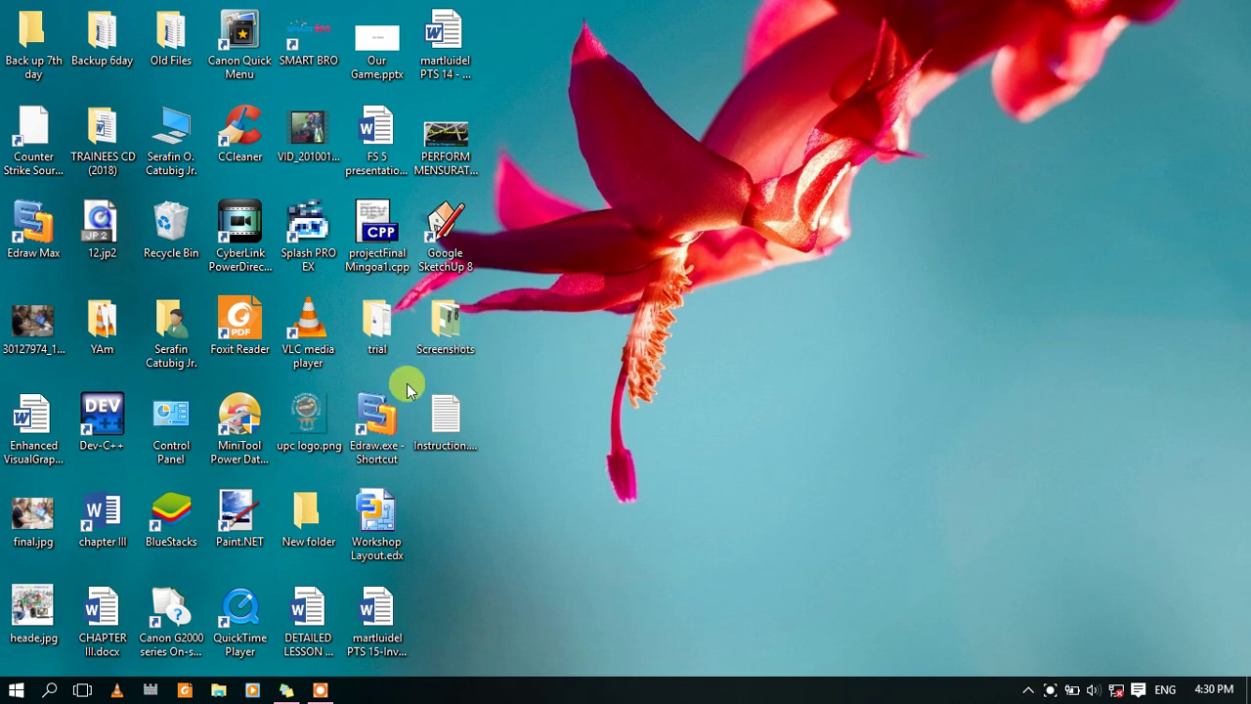
In Instruction.txt, add a sentence about opening SketchUp via its shortcut icon, then minimize Notepad
double_click(456, 420)
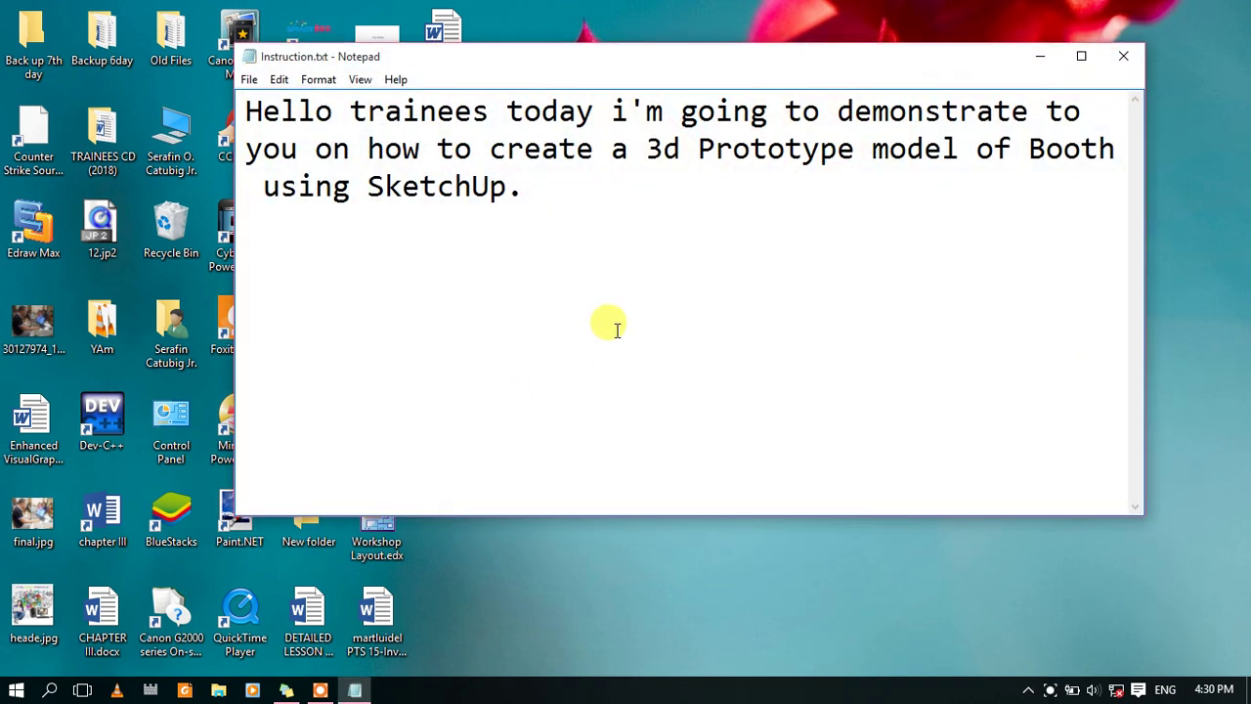
mouse_move(244, 110)
mouse_down()
mouse_move(740, 106)
mouse_move(818, 126)
mouse_move(957, 104)
mouse_move(1079, 105)
mouse_move(748, 167)
mouse_move(419, 126)
mouse_move(586, 126)
mouse_move(699, 149)
mouse_move(1038, 150)
mouse_move(477, 229)
mouse_move(550, 204)
mouse_up()
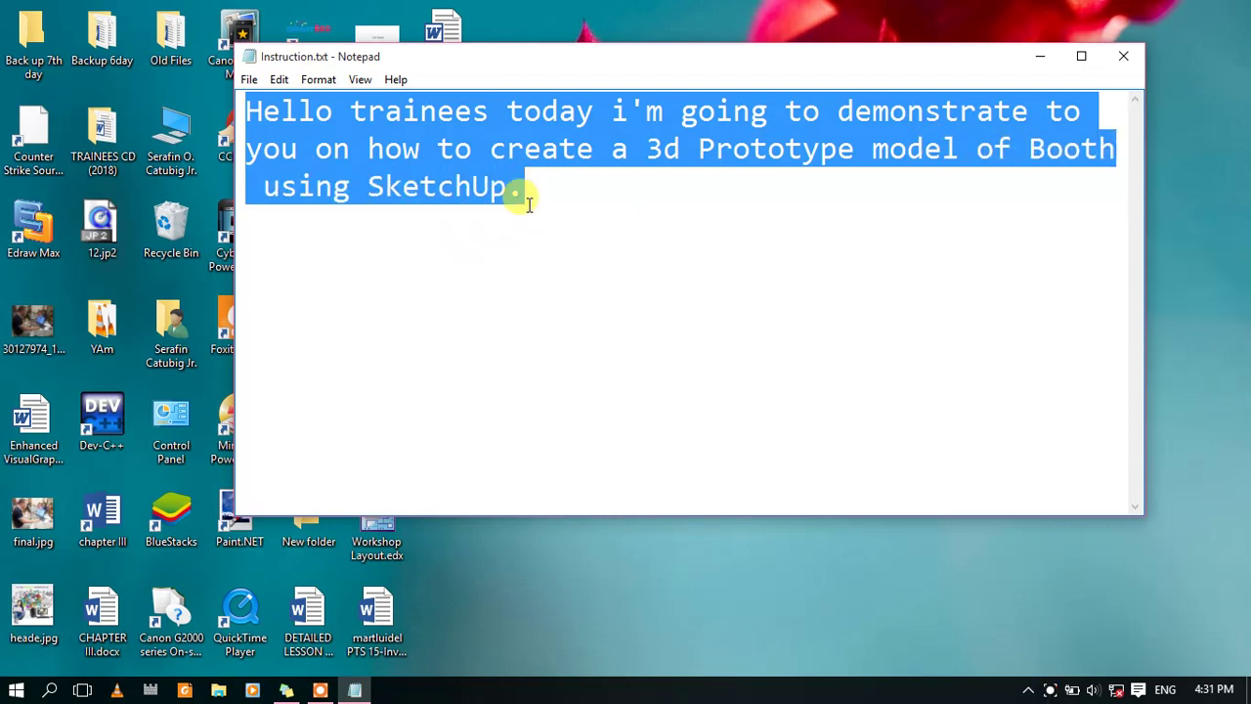
click(565, 196)
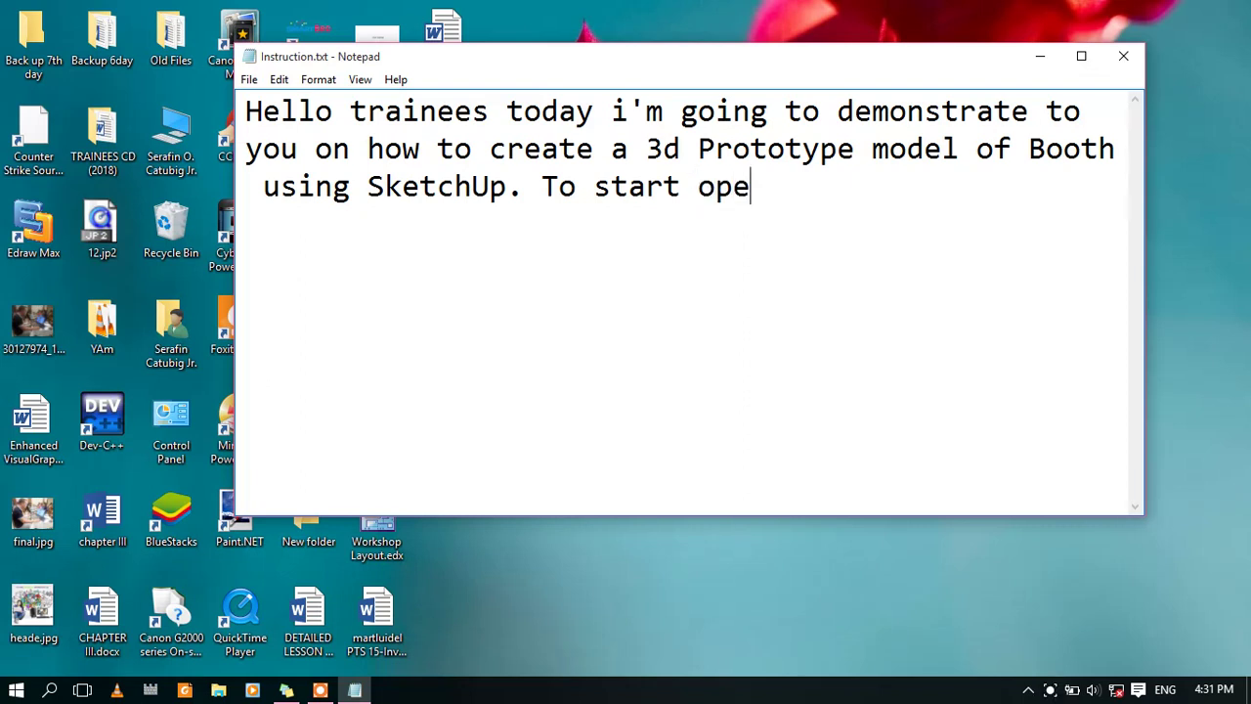
text(n the SketchUp a)
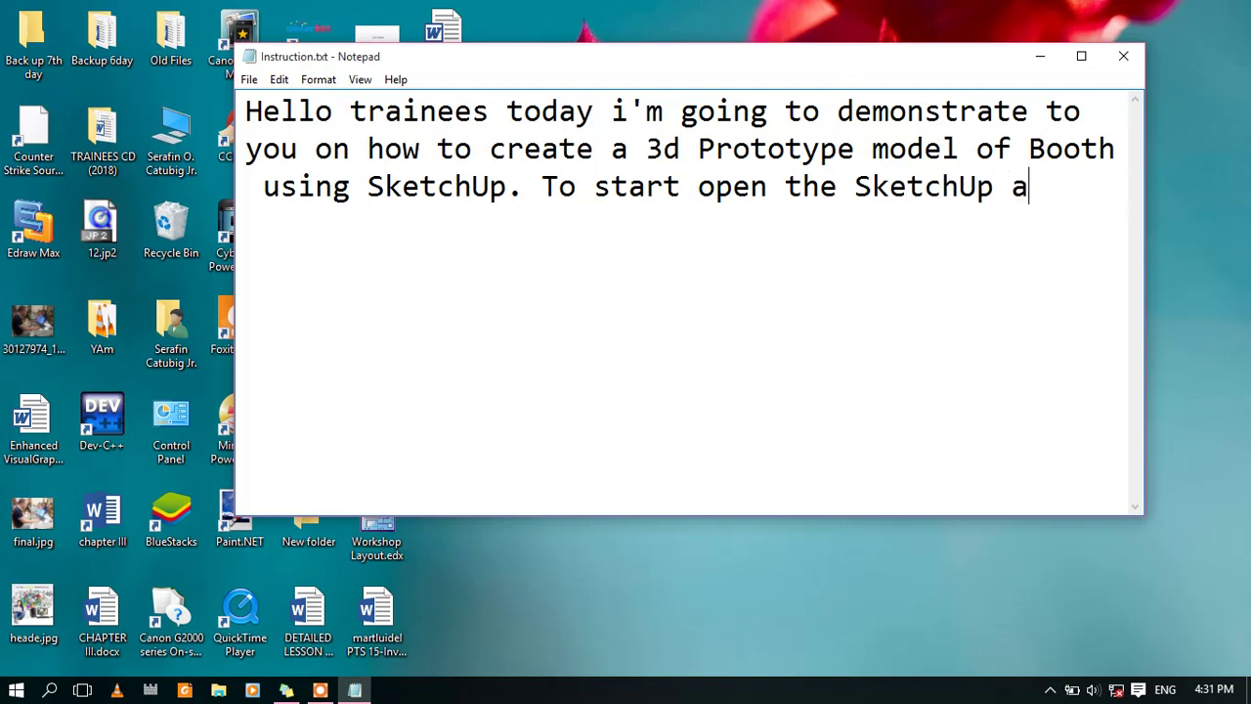
text(ica)
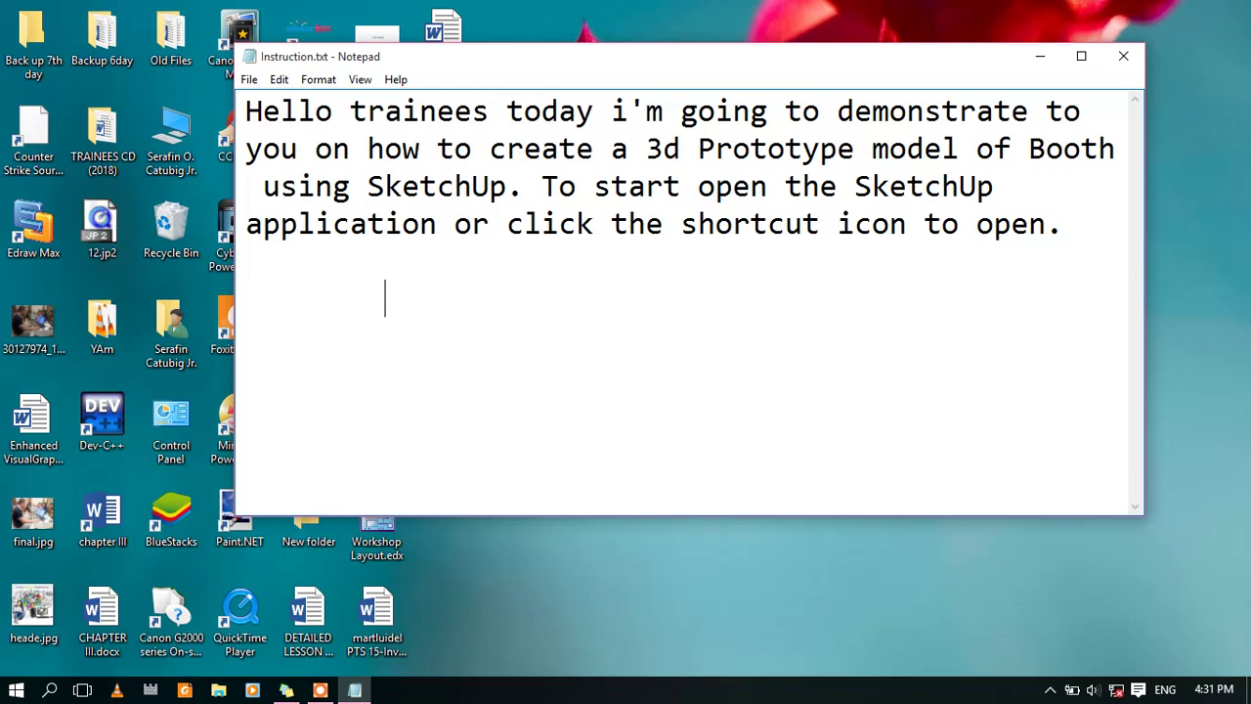
click(1042, 55)
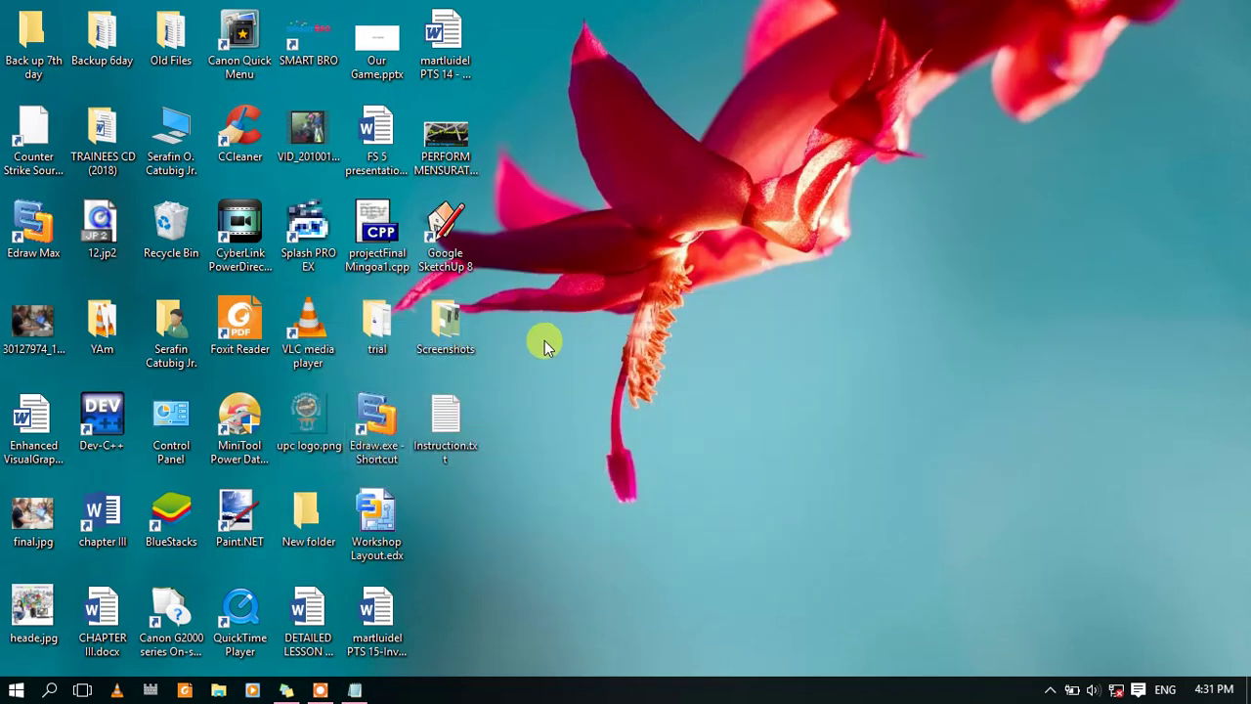
Launch SketchUp 8, start a model, decline the auto-save file, then close SketchUp
double_click(430, 253)
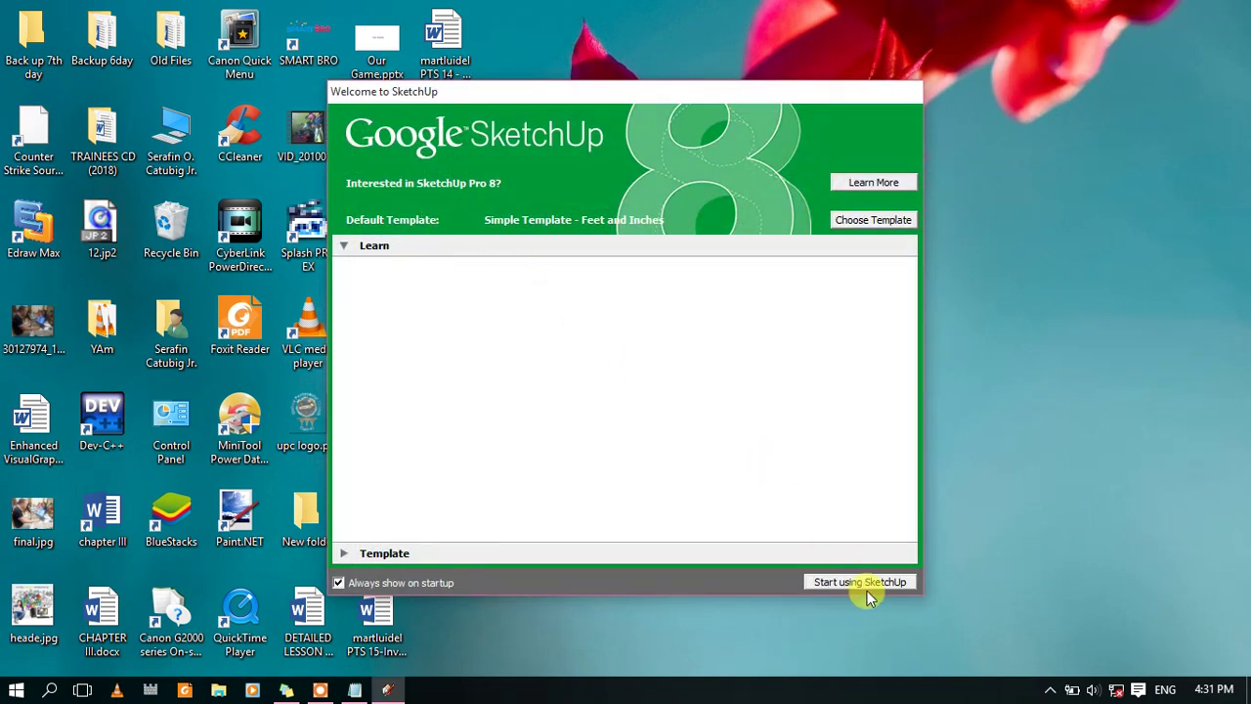
click(854, 582)
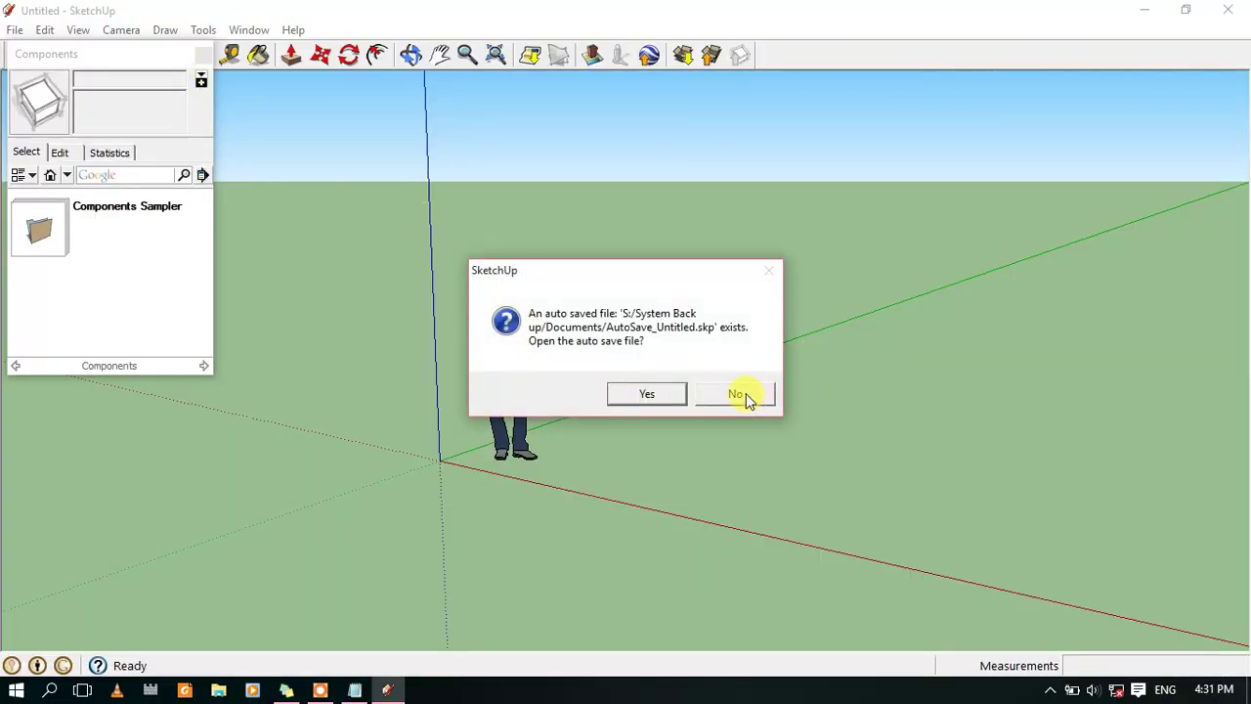
click(739, 393)
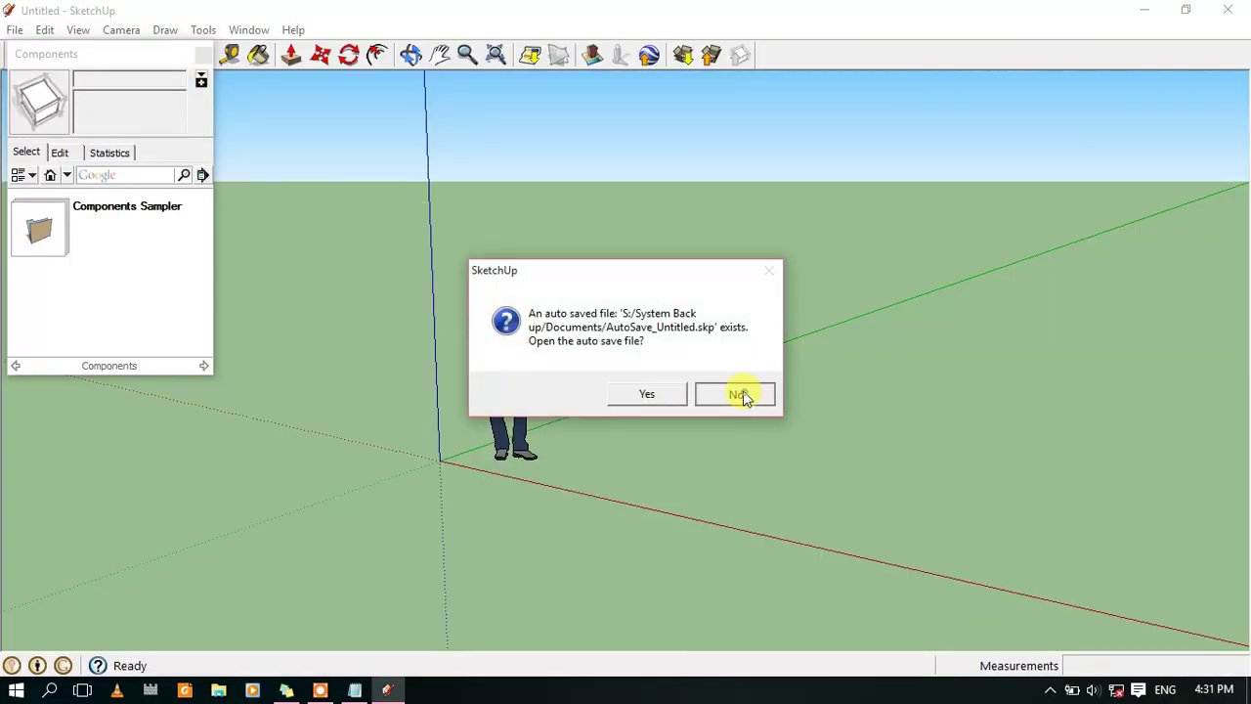
click(203, 53)
click(1228, 10)
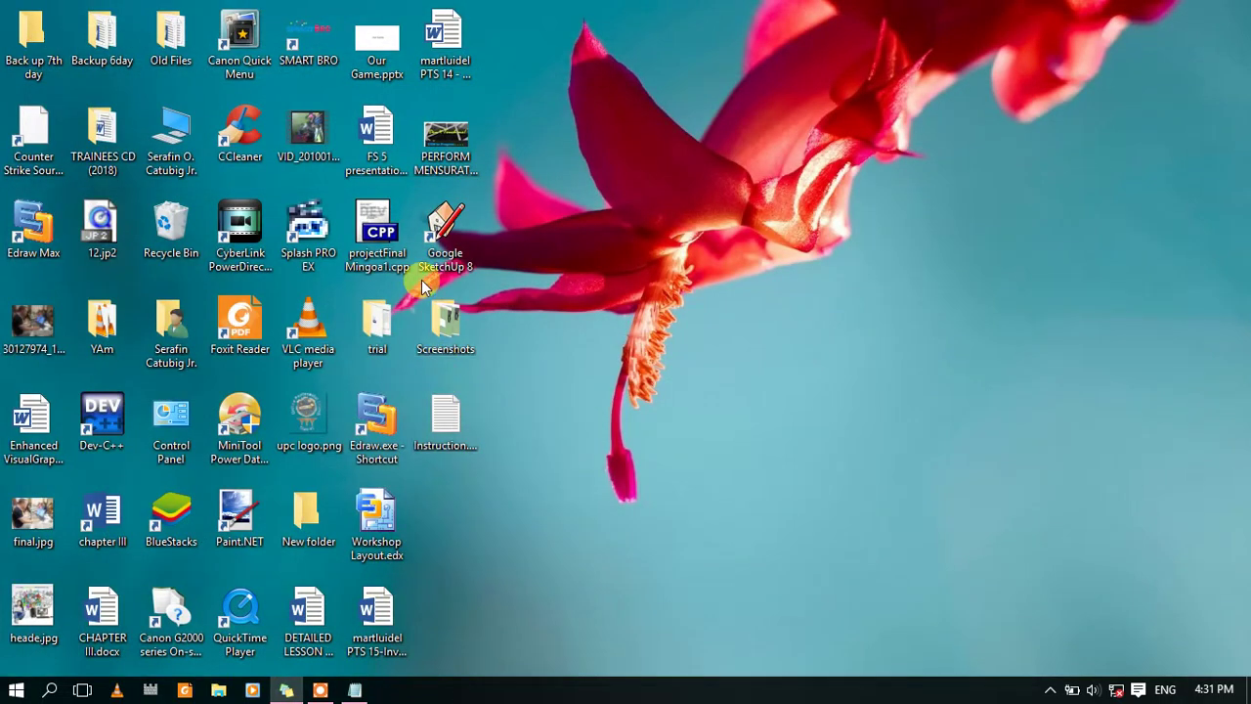
Relaunch SketchUp 8 and start a fresh model without reopening the auto-saved file
double_click(443, 239)
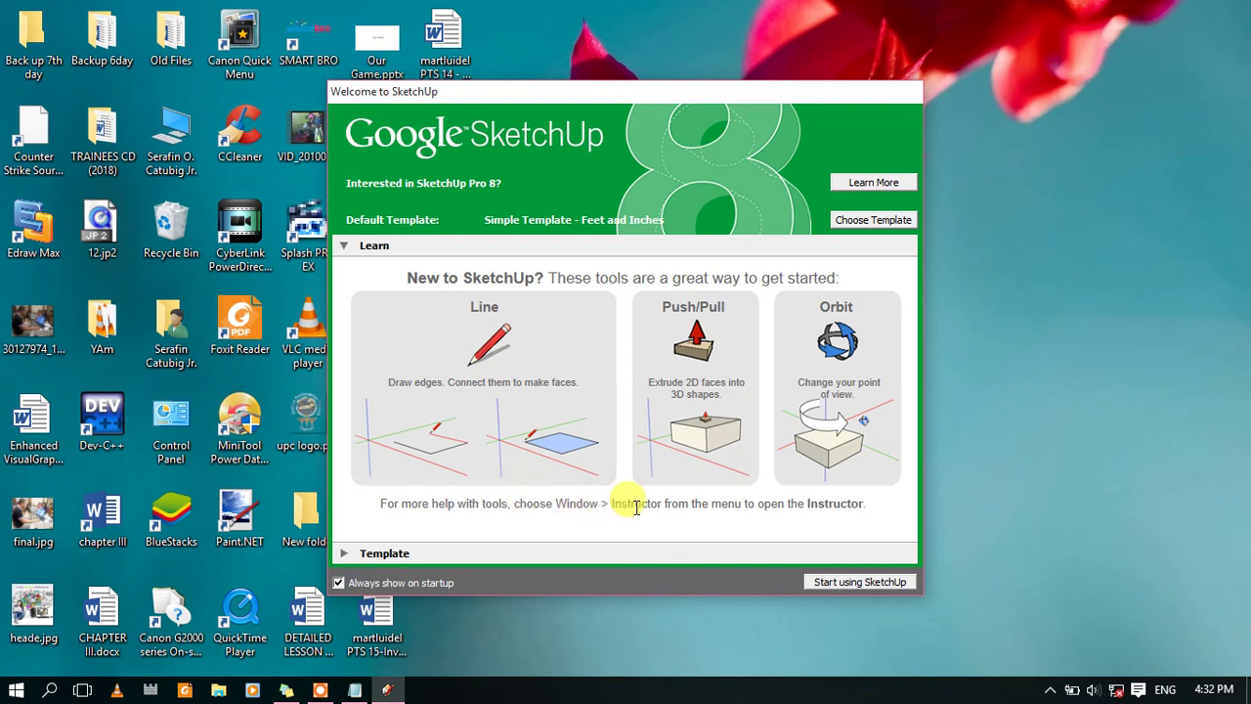
click(851, 585)
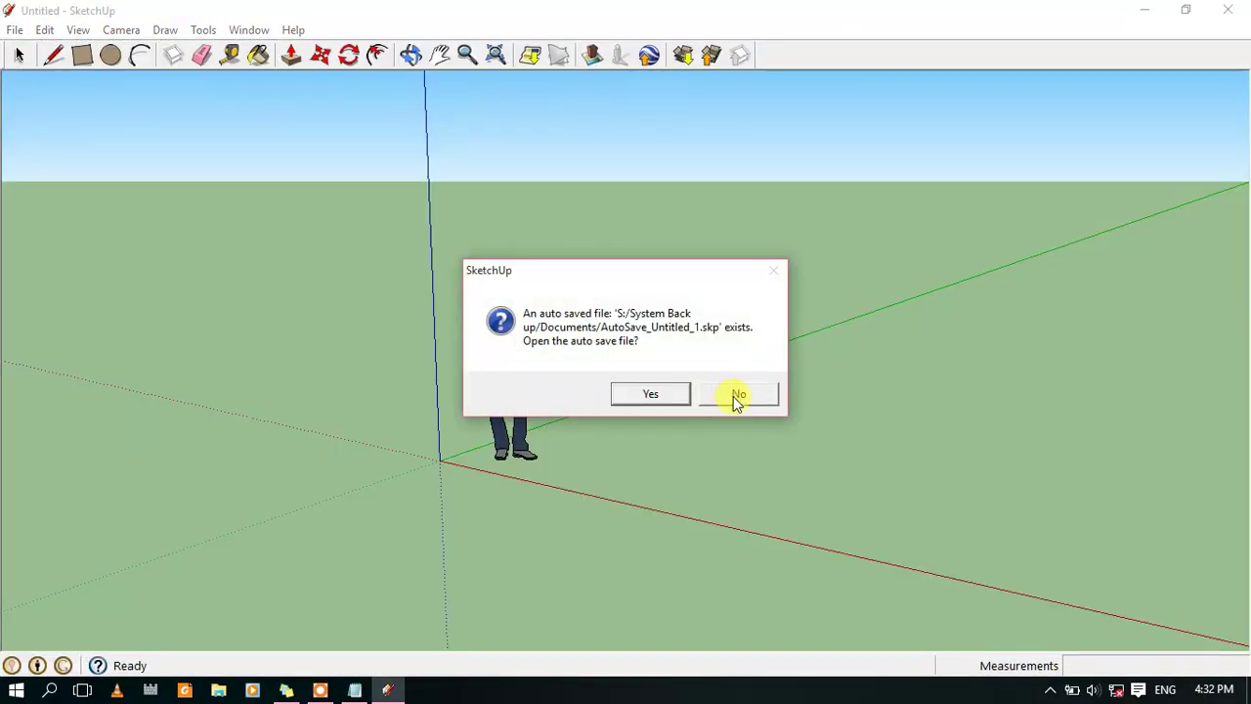
click(733, 395)
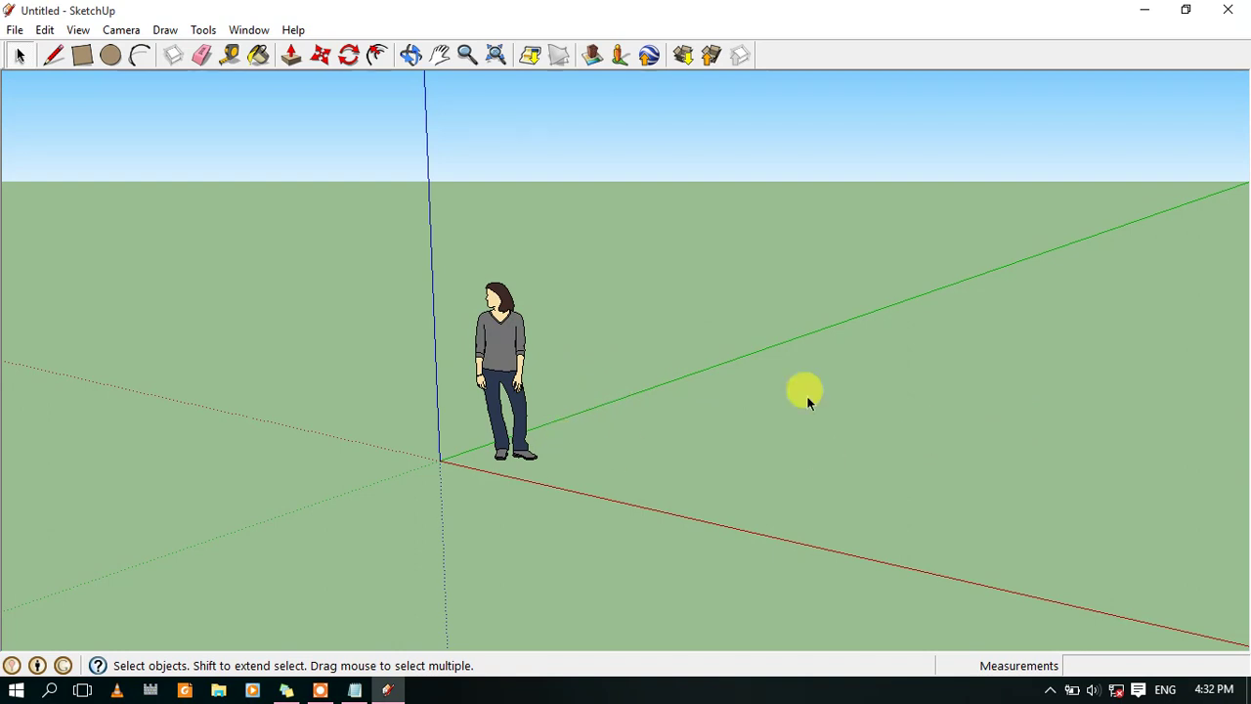
Orbit to look down on the ground plane and move the standing figure off to the right
click(410, 55)
mouse_move(874, 362)
mouse_down()
mouse_move(613, 479)
mouse_move(550, 405)
mouse_up()
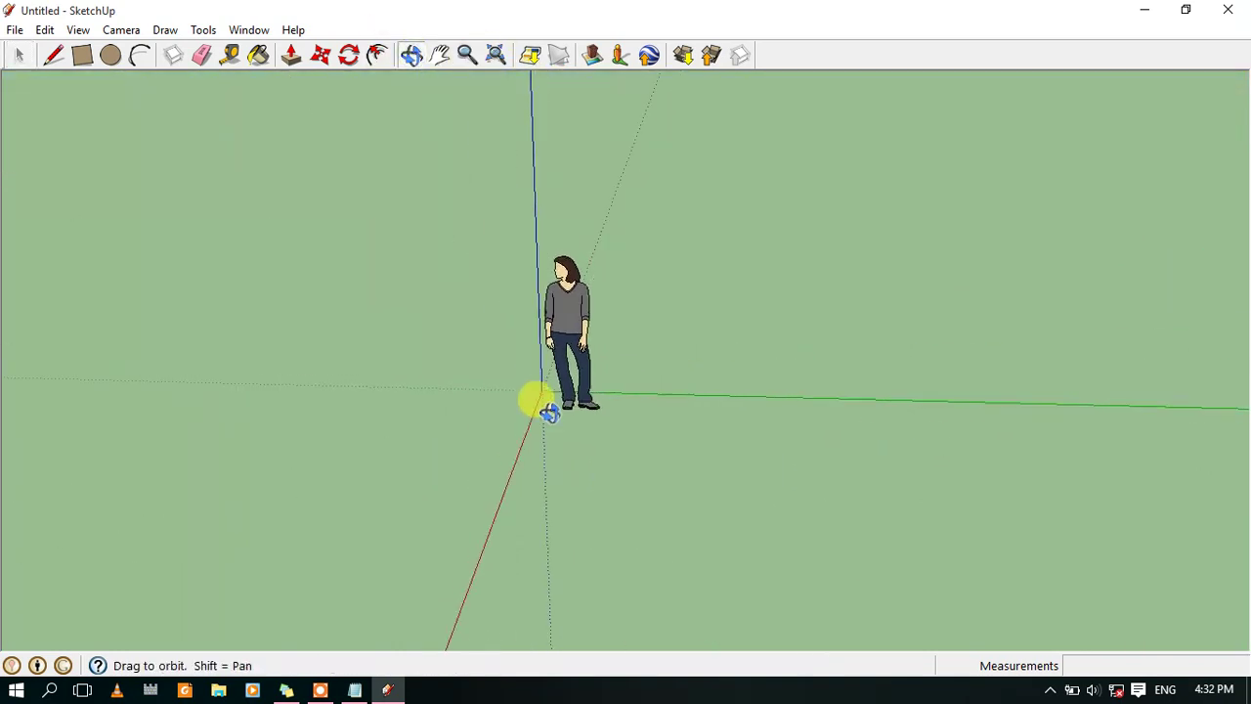
click(321, 55)
click(536, 303)
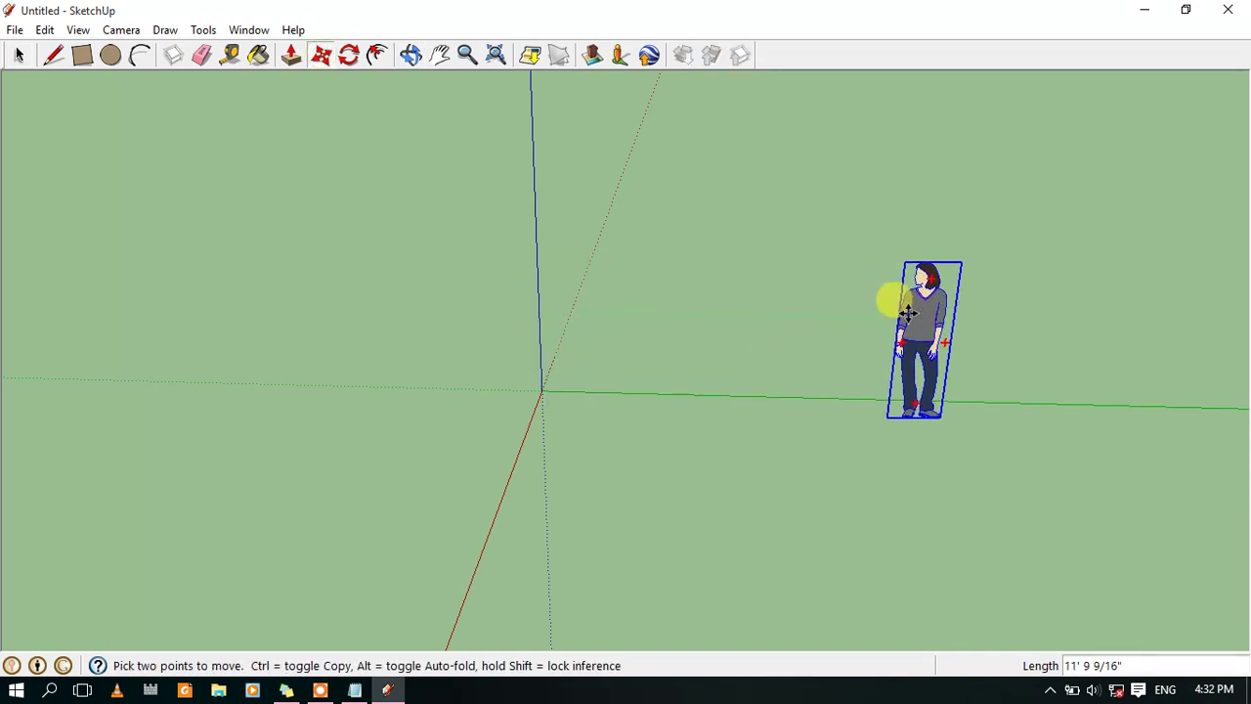
click(907, 309)
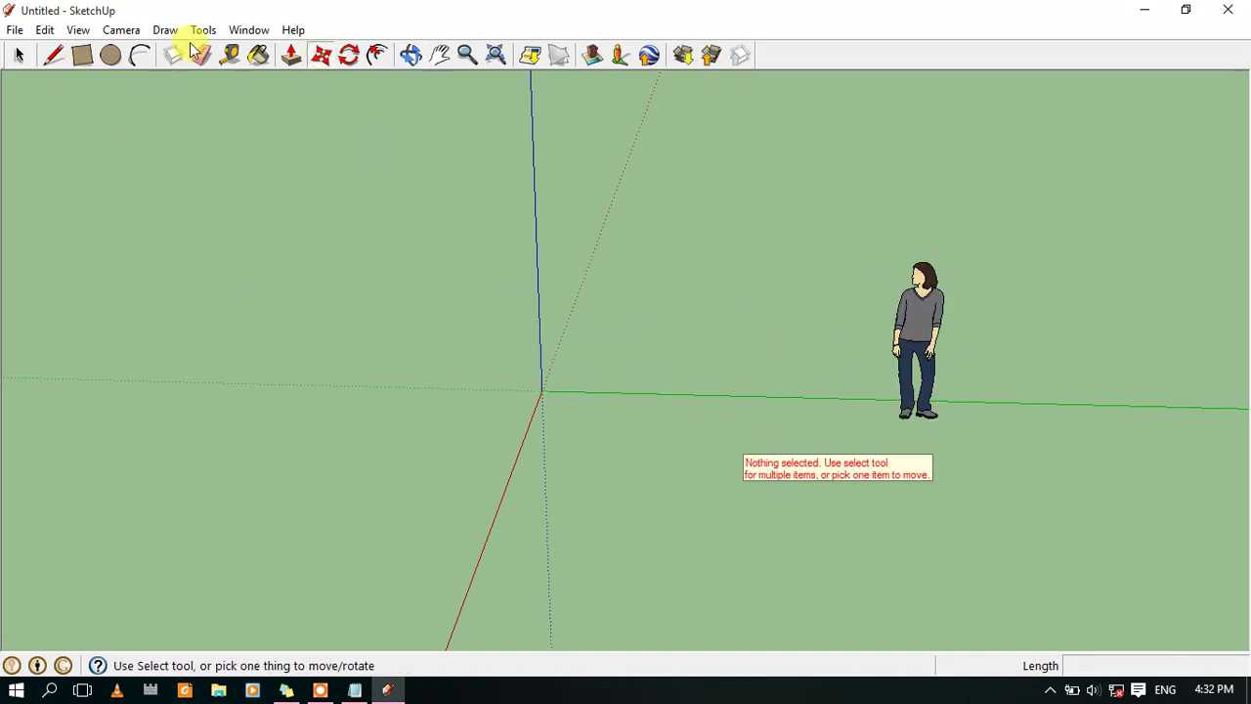
Draw a rectangle starting at the axis origin
click(82, 55)
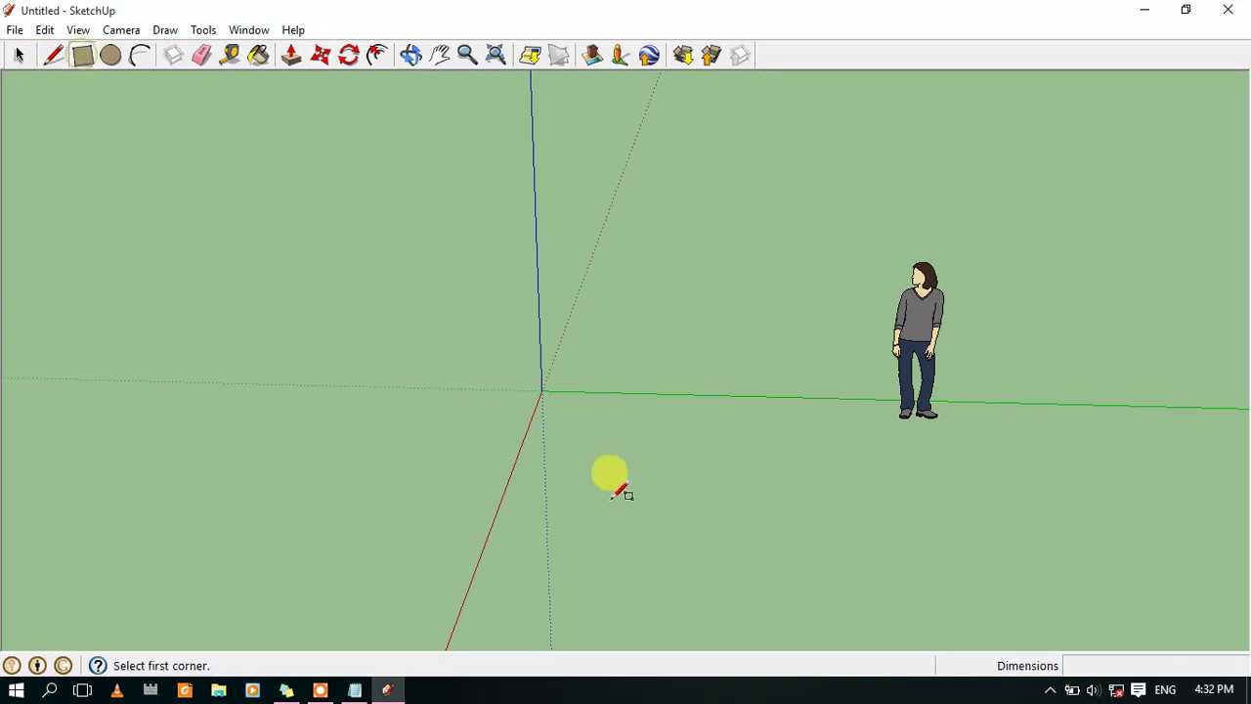
click(543, 391)
click(703, 442)
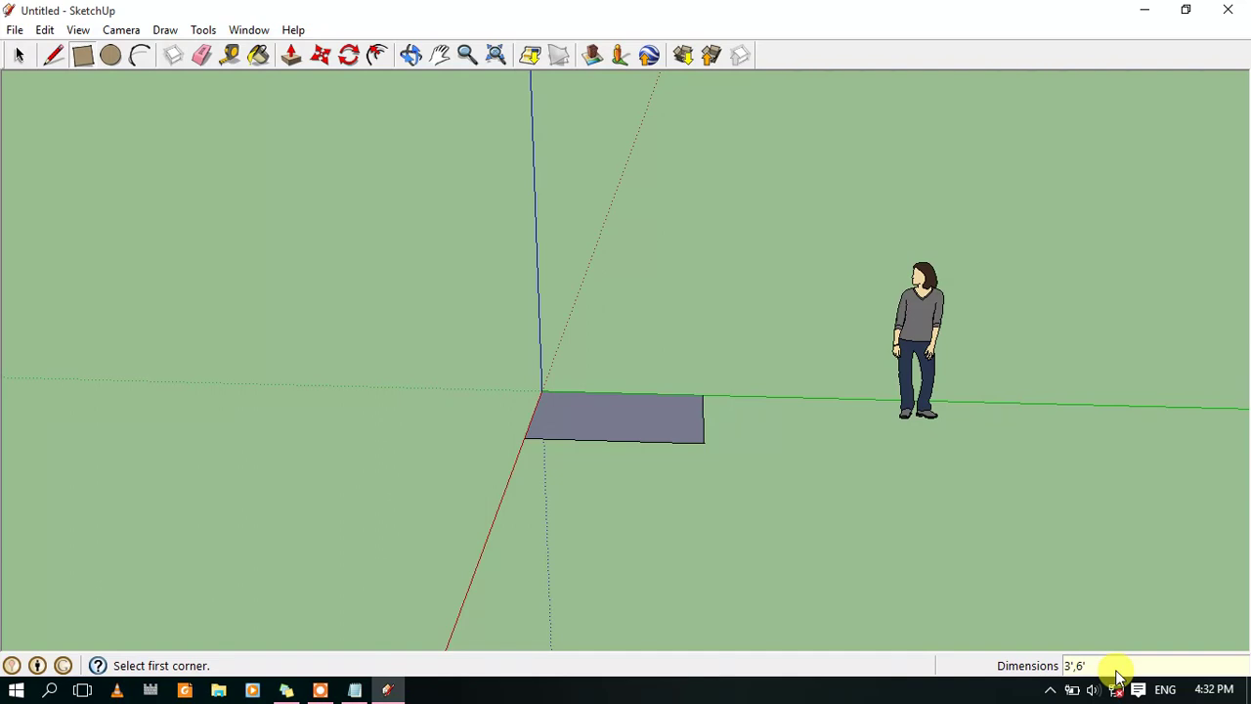
scroll(573, 430, up, 2)
scroll(665, 358, up, 1)
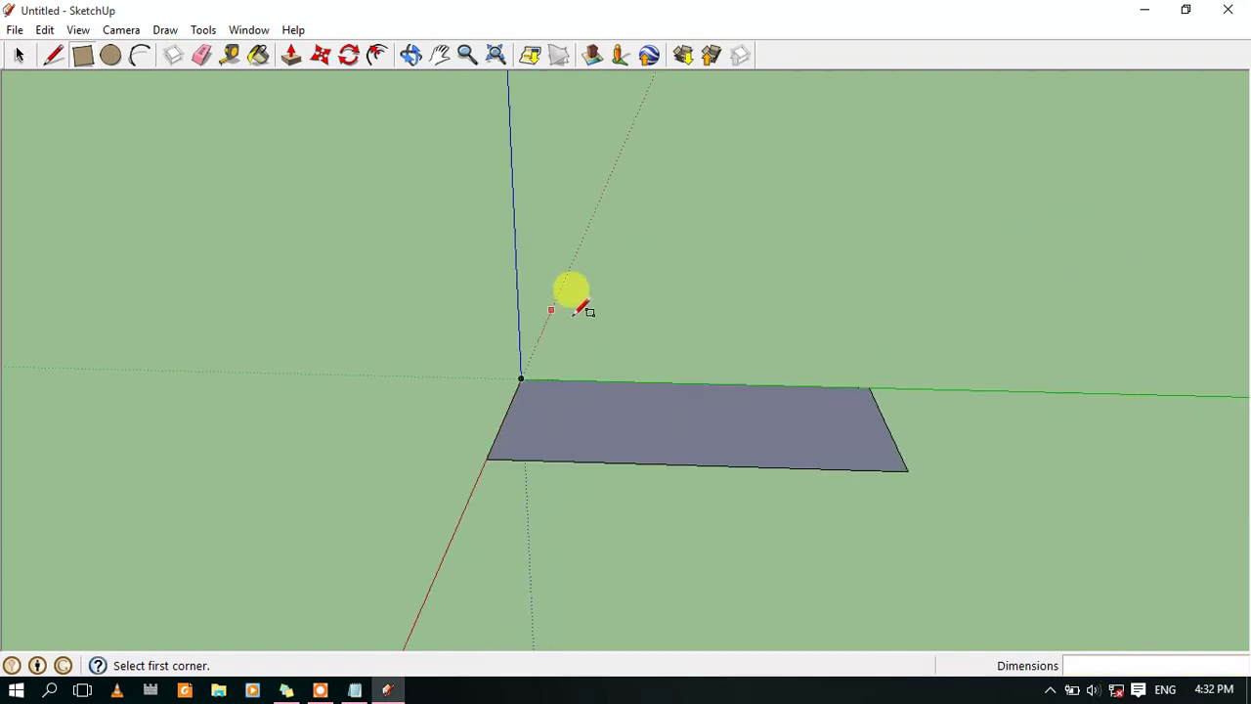
Push/Pull the rectangle up into a box exactly 3' tall
click(290, 55)
drag(670, 414, 630, 178)
click(1115, 665)
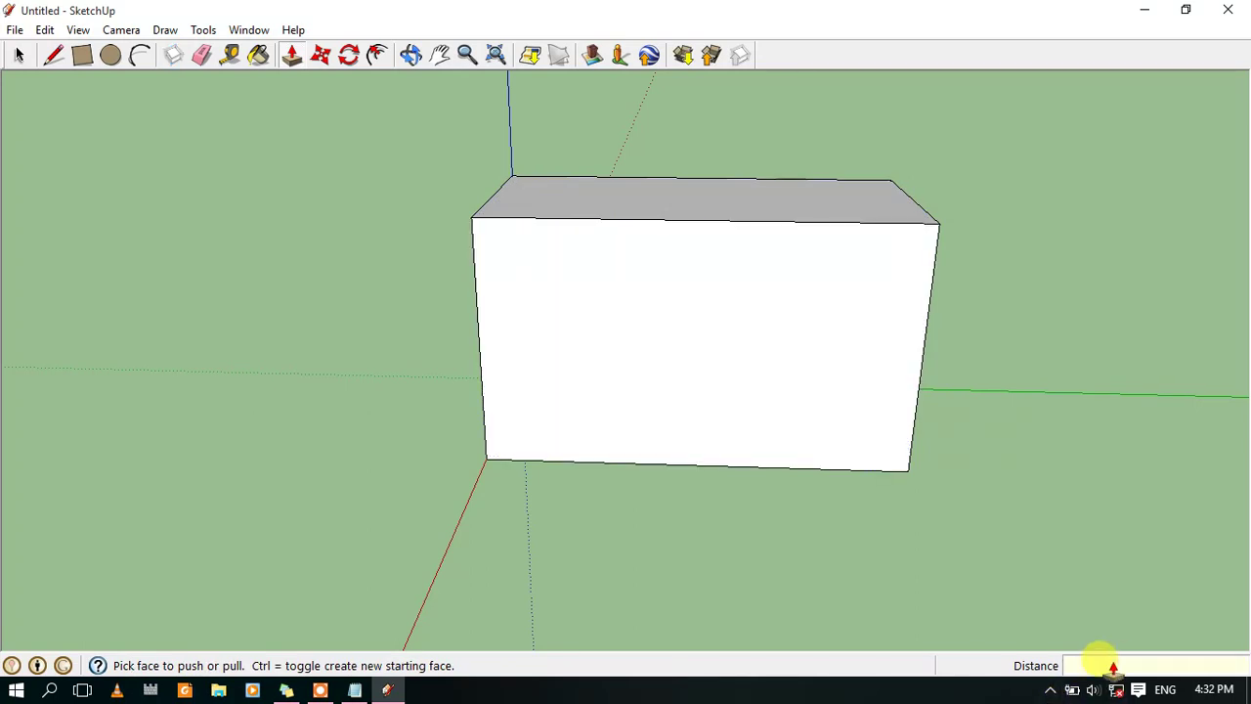
text(3)
key(Return)
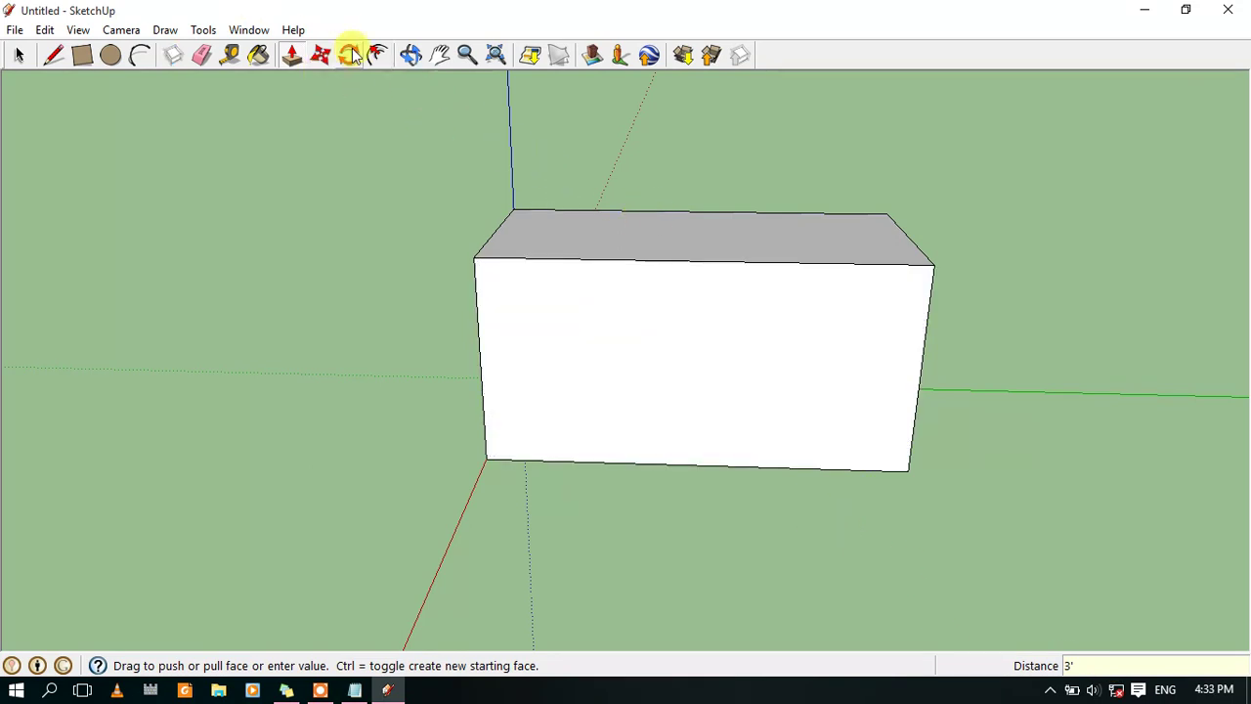
Orbit down to the box top and draw a 2" by 2" square at its corner
click(439, 55)
click(410, 54)
mouse_move(558, 139)
mouse_down()
mouse_move(620, 354)
mouse_move(562, 416)
mouse_up()
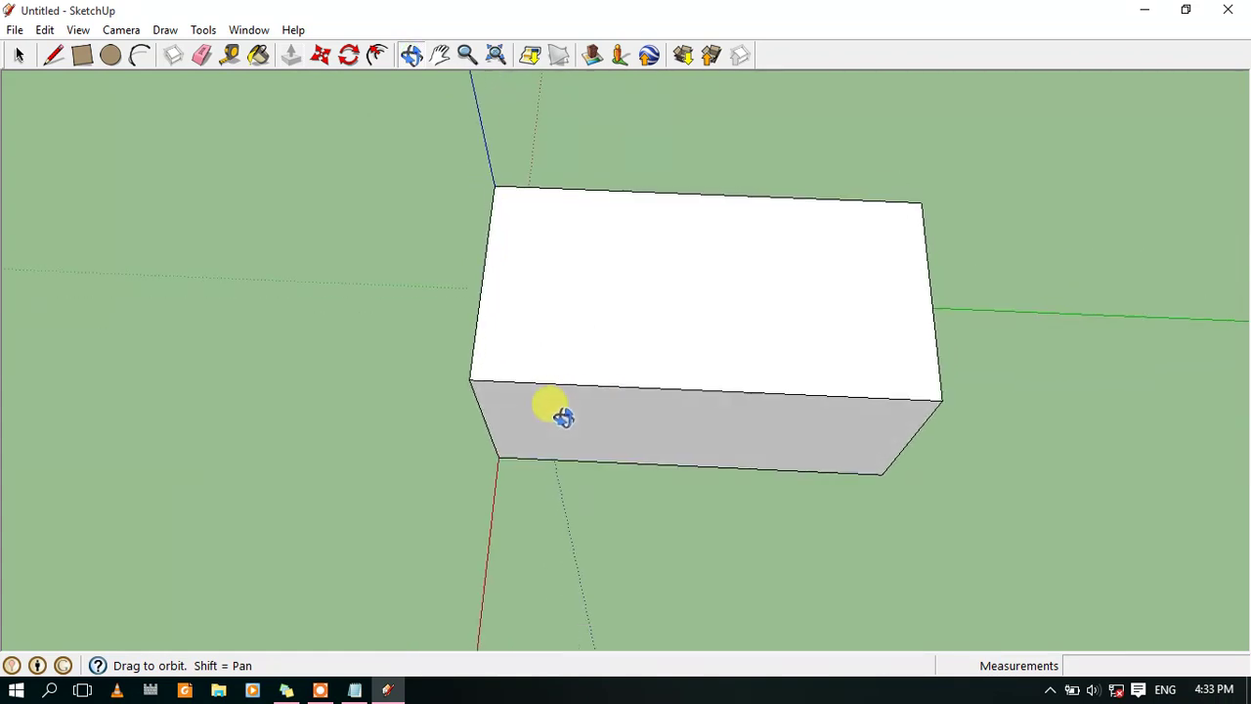
scroll(411, 308, up, 2)
scroll(410, 305, up, 3)
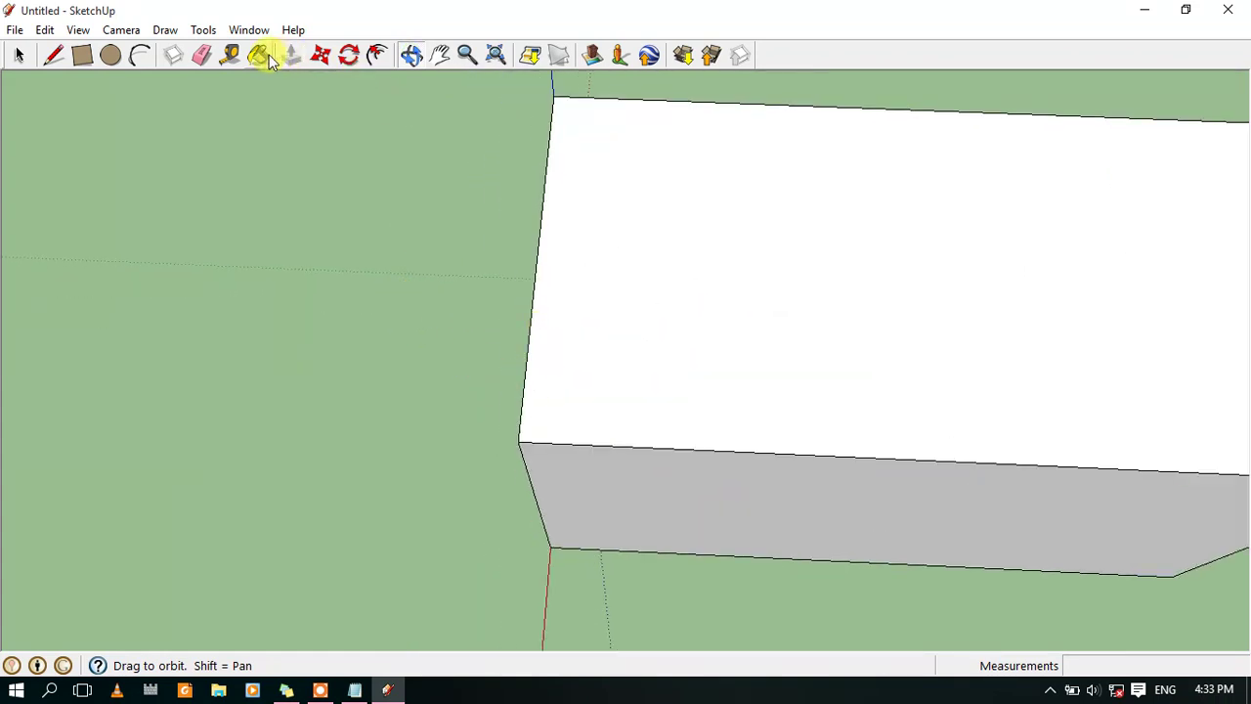
click(82, 54)
click(518, 441)
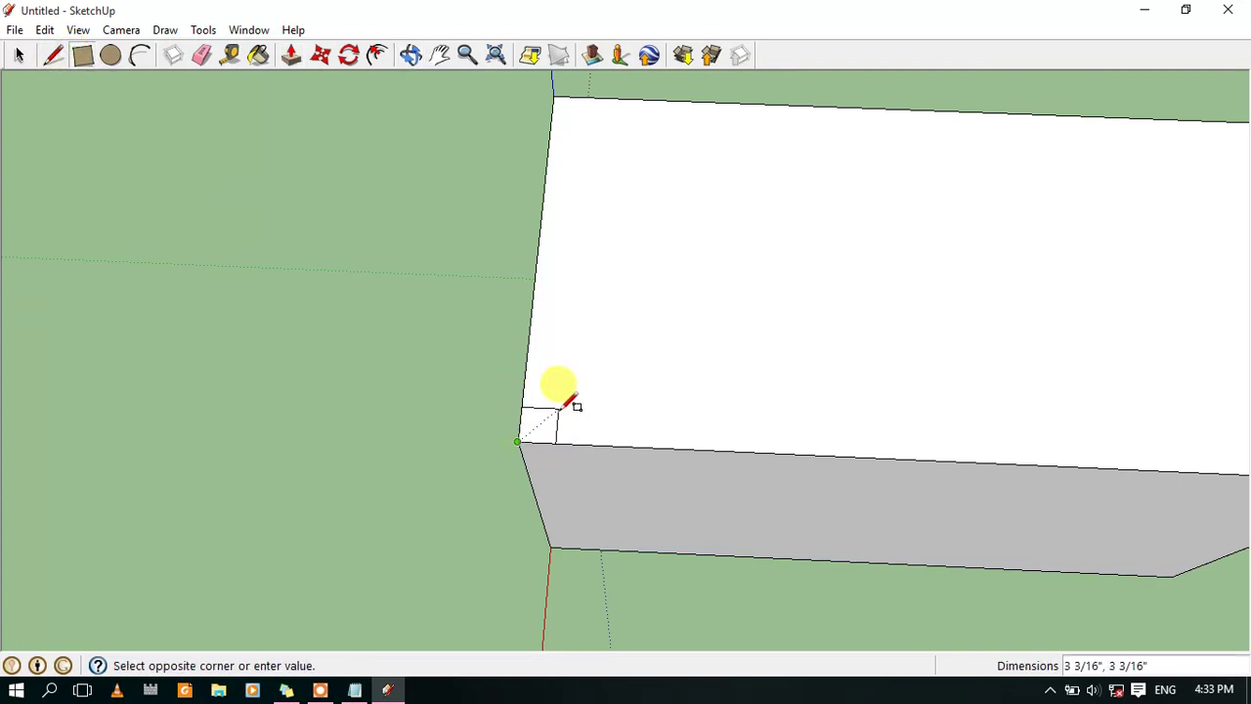
click(560, 406)
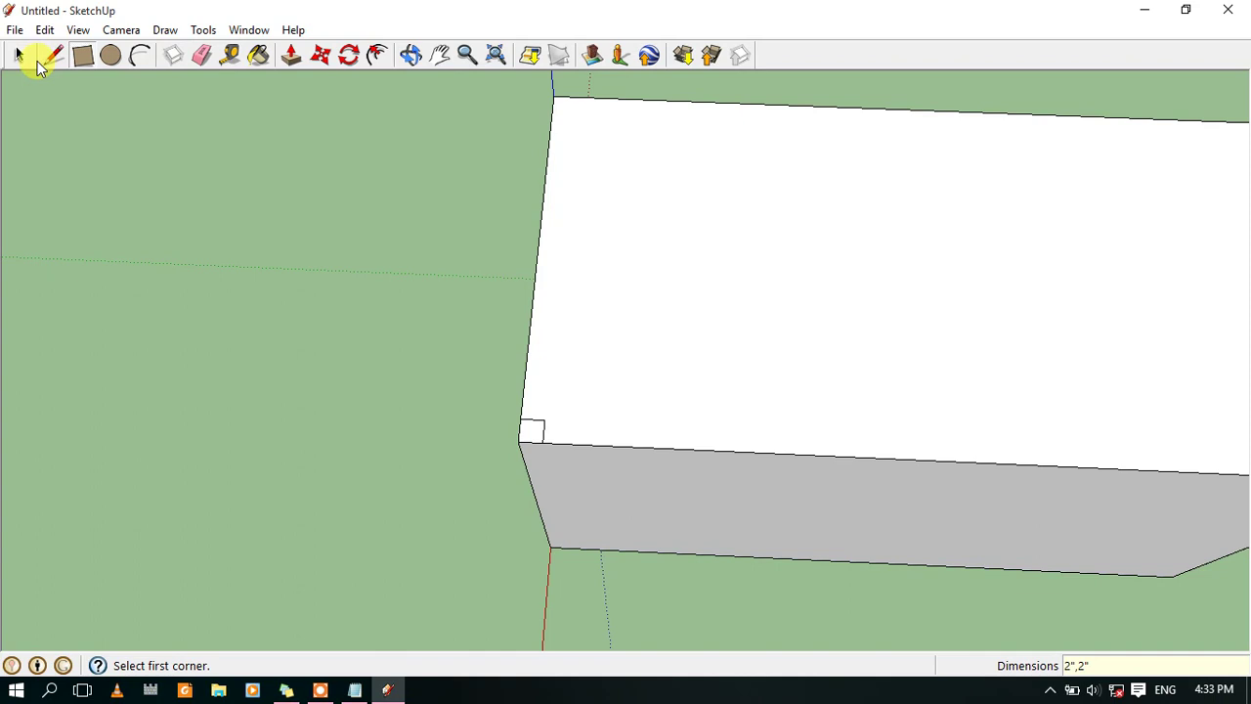
click(22, 56)
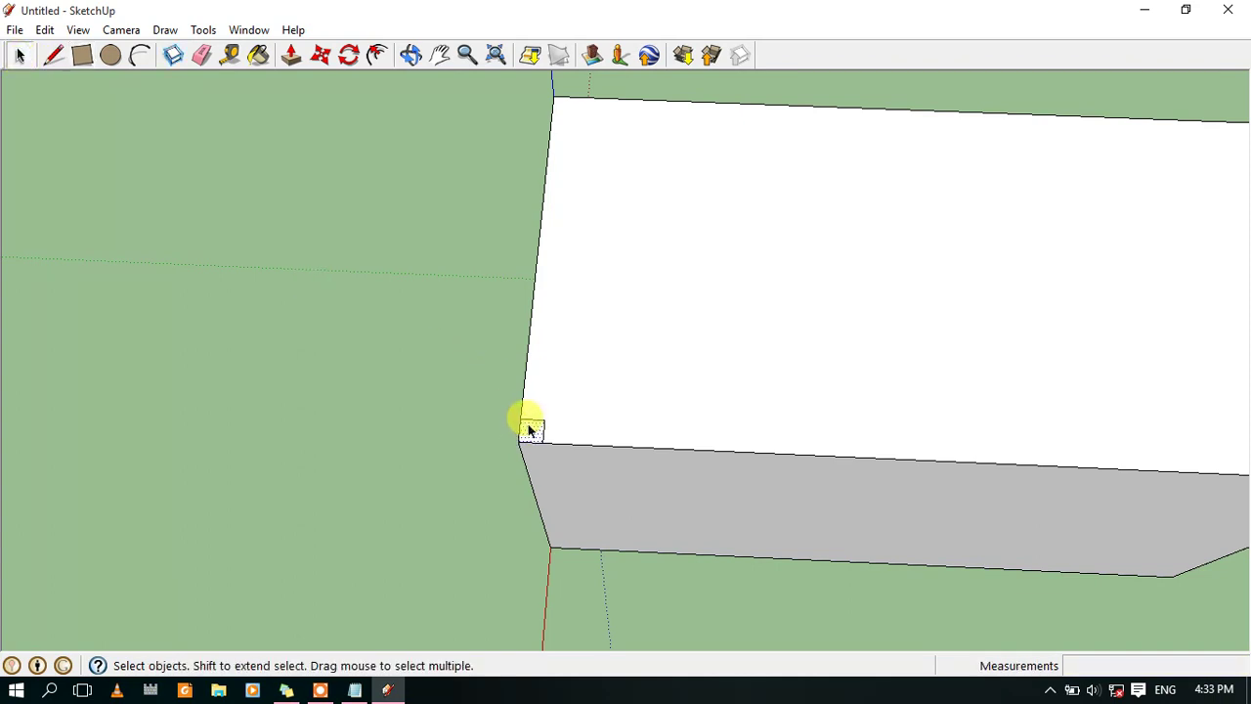
Paste a copy of the small square at the face's top corner
key(ctrl+v)
click(553, 104)
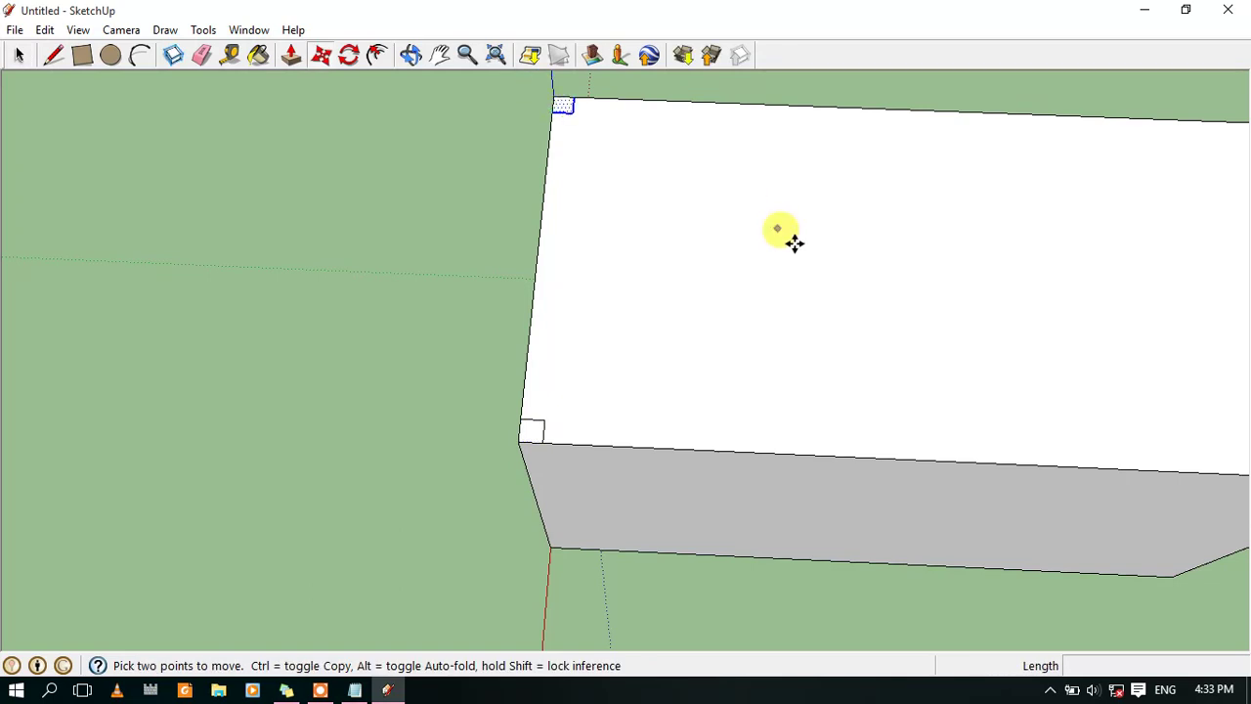
click(439, 54)
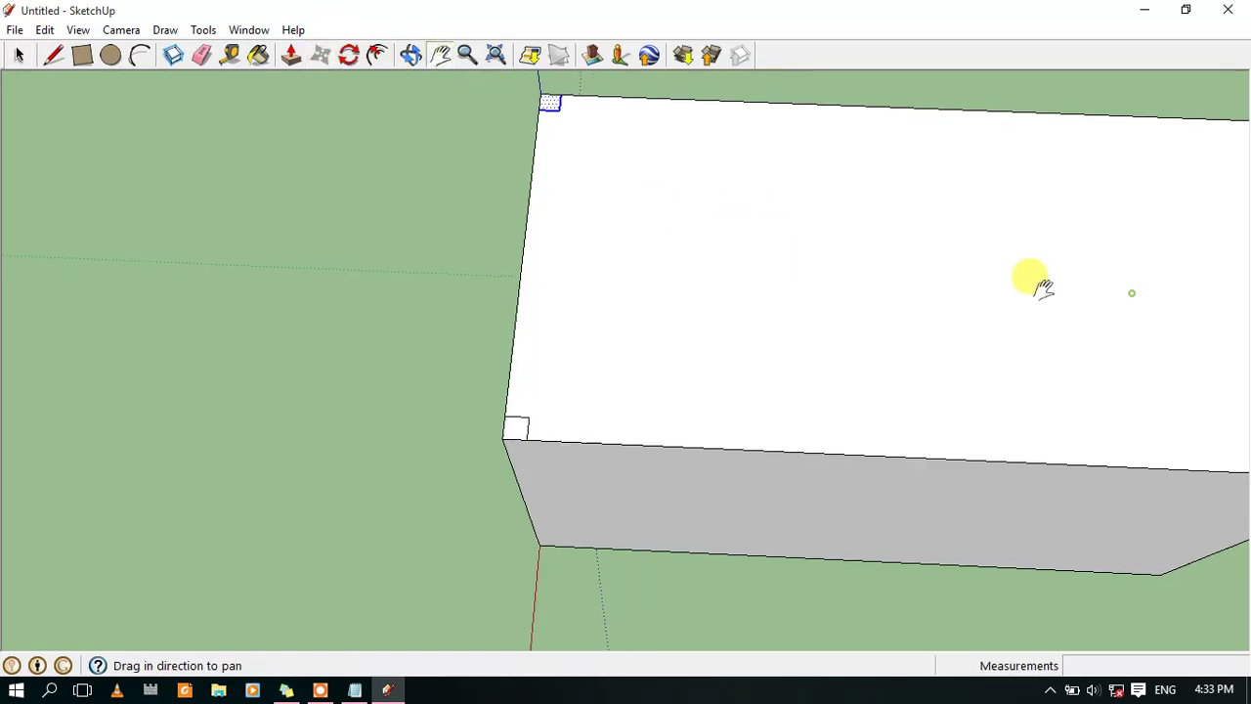
scroll(717, 348, down, 3)
scroll(968, 186, up, 1)
scroll(933, 205, up, 5)
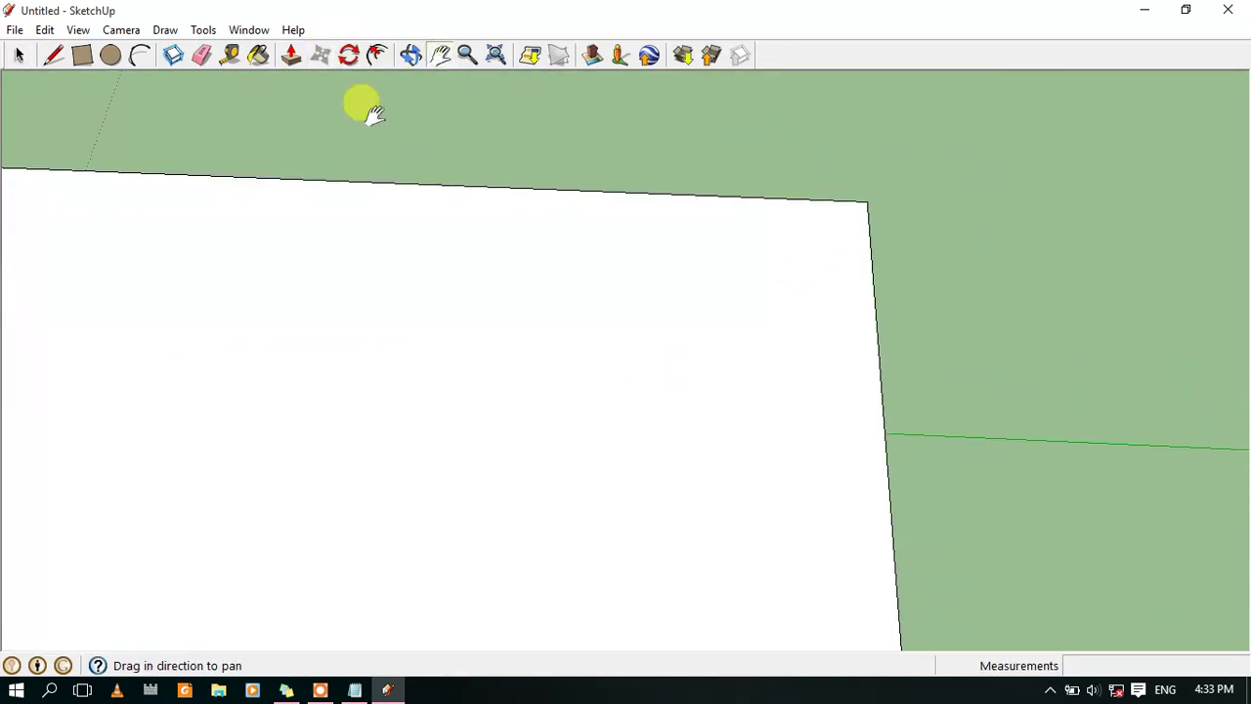
click(17, 55)
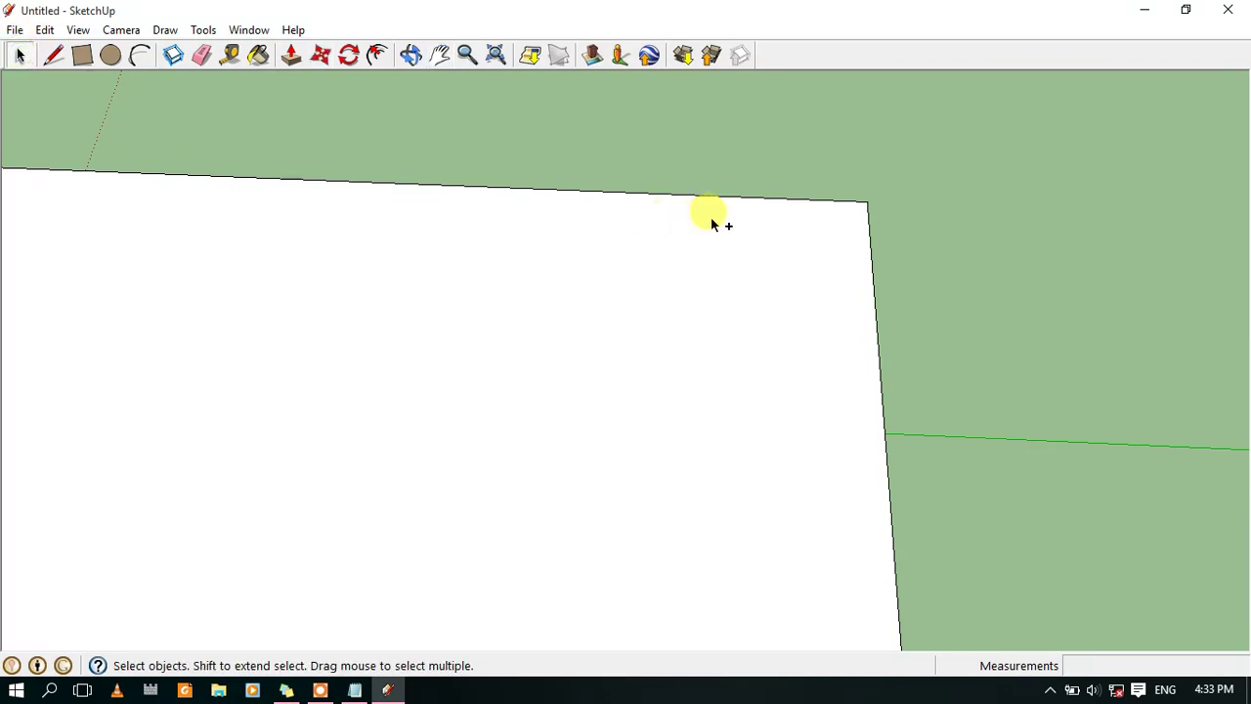
Paste a second copy of the square at another corner of the face
key(ctrl+v)
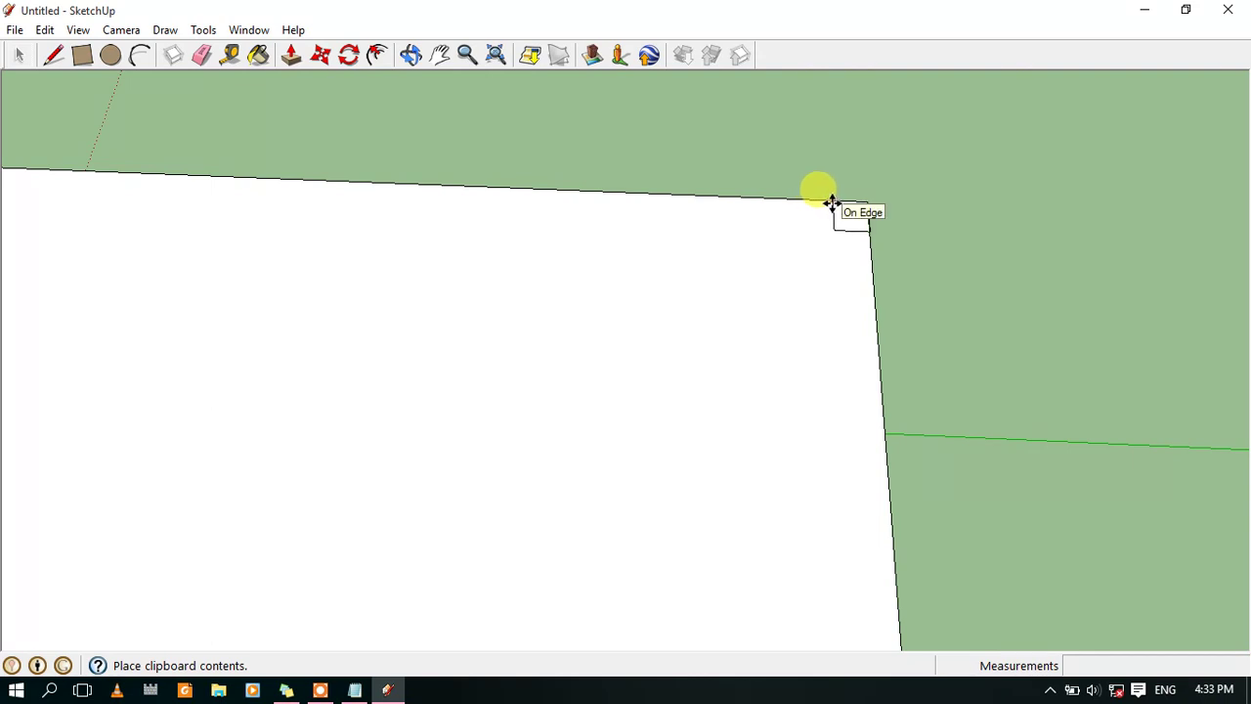
click(832, 202)
scroll(873, 438, down, 1)
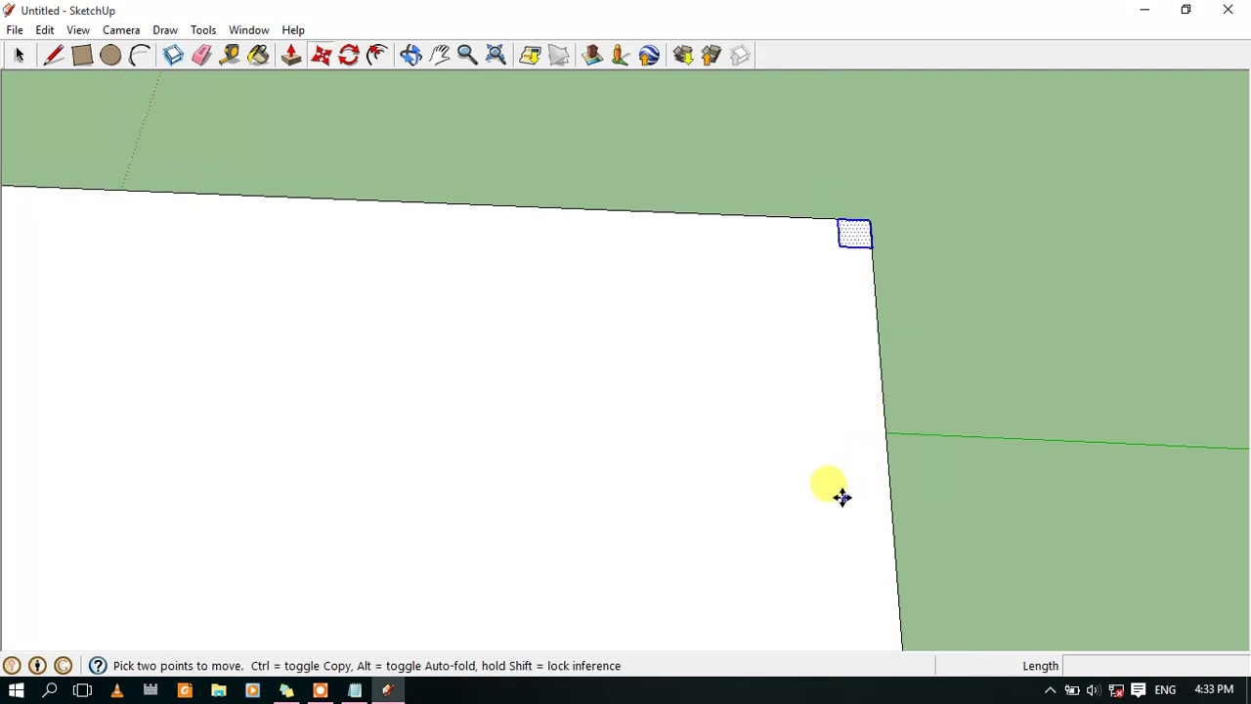
click(439, 56)
drag(674, 406, 614, 107)
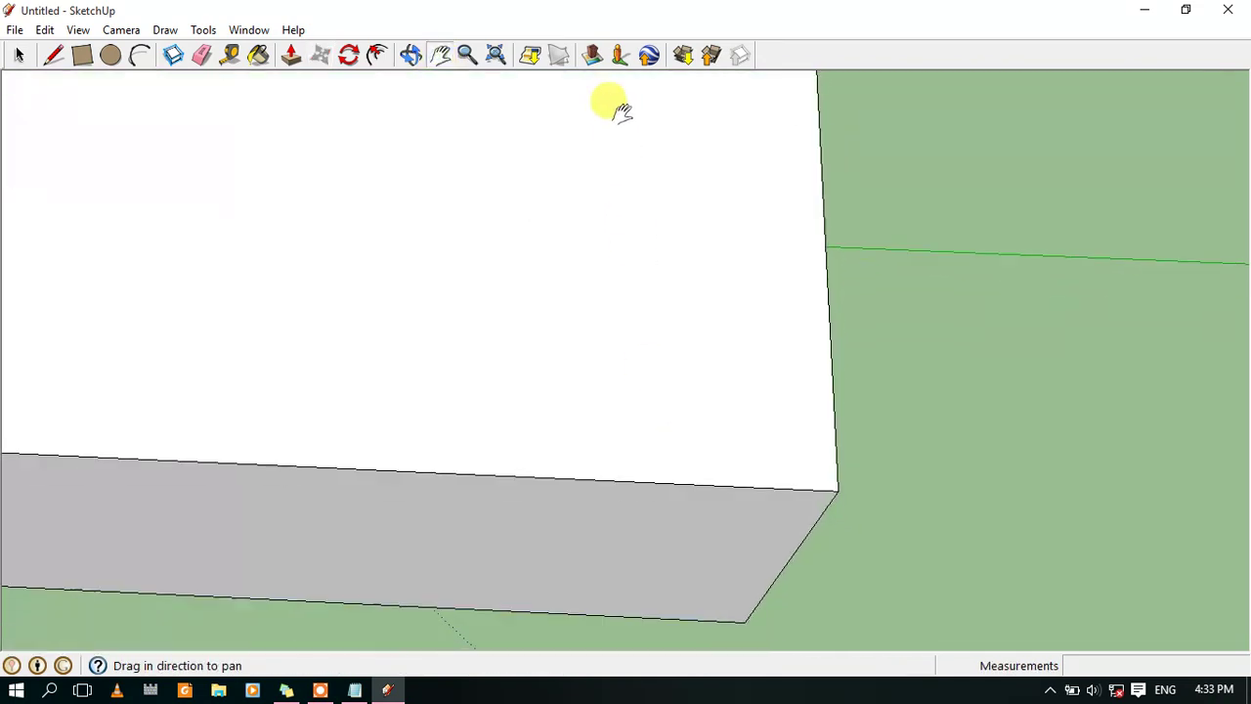
Paste a third copy at the face's bottom corner and nudge it into place
key(ctrl+v)
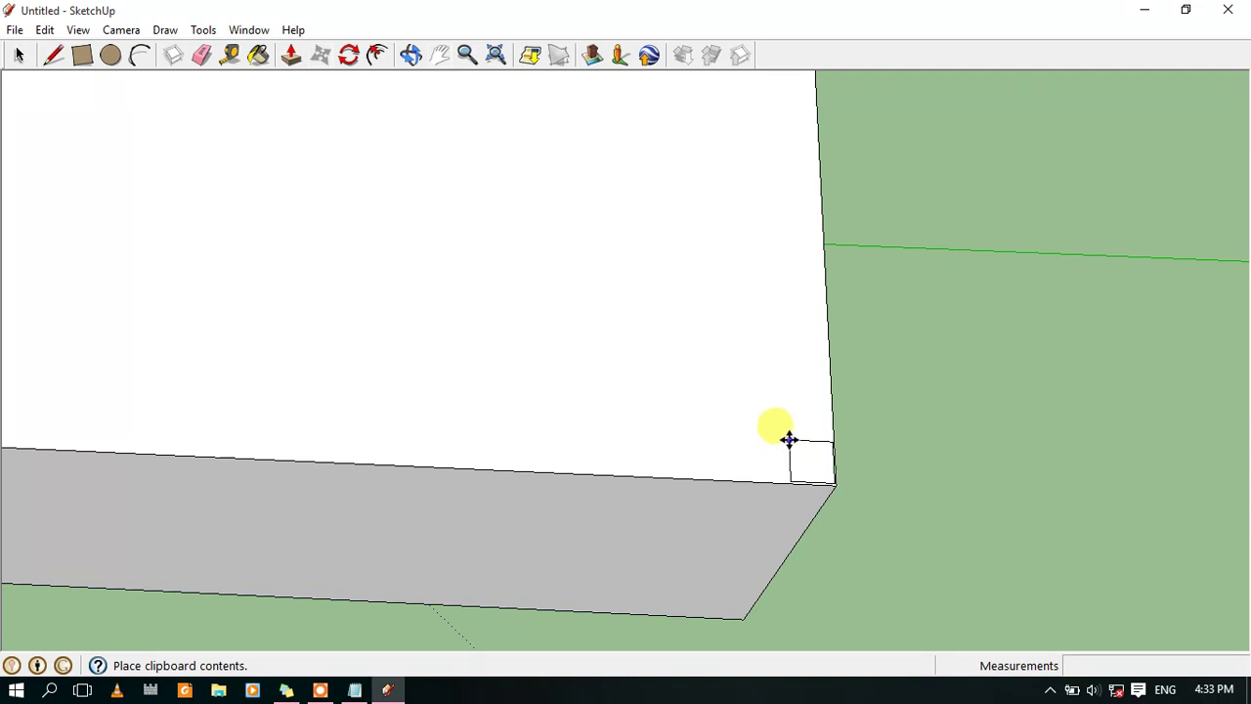
click(790, 441)
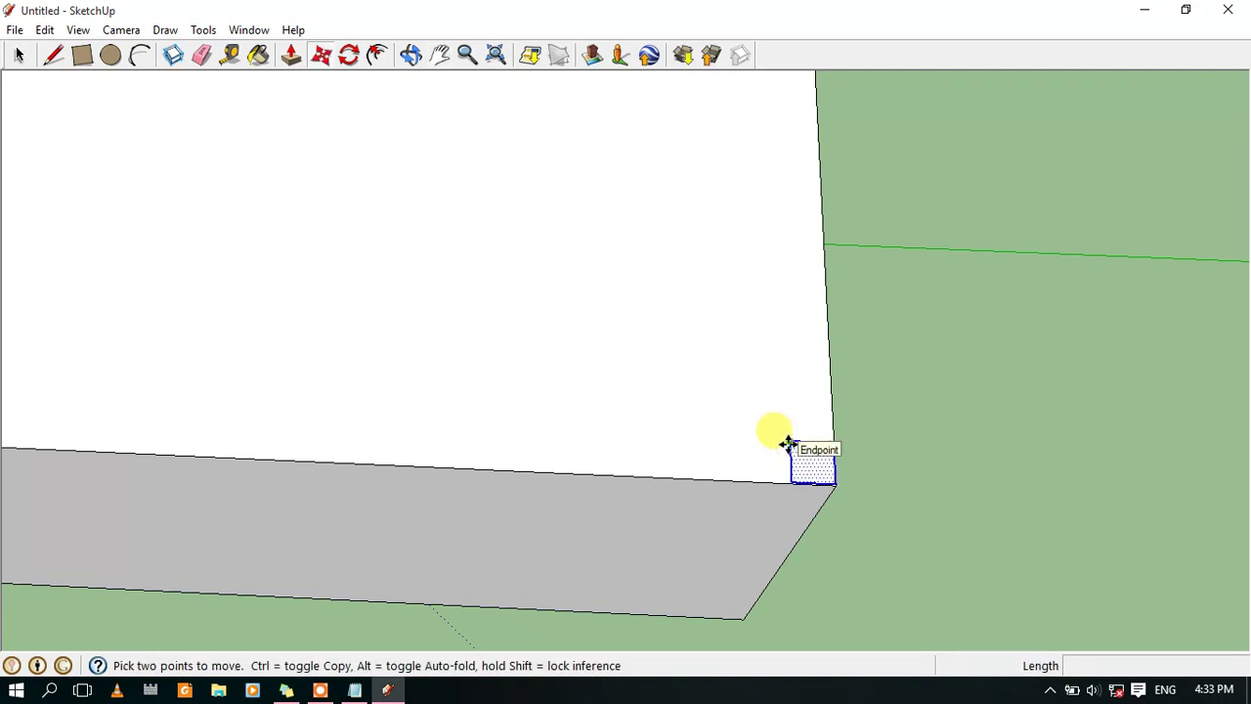
scroll(880, 469, up, 2)
scroll(893, 469, up, 3)
scroll(690, 522, up, 2)
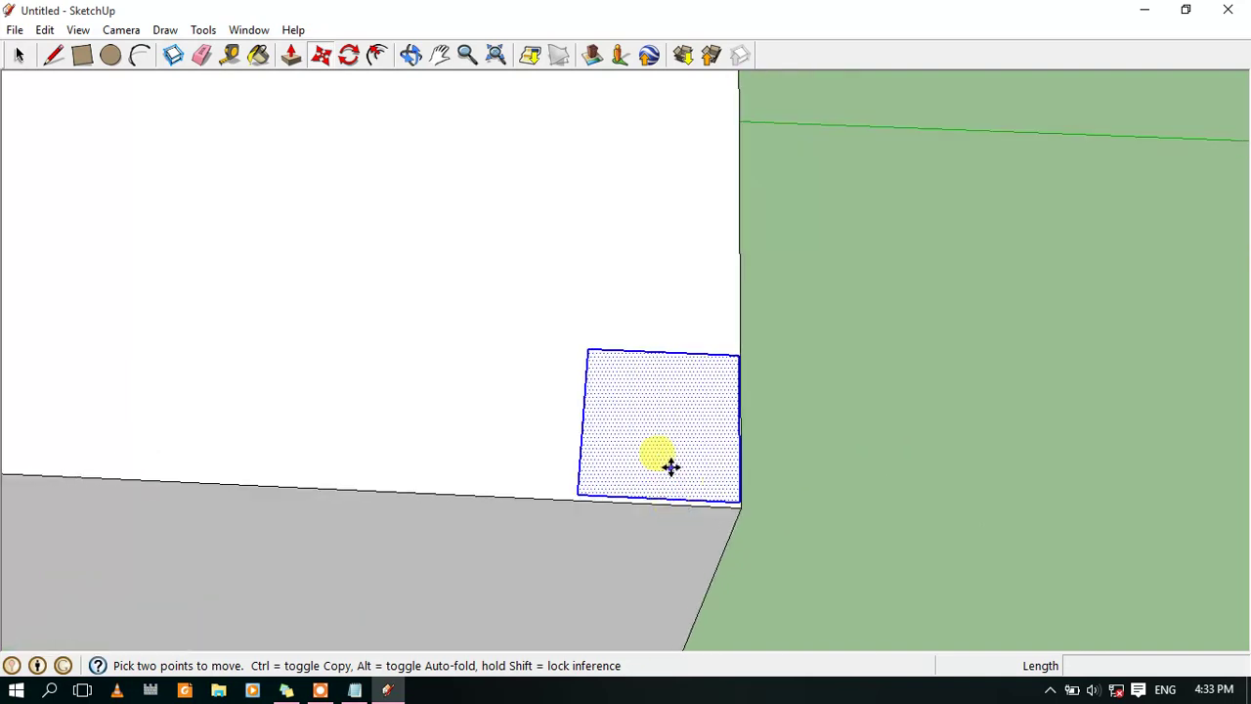
scroll(670, 466, up, 2)
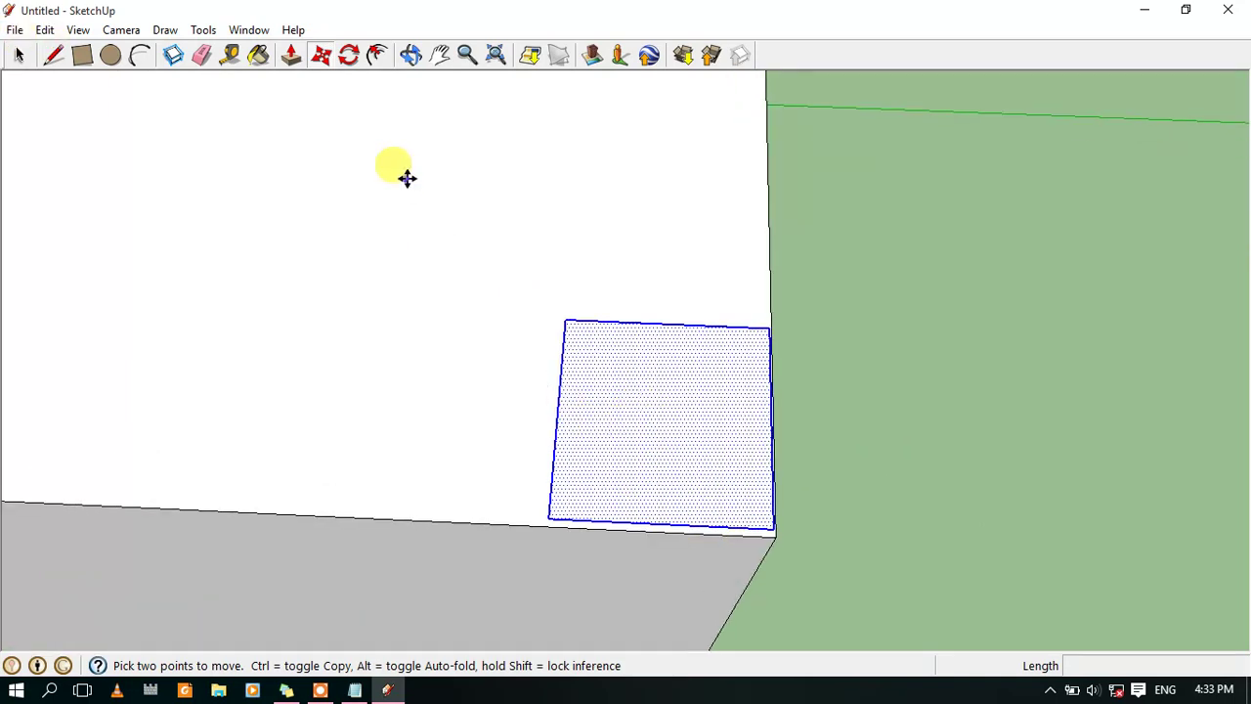
click(676, 410)
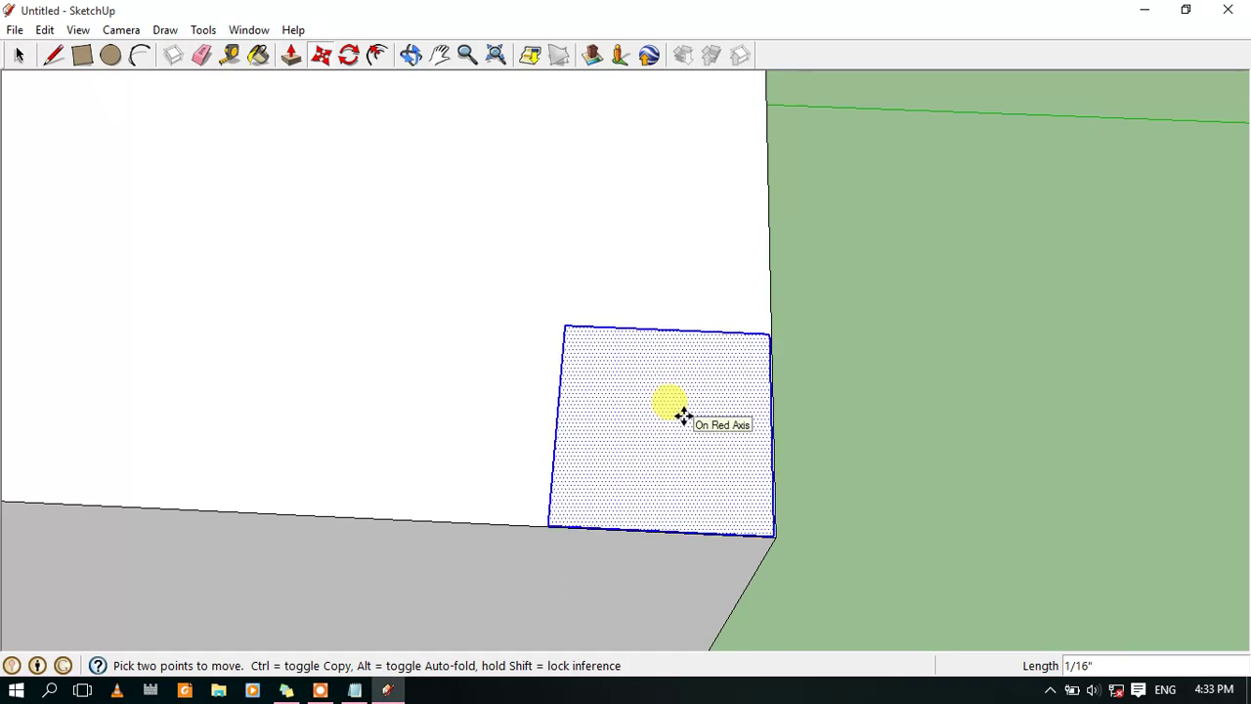
click(674, 420)
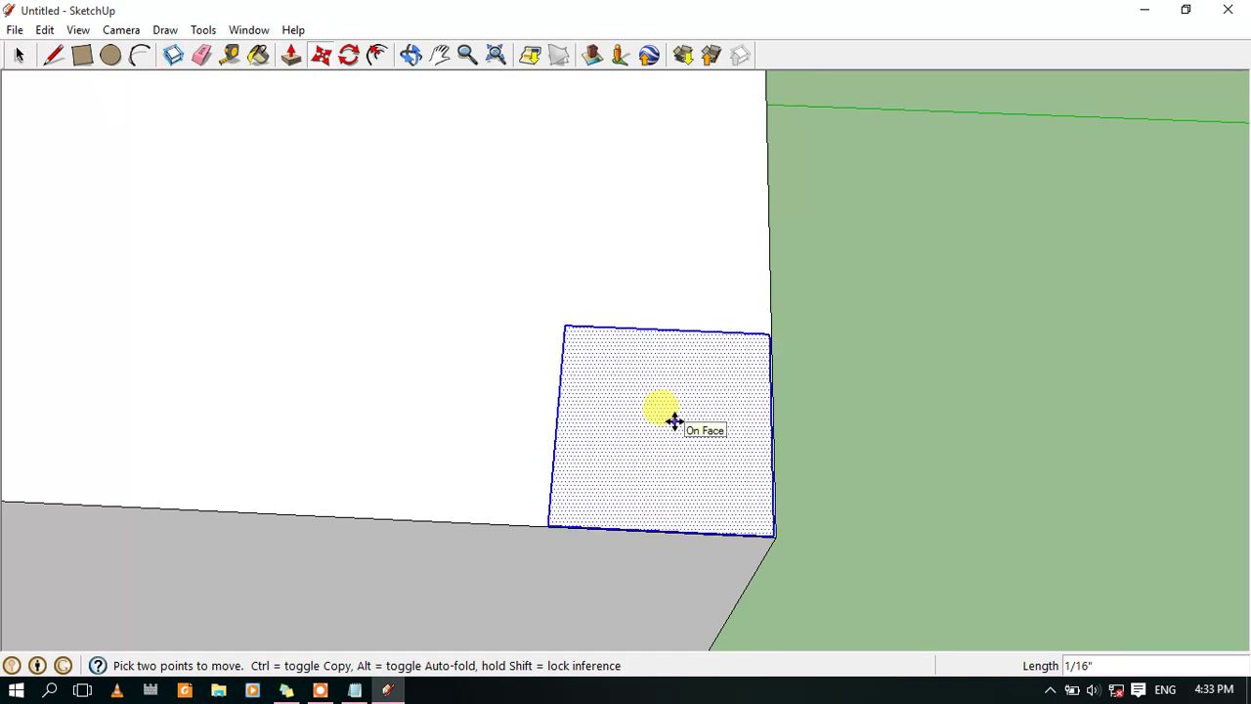
scroll(517, 271, down, 2)
scroll(479, 239, down, 1)
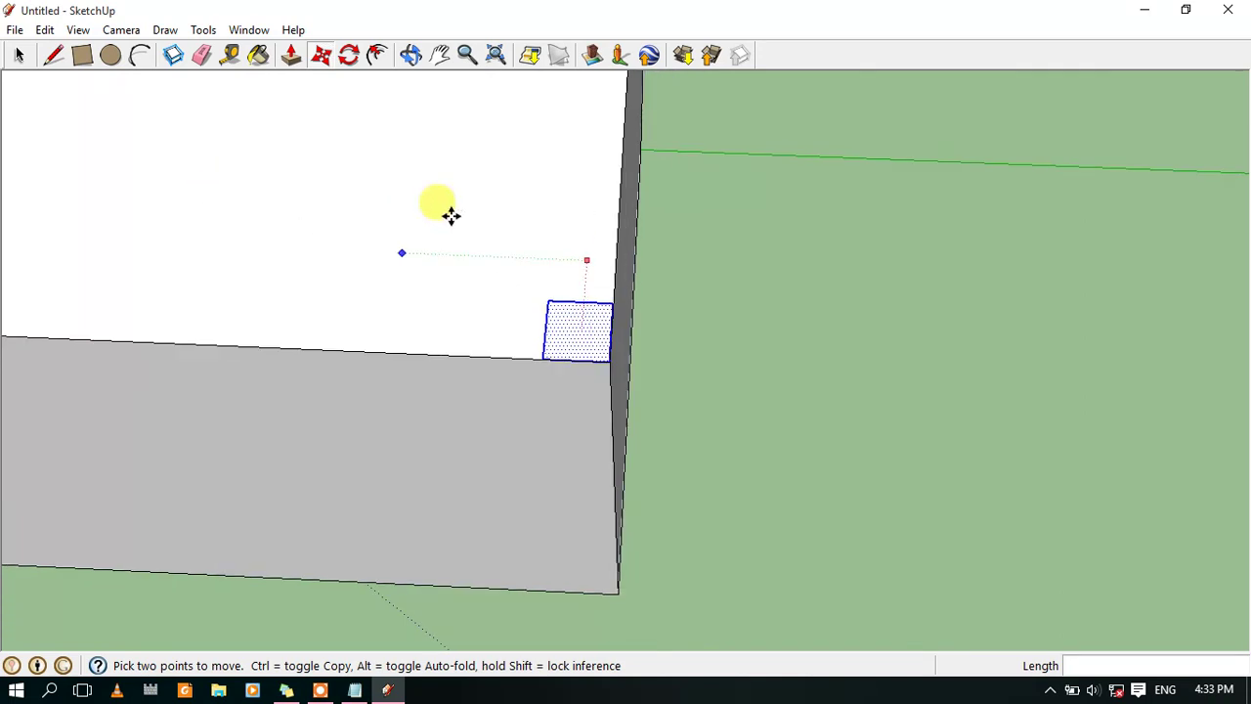
Zoom in on the box corner and shift the corner square slightly with Move
click(441, 56)
mouse_move(474, 147)
mouse_down()
mouse_move(614, 631)
mouse_move(606, 229)
mouse_move(577, 577)
mouse_up()
scroll(746, 352, up, 1)
scroll(739, 438, up, 2)
scroll(757, 467, up, 1)
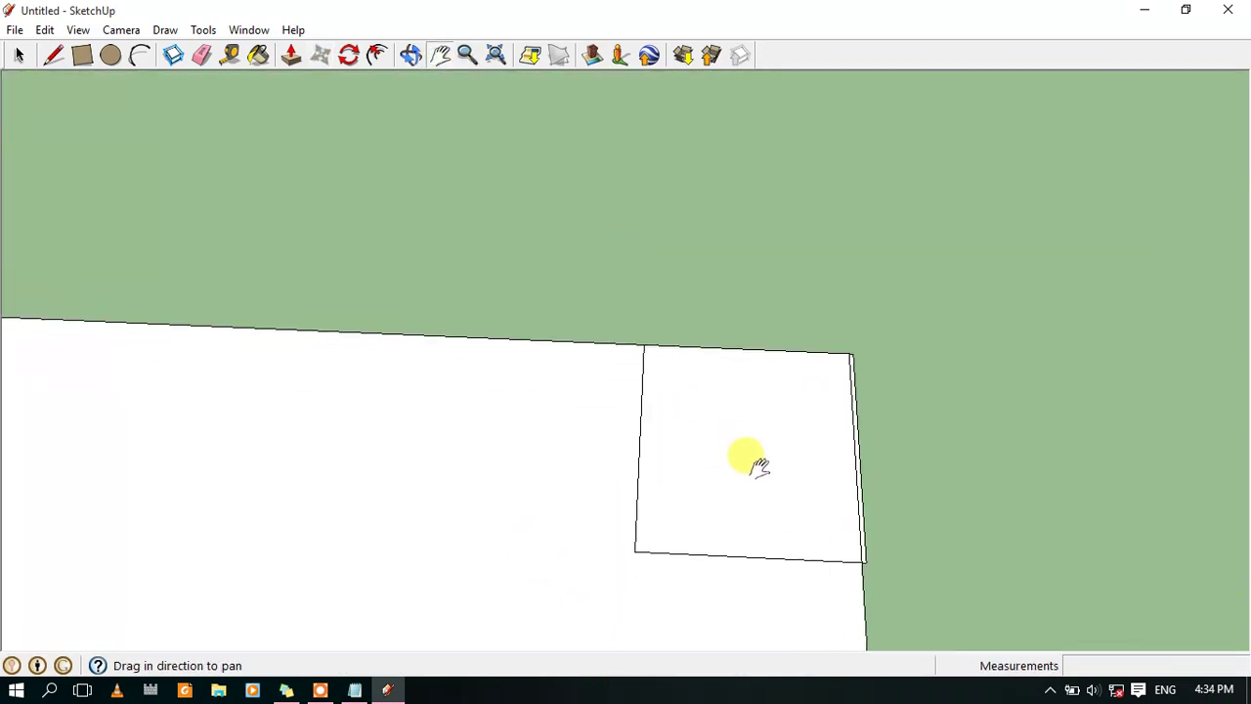
scroll(746, 459, up, 2)
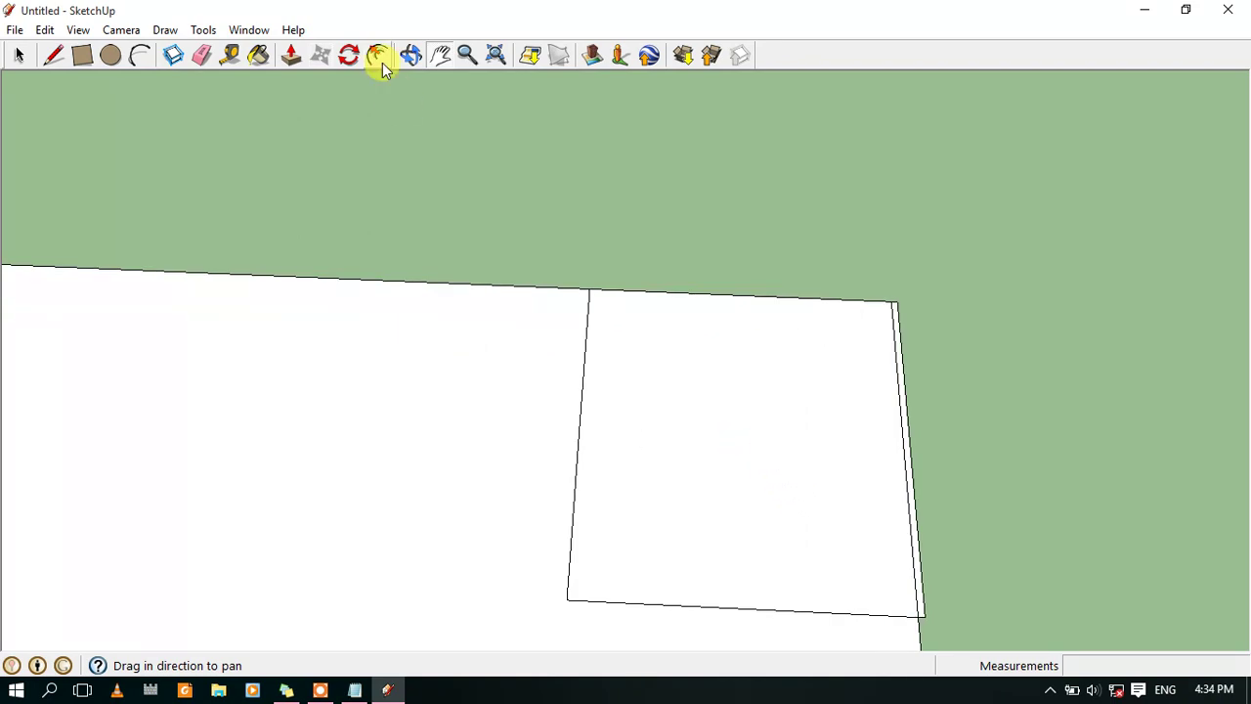
click(320, 56)
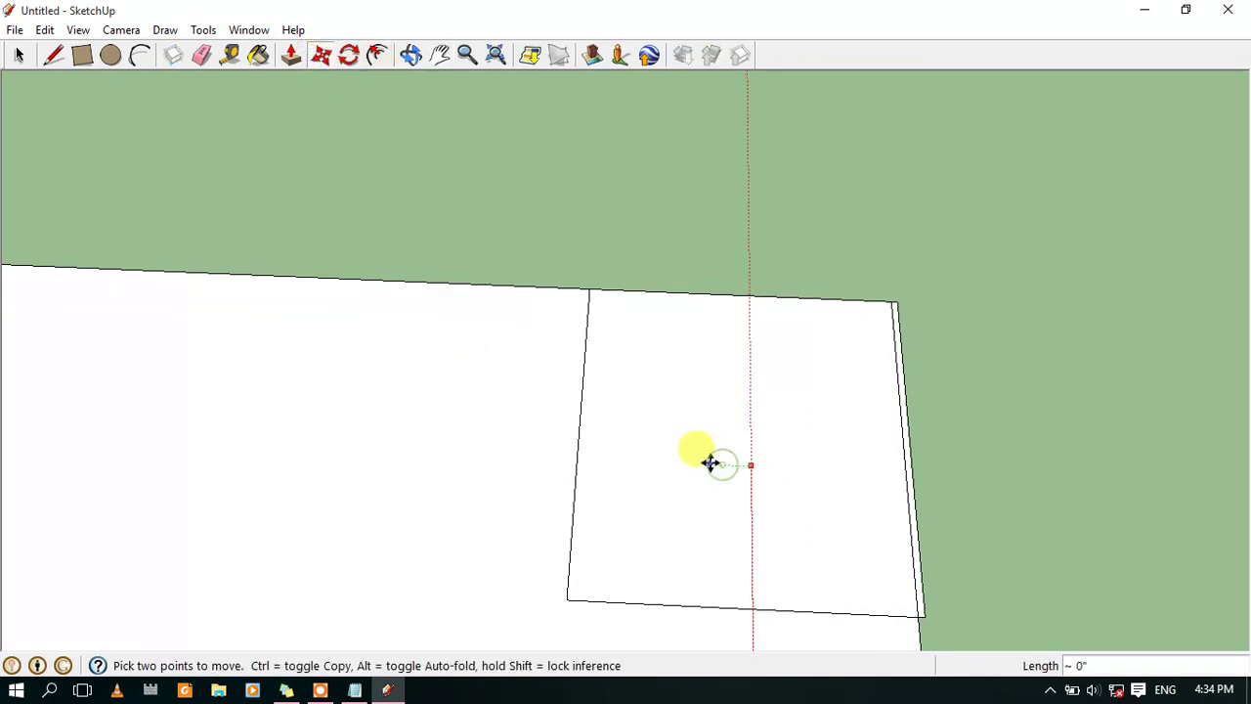
click(832, 606)
click(752, 426)
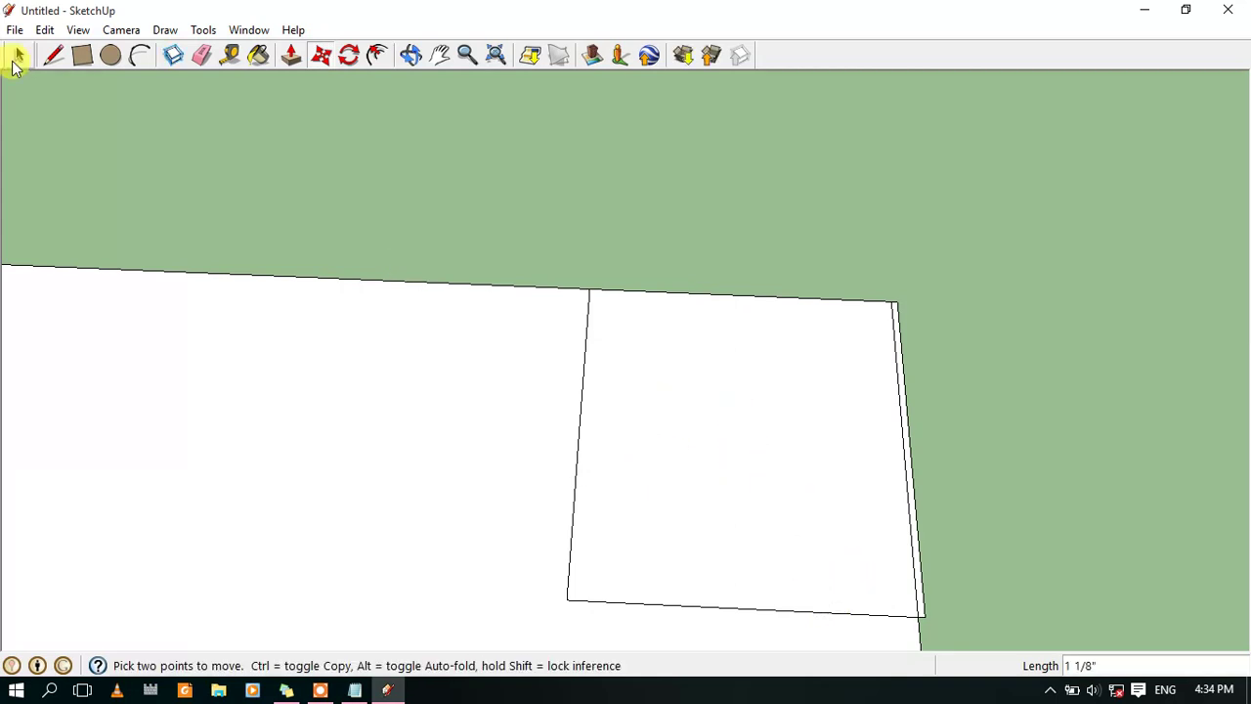
click(16, 57)
Select the corner square, try moving it, then undo so the top-right corner is bare
click(718, 475)
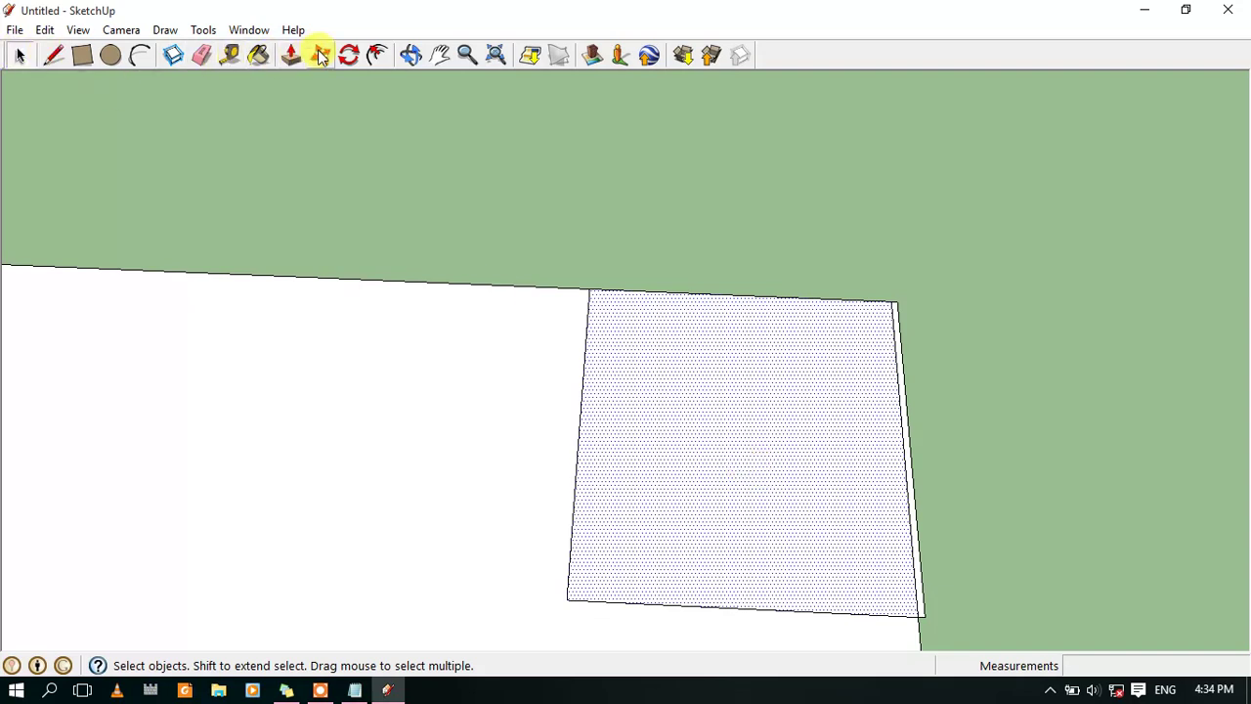
click(320, 56)
click(720, 475)
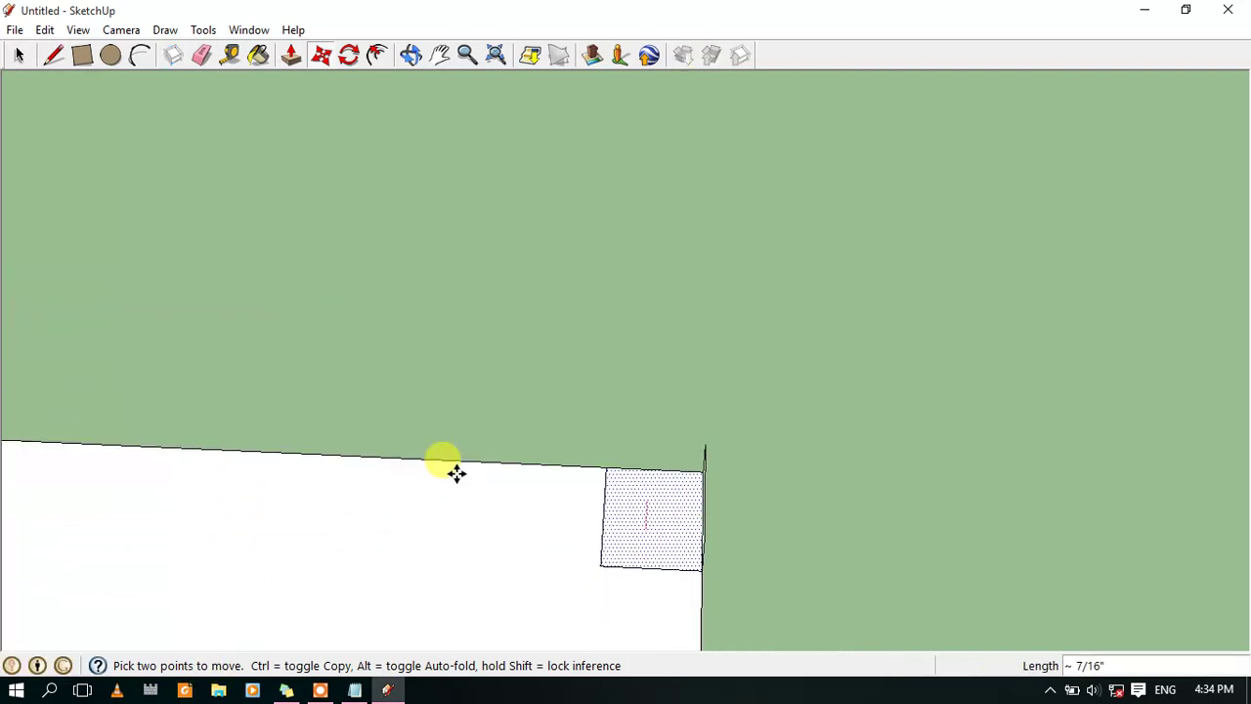
click(512, 454)
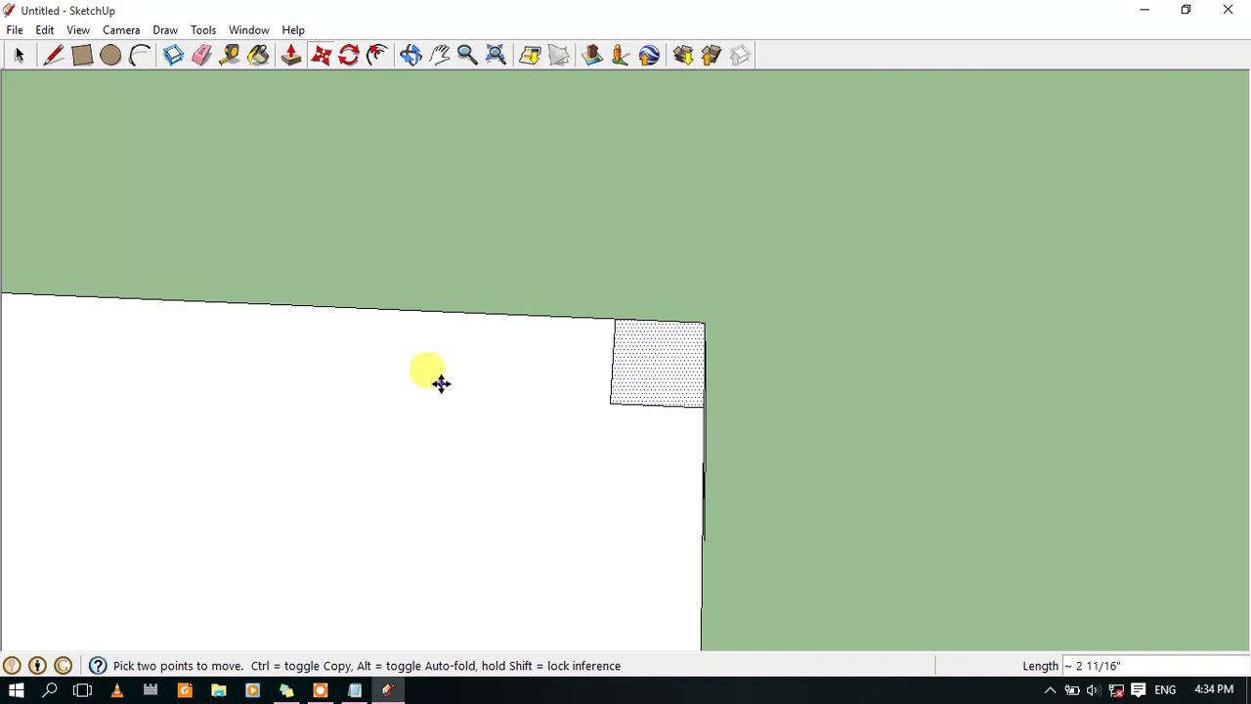
key(ctrl+z)
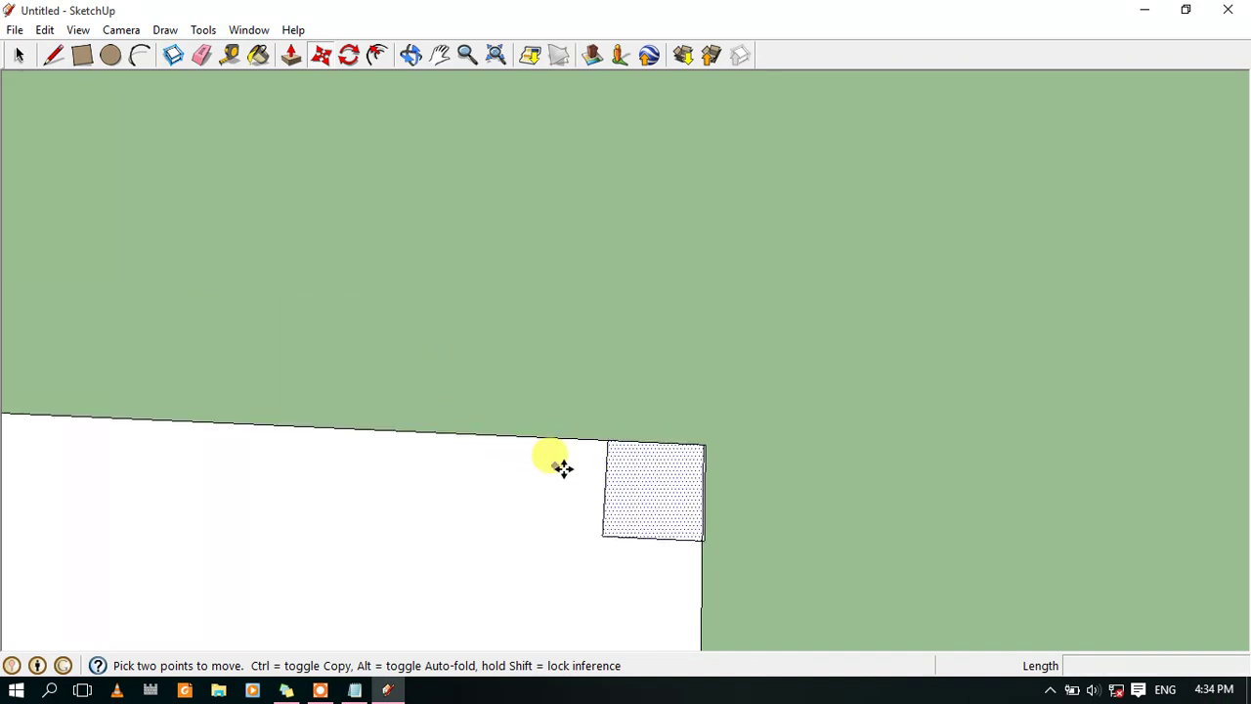
key(ctrl+z)
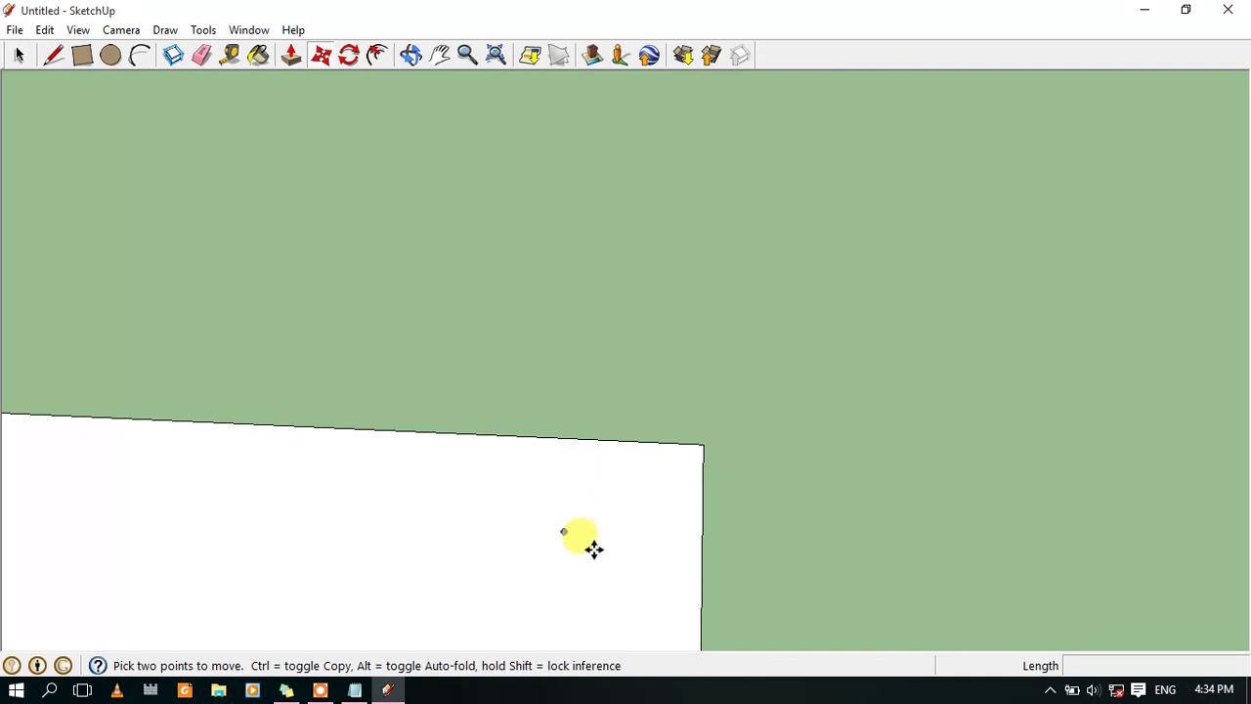
Draw a 2" by 2" square at the top-left corner of the box face
click(439, 57)
mouse_move(387, 514)
mouse_down()
mouse_move(805, 441)
mouse_move(1237, 273)
mouse_up()
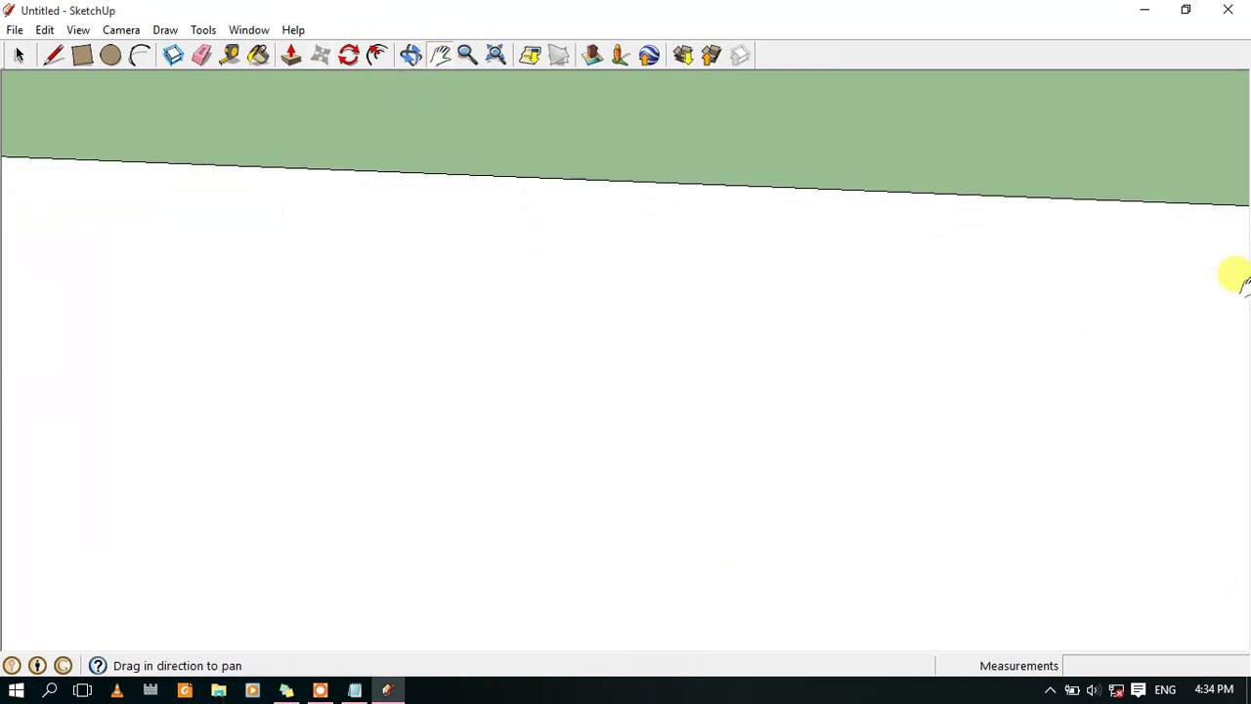
mouse_move(362, 330)
mouse_down()
mouse_move(315, 297)
mouse_move(204, 413)
mouse_move(553, 391)
mouse_move(642, 190)
mouse_move(849, 322)
mouse_up()
drag(312, 128, 354, 136)
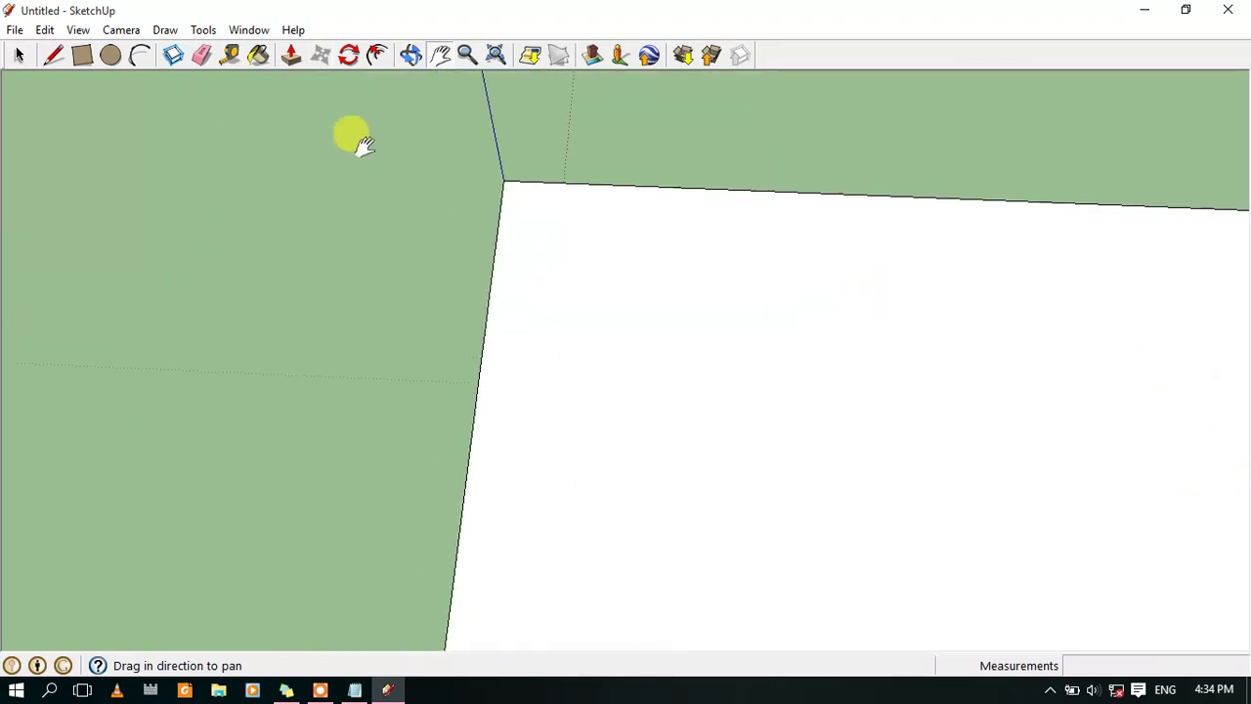
mouse_move(525, 145)
mouse_down()
mouse_move(478, 178)
mouse_move(535, 187)
mouse_up()
click(82, 54)
click(501, 206)
click(568, 250)
text(2",2")
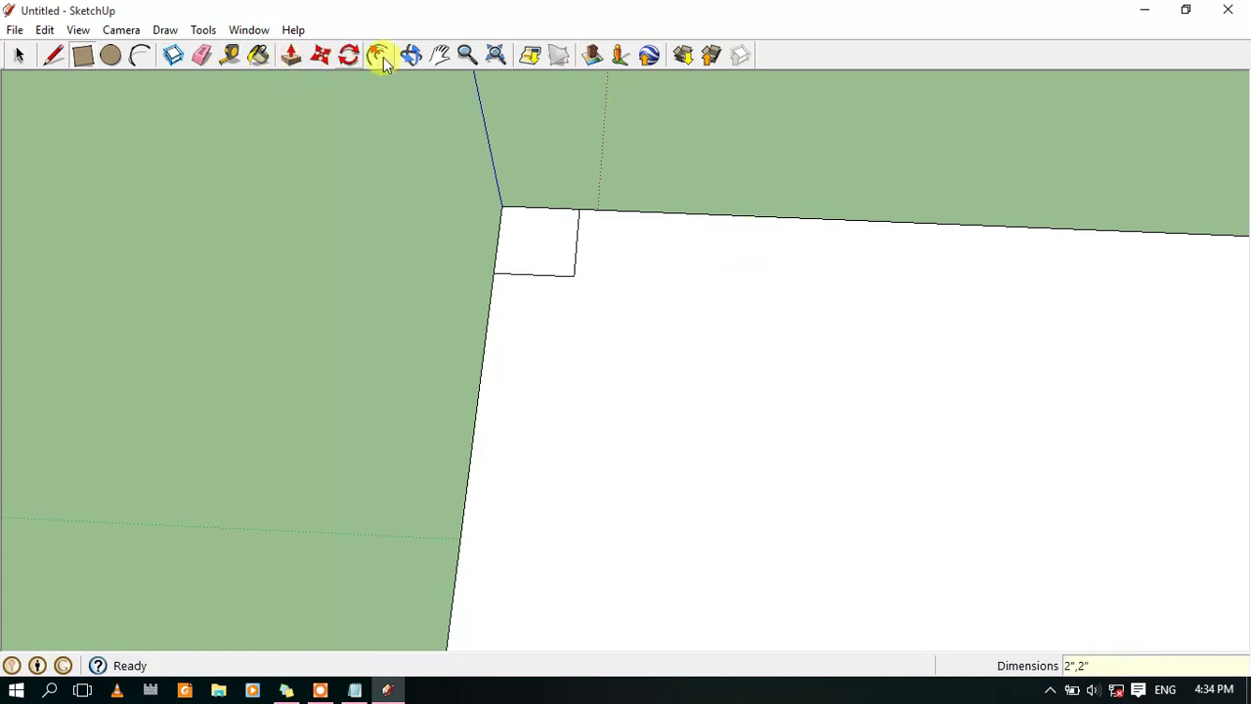
Draw another 2" square at the face's top-right corner
click(437, 58)
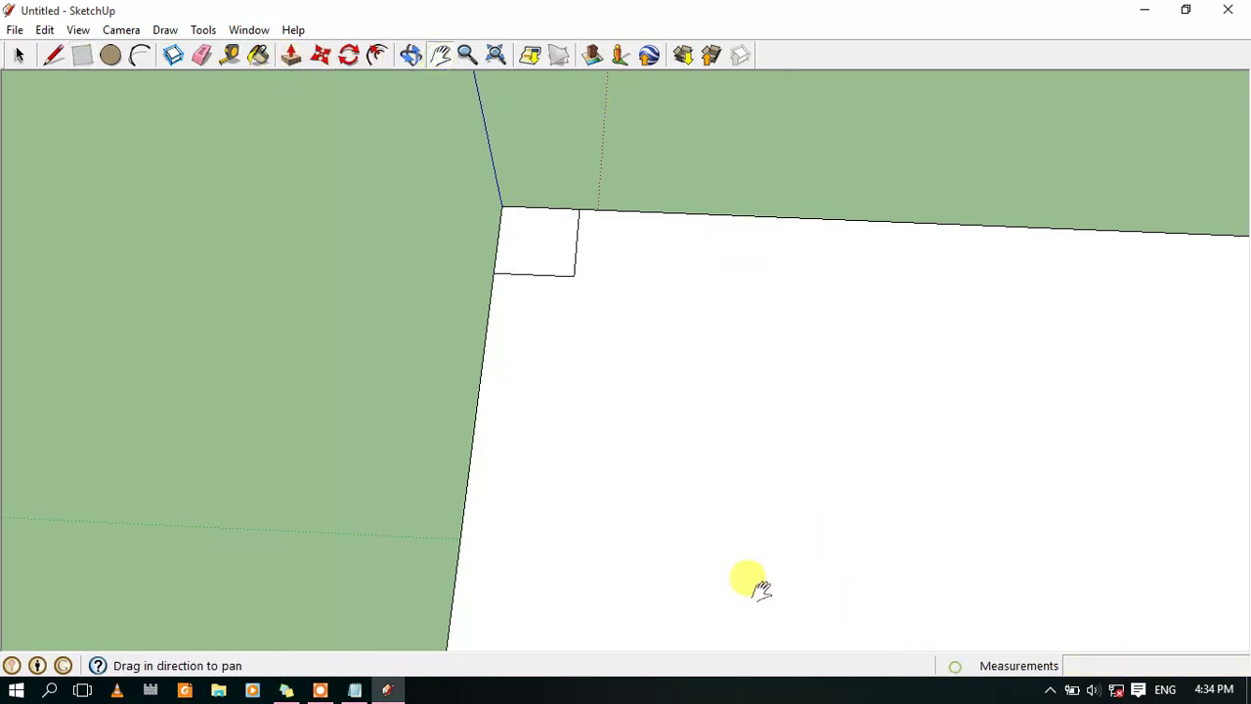
drag(981, 388, 487, 434)
mouse_move(1153, 511)
mouse_down()
mouse_move(725, 401)
mouse_move(448, 442)
mouse_up()
drag(684, 450, 823, 449)
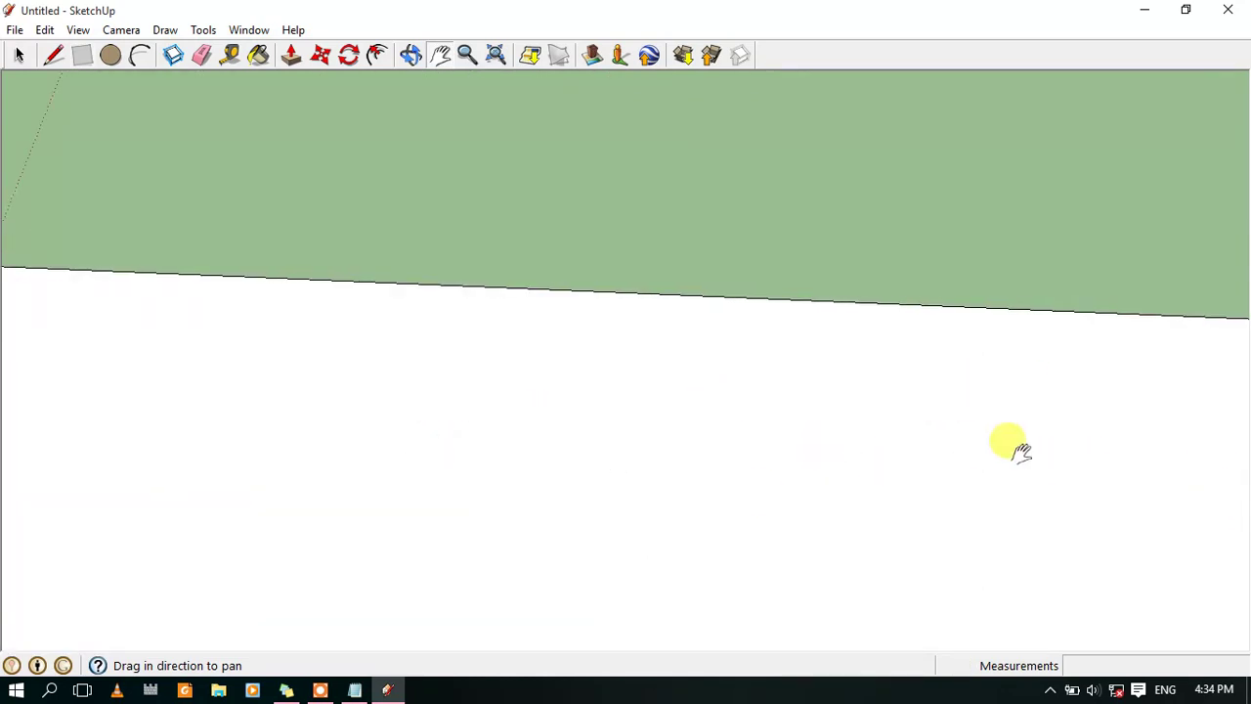
drag(879, 420, 704, 435)
drag(1075, 383, 606, 406)
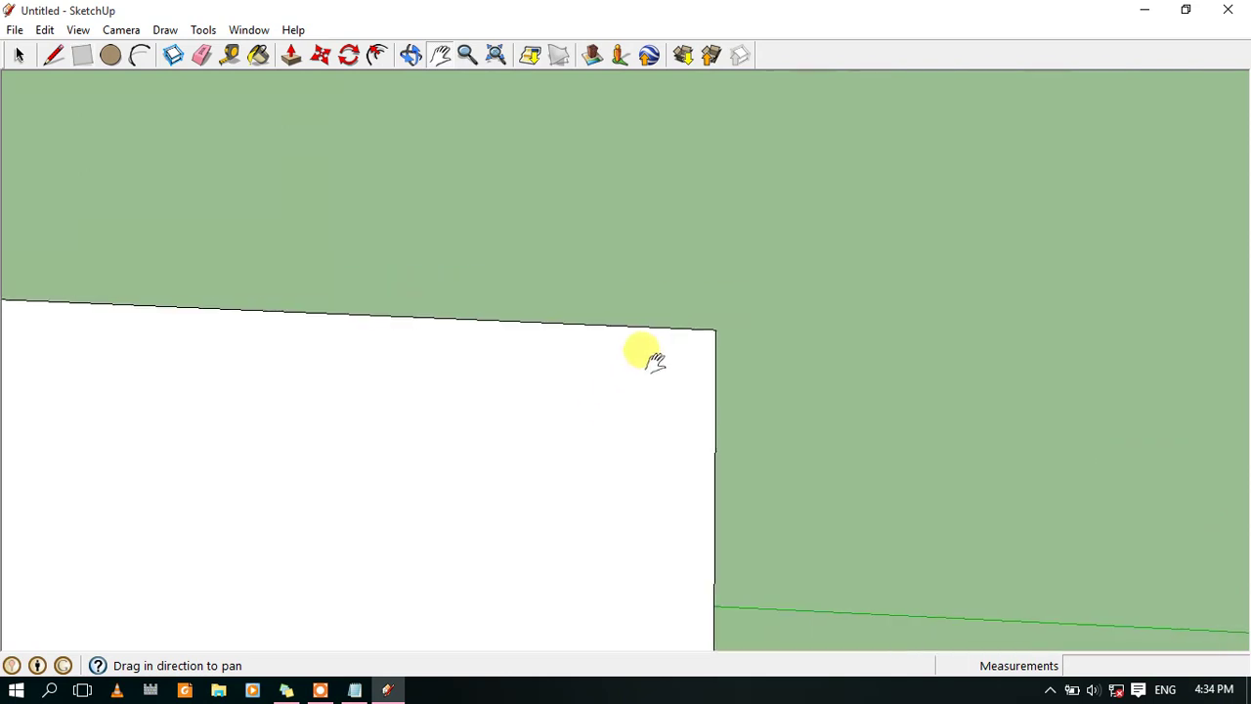
click(83, 57)
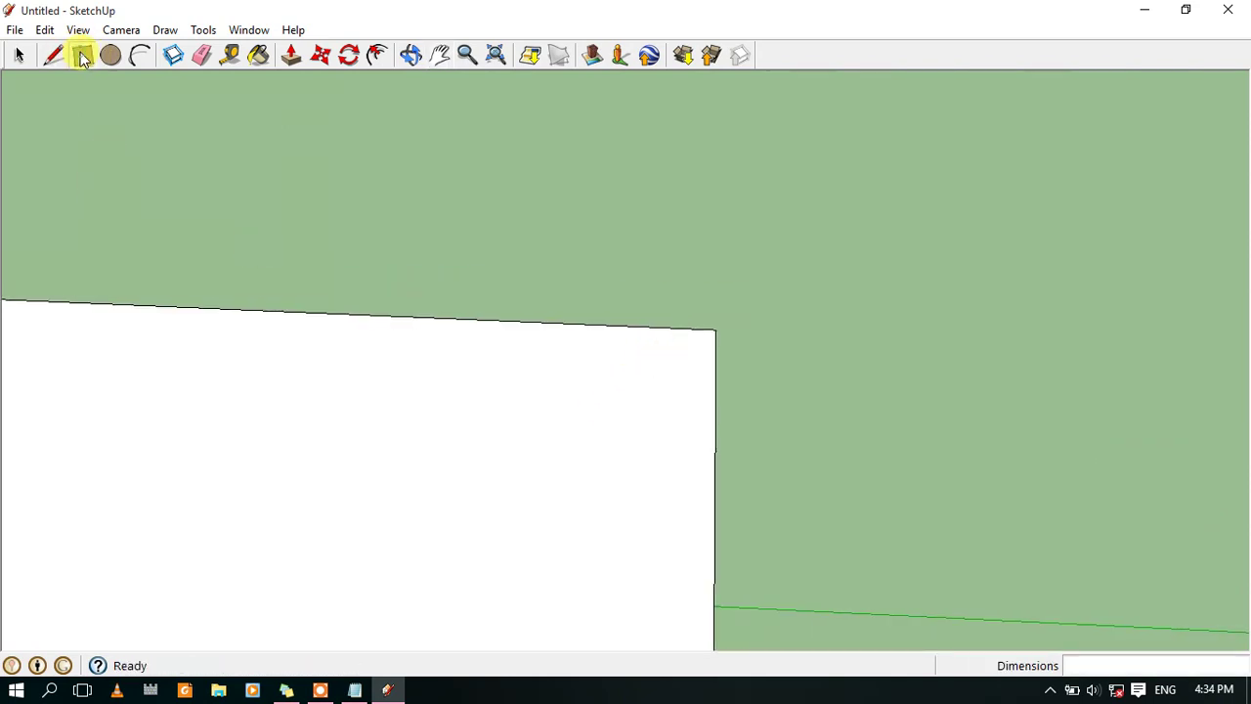
click(715, 330)
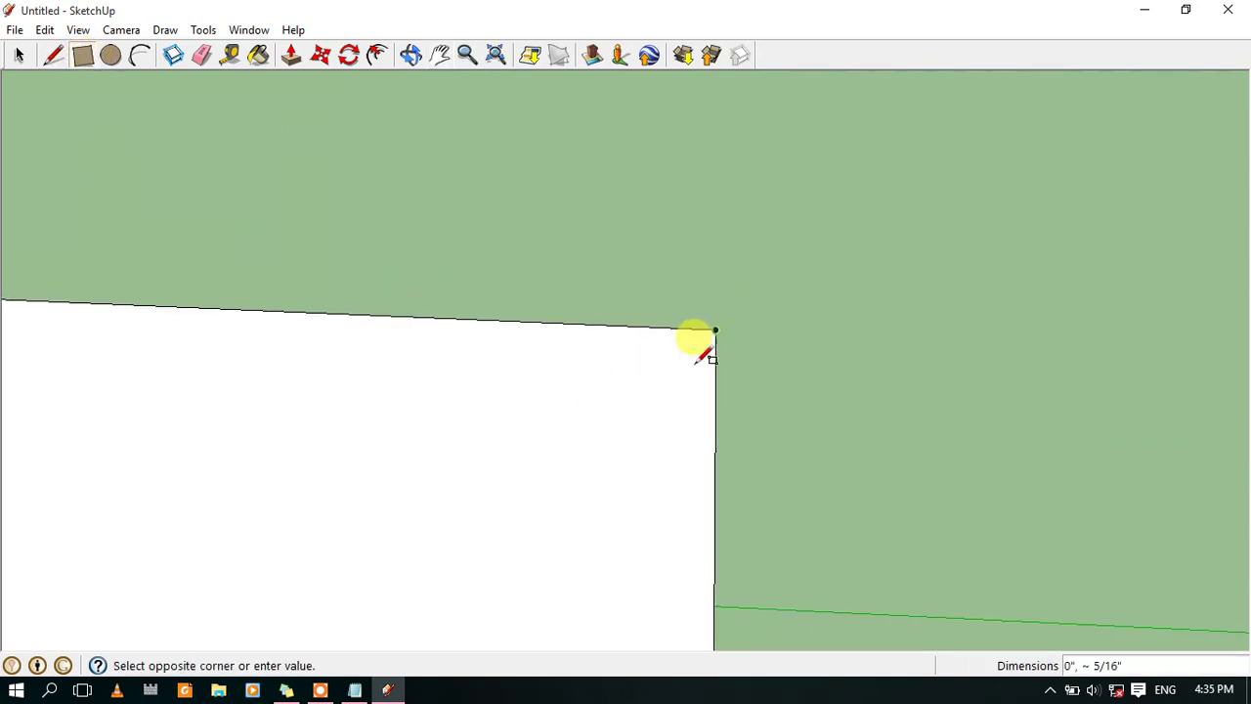
click(634, 389)
text(2",2)
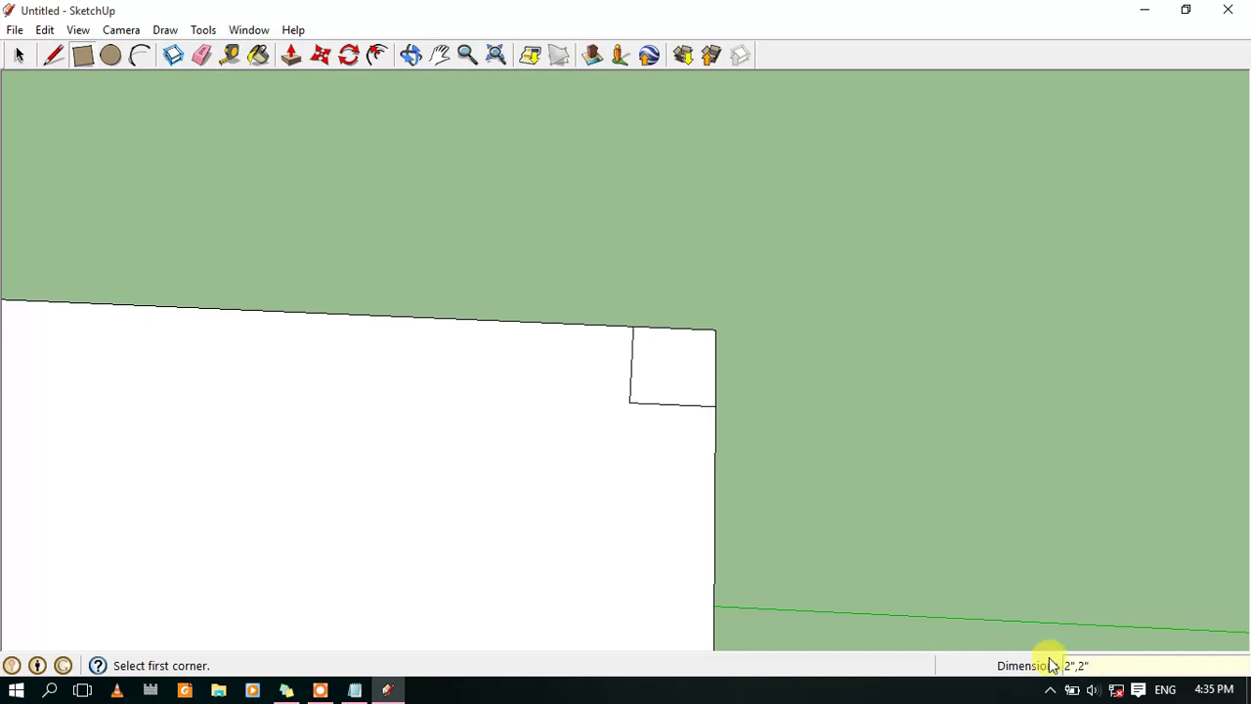
Draw a 2" square at the face's bottom-right corner
click(439, 56)
mouse_move(480, 575)
mouse_down()
mouse_move(721, 226)
mouse_move(604, 225)
mouse_up()
mouse_move(580, 617)
mouse_down()
mouse_move(657, 467)
mouse_move(648, 10)
mouse_move(636, 111)
mouse_move(675, 307)
mouse_move(587, 347)
mouse_move(599, 326)
mouse_up()
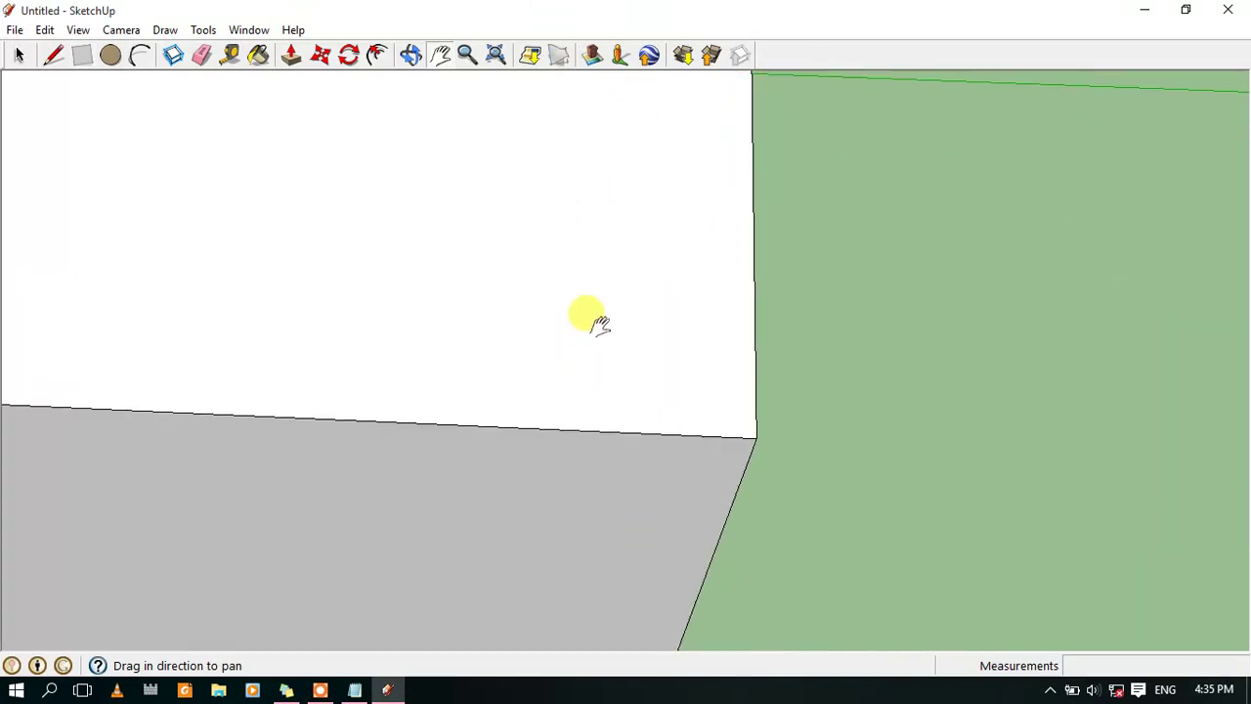
click(82, 55)
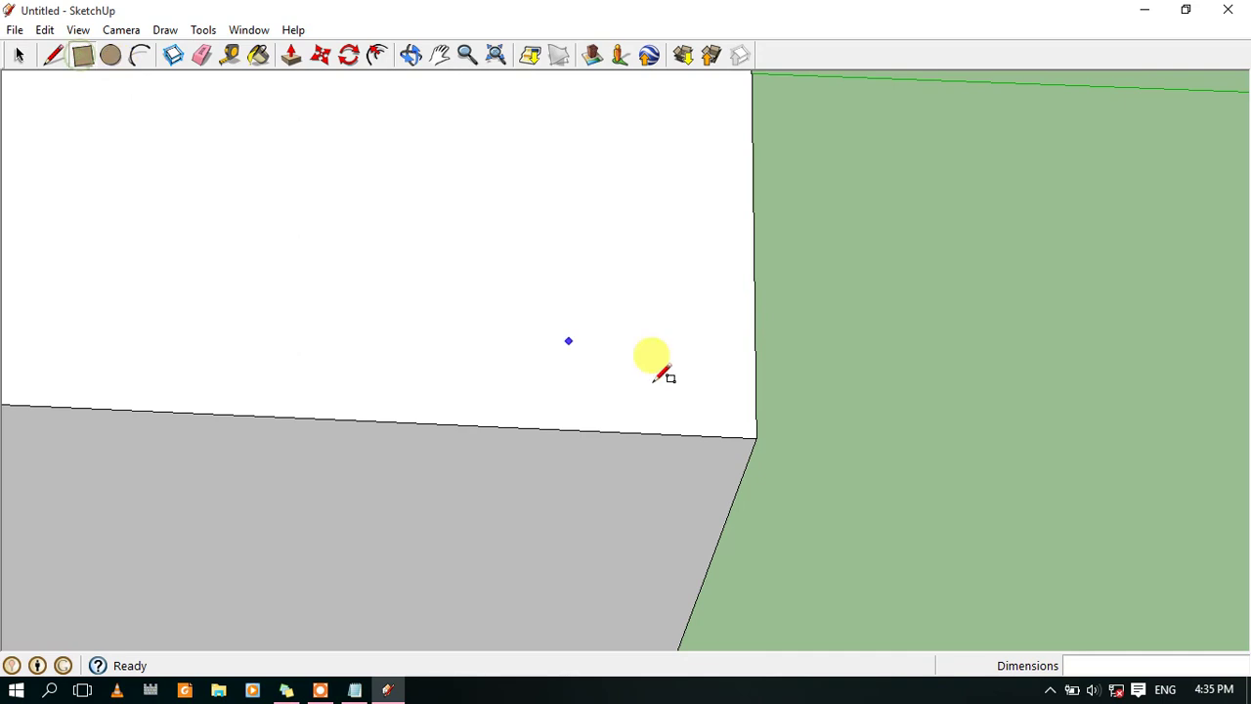
click(754, 437)
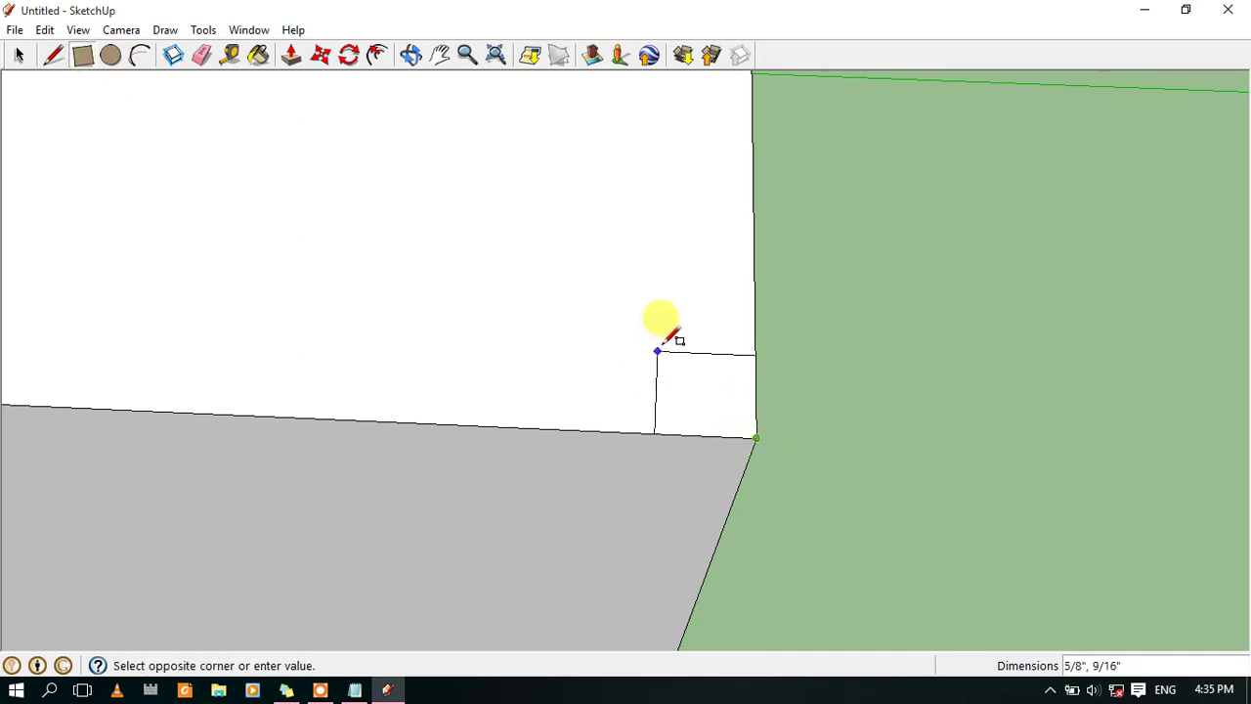
click(657, 344)
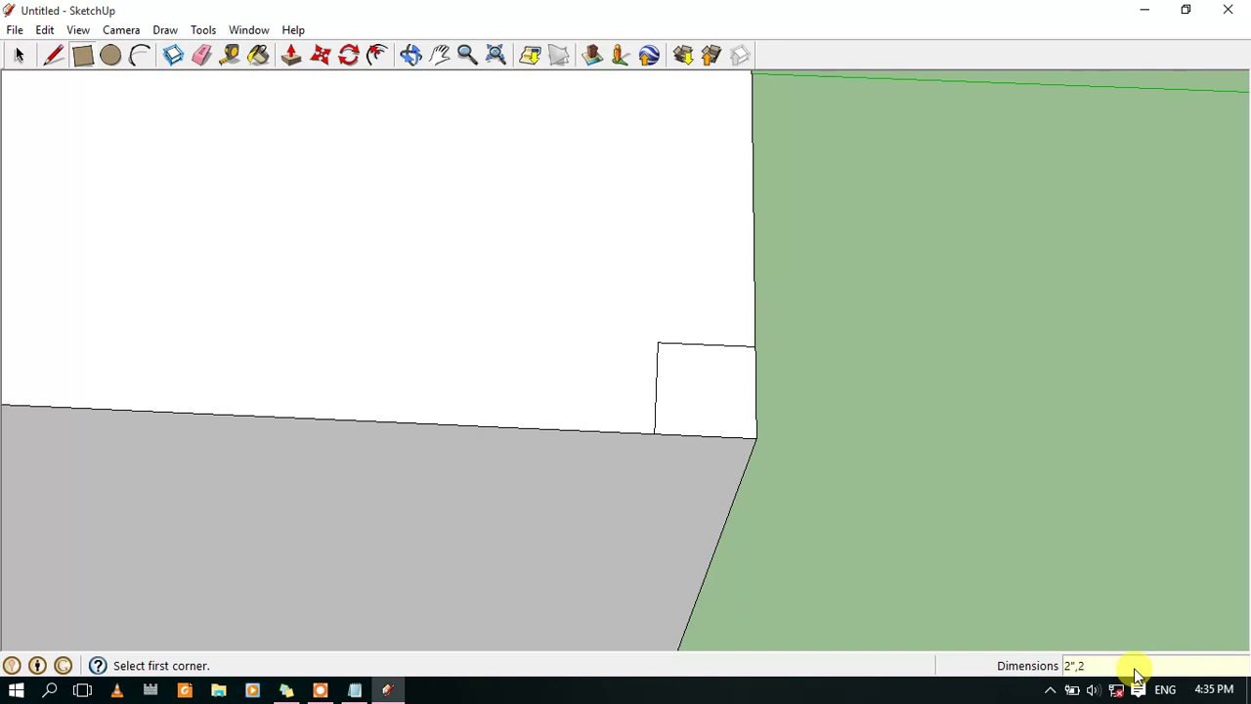
Zoom out and pan to center the whole box in view
scroll(224, 280, down, 2)
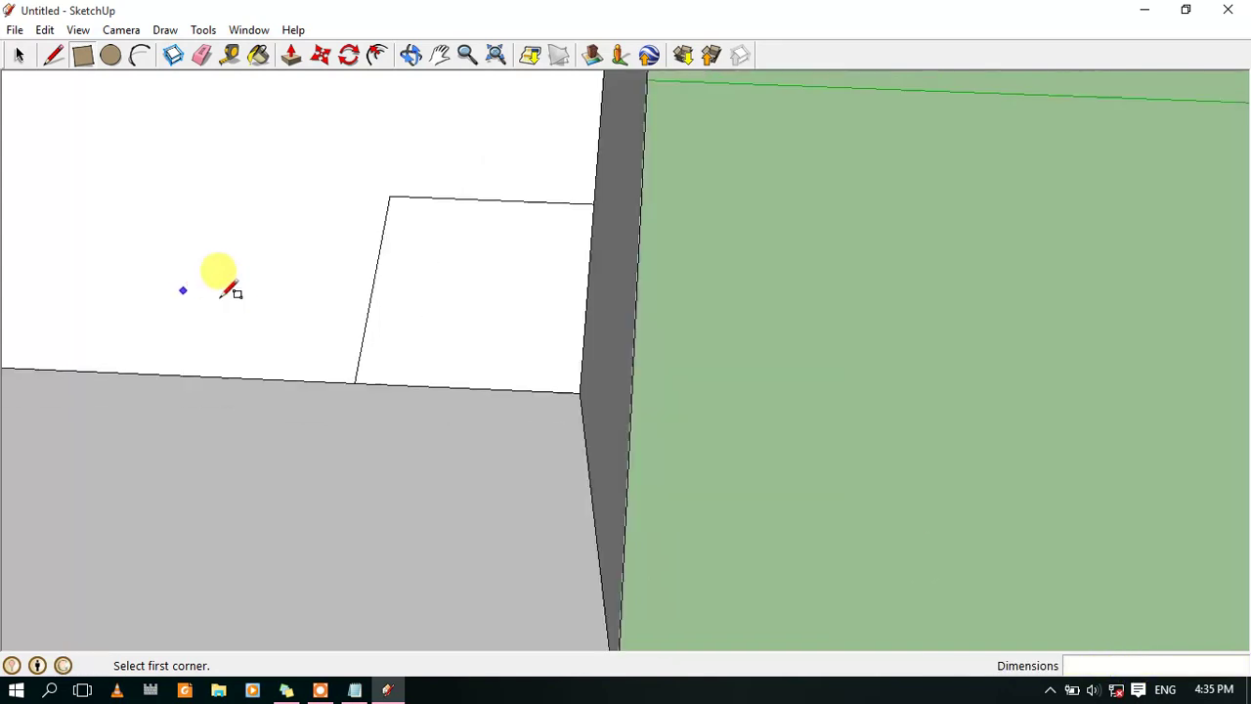
scroll(154, 245, down, 2)
scroll(167, 157, down, 1)
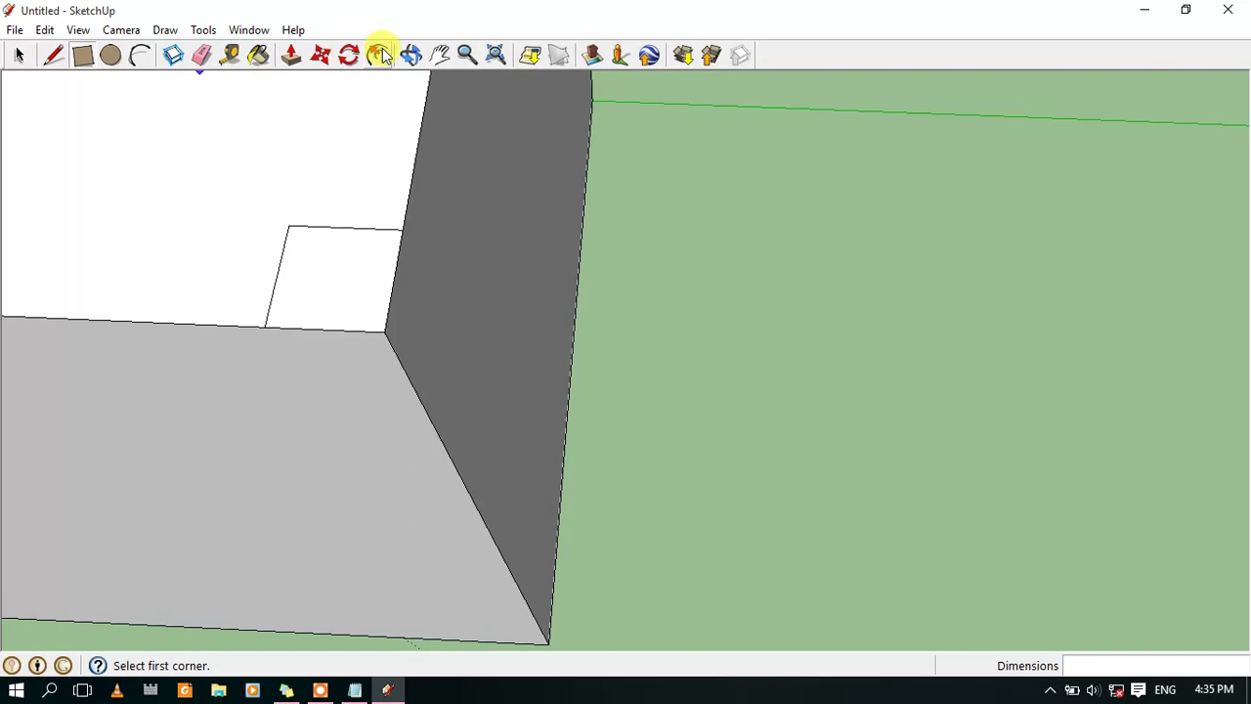
click(441, 56)
mouse_move(84, 284)
mouse_down()
mouse_move(773, 382)
mouse_move(357, 274)
mouse_move(200, 149)
mouse_up()
scroll(612, 248, down, 3)
scroll(315, 224, down, 2)
mouse_move(315, 224)
mouse_down()
mouse_move(441, 254)
mouse_move(347, 352)
mouse_up()
scroll(347, 352, up, 2)
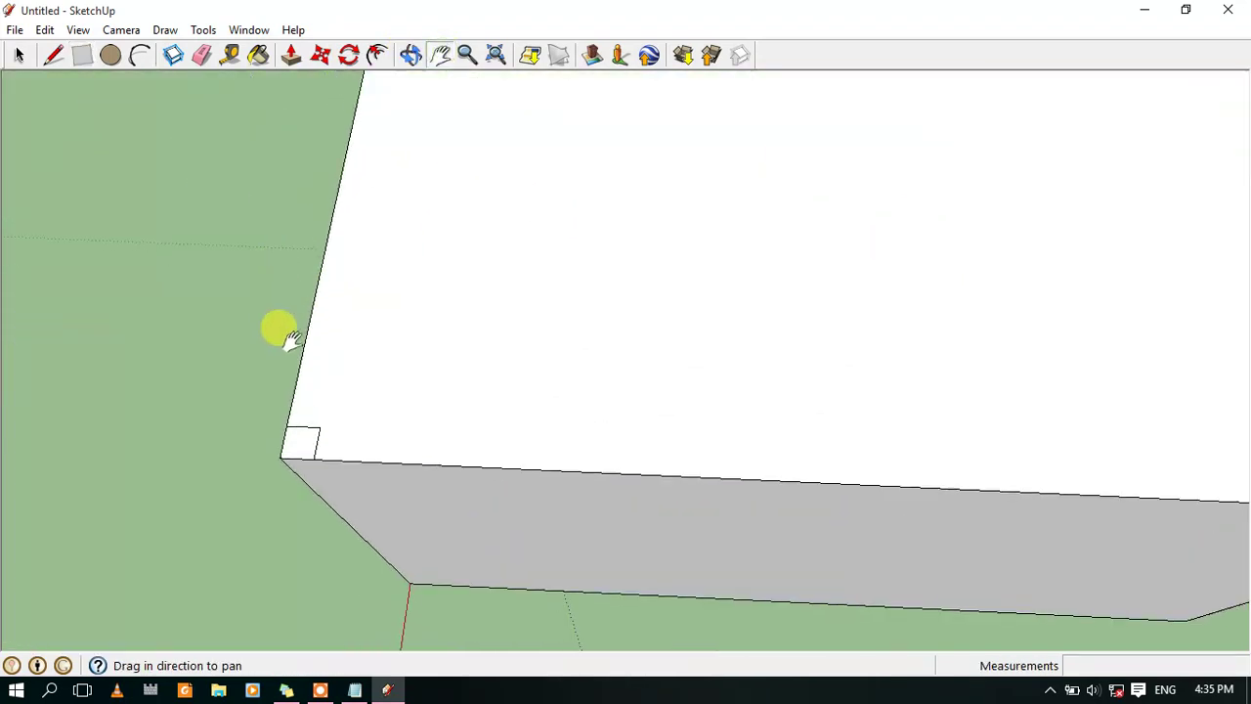
click(292, 56)
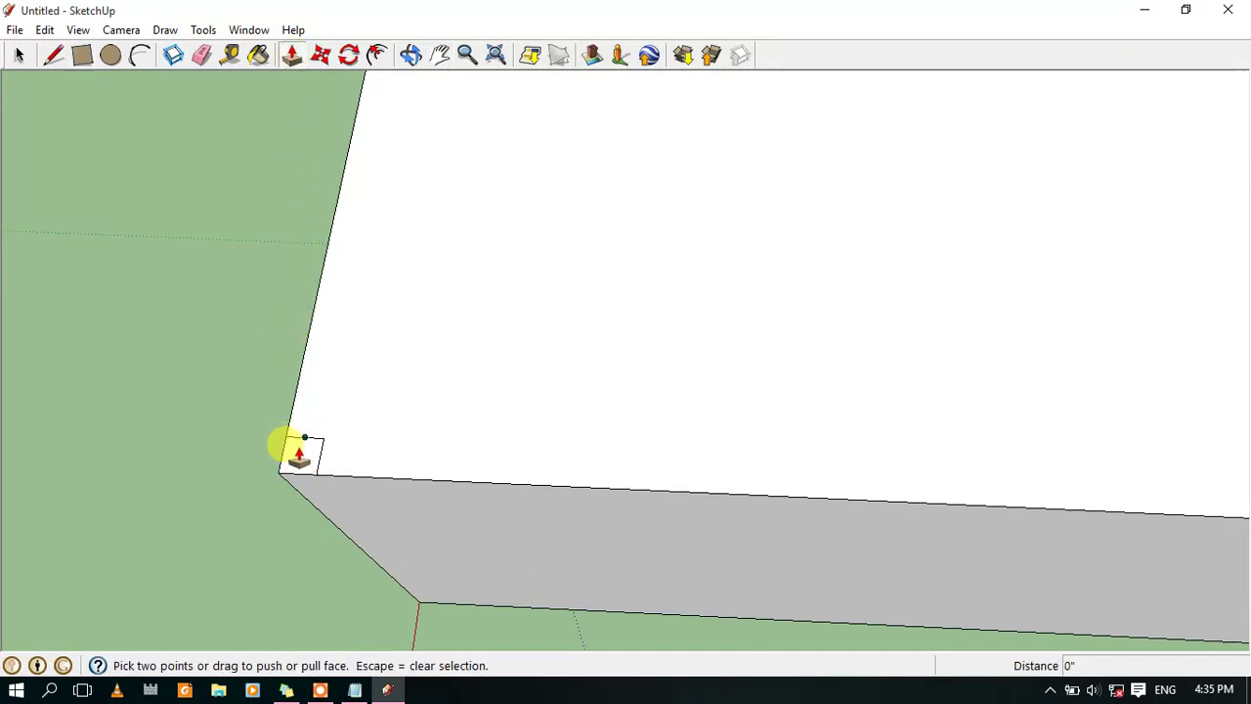
Pull the first corner squares up into 3' posts
click(19, 55)
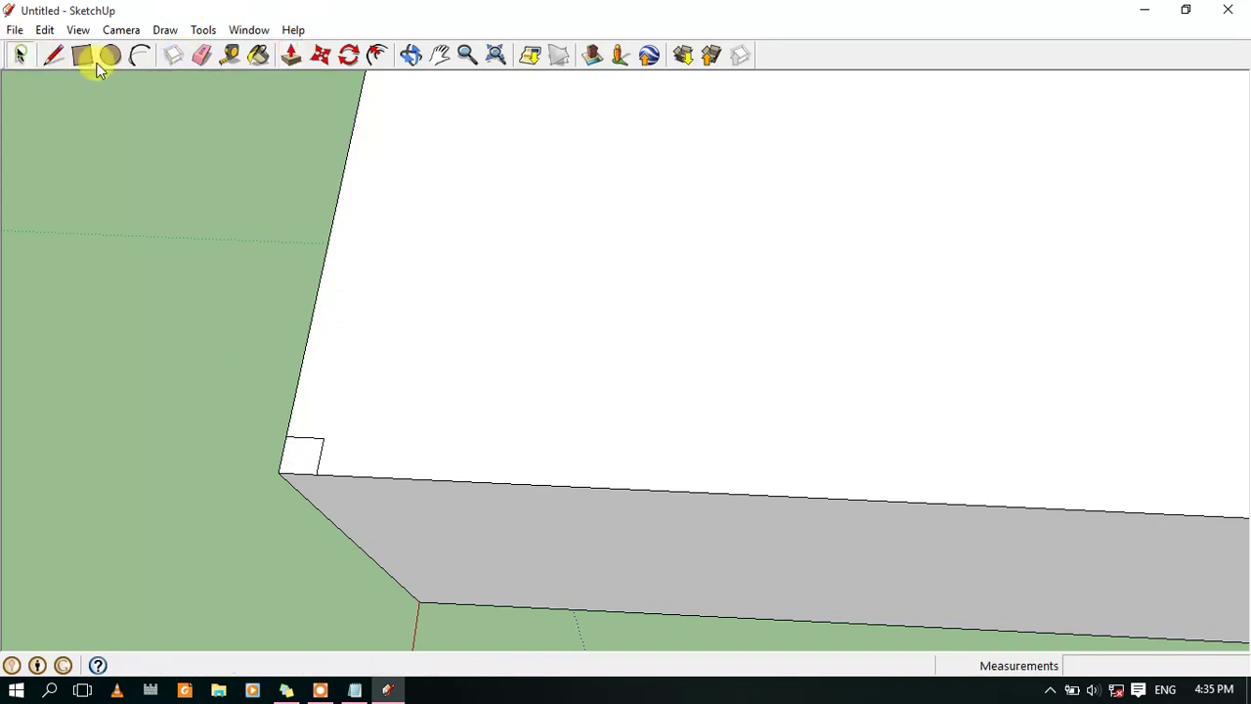
click(291, 56)
mouse_move(299, 444)
mouse_down()
mouse_move(215, 303)
mouse_move(161, 259)
mouse_up()
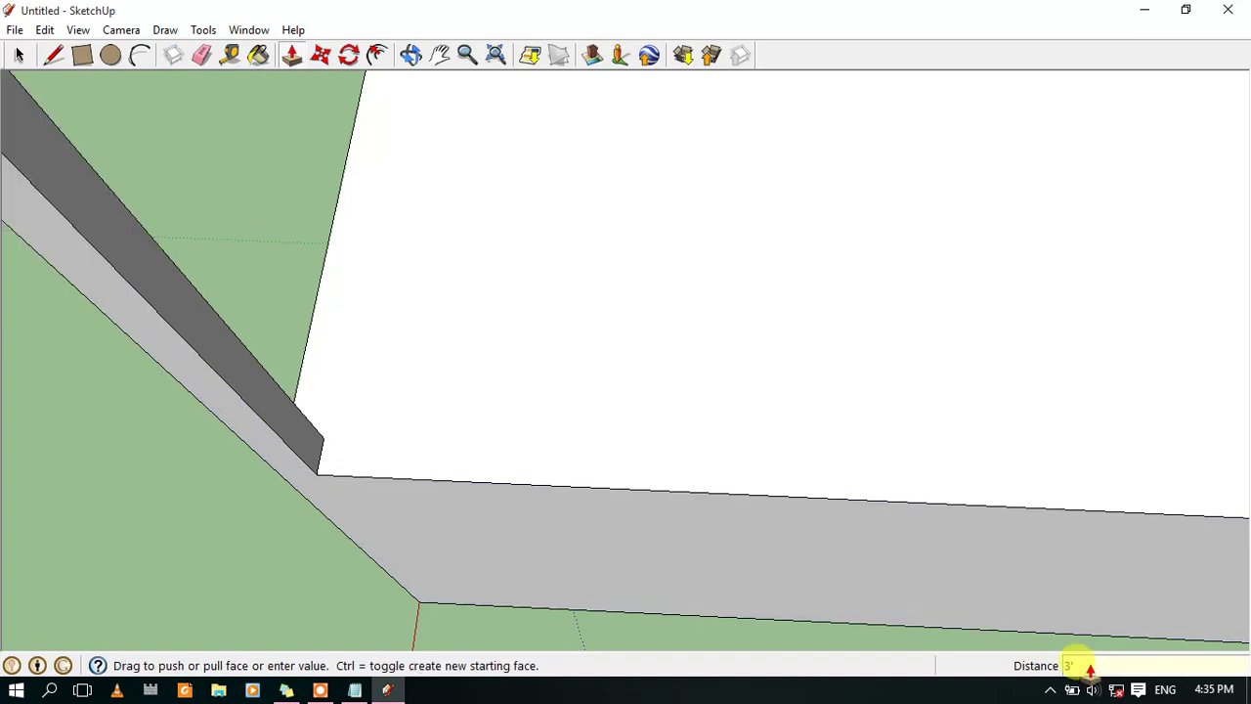
scroll(600, 335, down, 5)
scroll(516, 265, down, 3)
scroll(539, 127, up, 3)
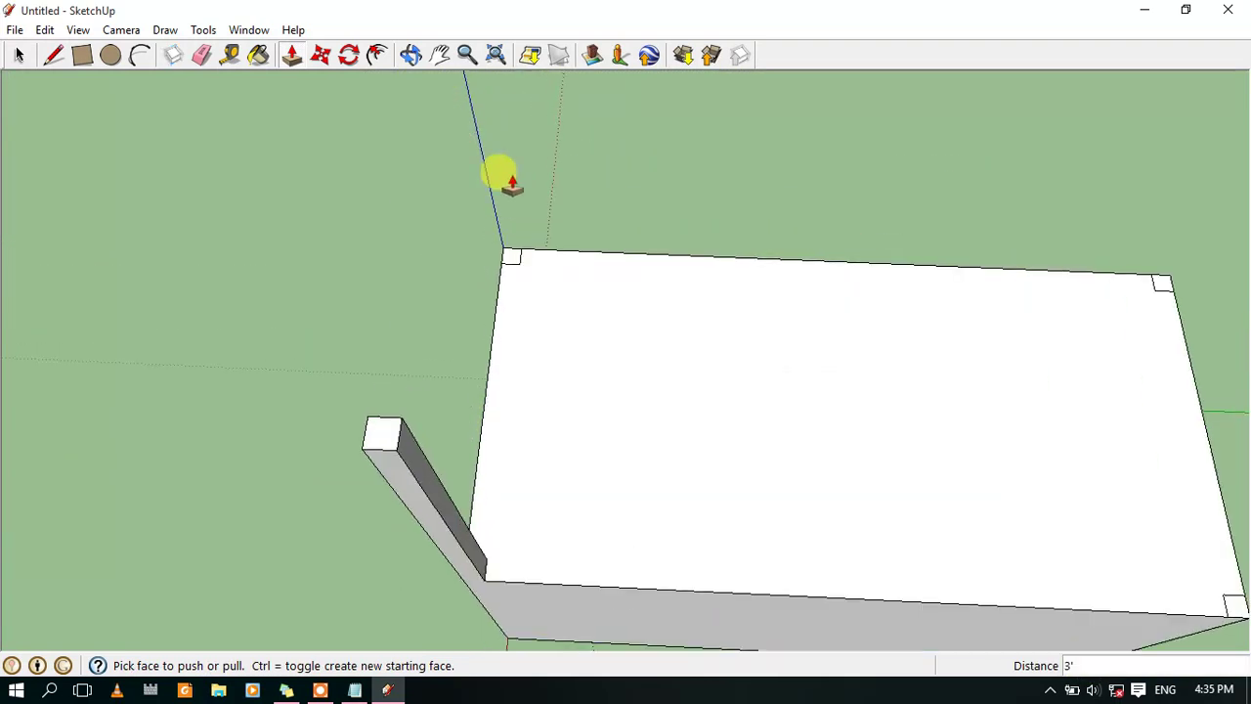
scroll(508, 179, up, 3)
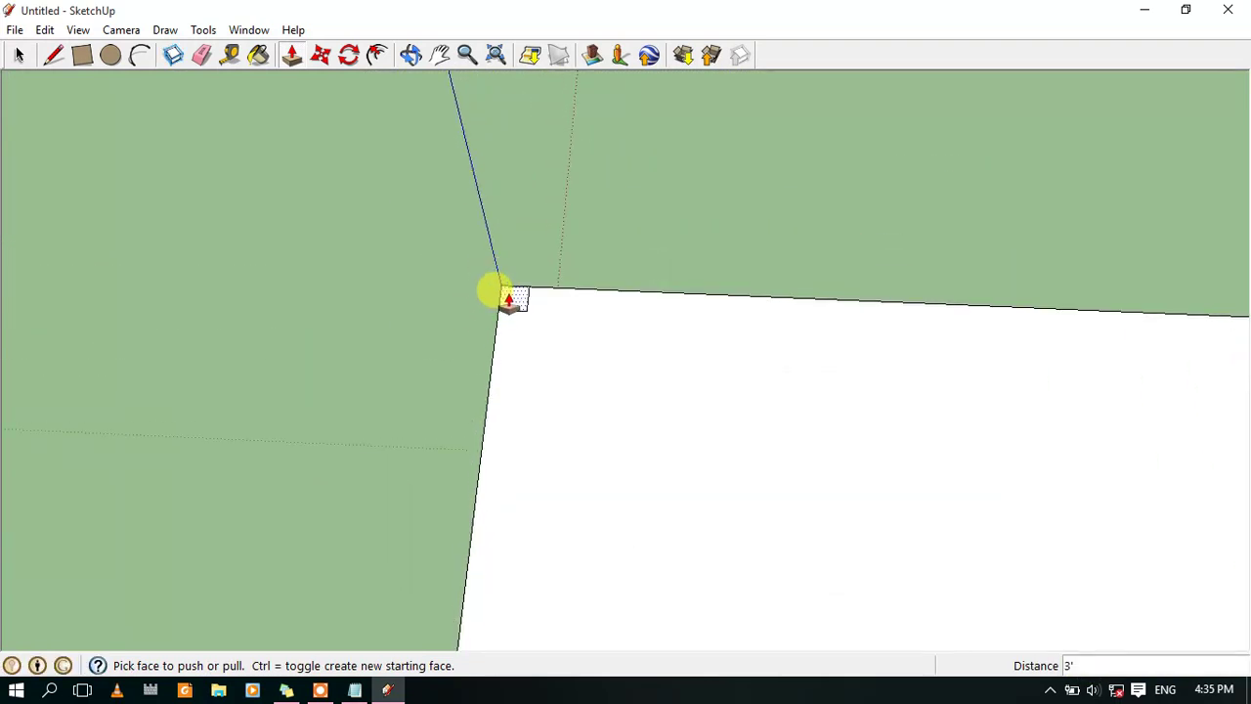
drag(508, 298, 415, 157)
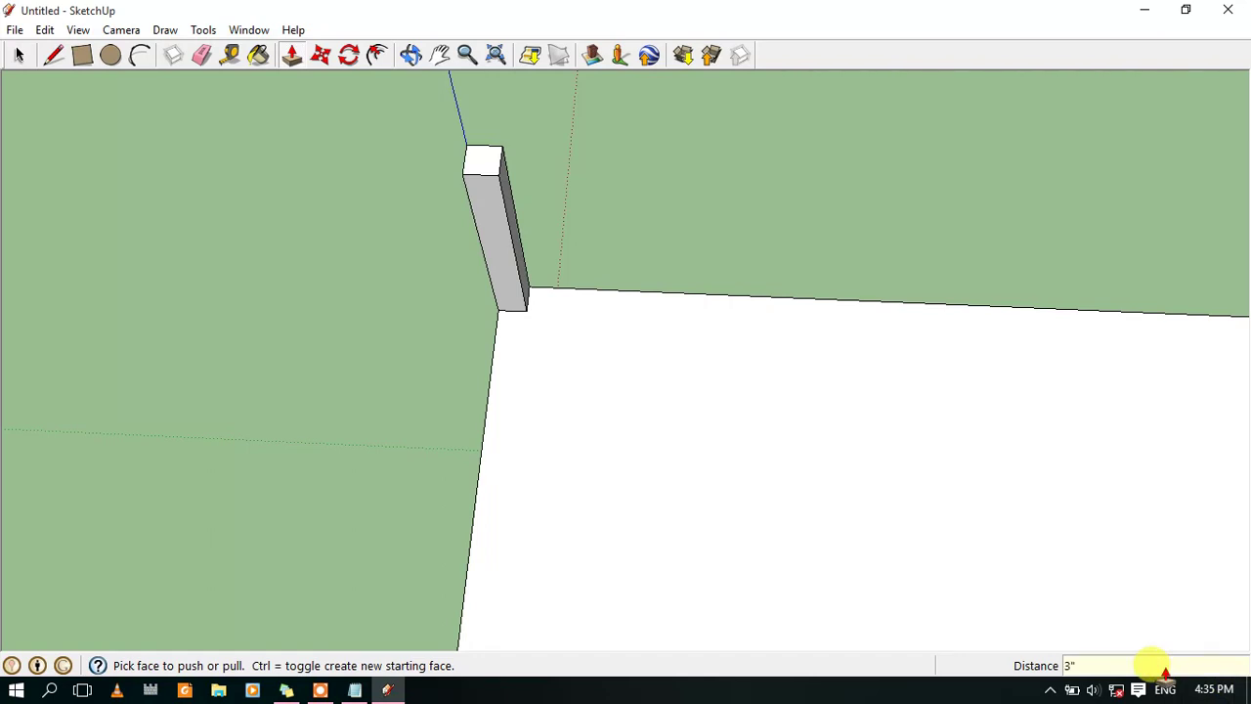
key(Return)
Recenter the box and raise the far corner square into a post
scroll(1049, 592, down, 2)
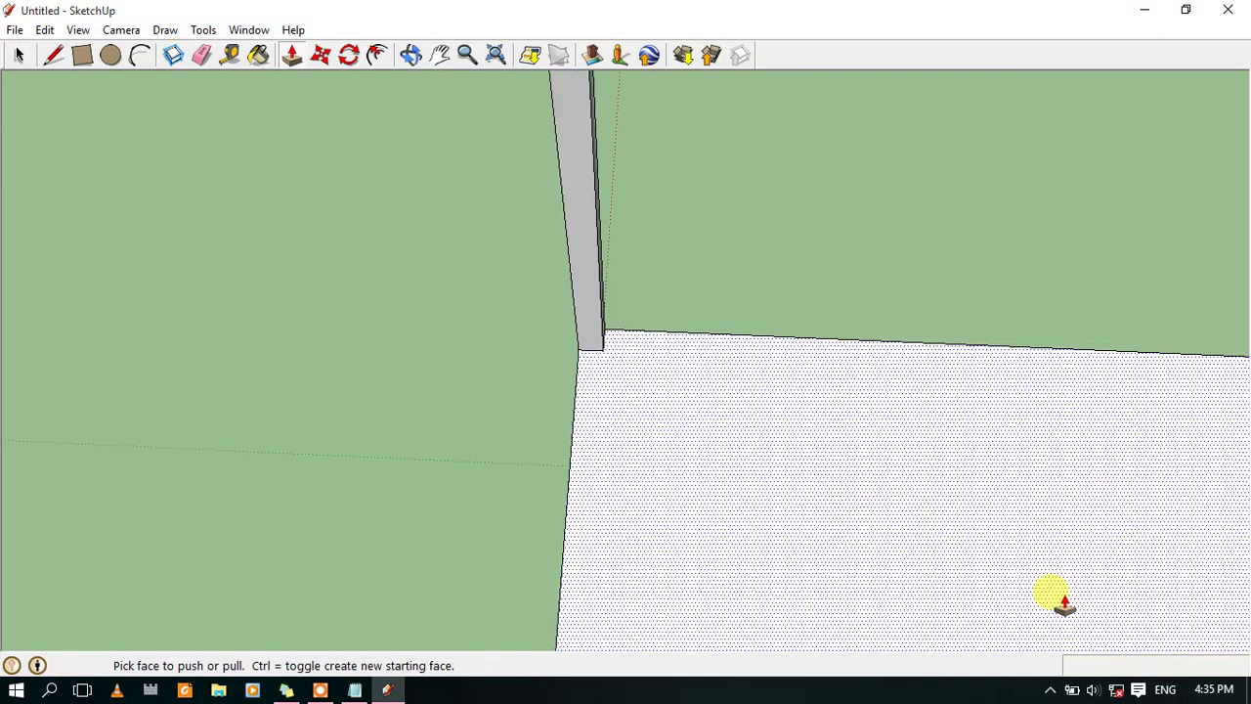
scroll(1011, 525, down, 3)
click(439, 54)
mouse_move(1015, 510)
mouse_down()
mouse_move(519, 371)
mouse_move(445, 373)
mouse_up()
scroll(732, 288, up, 1)
scroll(603, 346, up, 3)
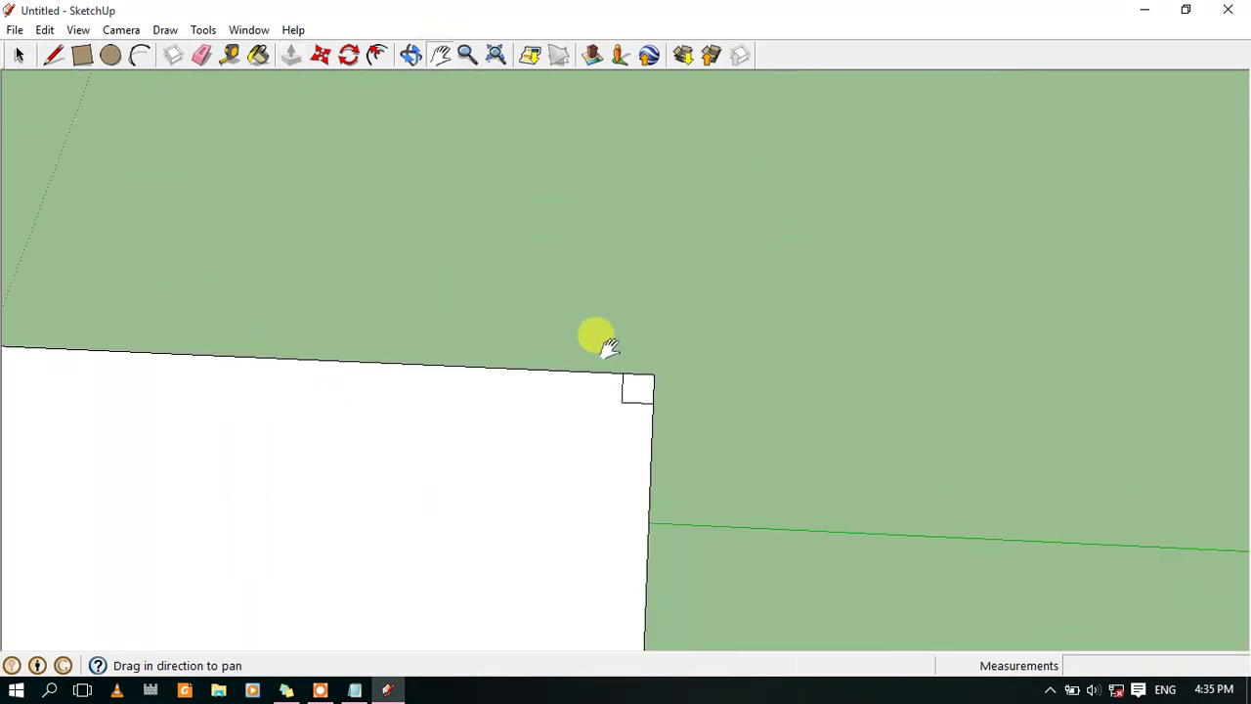
click(291, 54)
mouse_move(637, 386)
mouse_down()
mouse_move(544, 104)
mouse_move(583, 195)
mouse_up()
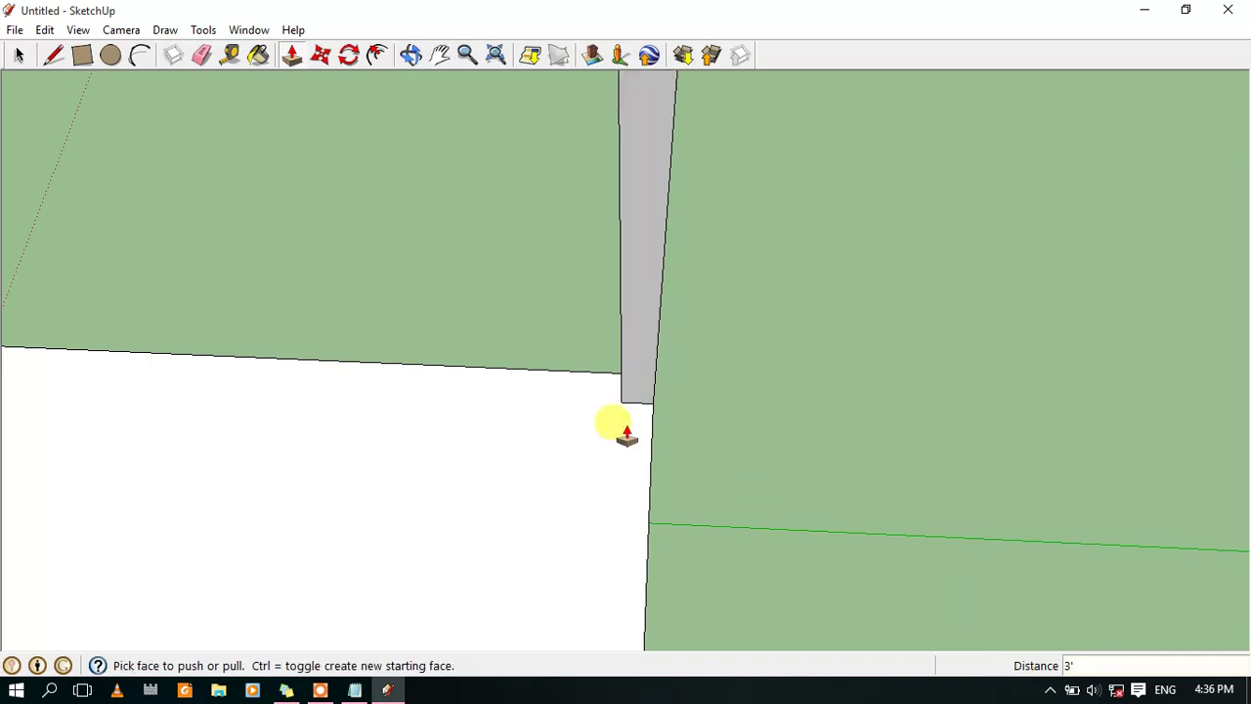
Raise the front corner square into the last full-height post
scroll(620, 424, down, 5)
click(439, 55)
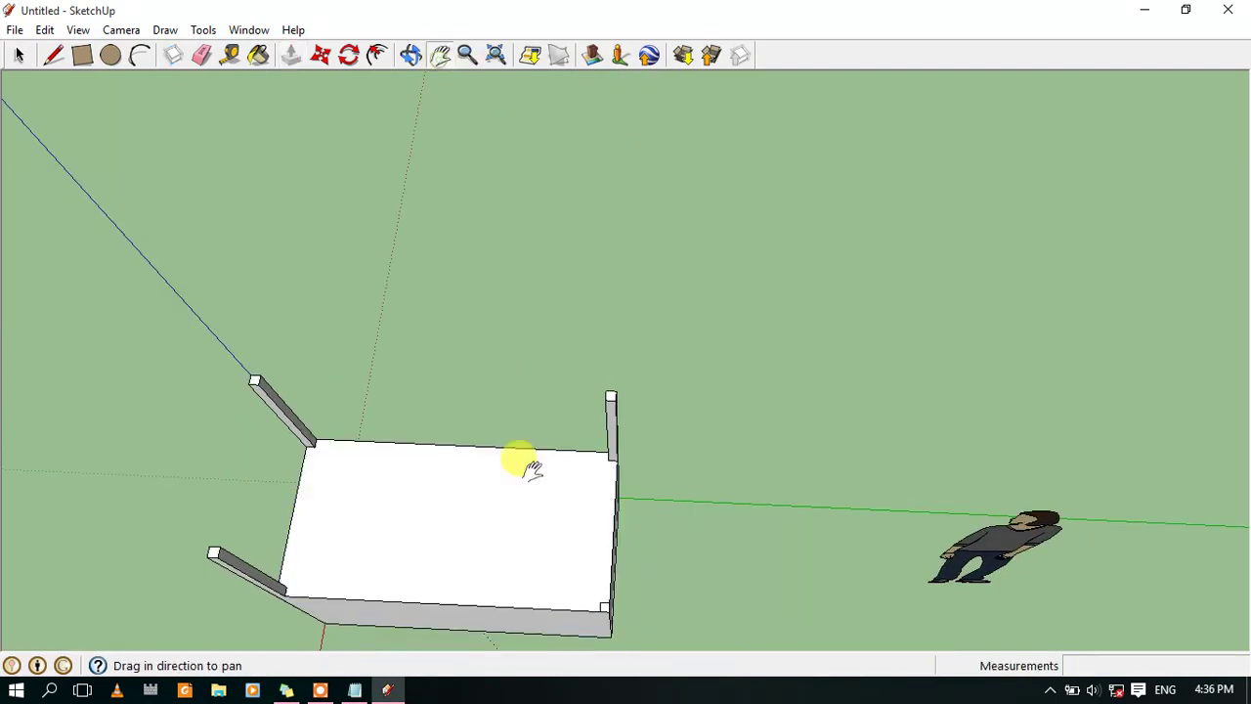
drag(519, 463, 572, 260)
scroll(609, 394, up, 3)
scroll(735, 274, up, 1)
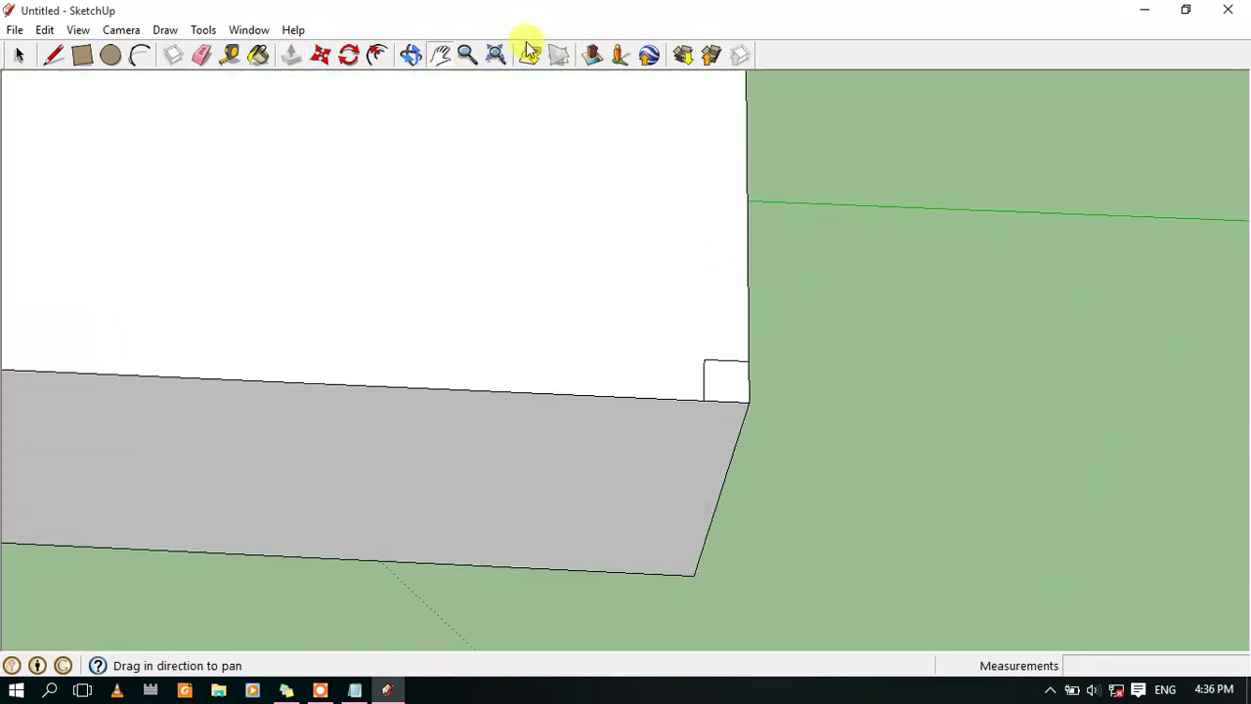
click(290, 55)
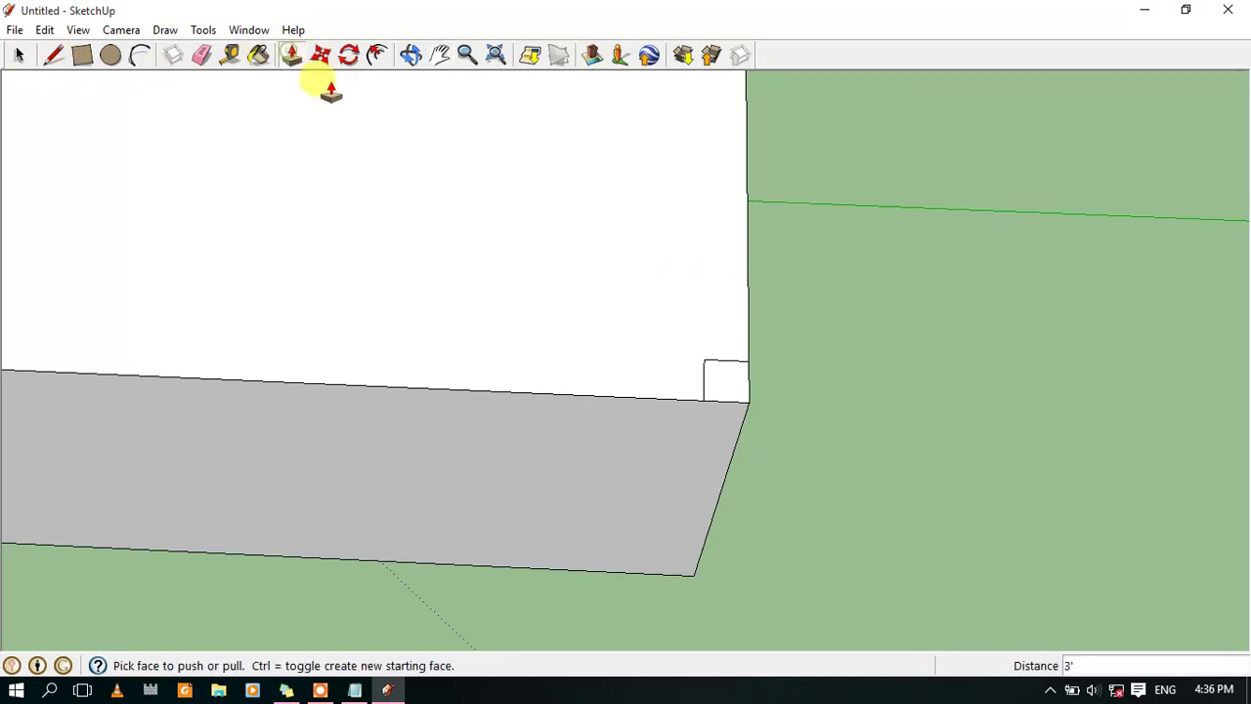
drag(723, 379, 703, 161)
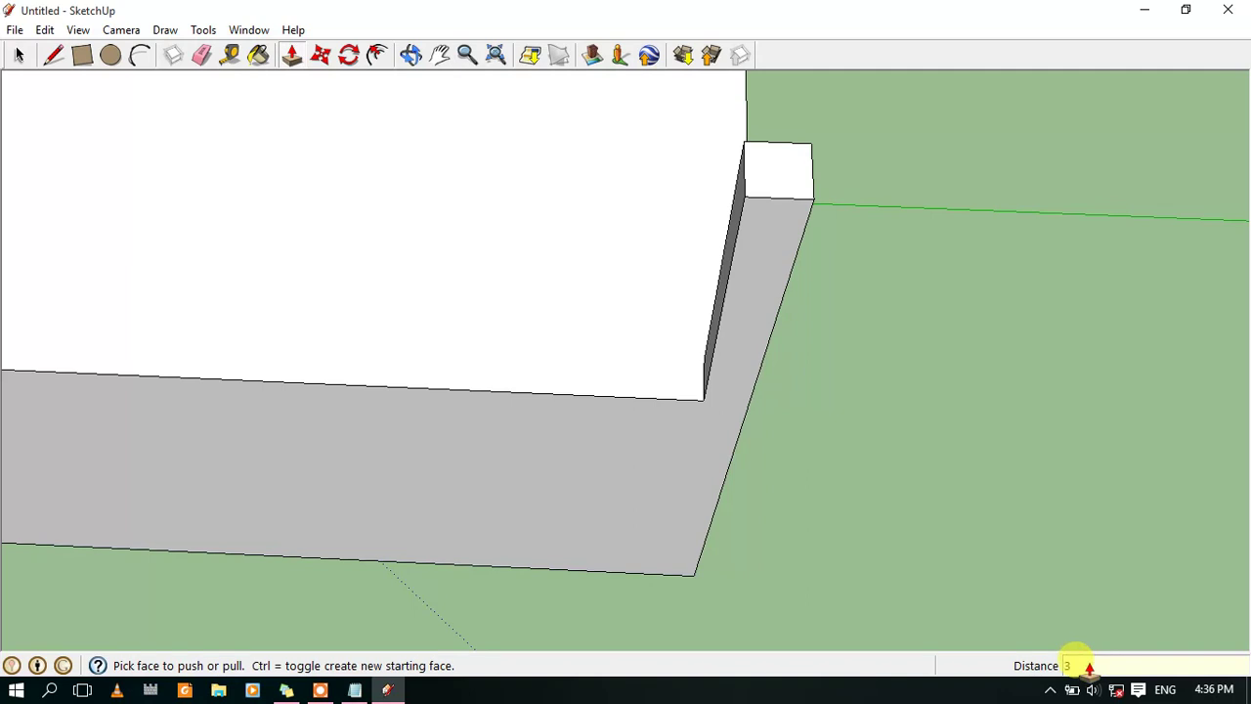
drag(777, 171, 781, 73)
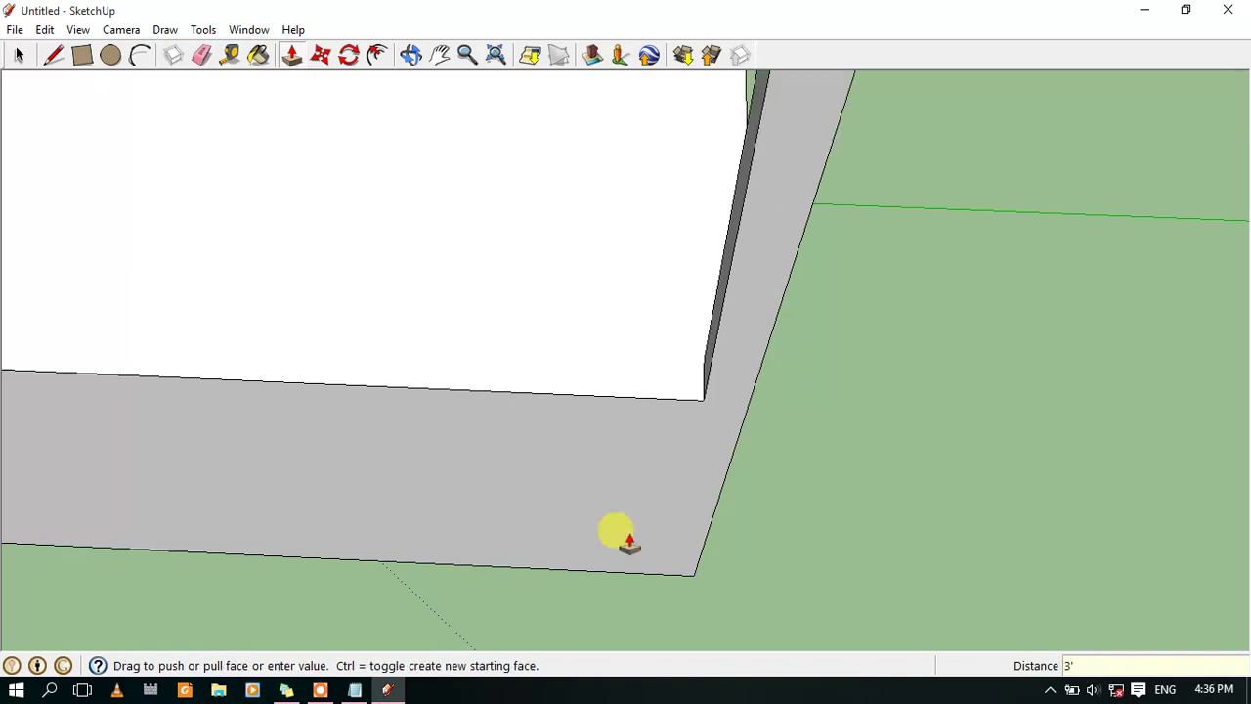
scroll(628, 542, down, 3)
scroll(378, 349, down, 3)
scroll(238, 215, down, 2)
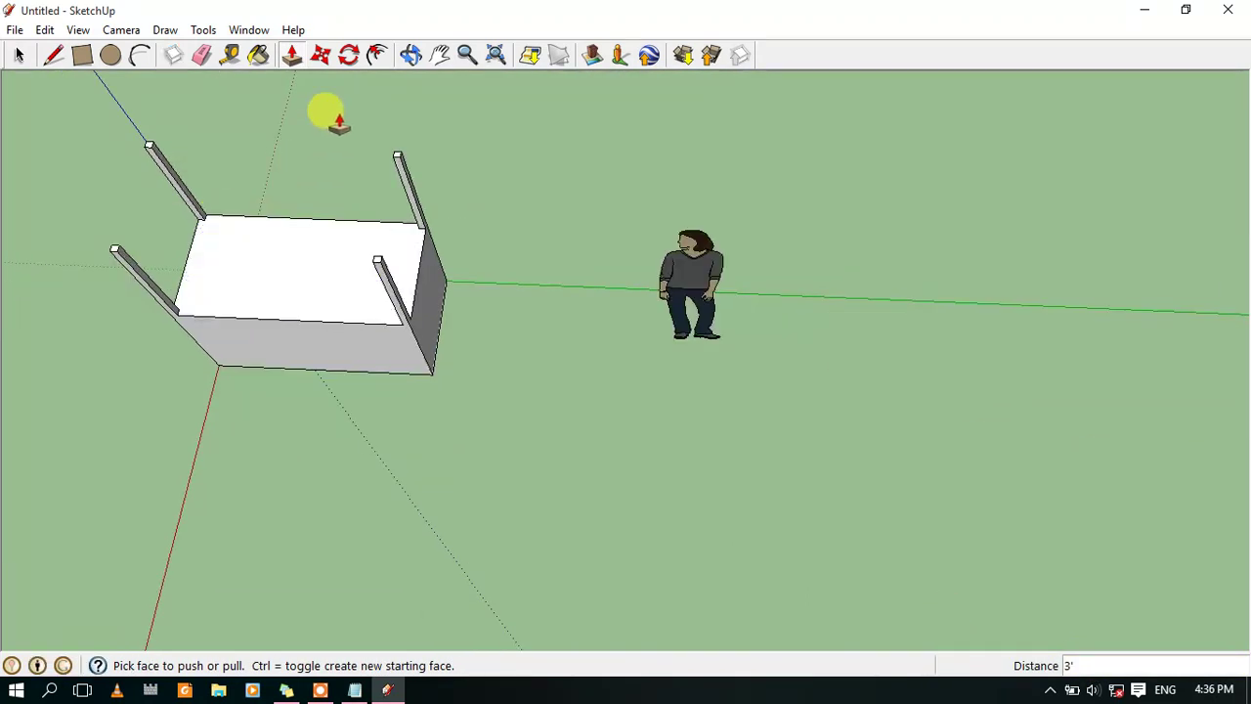
Face the counter front and add guide lines 1.5' in from the left and right corners
click(444, 60)
drag(211, 207, 420, 176)
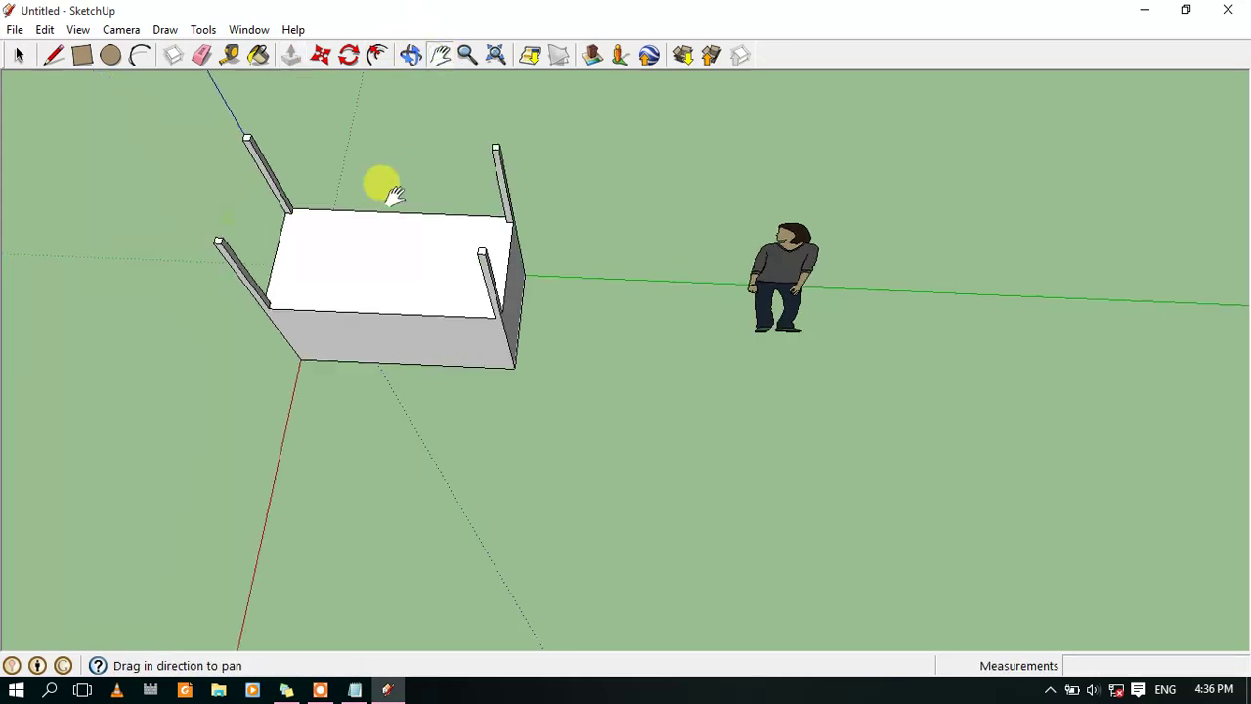
click(412, 55)
mouse_move(684, 246)
mouse_down()
mouse_move(176, 288)
mouse_move(586, 397)
mouse_move(869, 201)
mouse_move(558, 516)
mouse_move(782, 335)
mouse_move(801, 282)
mouse_move(464, 367)
mouse_up()
scroll(528, 224, up, 2)
scroll(600, 251, up, 3)
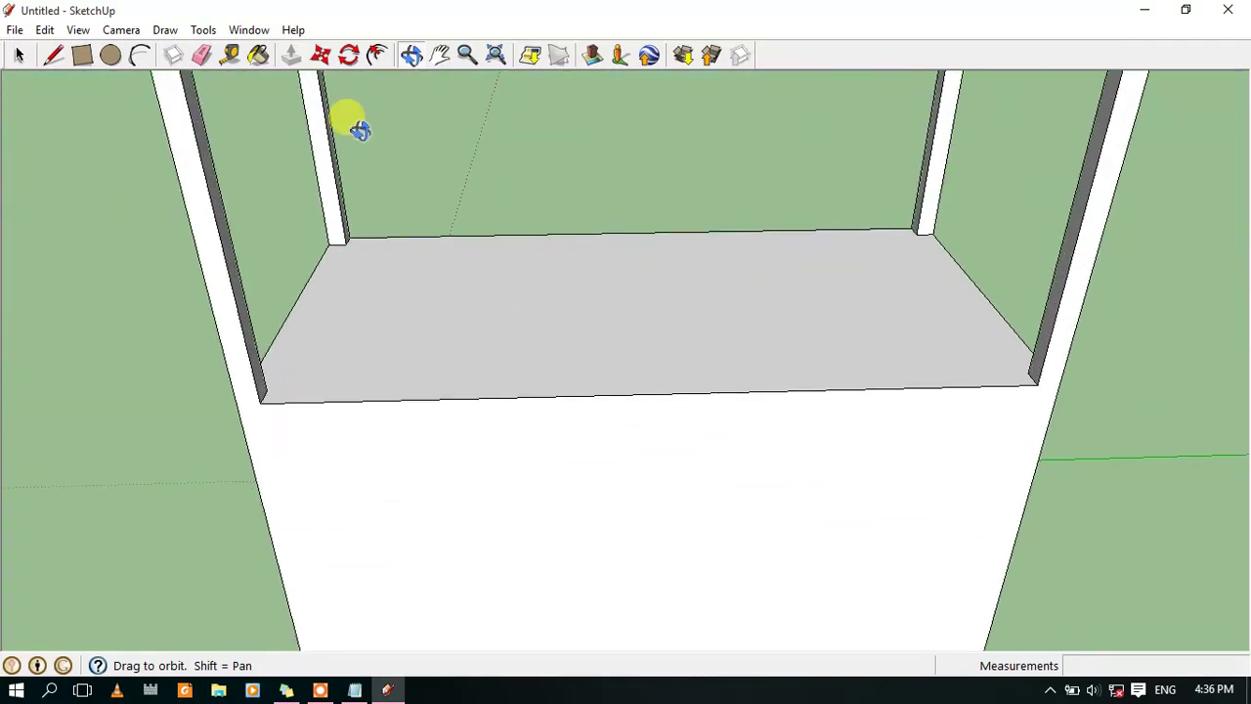
click(231, 55)
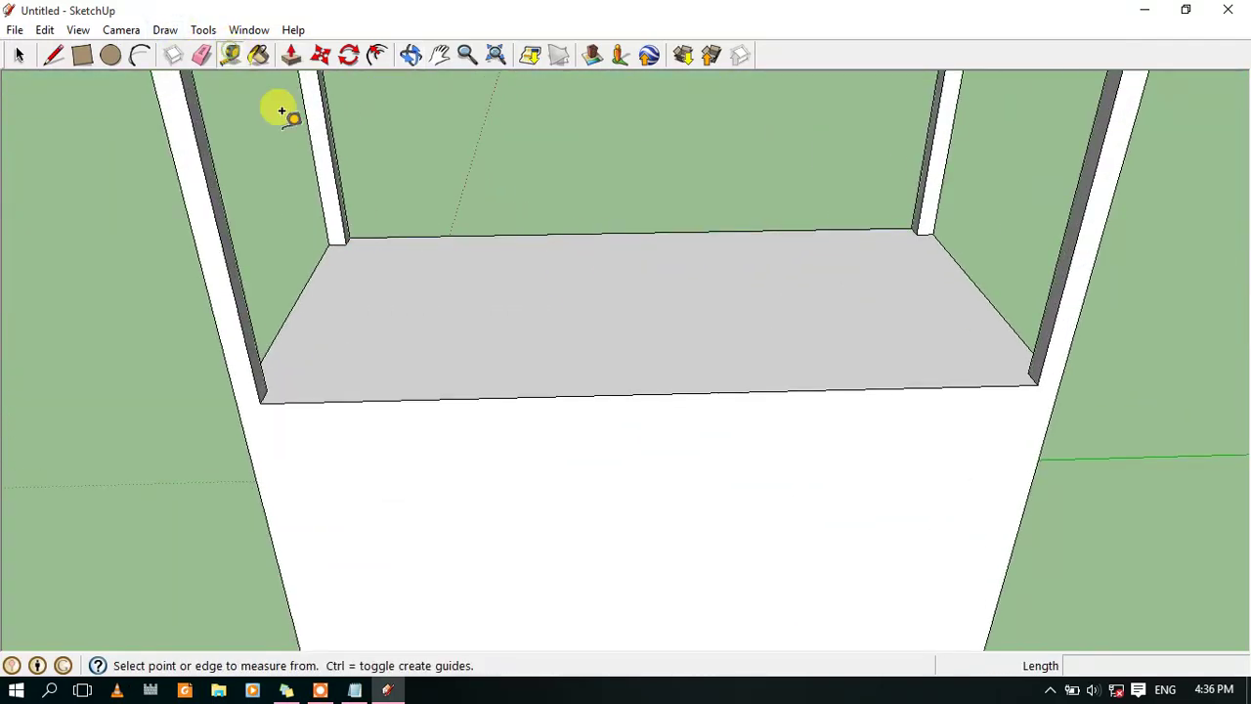
click(238, 386)
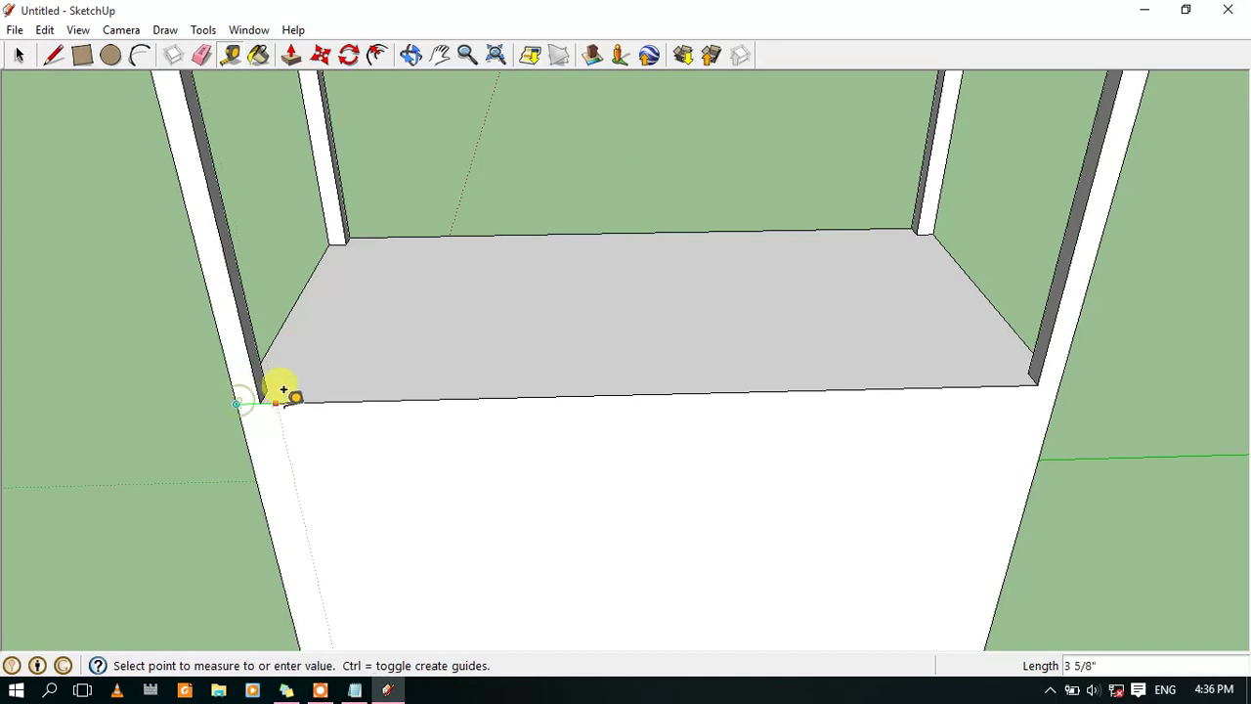
click(472, 388)
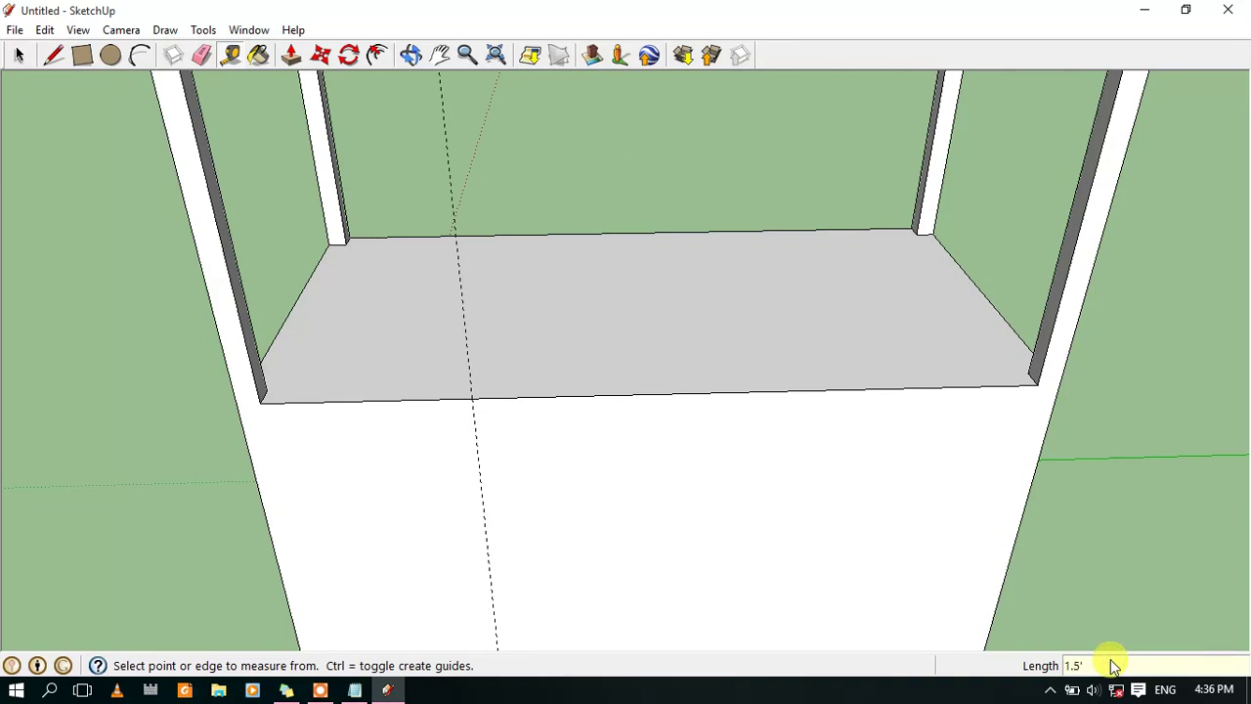
click(1064, 364)
click(821, 389)
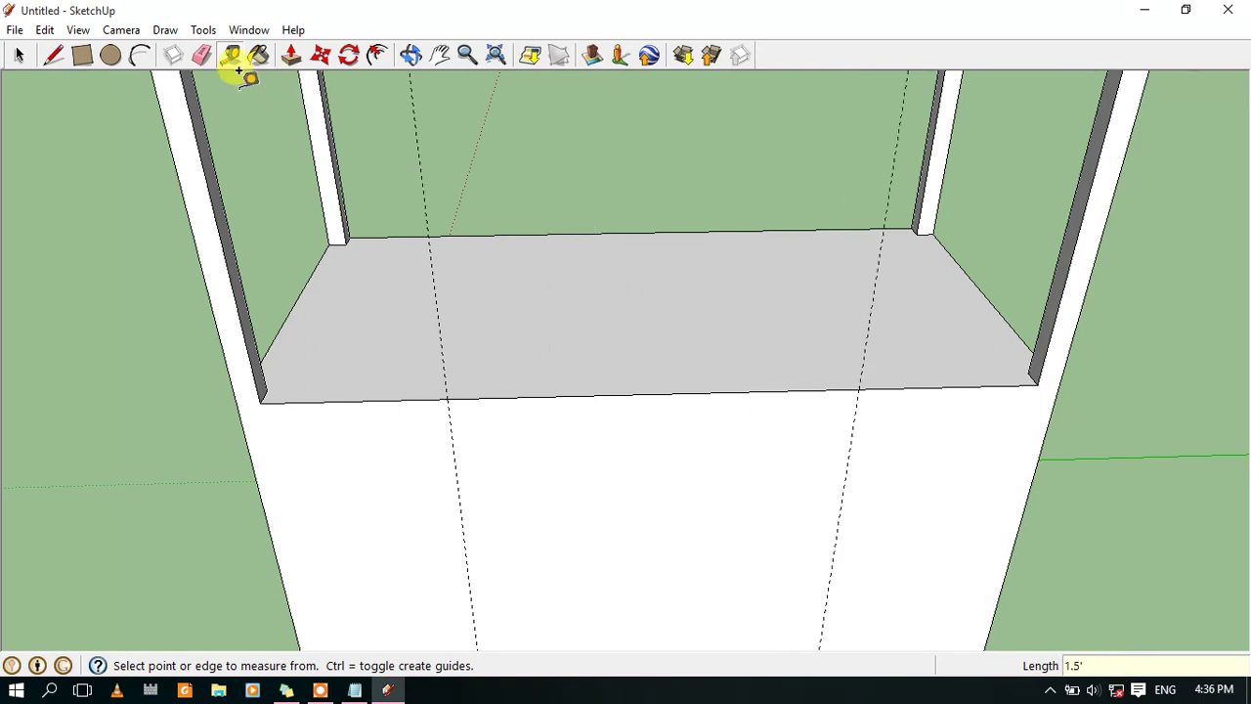
Draw a semicircular arc between the two guide lines on the counter's front top edge
click(138, 56)
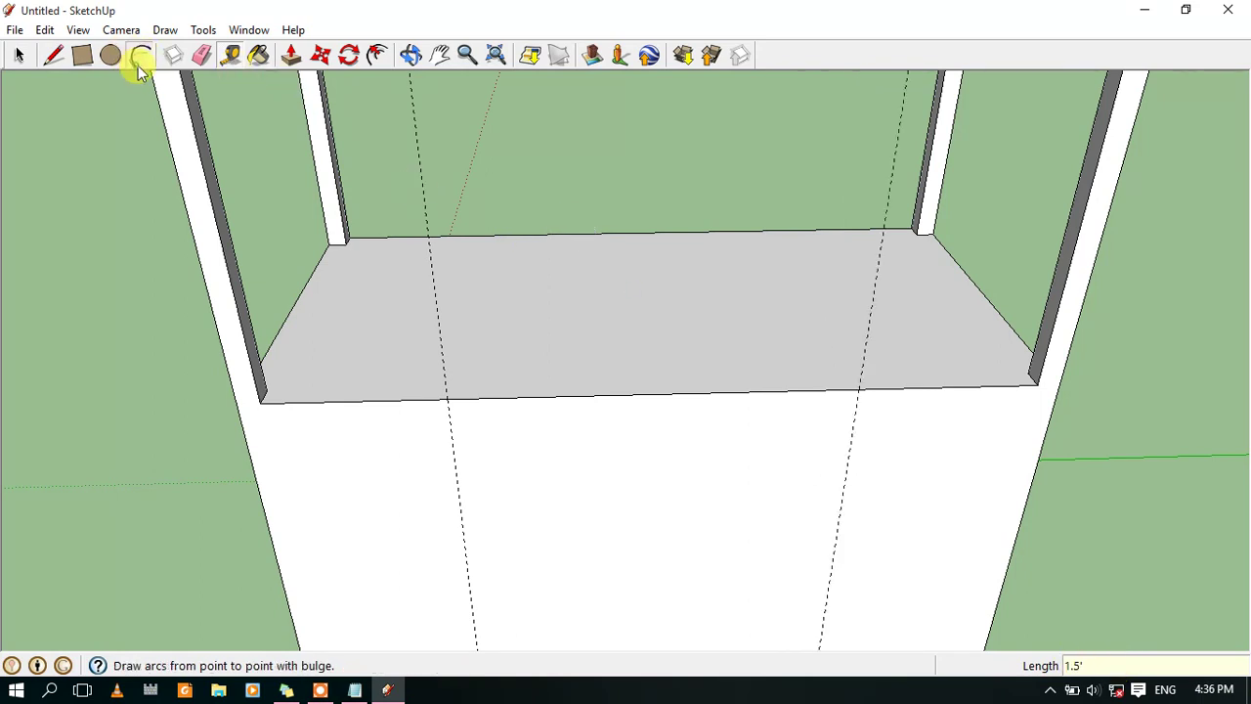
click(447, 397)
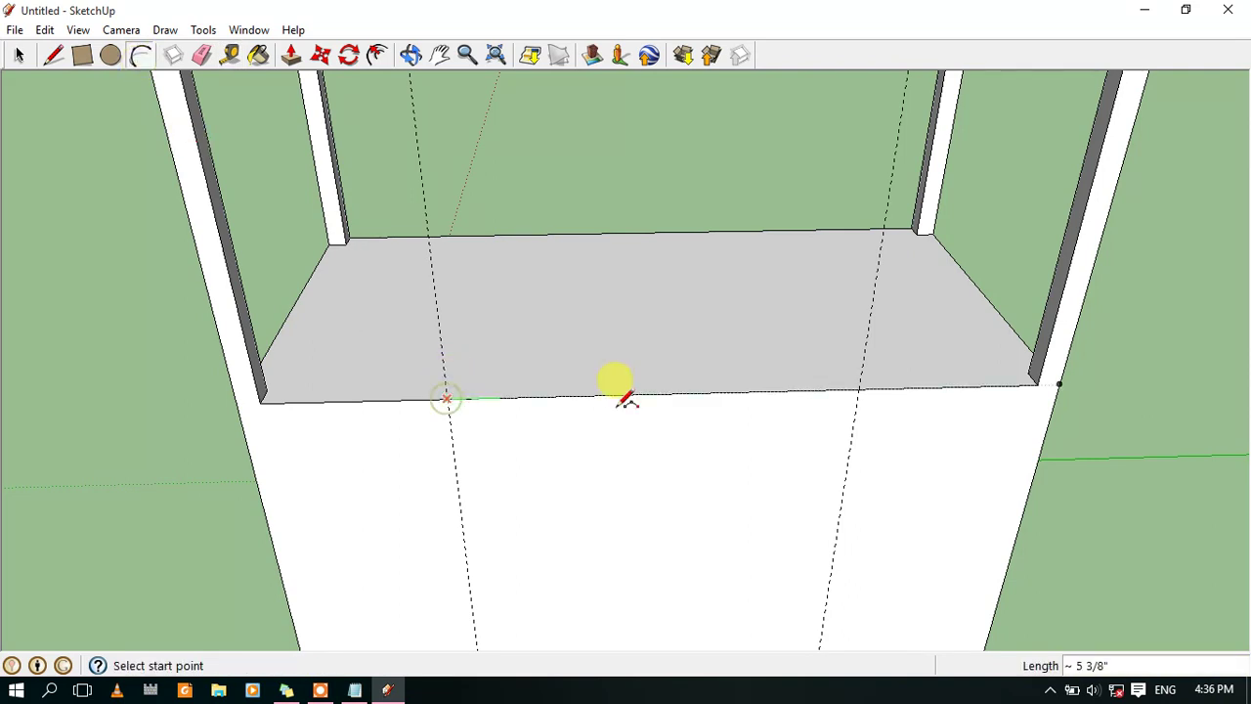
click(858, 388)
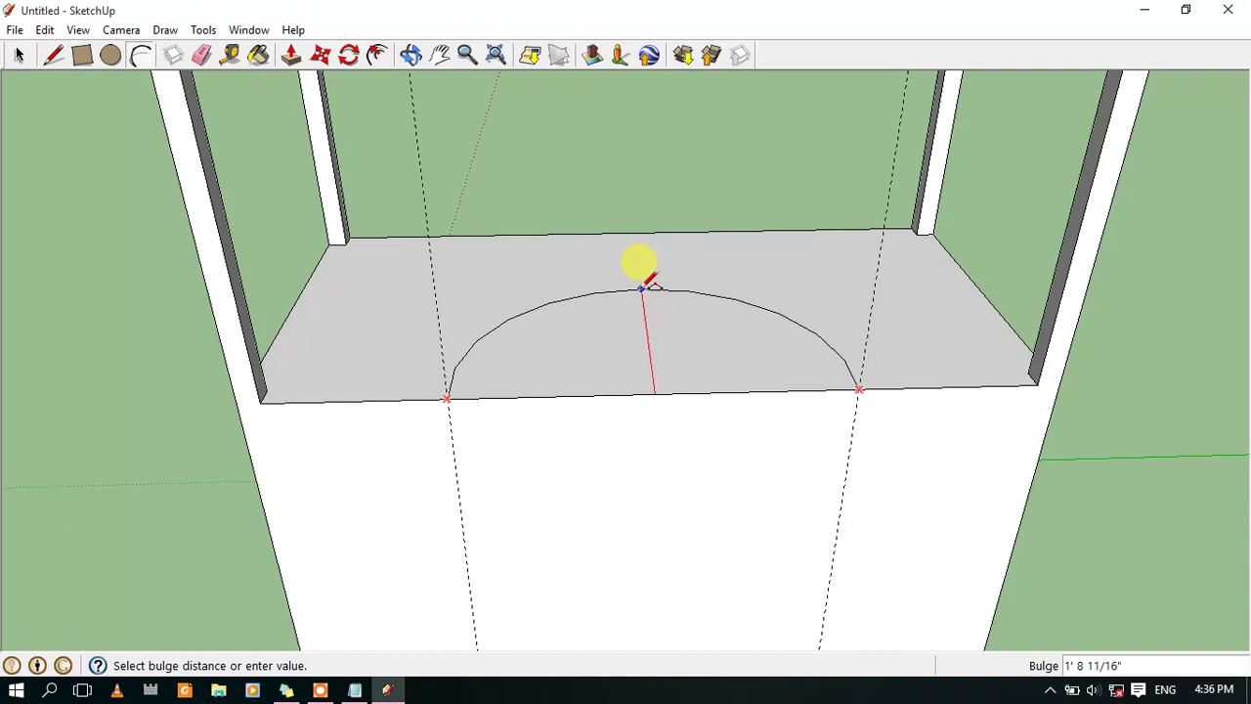
click(638, 289)
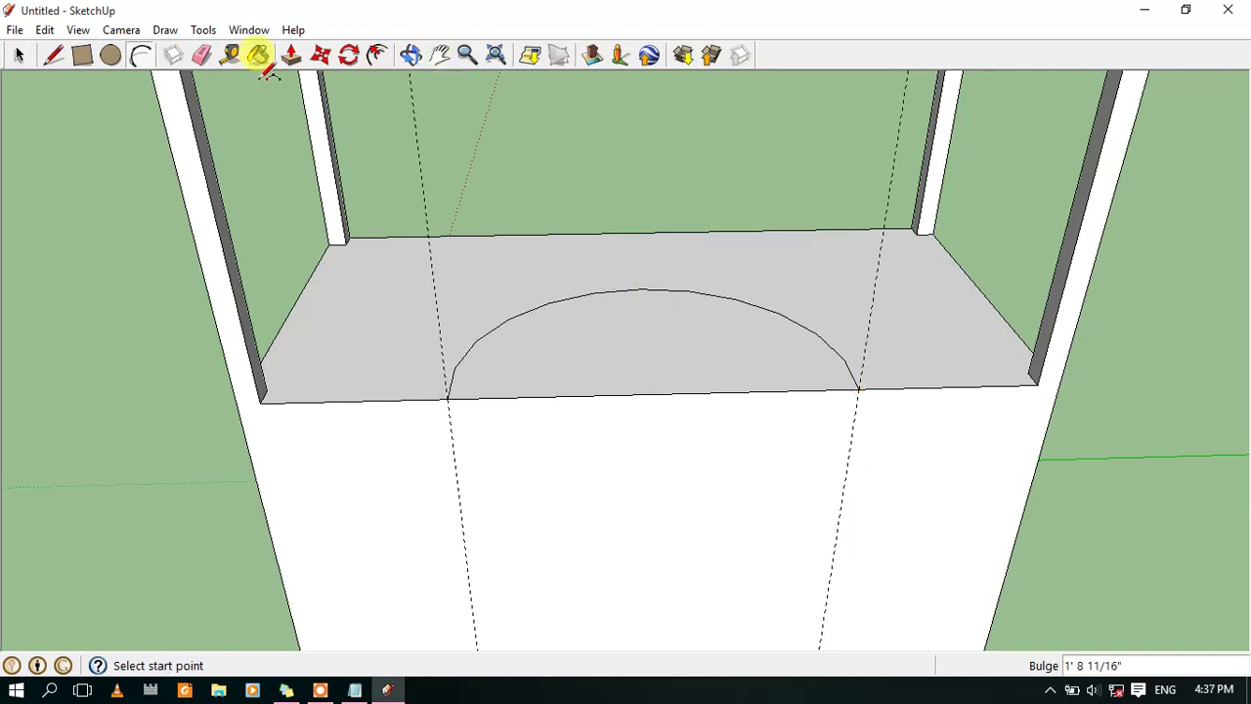
Push the arch face fully down through the counter to cut an arched opening
click(291, 56)
drag(651, 335, 677, 547)
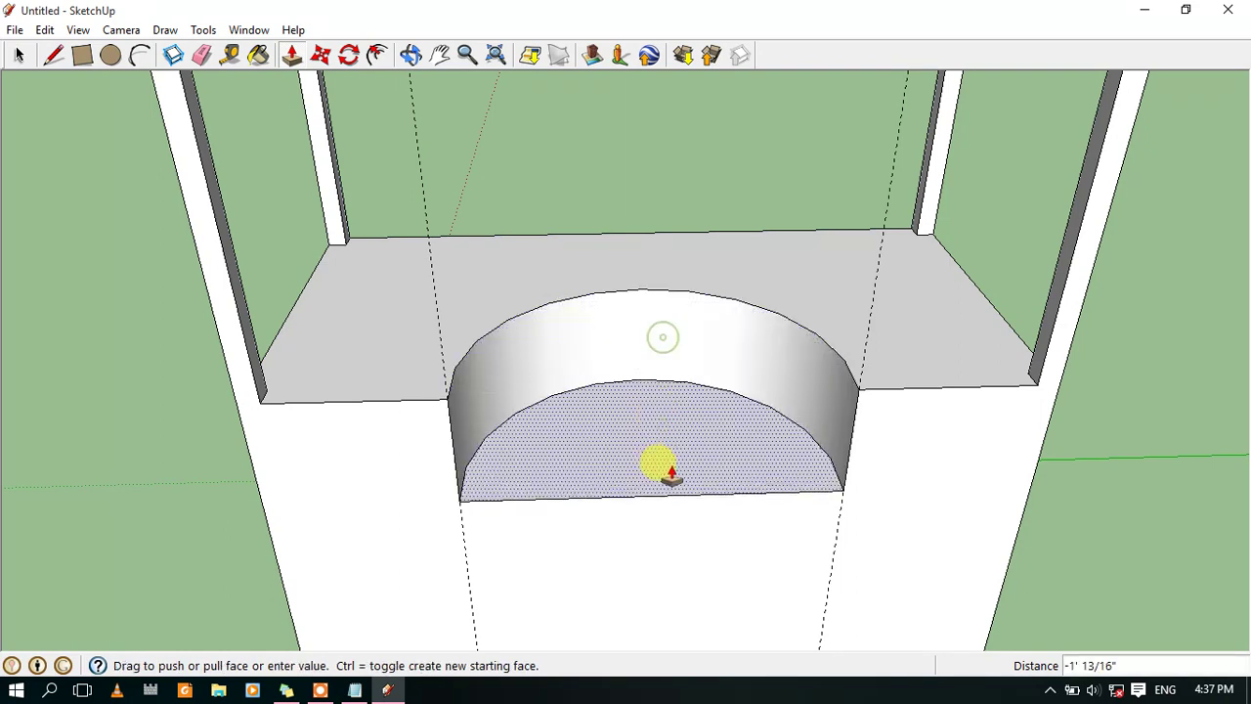
scroll(636, 522, down, 5)
drag(615, 502, 638, 549)
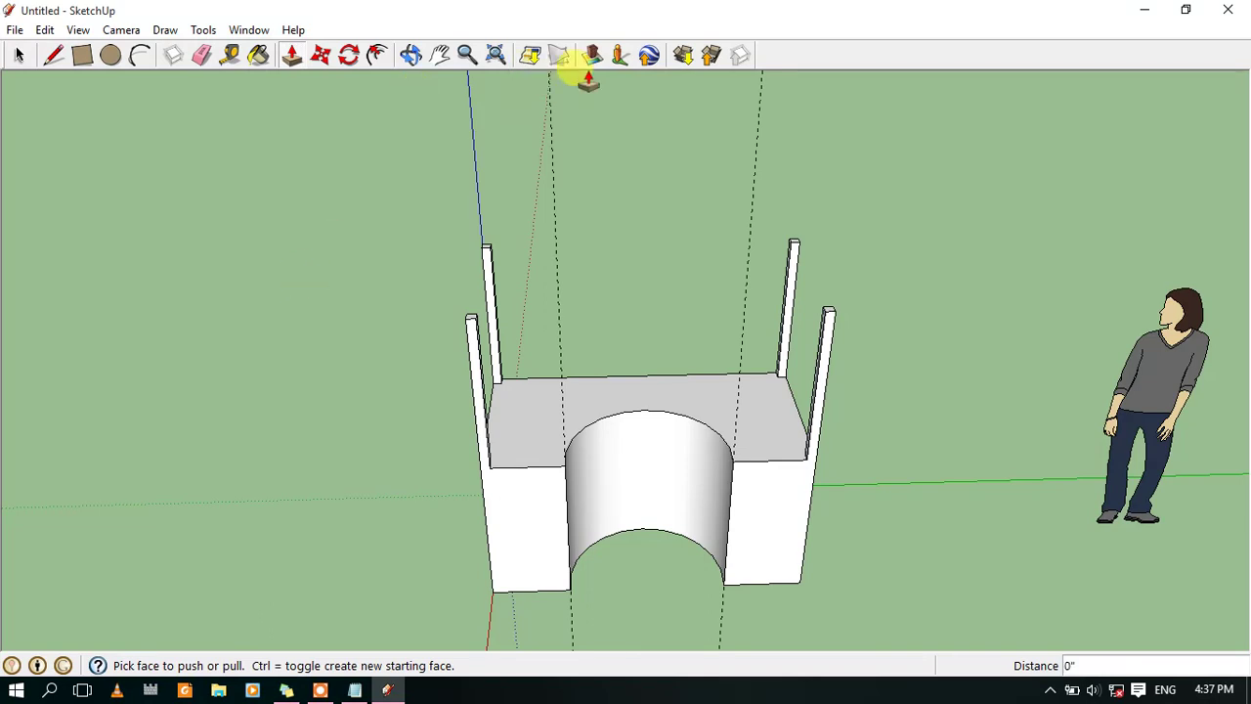
click(439, 55)
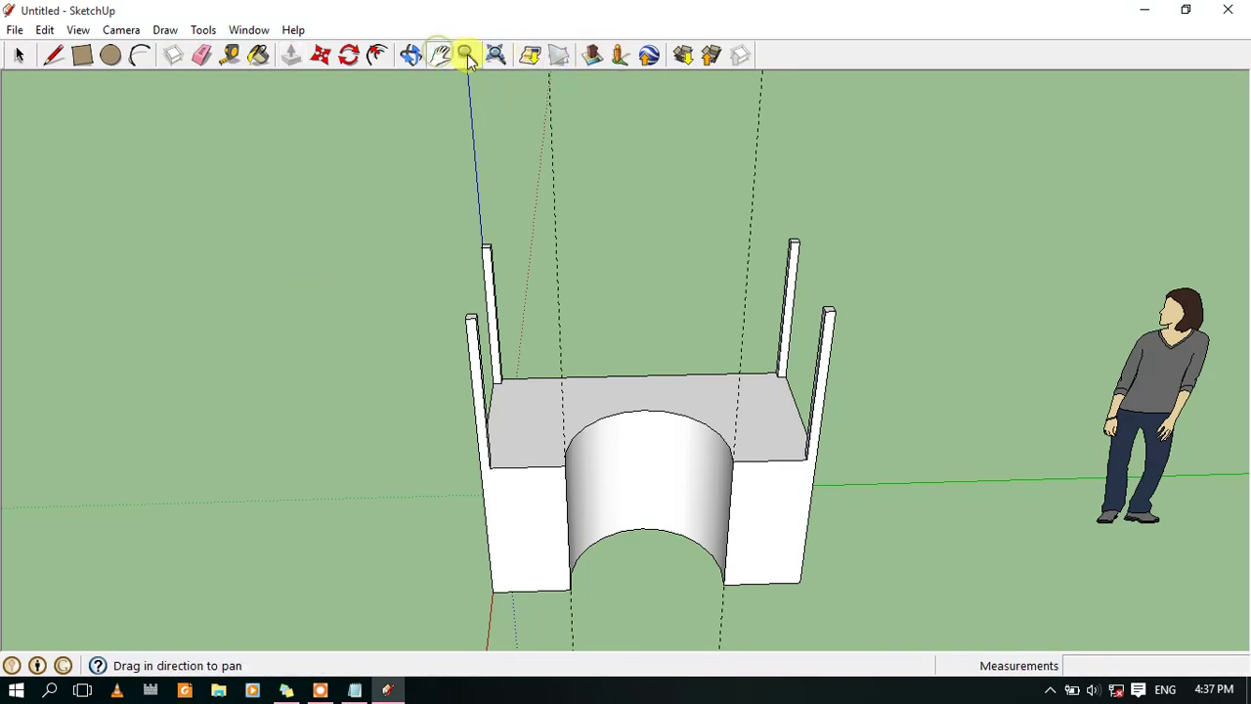
click(411, 54)
mouse_move(321, 316)
mouse_down()
mouse_move(746, 256)
mouse_move(396, 296)
mouse_move(524, 405)
mouse_move(876, 274)
mouse_move(845, 435)
mouse_move(293, 478)
mouse_move(104, 304)
mouse_move(438, 449)
mouse_move(874, 322)
mouse_move(636, 363)
mouse_move(424, 447)
mouse_move(371, 413)
mouse_move(675, 433)
mouse_move(883, 279)
mouse_move(642, 404)
mouse_move(292, 372)
mouse_move(882, 323)
mouse_move(338, 335)
mouse_move(681, 483)
mouse_move(554, 392)
mouse_move(458, 413)
mouse_move(810, 519)
mouse_move(929, 455)
mouse_move(621, 528)
mouse_move(991, 544)
mouse_move(508, 586)
mouse_move(963, 587)
mouse_up()
drag(748, 611, 759, 642)
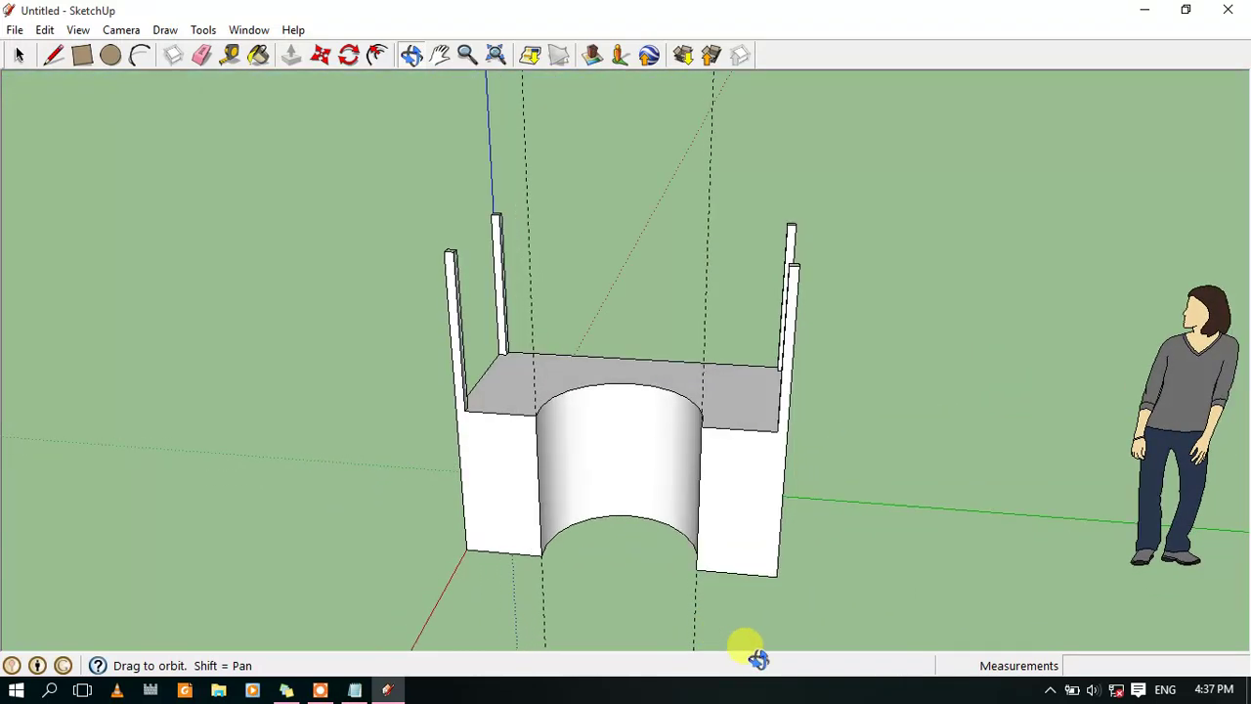
scroll(704, 596, up, 3)
drag(191, 376, 318, 420)
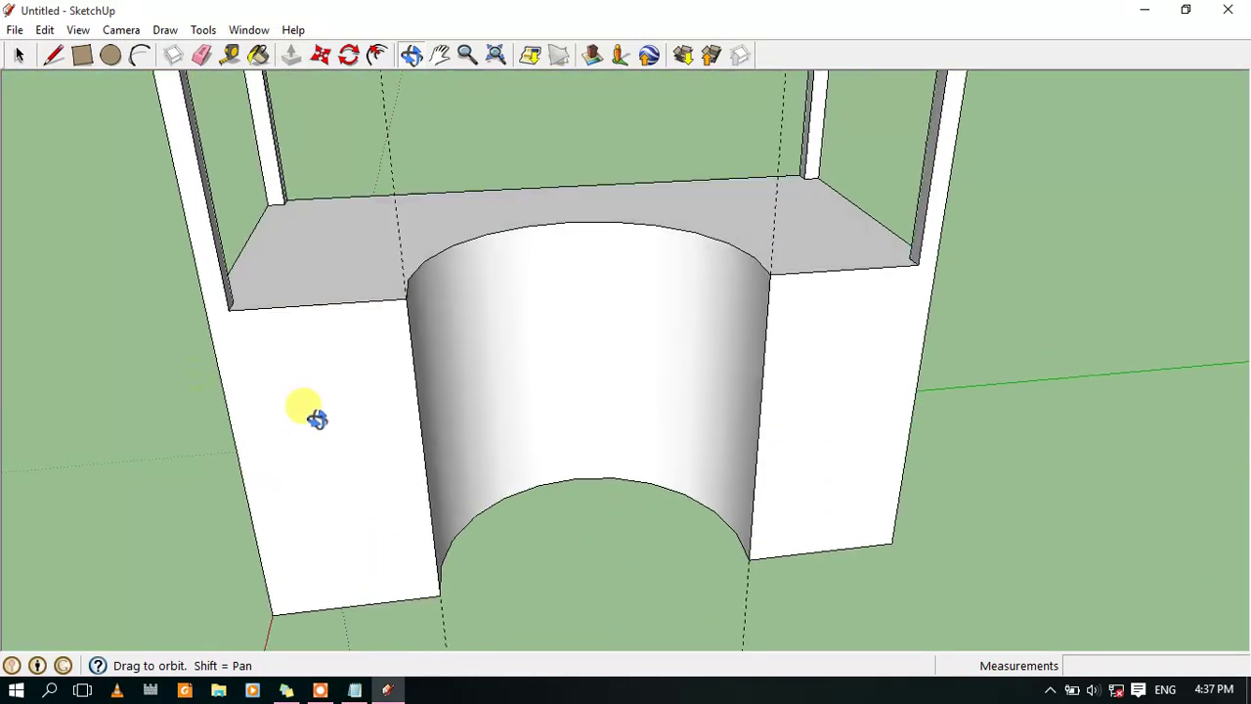
scroll(185, 360, up, 2)
drag(123, 348, 149, 293)
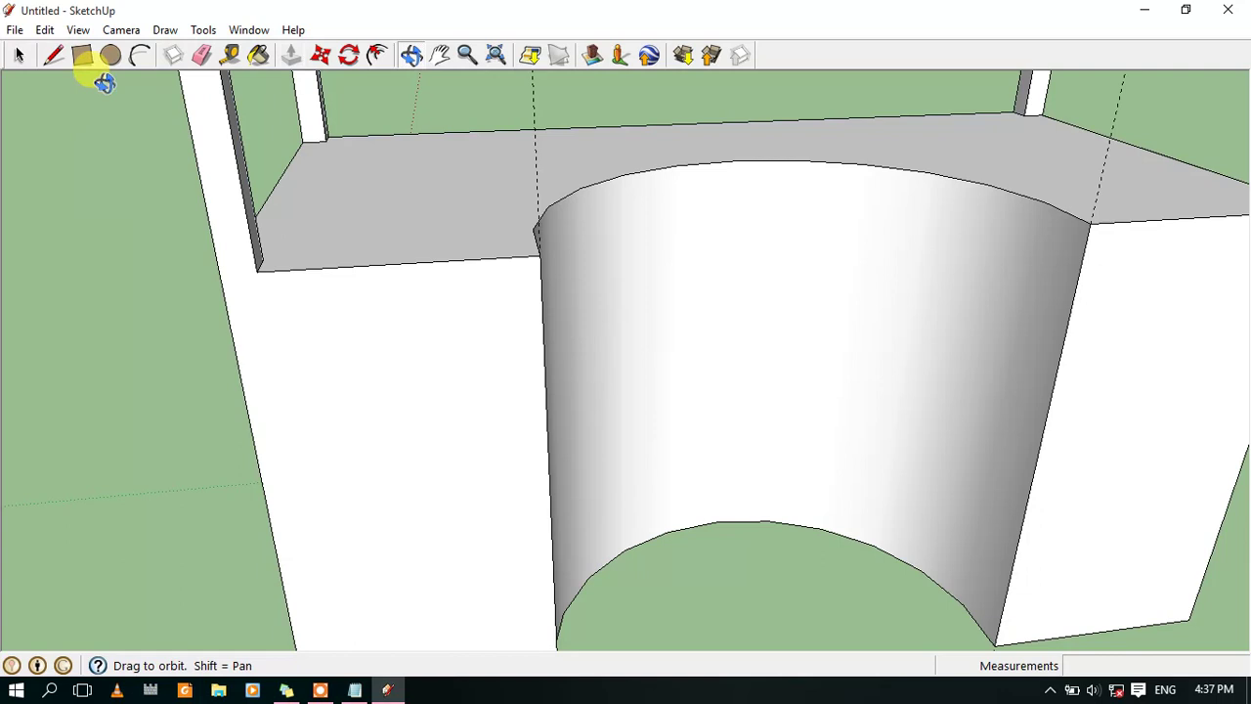
Draw a drawer-front rectangle on the left block and paste two copies stacked below it
click(83, 59)
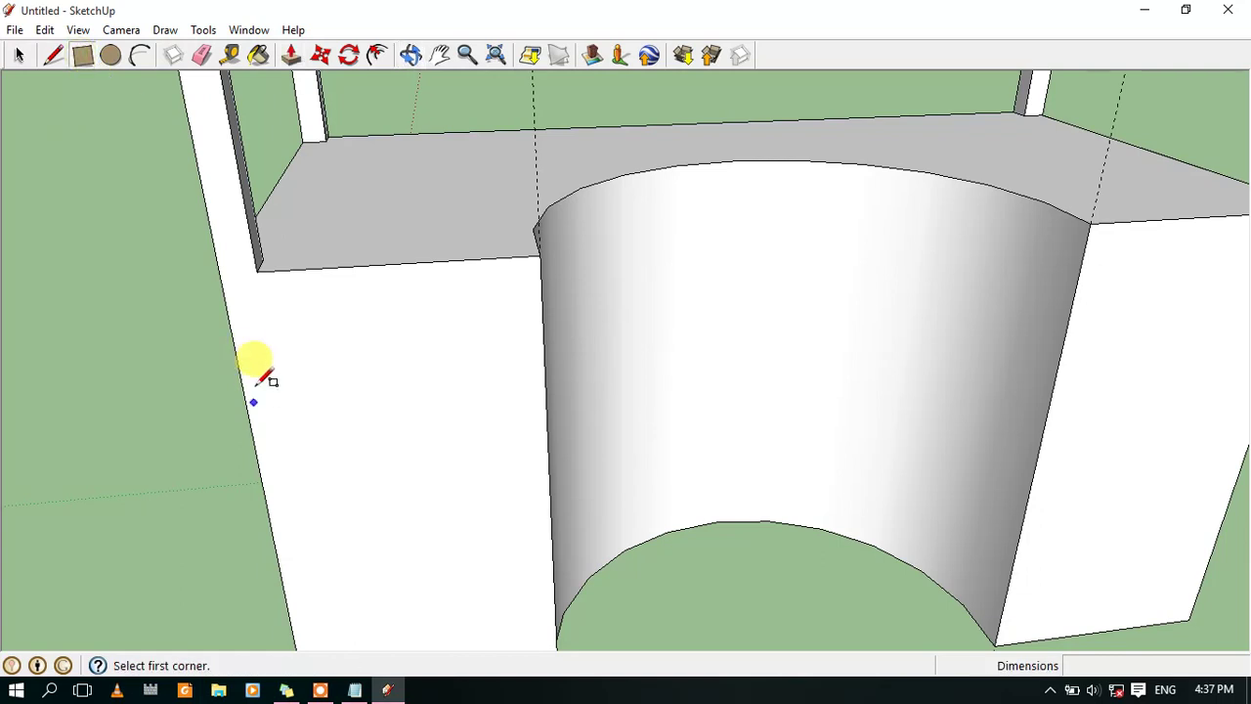
click(262, 302)
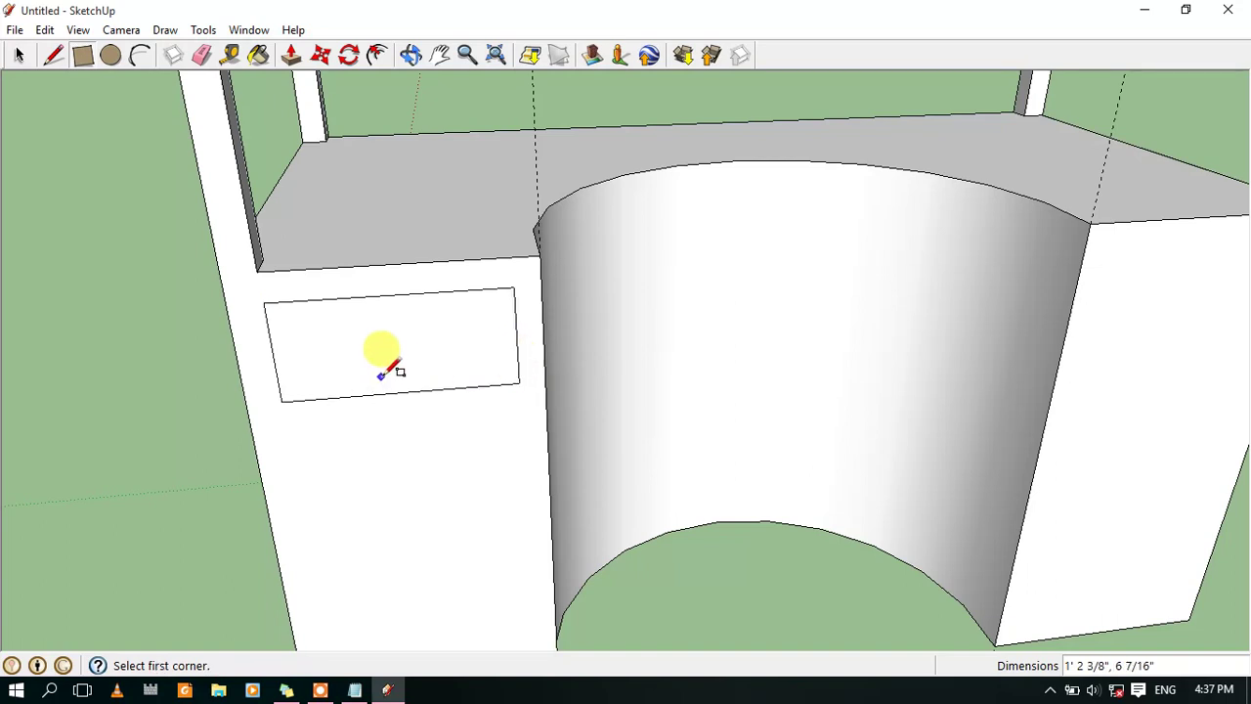
click(19, 55)
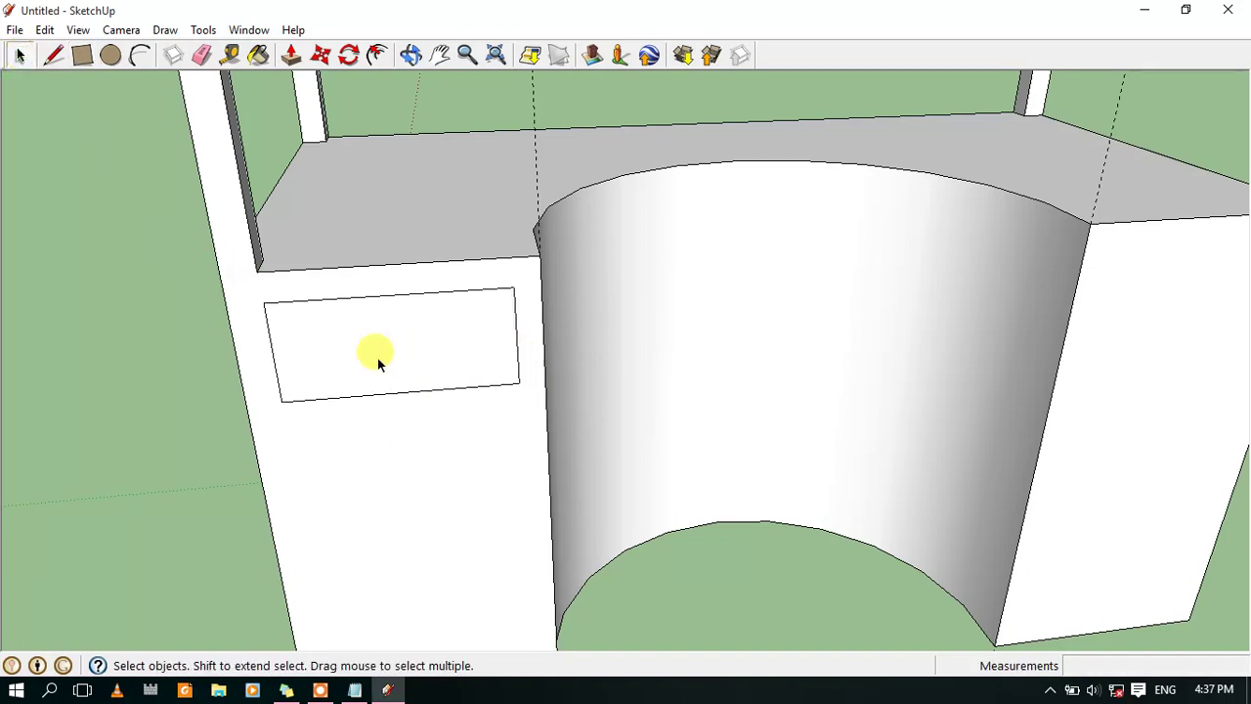
click(370, 340)
key(ctrl+c)
key(ctrl+v)
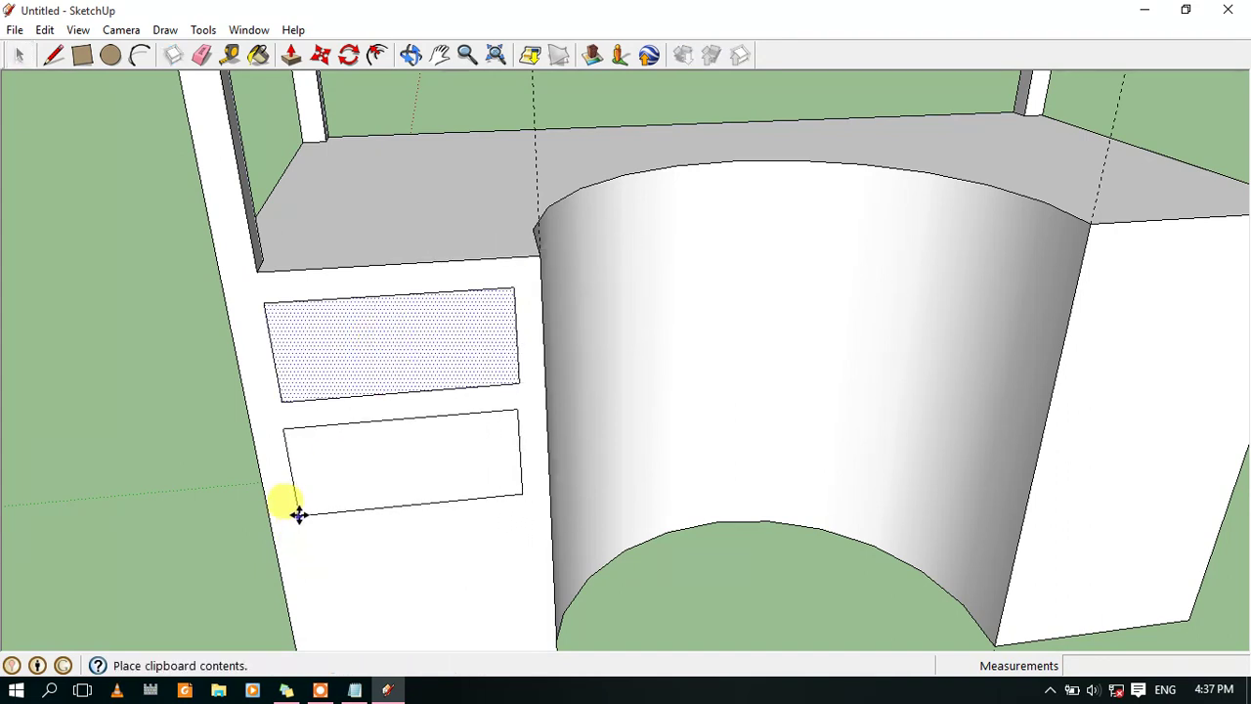
click(298, 512)
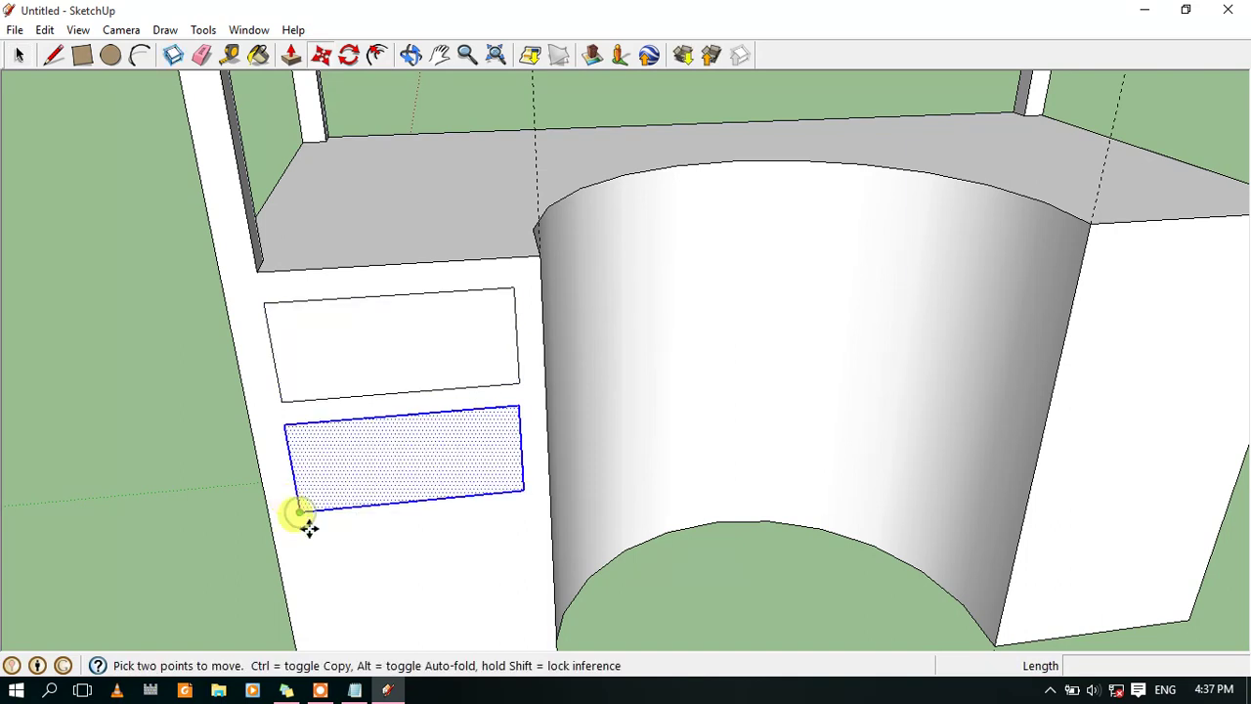
key(ctrl+v)
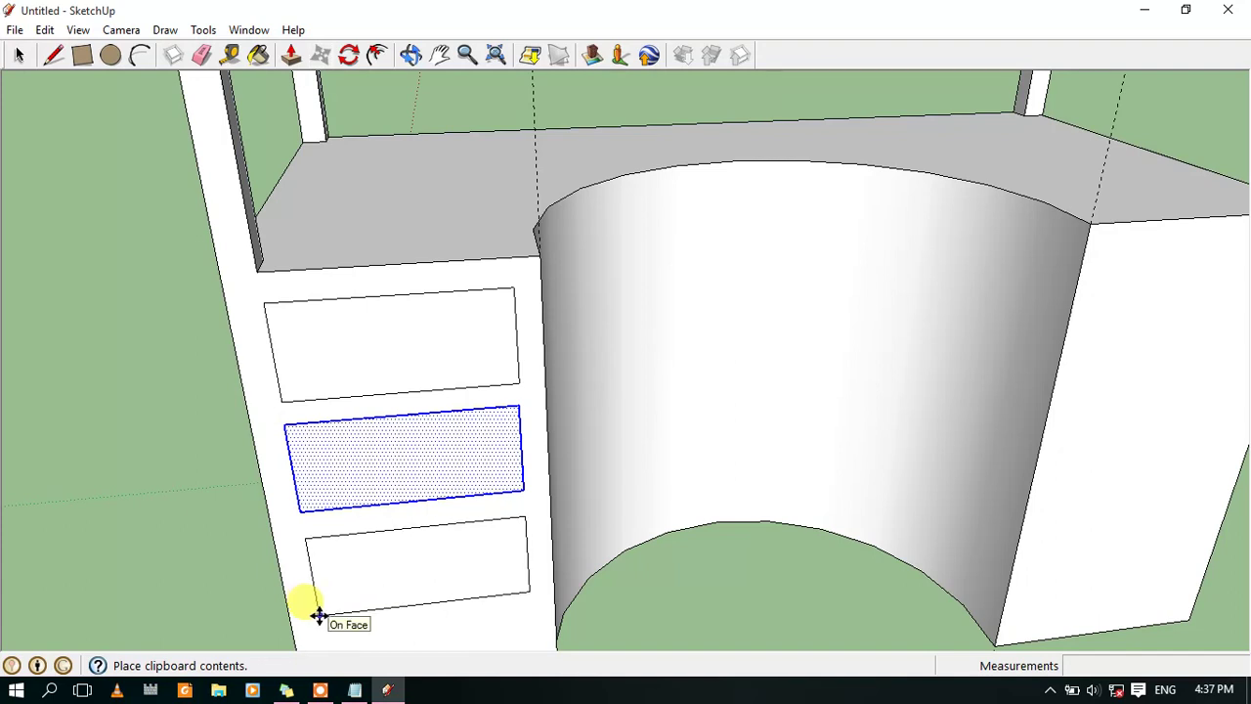
click(319, 614)
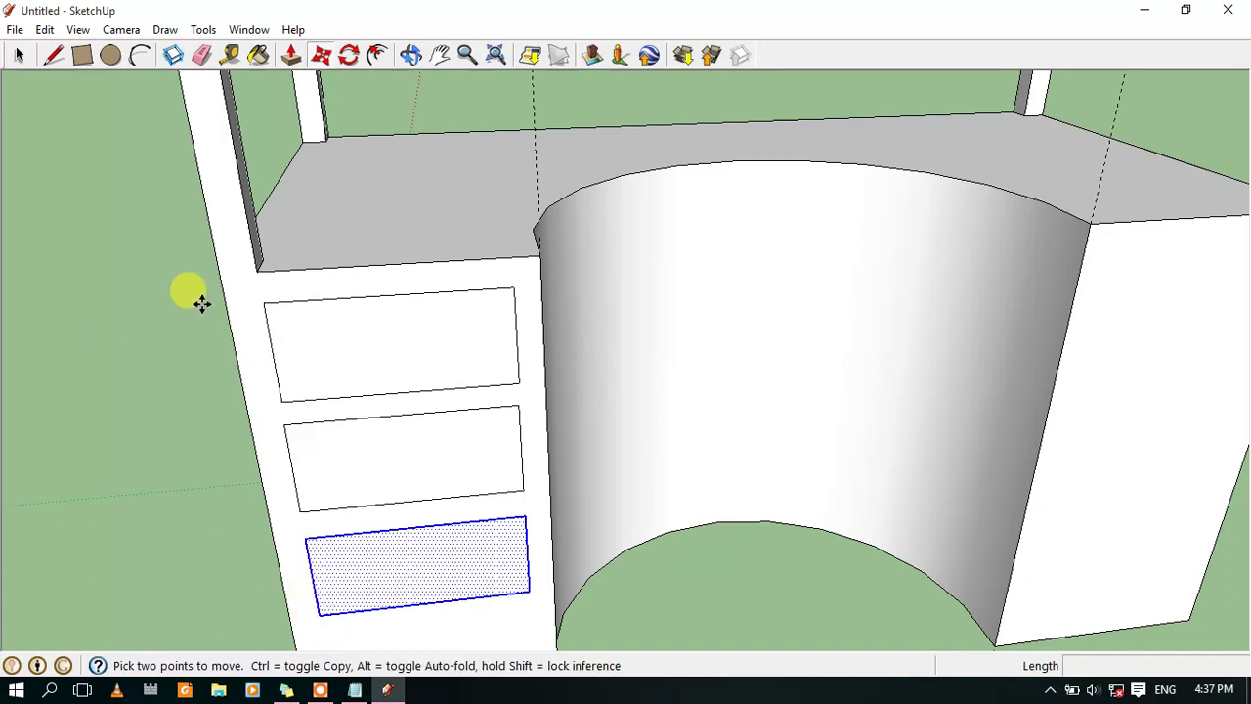
click(82, 55)
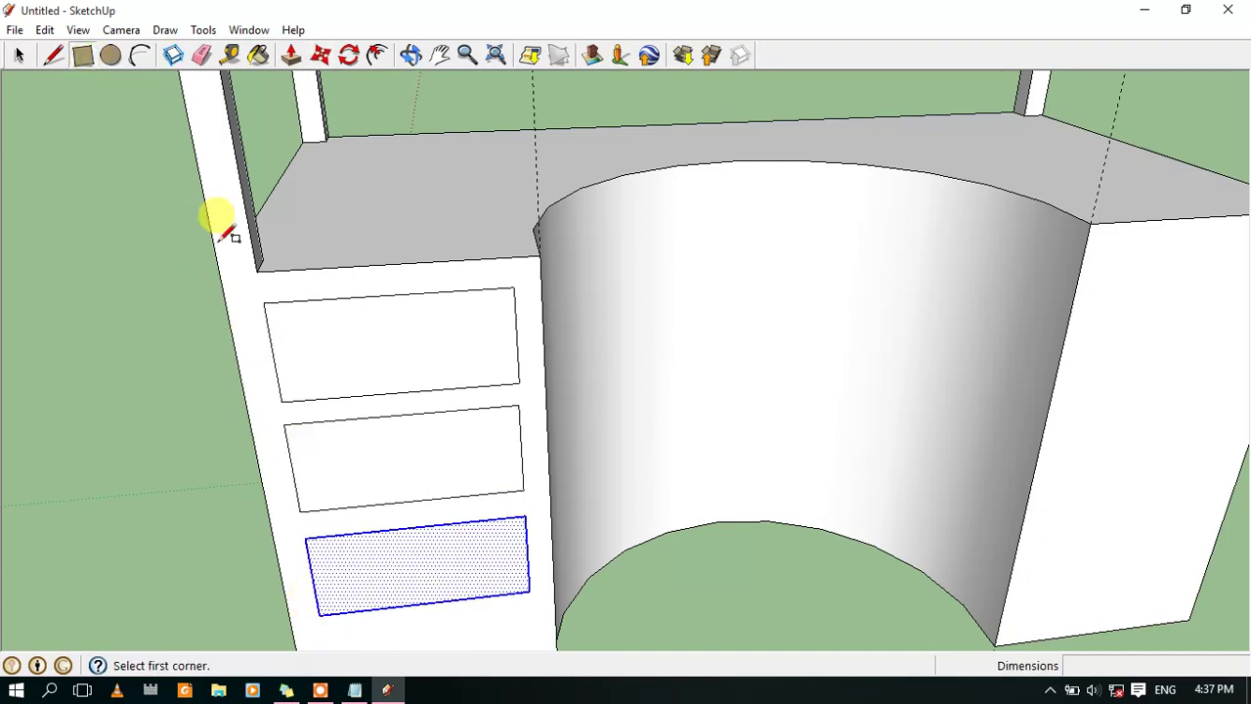
Draw a small handle rectangle on the top drawer and extrude it 15/16 inch
click(360, 338)
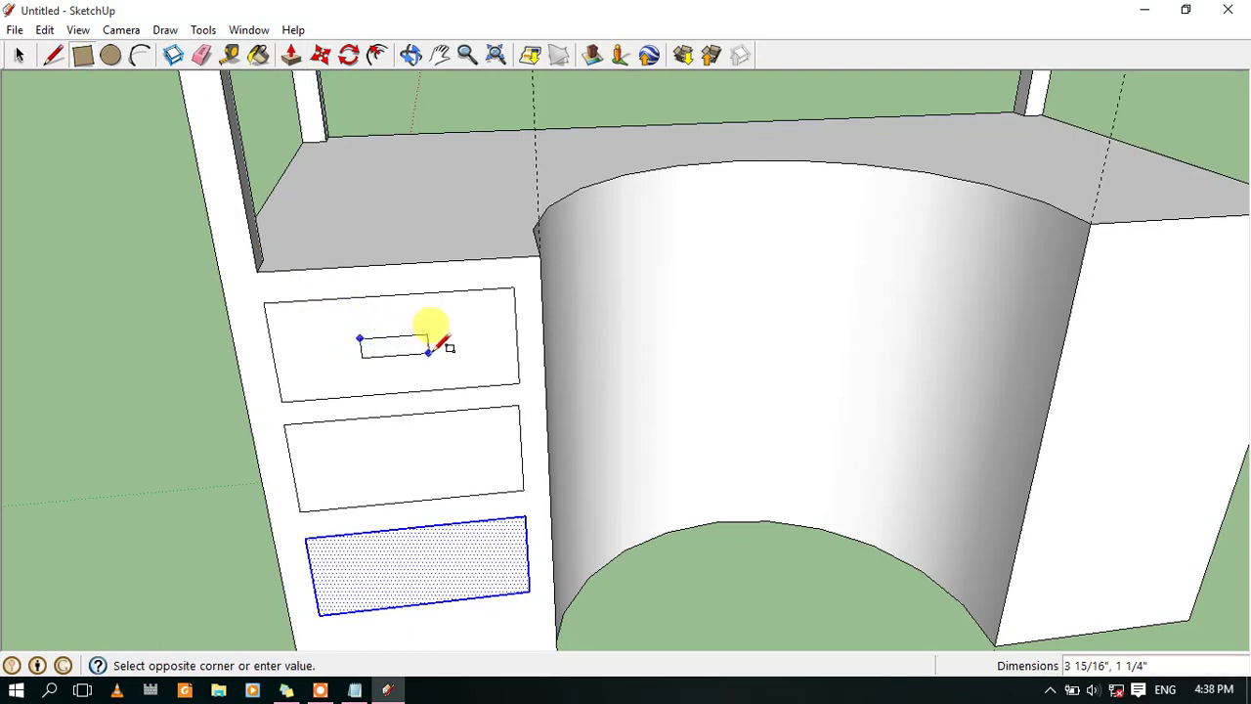
click(430, 356)
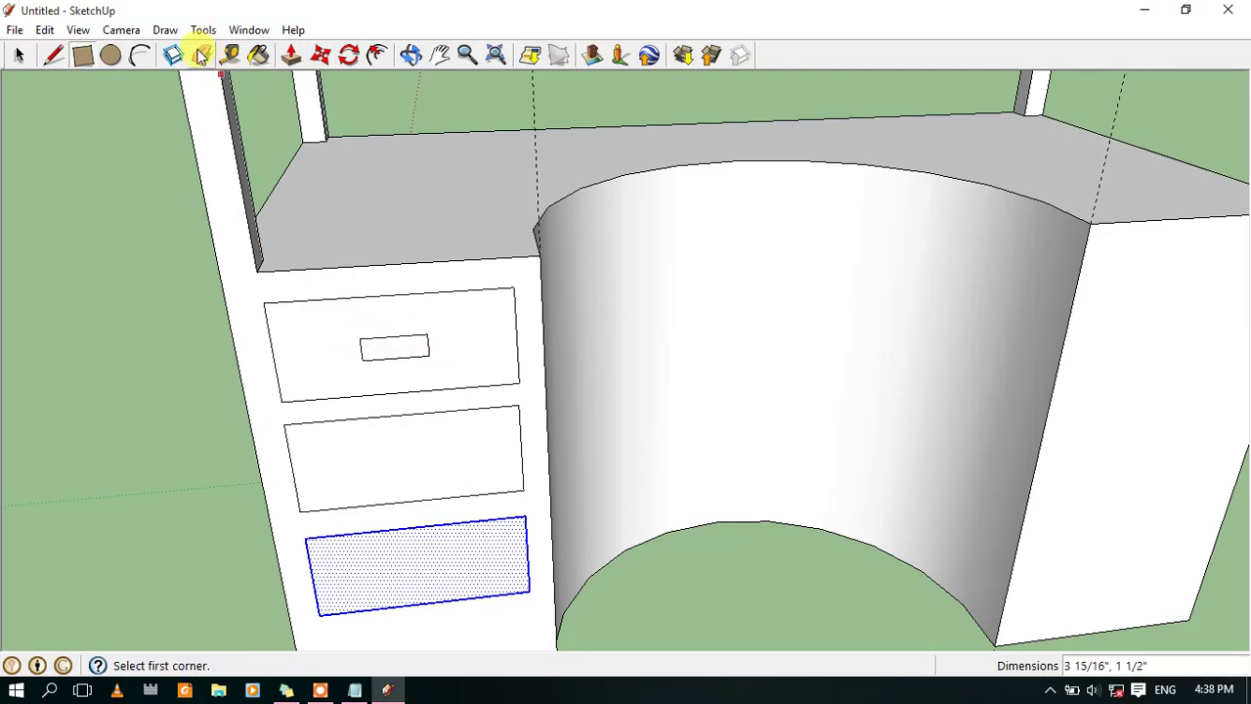
click(292, 56)
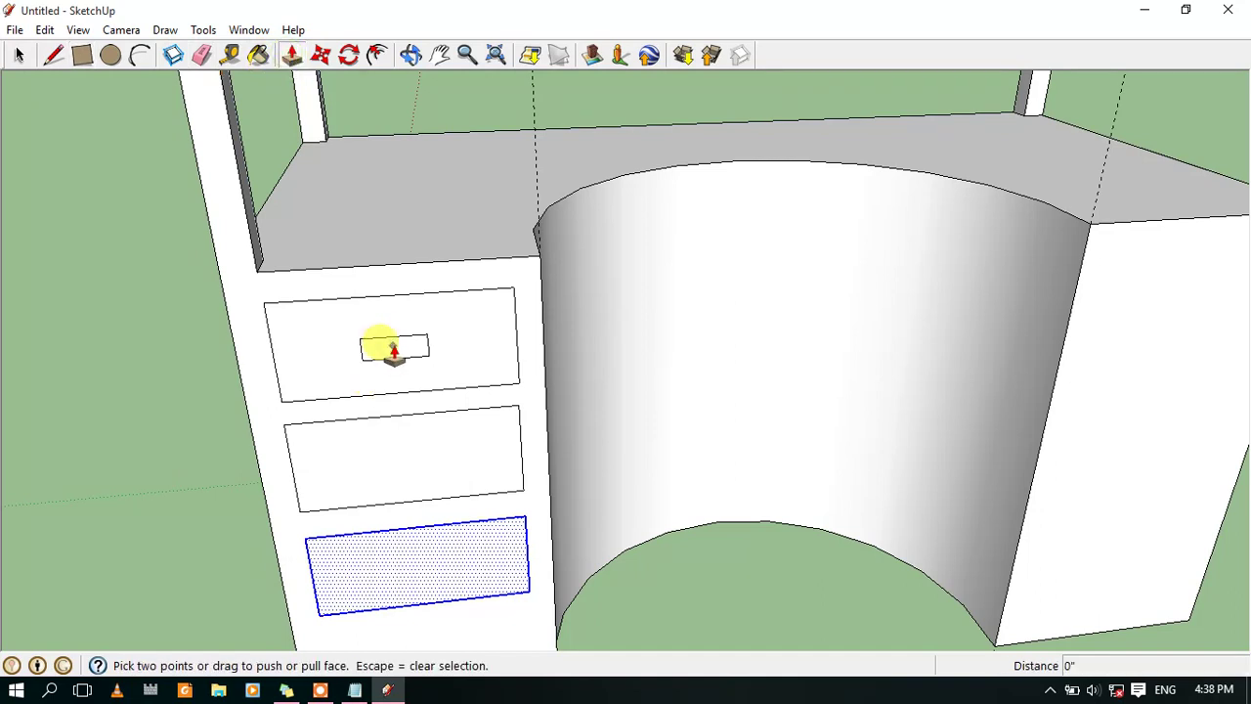
drag(394, 344, 394, 354)
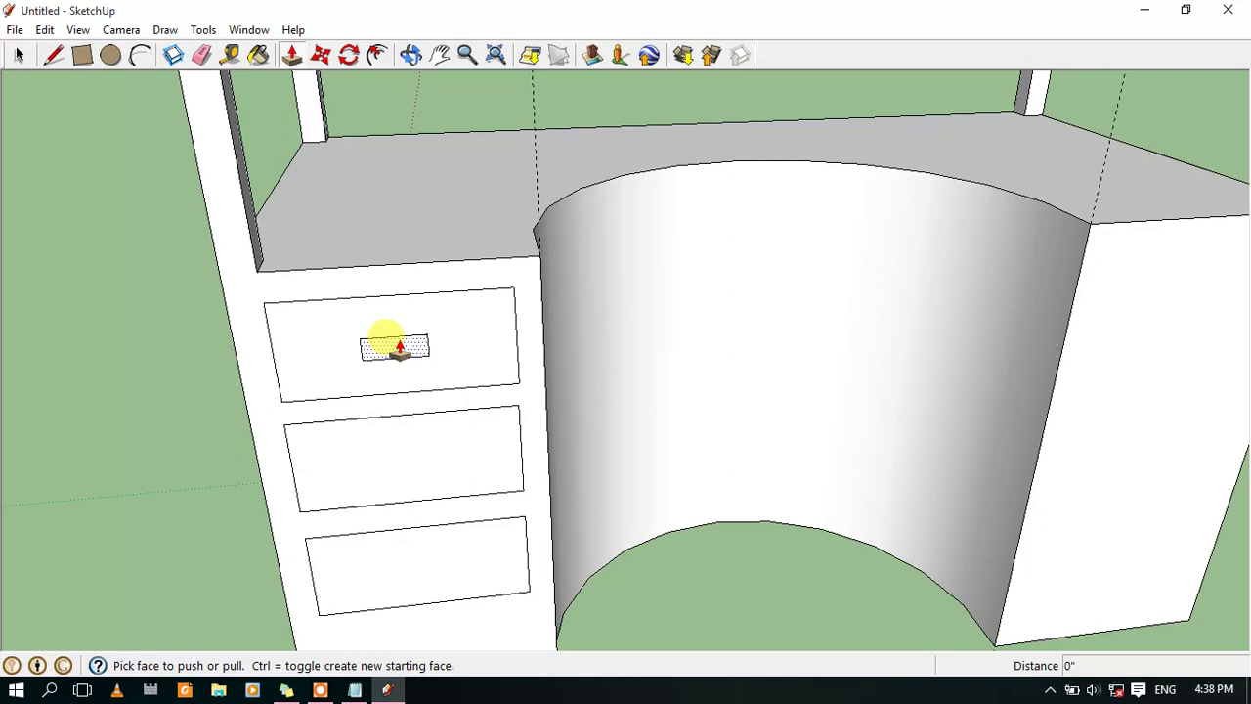
click(398, 352)
click(398, 351)
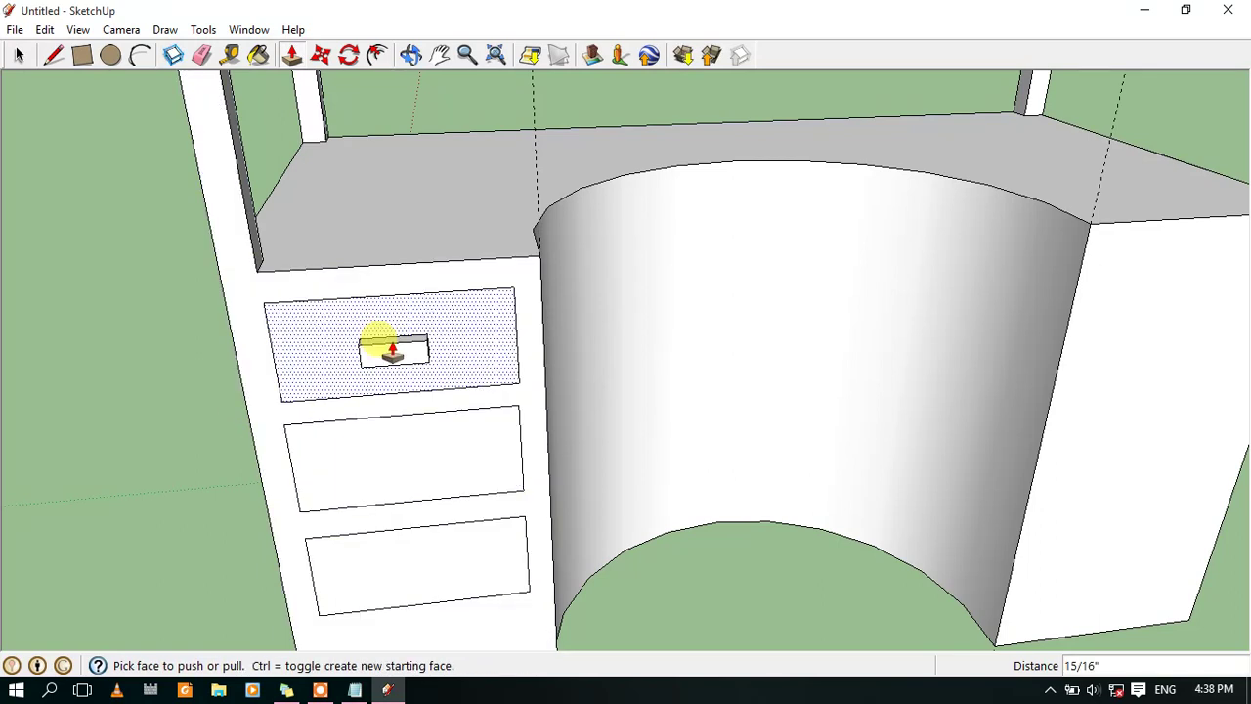
Raise the middle drawer front outward by 7/16 inch
click(458, 327)
key(Escape)
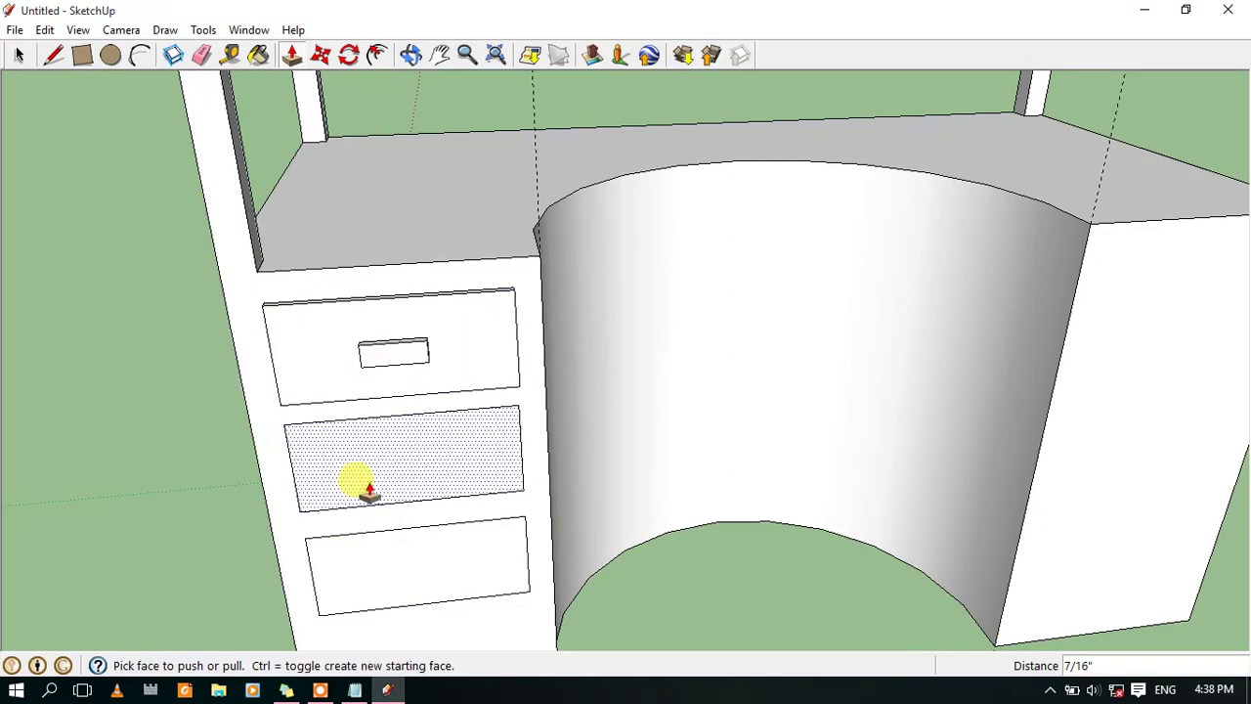
click(401, 459)
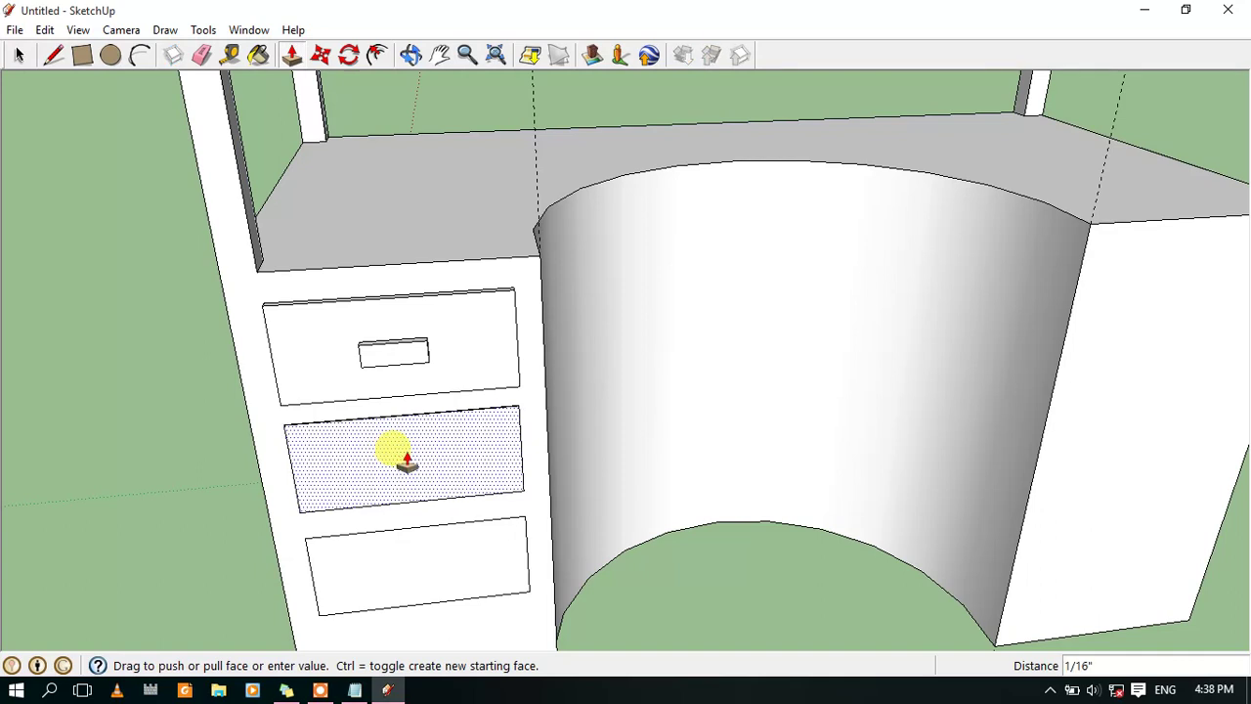
click(406, 462)
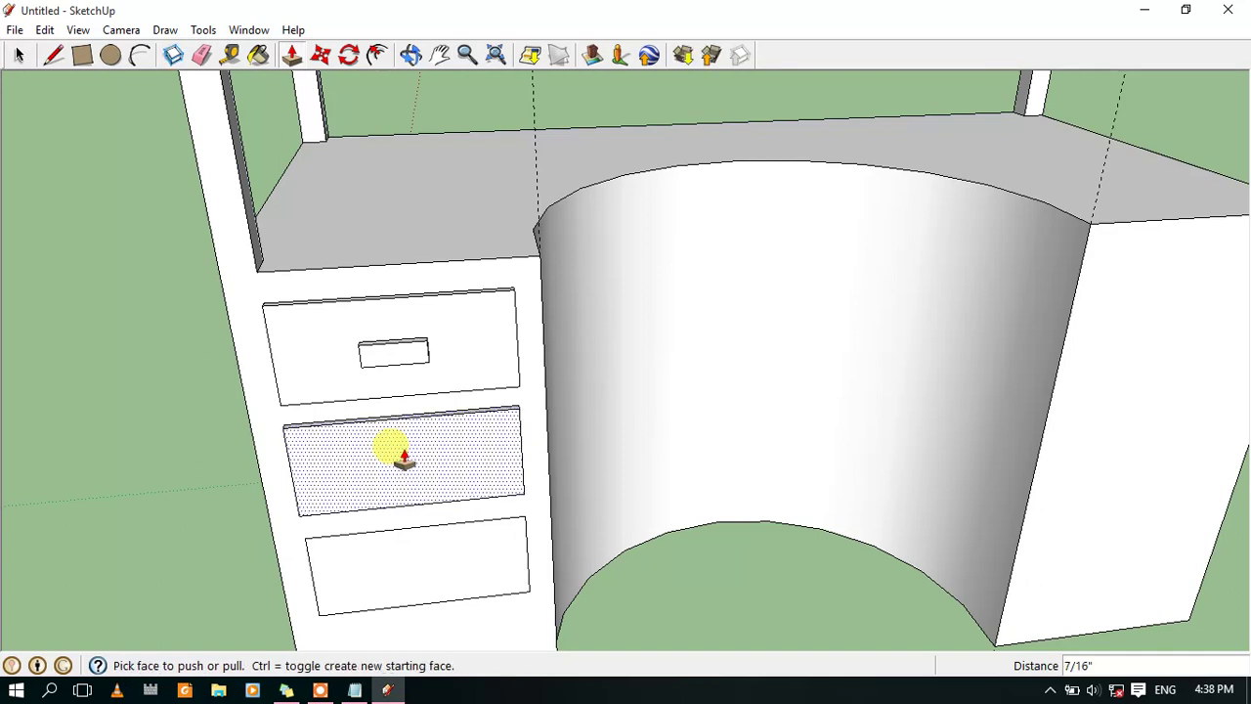
click(18, 55)
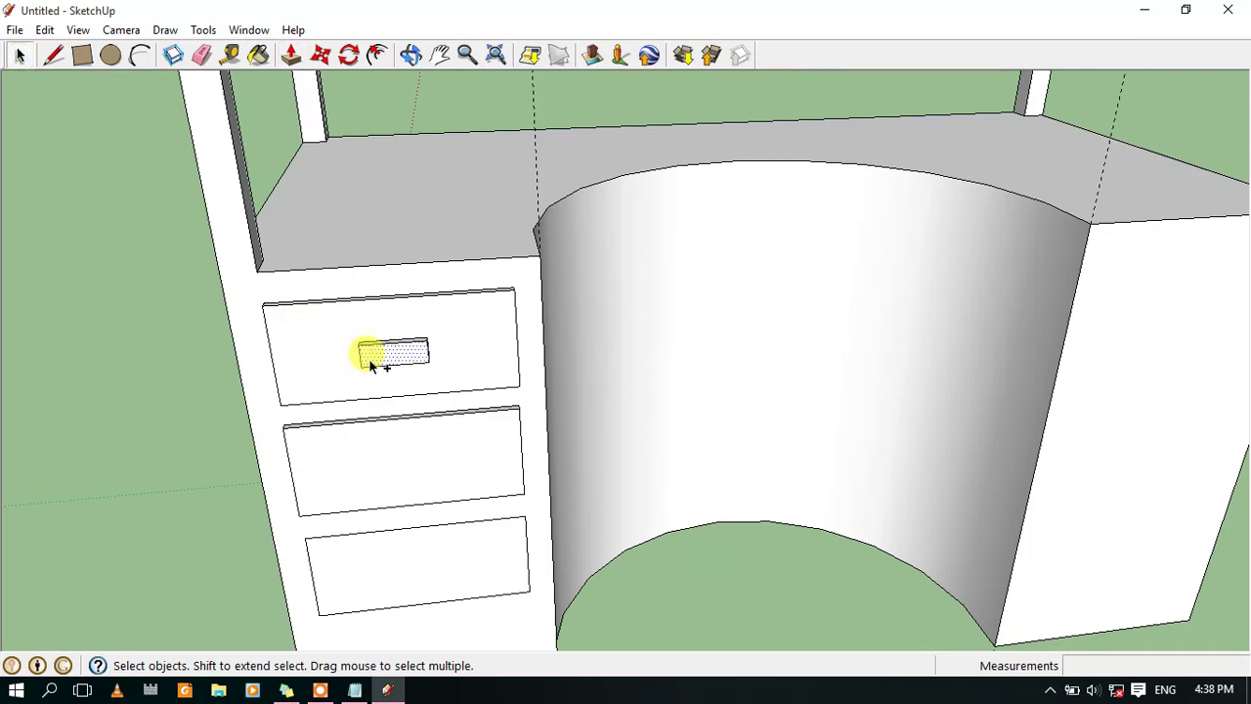
Paste copies of the top drawer's handle onto the middle and bottom drawers
key(ctrl+c)
key(ctrl+v)
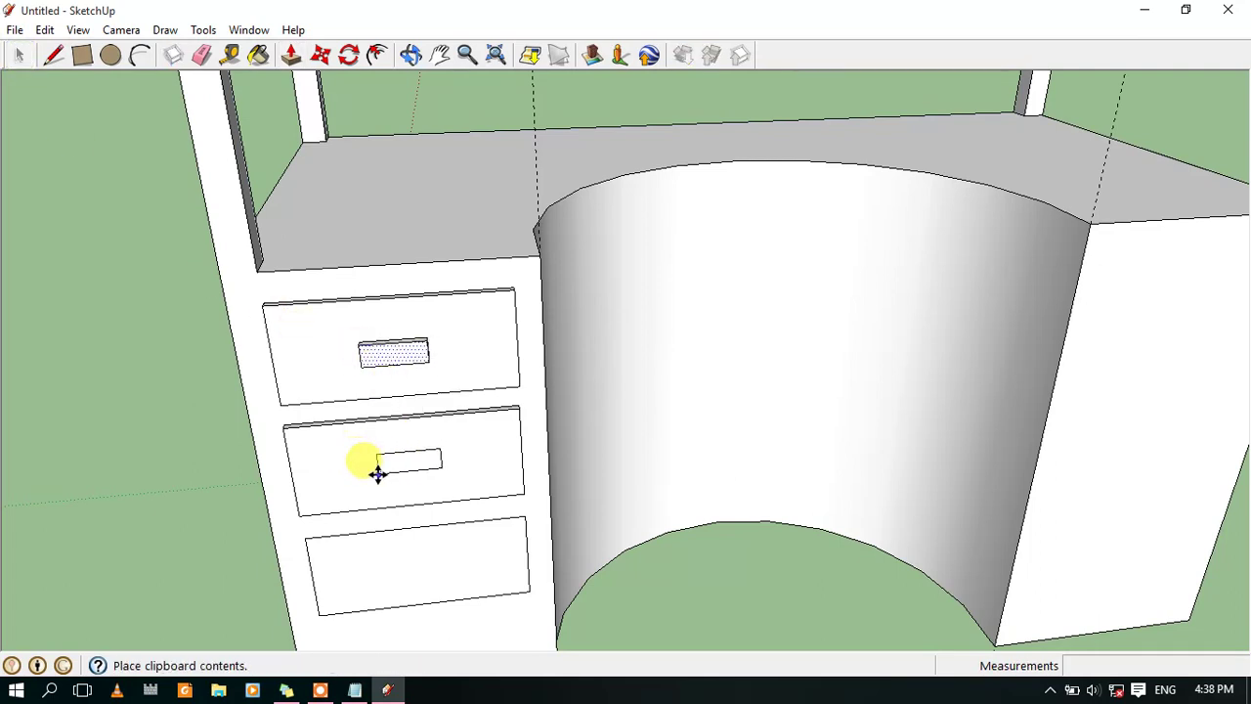
click(377, 473)
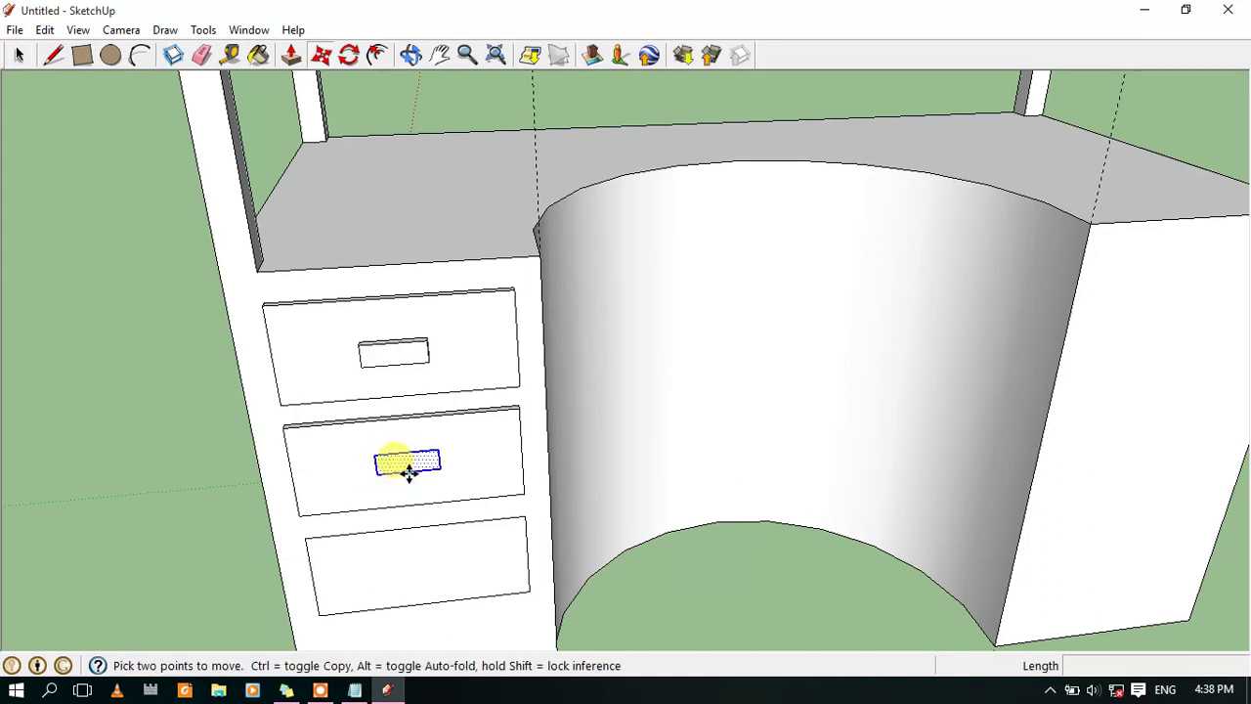
key(ctrl+v)
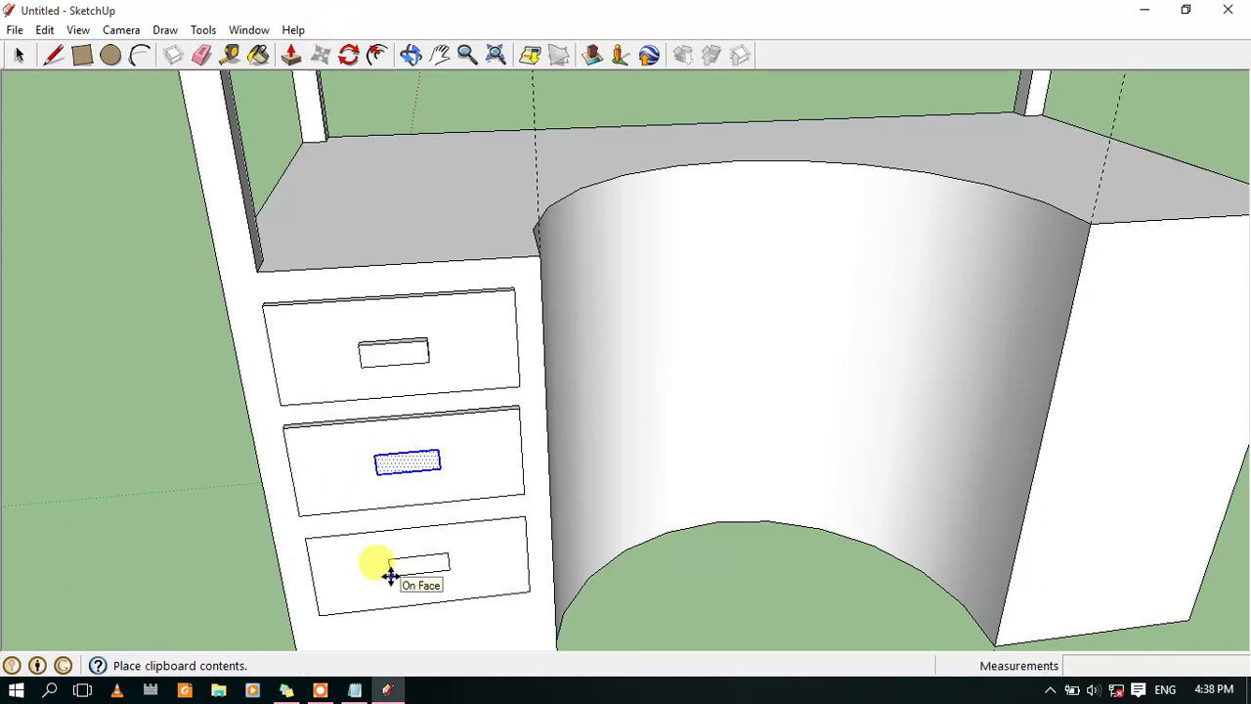
click(389, 575)
scroll(397, 391, up, 2)
scroll(401, 430, up, 1)
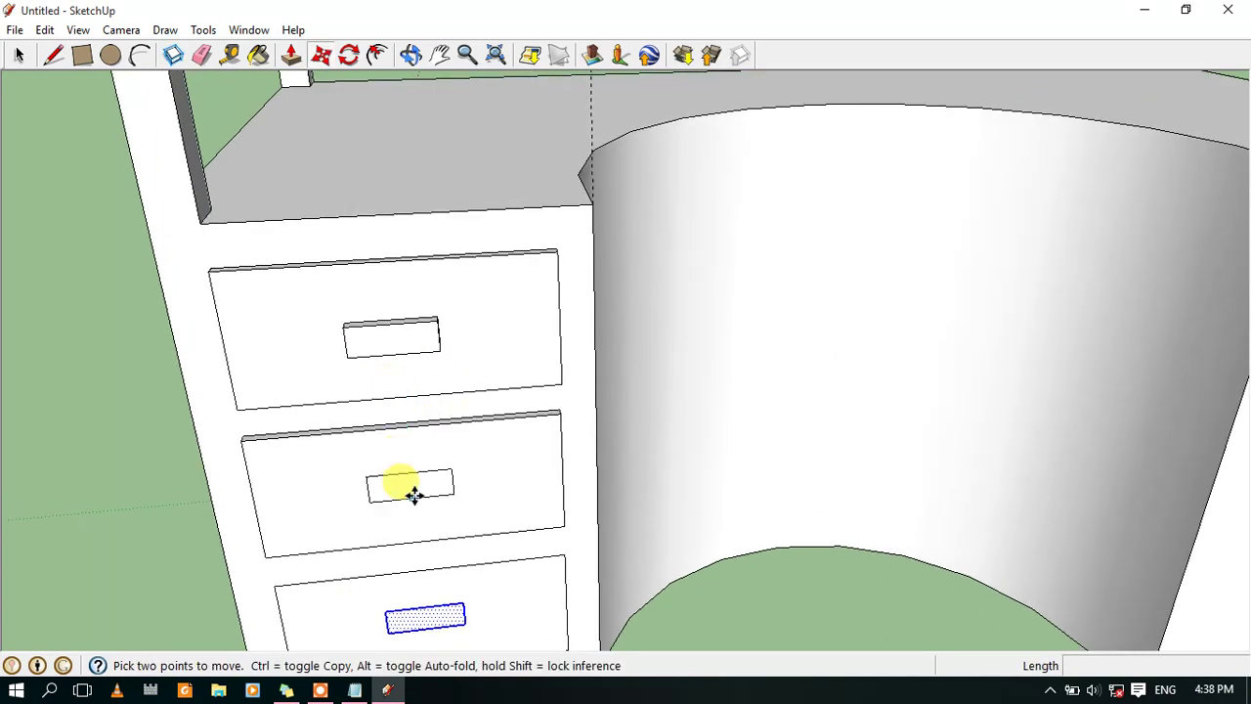
Pull the bottom and middle drawer handles out into protruding blocks
click(410, 56)
mouse_move(579, 382)
mouse_down()
mouse_move(252, 459)
mouse_move(288, 466)
mouse_up()
scroll(394, 372, up, 2)
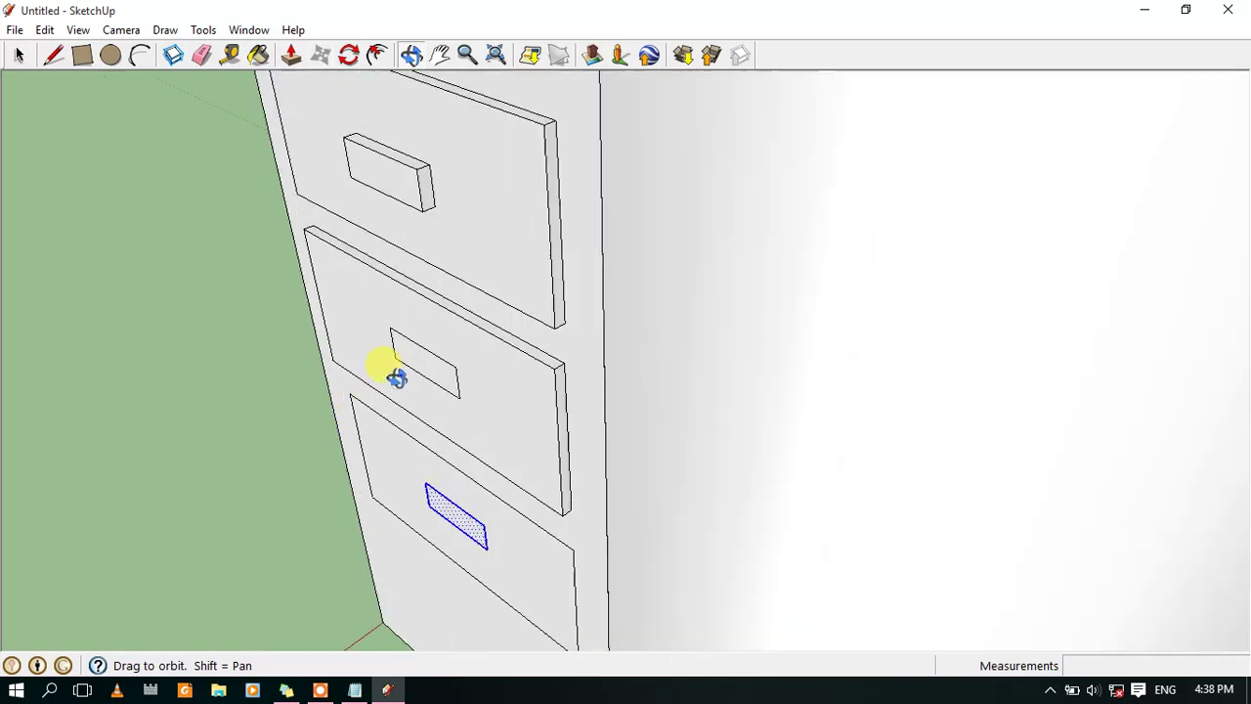
scroll(401, 362, up, 2)
click(292, 57)
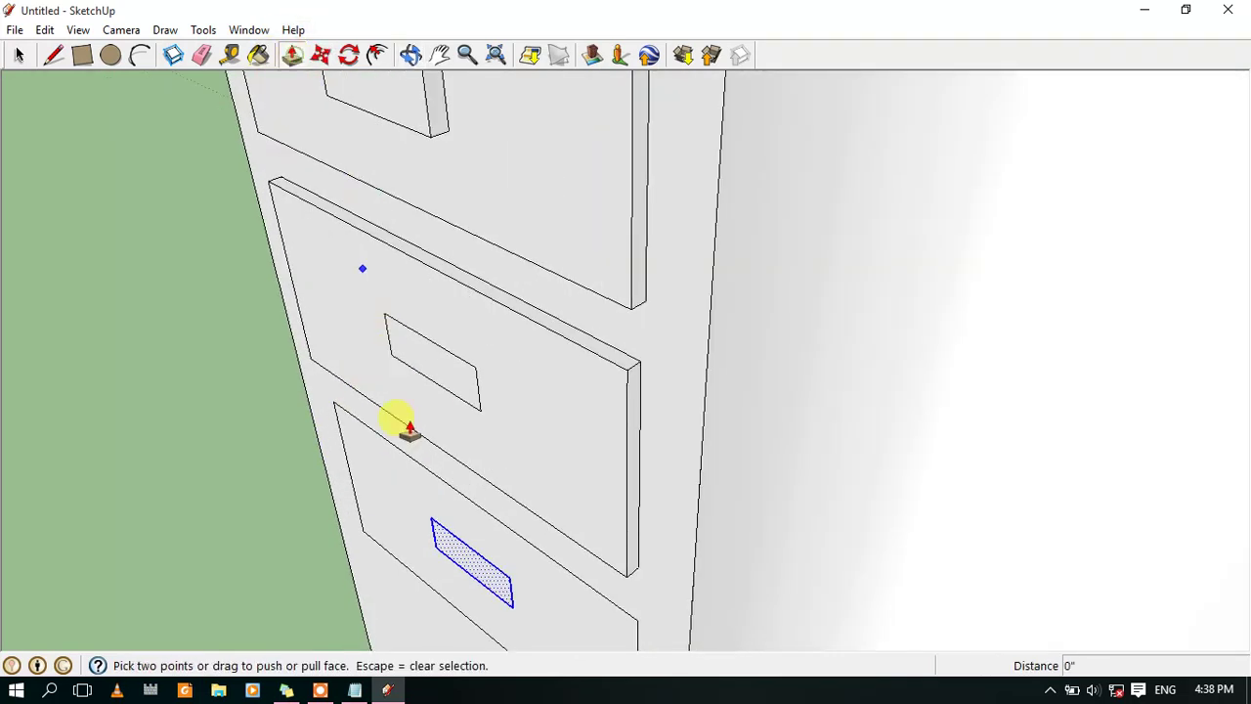
click(442, 364)
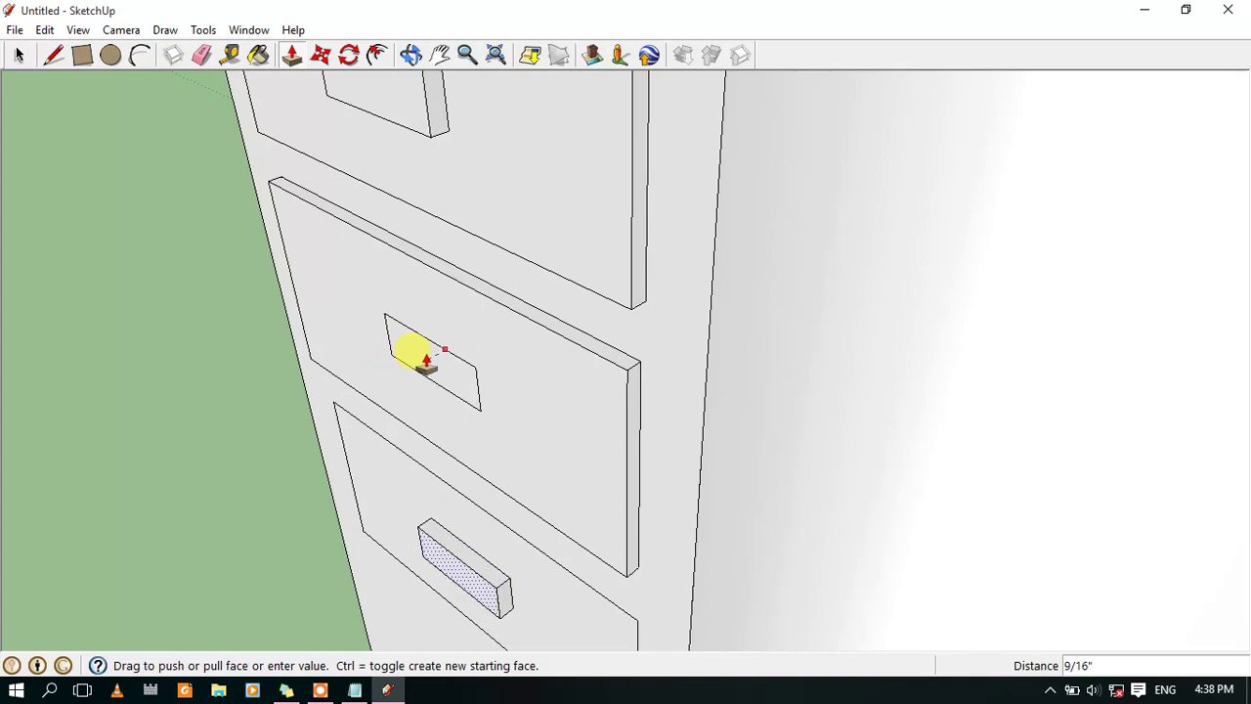
click(427, 363)
click(426, 362)
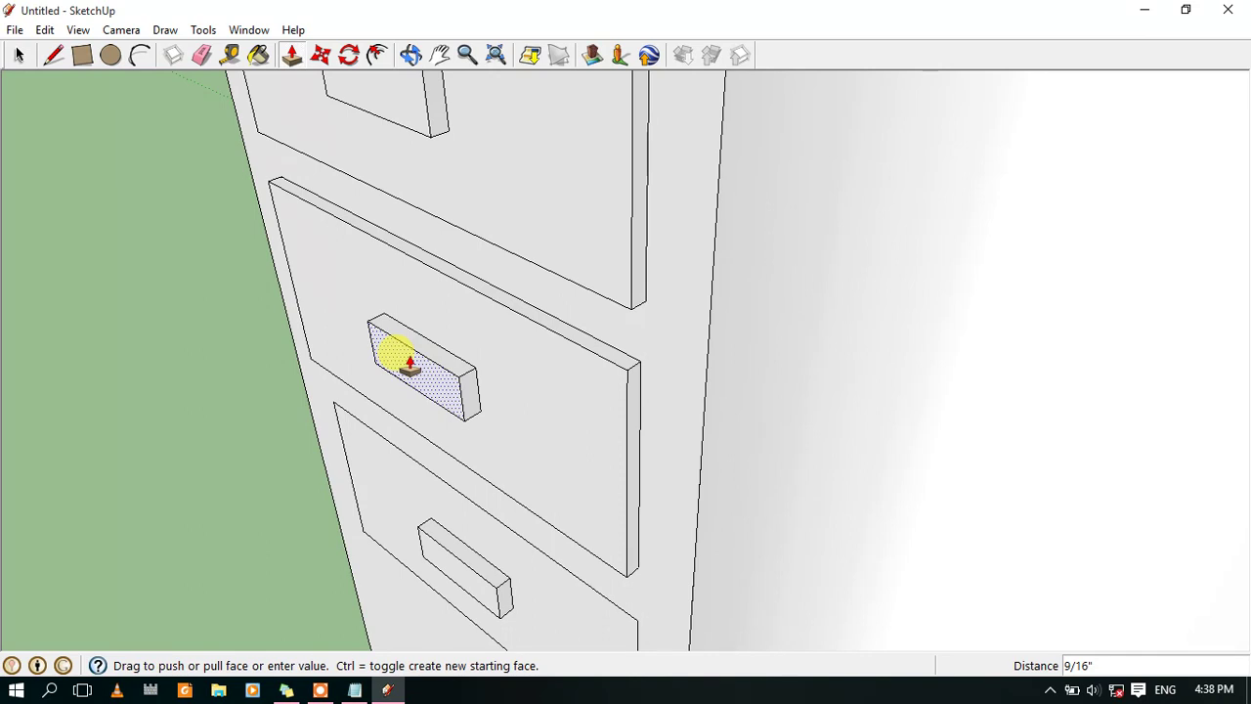
click(410, 364)
click(409, 363)
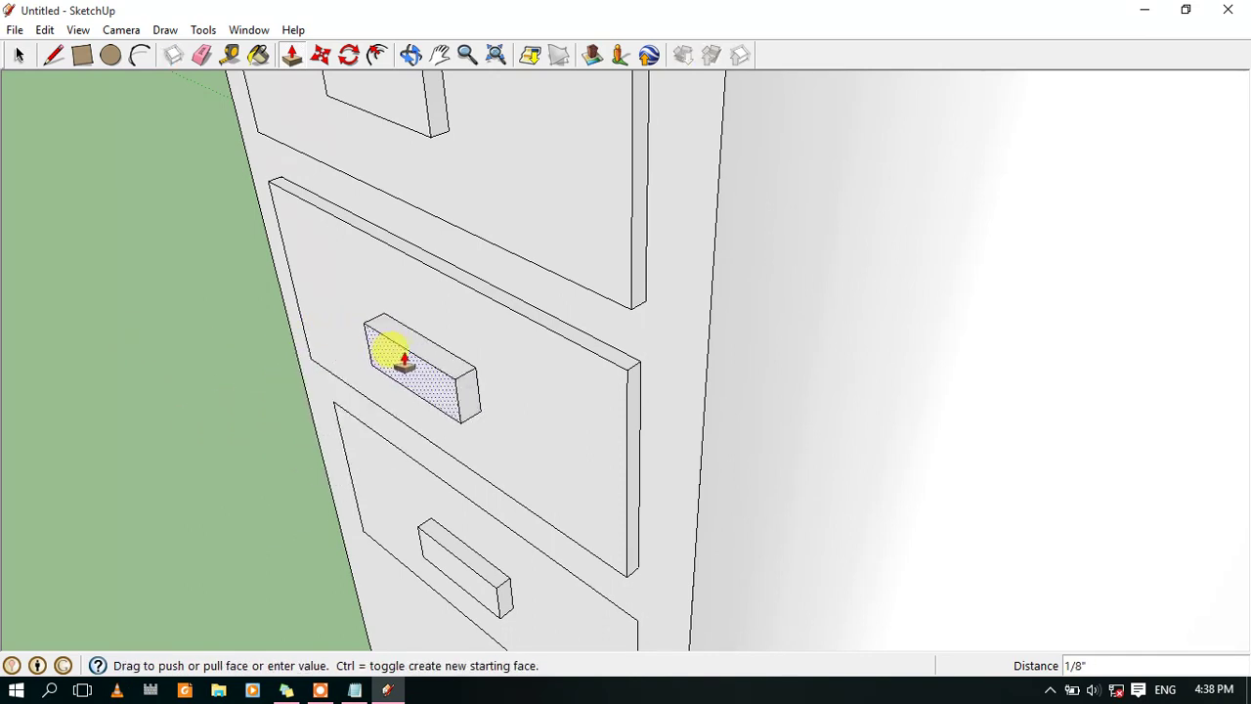
click(405, 359)
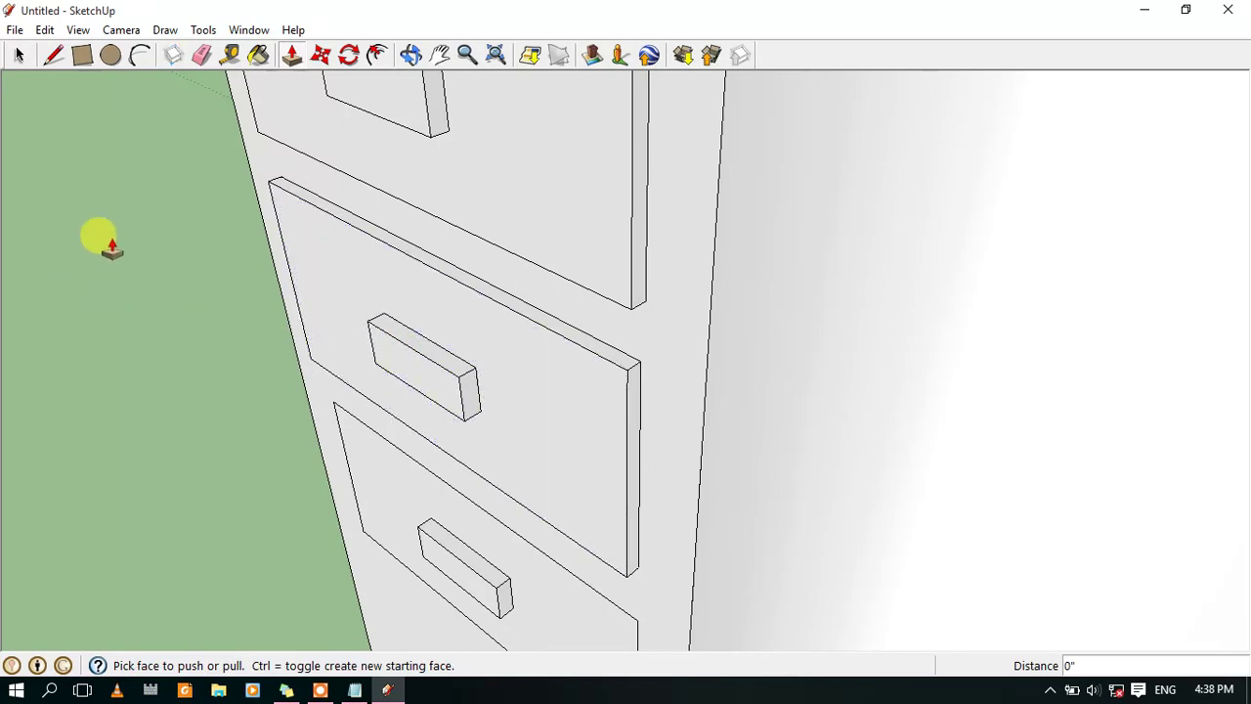
Orbit the view around to face the desk front
middle_drag(279, 302, 378, 368)
scroll(378, 367, down, 5)
scroll(391, 358, down, 3)
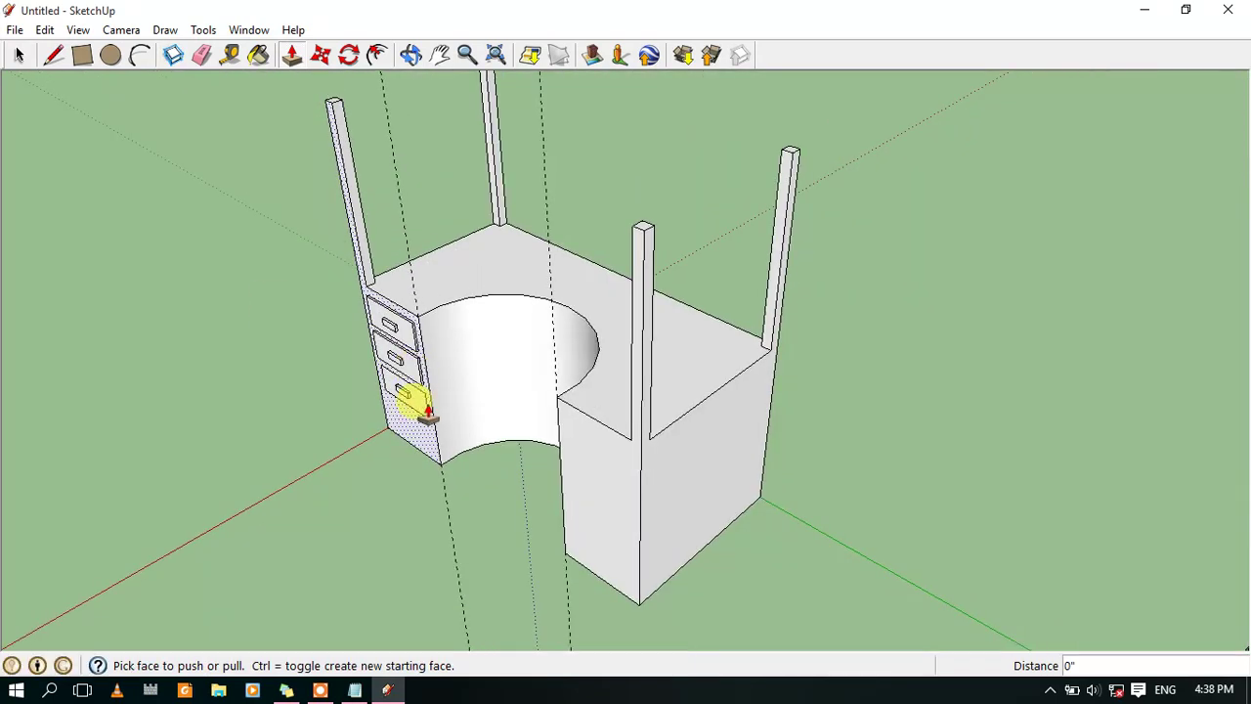
click(412, 57)
mouse_move(655, 500)
mouse_down()
mouse_move(887, 385)
mouse_move(944, 307)
mouse_move(1026, 459)
mouse_move(922, 480)
mouse_move(964, 446)
mouse_move(446, 508)
mouse_up()
scroll(367, 459, up, 5)
Open the Materials browser on Asphalt and Concrete and expand its collection list
click(259, 57)
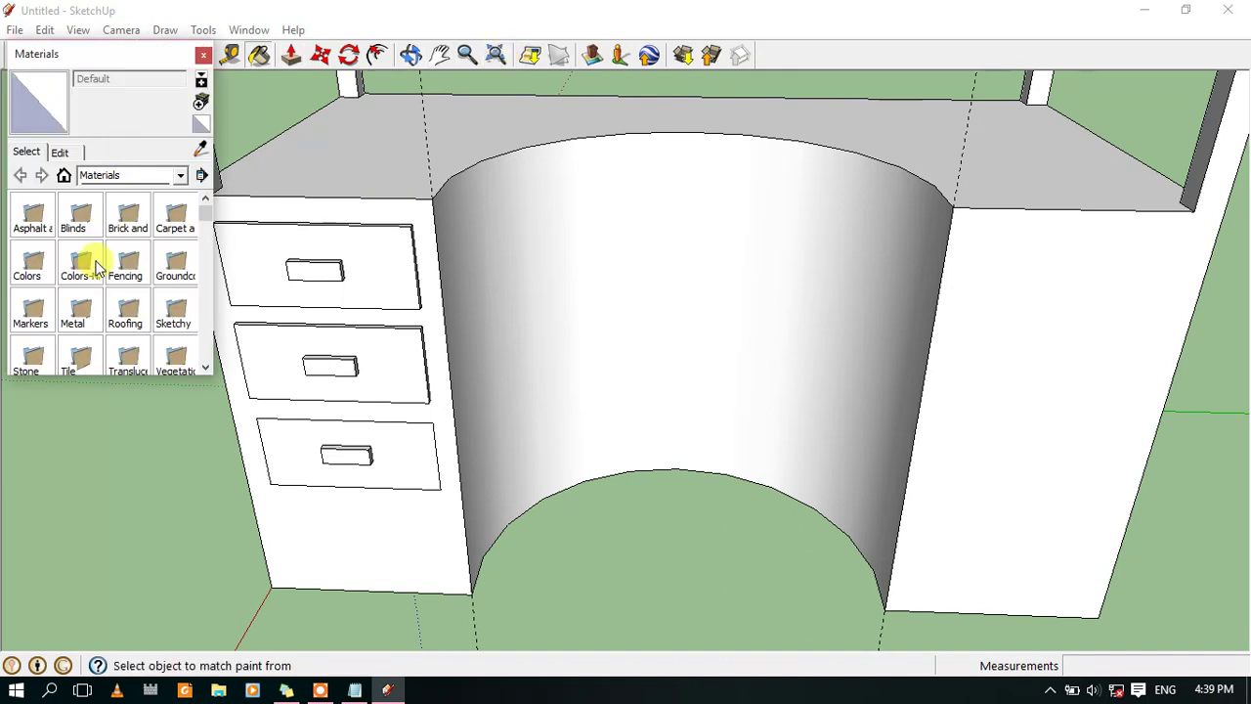
click(56, 209)
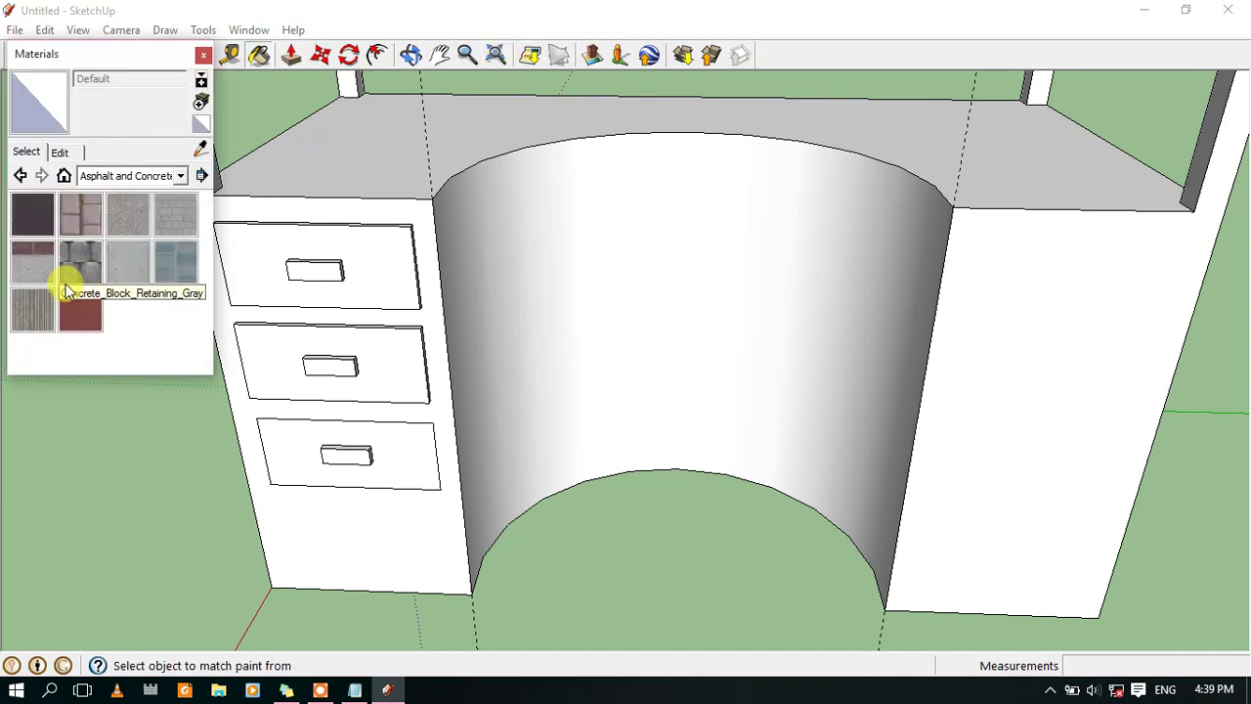
click(180, 176)
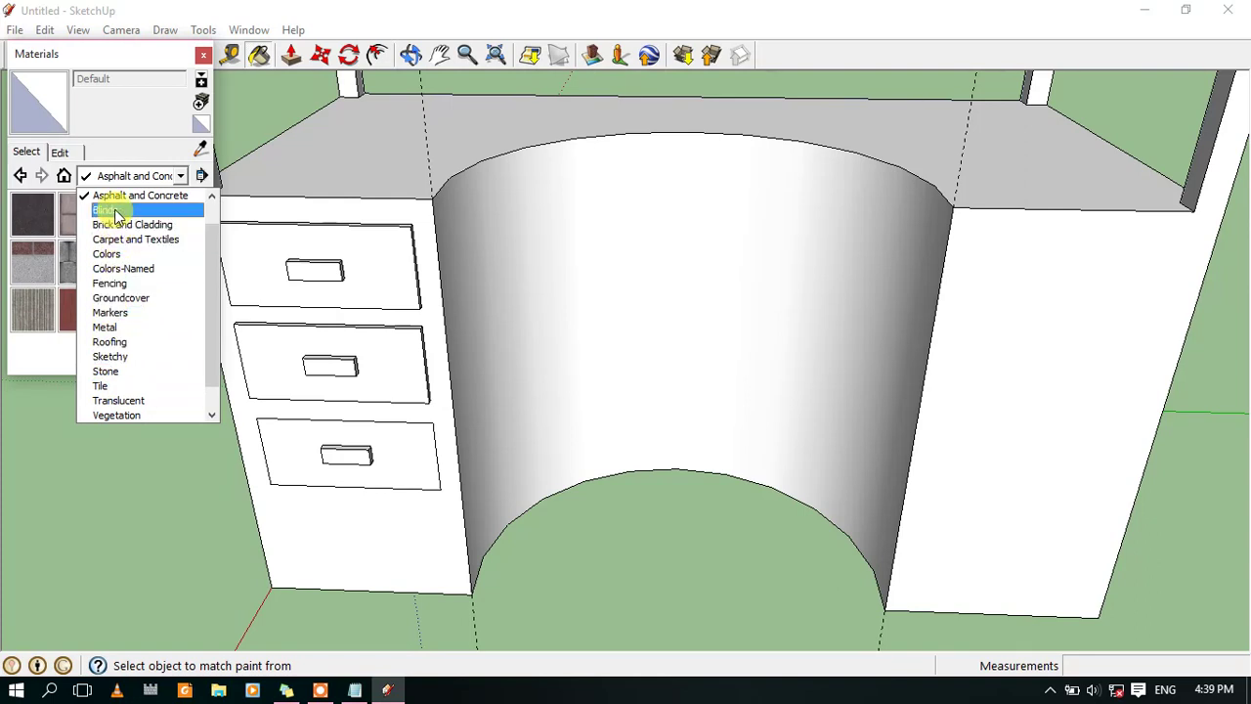
scroll(137, 396, down, 1)
scroll(135, 381, up, 1)
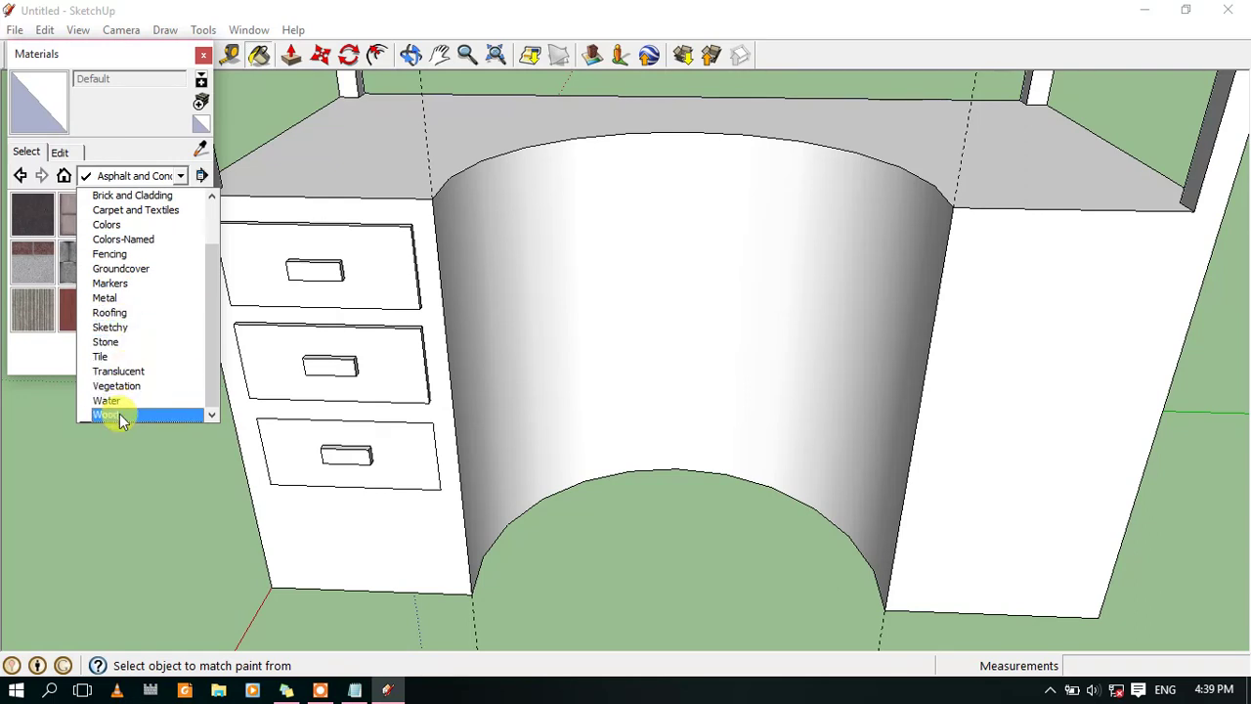
Paint the left drawer cabinet and curved cutout panel with Wood_Bamboo_Medium
click(122, 414)
click(81, 213)
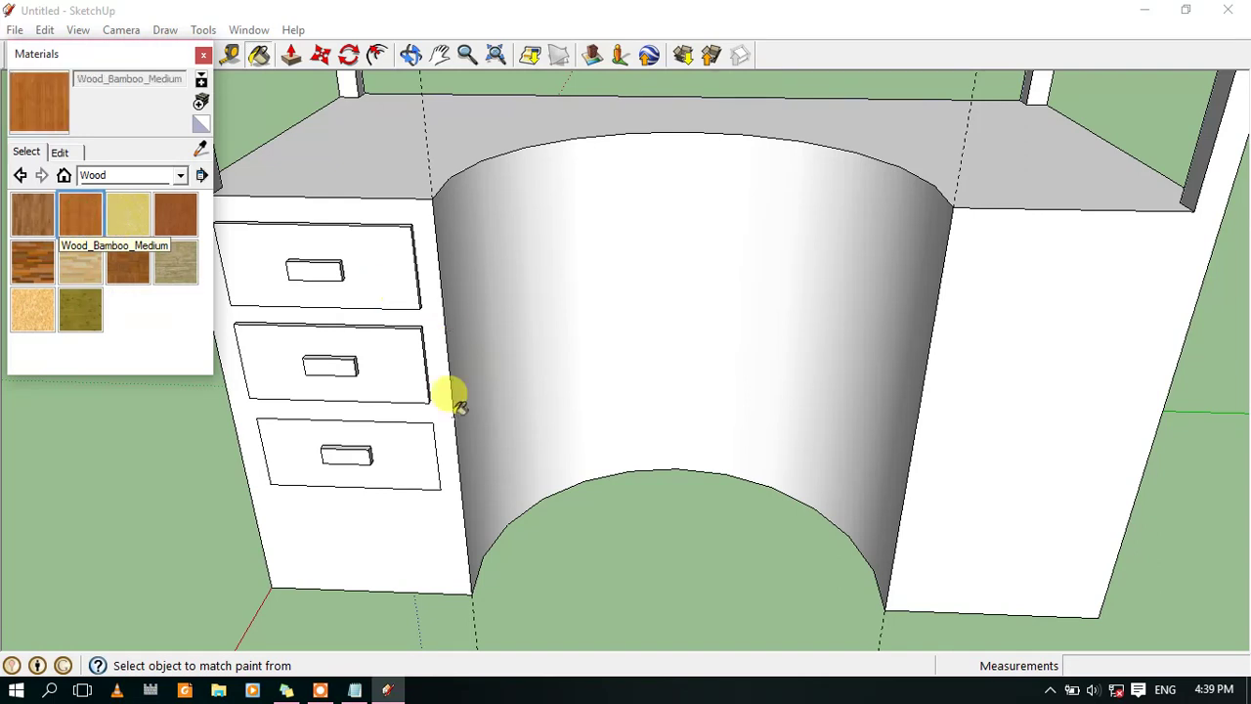
click(372, 535)
click(1060, 384)
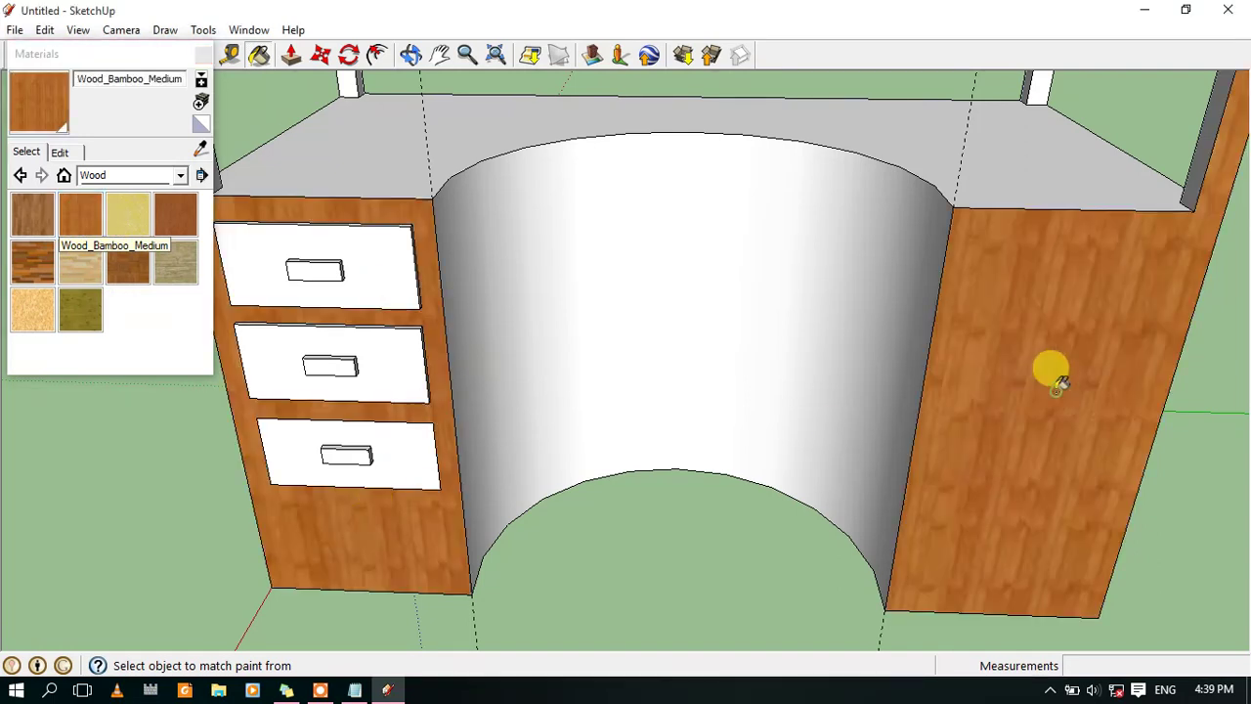
key(ctrl+z)
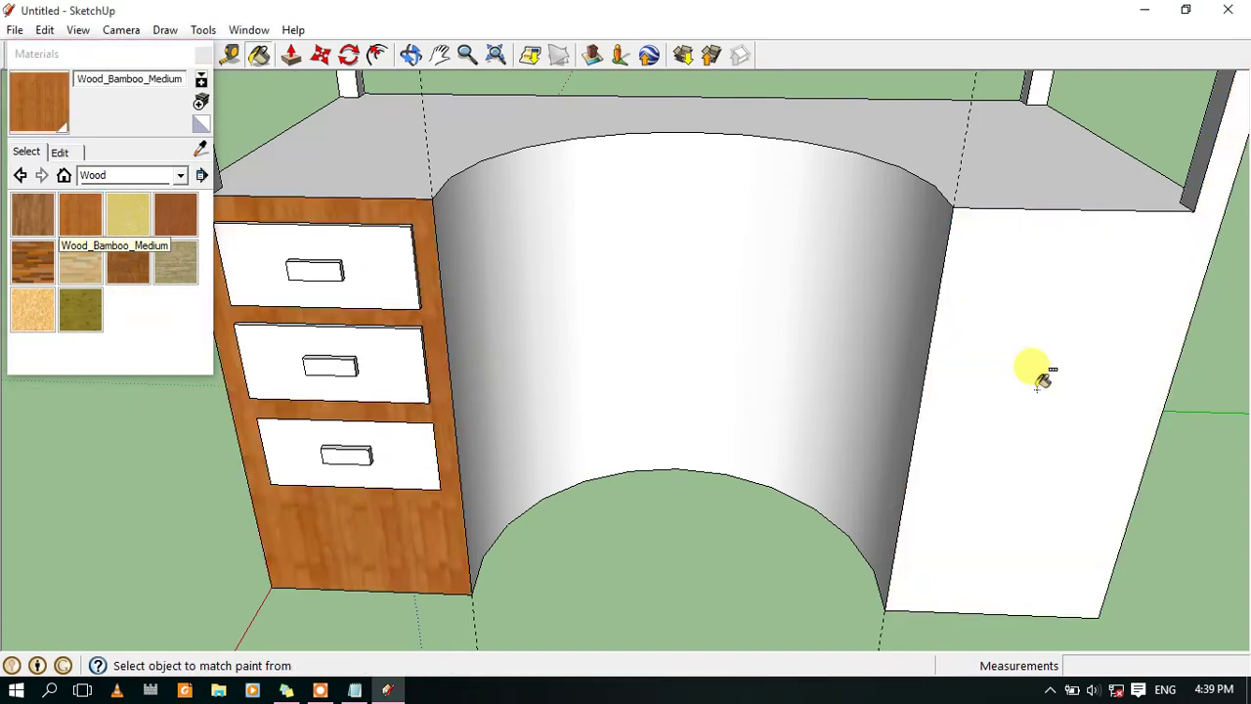
click(643, 247)
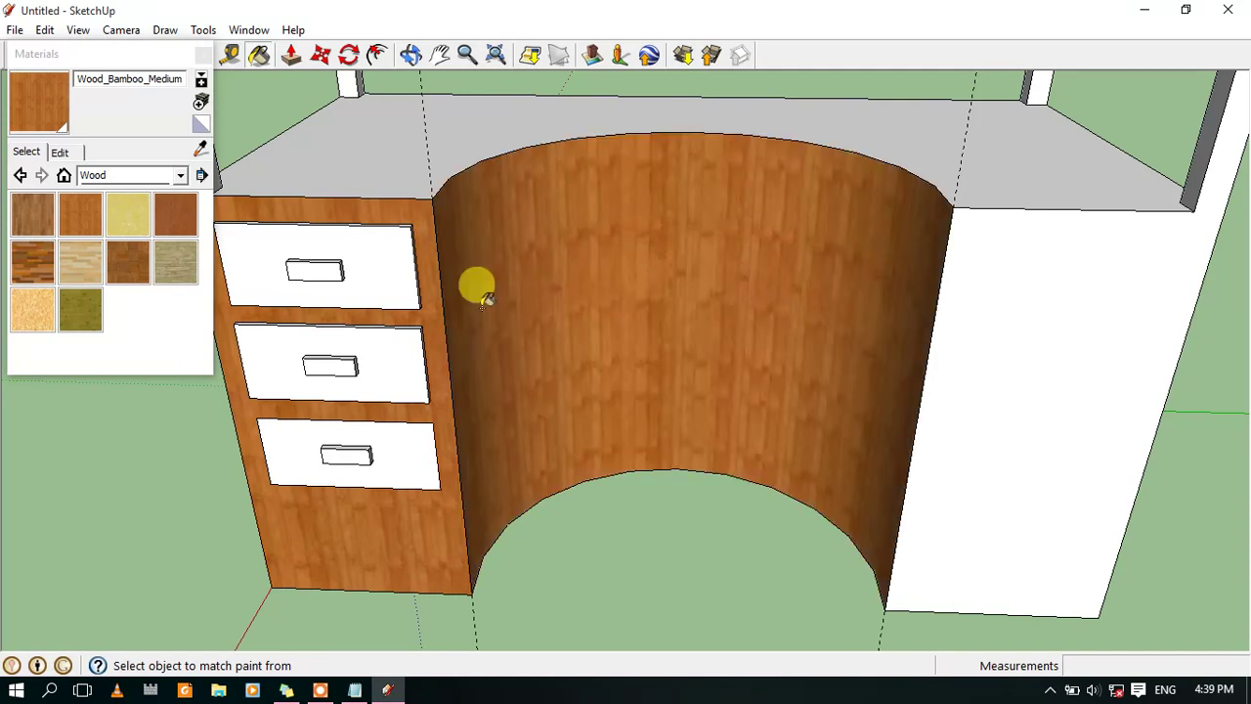
Paint the counter's large outer front and left side faces with bamboo wood
click(410, 57)
mouse_move(1186, 363)
mouse_down()
mouse_move(633, 438)
mouse_move(388, 385)
mouse_move(327, 312)
mouse_up()
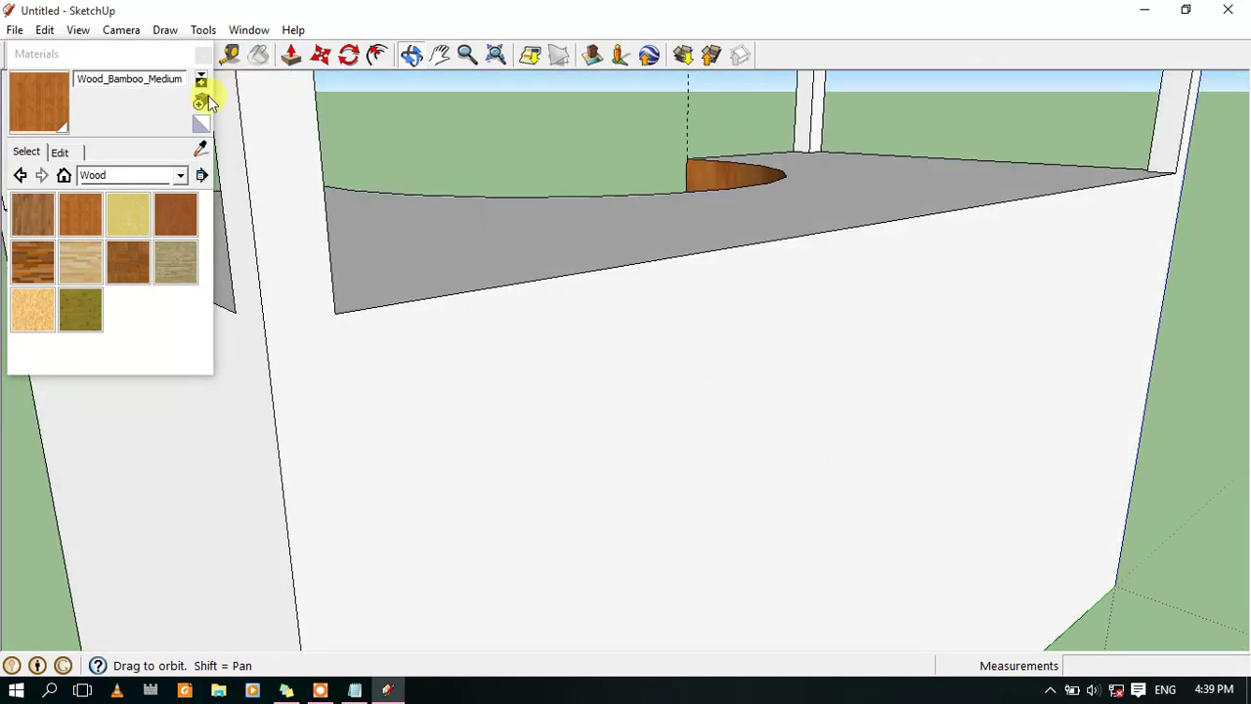
click(84, 209)
click(648, 454)
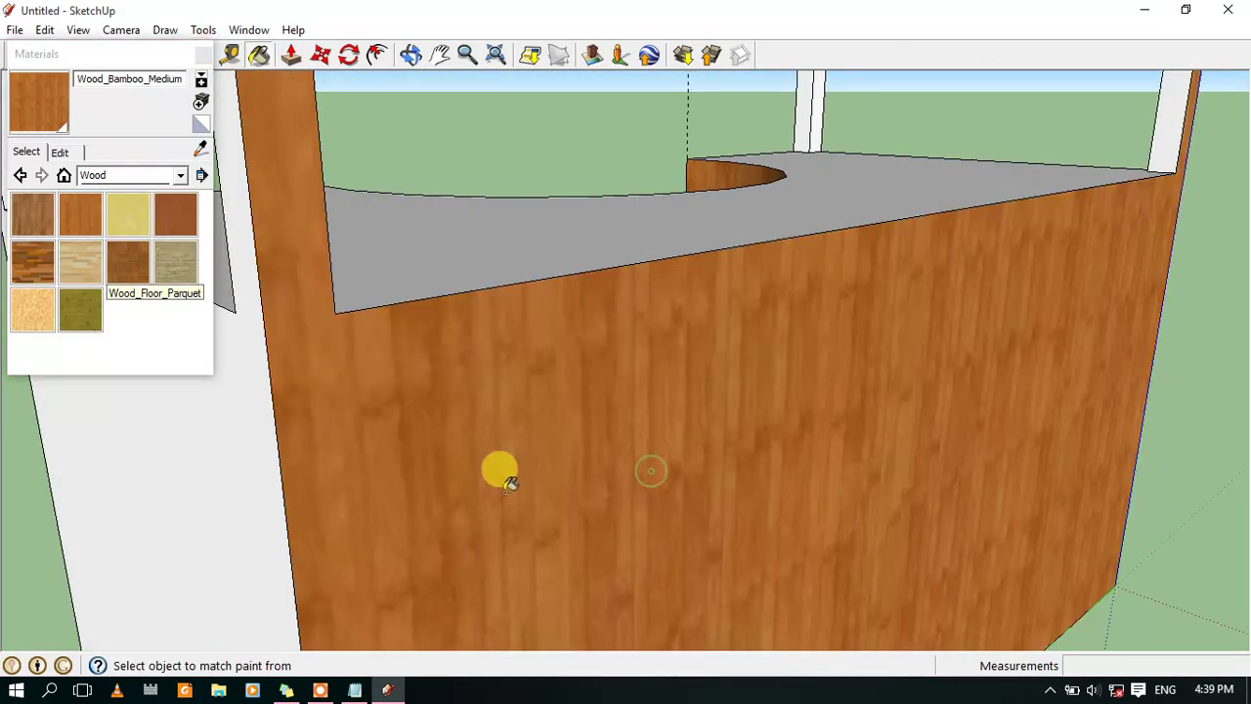
click(204, 479)
click(747, 173)
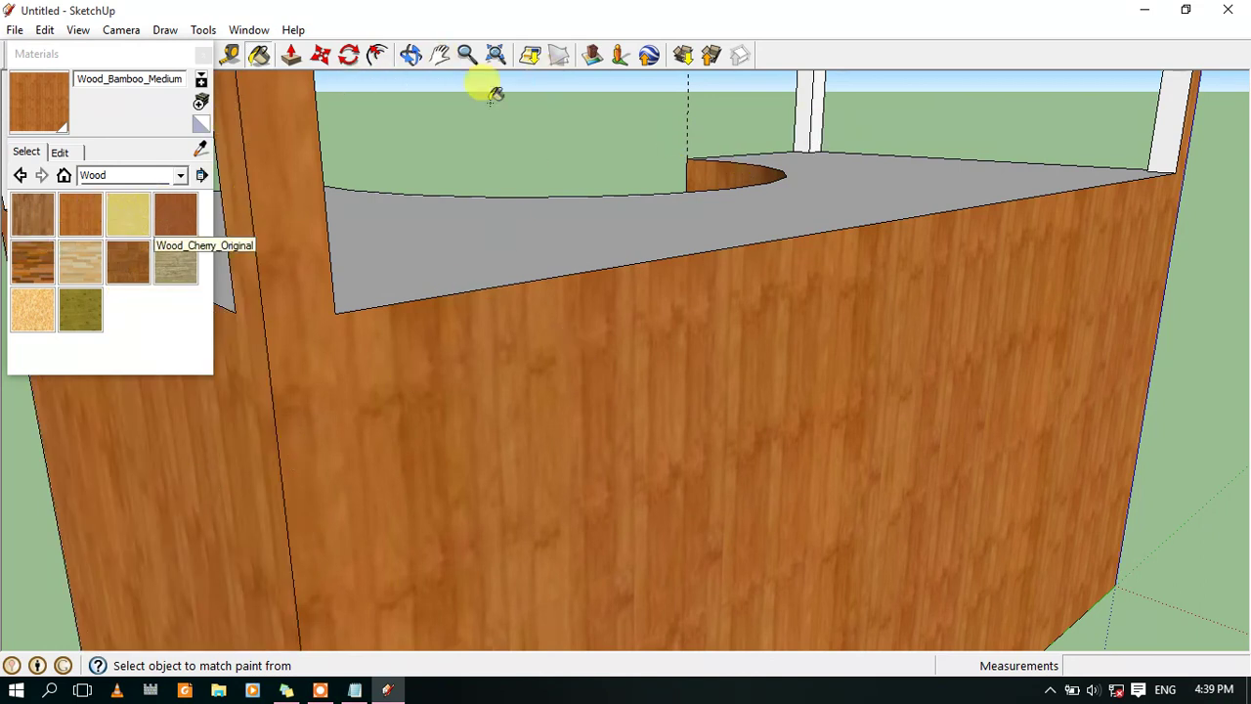
Paint the counter's remaining white front face with Wood_Bamboo_Medium
click(407, 60)
mouse_move(1131, 424)
mouse_down()
mouse_move(749, 531)
mouse_move(553, 480)
mouse_move(785, 531)
mouse_move(469, 517)
mouse_move(209, 447)
mouse_move(737, 577)
mouse_move(826, 480)
mouse_move(670, 349)
mouse_move(720, 475)
mouse_move(722, 597)
mouse_up()
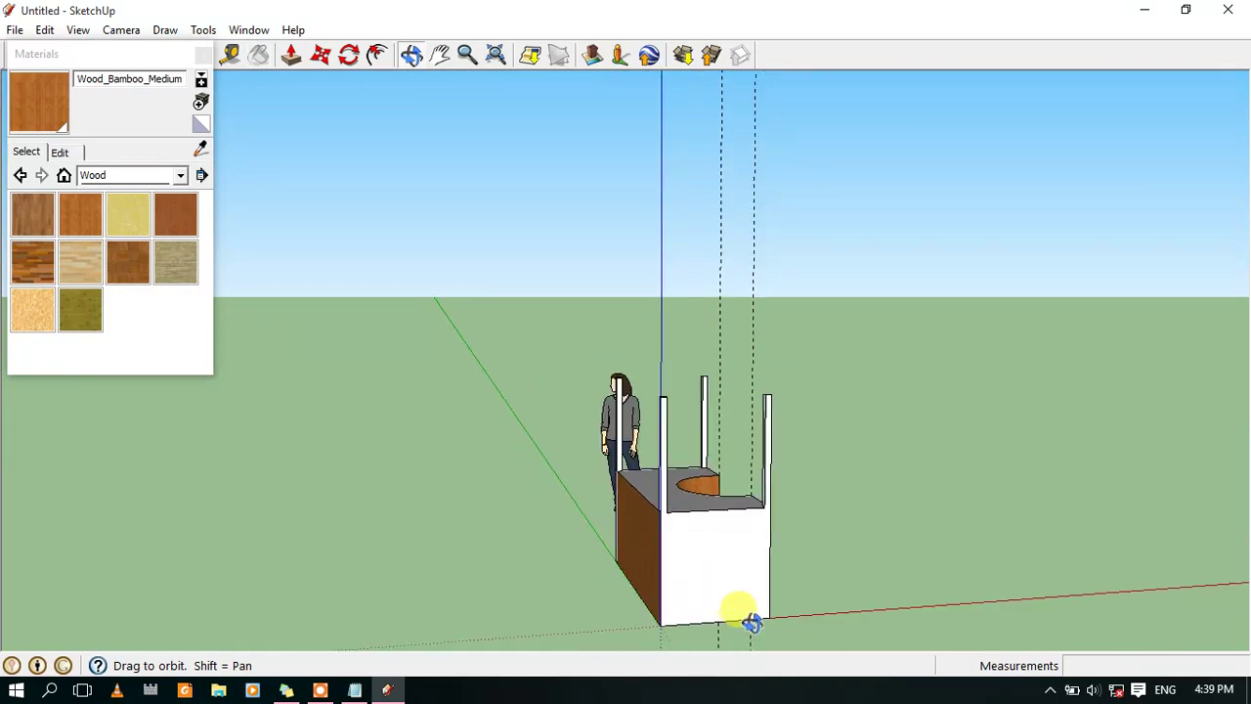
scroll(752, 620, up, 3)
scroll(720, 625, up, 2)
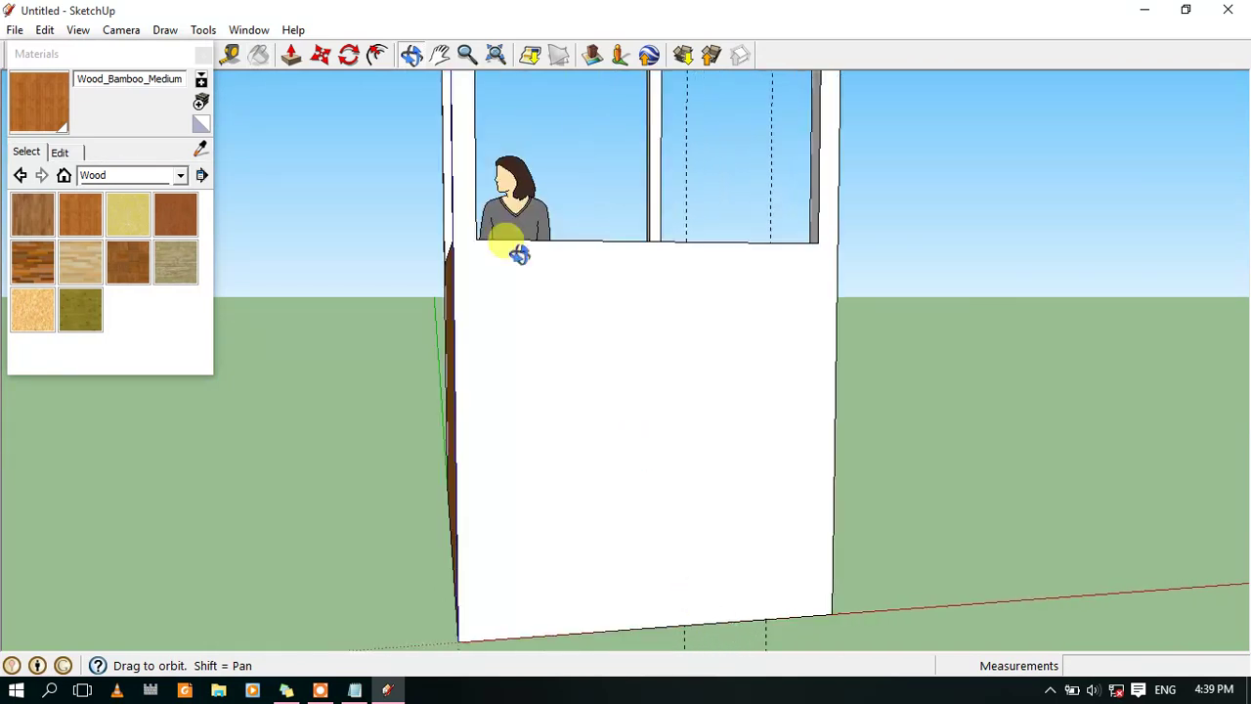
click(78, 211)
click(708, 404)
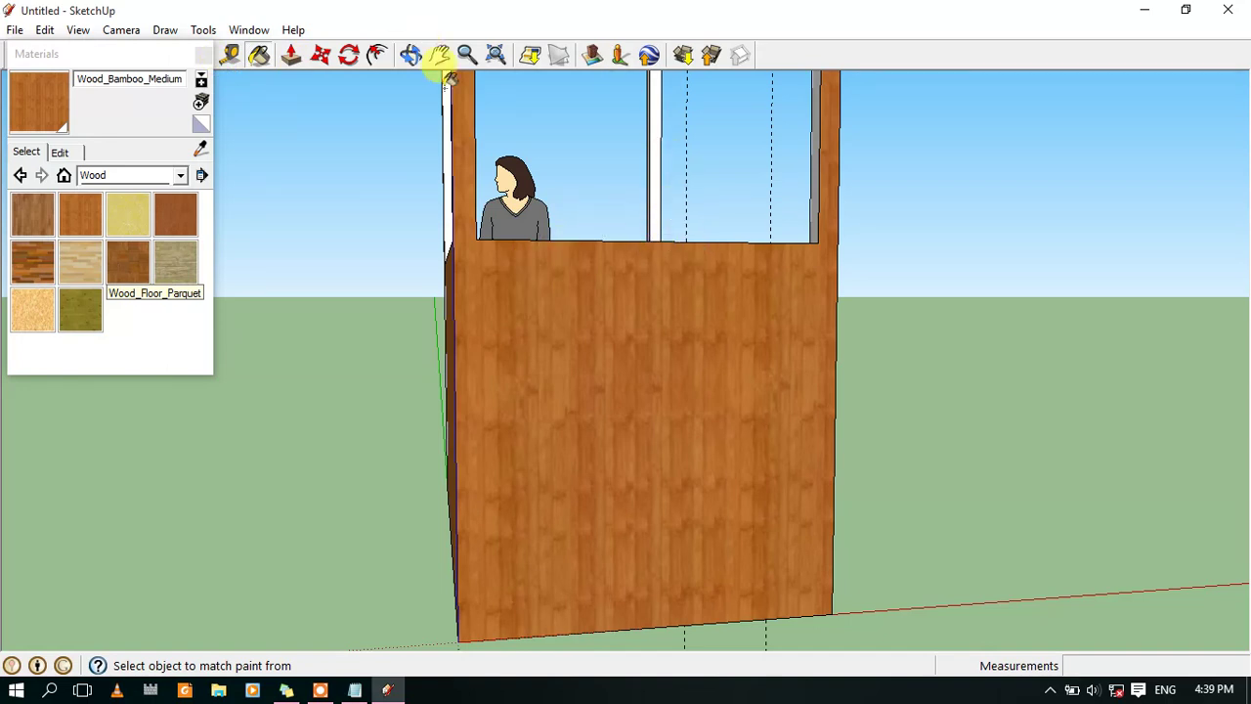
click(411, 55)
mouse_move(711, 265)
mouse_down()
mouse_move(391, 613)
mouse_move(97, 474)
mouse_move(173, 475)
mouse_move(95, 385)
mouse_up()
mouse_move(938, 480)
mouse_down()
mouse_move(976, 440)
mouse_move(1120, 433)
mouse_move(925, 480)
mouse_up()
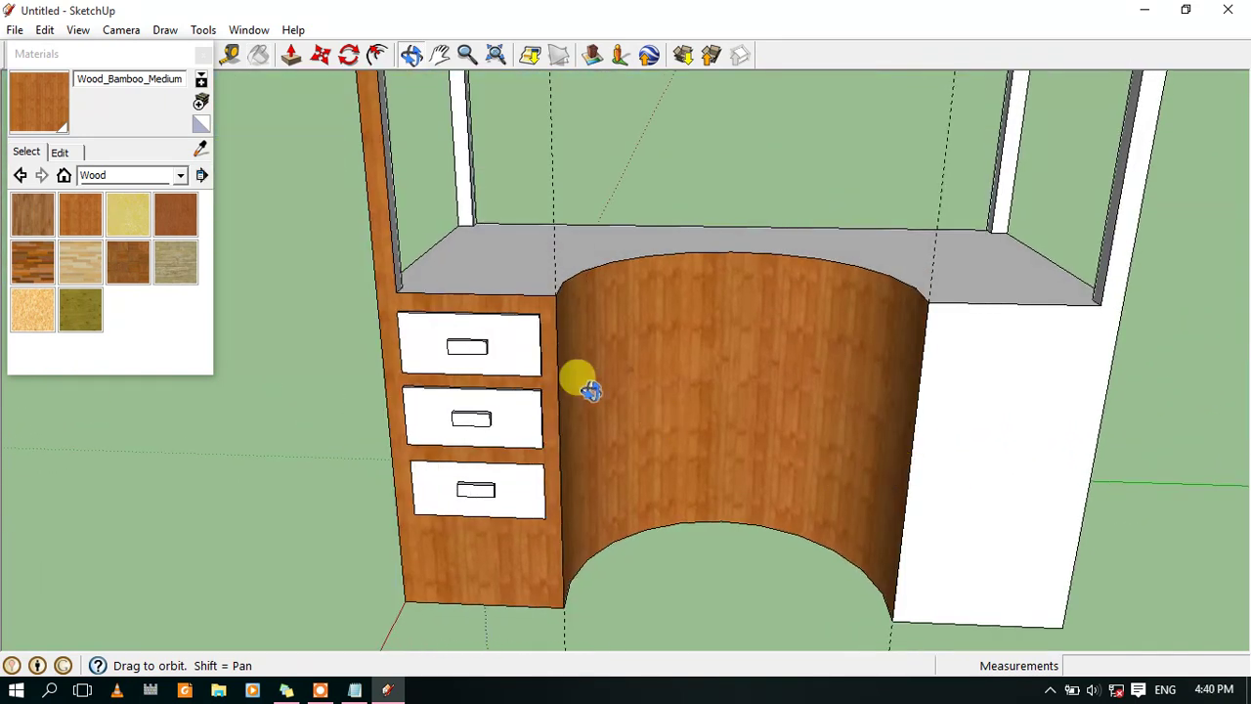
drag(149, 53, 146, 211)
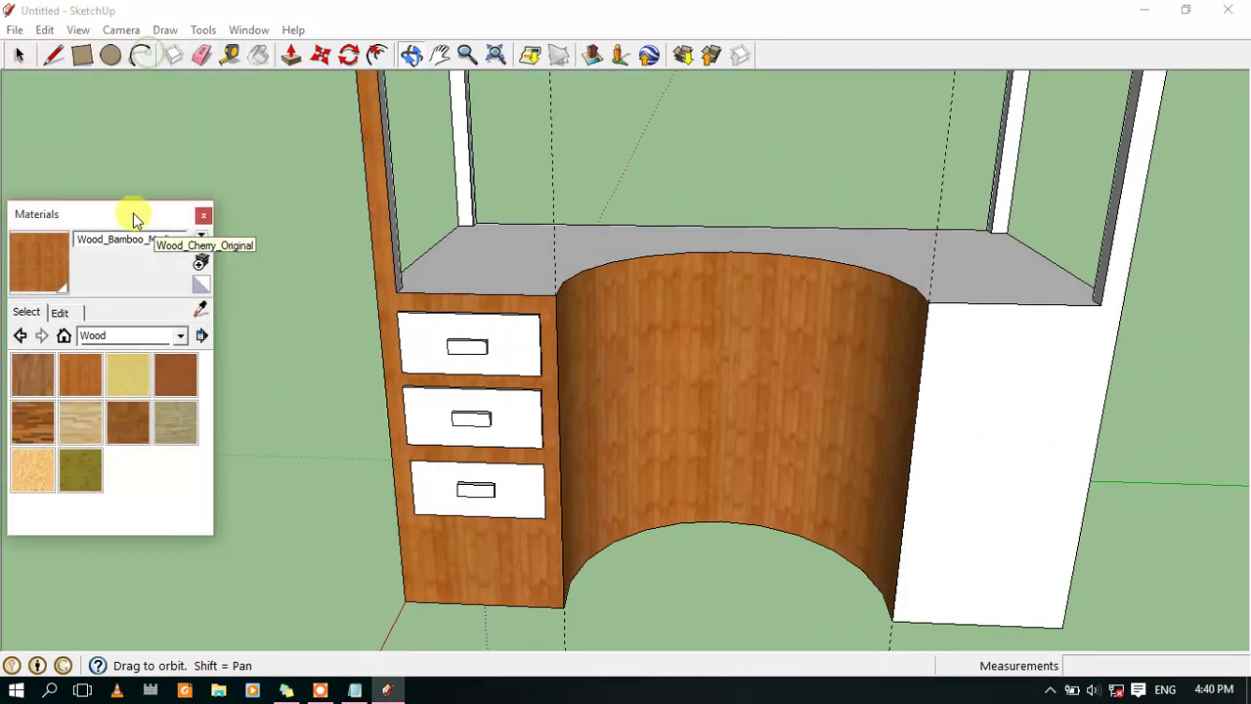
Copy the left cabinet's top drawer and place it on the right cabinet
click(20, 54)
click(502, 345)
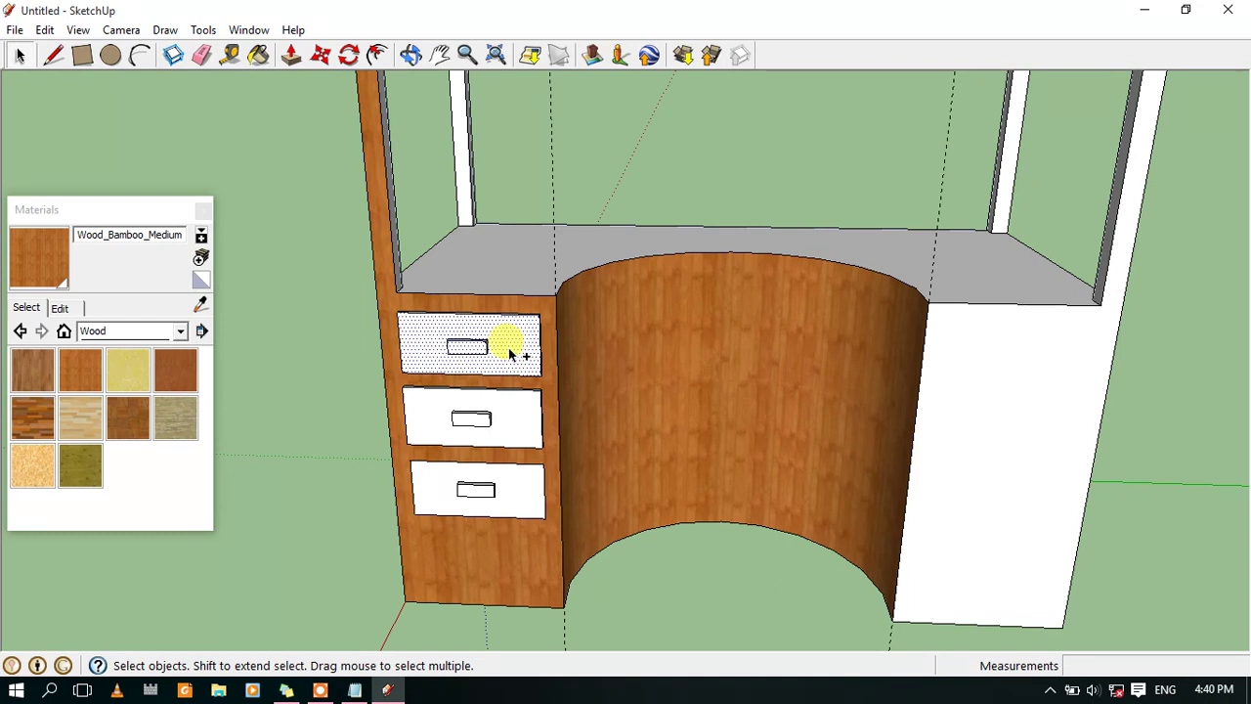
key(ctrl+c)
key(ctrl+v)
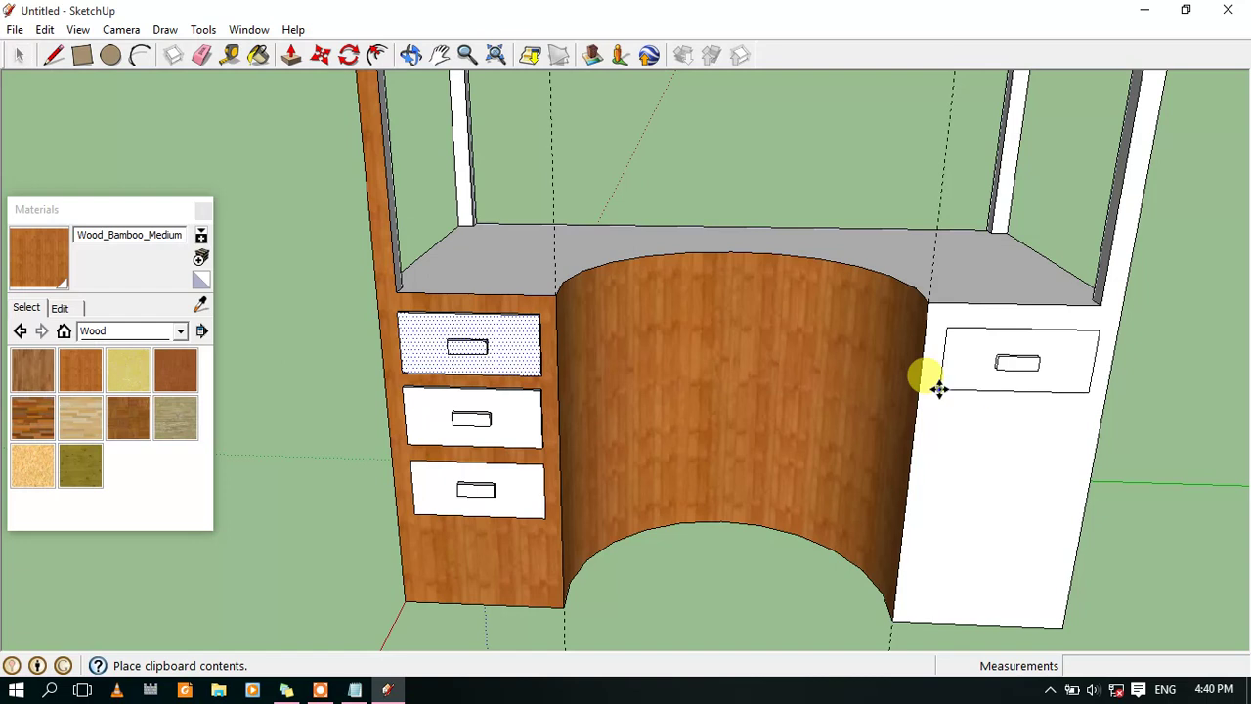
click(938, 389)
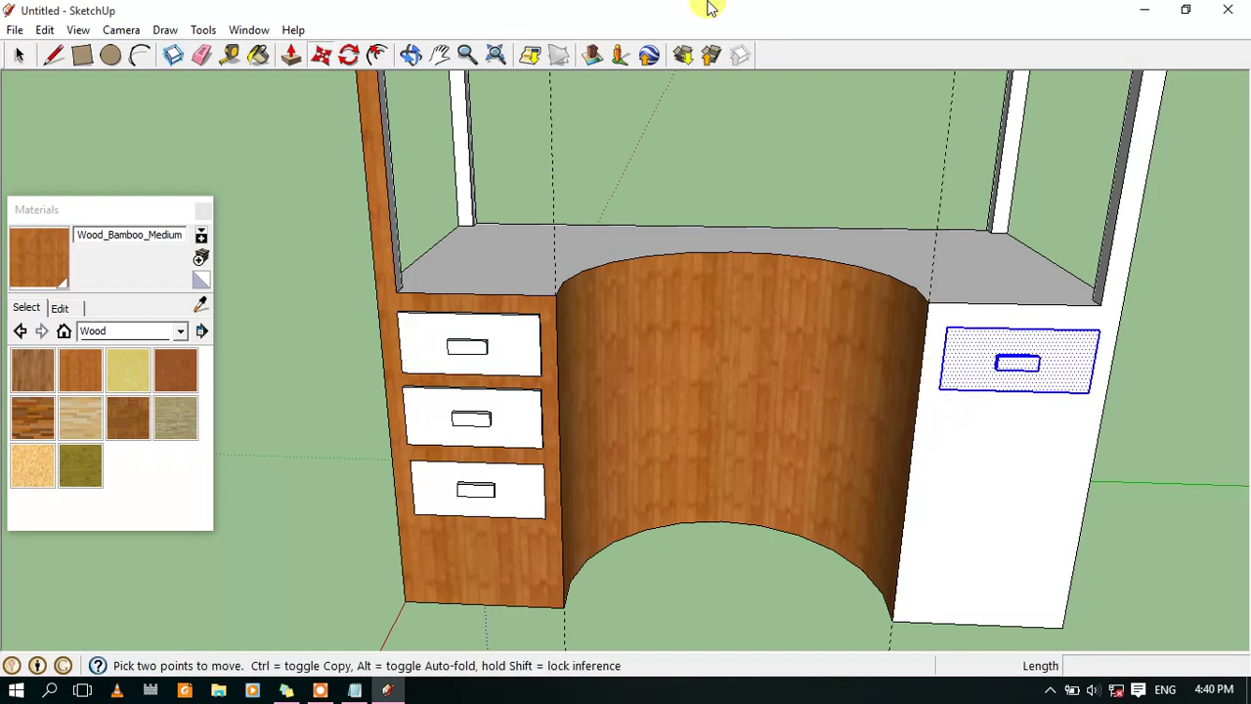
Paste two more drawer copies stacked below it on the right cabinet
click(444, 56)
mouse_move(1121, 551)
mouse_down()
mouse_move(935, 502)
mouse_move(759, 363)
mouse_up()
scroll(731, 323, up, 5)
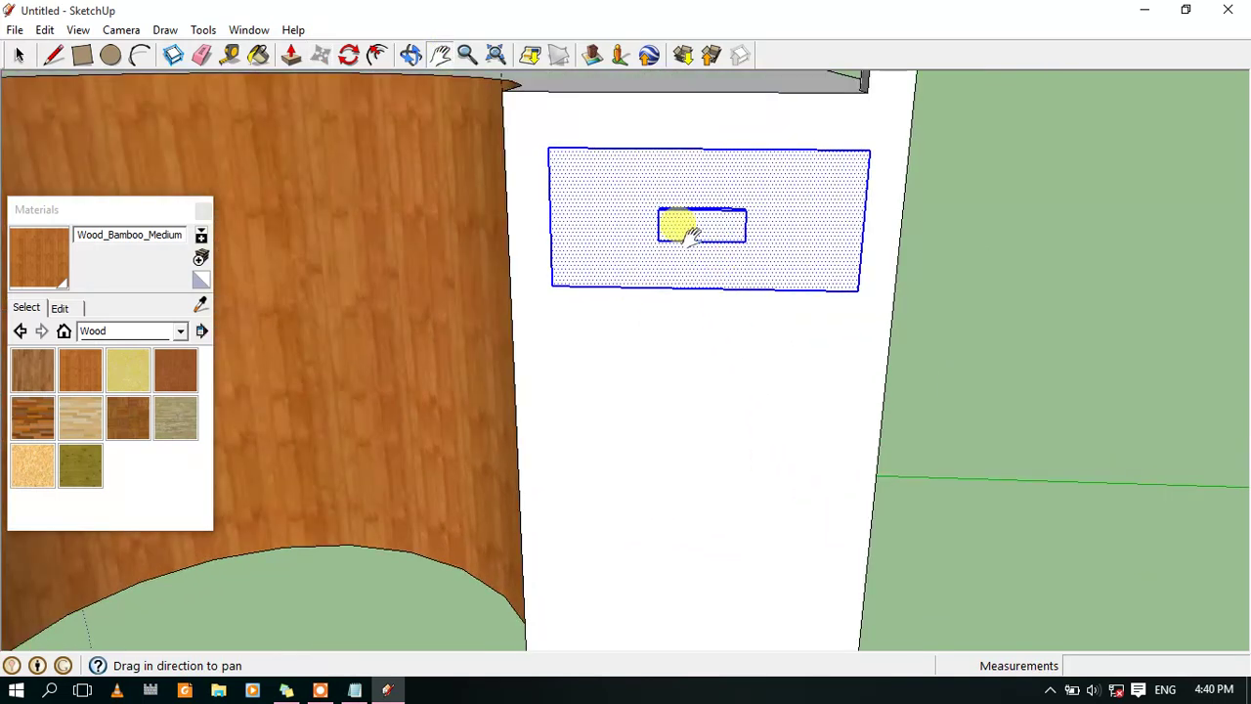
key(ctrl+v)
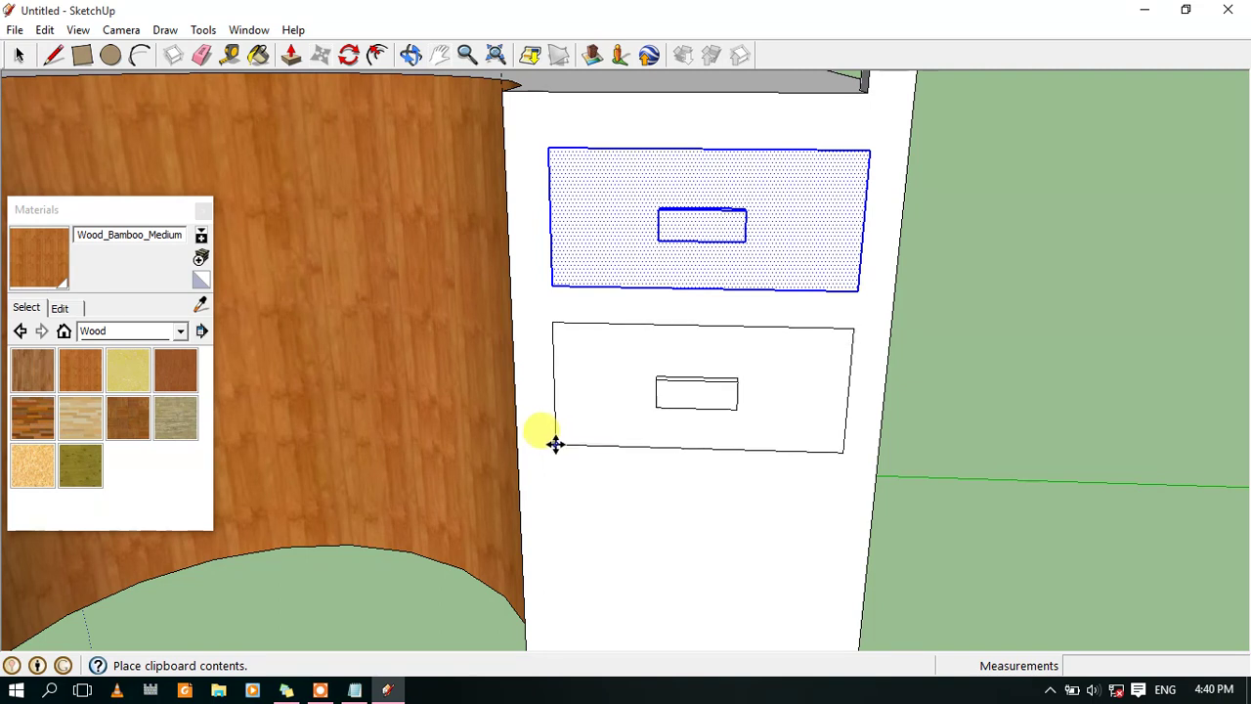
click(554, 444)
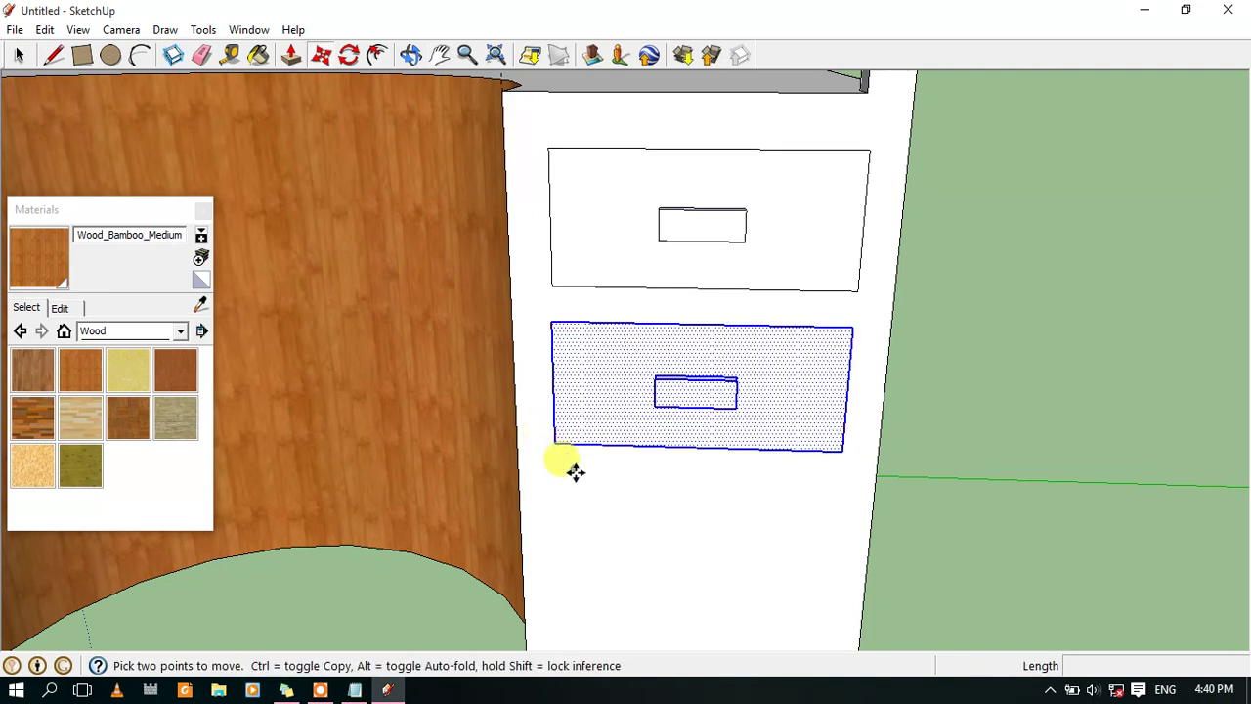
click(443, 56)
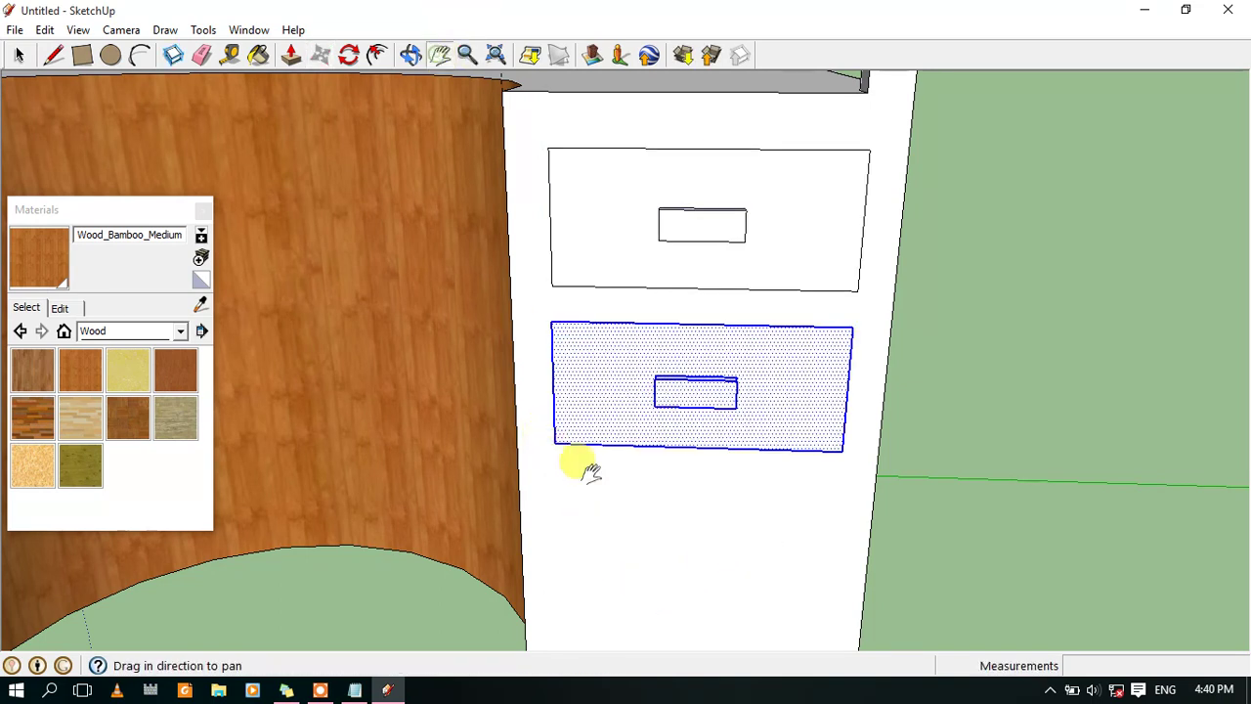
drag(634, 539, 656, 383)
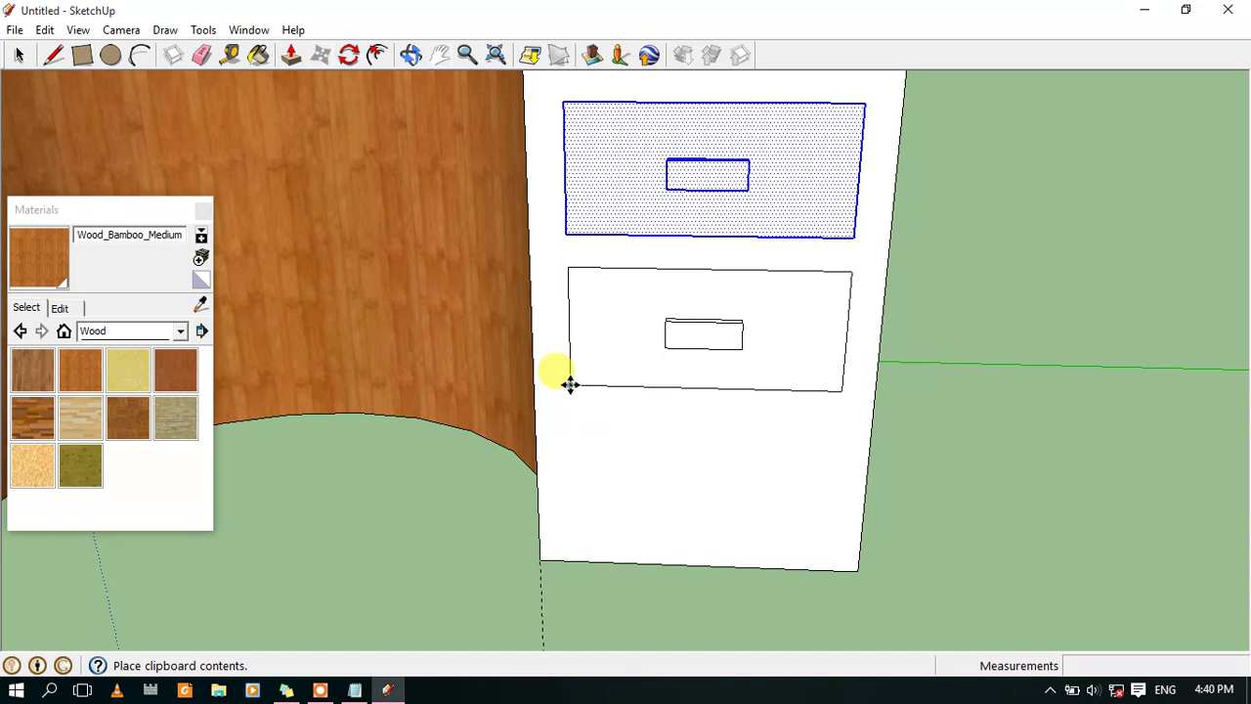
click(569, 384)
scroll(573, 355, down, 3)
scroll(531, 293, down, 2)
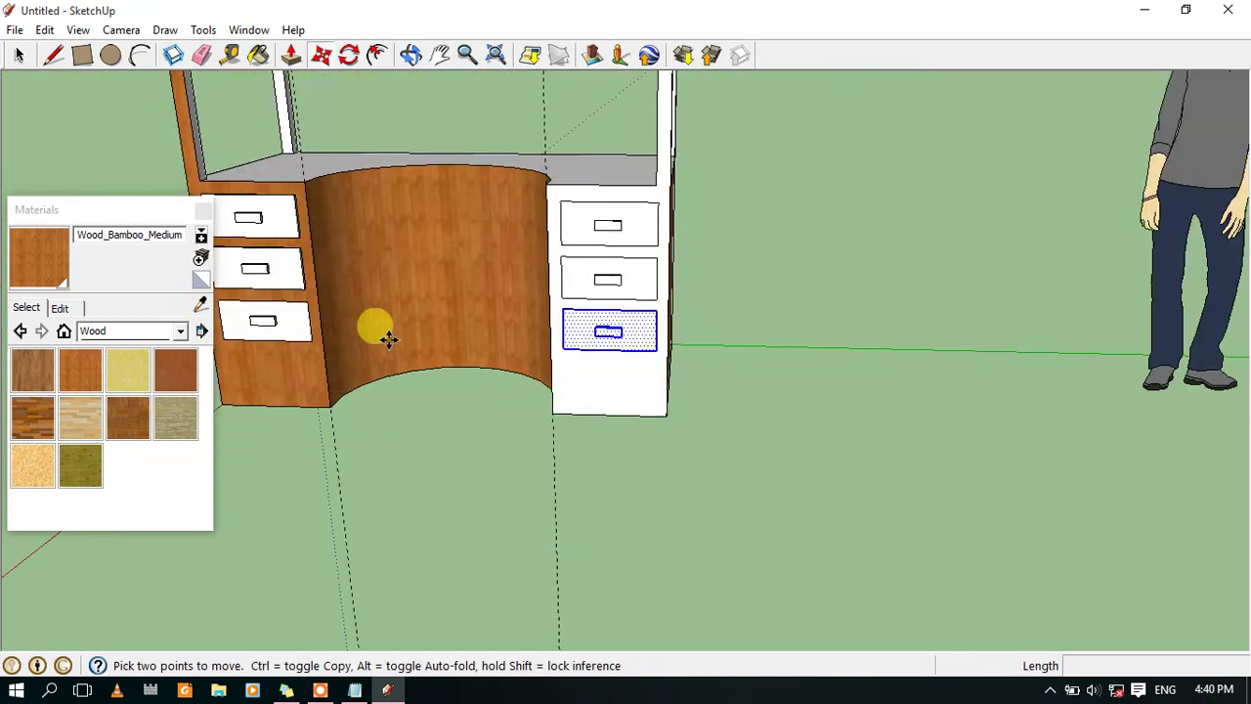
Paint the right drawer cabinet with Wood_Bamboo_Medium
click(80, 369)
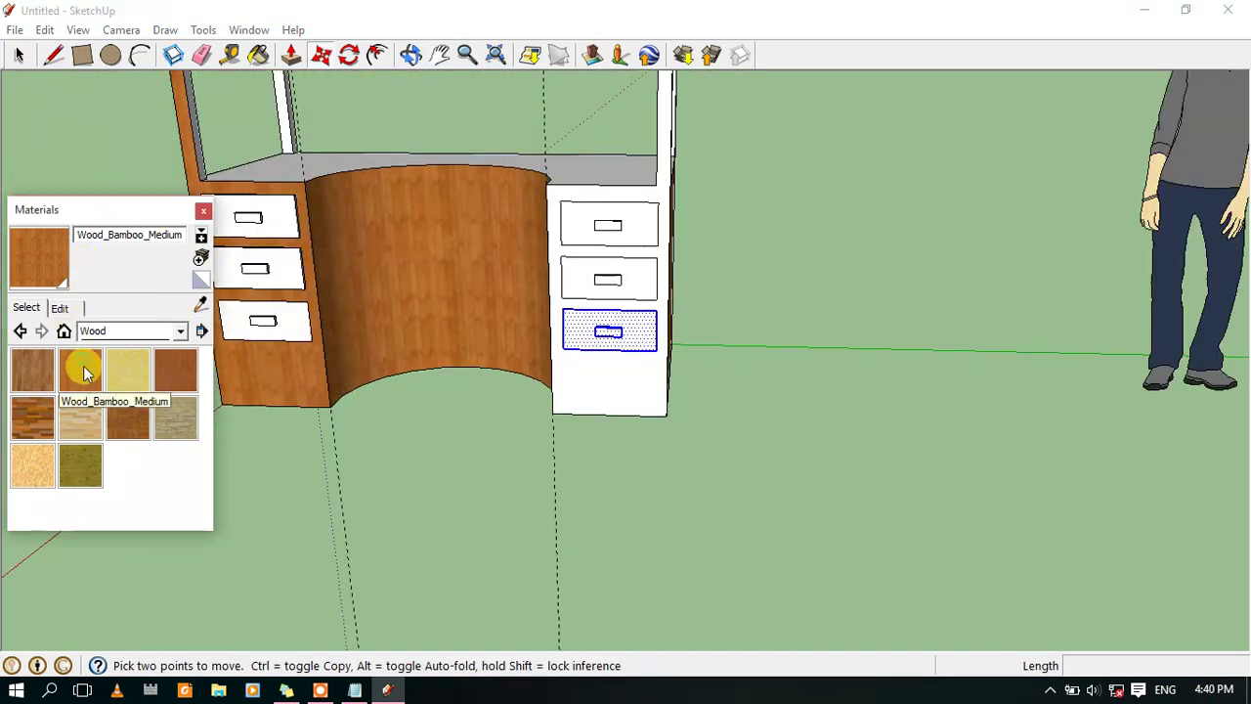
click(609, 368)
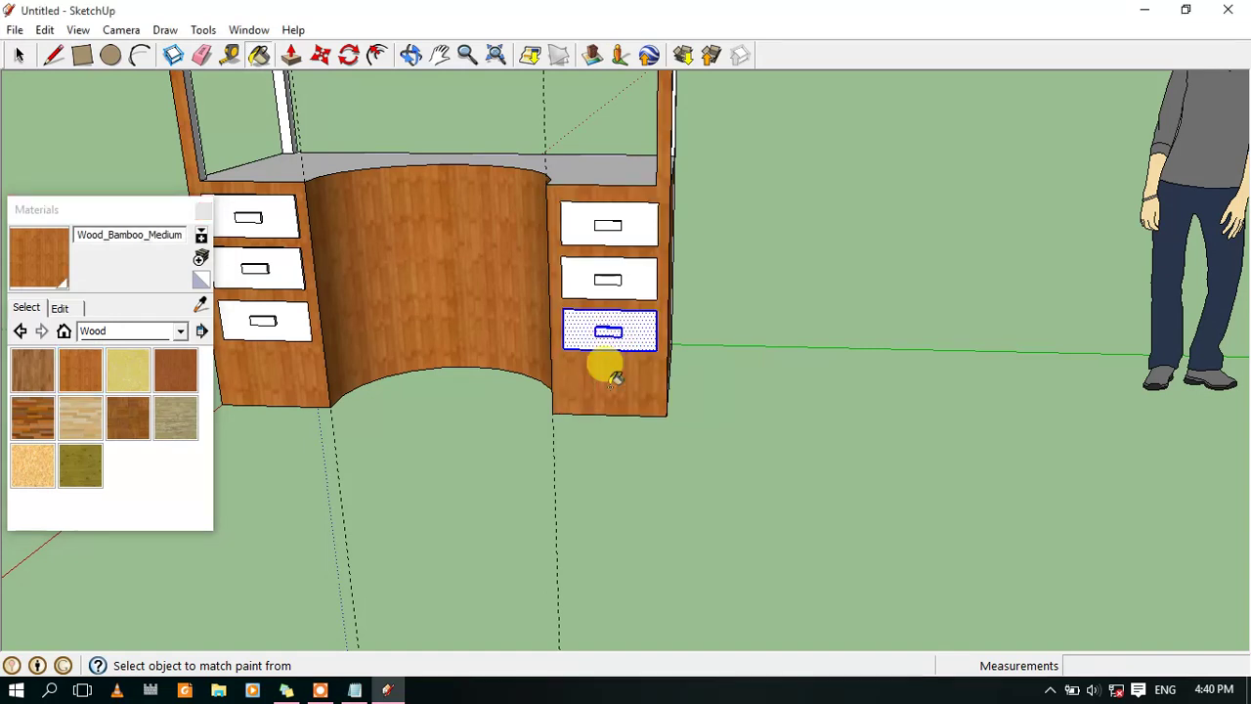
scroll(538, 195, down, 2)
scroll(540, 199, up, 1)
scroll(684, 203, up, 2)
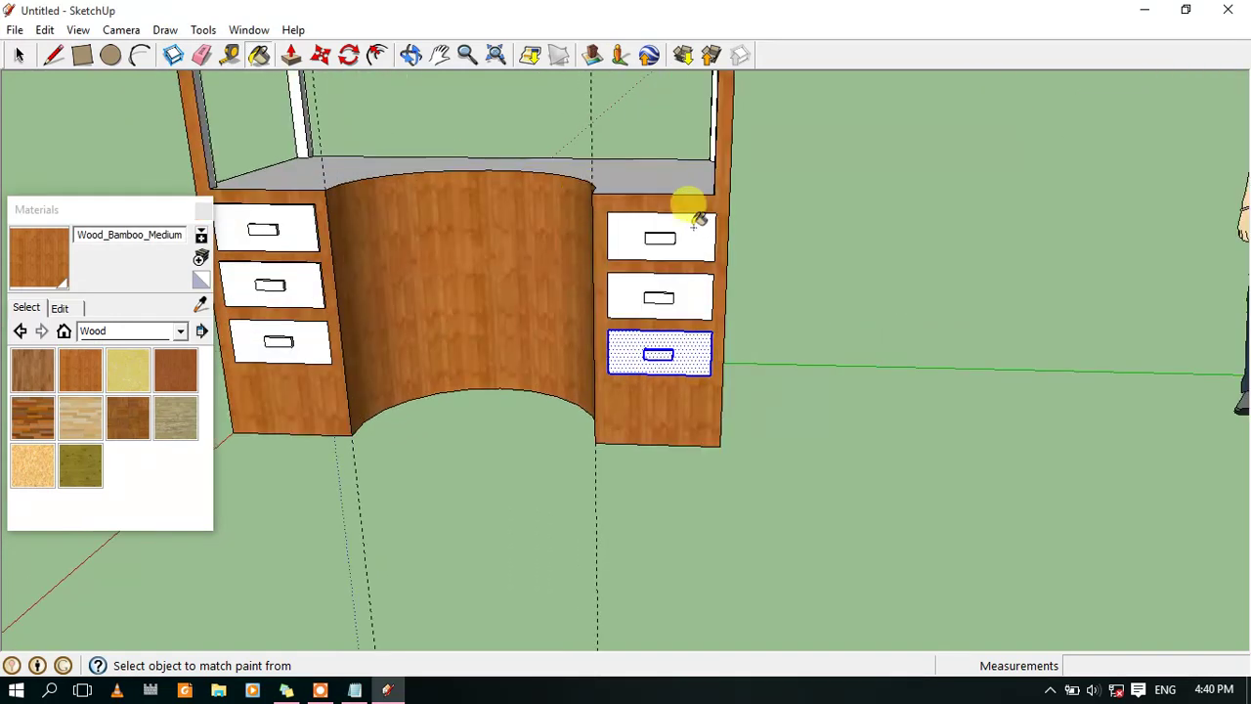
scroll(508, 223, up, 2)
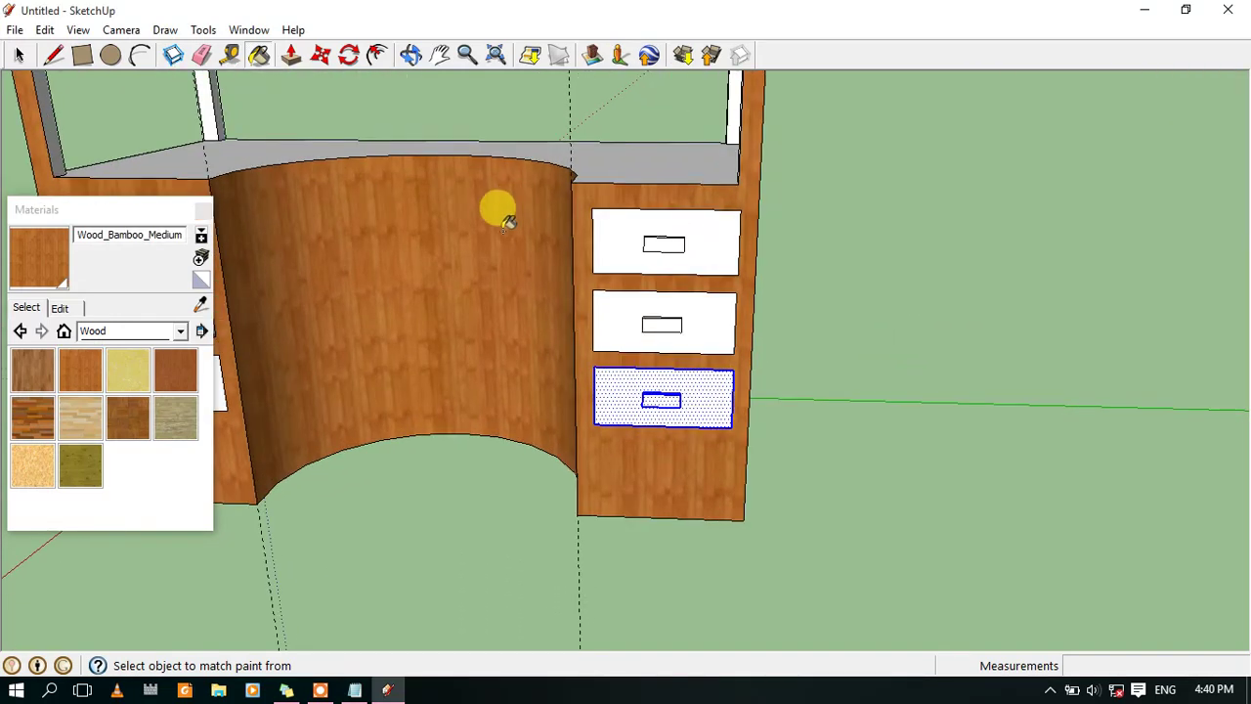
Paint the right cabinet's top, middle and bottom drawer handles with Wood_OSB
click(32, 465)
click(663, 243)
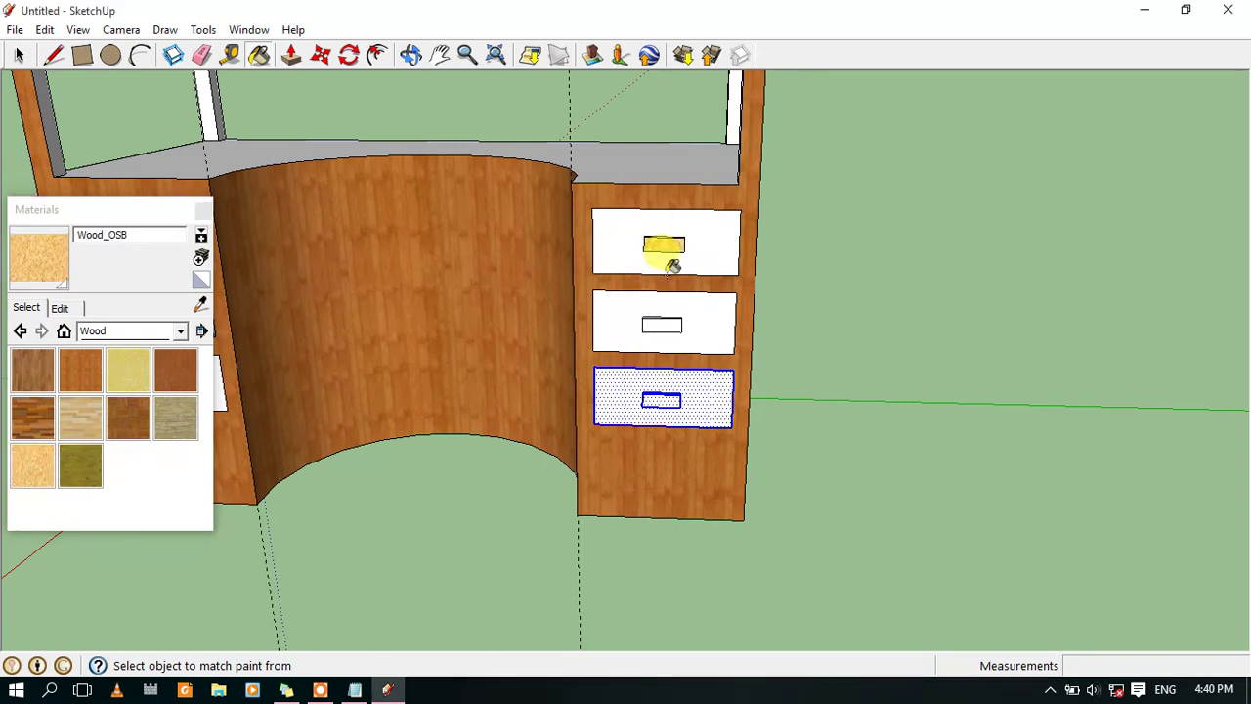
click(666, 391)
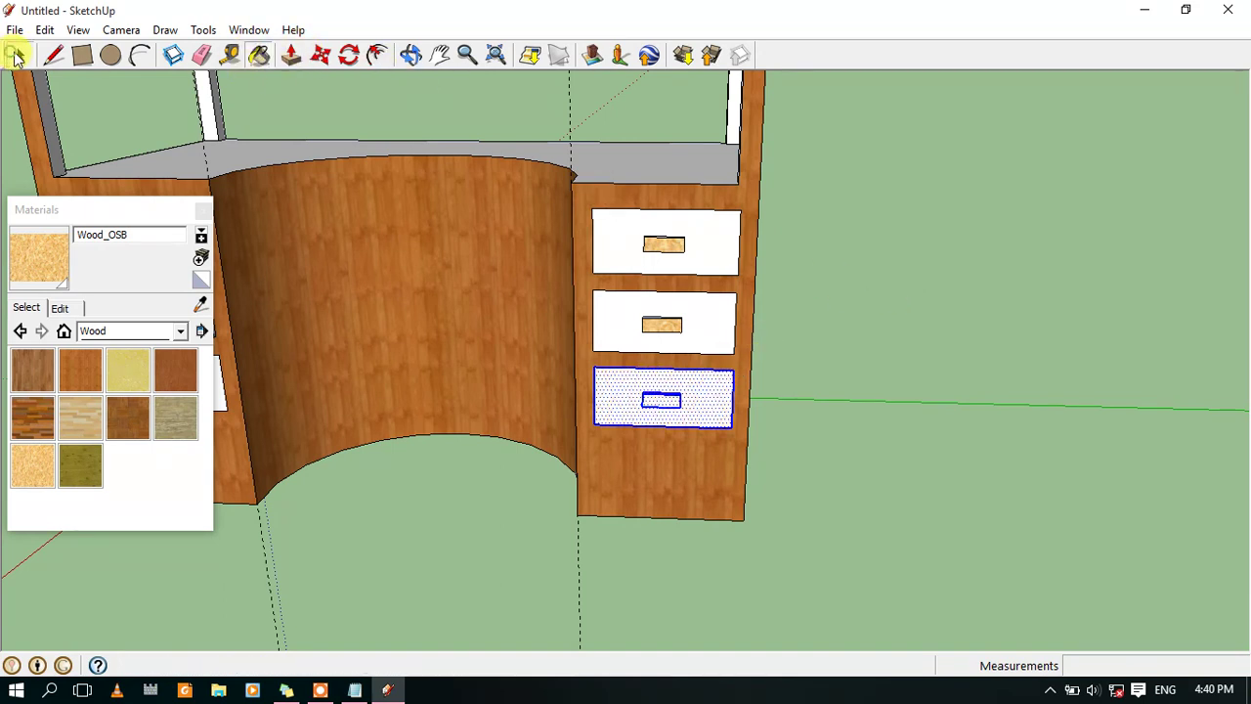
click(15, 57)
click(826, 363)
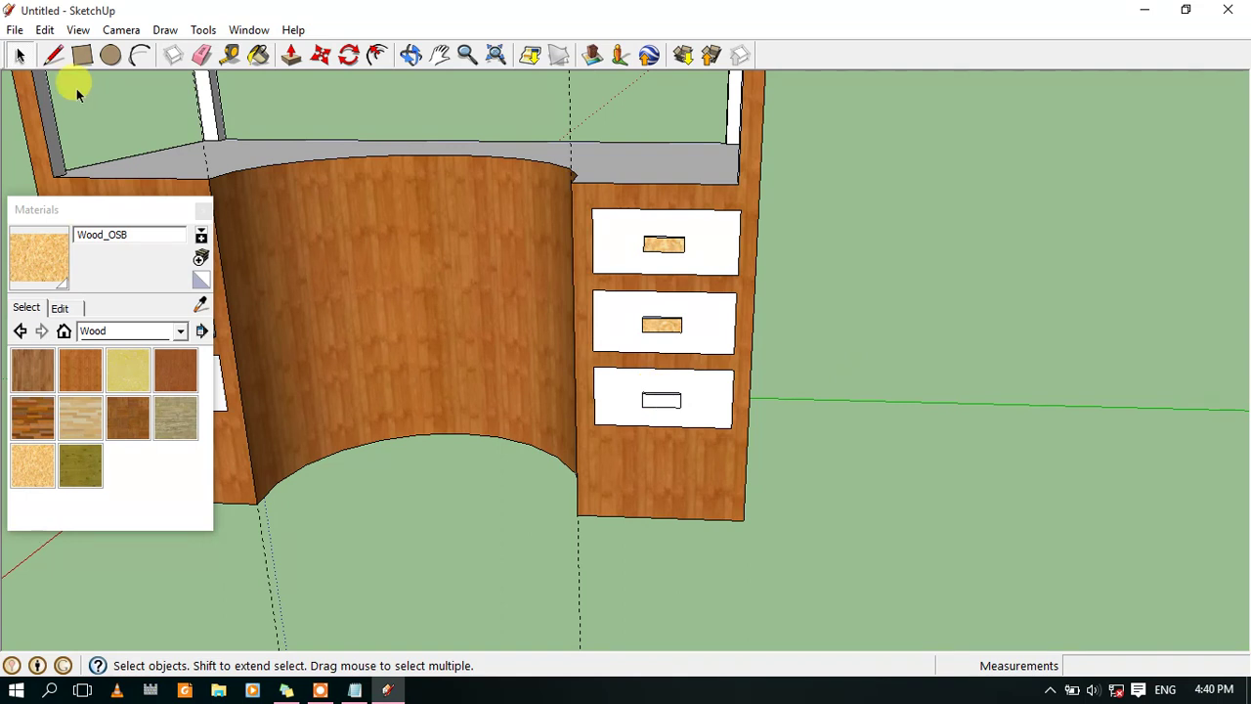
click(32, 465)
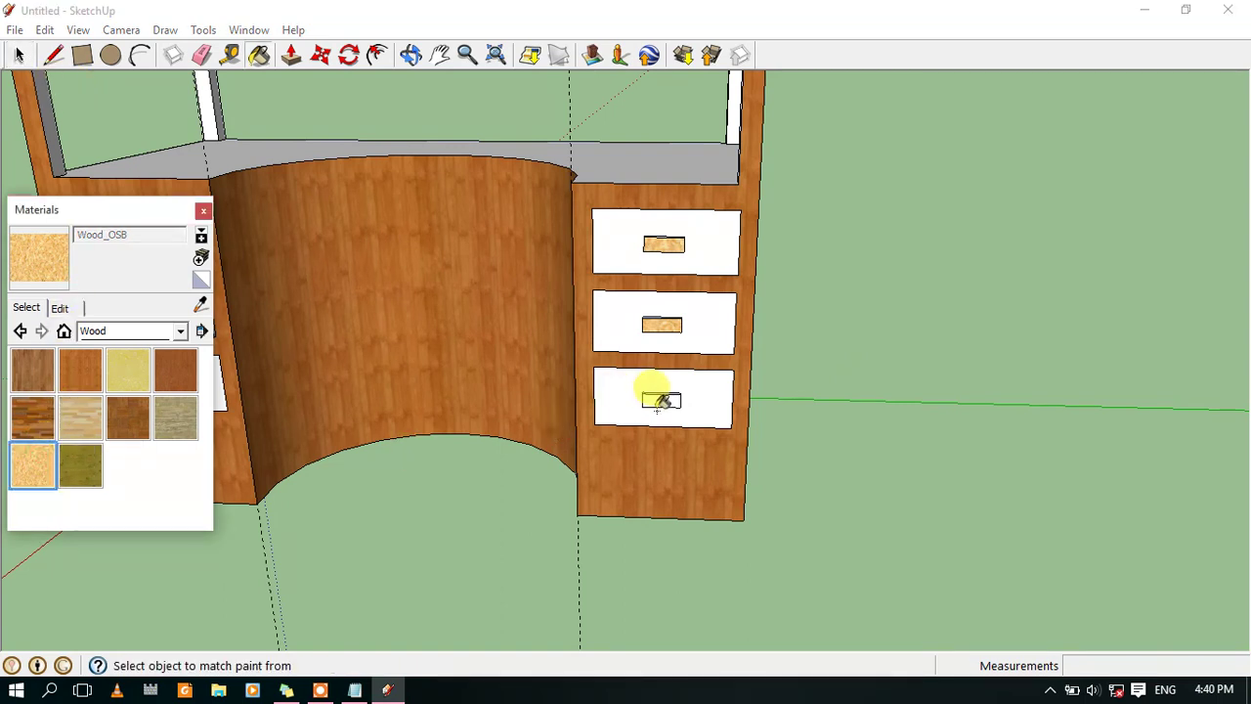
click(660, 398)
scroll(405, 249, down, 1)
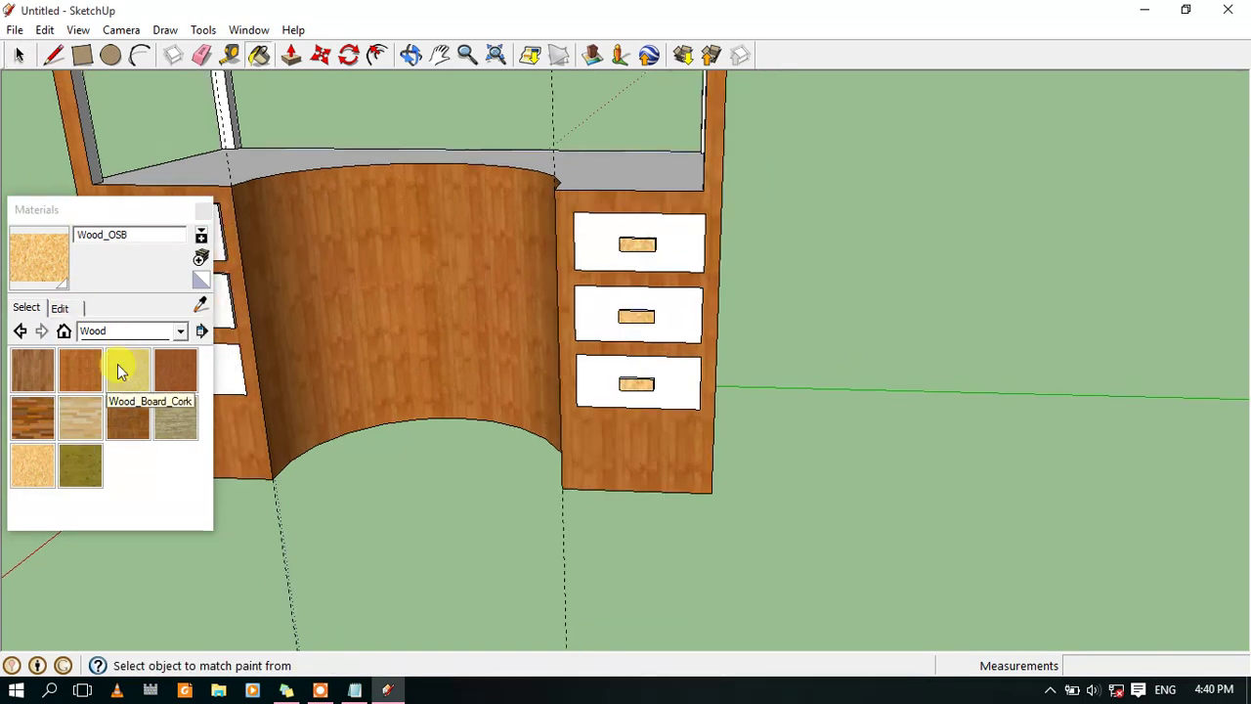
scroll(437, 299, down, 3)
Paint the top and middle drawer handles of the second stack Wood_OSB
click(439, 57)
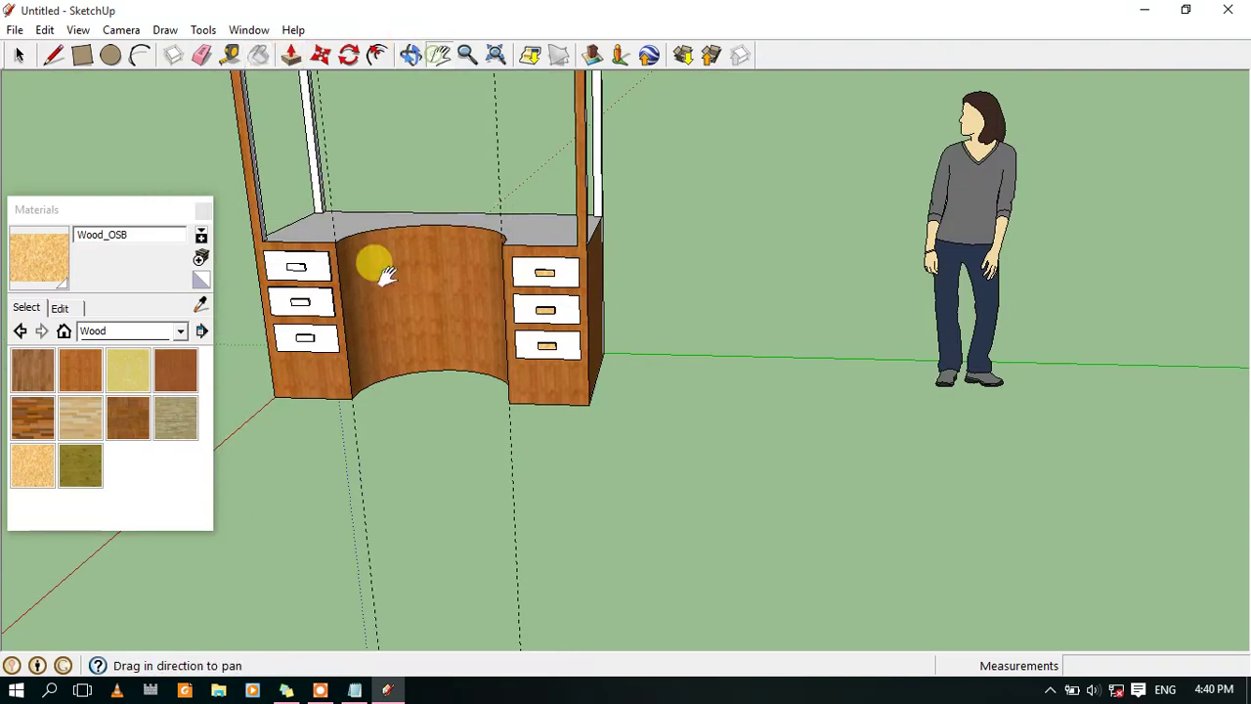
drag(377, 264, 740, 335)
scroll(720, 348, up, 4)
scroll(692, 342, up, 1)
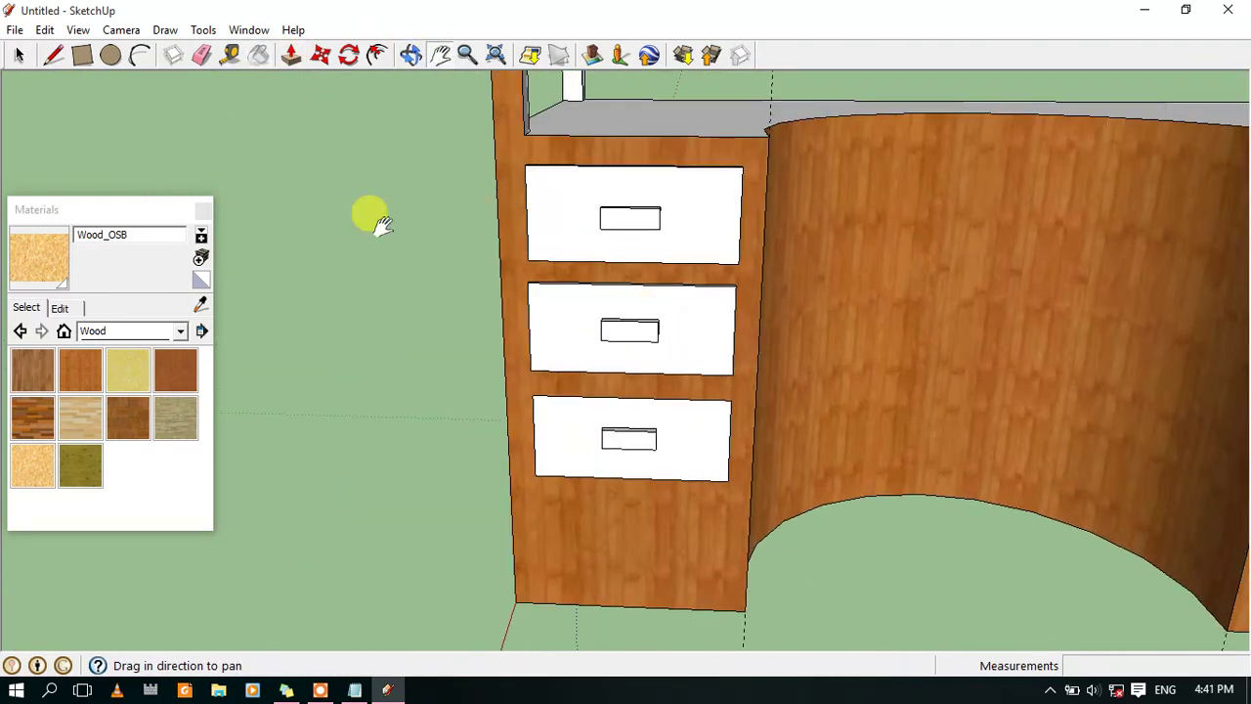
click(32, 465)
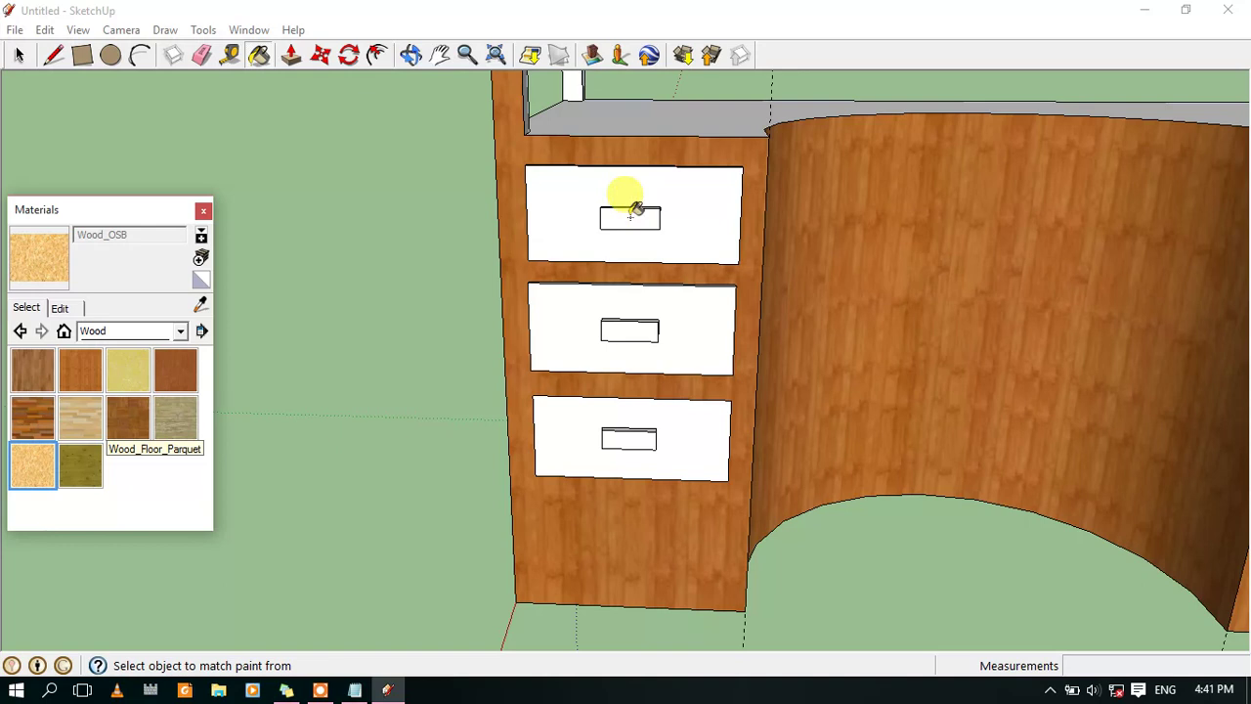
click(630, 217)
click(630, 332)
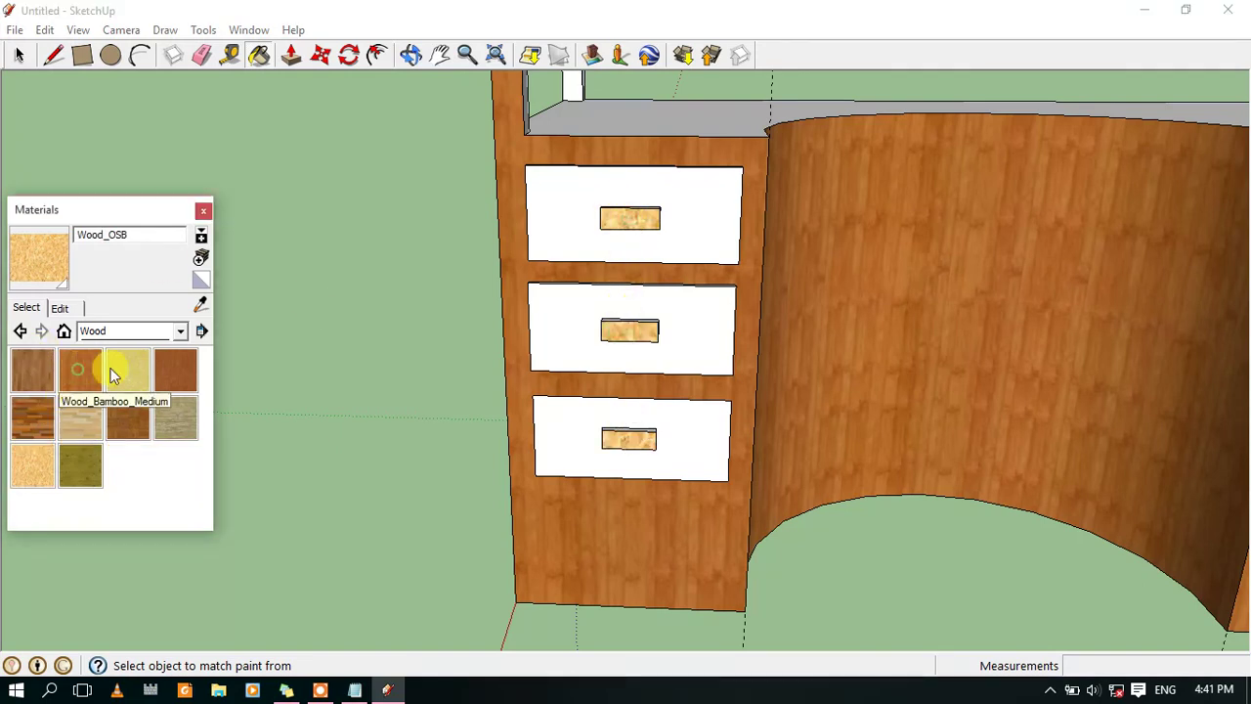
Paint this stack's three drawer fronts, settling on Wood_Floor_Light after trying other woods
click(80, 369)
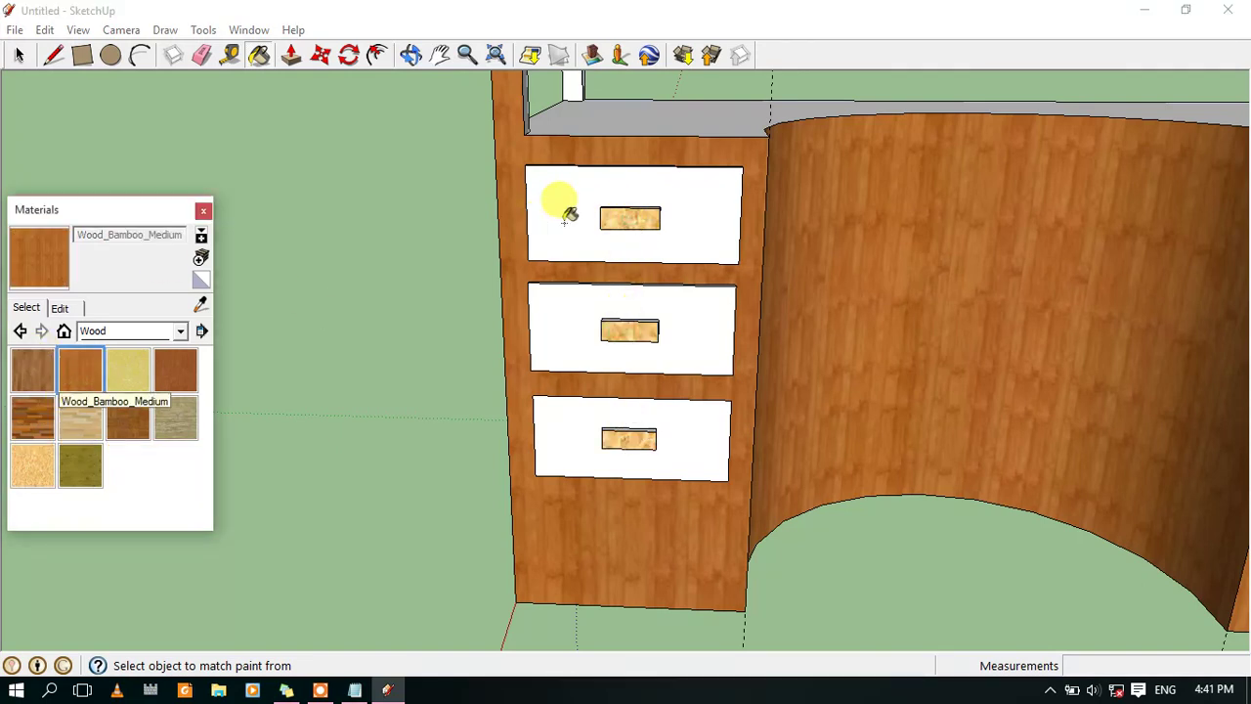
click(179, 420)
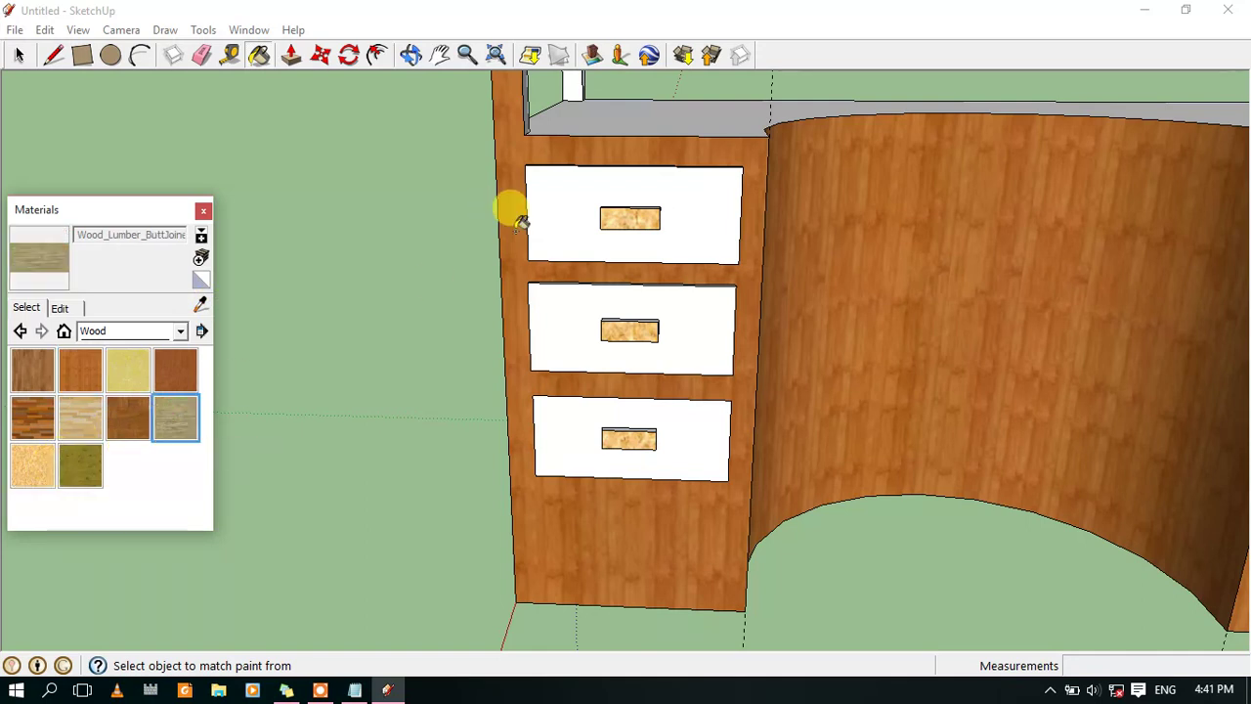
click(572, 217)
click(571, 331)
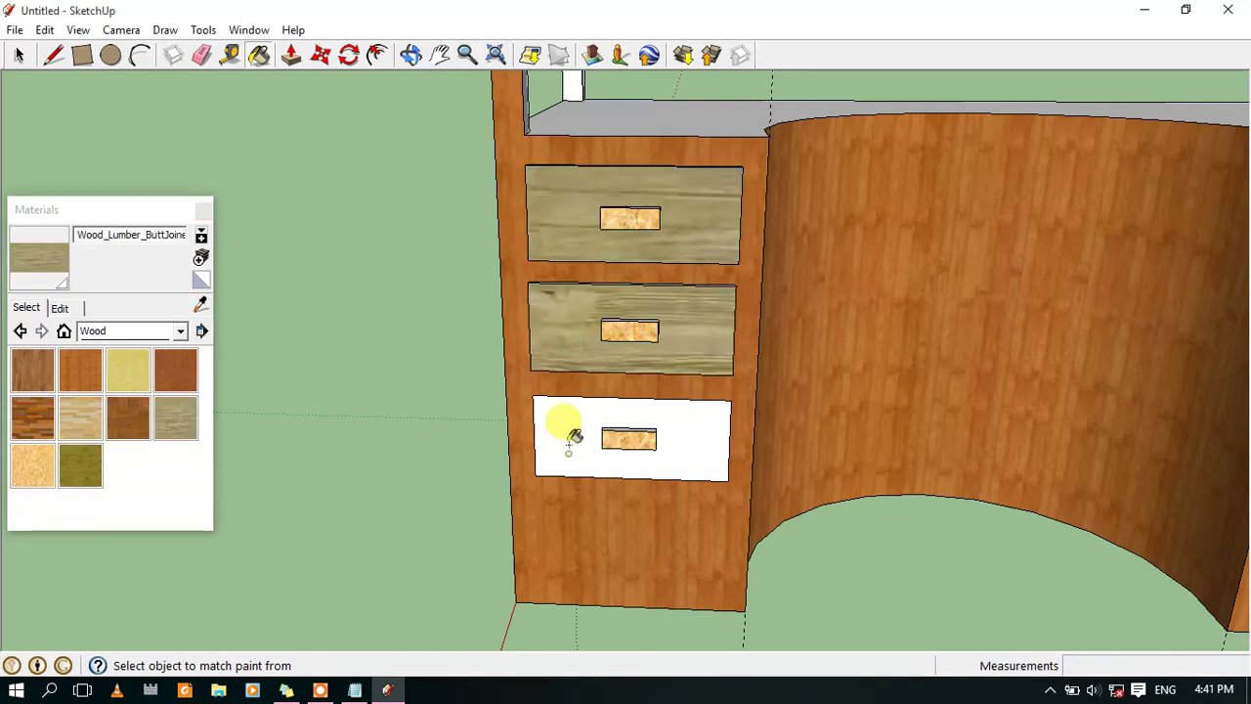
click(572, 438)
click(80, 418)
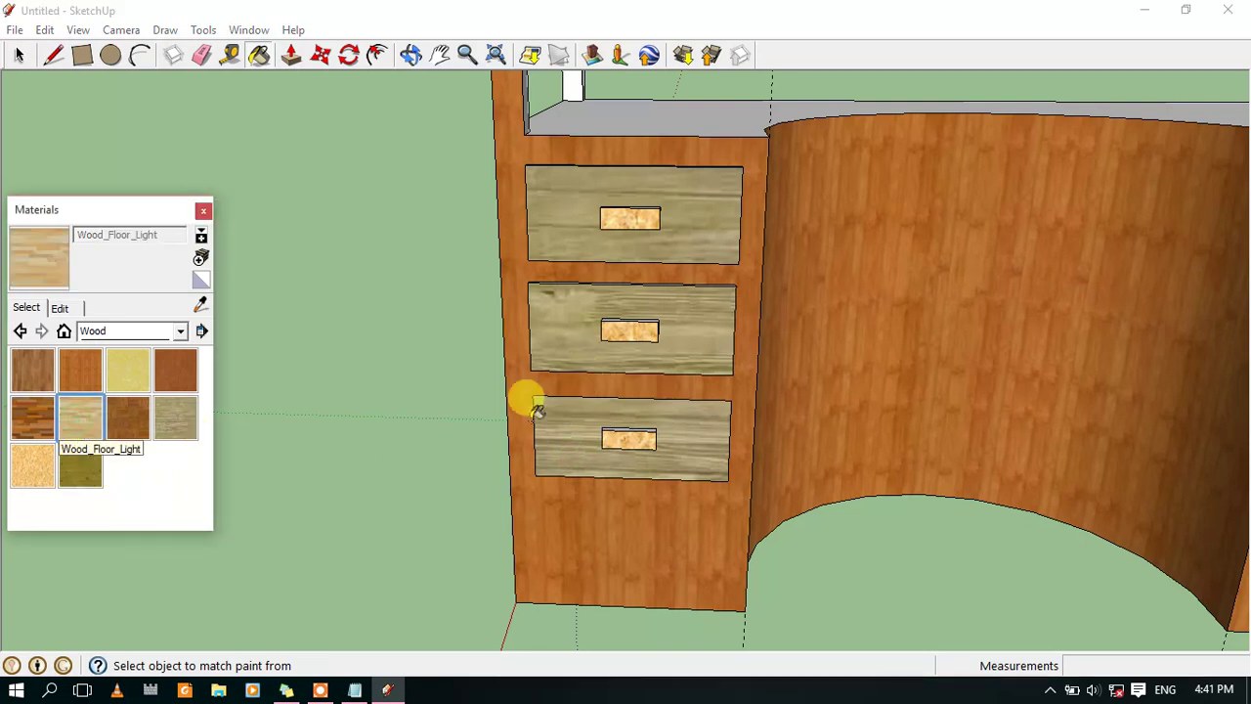
click(558, 430)
click(569, 322)
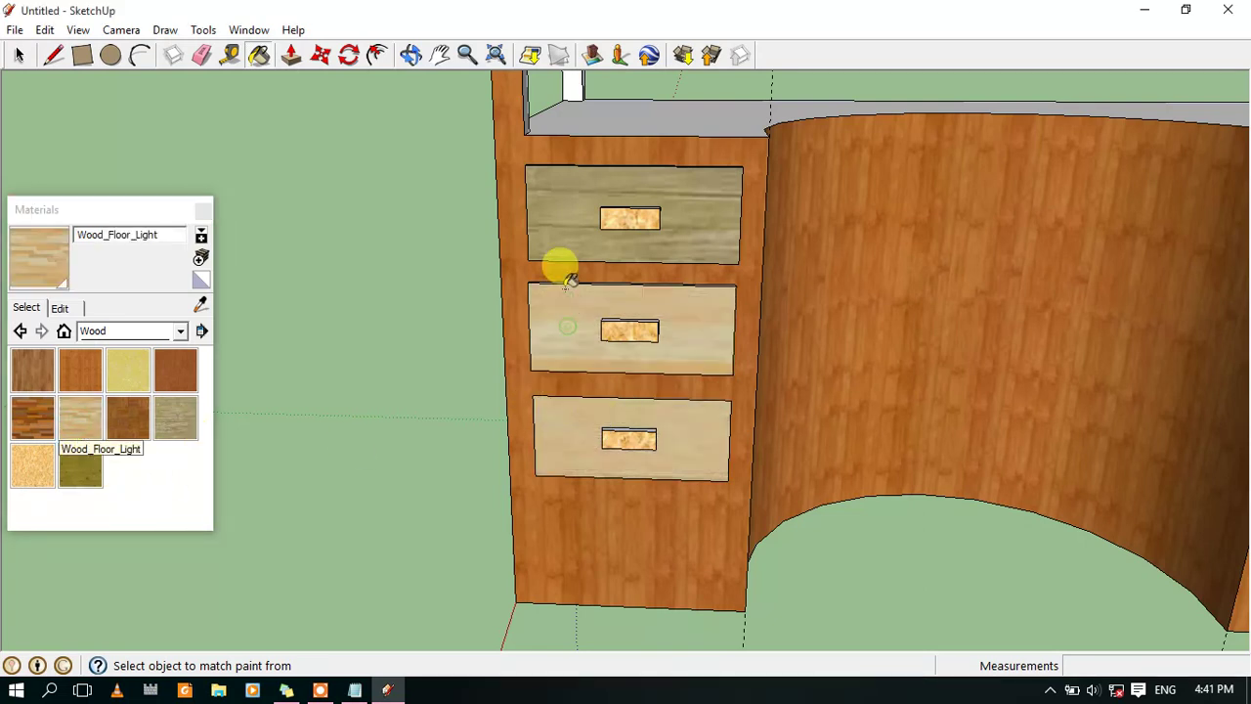
click(558, 201)
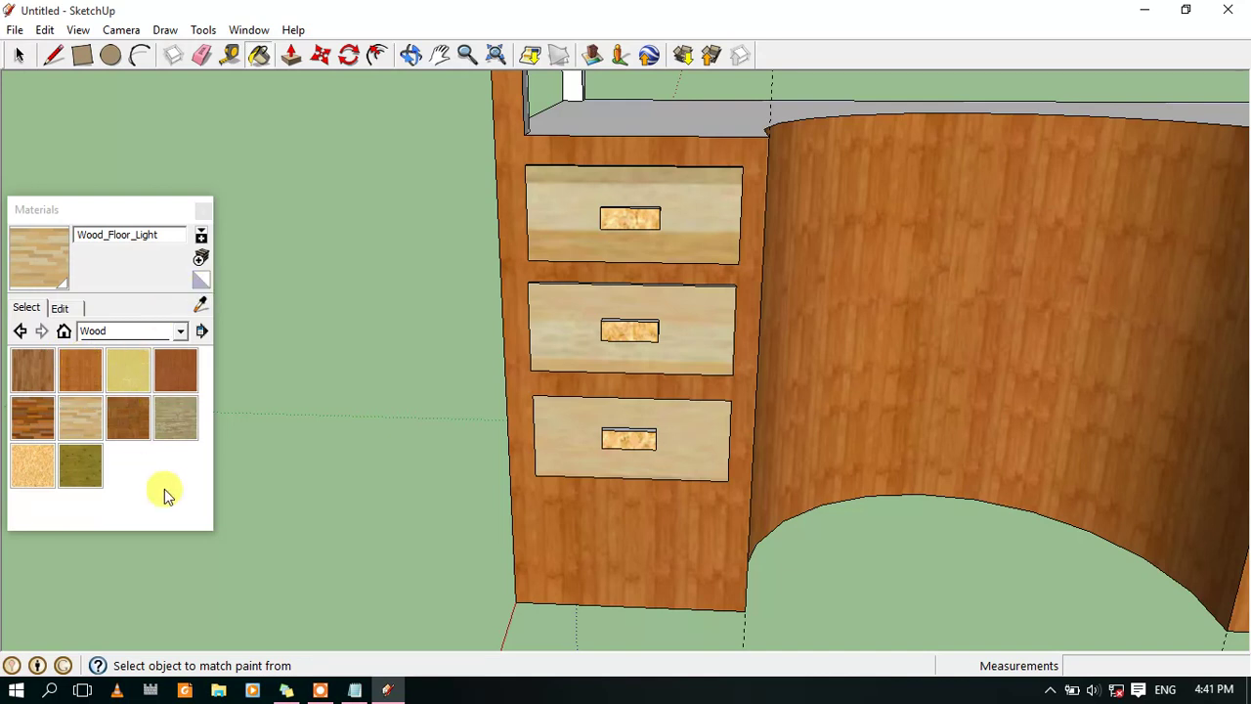
Paint the other stack's top, middle and bottom drawer fronts Wood_Floor_Light
middle_drag(558, 362, 1119, 382)
scroll(1120, 382, up, 3)
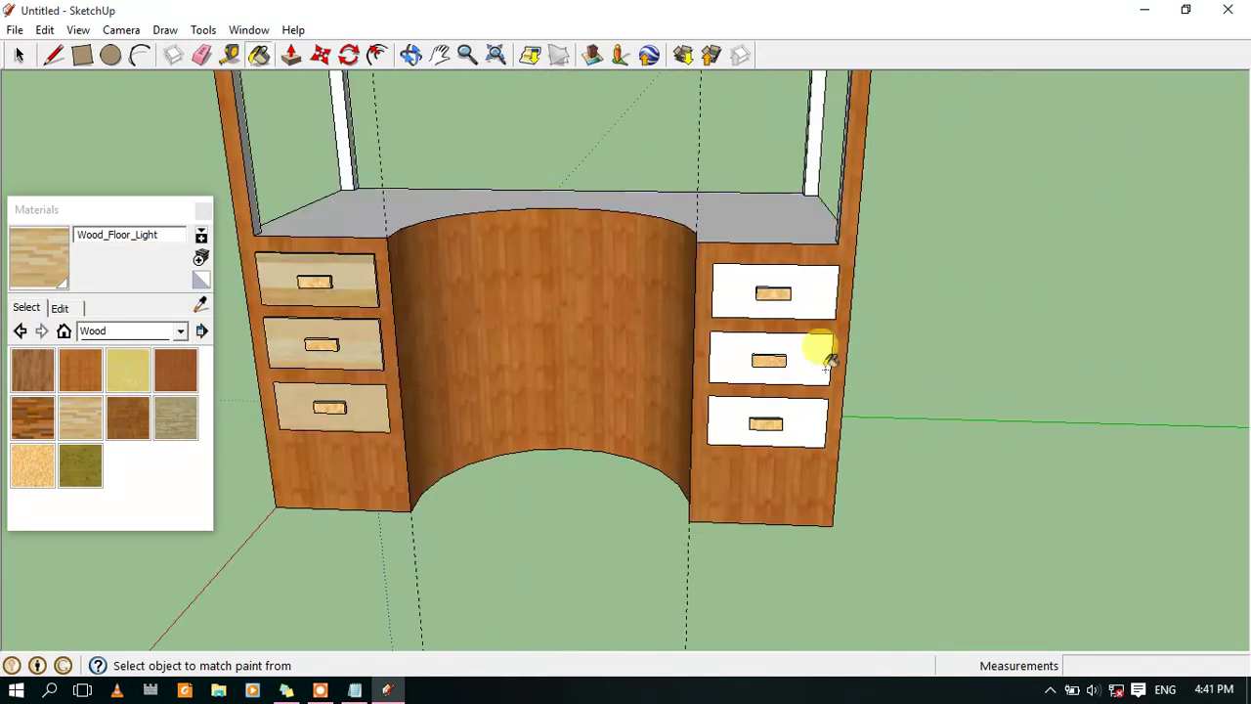
scroll(828, 361, up, 2)
click(800, 240)
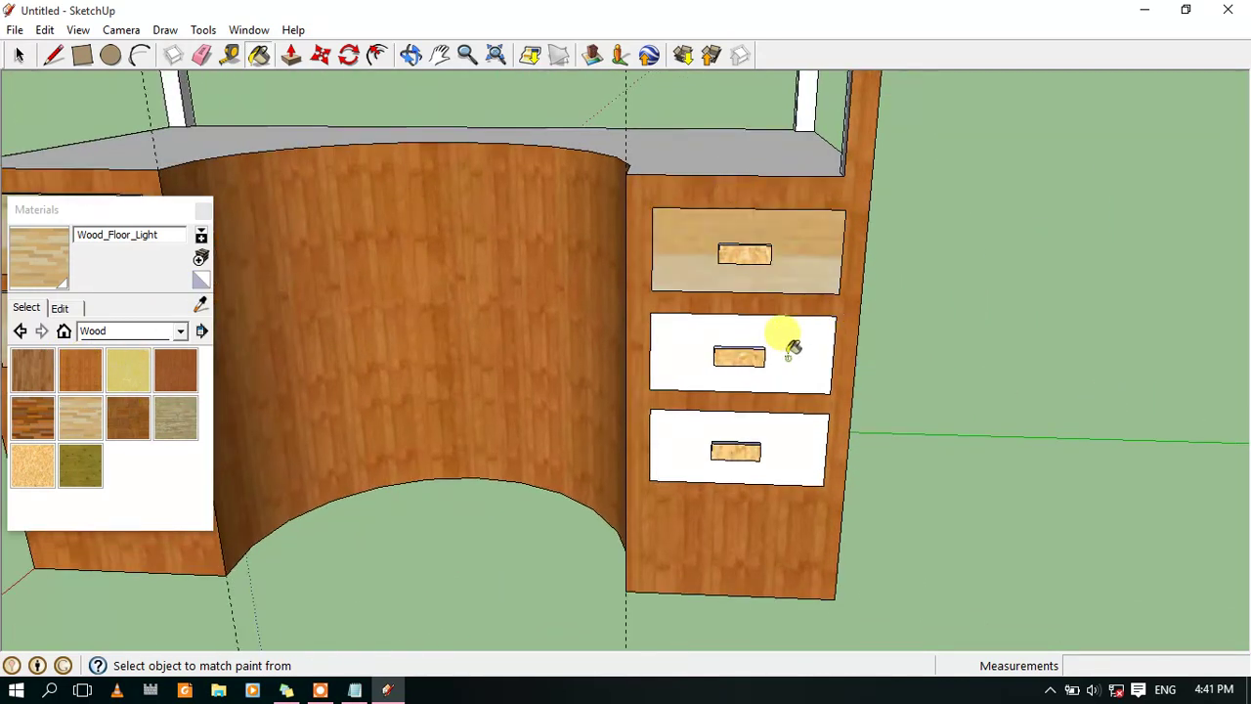
click(792, 349)
click(753, 442)
scroll(587, 420, down, 5)
scroll(502, 405, down, 2)
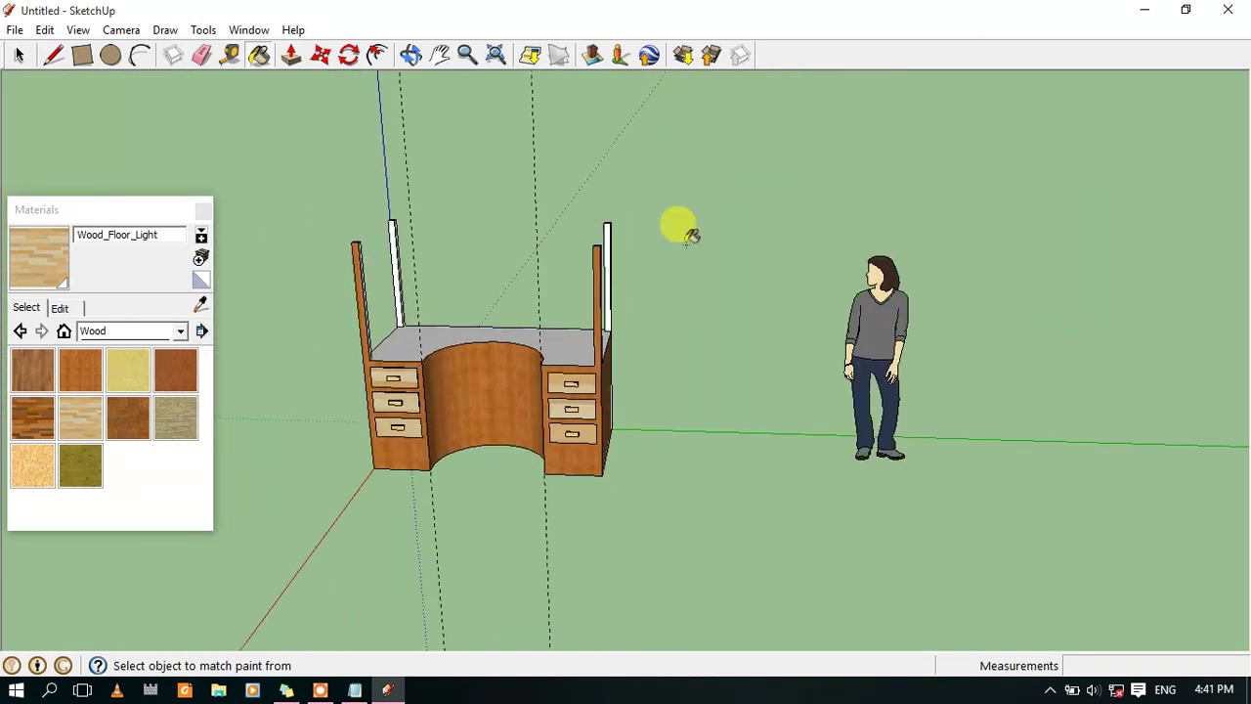
click(410, 55)
Zoom in on the left corner post and draw a line across it near the top
mouse_move(664, 338)
mouse_down()
mouse_move(126, 338)
mouse_move(838, 399)
mouse_move(382, 362)
mouse_move(567, 489)
mouse_move(893, 497)
mouse_move(505, 435)
mouse_move(907, 369)
mouse_move(446, 355)
mouse_move(830, 453)
mouse_move(811, 390)
mouse_up()
scroll(596, 303, up, 3)
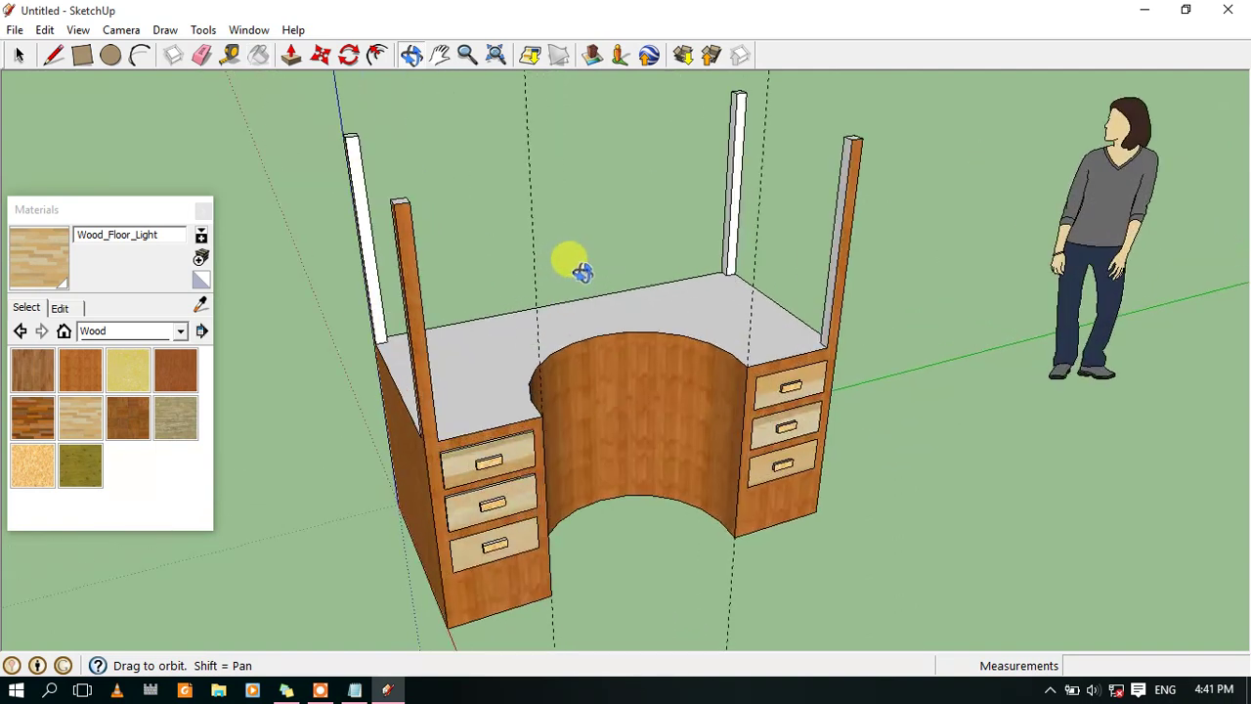
scroll(527, 235, up, 2)
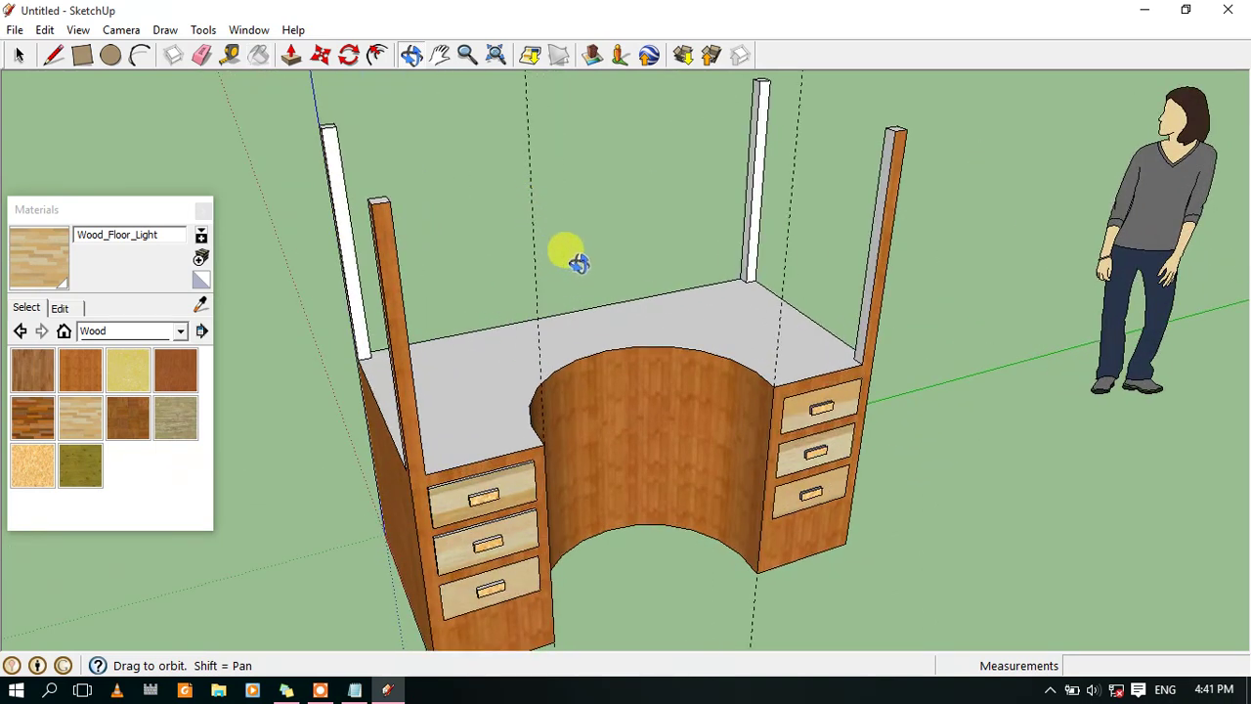
scroll(552, 249, up, 1)
scroll(469, 201, down, 2)
scroll(391, 146, up, 3)
scroll(411, 245, up, 3)
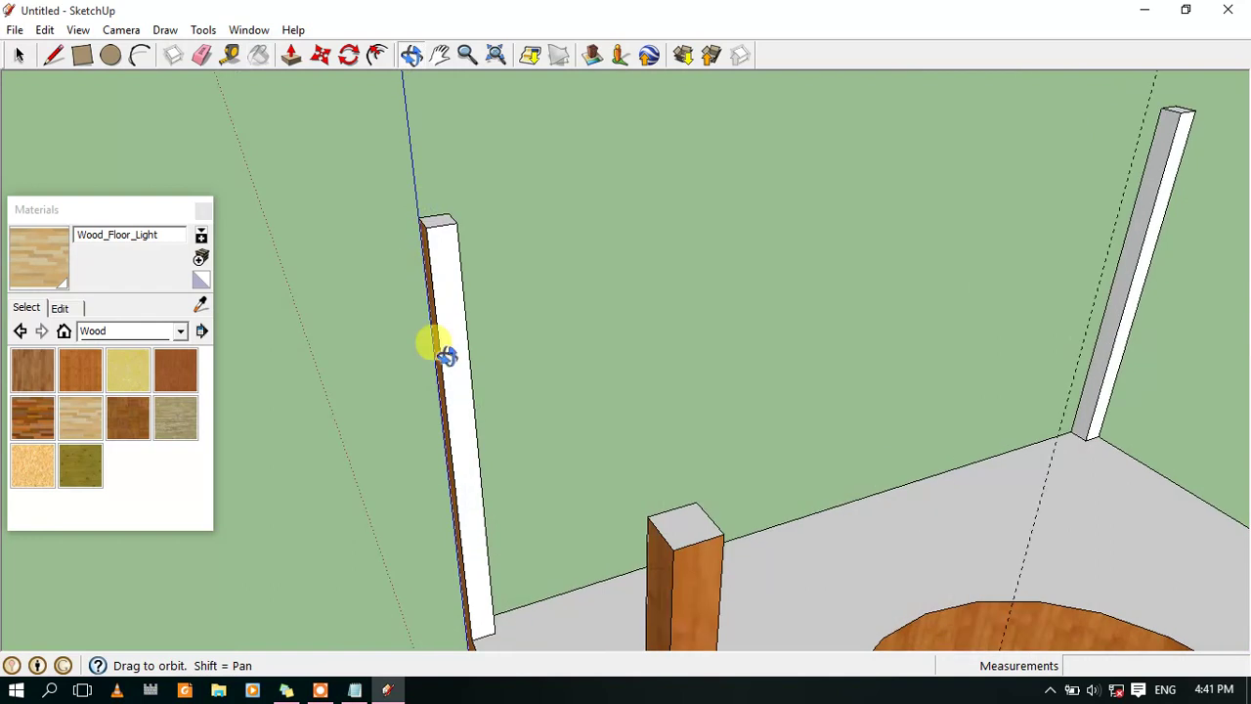
scroll(430, 322, up, 2)
scroll(355, 100, up, 1)
scroll(411, 119, up, 1)
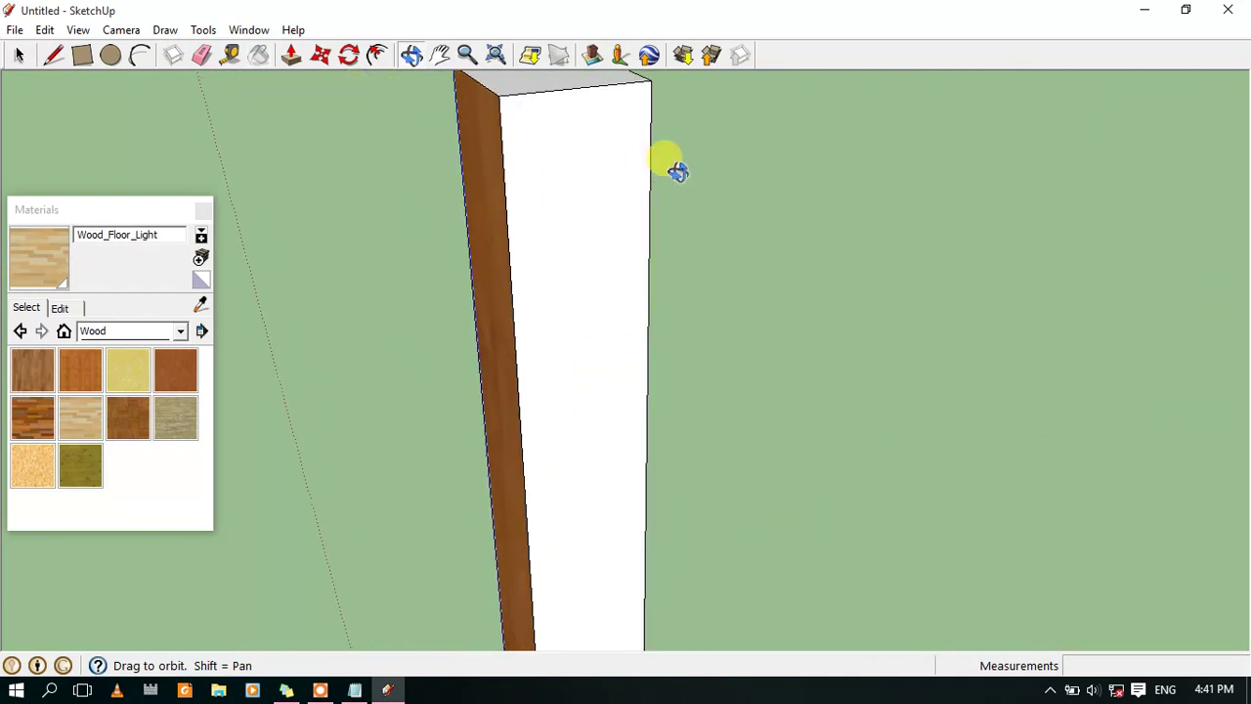
click(439, 56)
drag(773, 213, 721, 427)
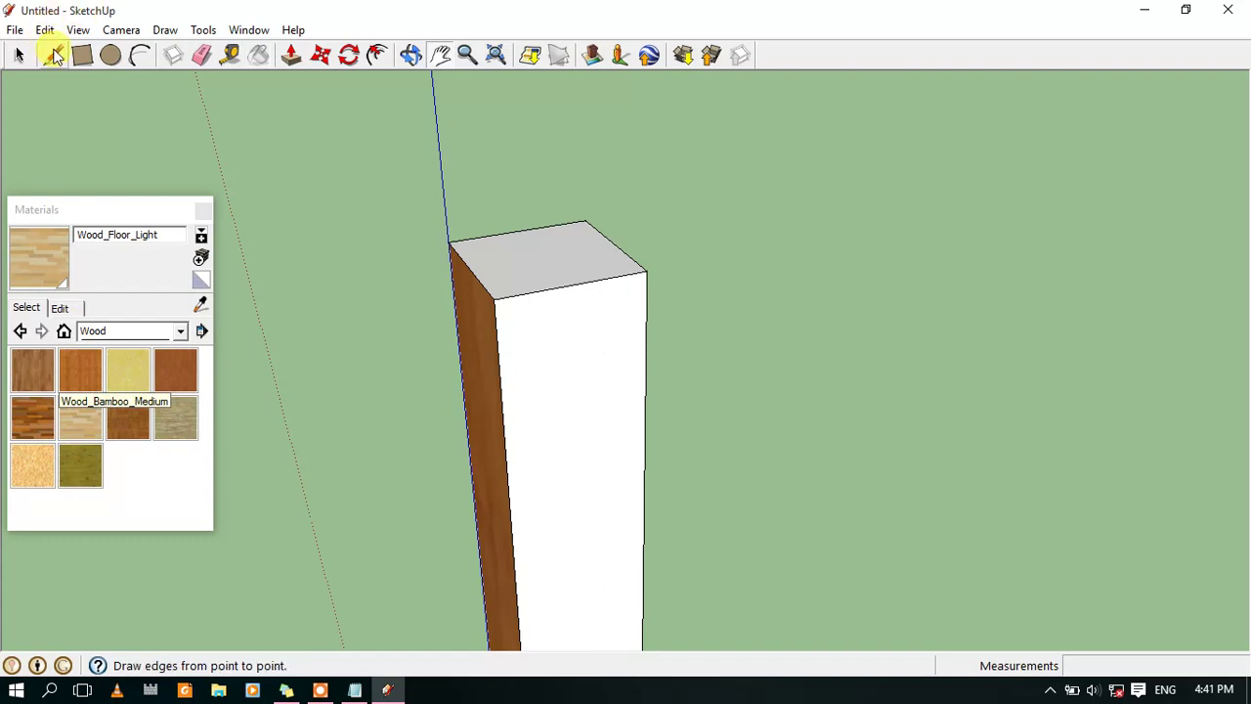
click(53, 56)
click(495, 323)
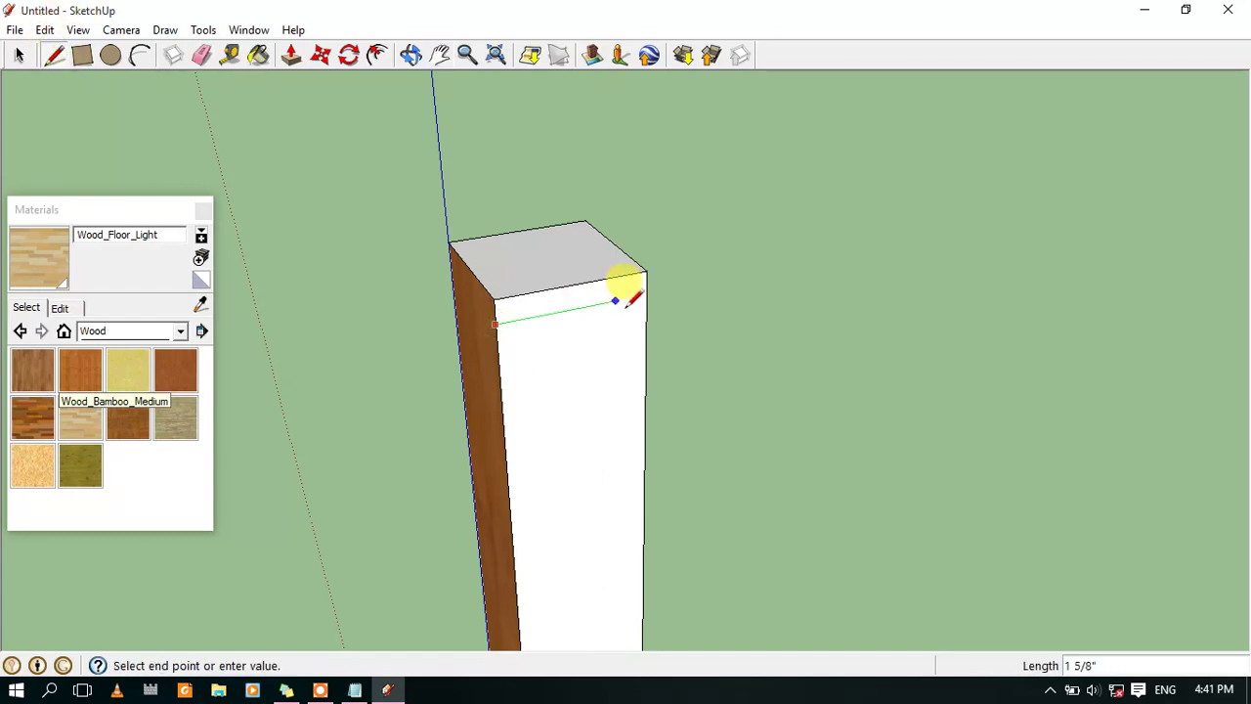
Push/pull the post's top strip out into a horizontal beam board
scroll(587, 312, down, 3)
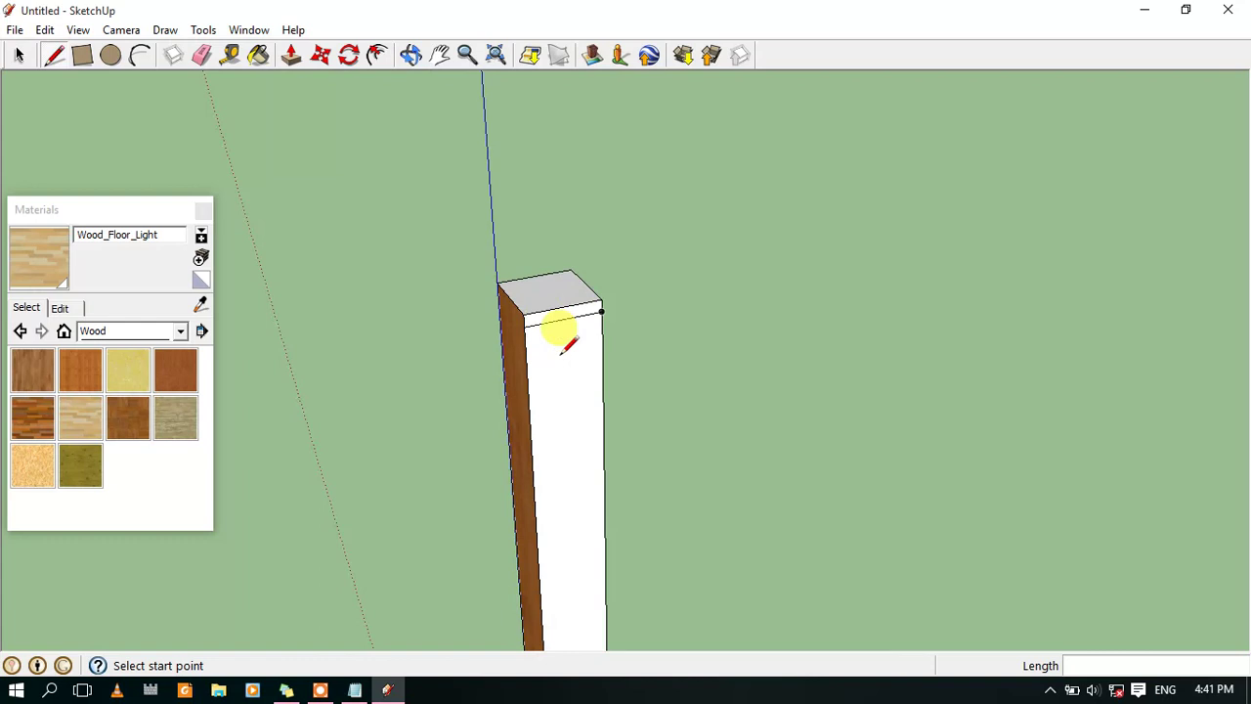
scroll(577, 342, down, 4)
click(439, 56)
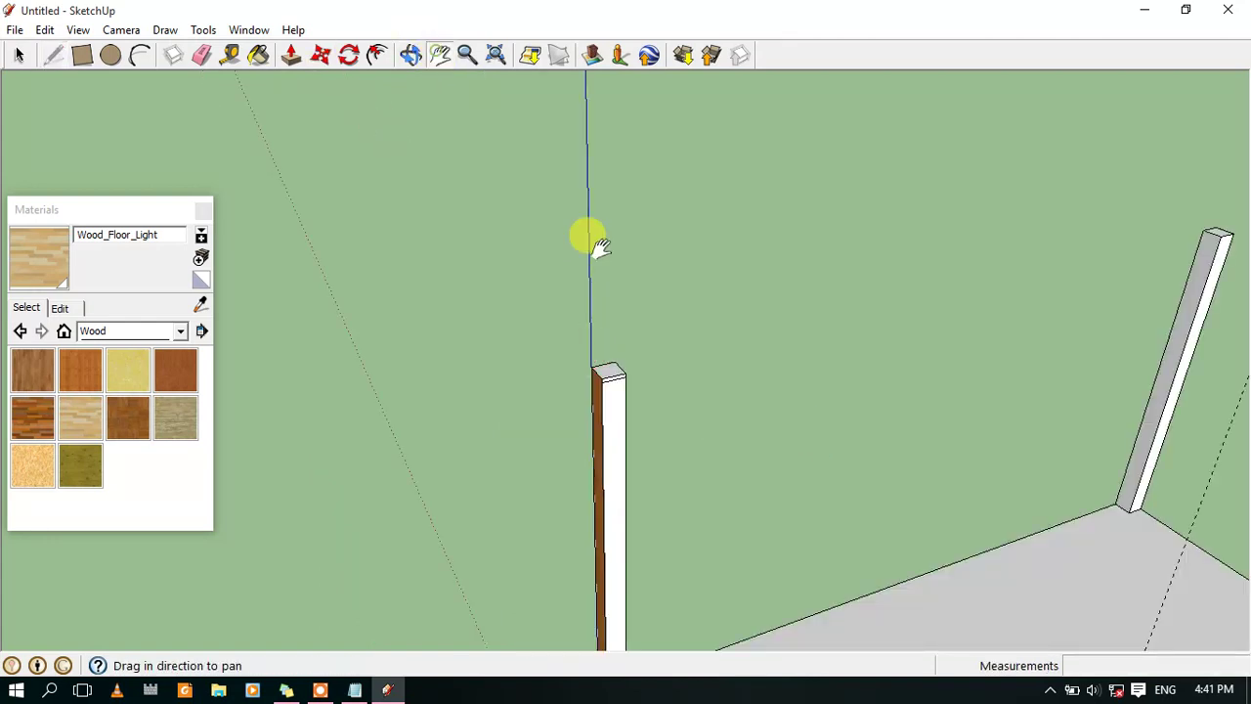
scroll(648, 260, down, 2)
scroll(609, 204, down, 2)
scroll(733, 210, down, 1)
drag(738, 215, 651, 330)
scroll(609, 362, up, 1)
scroll(593, 394, down, 1)
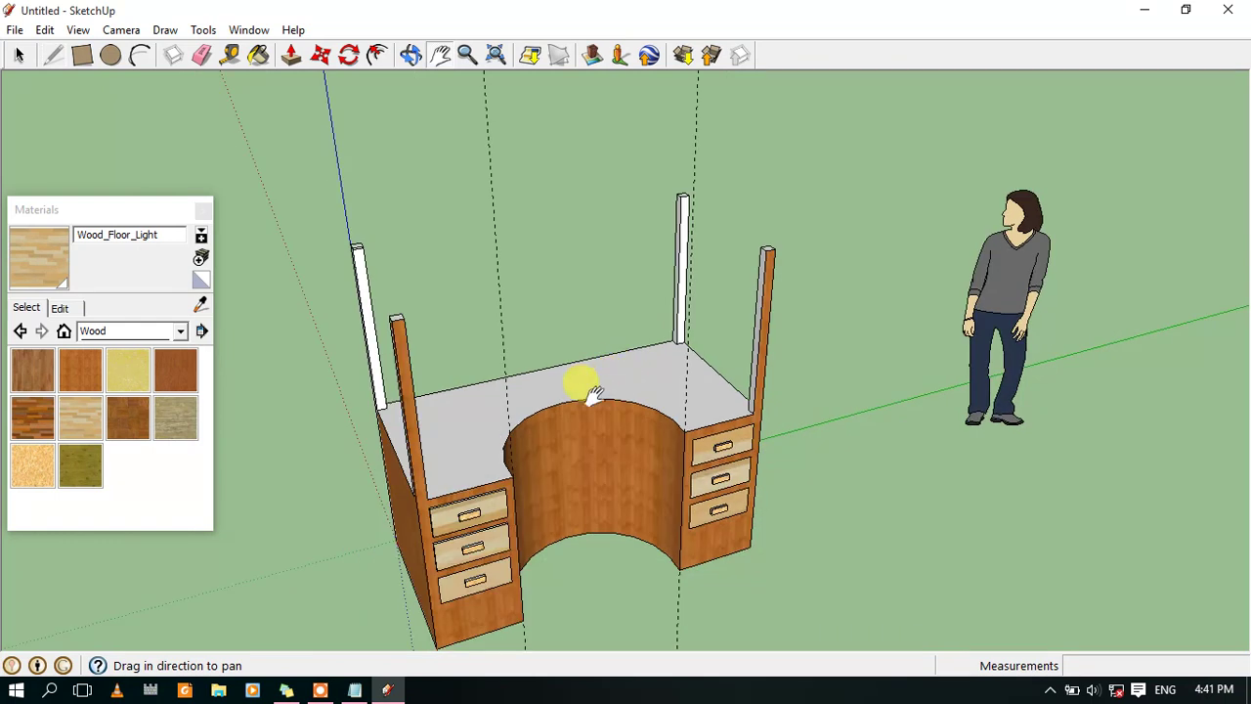
scroll(341, 282, up, 2)
scroll(273, 238, up, 2)
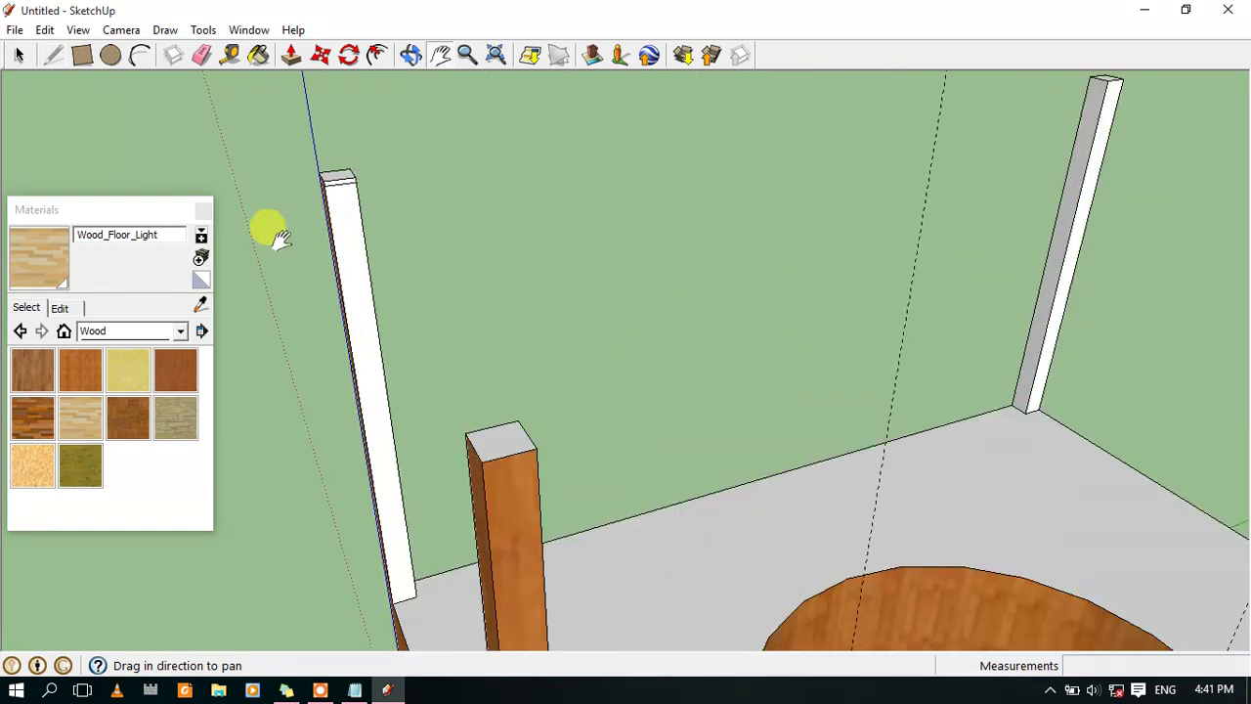
scroll(257, 159, up, 2)
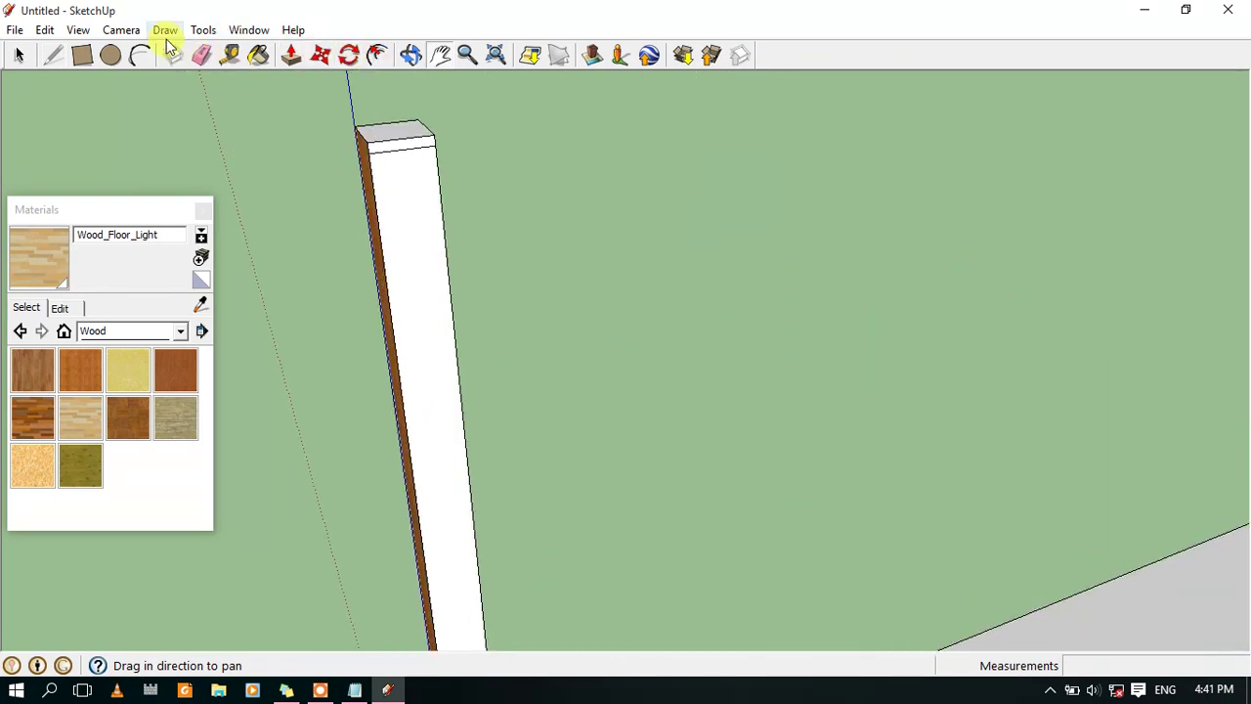
click(287, 57)
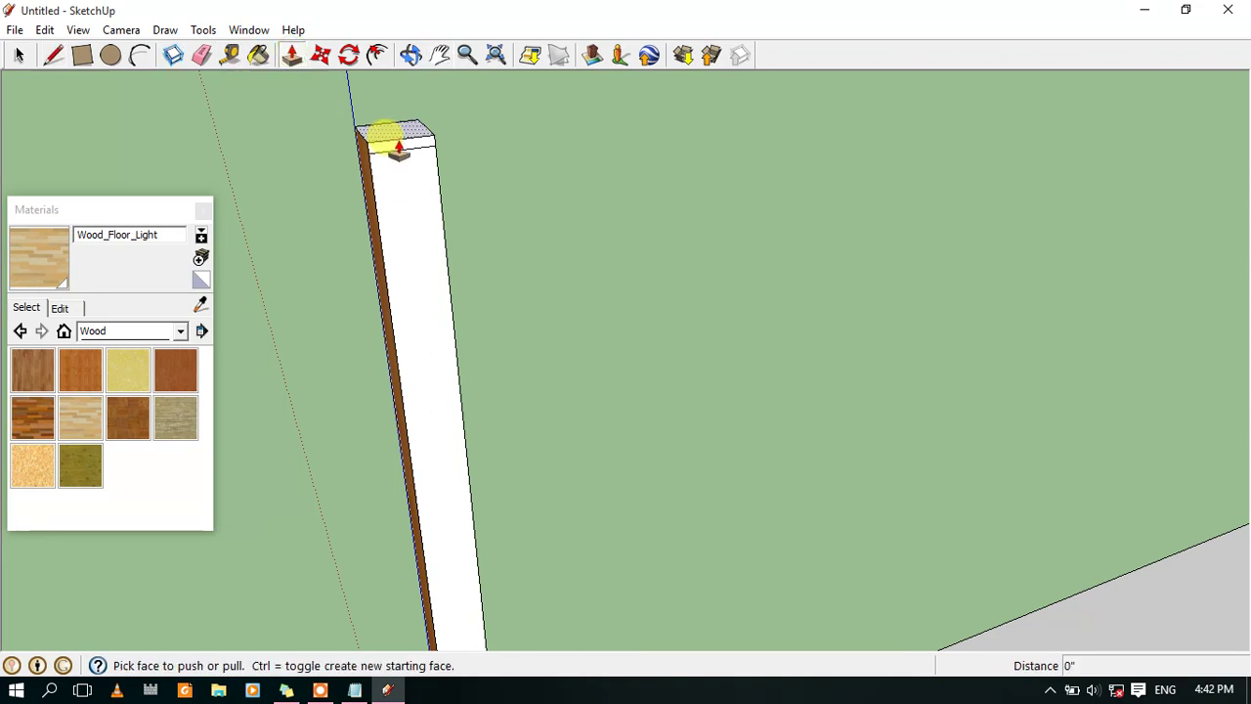
drag(399, 149, 543, 435)
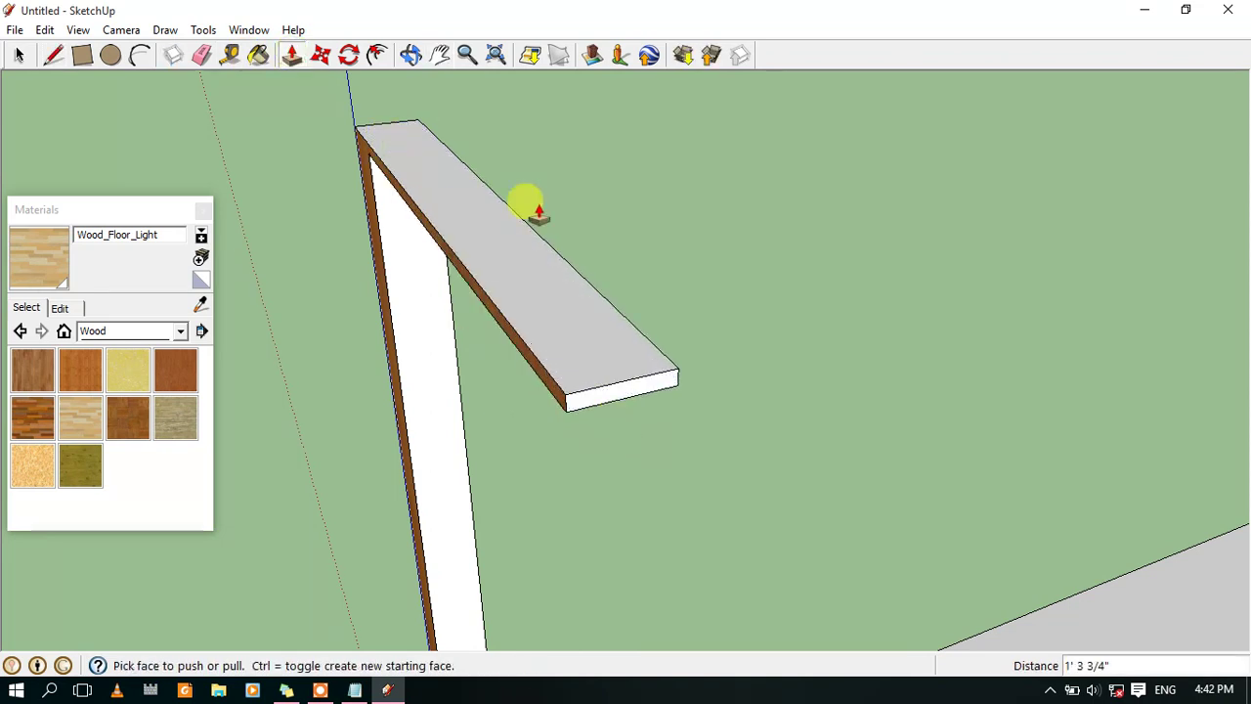
Extend the beam board's end face 1' 4 1/4" across to the neighbouring post
click(445, 56)
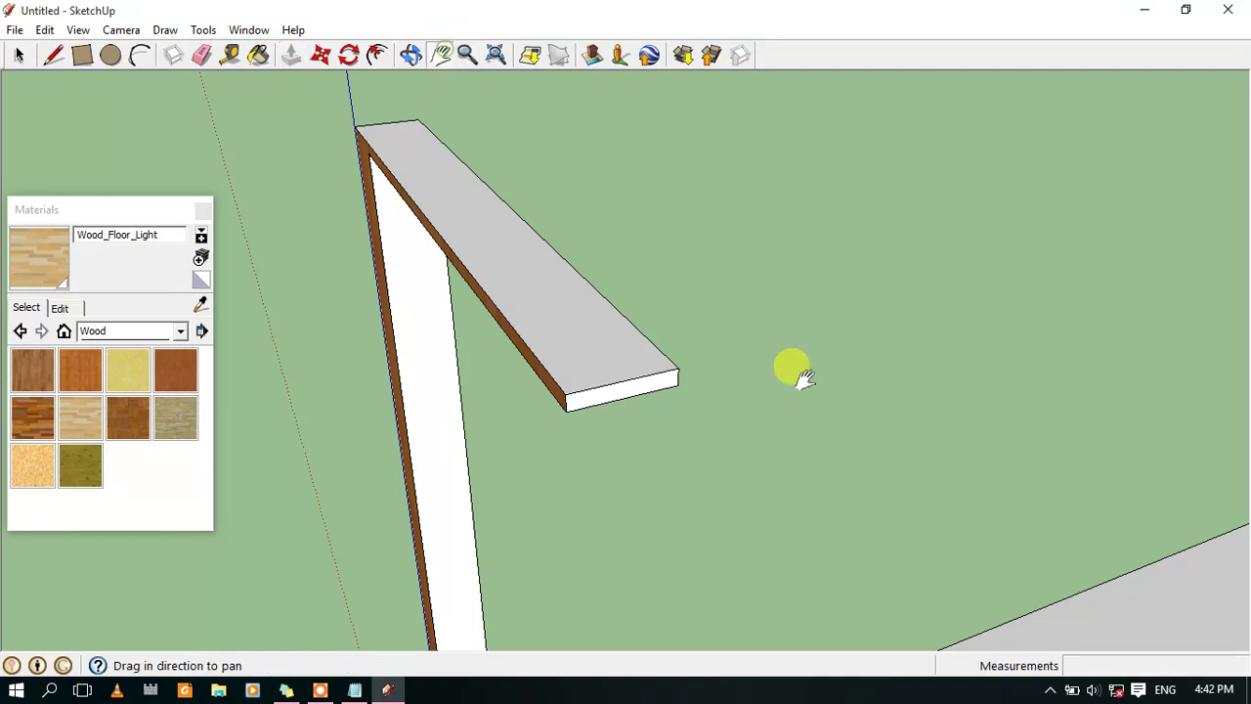
drag(792, 366, 651, 186)
scroll(753, 327, down, 5)
mouse_move(753, 327)
mouse_down()
mouse_move(930, 417)
mouse_move(732, 362)
mouse_up()
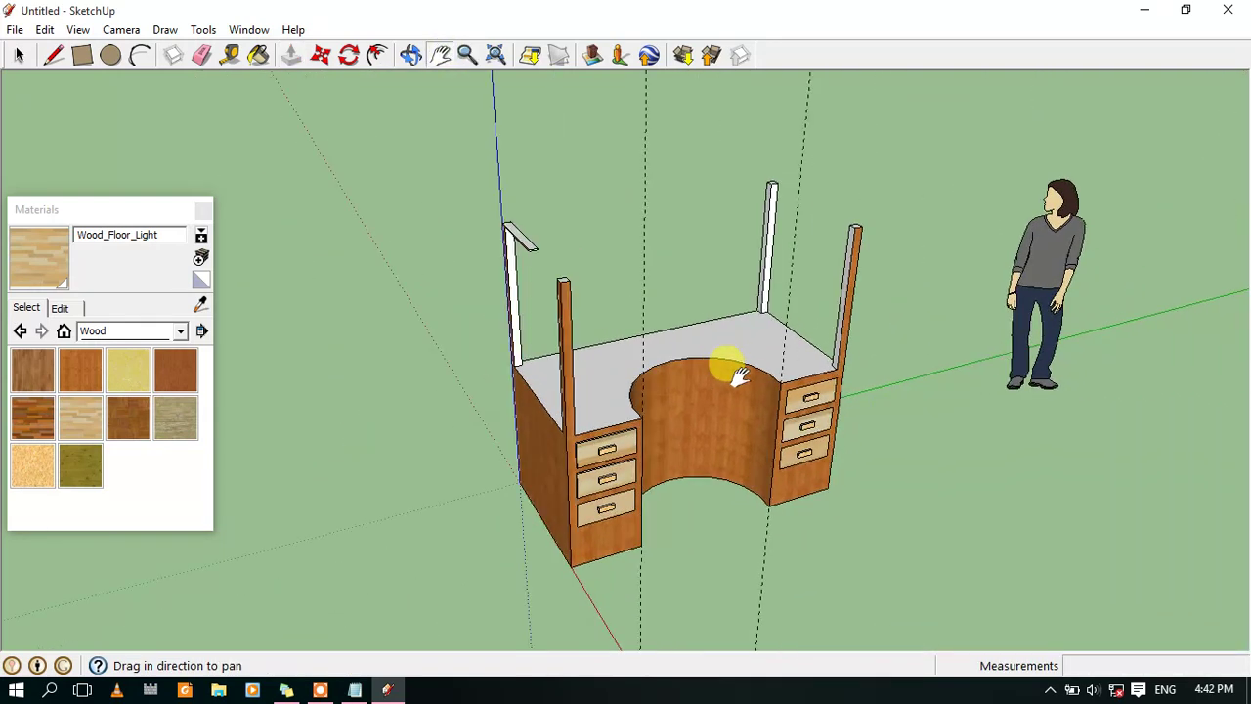
scroll(698, 446, up, 1)
scroll(628, 410, up, 2)
scroll(584, 358, down, 4)
scroll(503, 260, up, 1)
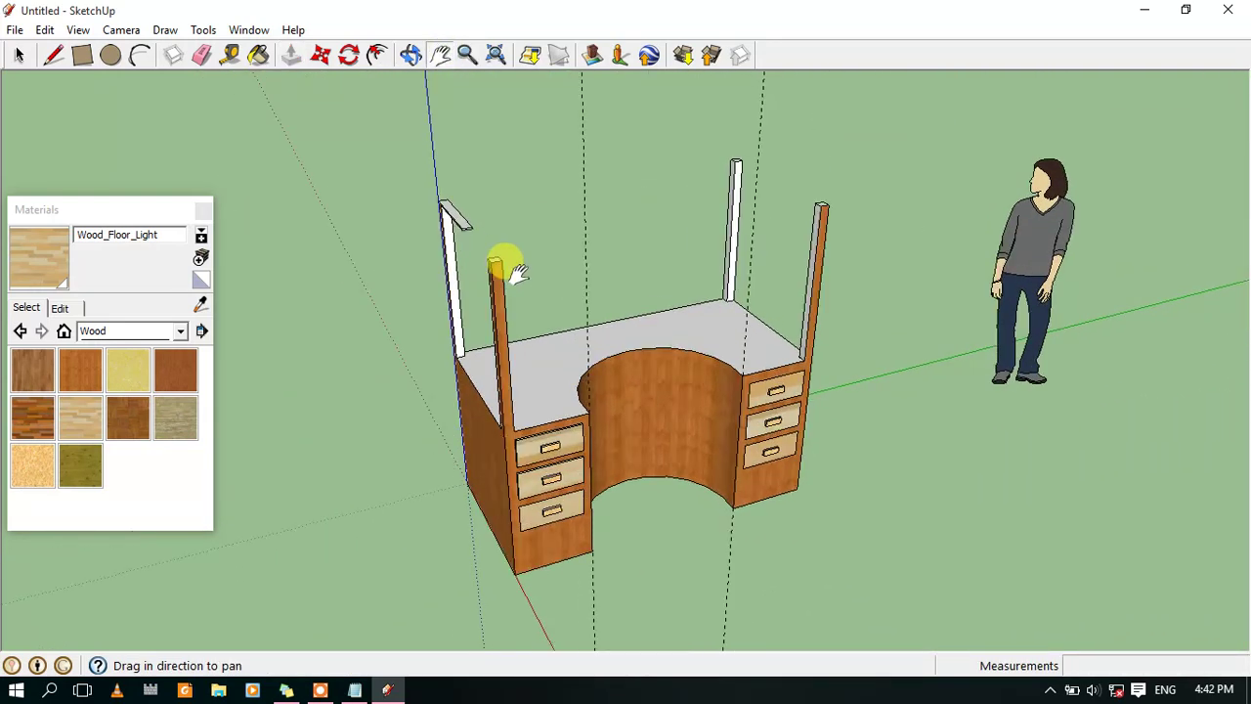
scroll(480, 257, up, 2)
scroll(343, 173, up, 2)
scroll(381, 184, up, 2)
click(322, 59)
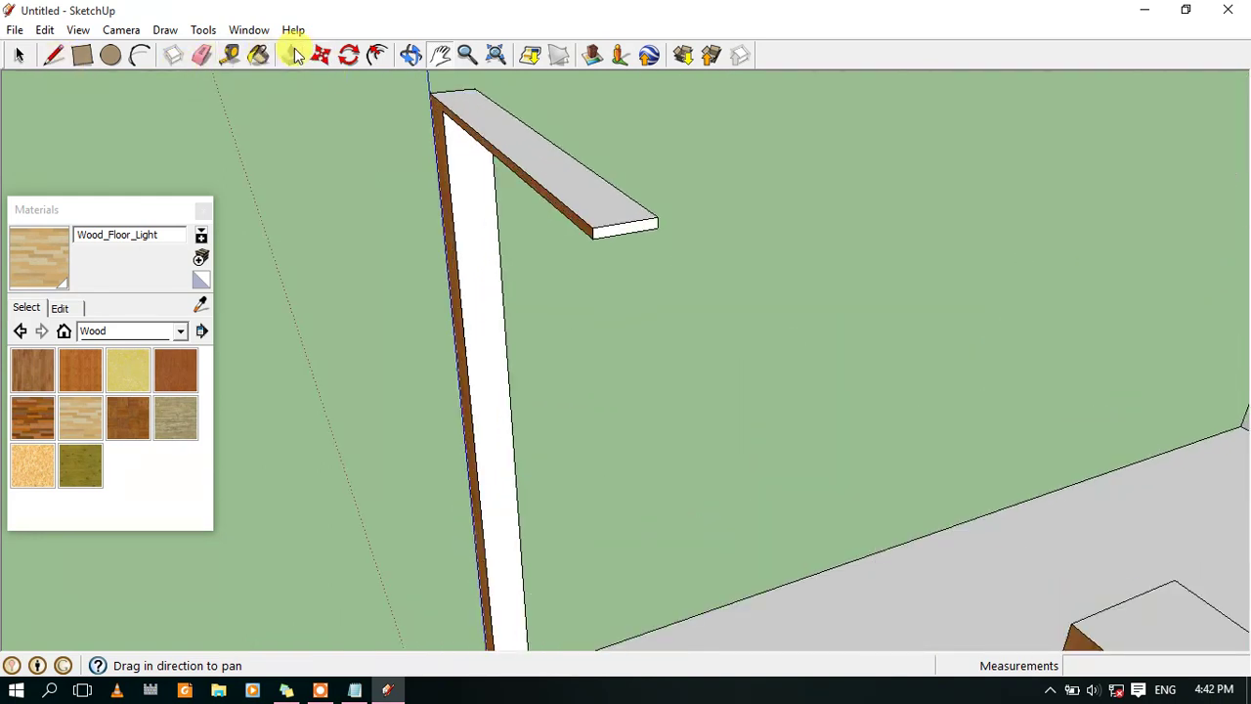
click(293, 54)
click(631, 223)
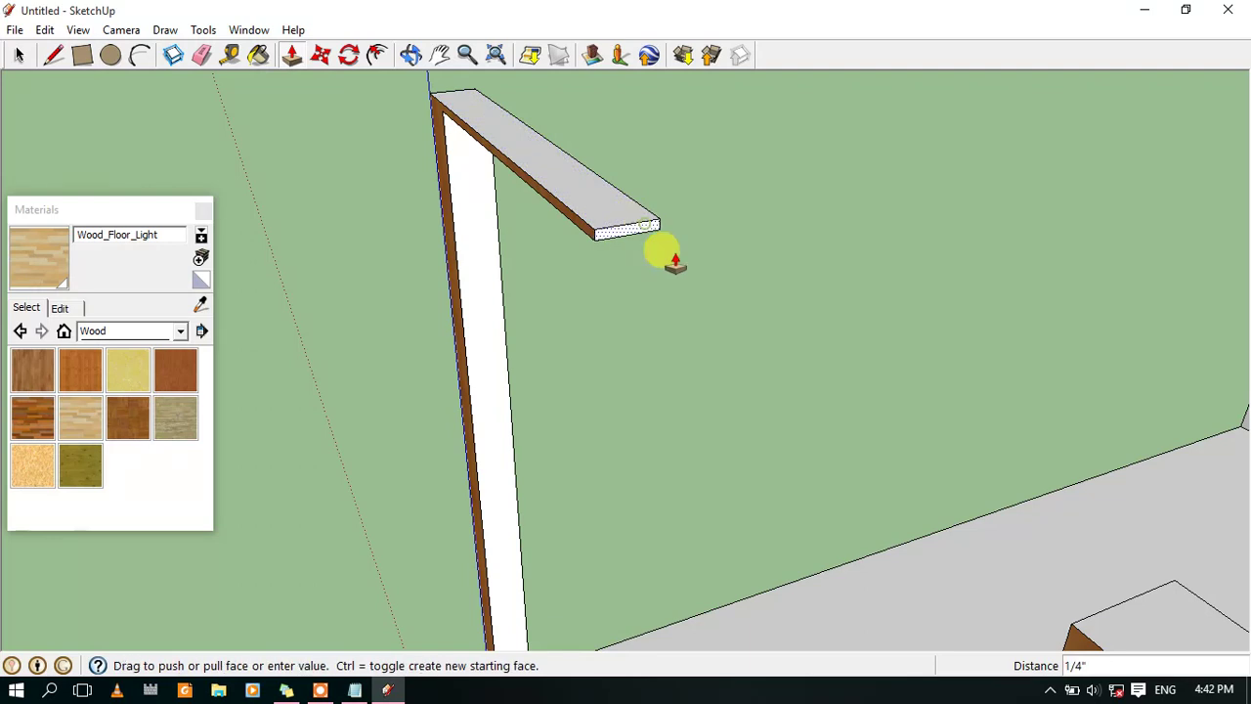
drag(674, 261, 1101, 623)
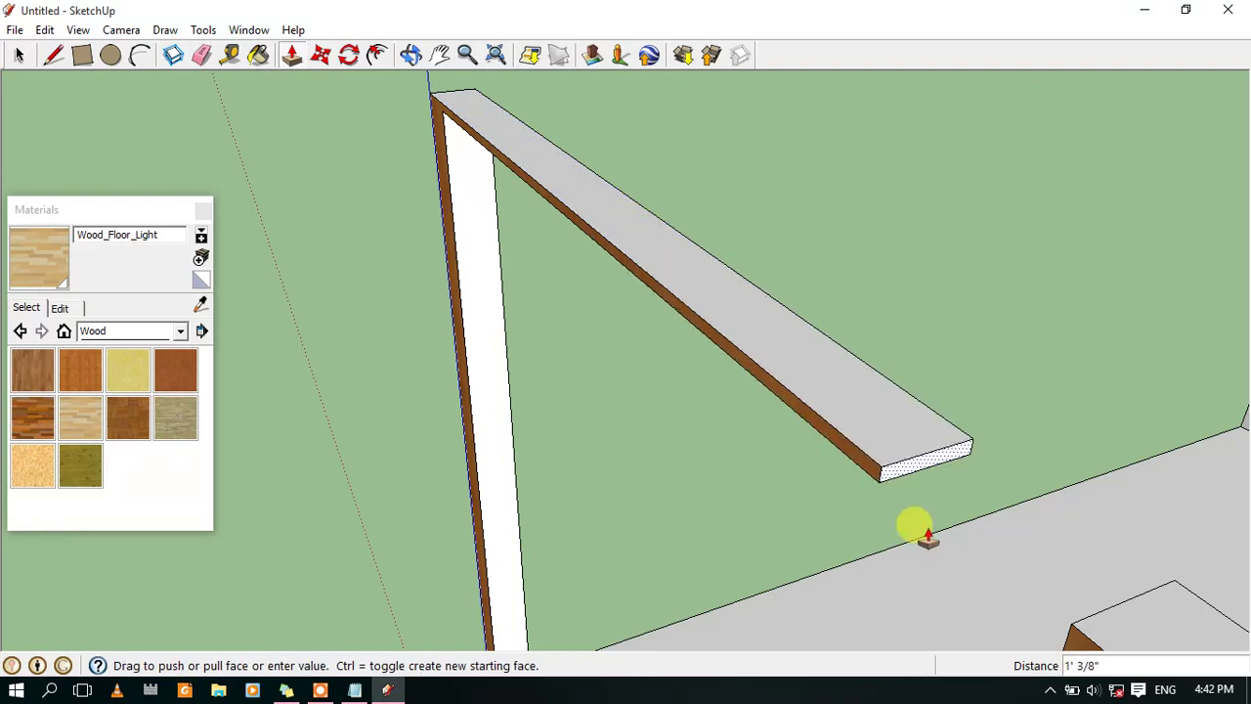
click(1101, 622)
scroll(922, 544, down, 2)
scroll(944, 558, down, 3)
scroll(882, 497, down, 2)
scroll(801, 449, down, 2)
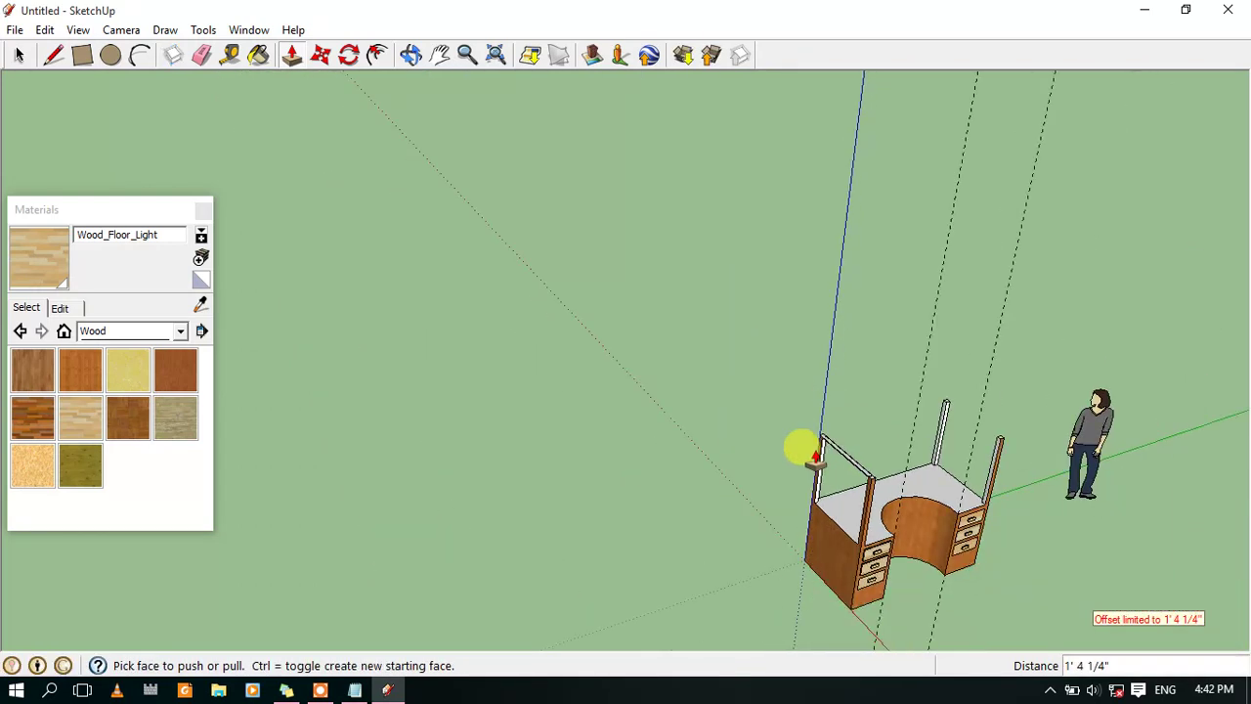
click(408, 53)
mouse_move(944, 531)
mouse_down()
mouse_move(576, 503)
mouse_move(801, 479)
mouse_move(874, 606)
mouse_move(869, 684)
mouse_move(856, 613)
mouse_move(874, 647)
mouse_move(837, 592)
mouse_move(793, 385)
mouse_up()
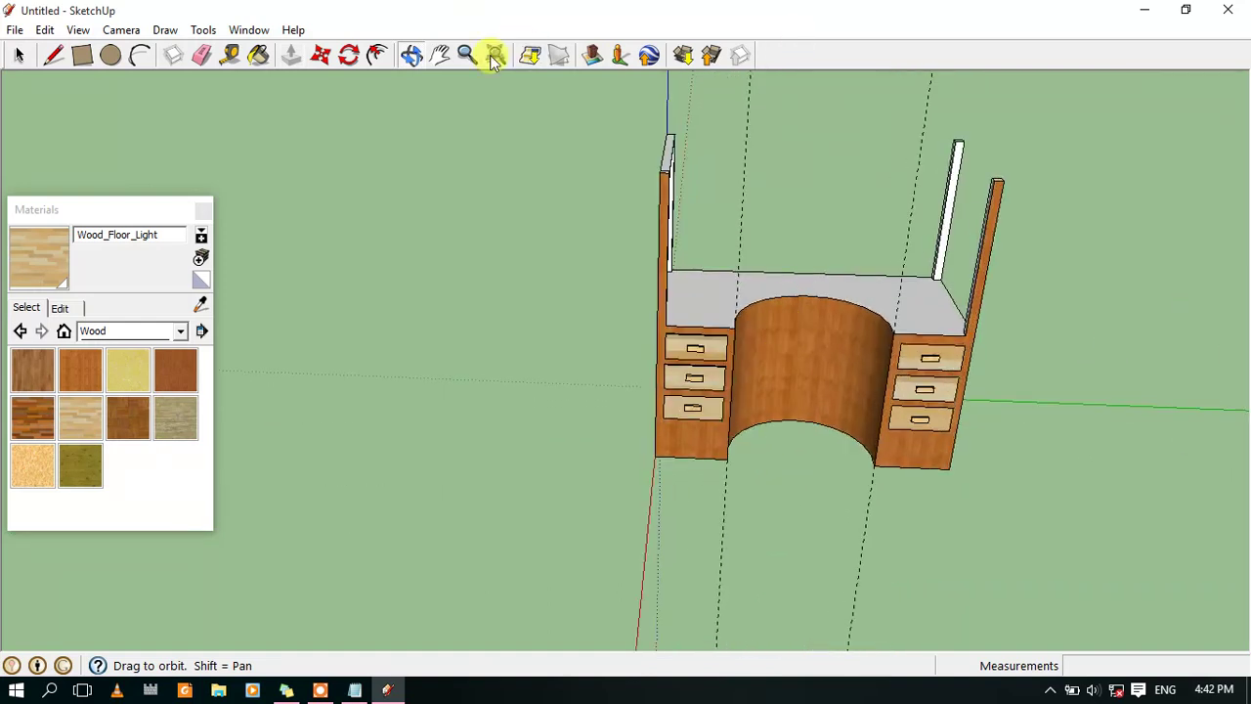
mouse_move(1062, 357)
mouse_down()
mouse_move(580, 455)
mouse_move(363, 382)
mouse_move(566, 283)
mouse_move(697, 187)
mouse_move(629, 133)
mouse_up()
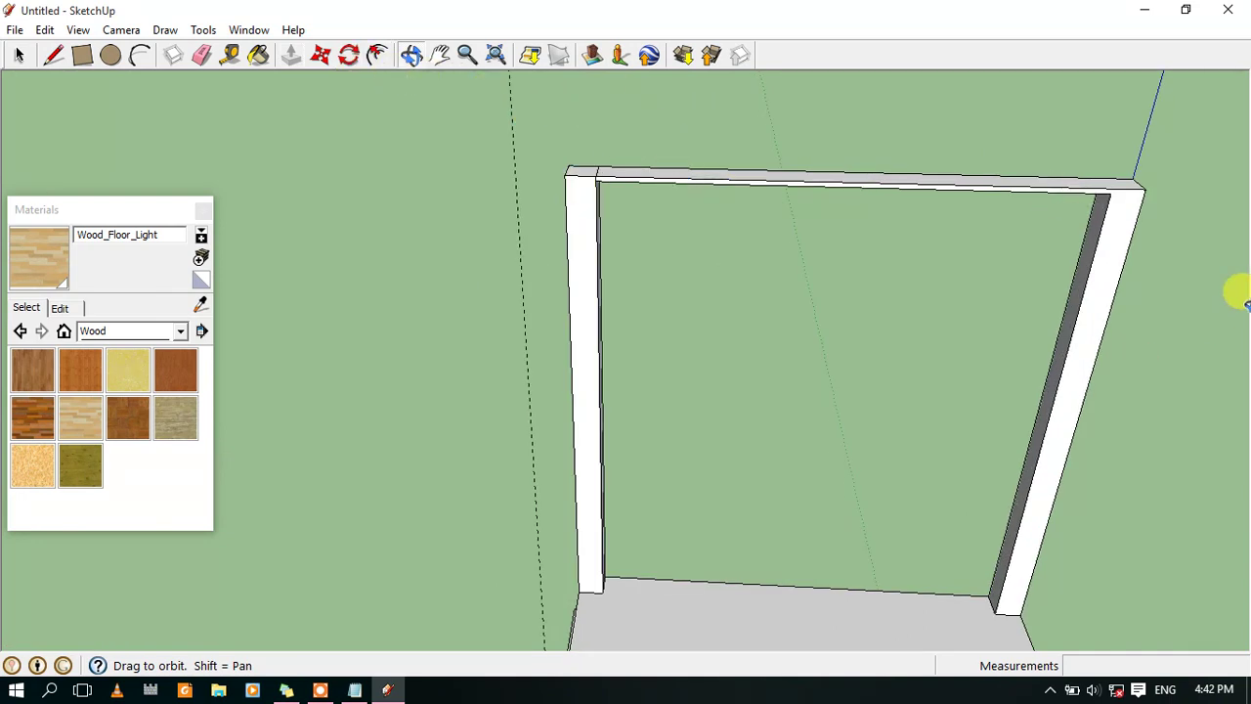
drag(1243, 301, 1046, 301)
click(439, 55)
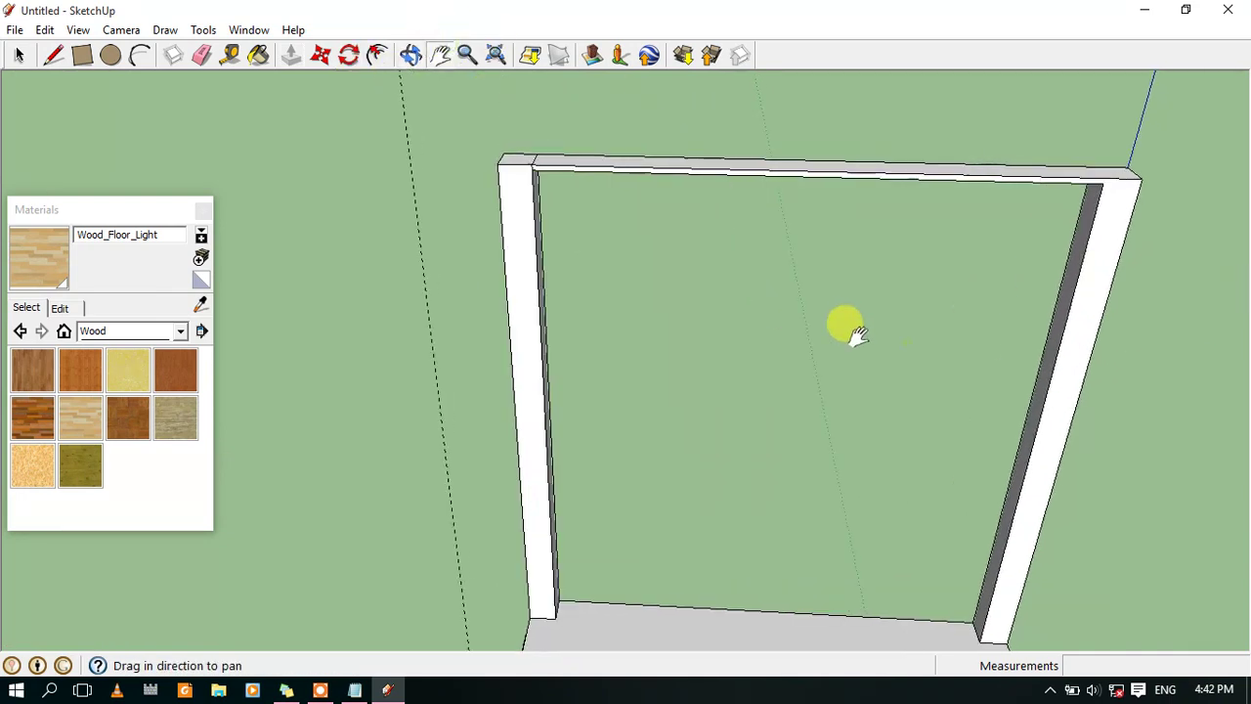
drag(851, 332, 826, 132)
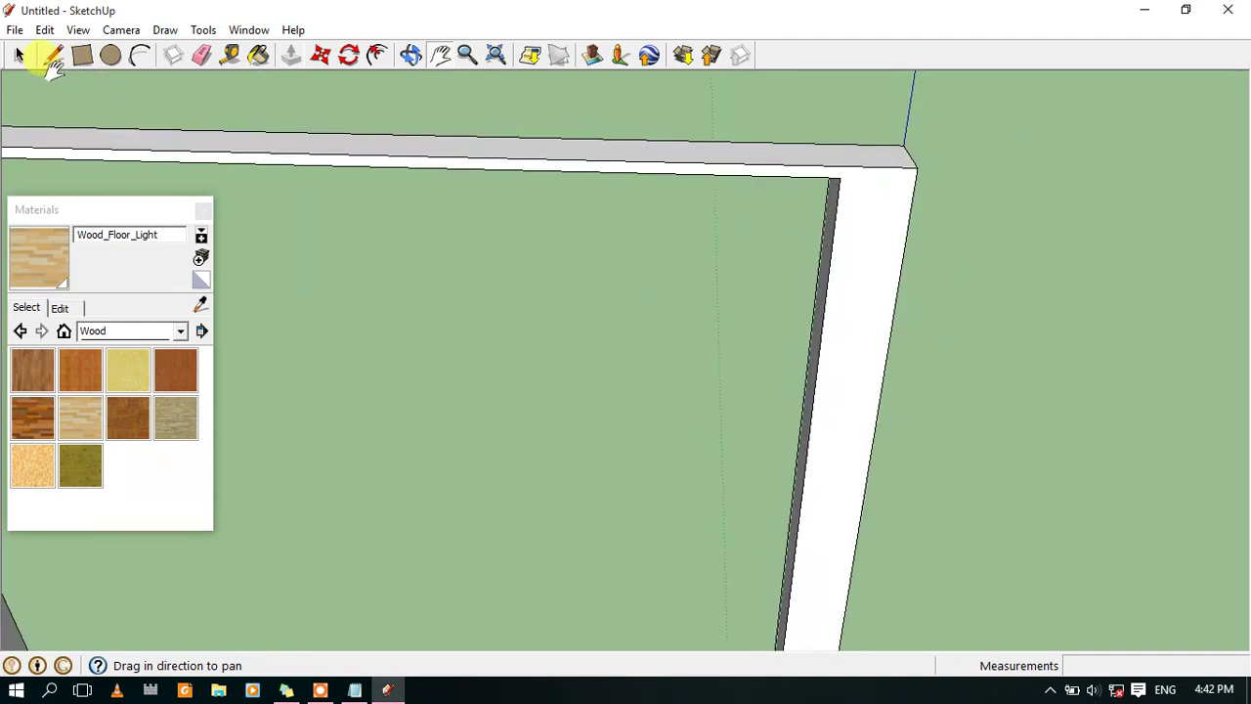
click(53, 54)
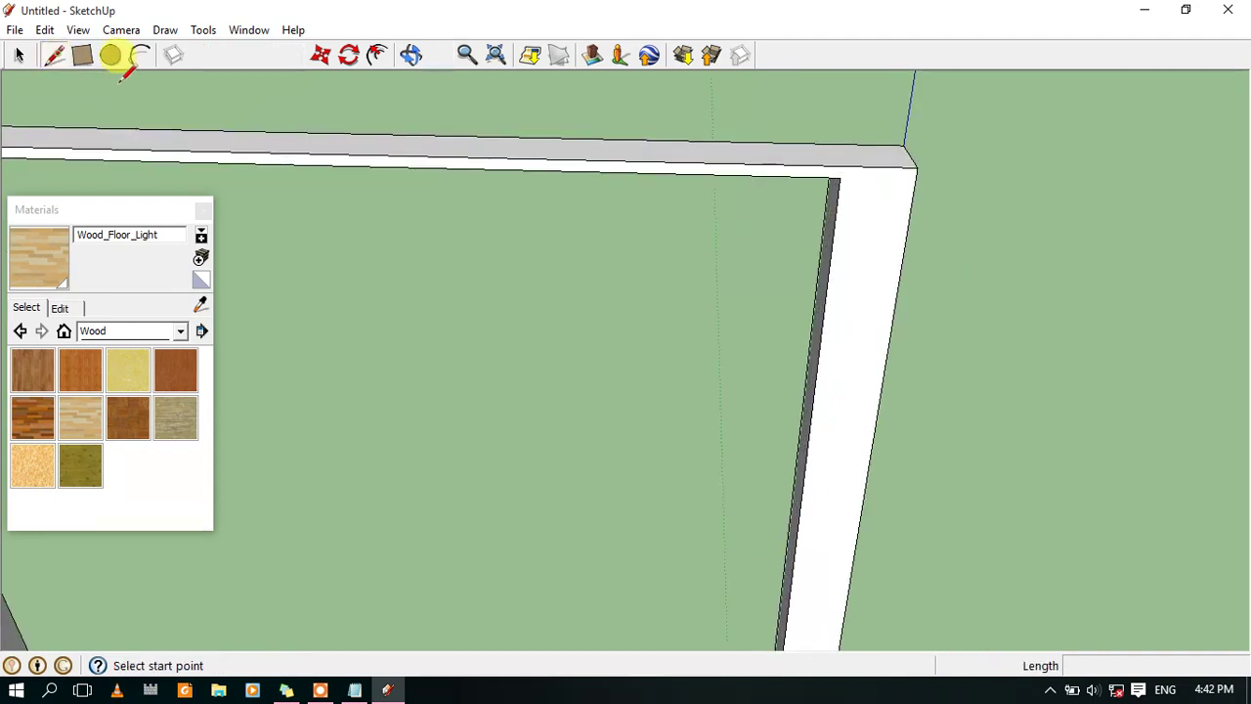
click(841, 166)
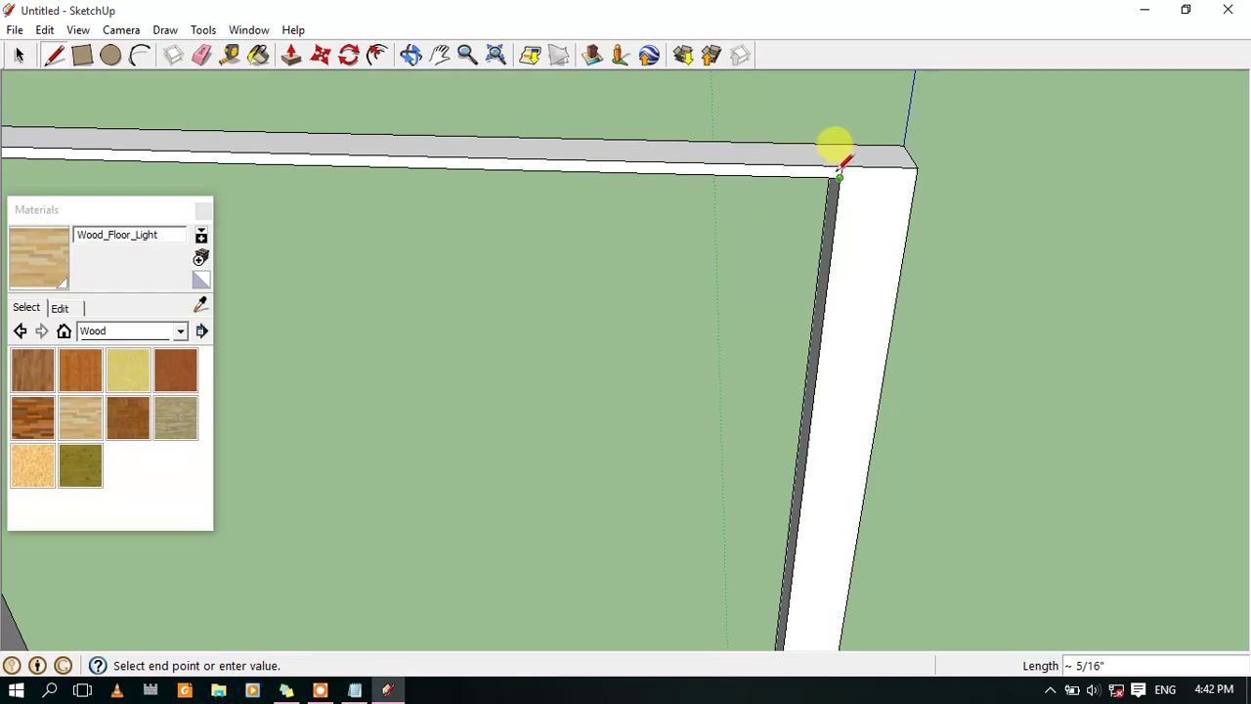
click(820, 113)
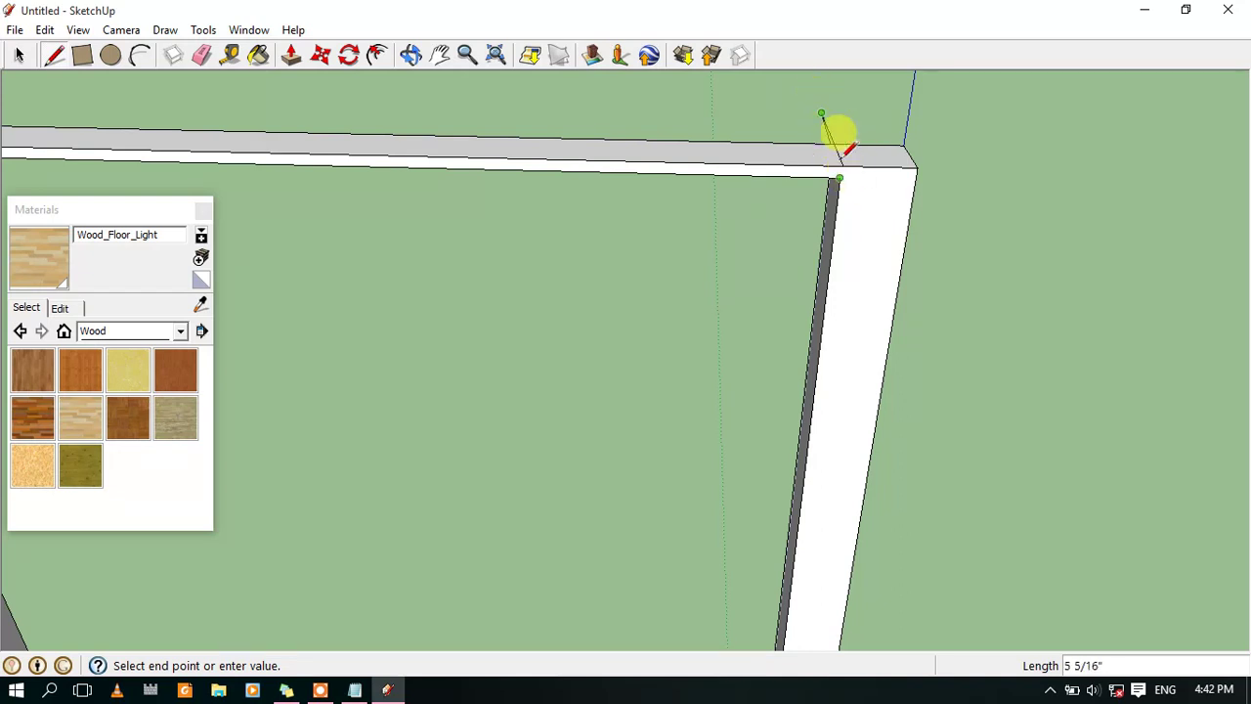
key(Escape)
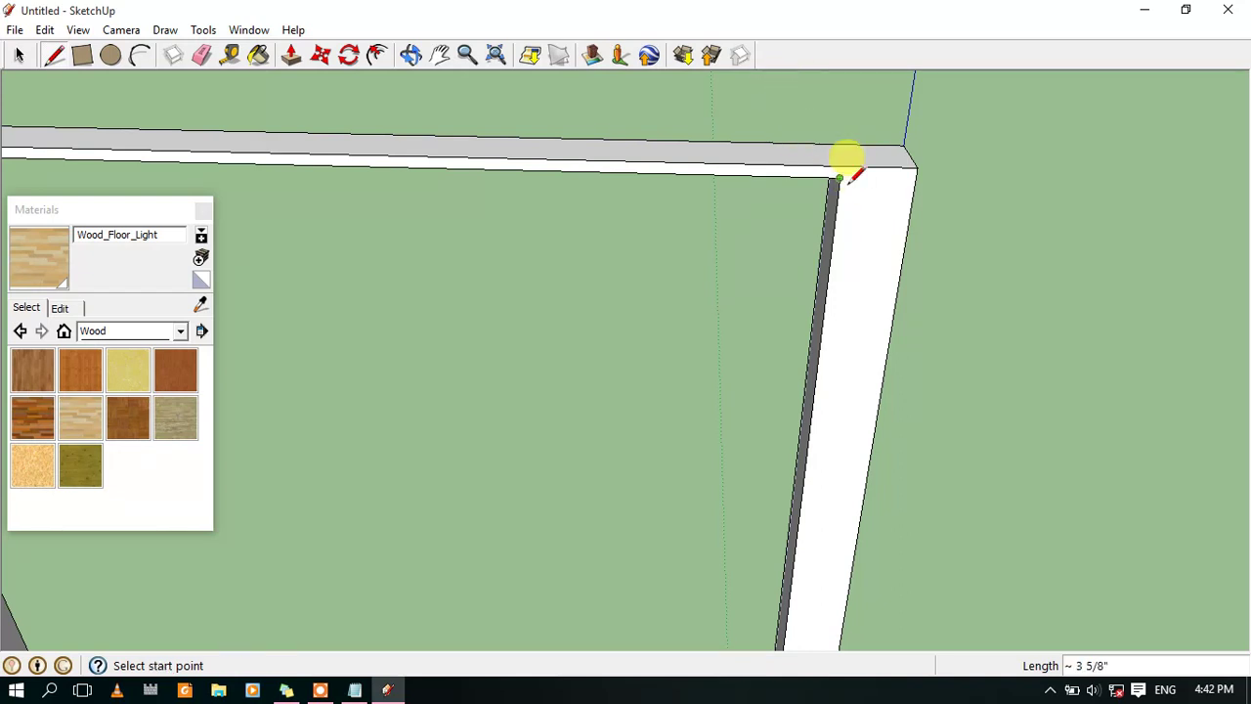
key(Escape)
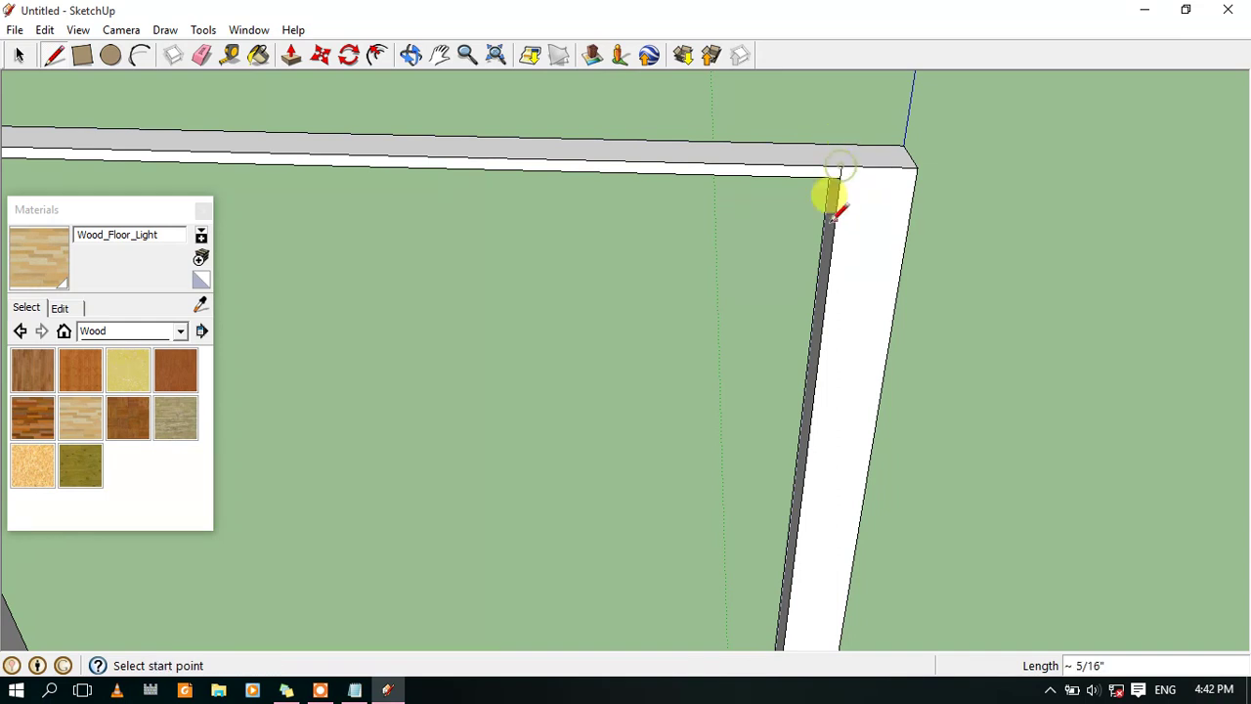
click(18, 55)
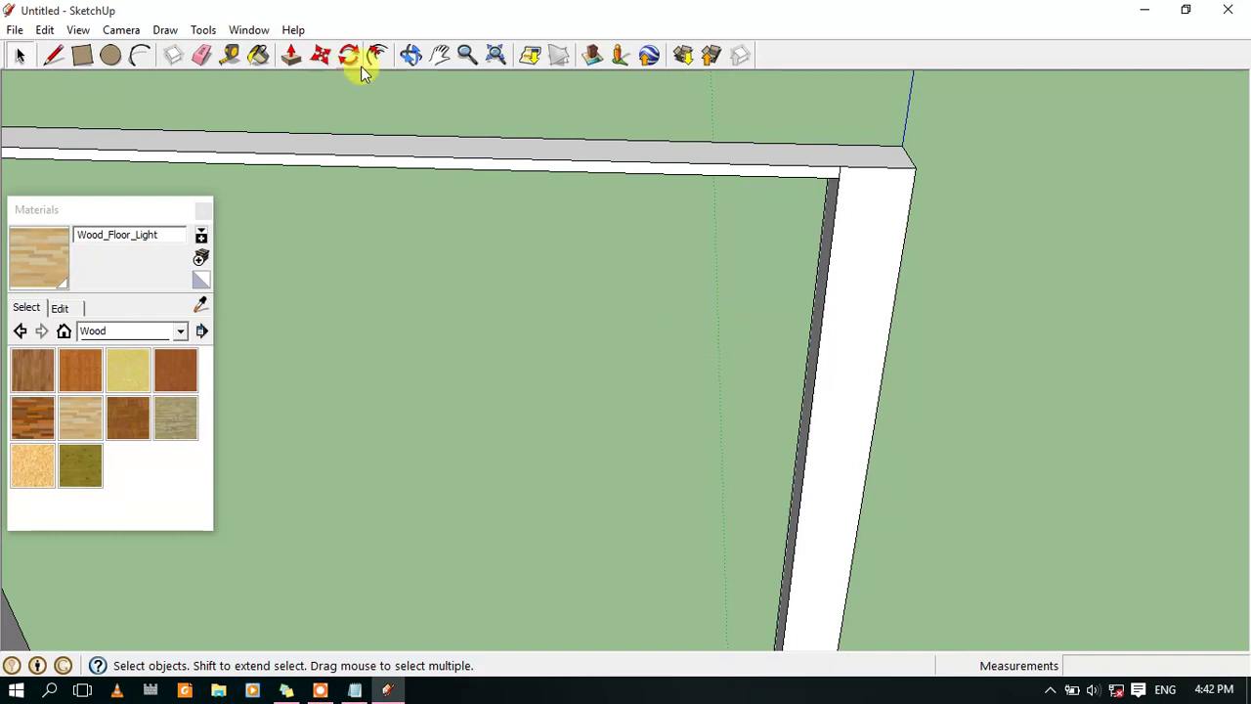
click(438, 55)
drag(387, 232, 843, 234)
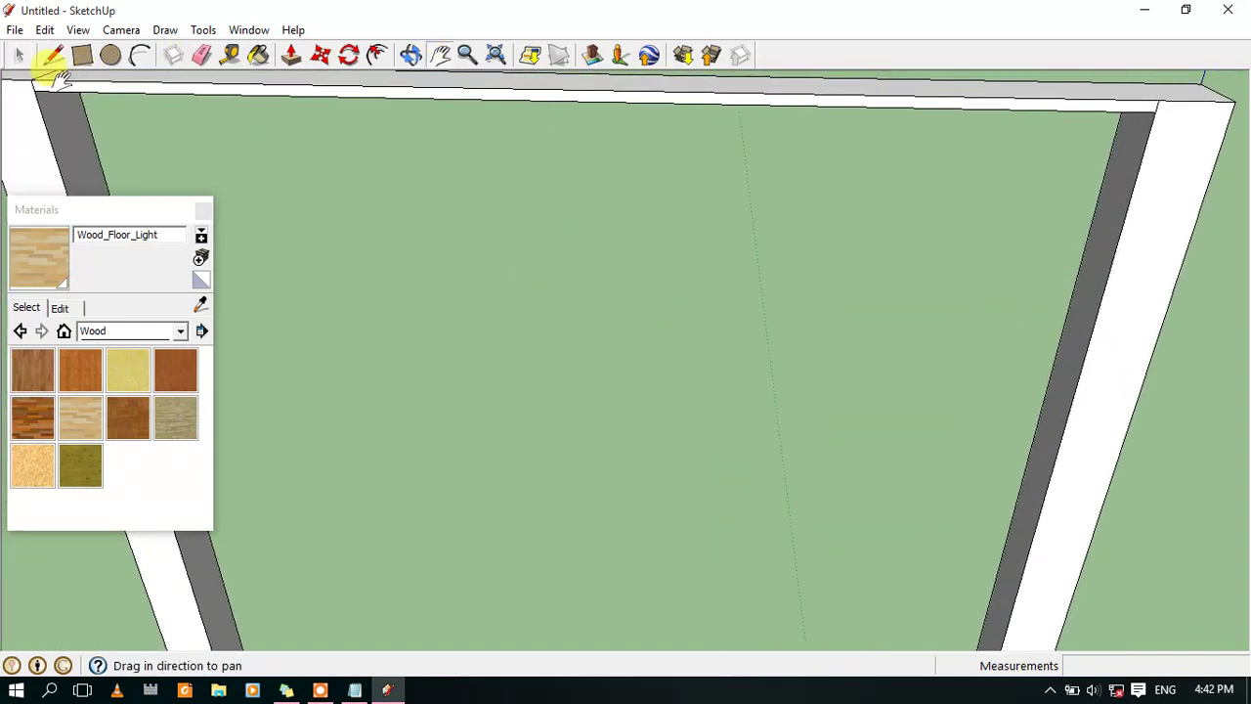
click(20, 56)
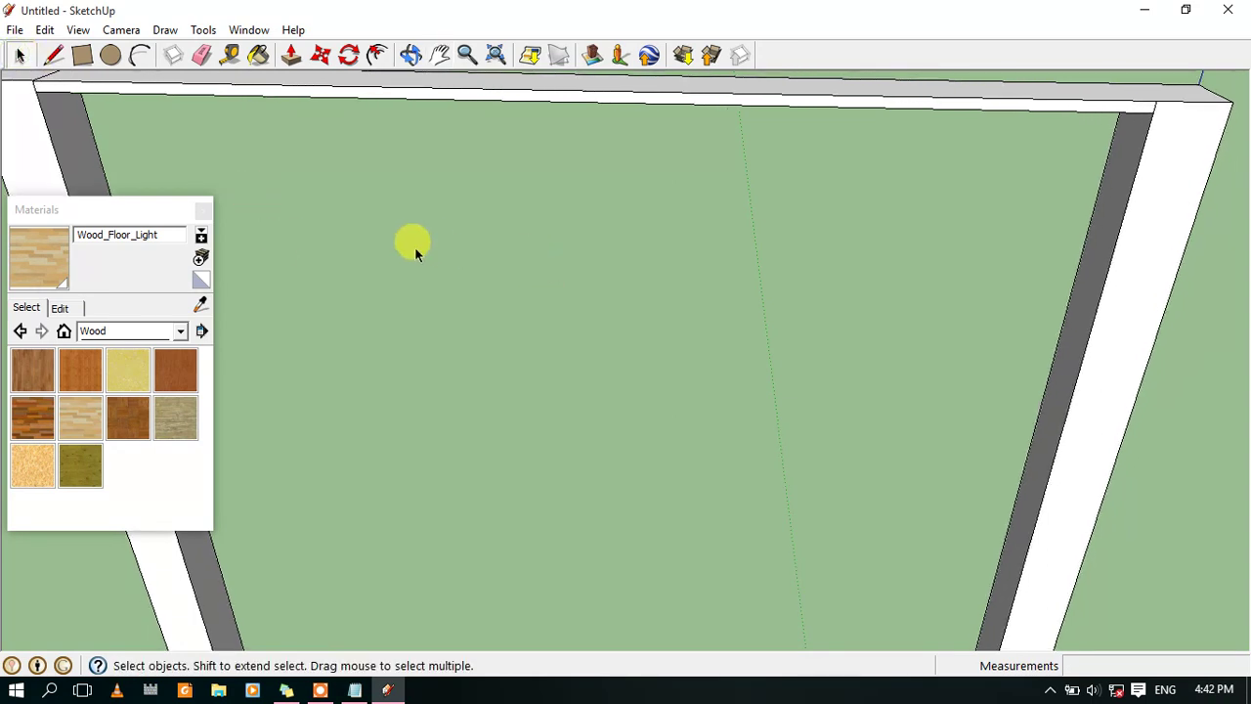
click(439, 56)
mouse_move(539, 323)
mouse_down()
mouse_move(870, 290)
mouse_move(801, 488)
mouse_move(382, 167)
mouse_up()
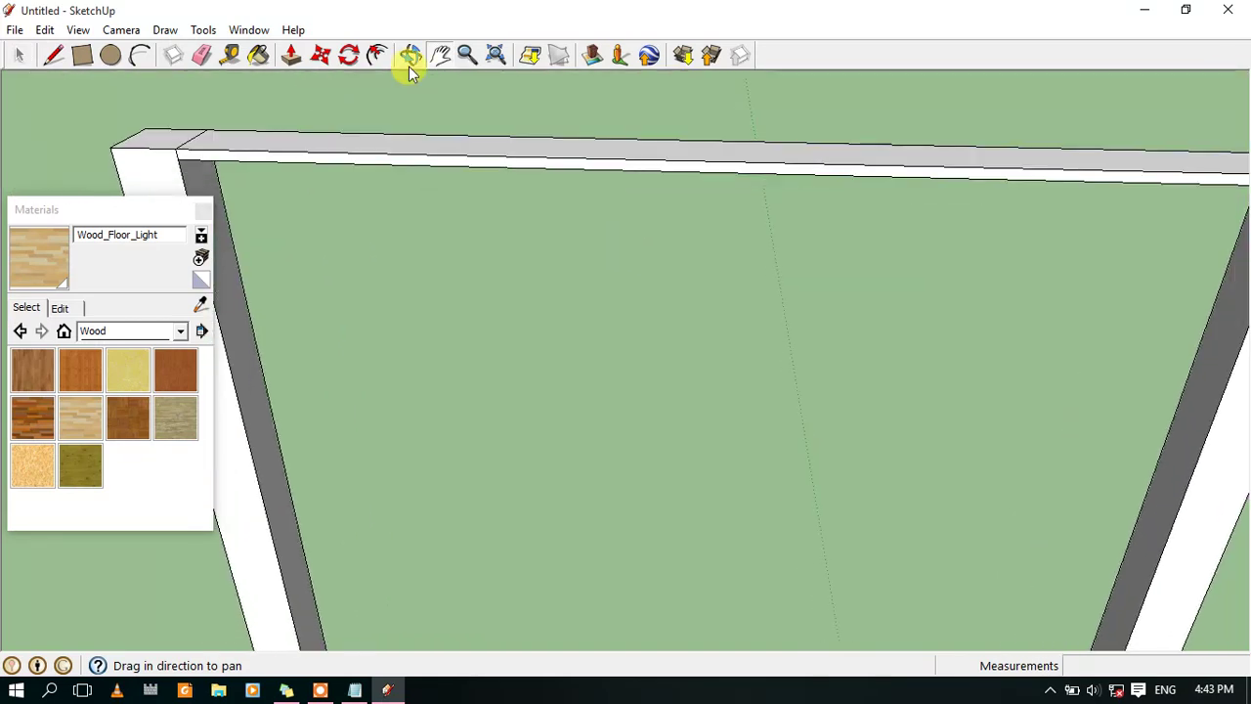
click(290, 55)
click(562, 159)
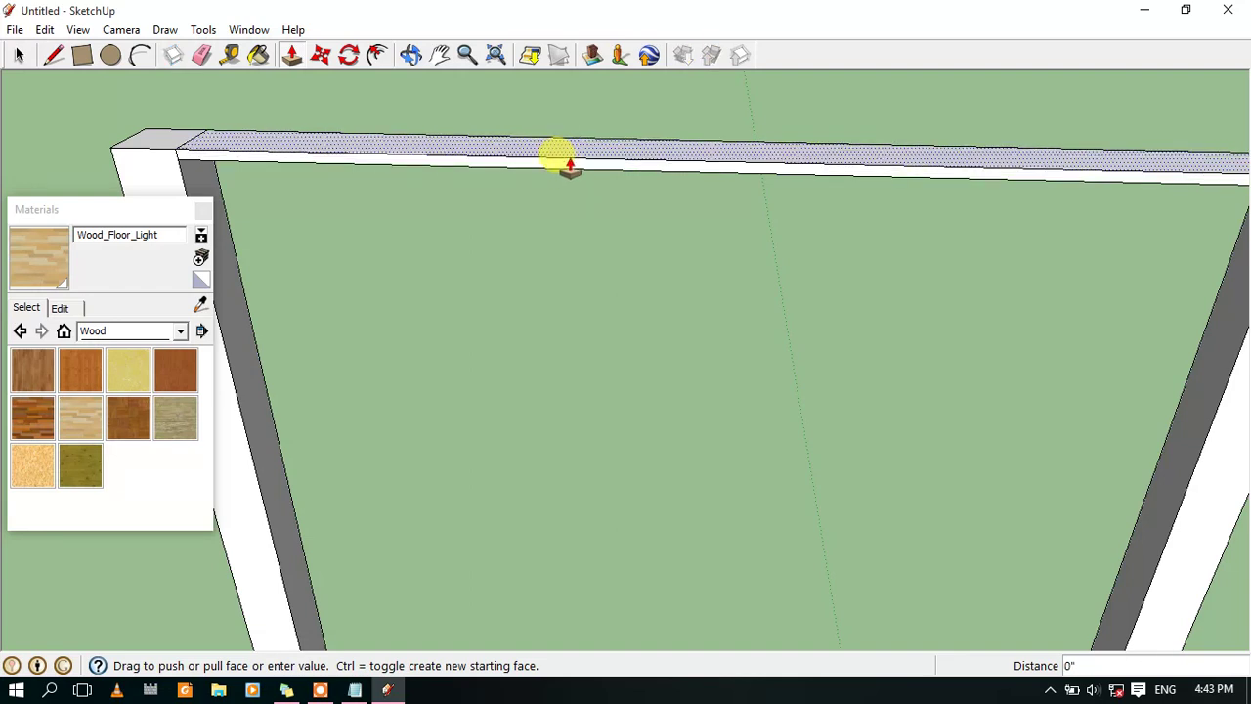
click(567, 161)
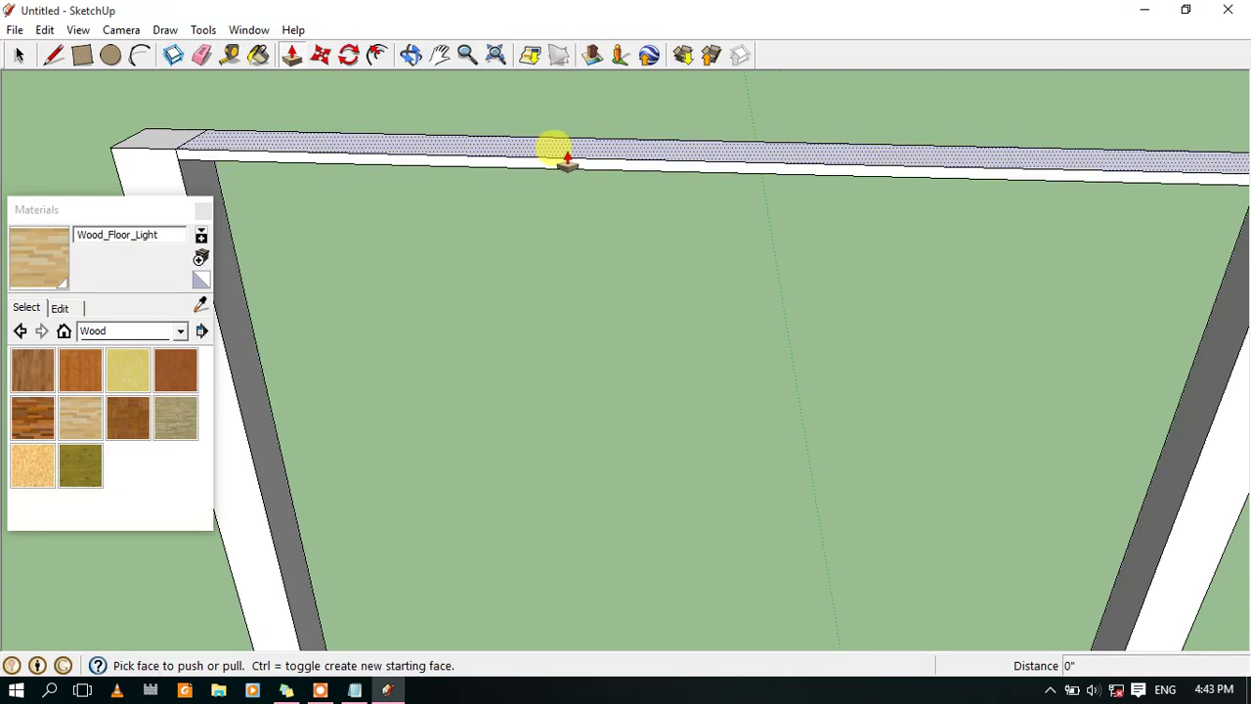
click(575, 173)
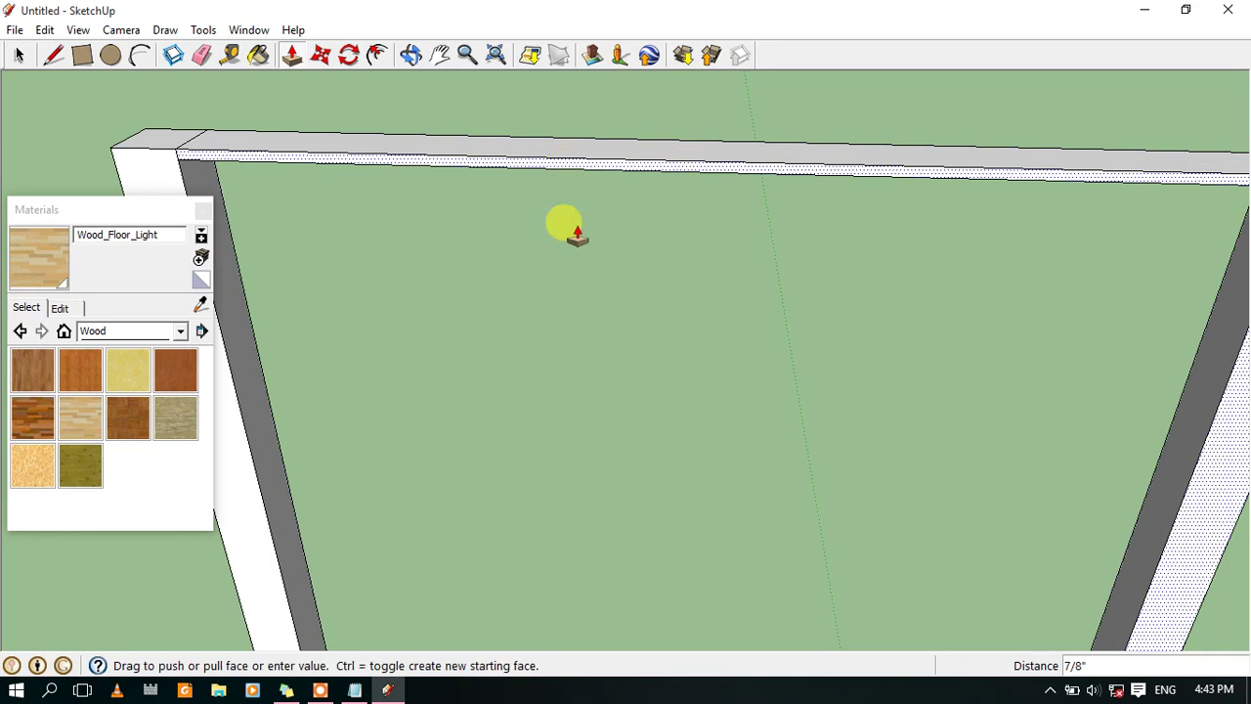
click(571, 357)
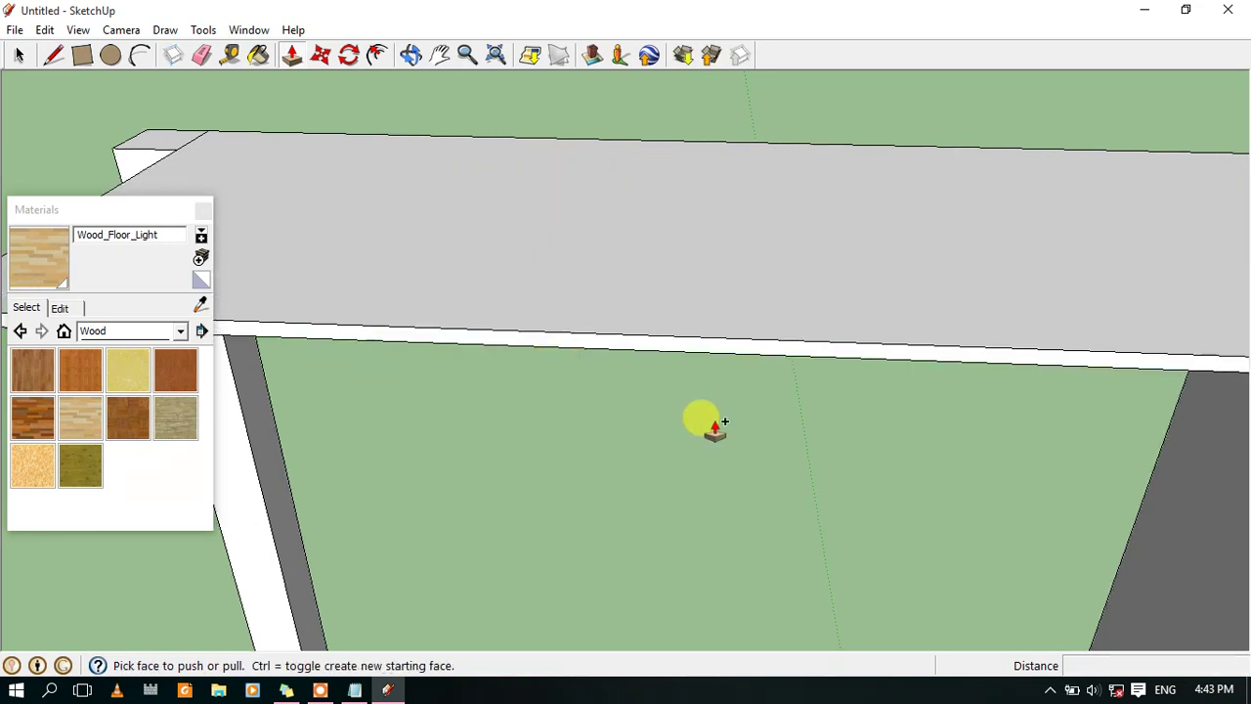
click(440, 56)
scroll(430, 210, down, 3)
scroll(601, 420, down, 2)
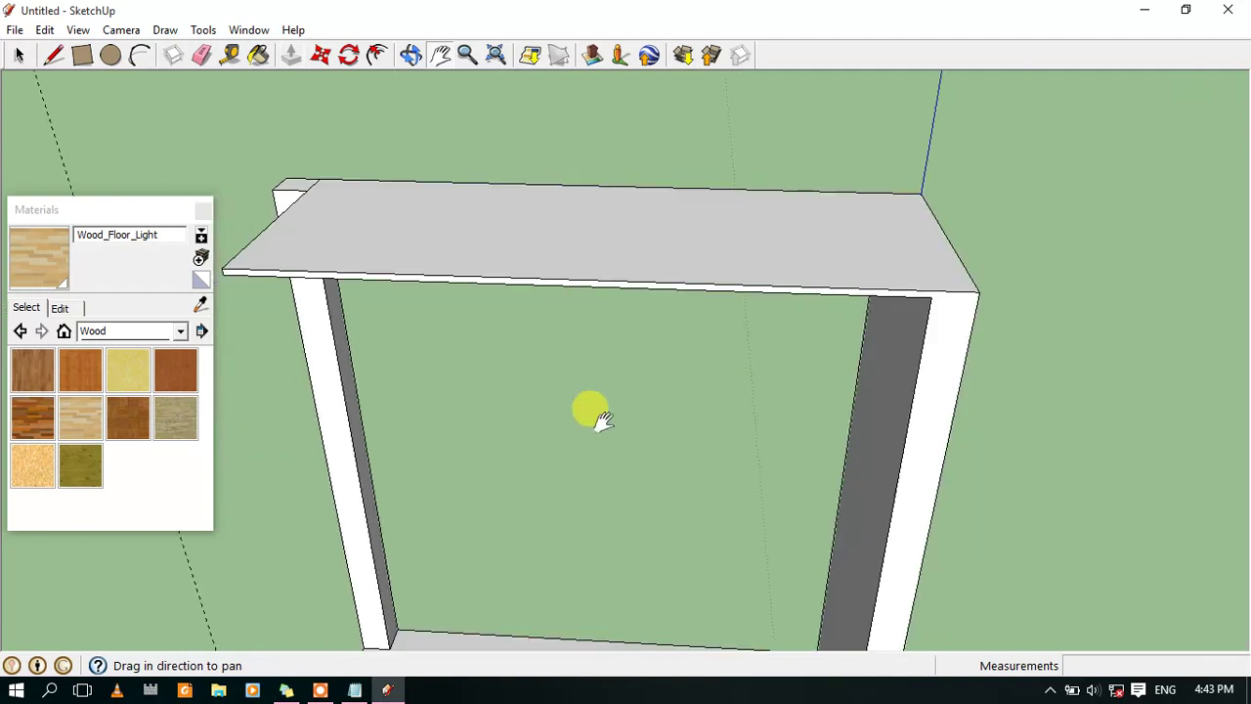
scroll(586, 409, down, 1)
key(p)
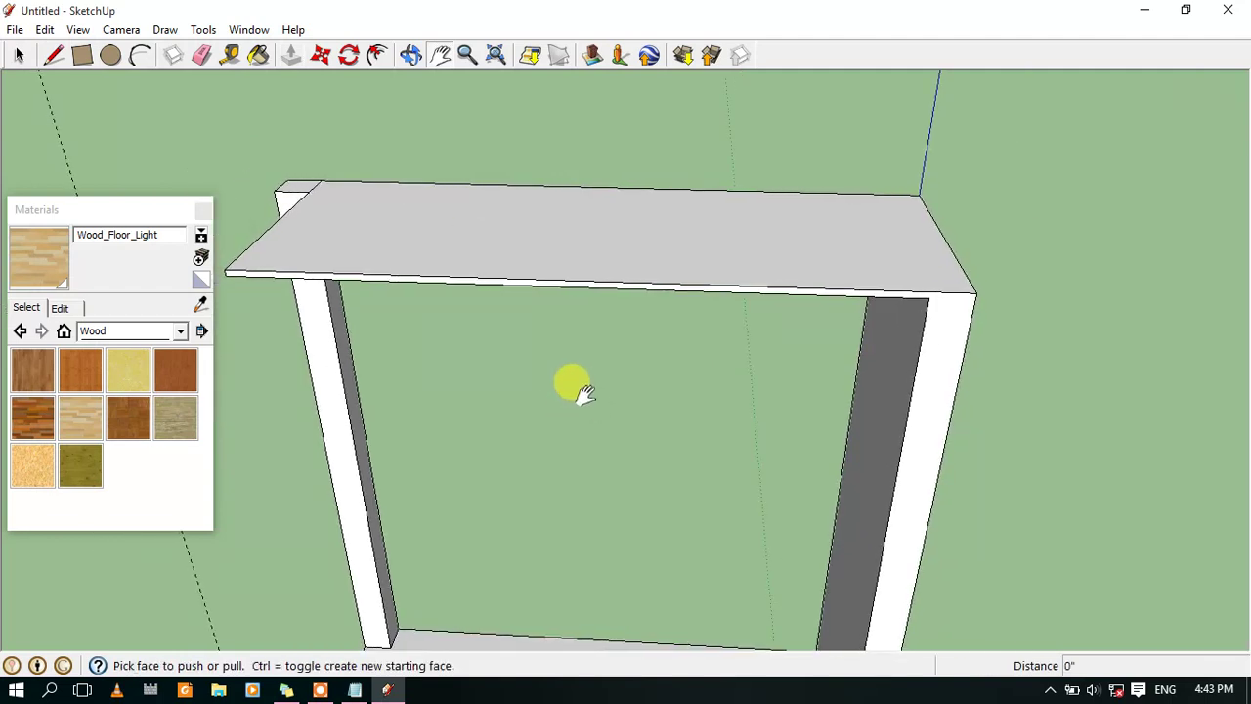
middle_drag(580, 397, 586, 403)
key(ctrl+z)
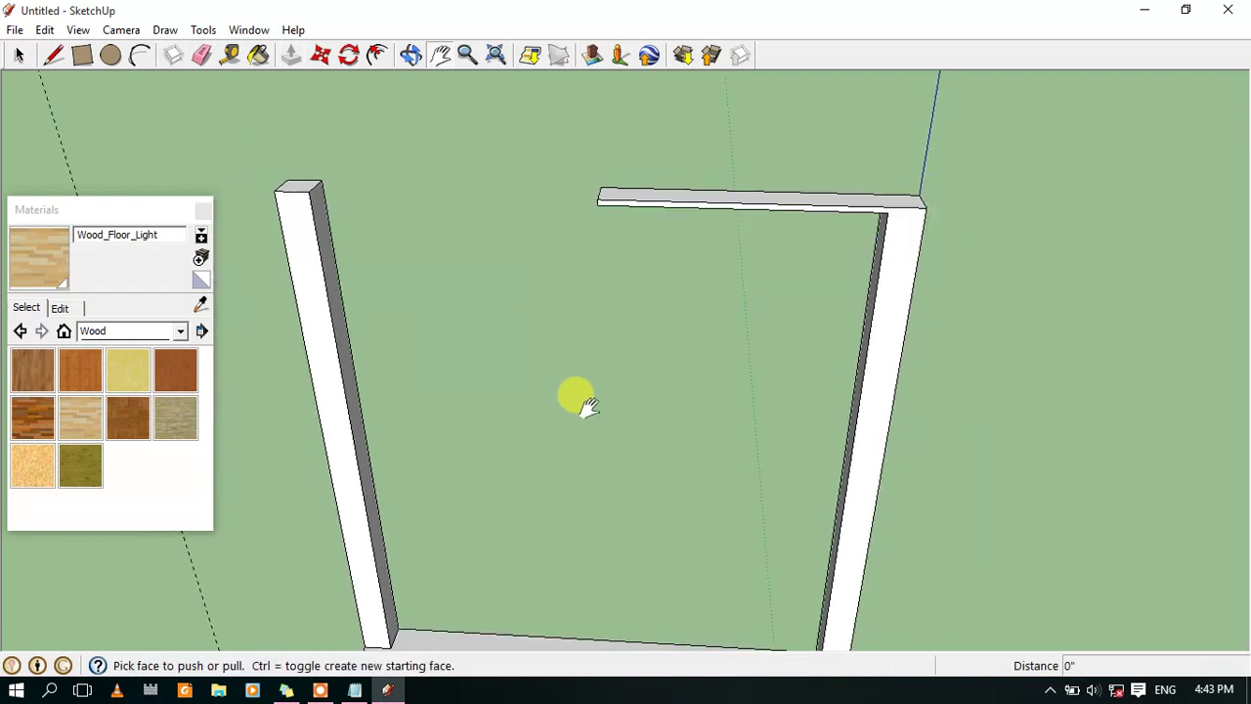
key(ctrl+y)
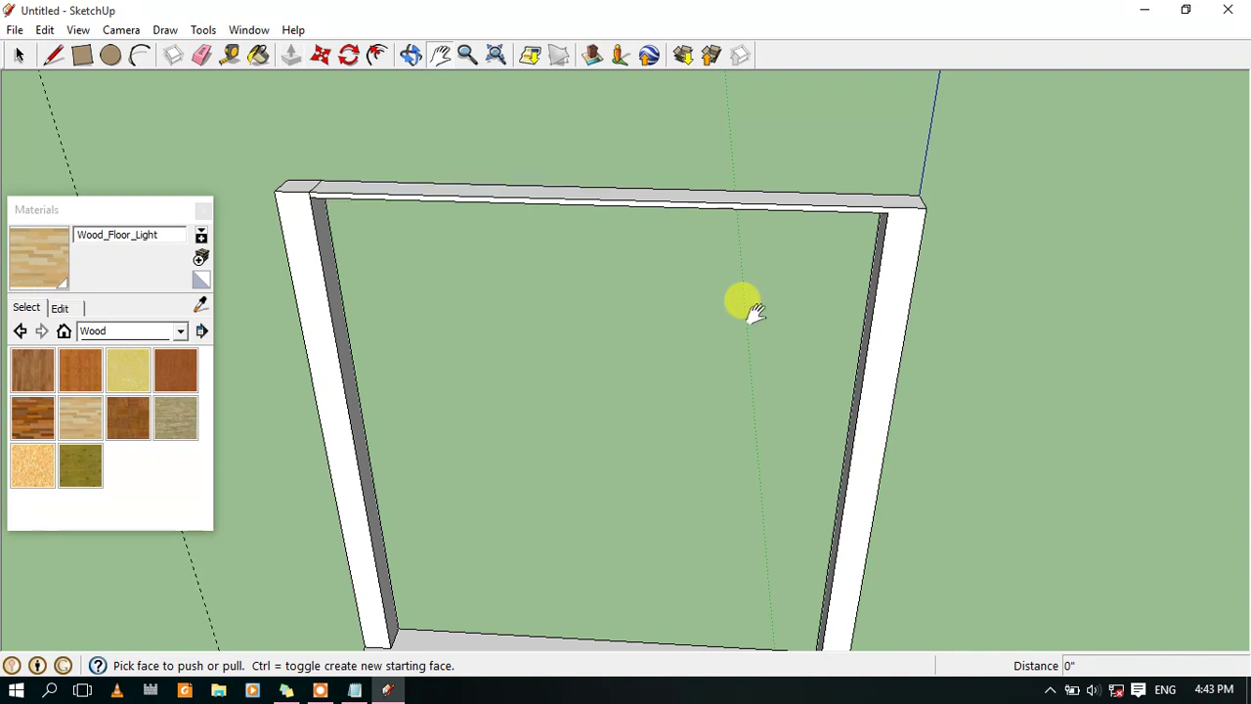
click(56, 56)
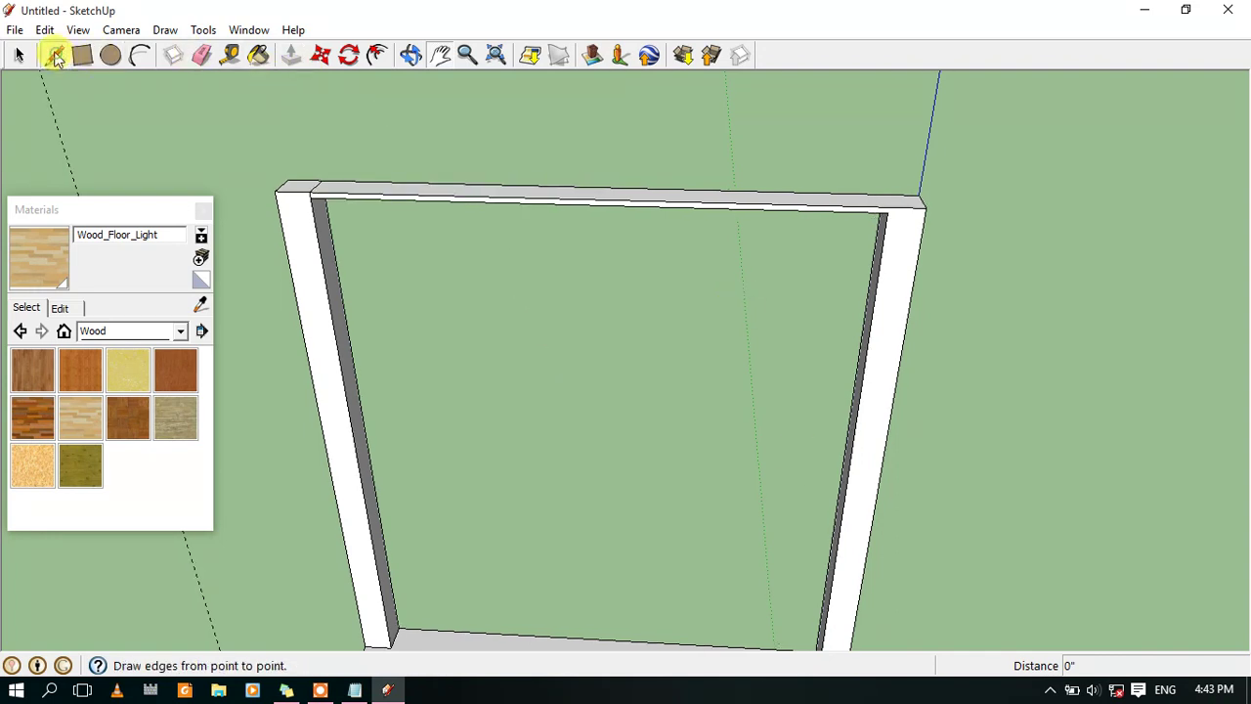
click(441, 61)
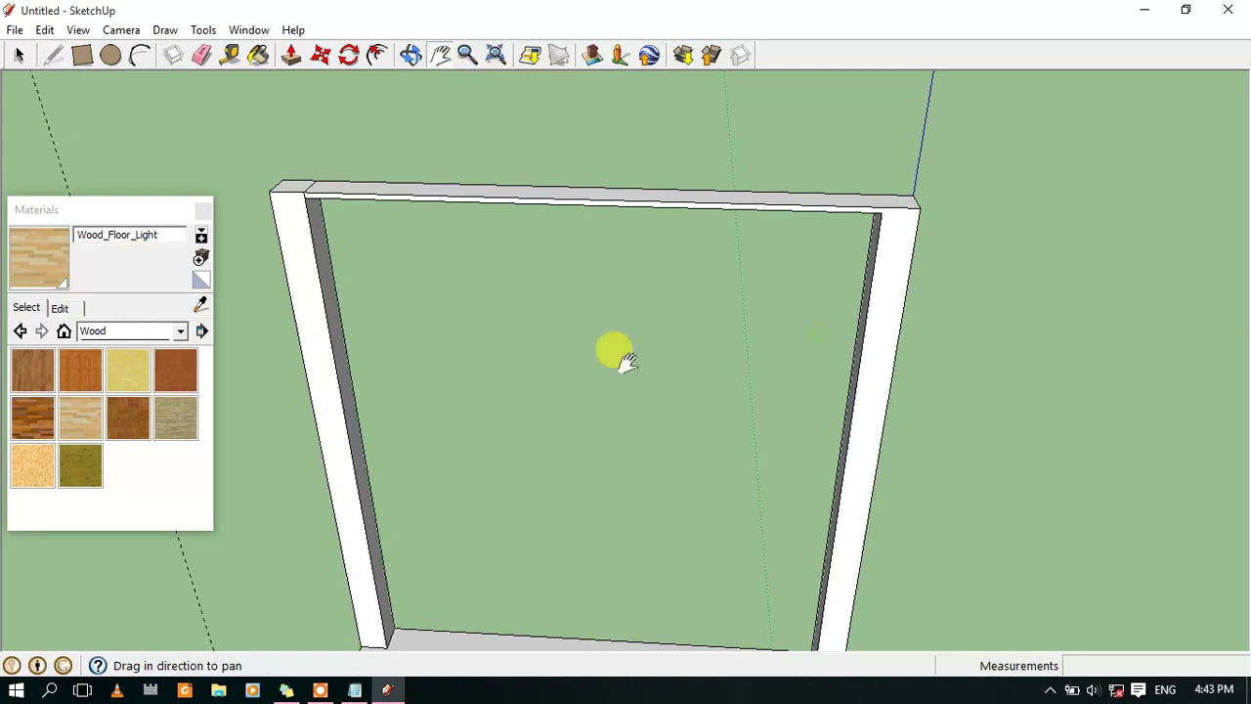
drag(615, 352, 676, 352)
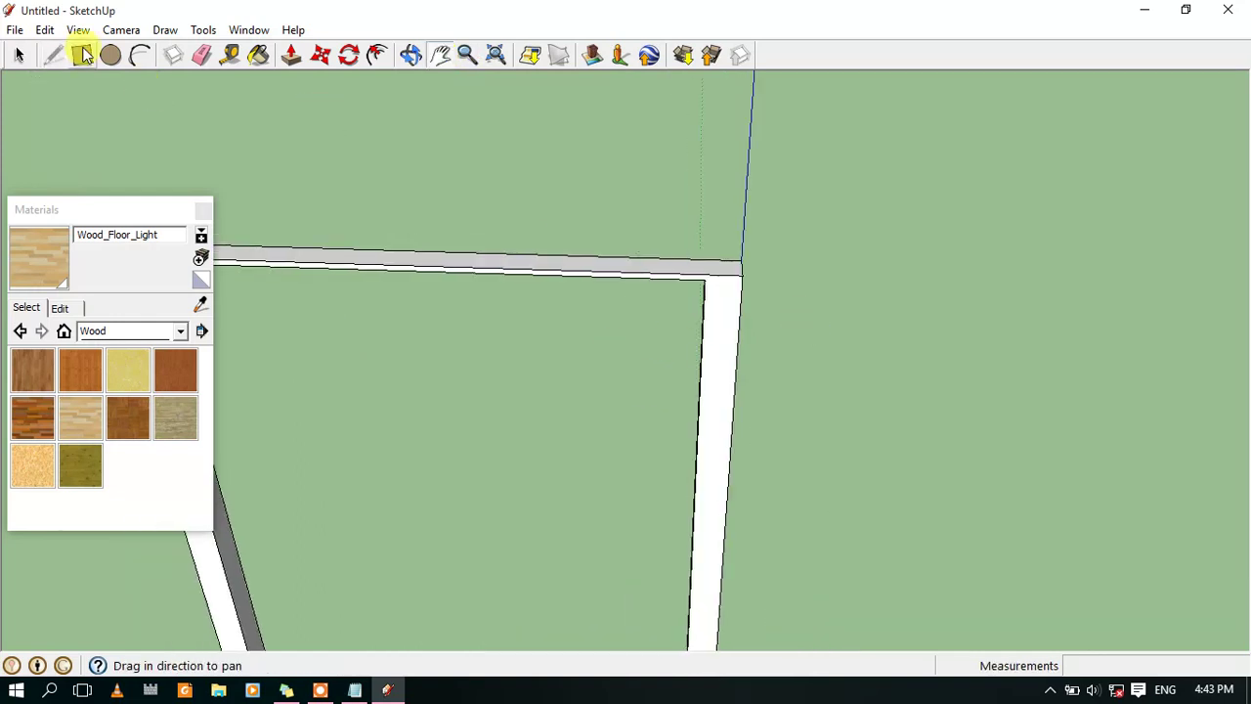
click(55, 56)
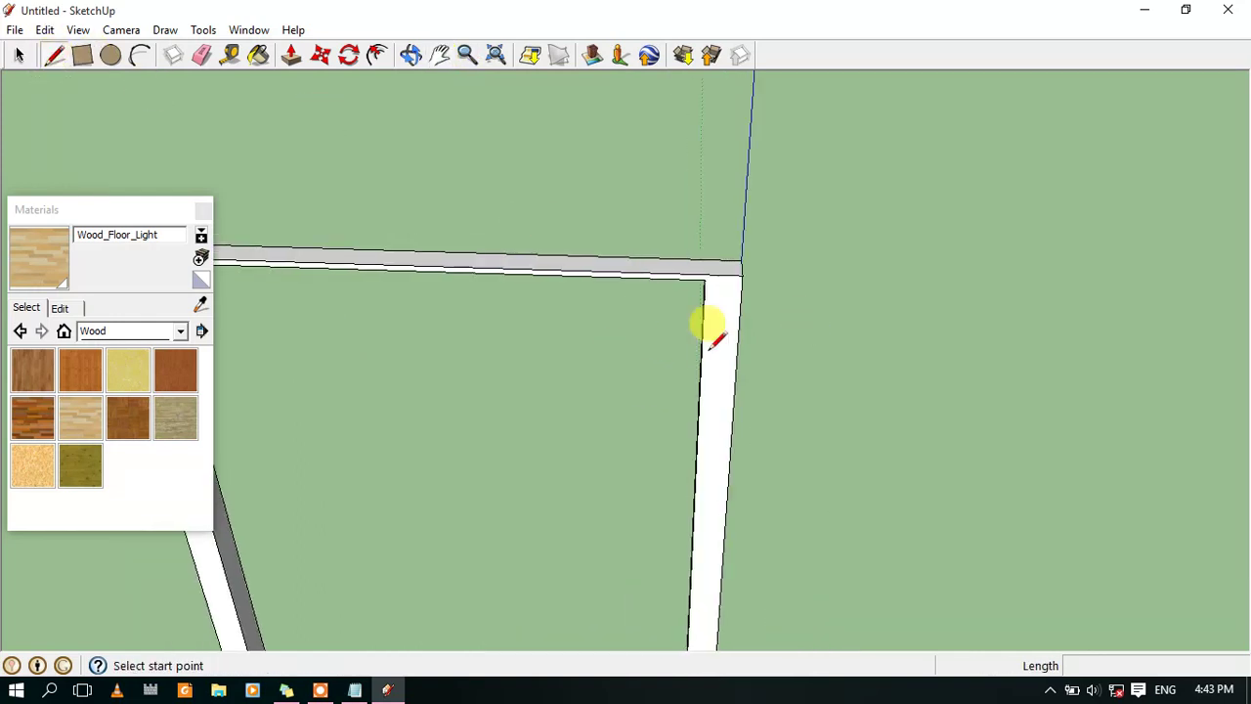
click(704, 279)
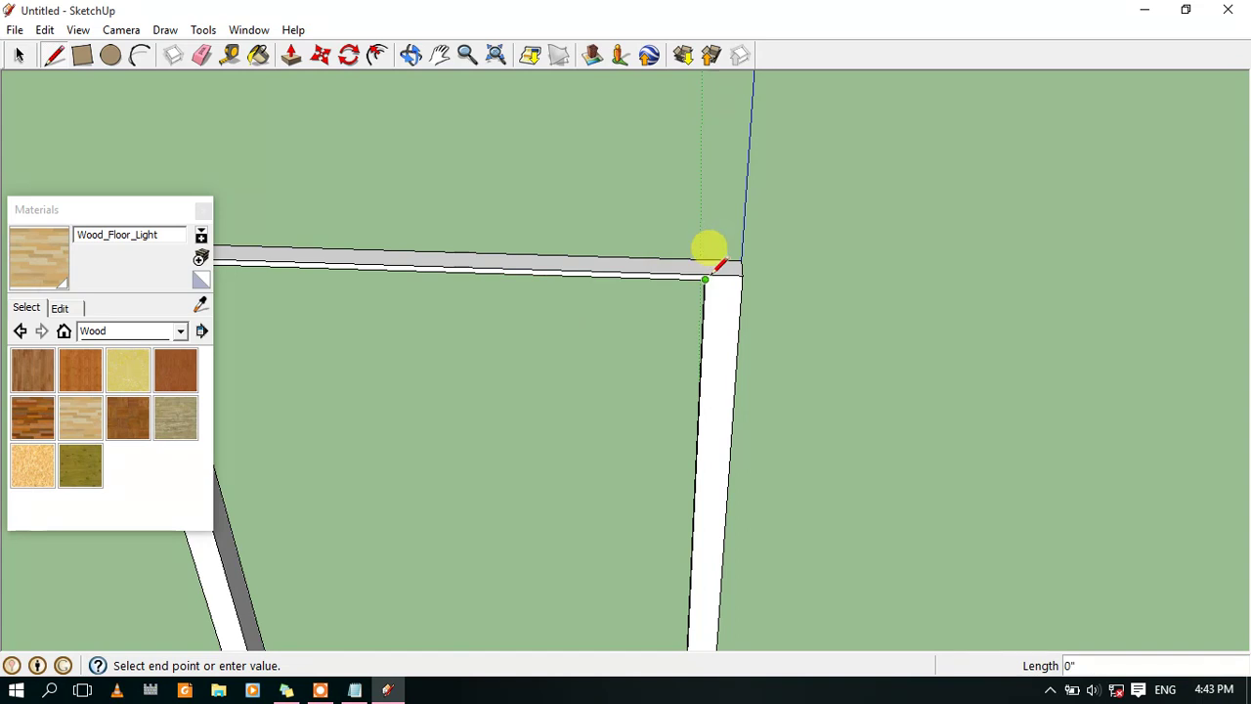
scroll(703, 261, up, 1)
scroll(708, 268, up, 2)
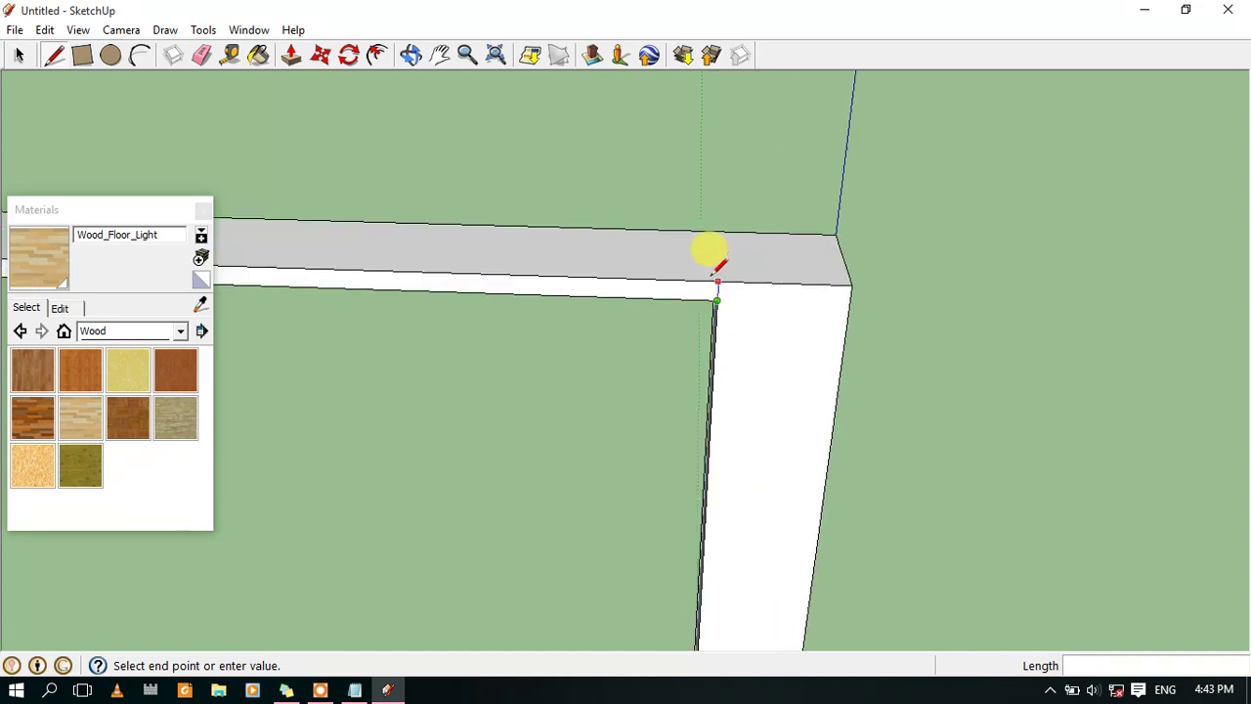
scroll(717, 280, up, 1)
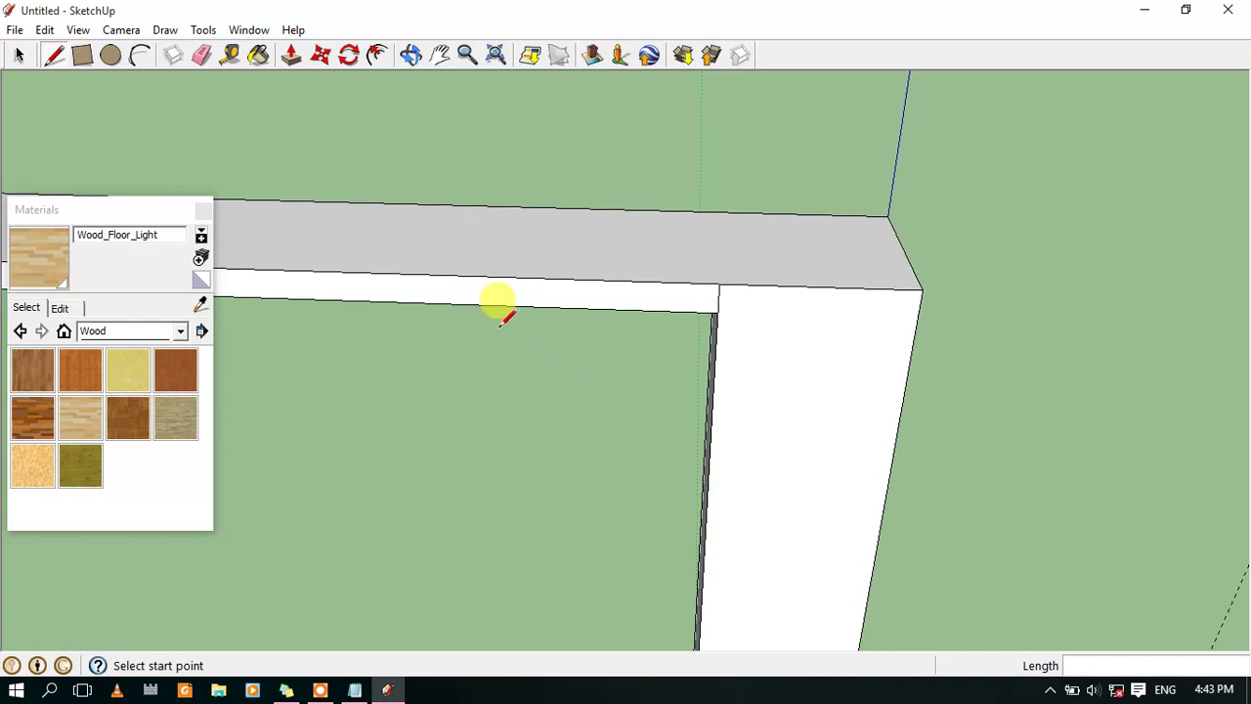
scroll(374, 240, down, 2)
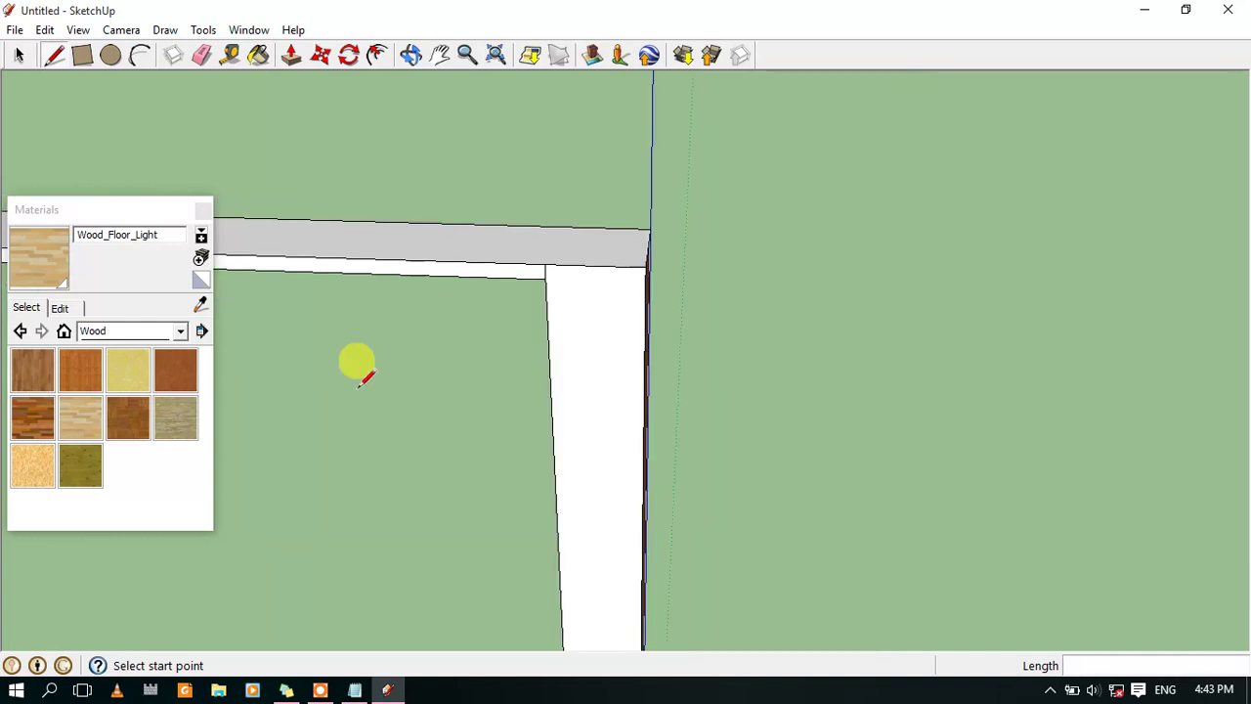
click(438, 59)
mouse_move(363, 426)
mouse_down()
mouse_move(969, 335)
mouse_move(1078, 355)
mouse_up()
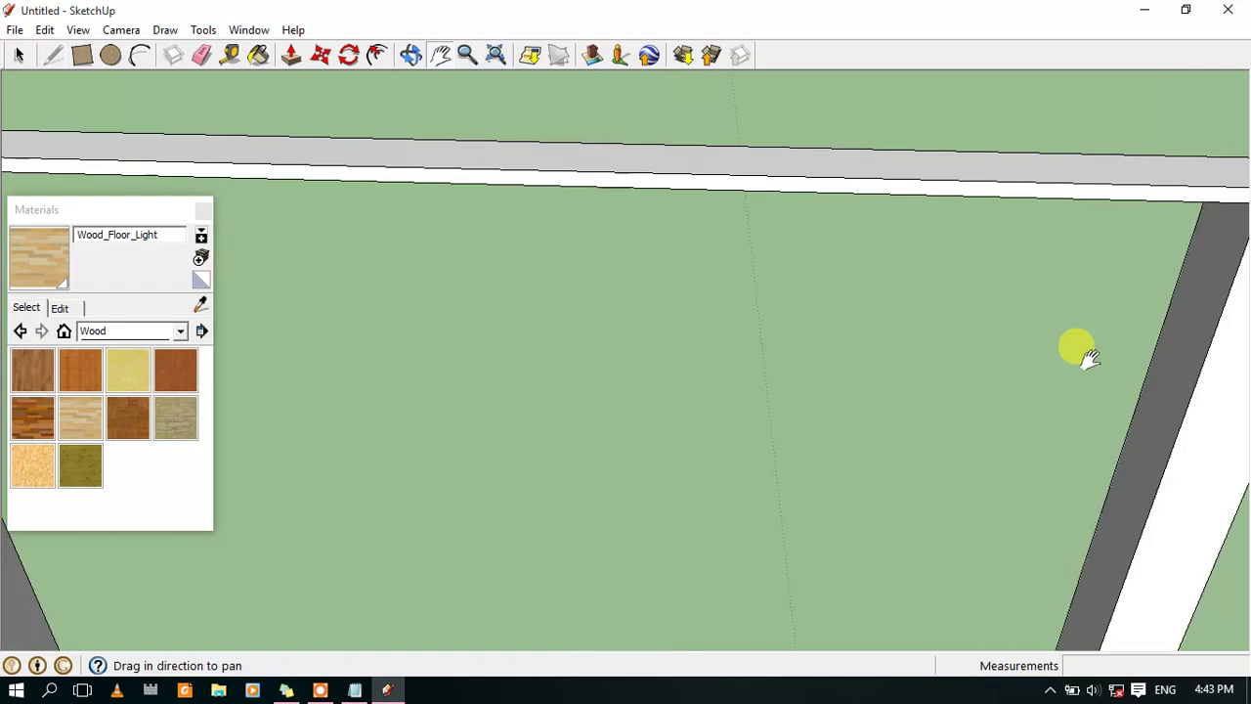
mouse_move(651, 376)
mouse_down()
mouse_move(584, 388)
mouse_move(619, 346)
mouse_move(589, 338)
mouse_up()
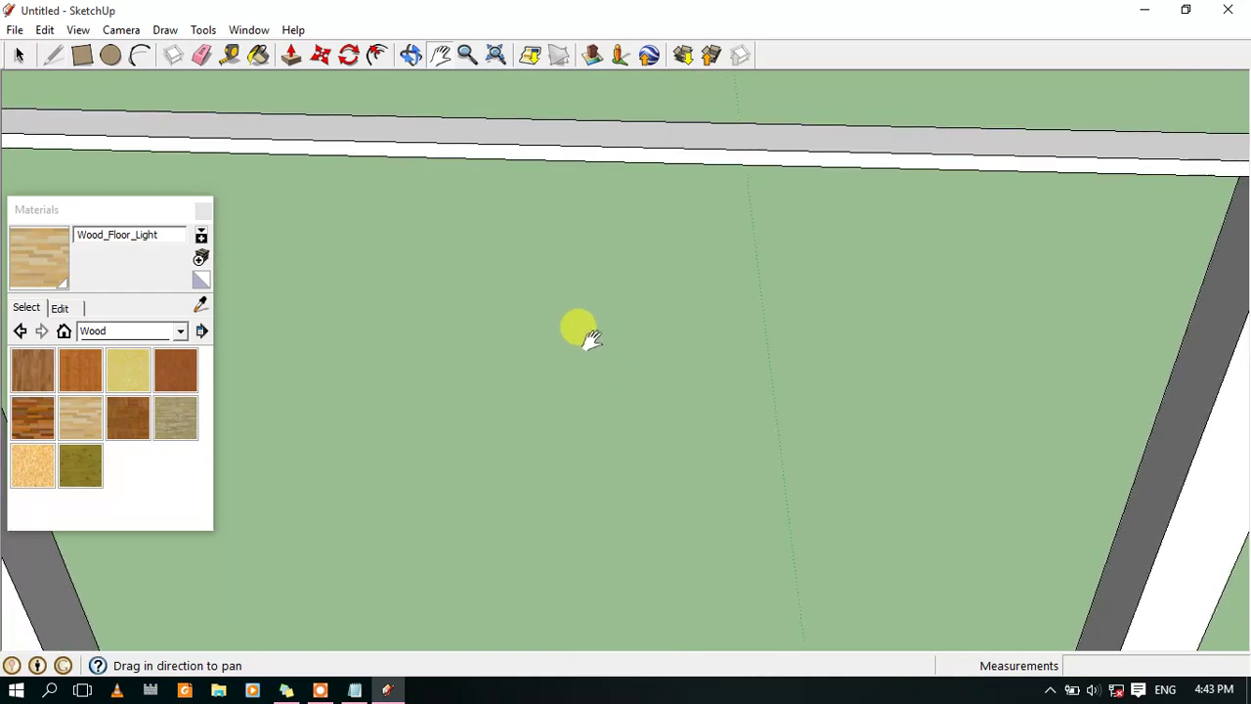
click(415, 56)
mouse_move(492, 329)
mouse_down()
mouse_move(726, 335)
mouse_move(1075, 299)
mouse_move(682, 340)
mouse_move(528, 287)
mouse_move(547, 311)
mouse_up()
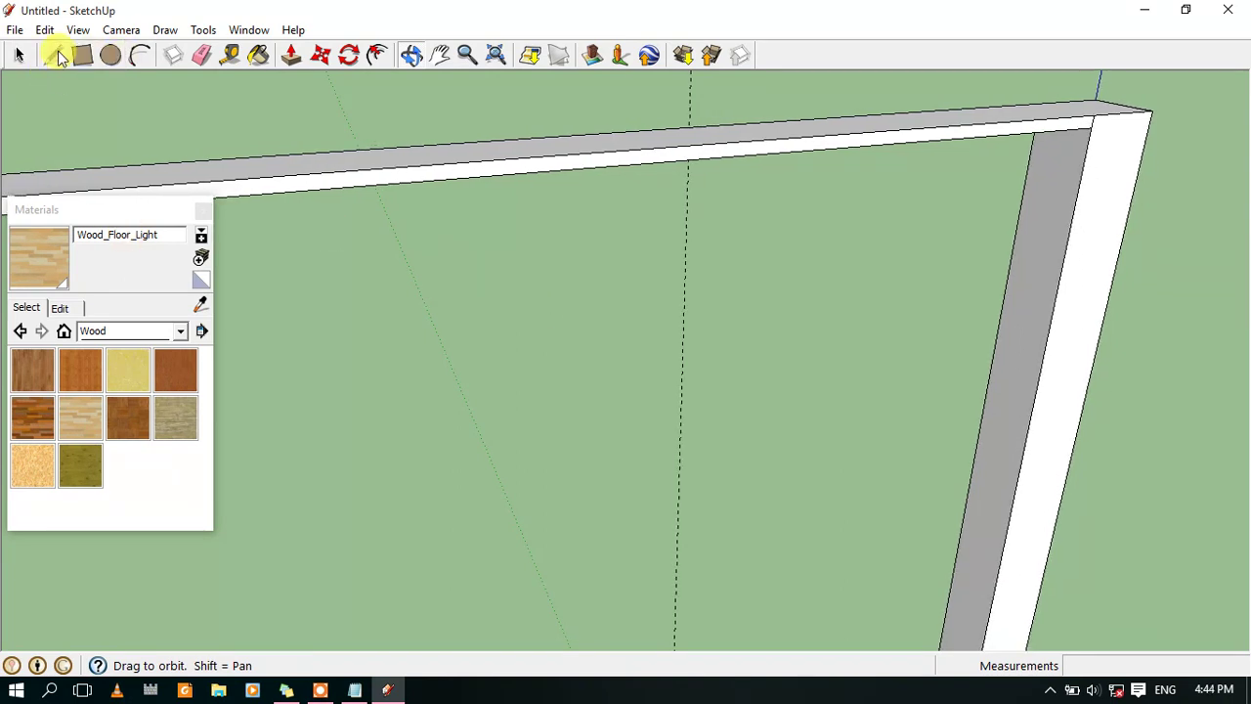
Push/pull the top beam's face out 10 15/16" into a flat slab and view it from above
click(56, 55)
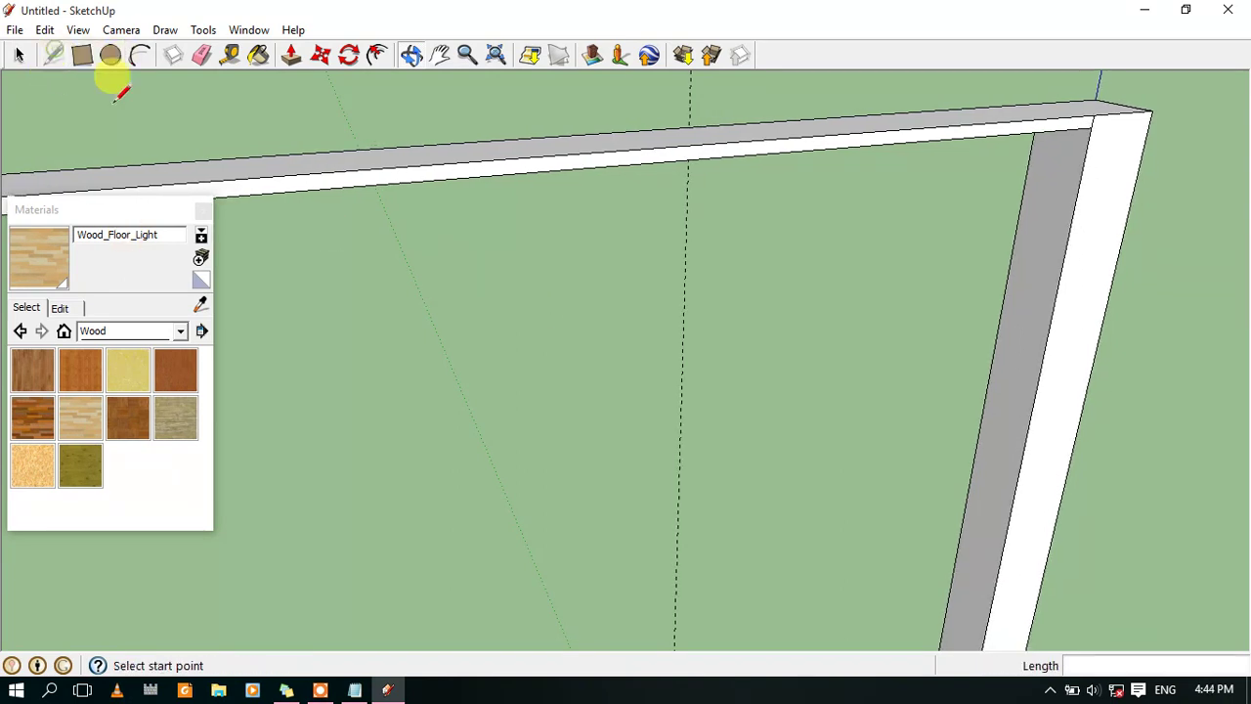
click(295, 56)
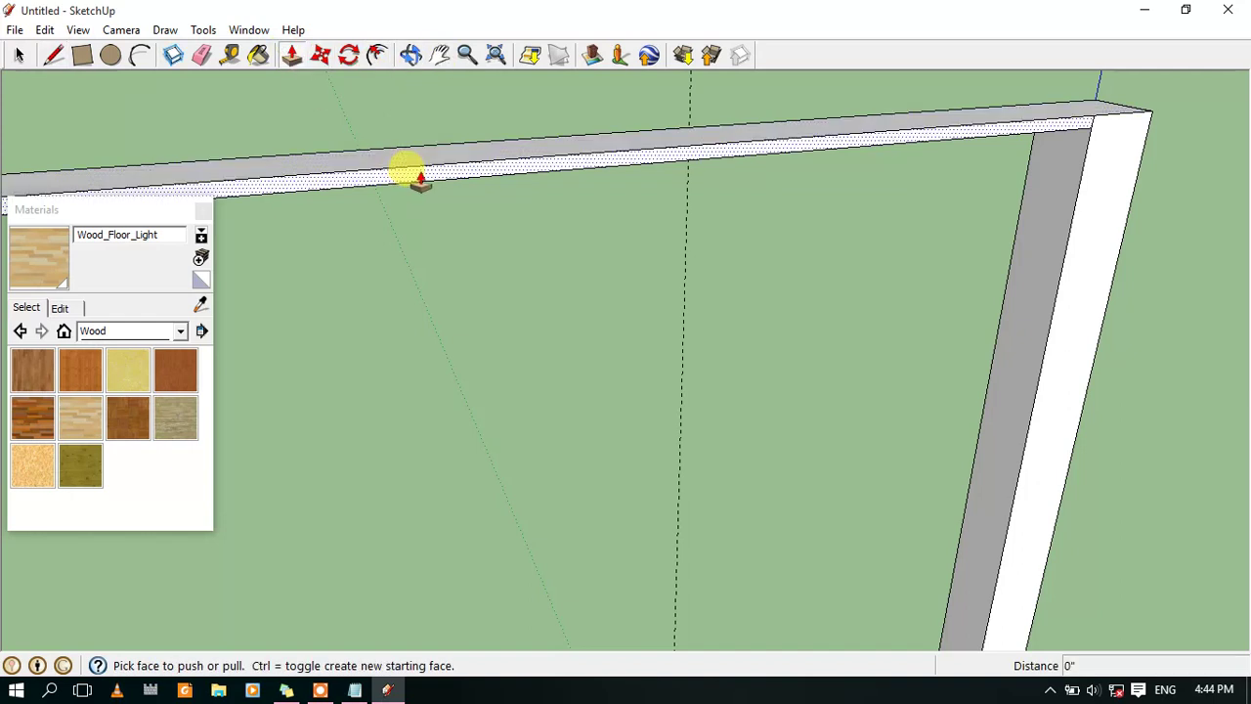
drag(418, 179, 605, 361)
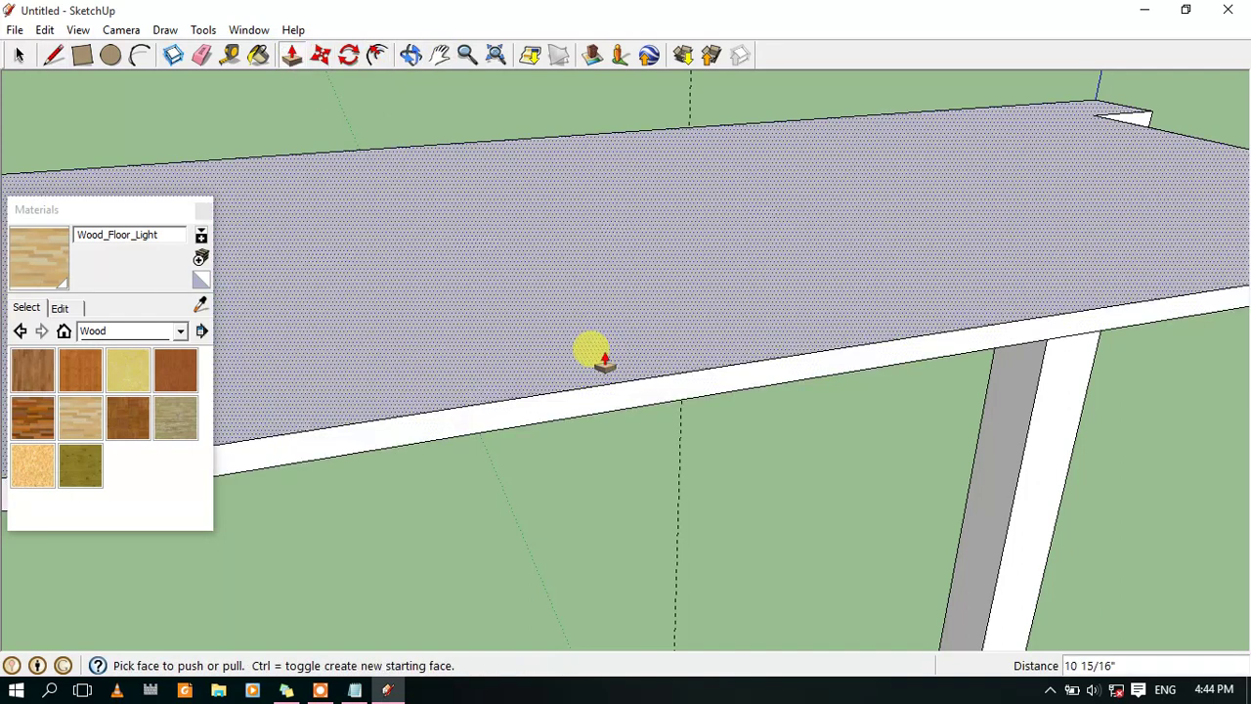
scroll(605, 362, down, 2)
scroll(580, 385, down, 2)
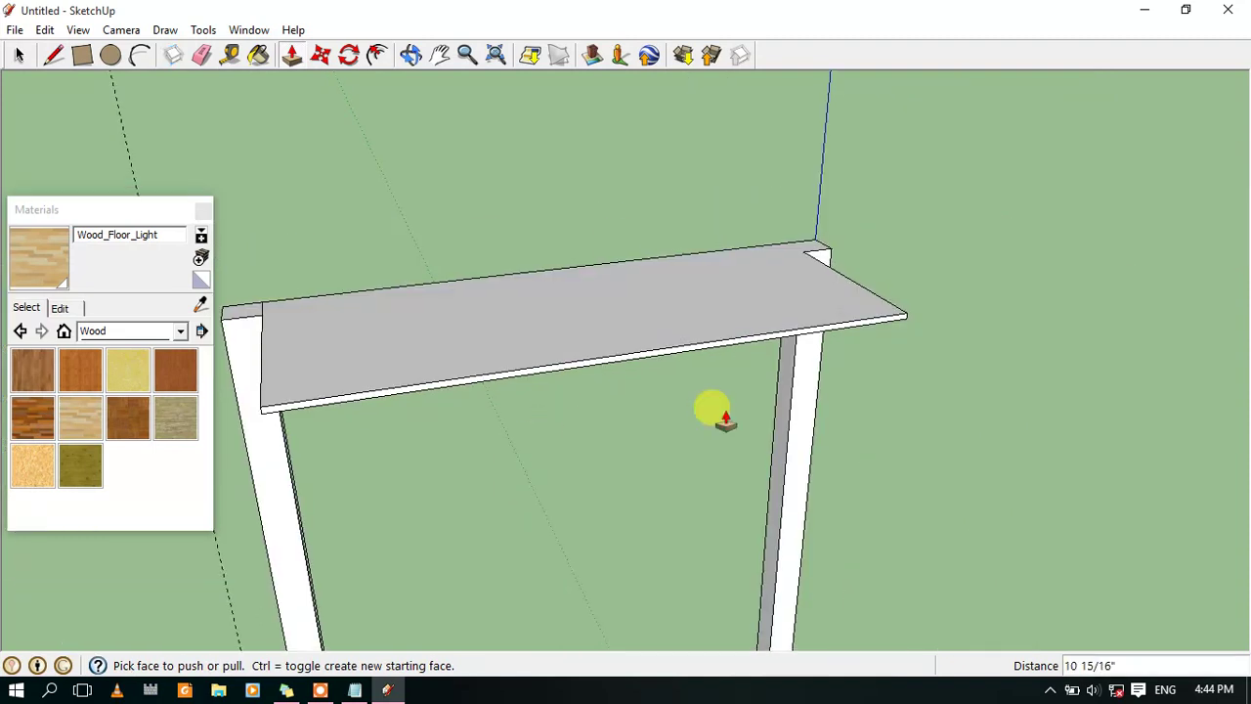
click(412, 56)
mouse_move(810, 447)
mouse_down()
mouse_move(232, 494)
mouse_move(48, 479)
mouse_move(391, 491)
mouse_move(400, 475)
mouse_move(305, 481)
mouse_move(424, 474)
mouse_move(405, 441)
mouse_move(442, 448)
mouse_move(401, 478)
mouse_move(419, 463)
mouse_up()
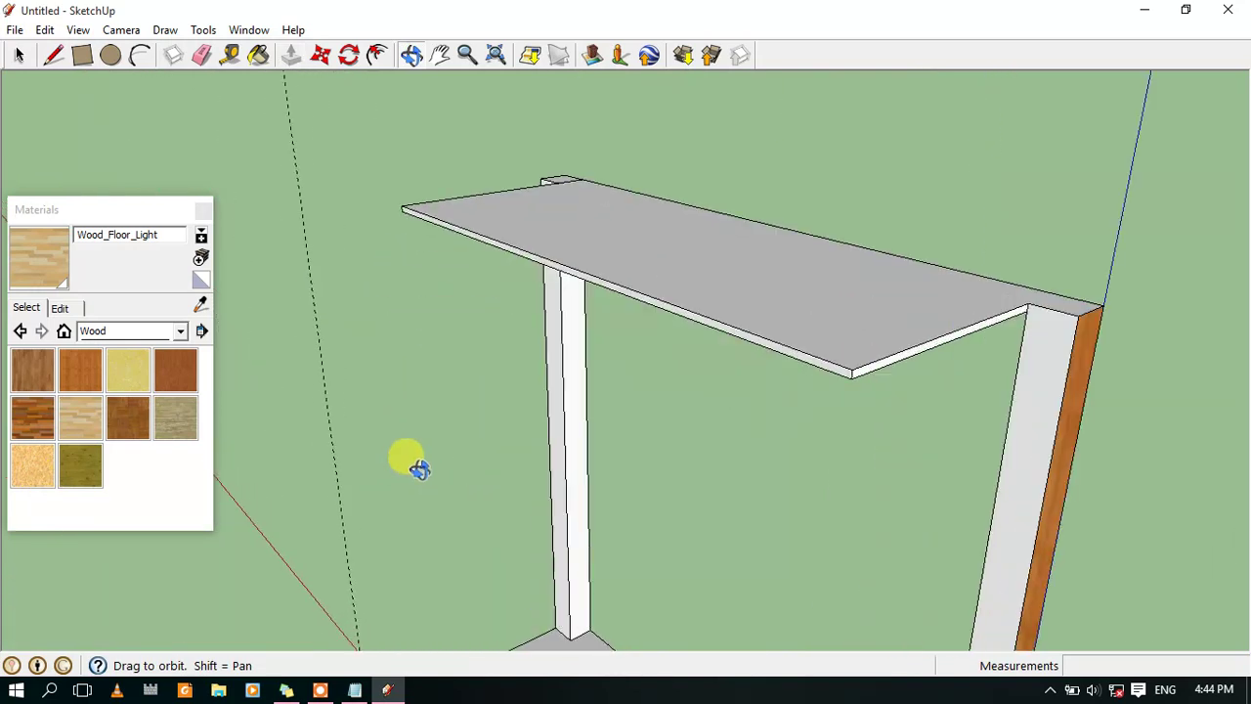
Stretch the canopy panel a further 1' 5 1/16" to the left, then frame the whole booth
click(291, 56)
drag(600, 294, 209, 446)
middle_drag(754, 460, 549, 461)
scroll(550, 464, down, 3)
scroll(257, 573, down, 2)
scroll(287, 564, down, 2)
scroll(321, 552, down, 2)
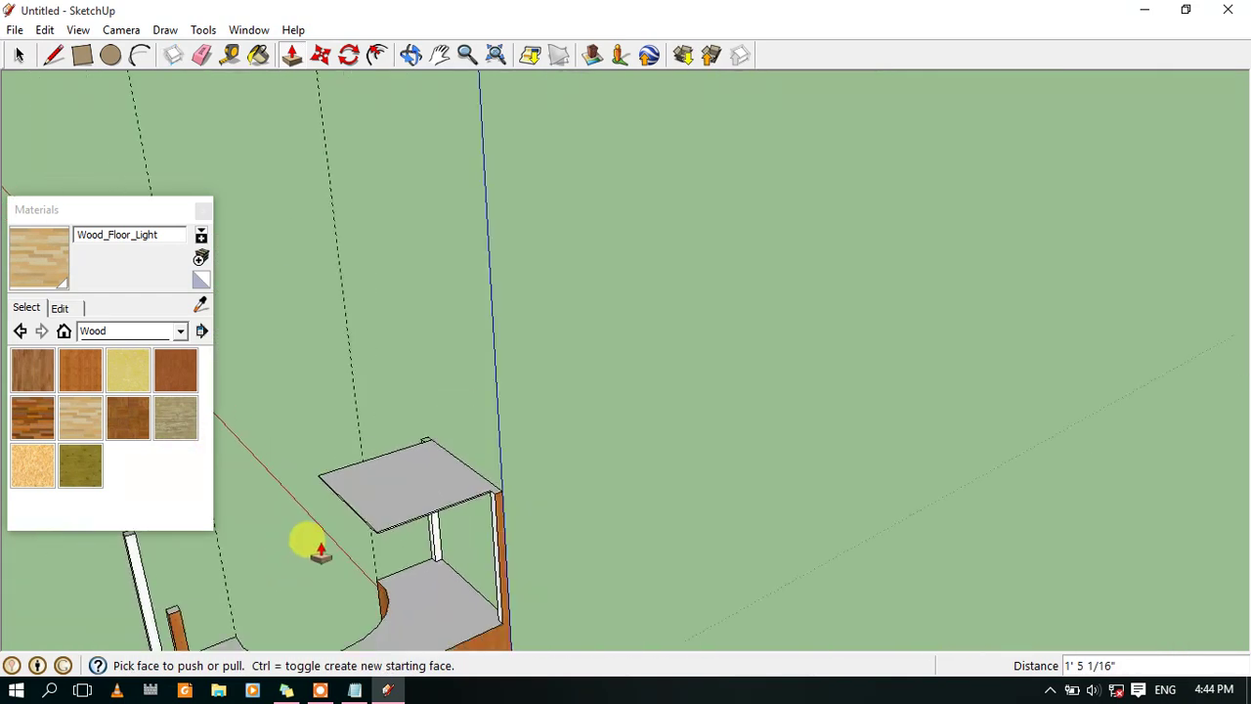
click(441, 56)
mouse_move(335, 447)
mouse_down()
mouse_move(580, 419)
mouse_move(825, 277)
mouse_up()
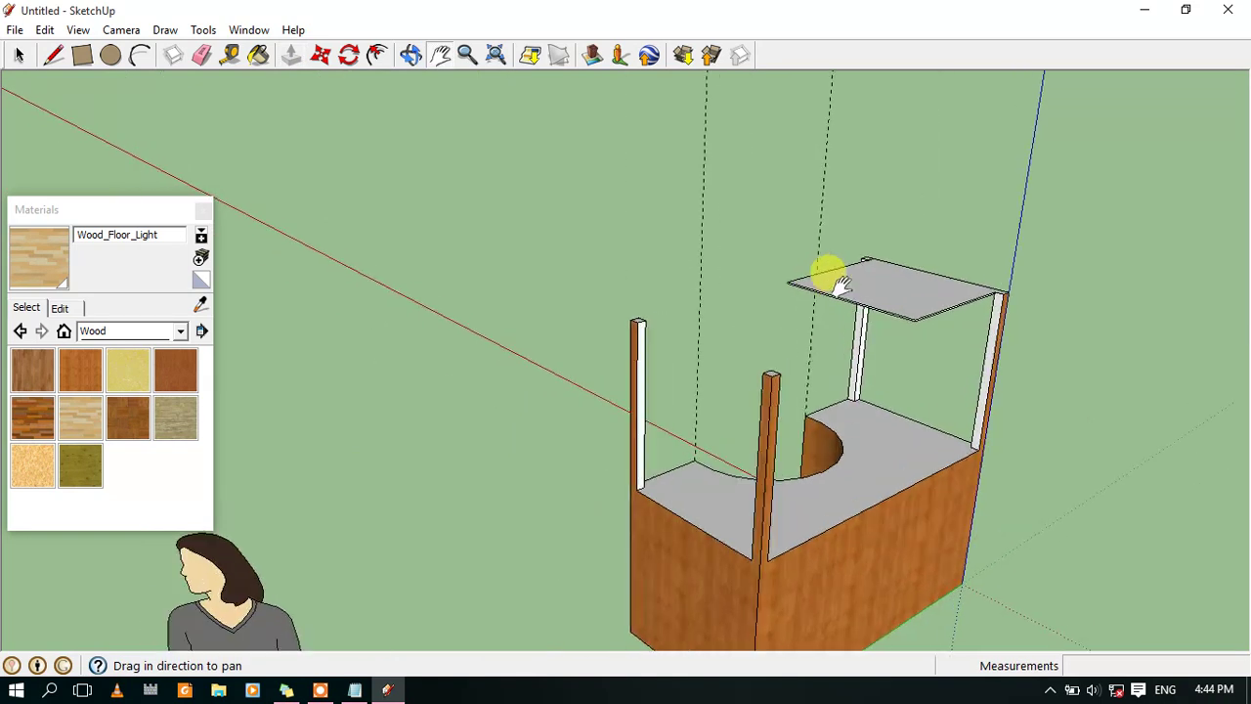
Extend the canopy's edge face about 3' 5 15/16" so it rests on all four posts
scroll(796, 320, up, 3)
click(298, 59)
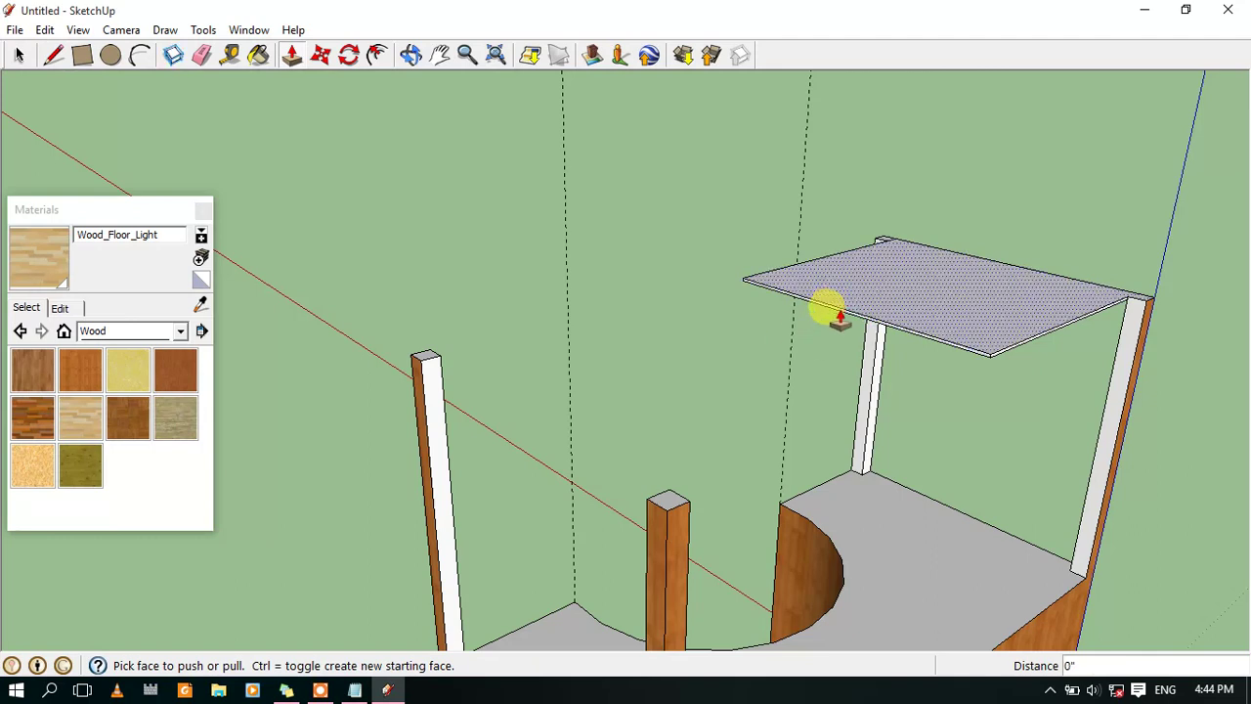
click(828, 309)
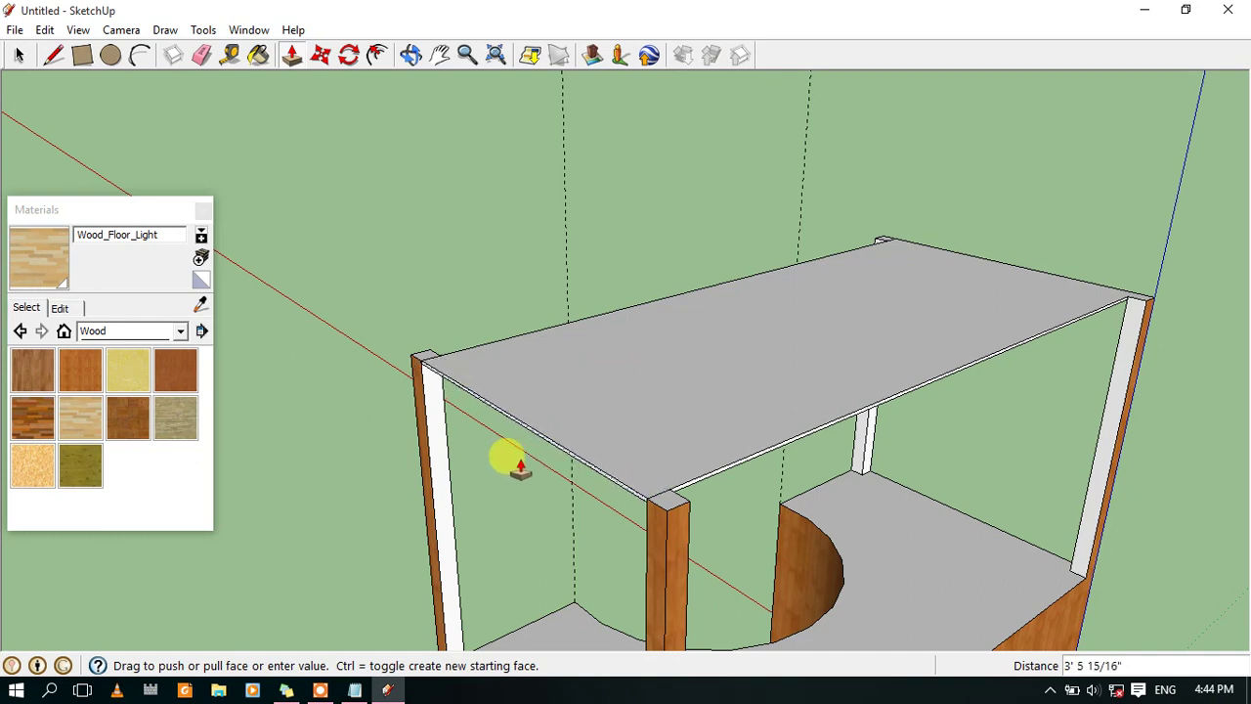
click(520, 467)
click(440, 55)
mouse_move(498, 326)
mouse_down()
mouse_move(948, 357)
mouse_move(467, 60)
mouse_up()
click(413, 55)
mouse_move(714, 384)
mouse_down()
mouse_move(945, 468)
mouse_move(909, 430)
mouse_up()
click(440, 55)
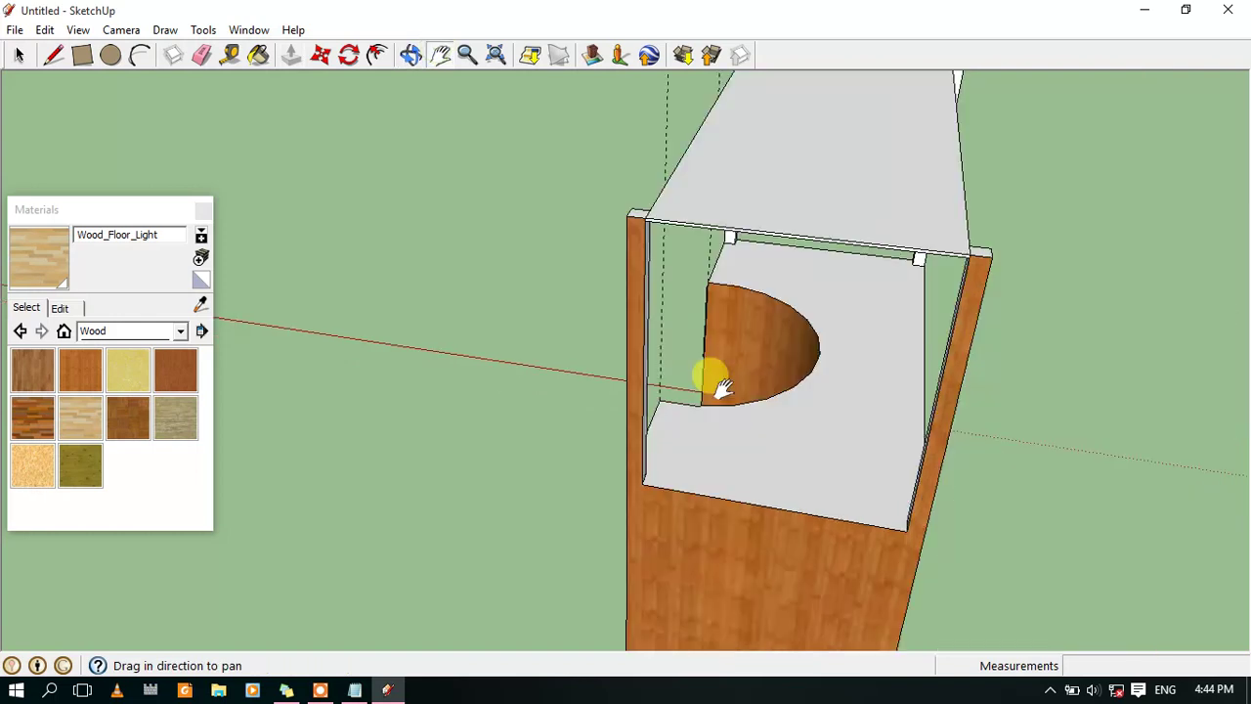
Push the canopy's front edge face out 1/16", then orbit to look down on the booth
drag(994, 455, 661, 223)
scroll(663, 228, up, 2)
scroll(663, 228, down, 4)
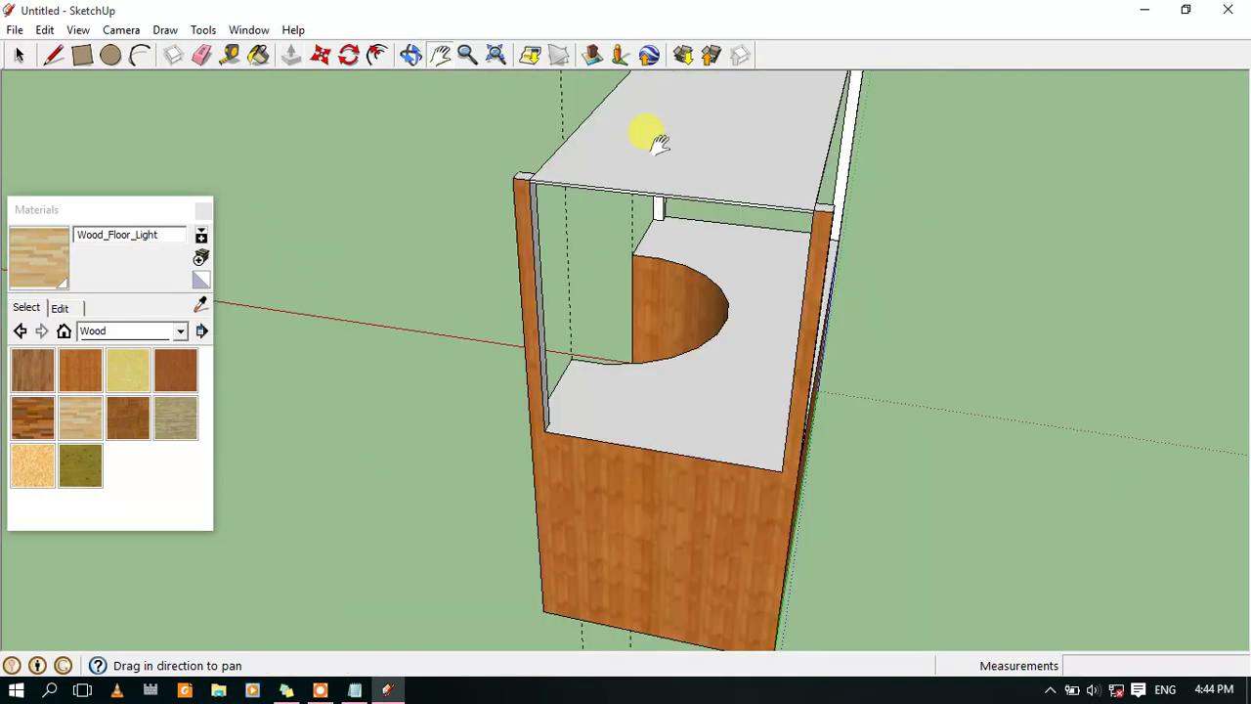
scroll(648, 131, up, 2)
scroll(631, 112, up, 2)
scroll(700, 174, up, 2)
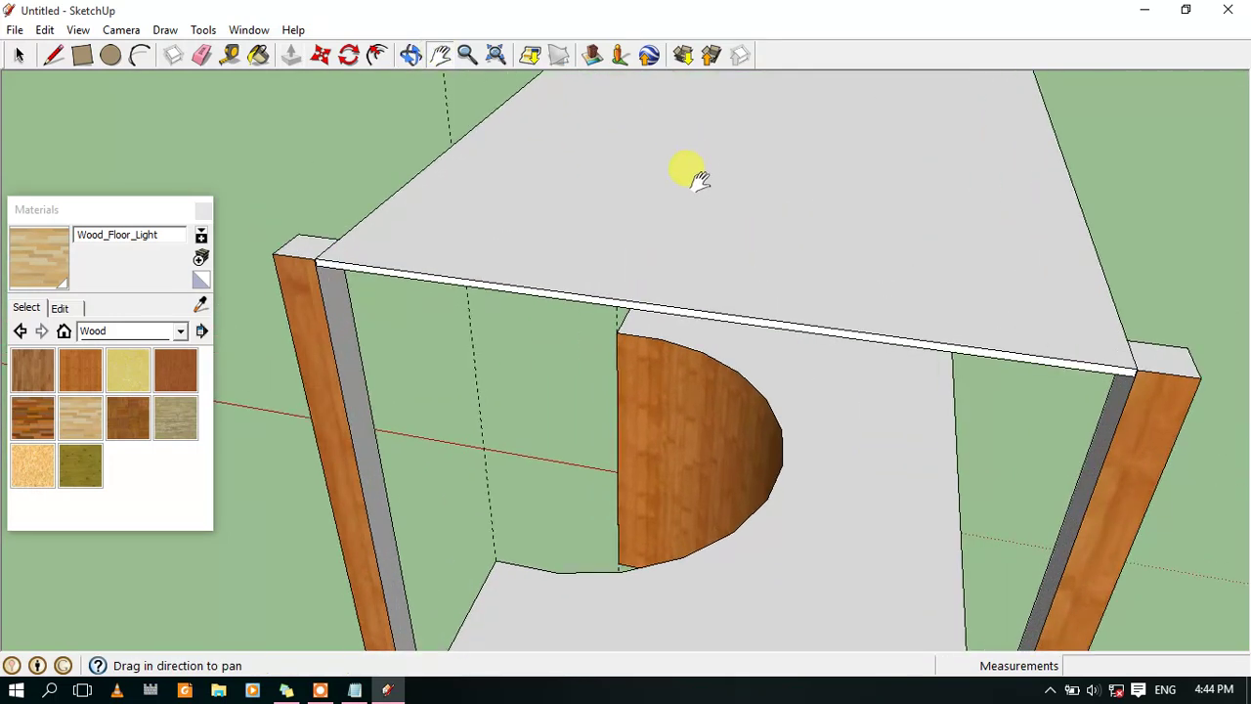
scroll(237, 251, up, 1)
scroll(279, 218, up, 1)
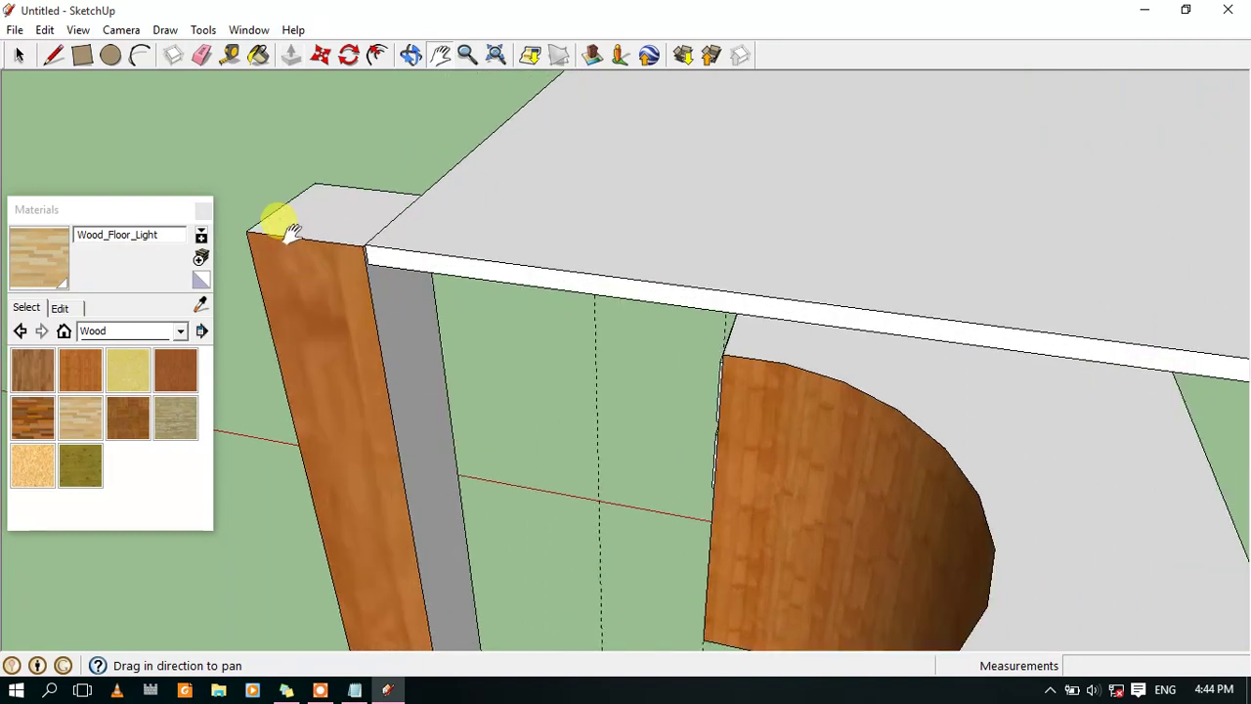
scroll(306, 239, up, 1)
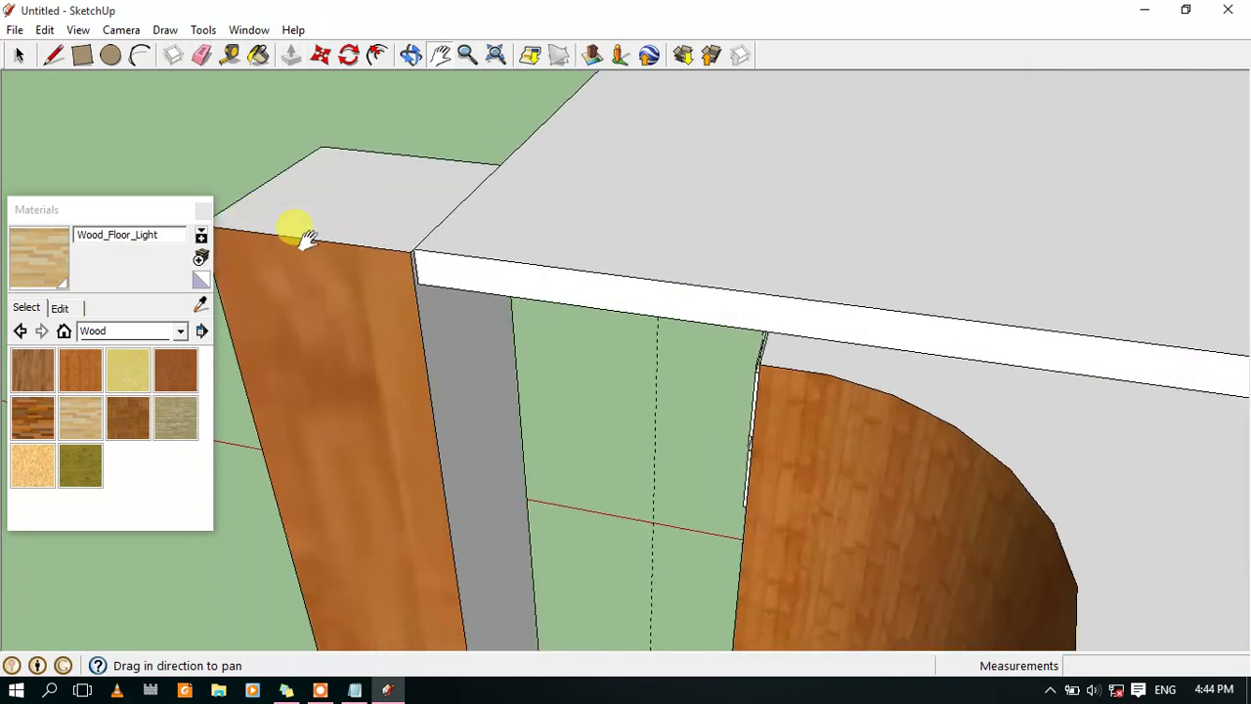
click(289, 55)
click(509, 273)
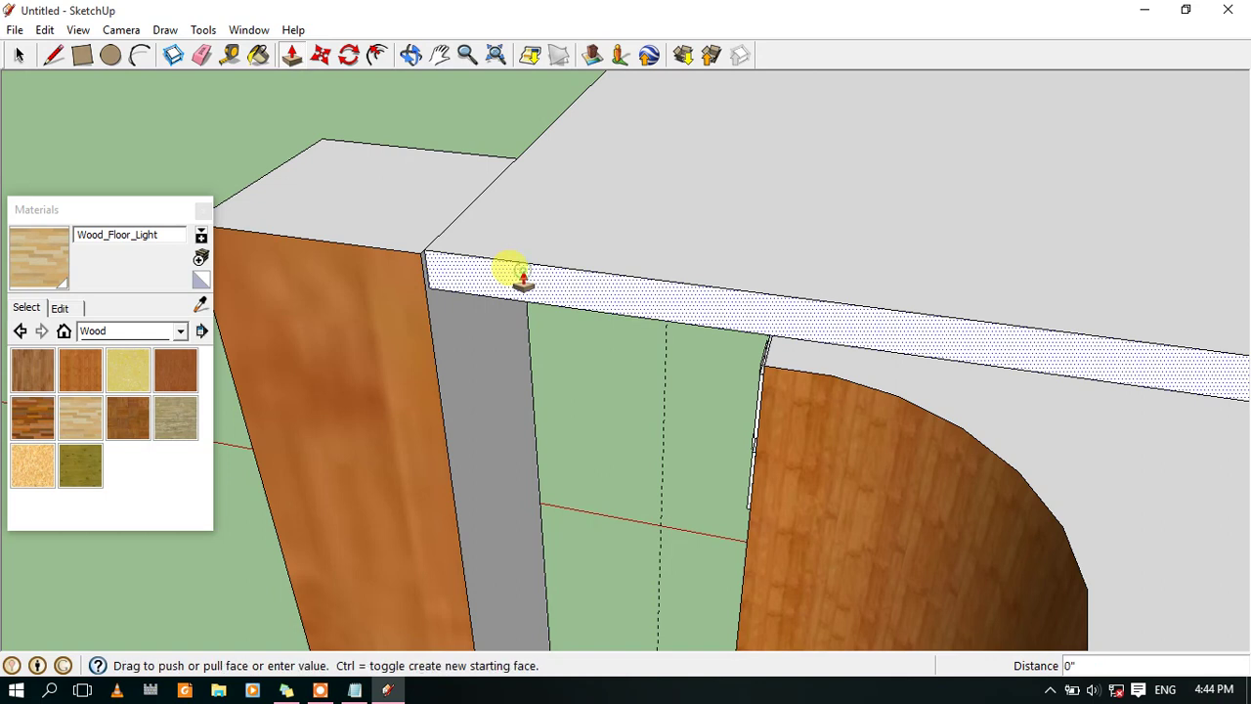
click(509, 279)
mouse_move(511, 265)
middle_down()
mouse_move(737, 313)
mouse_move(888, 322)
middle_up()
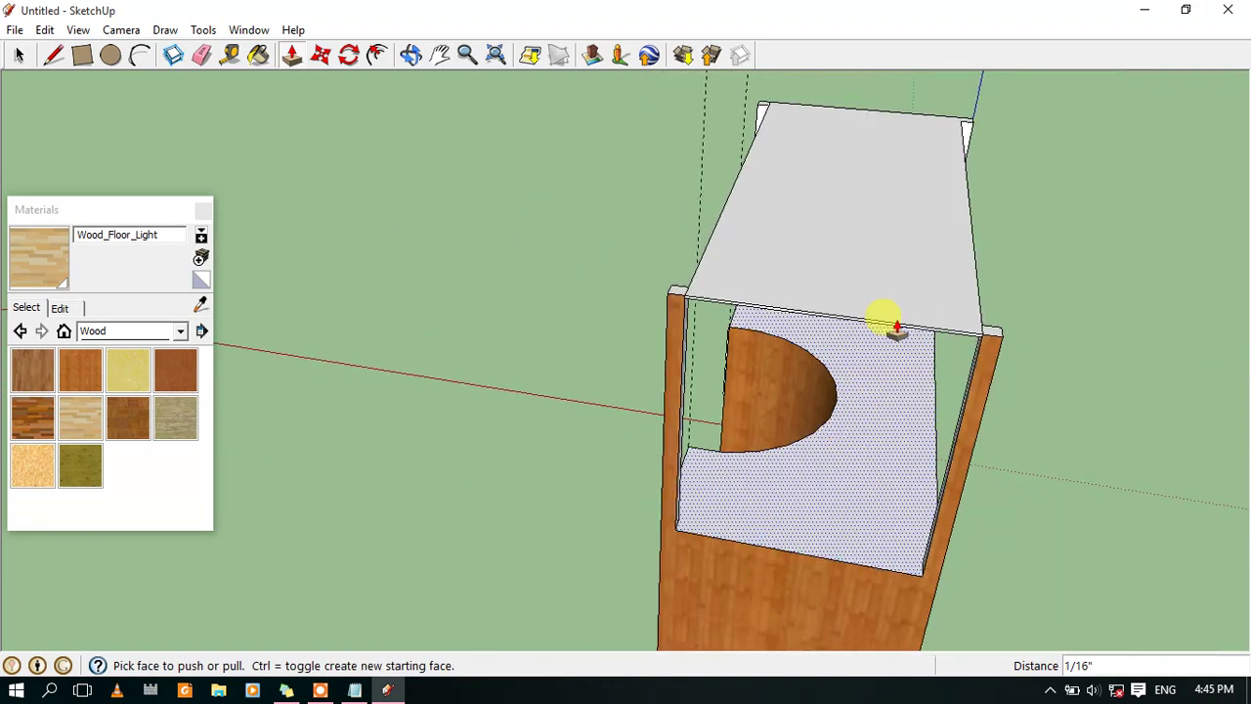
click(410, 55)
mouse_move(530, 111)
mouse_down()
mouse_move(714, 245)
mouse_move(390, 239)
mouse_move(362, 251)
mouse_up()
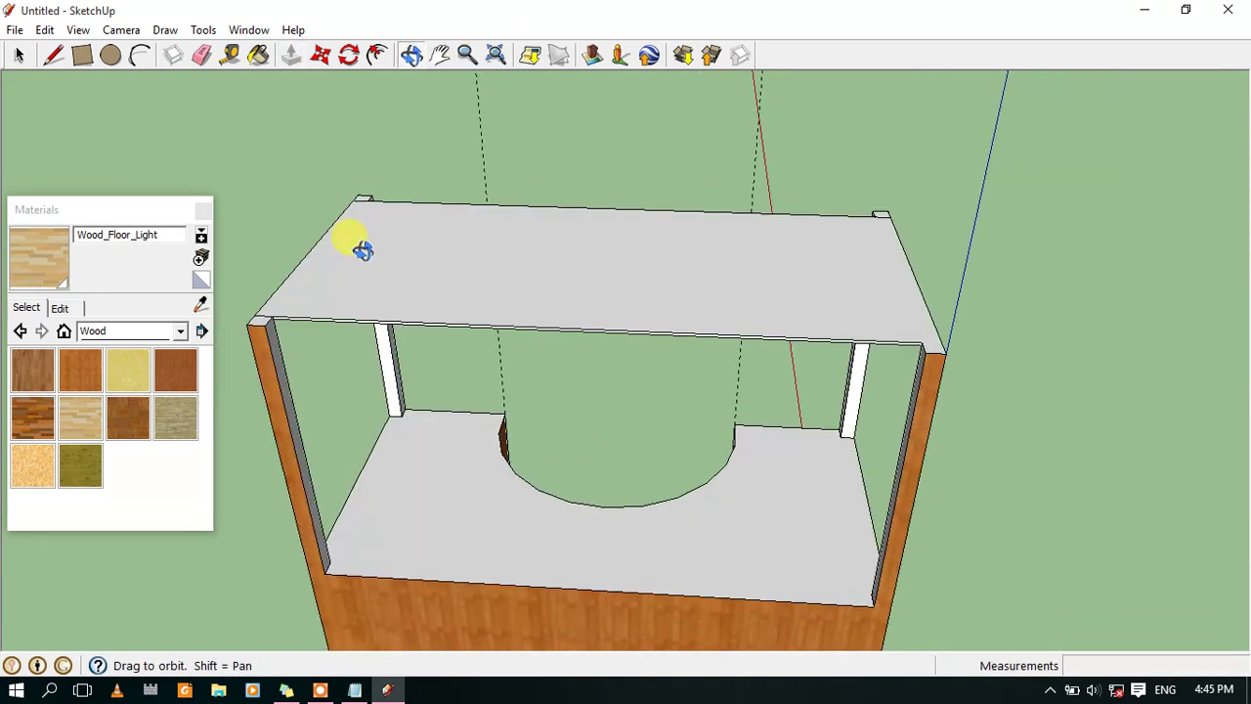
Zoom in and start a line at the canopy corner above the left post
scroll(394, 314, up, 1)
scroll(323, 327, up, 1)
scroll(208, 312, up, 1)
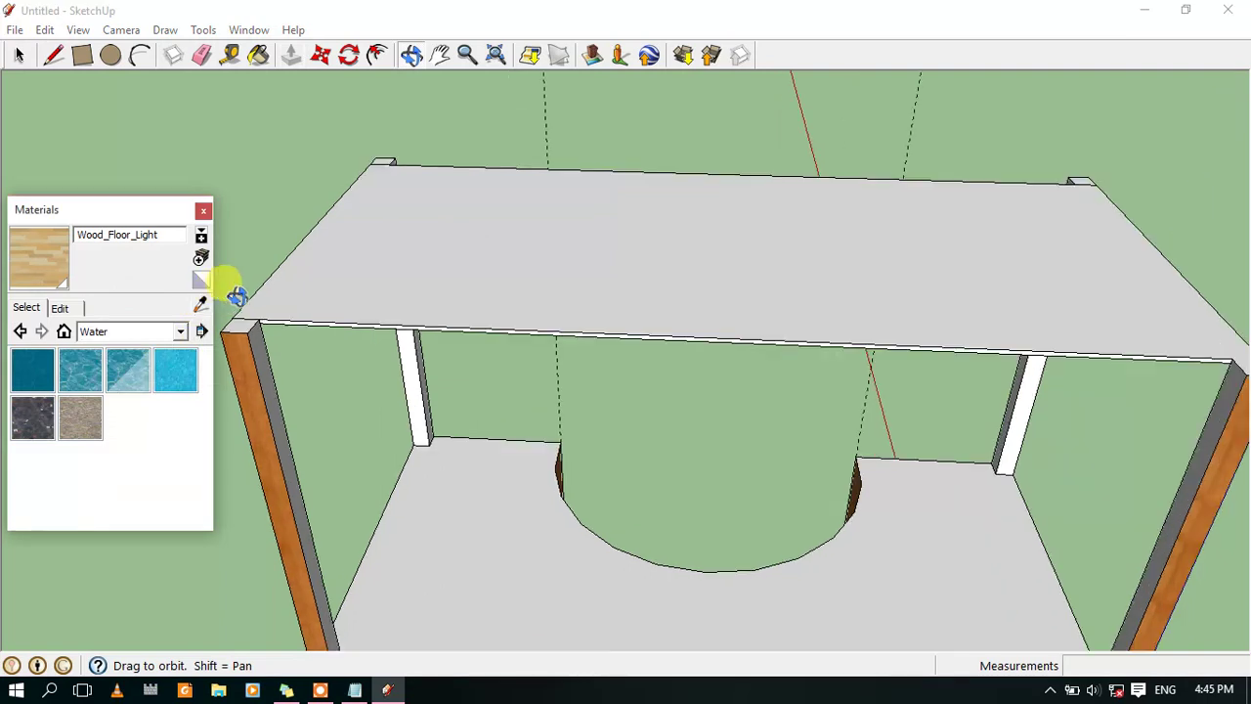
scroll(235, 296, up, 1)
scroll(241, 295, up, 1)
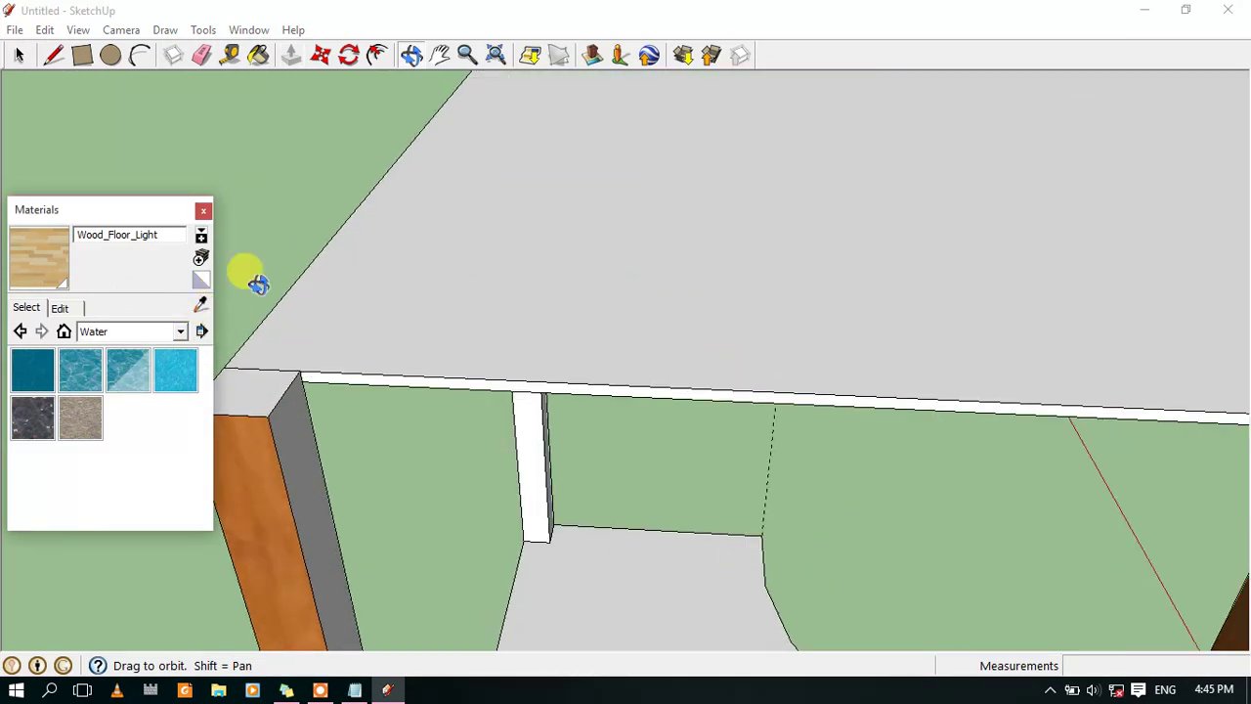
scroll(420, 292, down, 2)
scroll(452, 310, down, 2)
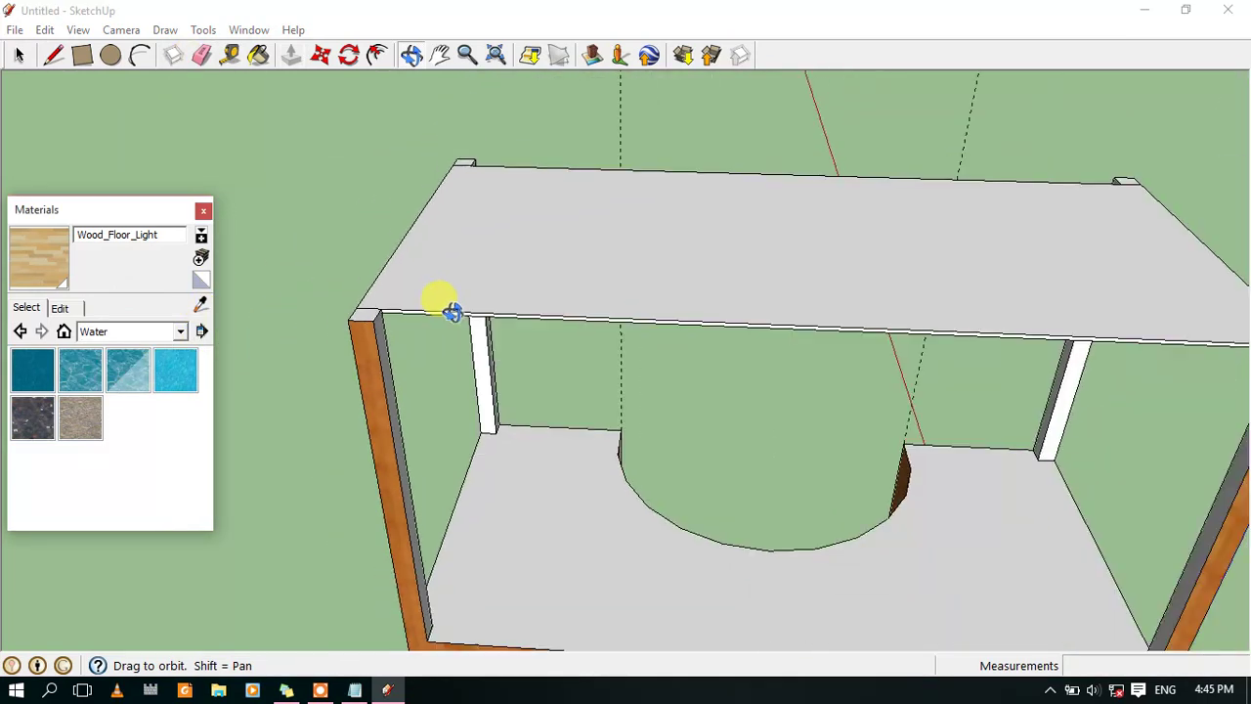
scroll(486, 339, up, 1)
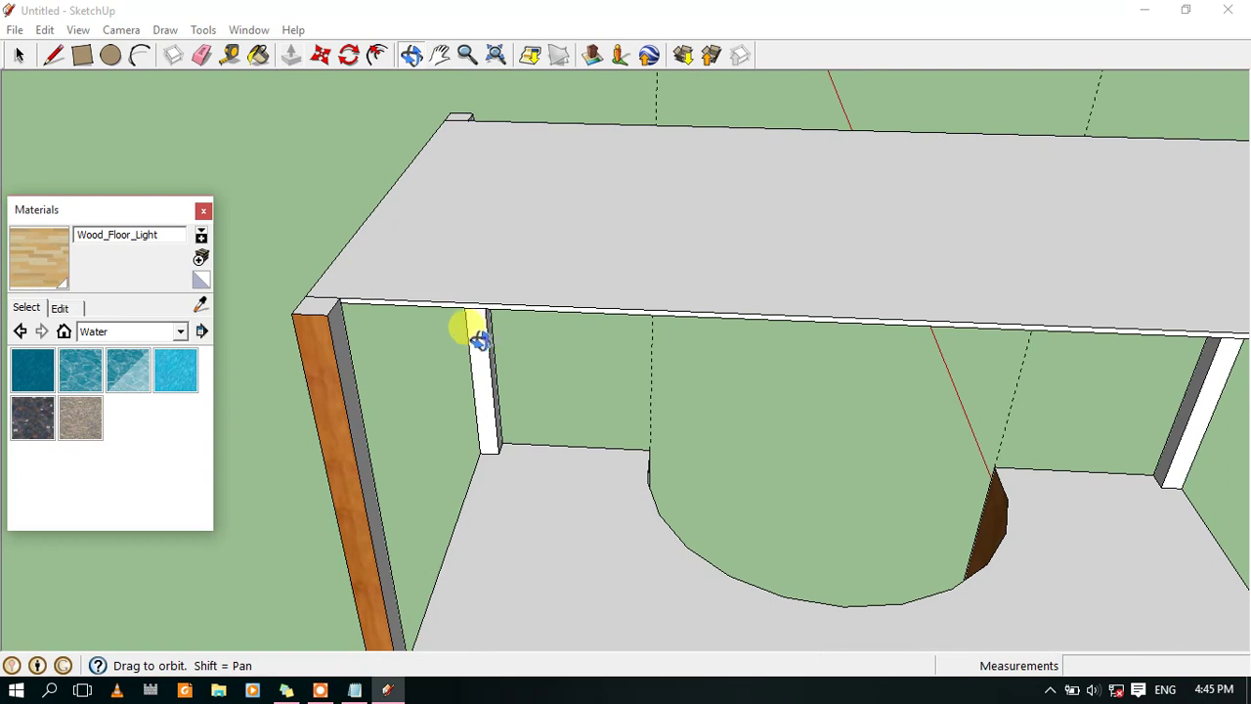
scroll(479, 339, down, 3)
scroll(362, 307, up, 1)
scroll(374, 295, up, 2)
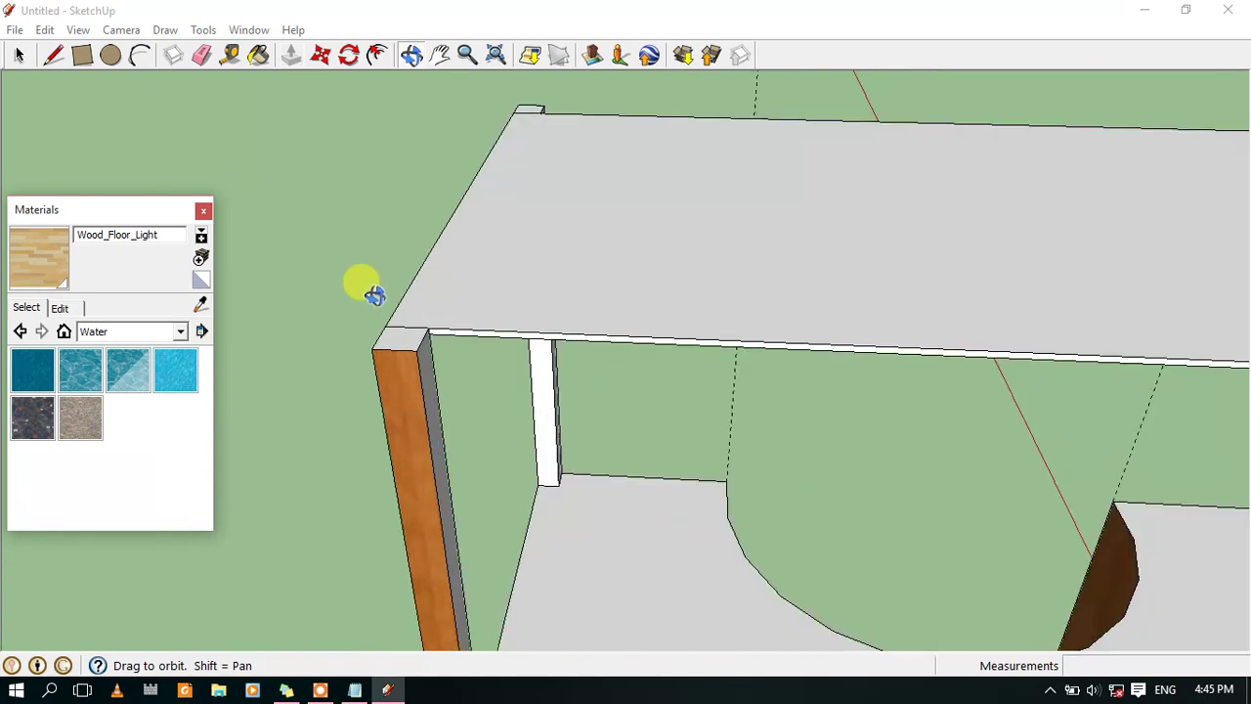
scroll(374, 295, up, 1)
click(53, 55)
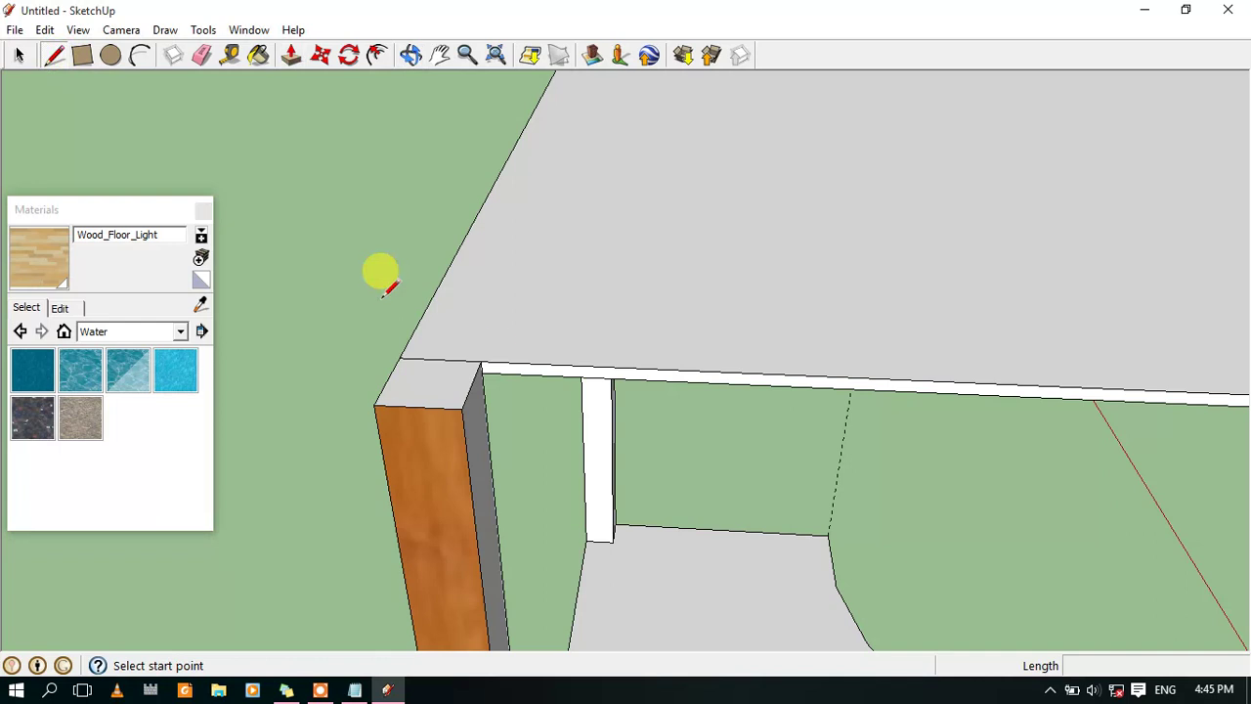
click(480, 362)
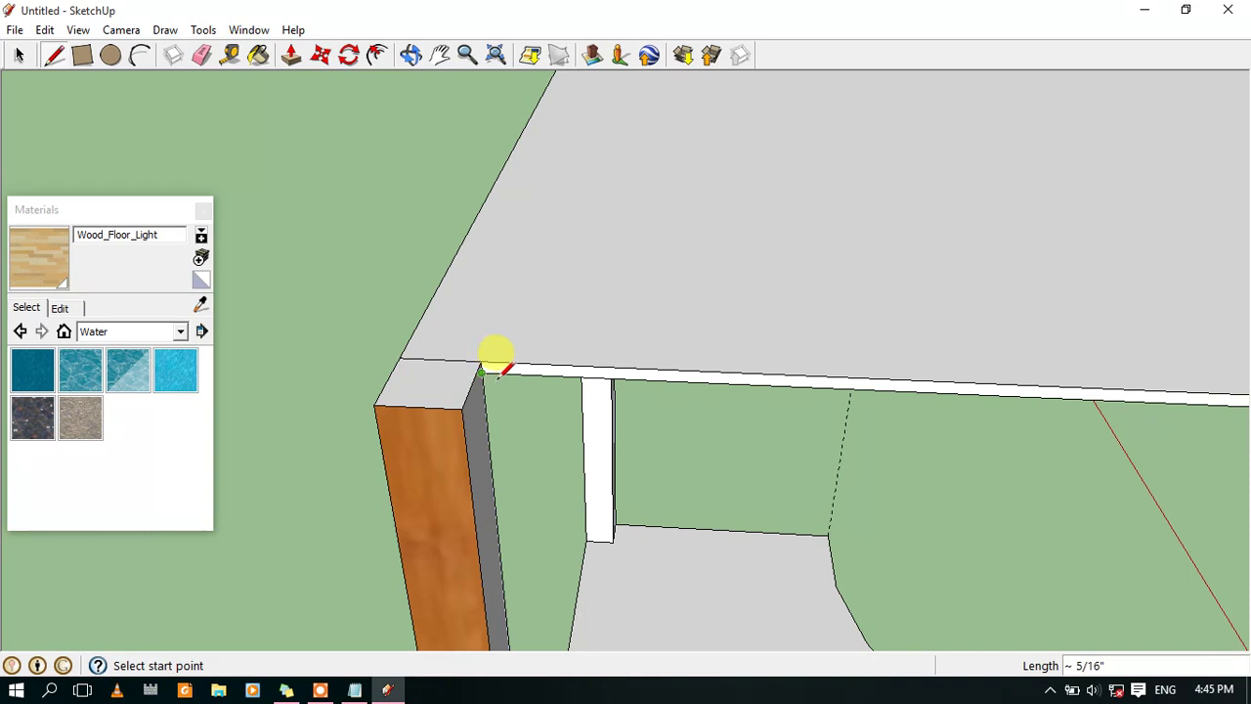
Finish the short 5/16" edge at the white post's top corner and frame the counter
click(447, 55)
drag(773, 425, 335, 237)
drag(914, 377, 796, 308)
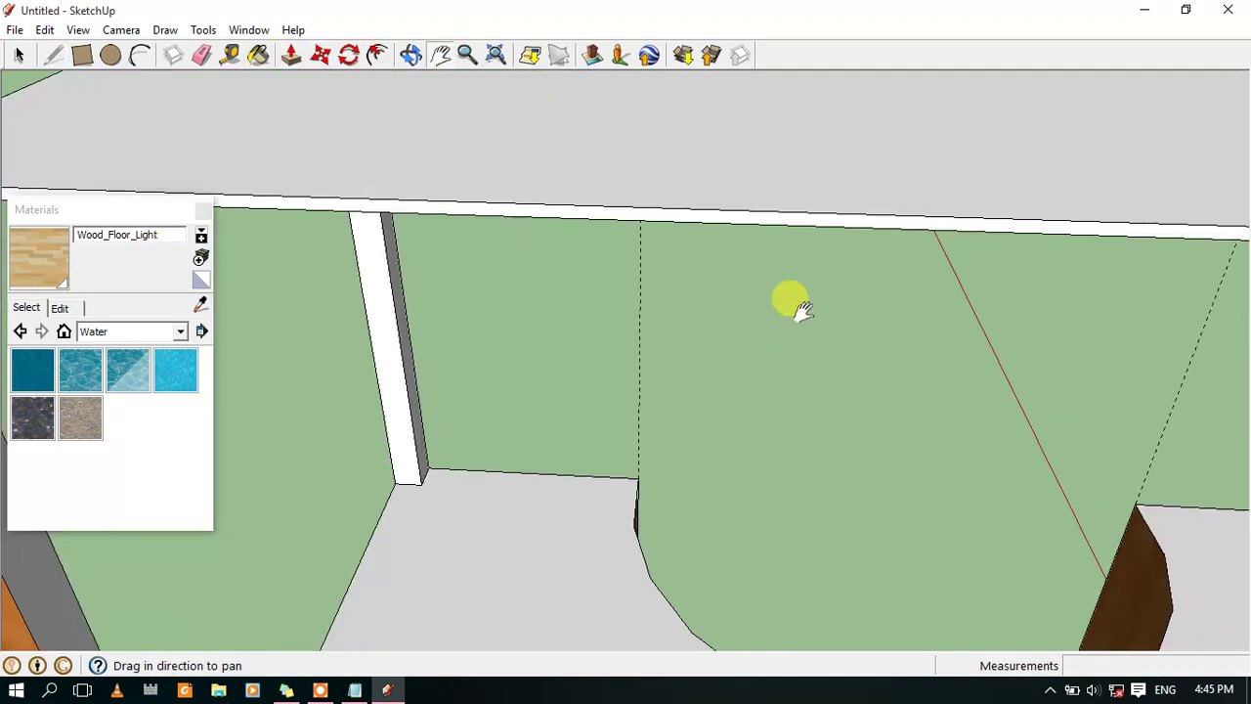
drag(712, 279, 566, 283)
mouse_move(896, 290)
mouse_down()
mouse_move(371, 279)
mouse_move(853, 276)
mouse_up()
mouse_move(1014, 276)
mouse_down()
mouse_move(502, 201)
mouse_move(810, 251)
mouse_up()
mouse_move(1095, 227)
mouse_down()
mouse_move(788, 210)
mouse_move(552, 239)
mouse_up()
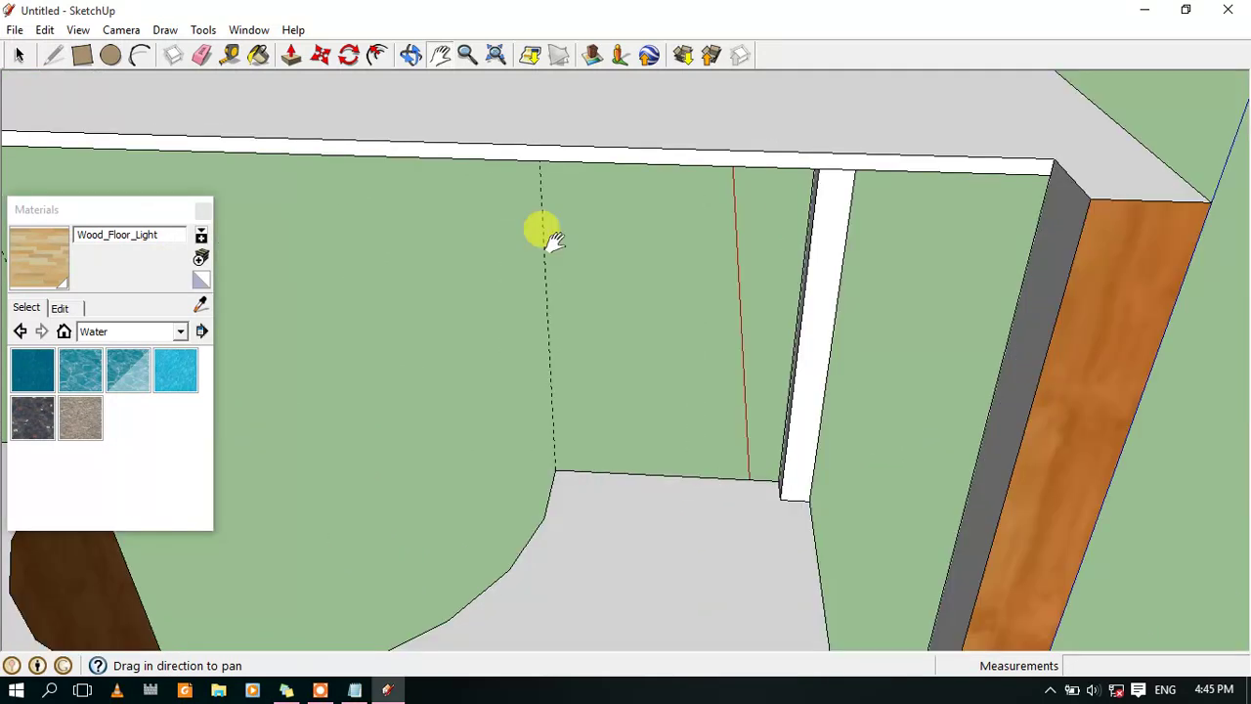
mouse_move(899, 196)
mouse_down()
mouse_move(720, 195)
mouse_move(721, 142)
mouse_up()
click(54, 56)
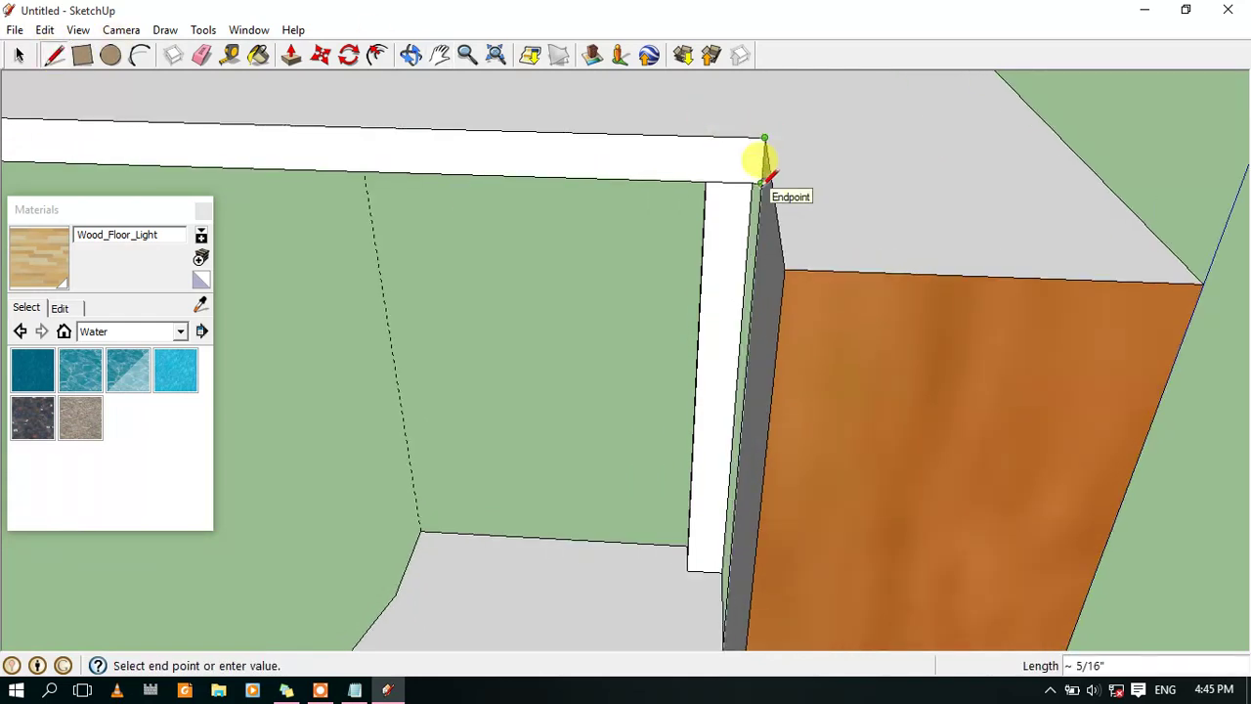
click(763, 182)
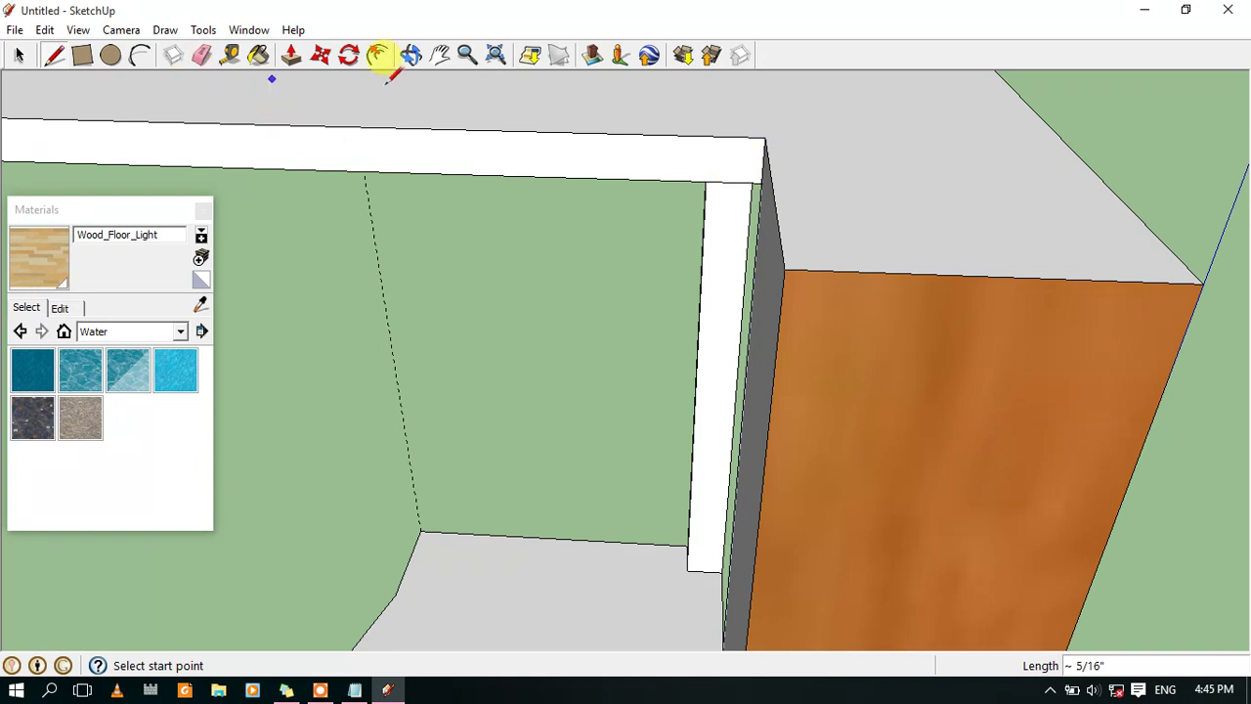
scroll(387, 82, down, 3)
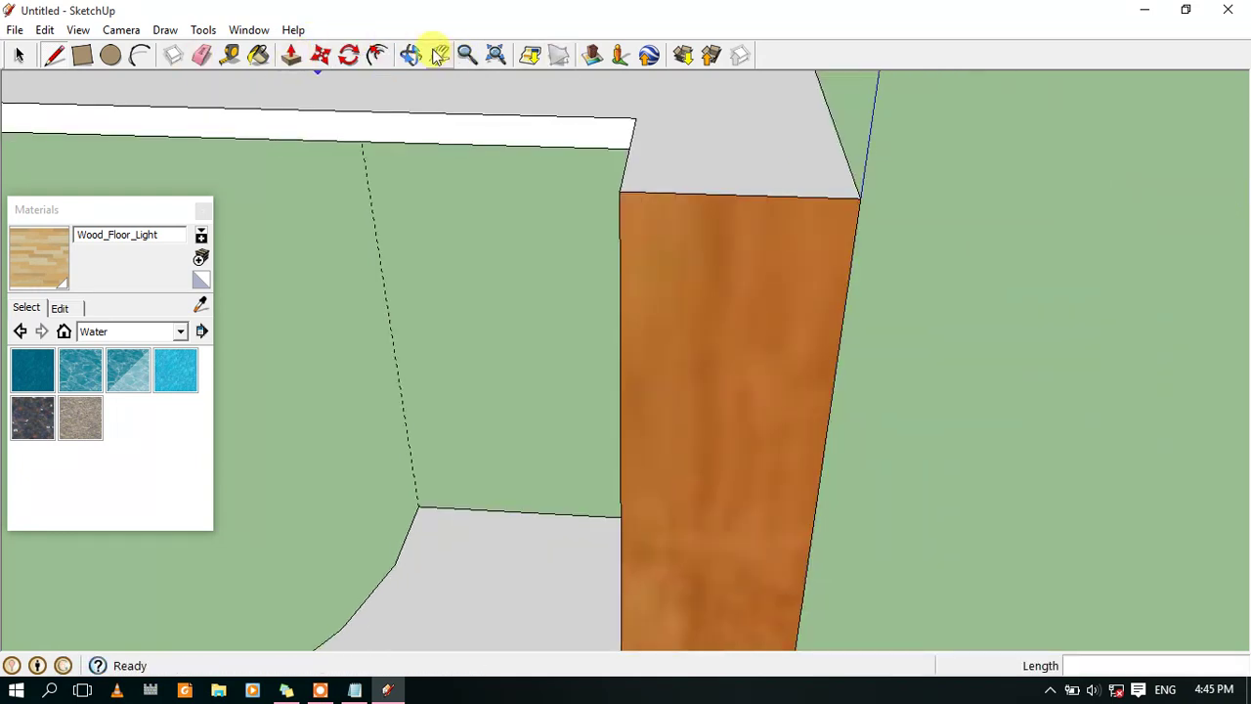
click(437, 57)
mouse_move(466, 307)
mouse_down()
mouse_move(439, 284)
mouse_move(371, 281)
mouse_move(831, 330)
mouse_move(921, 307)
mouse_move(759, 335)
mouse_move(747, 311)
mouse_up()
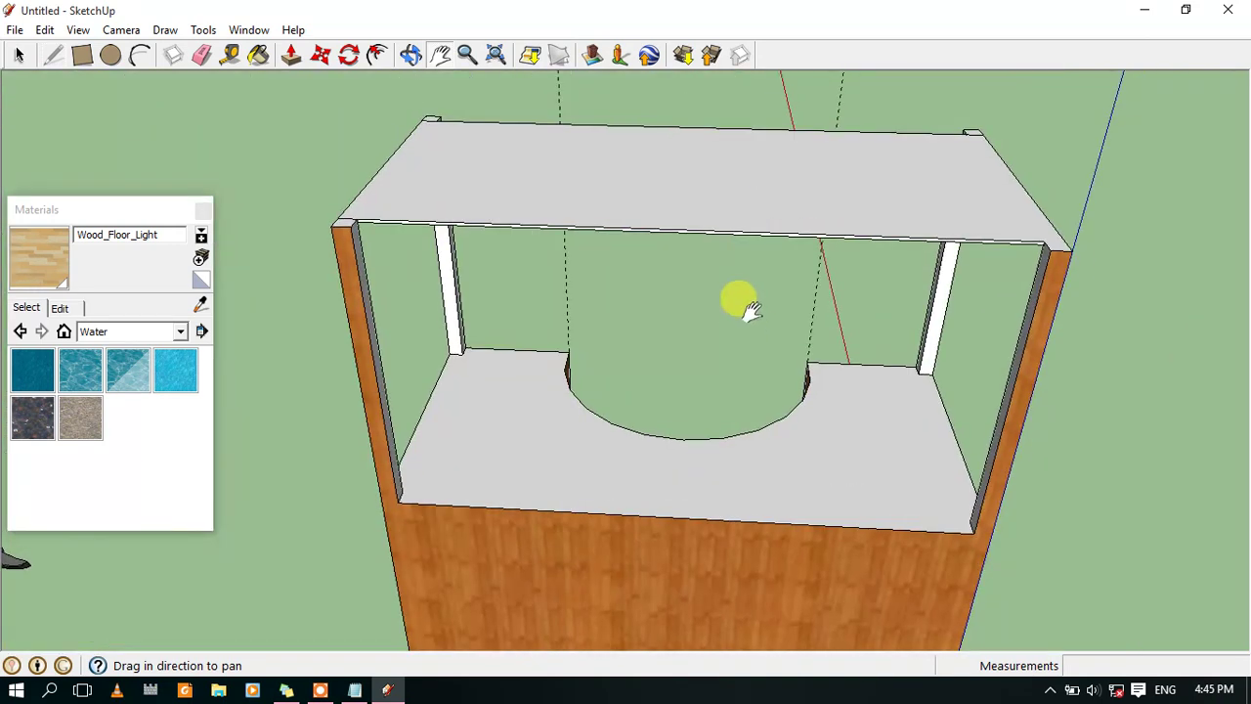
Push/Pull the canopy slab's underside 2" downward, then zoom out to view the whole counter
scroll(742, 293, up, 1)
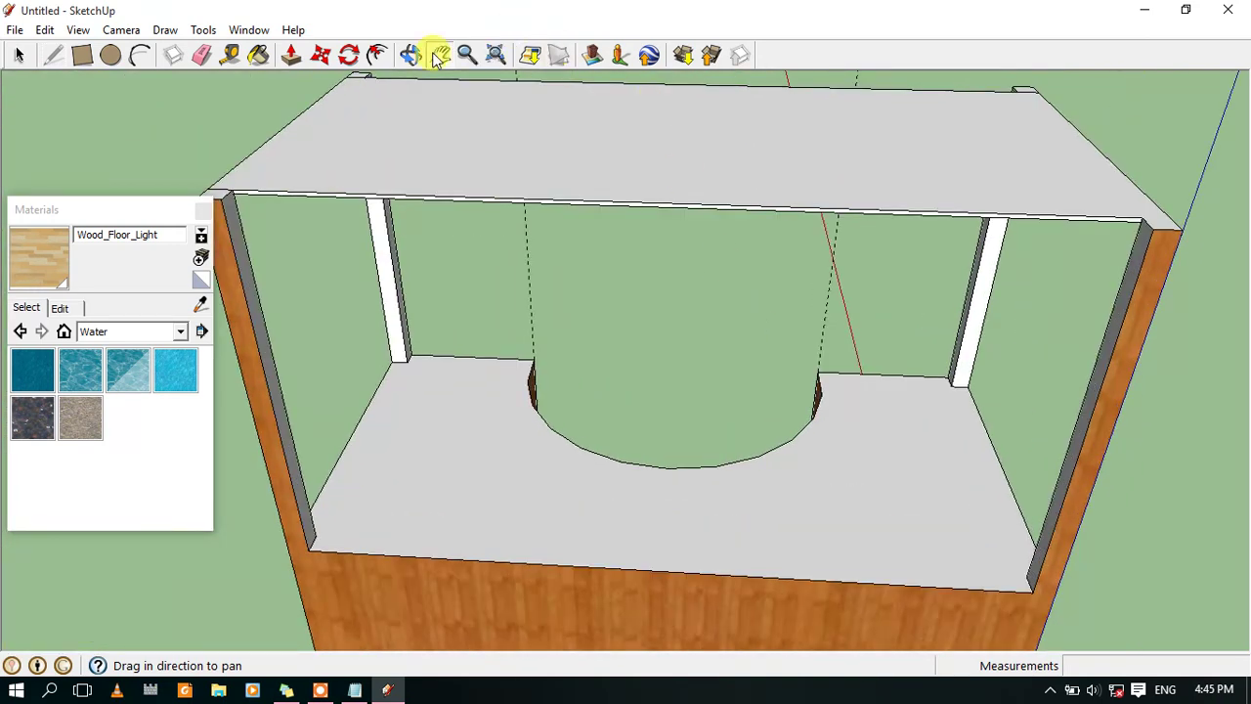
click(290, 57)
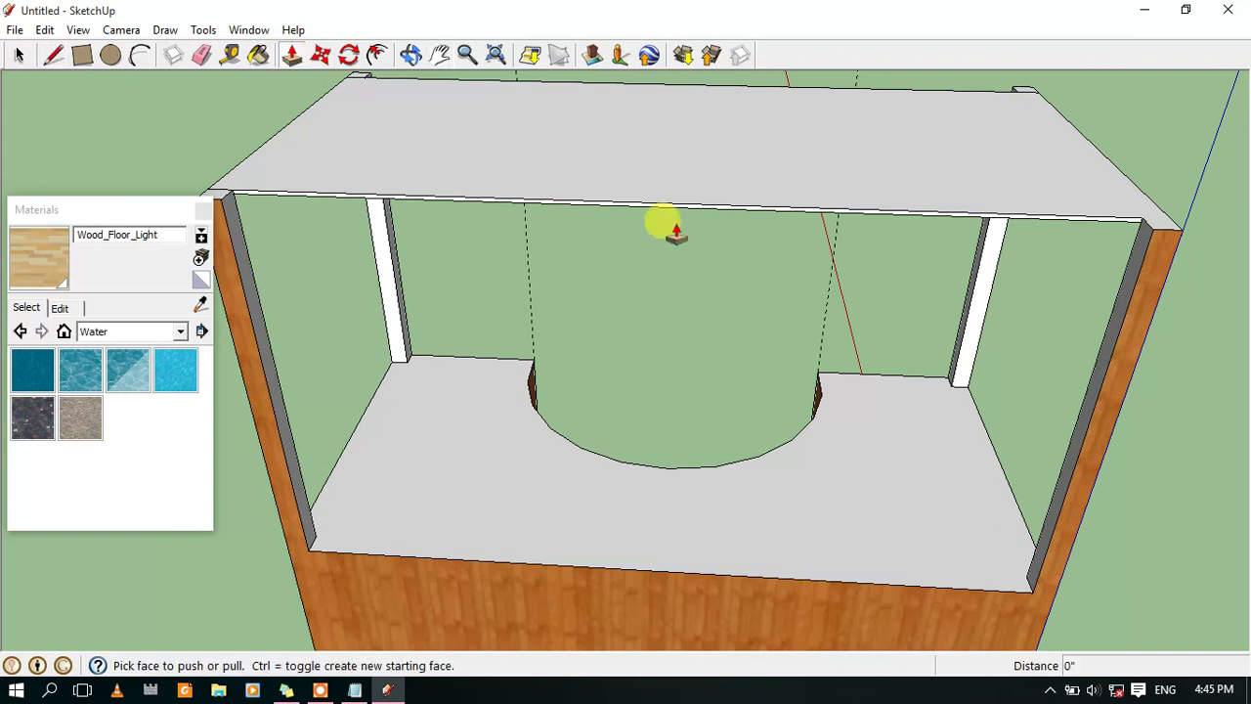
drag(769, 219, 769, 231)
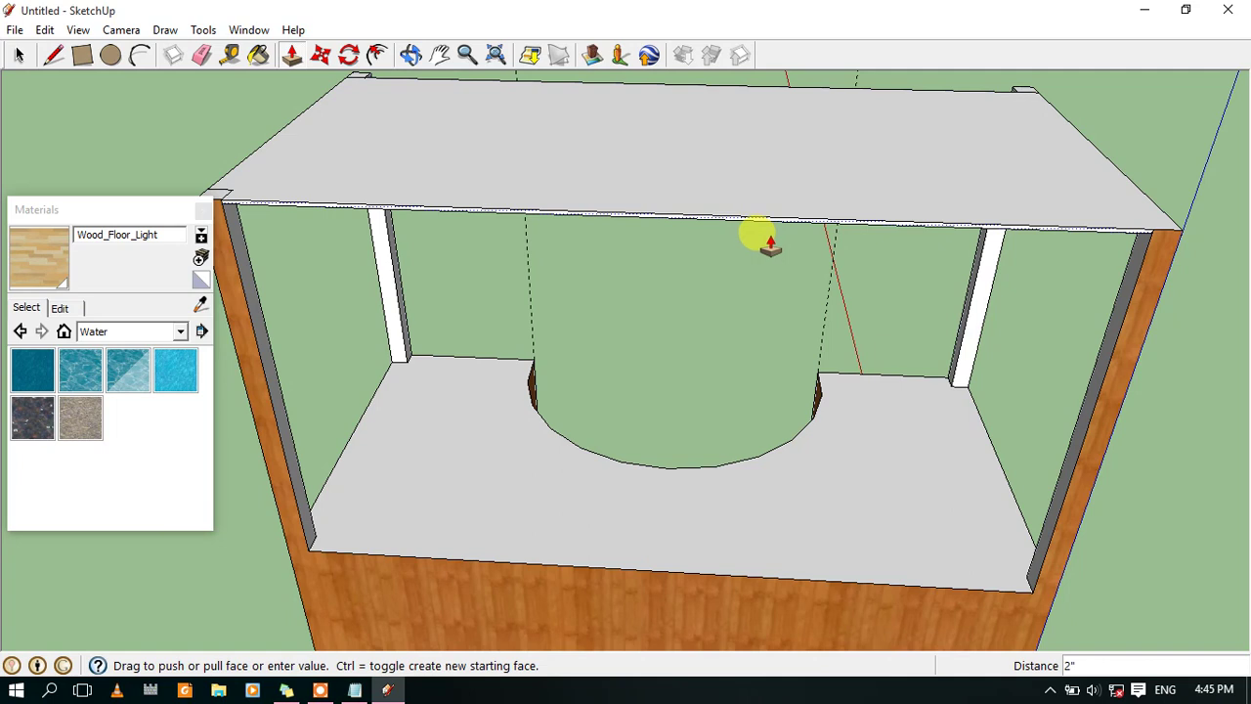
click(769, 244)
scroll(418, 189, up, 2)
scroll(564, 202, up, 2)
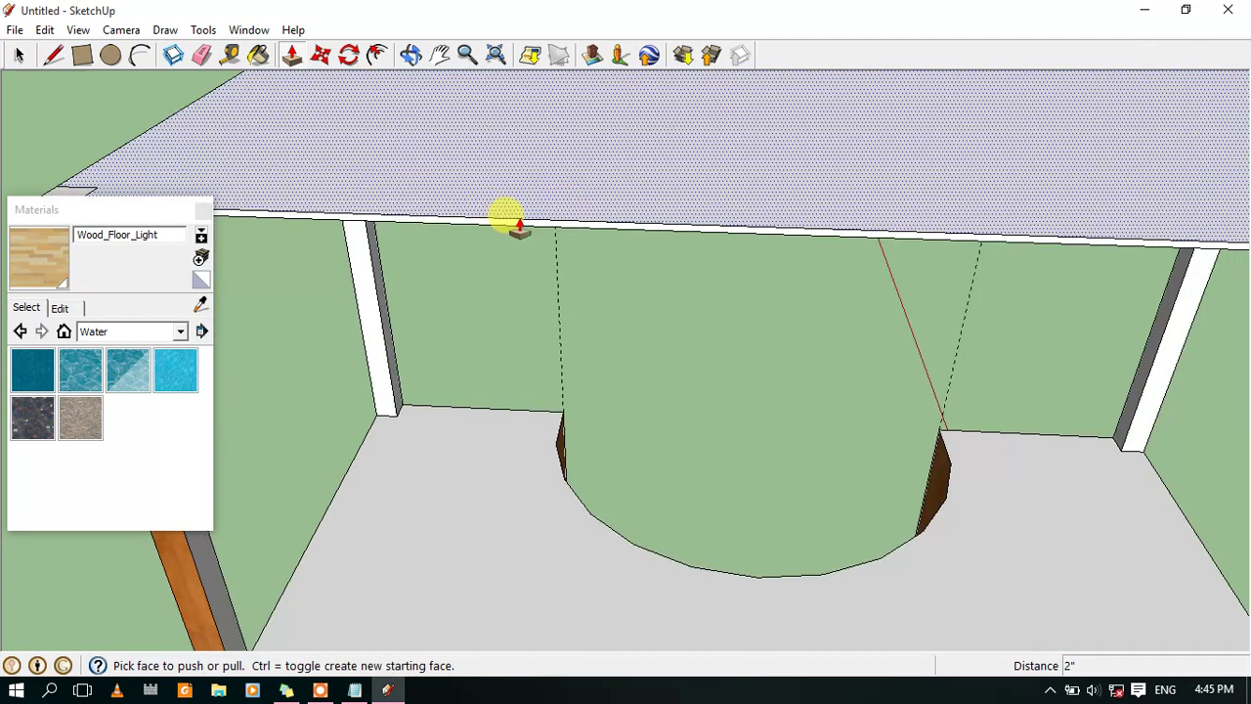
scroll(575, 241, down, 1)
scroll(879, 230, down, 5)
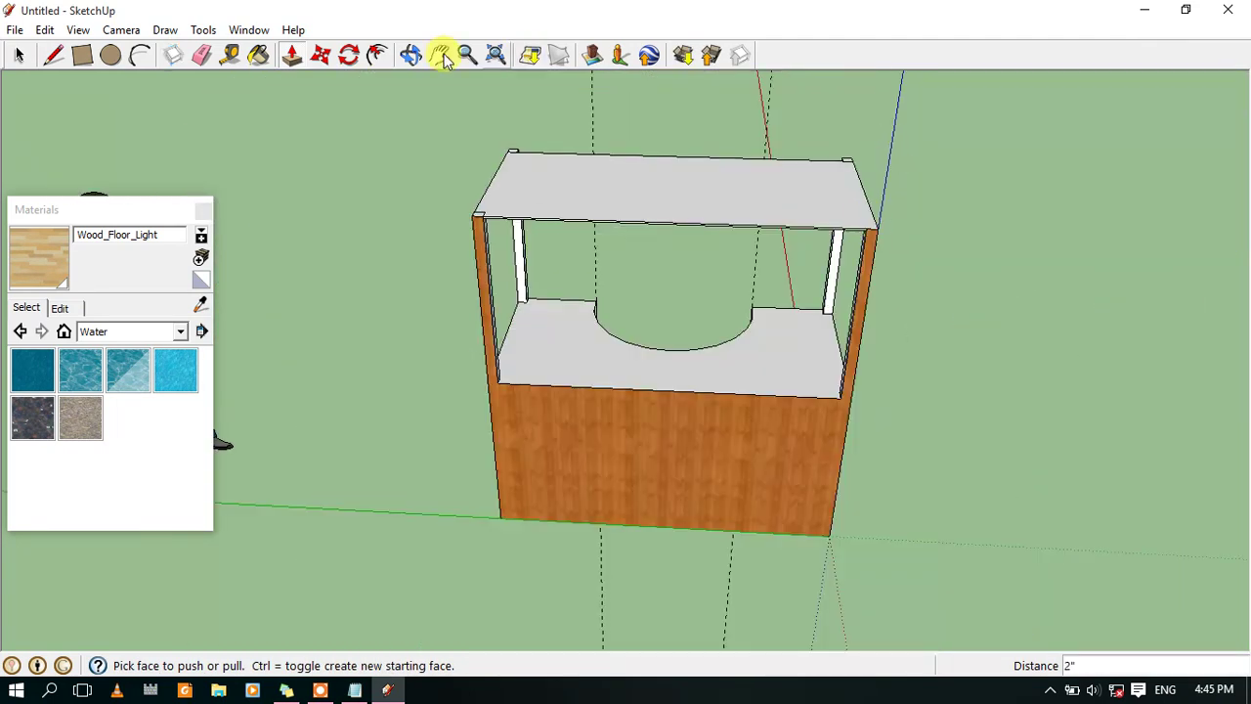
click(410, 57)
drag(731, 327, 341, 280)
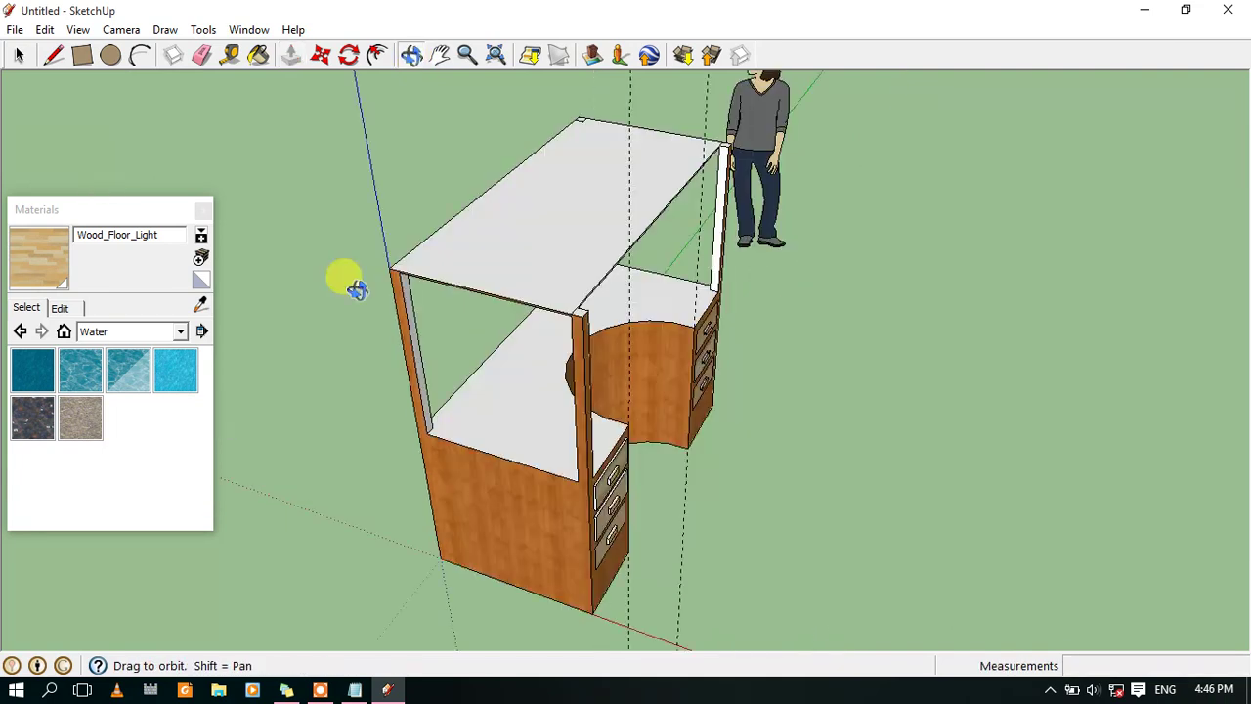
mouse_move(850, 376)
mouse_down()
mouse_move(505, 324)
mouse_move(502, 176)
mouse_up()
scroll(578, 131, up, 3)
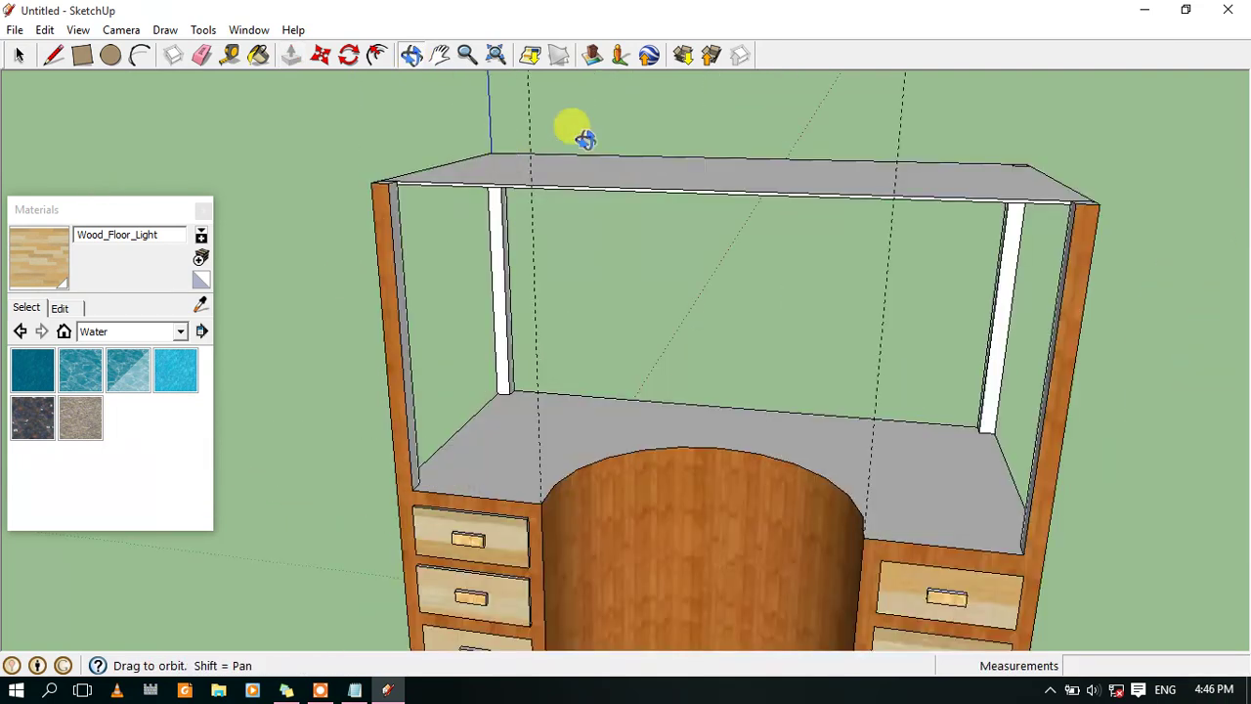
scroll(573, 210, up, 2)
scroll(674, 406, down, 3)
scroll(670, 410, up, 2)
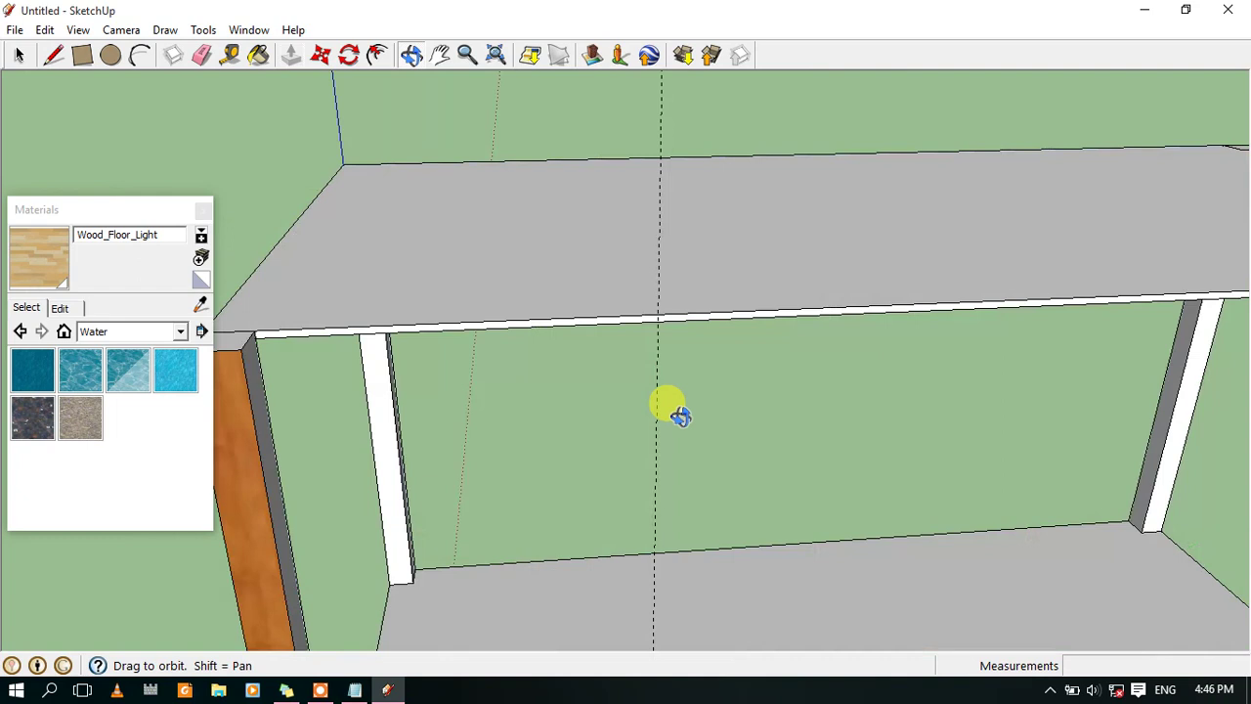
scroll(708, 415, up, 1)
scroll(270, 332, up, 2)
scroll(288, 319, up, 2)
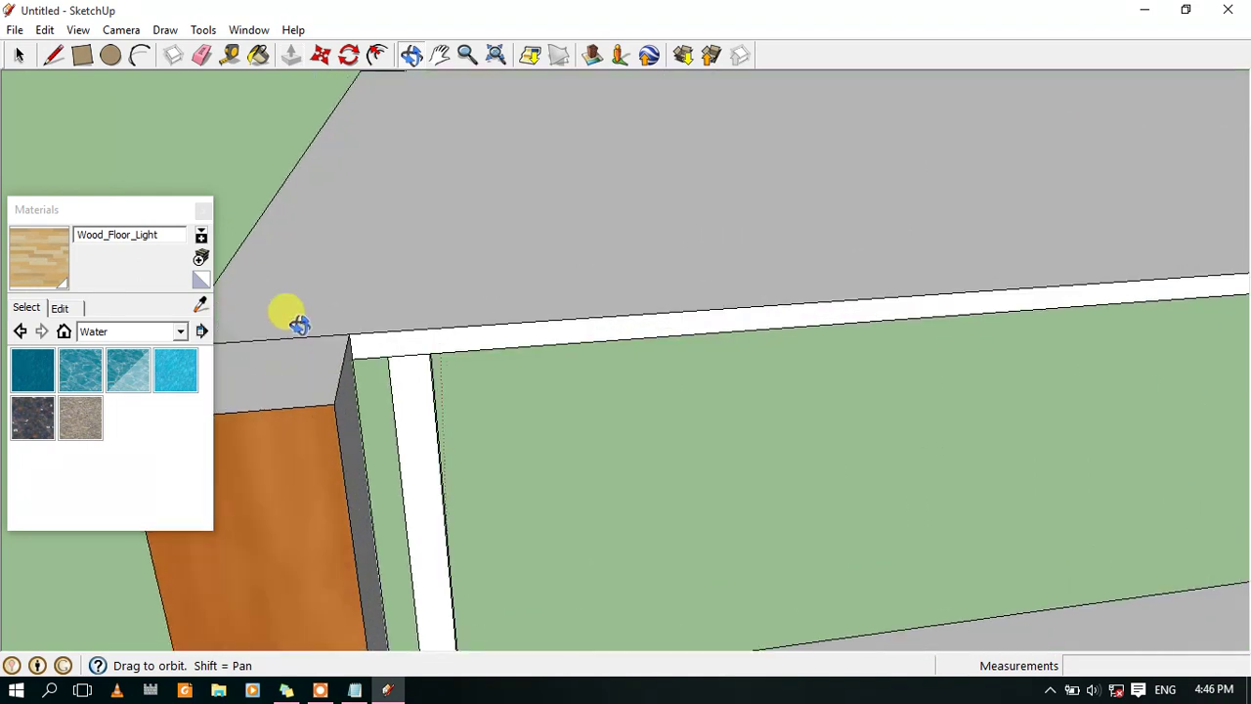
scroll(313, 350, up, 2)
click(47, 56)
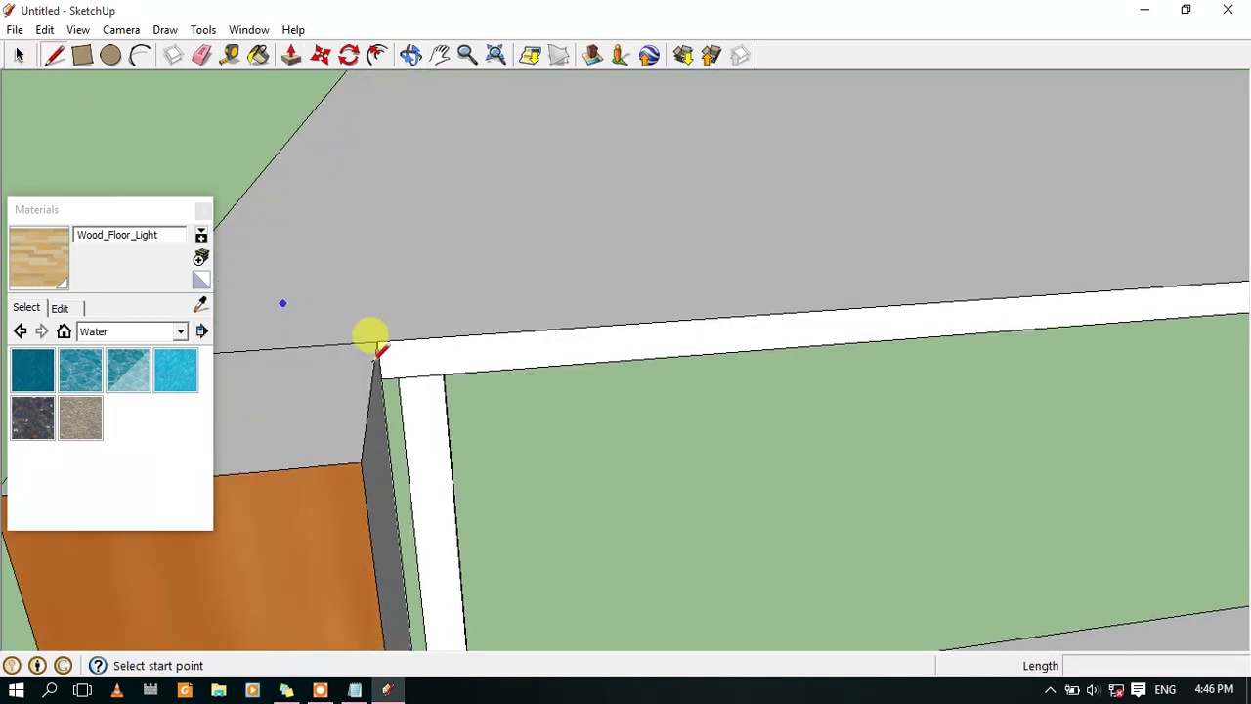
click(379, 336)
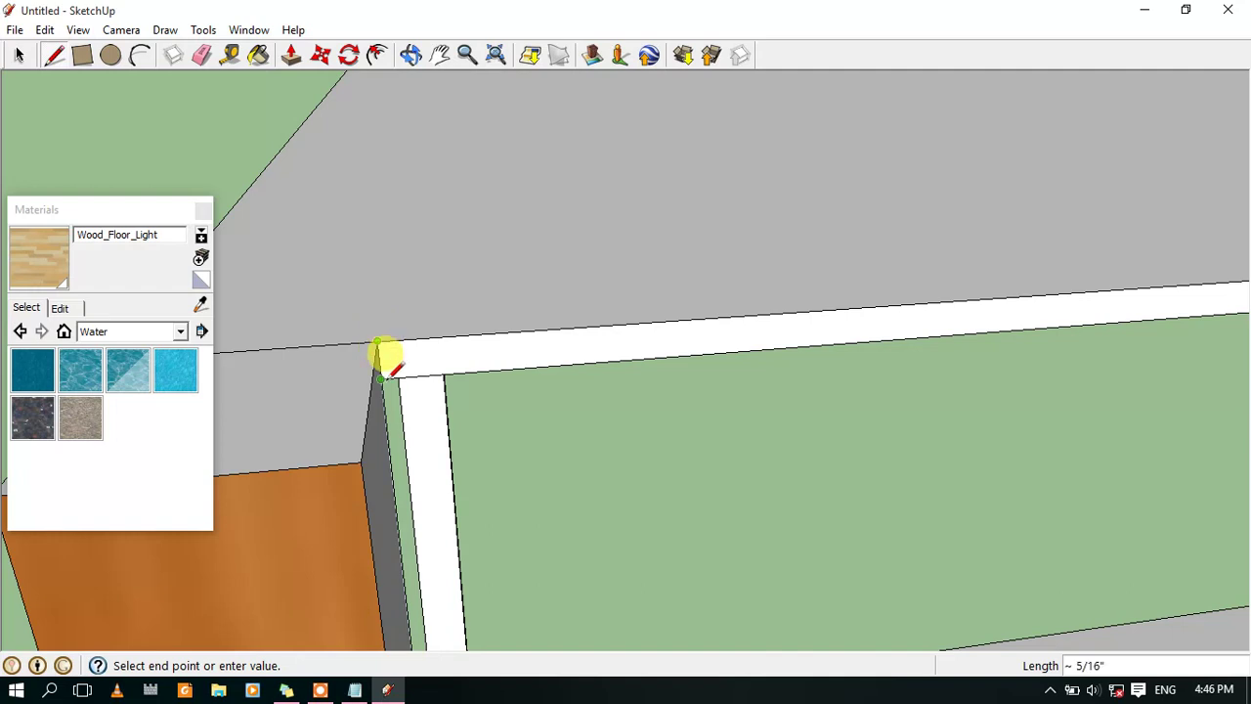
click(441, 55)
mouse_move(1030, 424)
mouse_down()
mouse_move(491, 391)
mouse_move(1124, 315)
mouse_move(489, 313)
mouse_move(1186, 245)
mouse_move(771, 321)
mouse_move(1109, 298)
mouse_move(419, 372)
mouse_up()
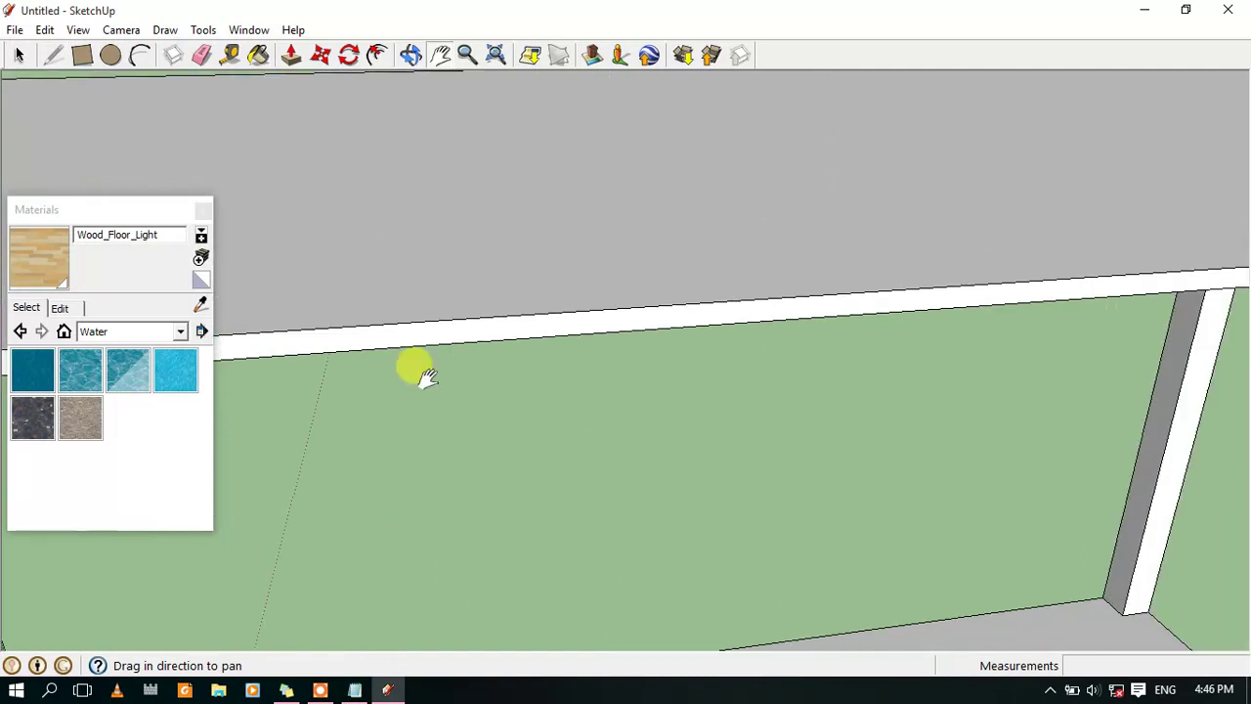
mouse_move(1116, 390)
mouse_down()
mouse_move(572, 371)
mouse_move(752, 335)
mouse_up()
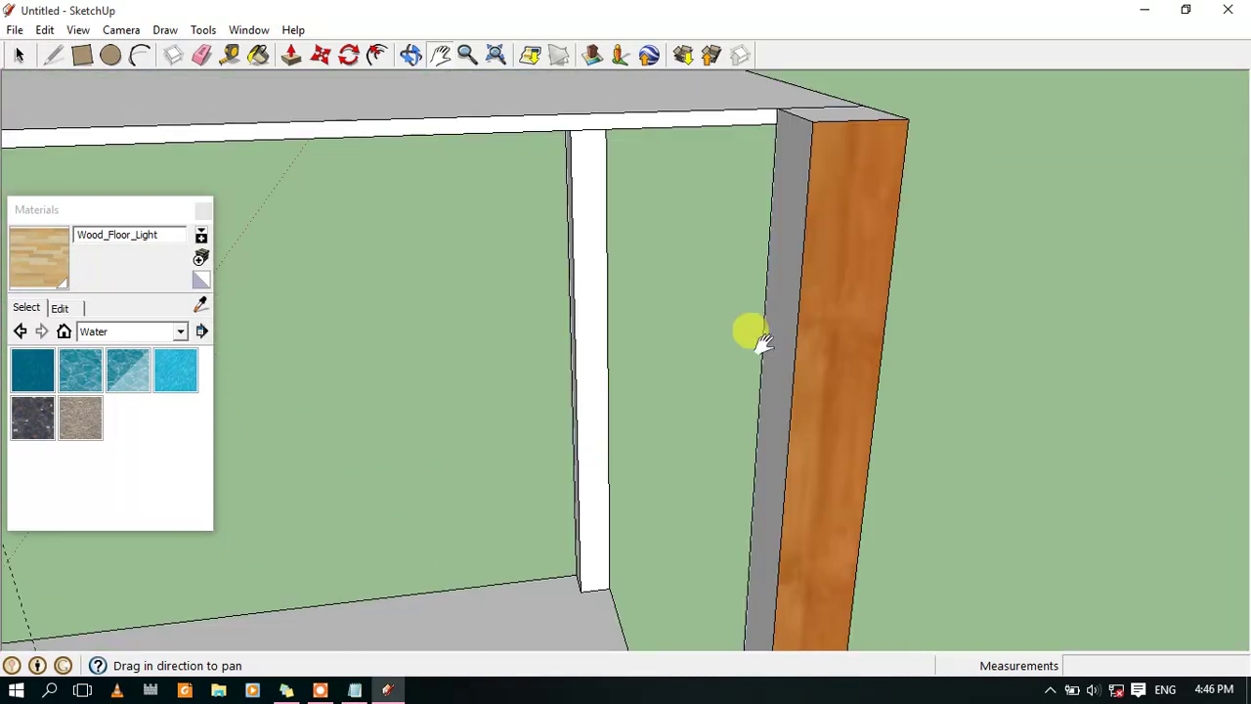
drag(743, 195, 689, 349)
scroll(718, 347, up, 2)
scroll(718, 347, up, 2)
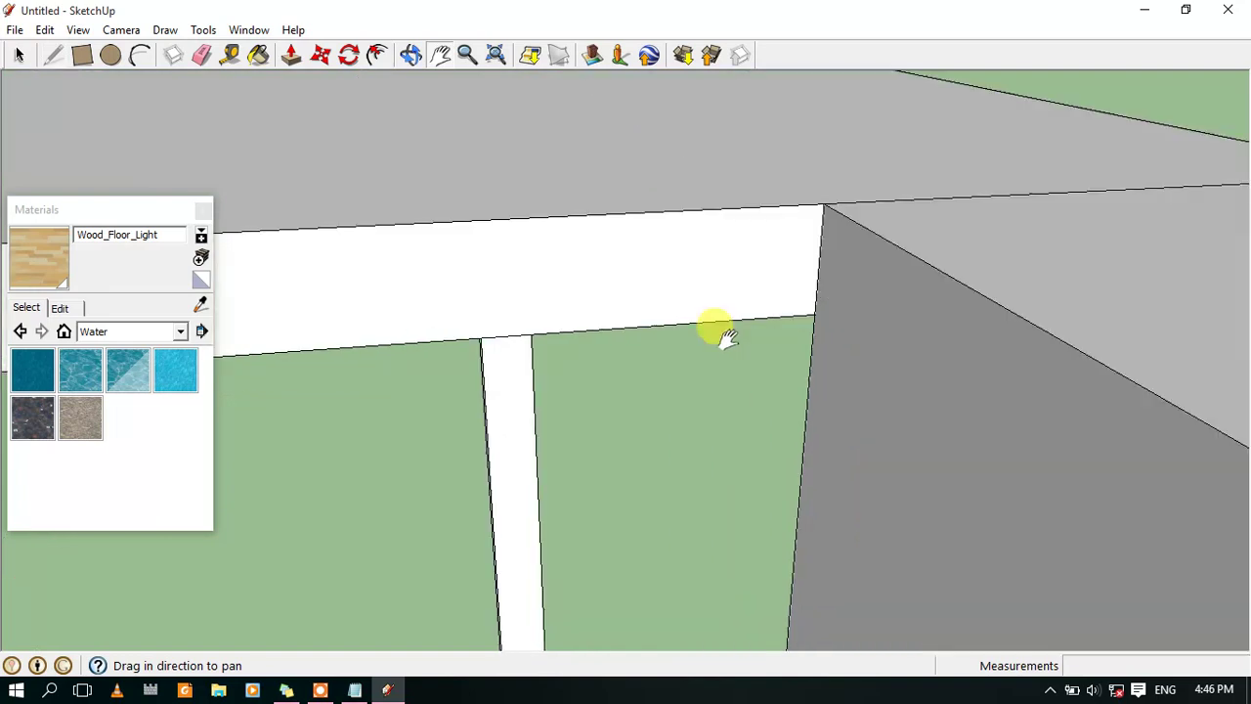
click(53, 57)
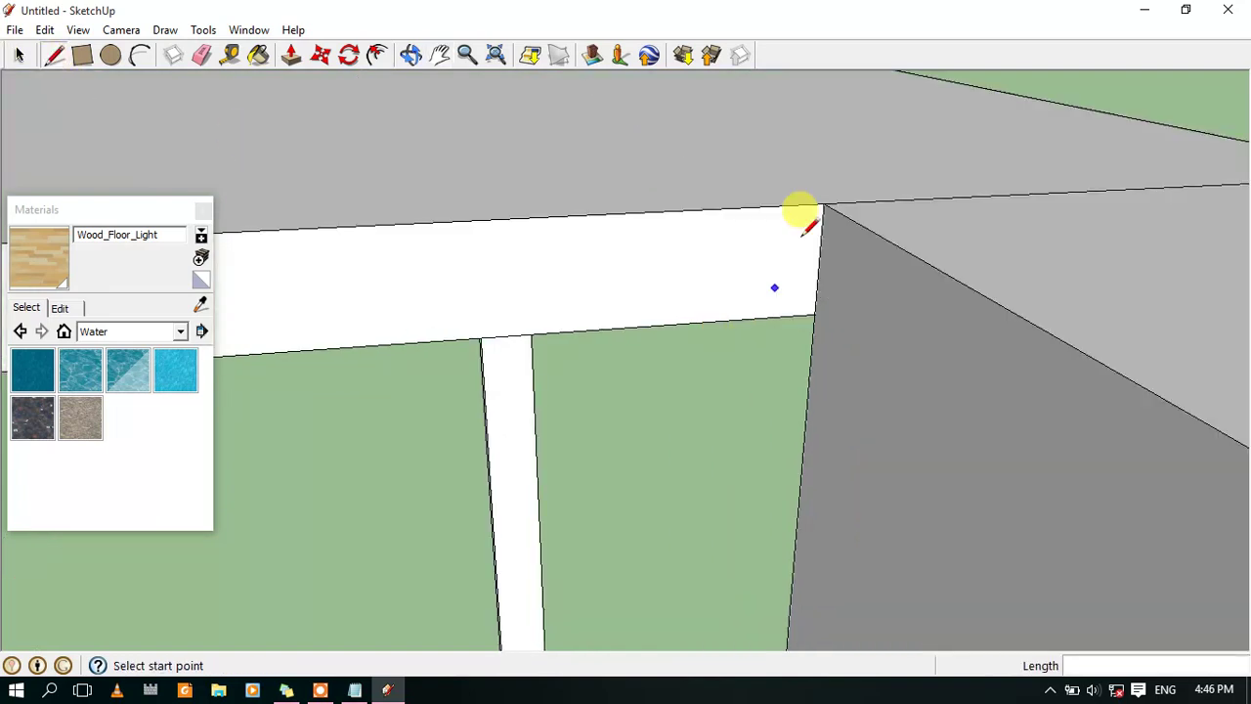
click(823, 204)
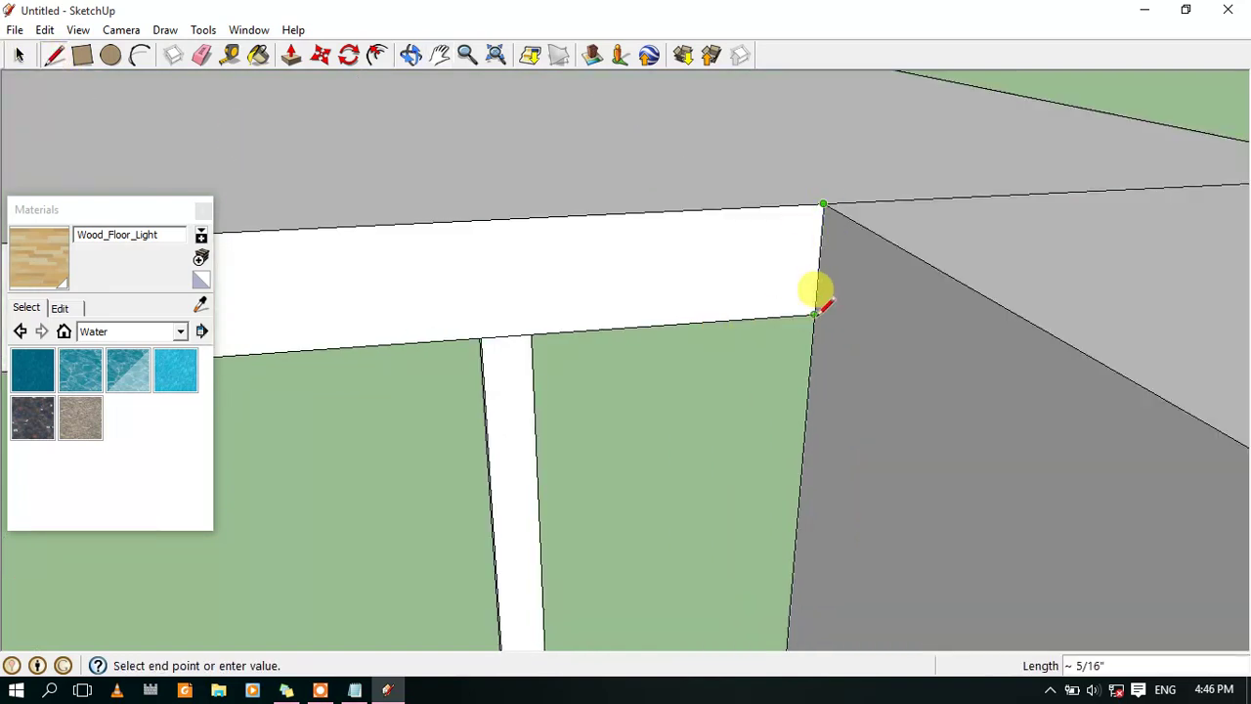
scroll(514, 345, down, 3)
scroll(469, 293, down, 2)
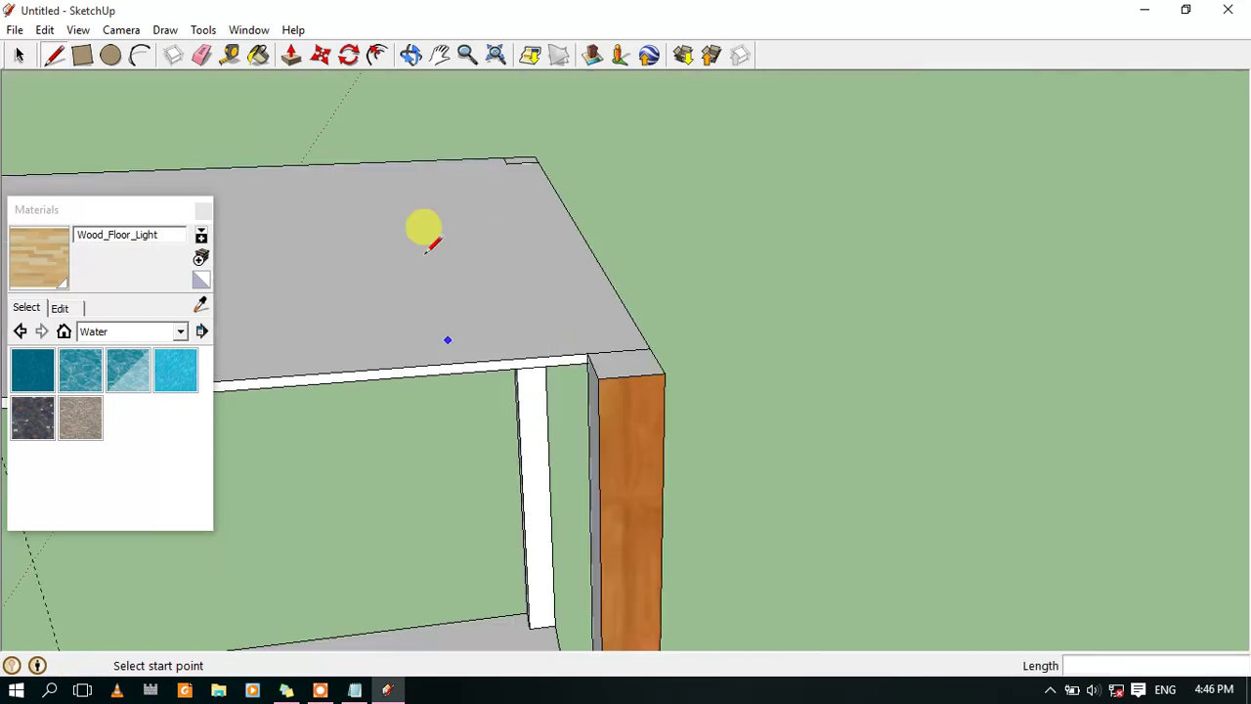
click(439, 57)
drag(433, 302, 1050, 186)
mouse_move(195, 302)
mouse_down()
mouse_move(463, 302)
mouse_move(282, 285)
mouse_up()
scroll(391, 291, down, 1)
scroll(469, 298, down, 2)
drag(529, 252, 558, 234)
scroll(604, 205, up, 2)
scroll(604, 206, up, 1)
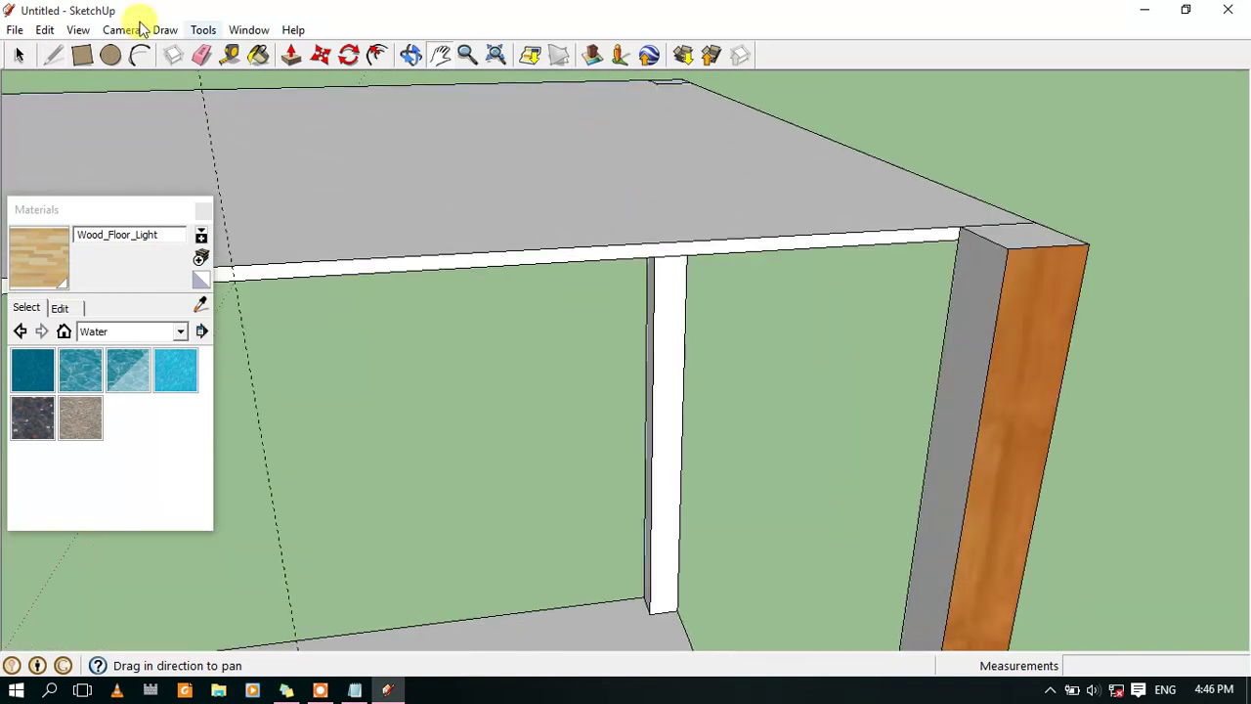
click(291, 58)
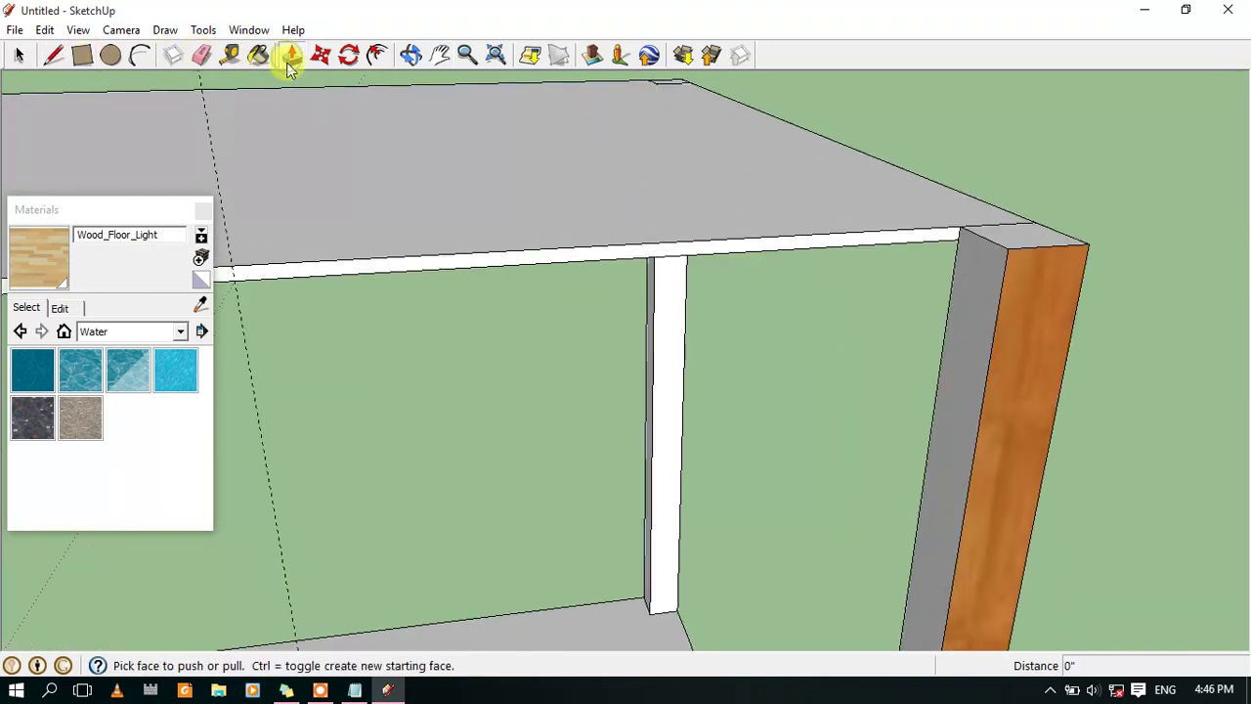
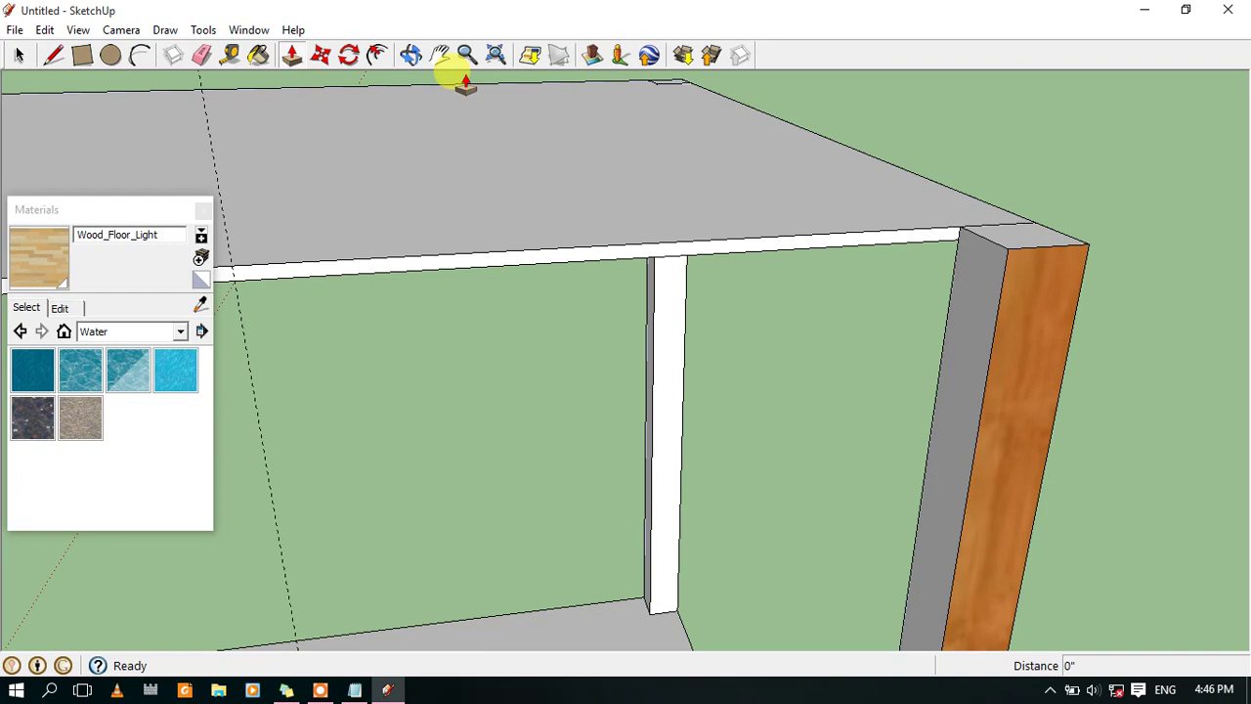
Thicken the top slab downward by 2" with Push/Pull on its front face
click(833, 245)
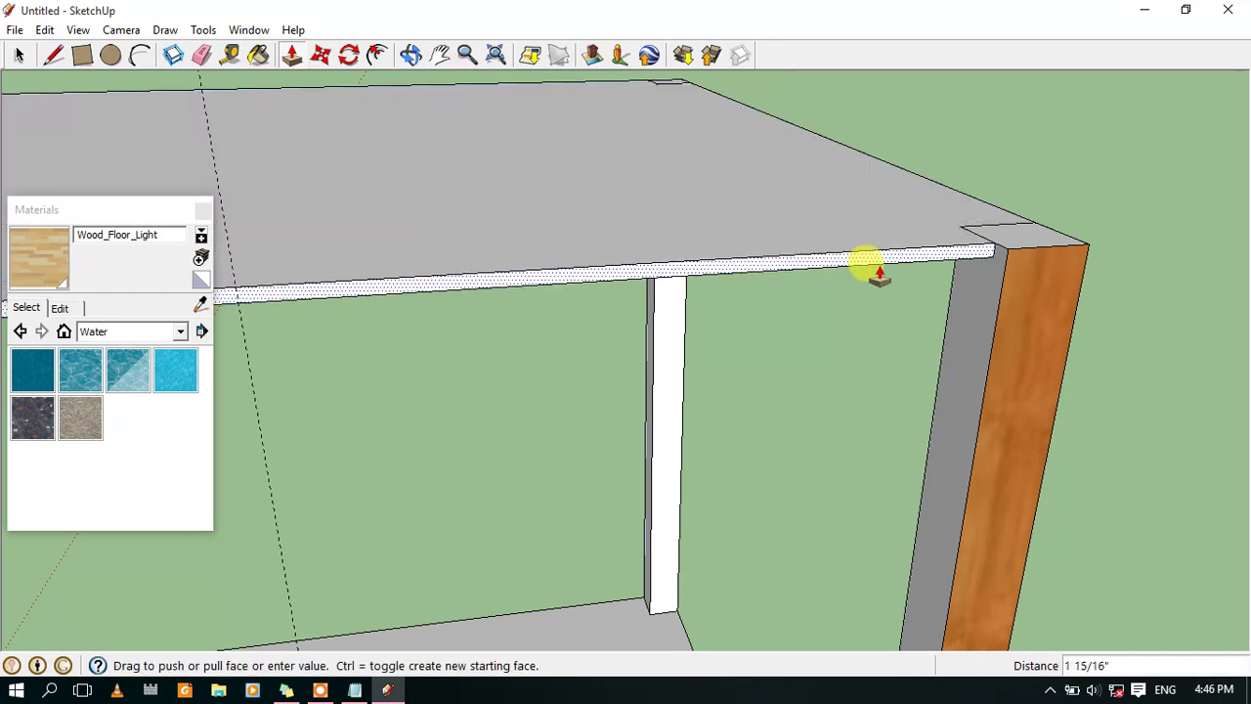
click(885, 277)
scroll(818, 245, down, 3)
scroll(544, 257, down, 2)
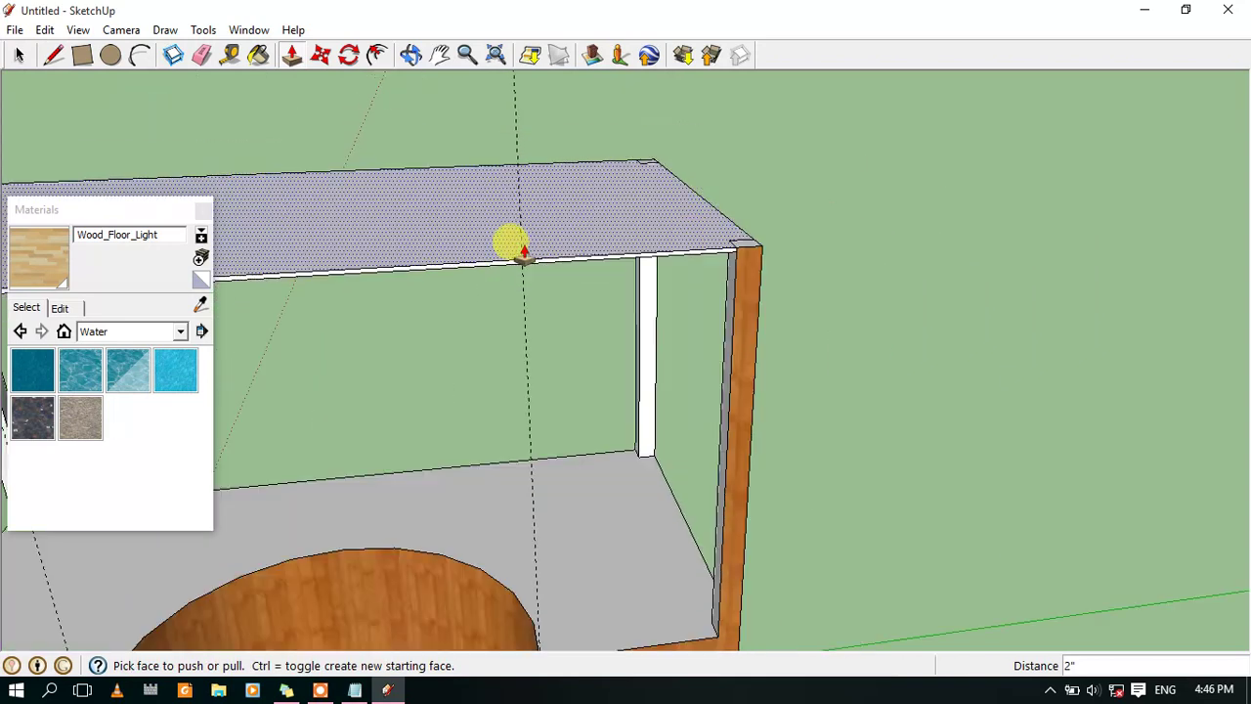
Orbit around the desk from above, front and back, then zoom in
click(413, 56)
mouse_move(787, 280)
mouse_down()
mouse_move(391, 419)
mouse_move(482, 430)
mouse_move(528, 380)
mouse_move(441, 388)
mouse_up()
mouse_move(447, 439)
mouse_down()
mouse_move(538, 424)
mouse_move(447, 508)
mouse_up()
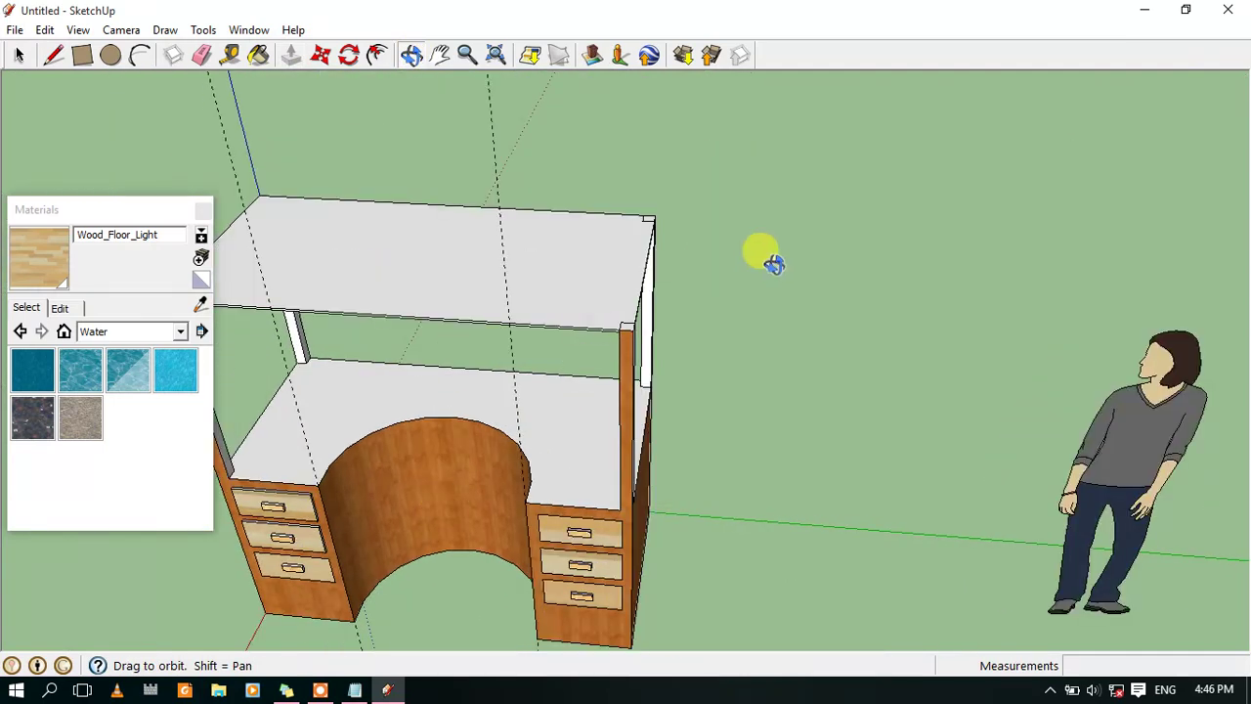
mouse_move(662, 433)
mouse_down()
mouse_move(505, 424)
mouse_move(781, 272)
mouse_move(544, 312)
mouse_up()
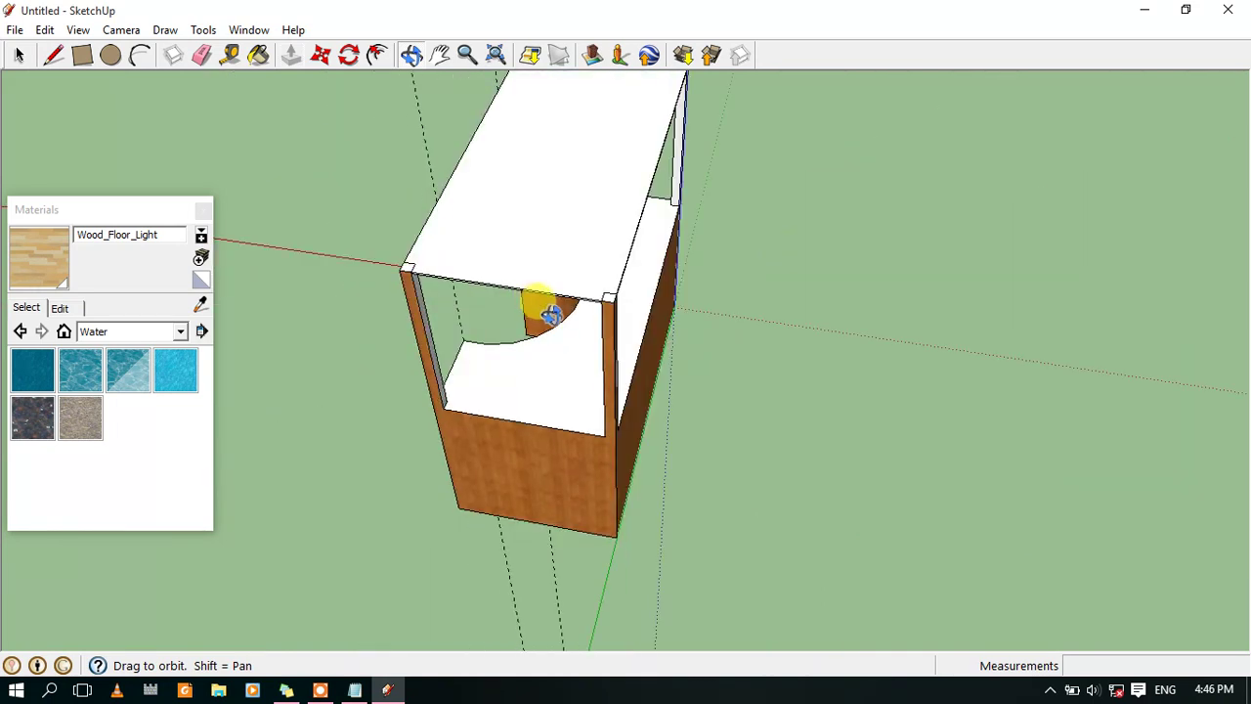
scroll(586, 293, up, 3)
scroll(601, 434, up, 1)
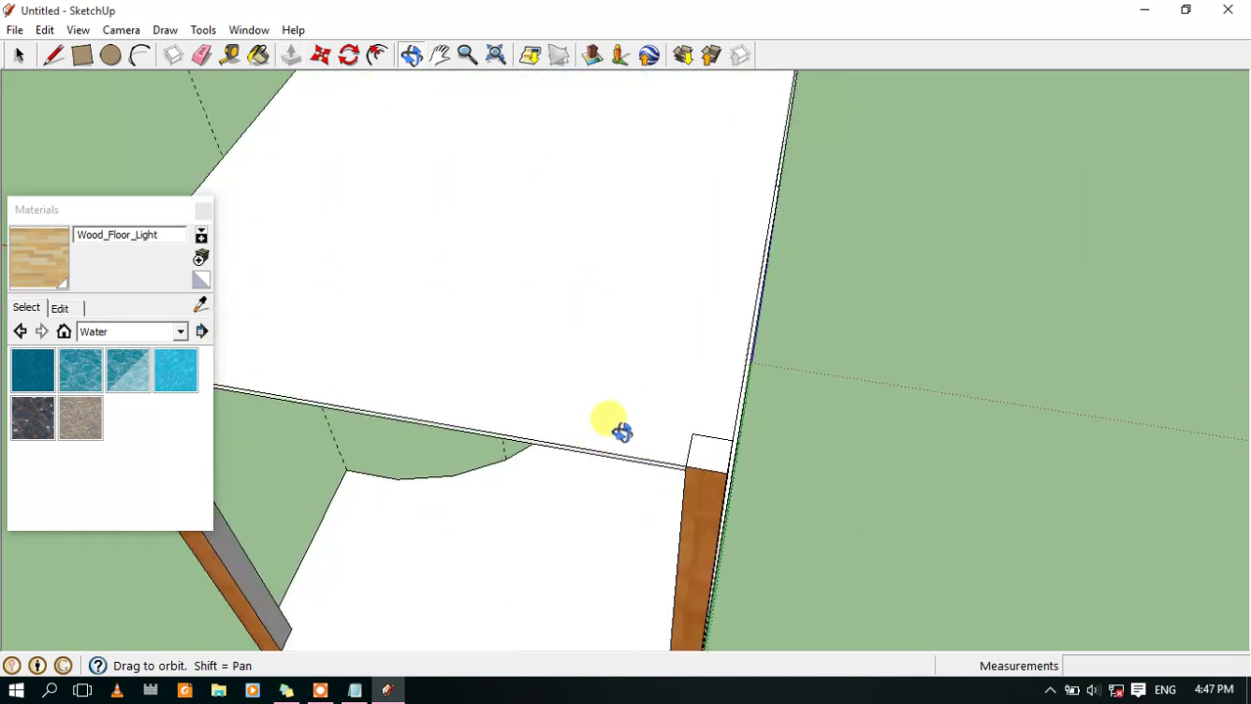
scroll(622, 431, up, 1)
scroll(625, 407, up, 1)
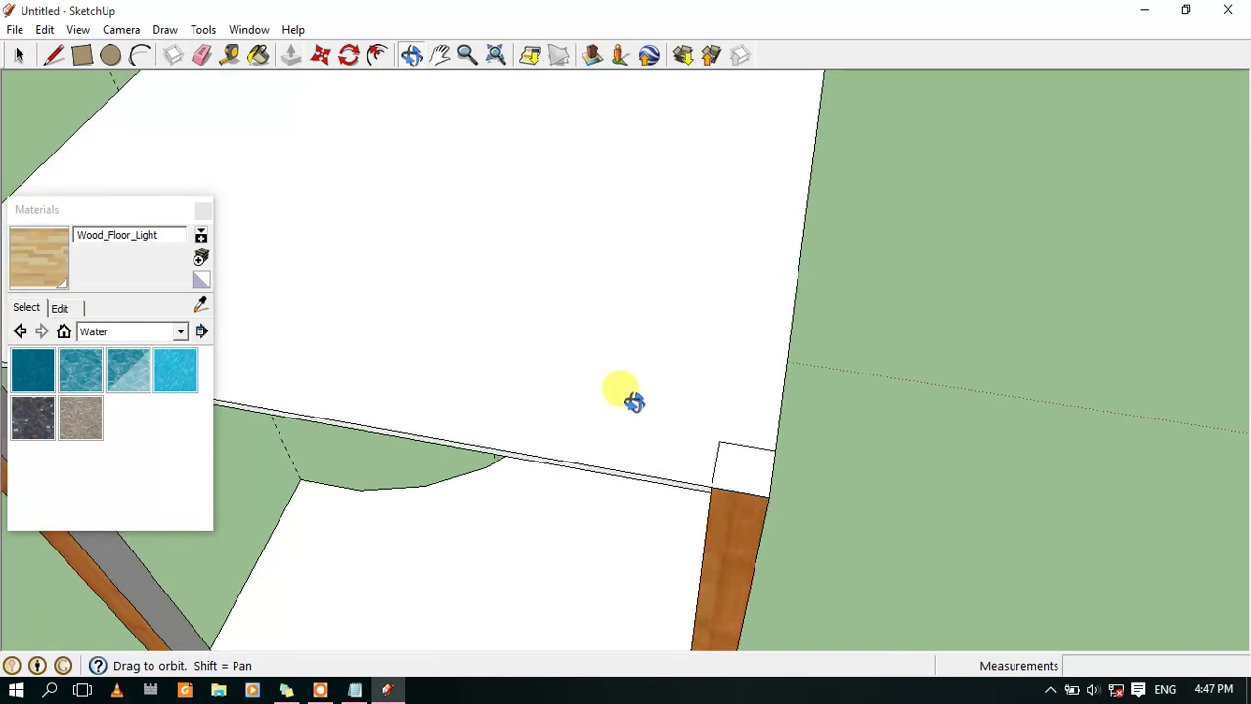
scroll(797, 586, up, 2)
scroll(687, 508, up, 1)
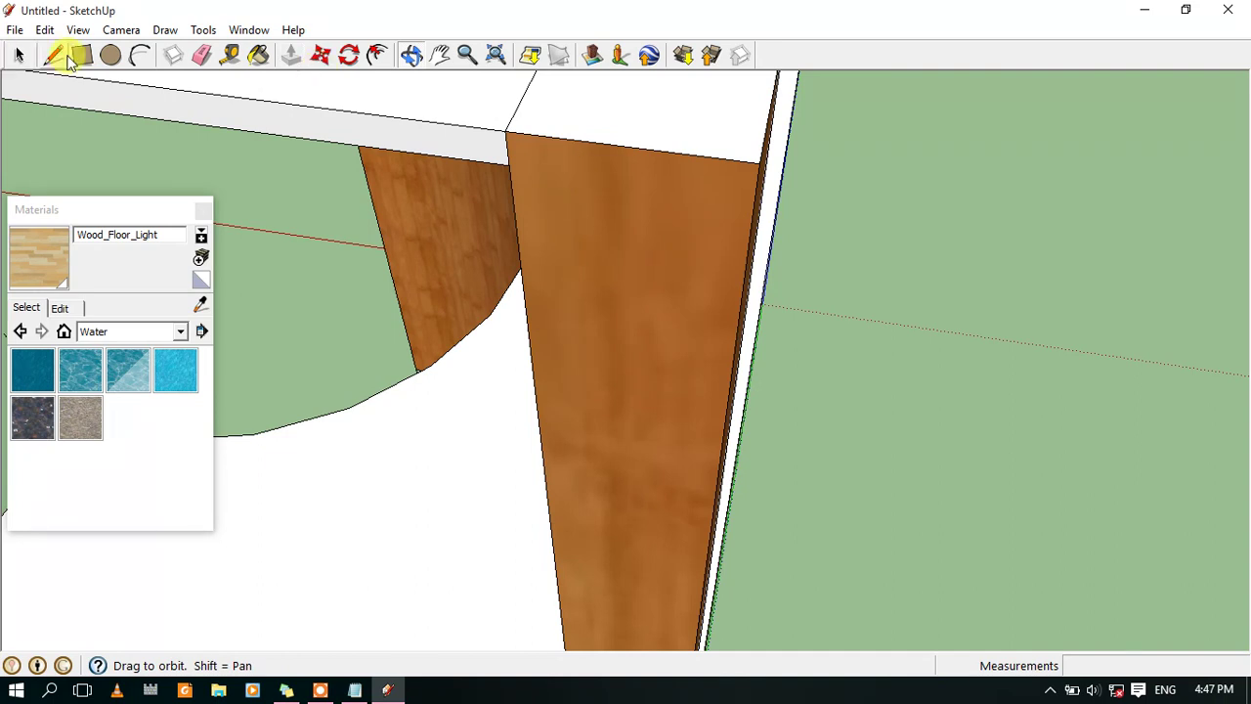
Begin a line at the first panel's top corner, orbiting and panning to the next panel
click(52, 56)
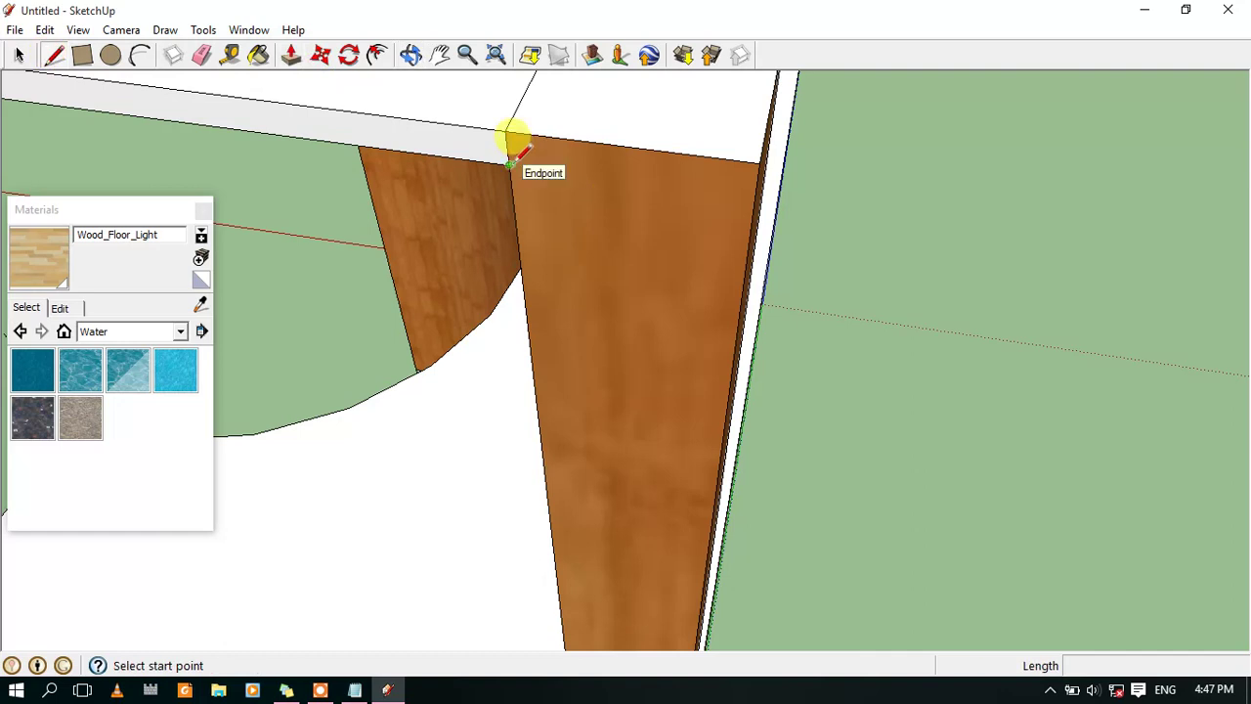
click(509, 163)
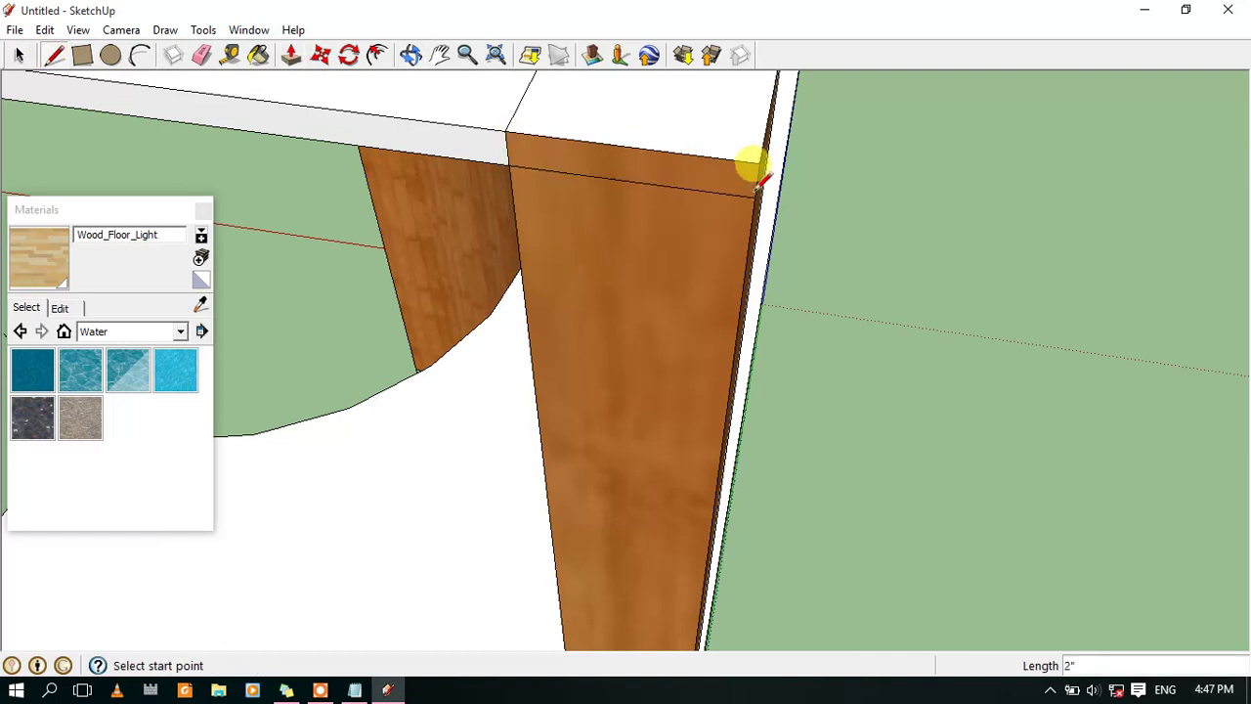
click(410, 55)
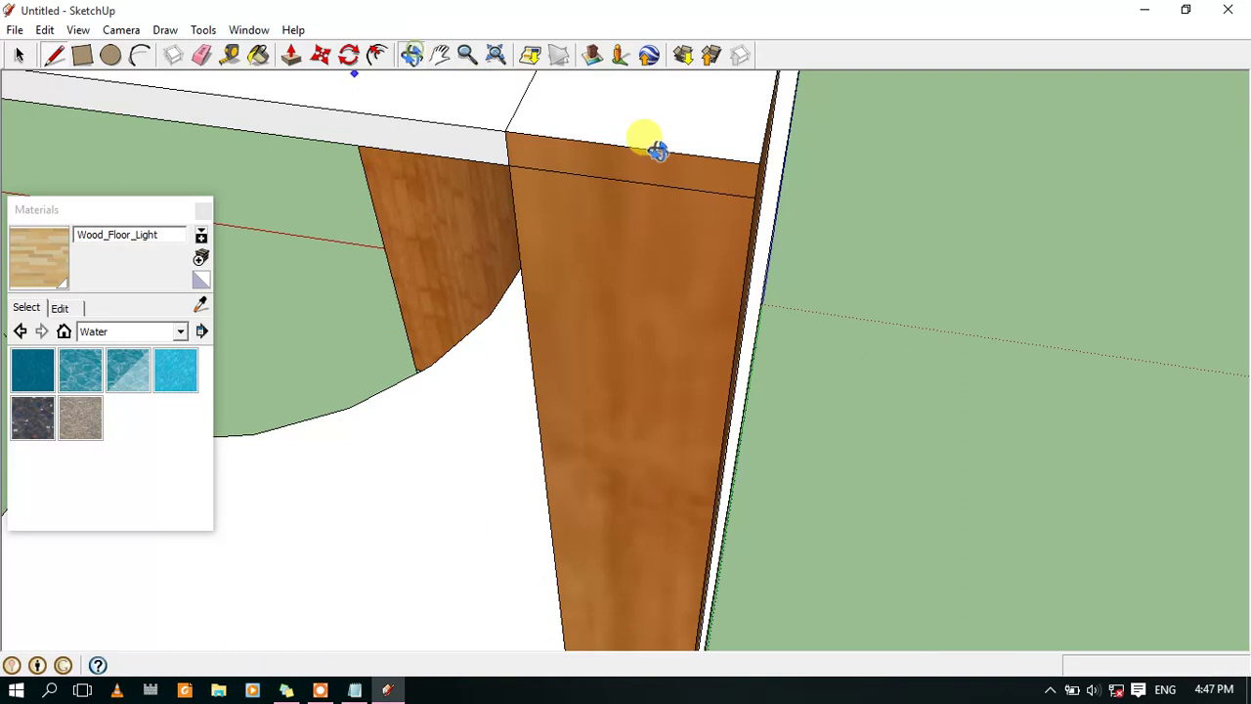
mouse_move(789, 245)
mouse_down()
mouse_move(475, 234)
mouse_move(791, 453)
mouse_move(779, 346)
mouse_up()
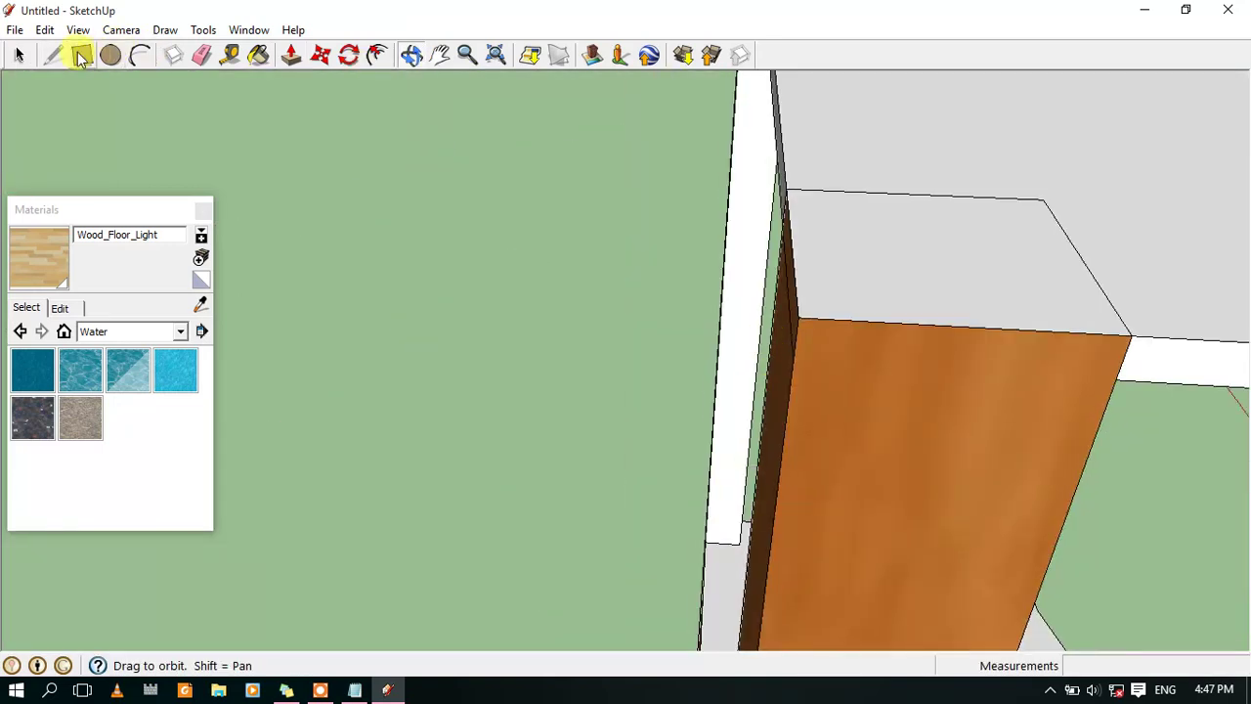
click(57, 56)
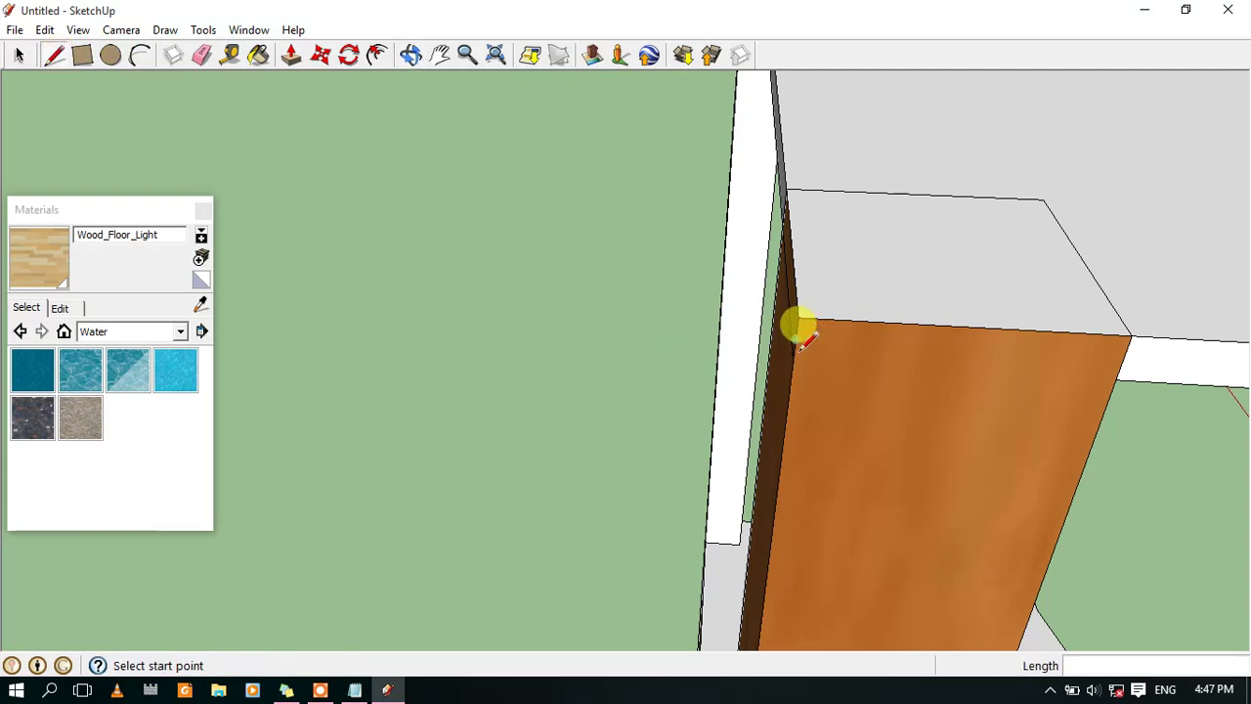
click(792, 361)
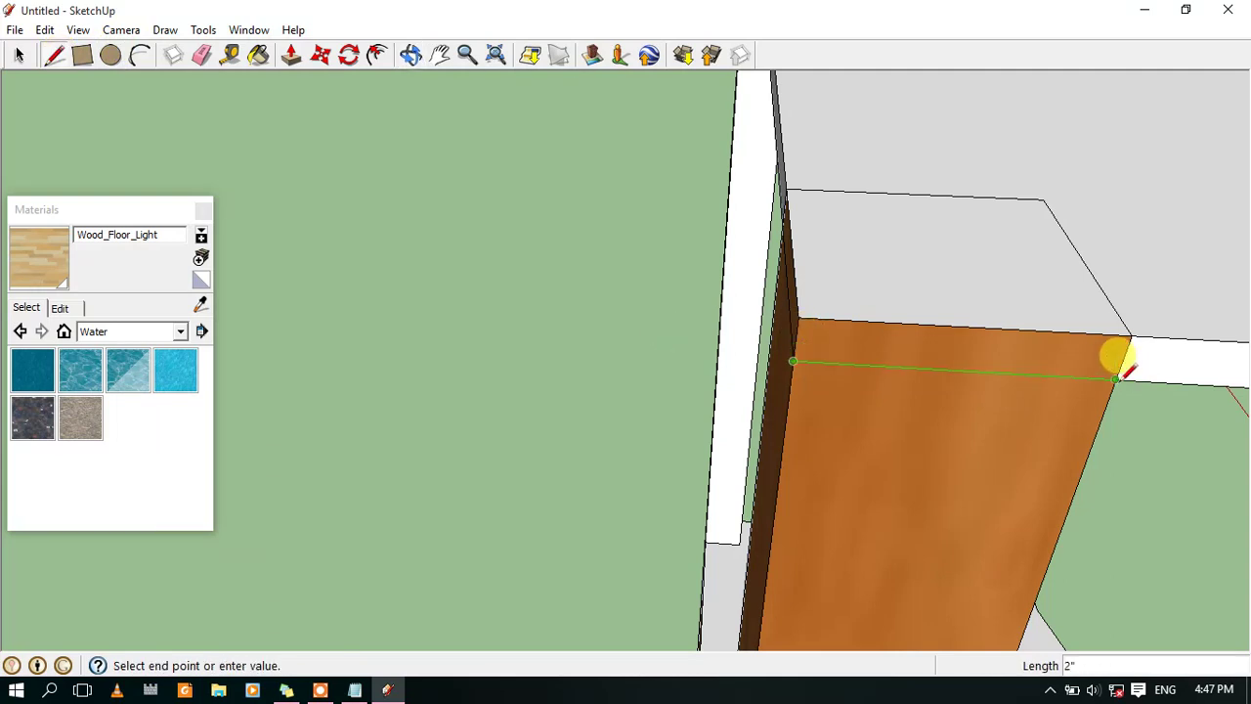
middle_drag(528, 269, 796, 348)
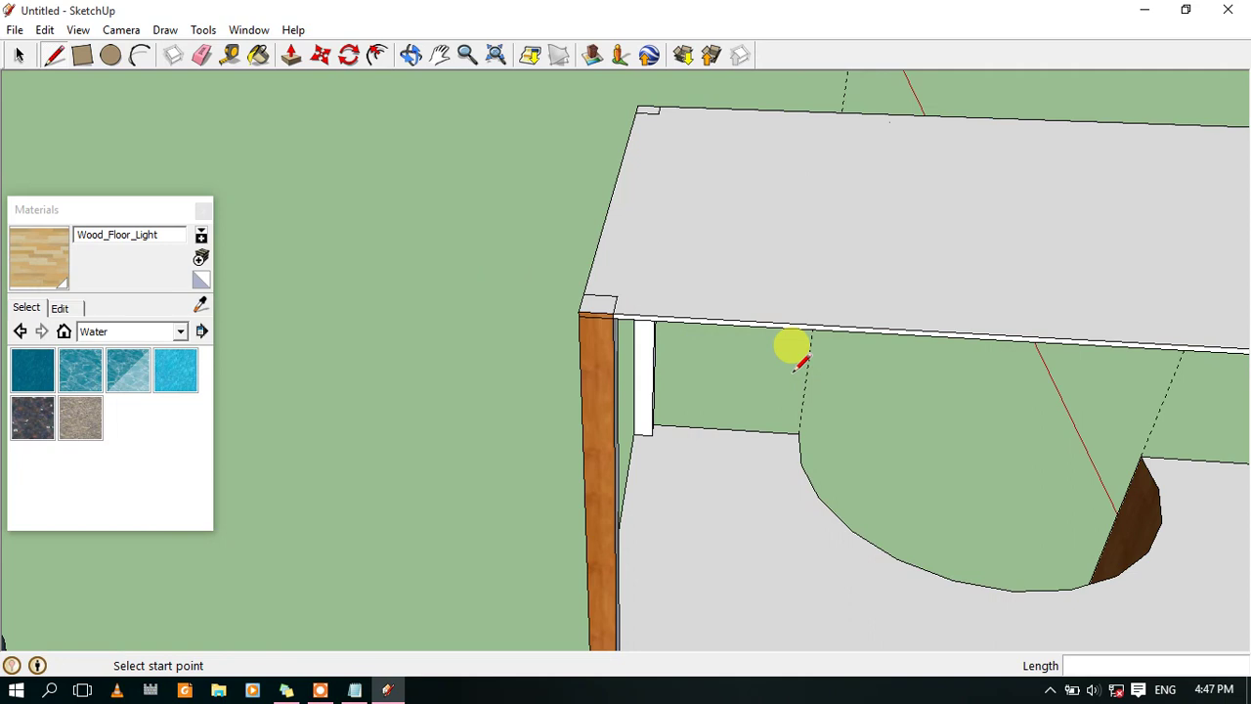
click(439, 55)
mouse_move(899, 524)
mouse_down()
mouse_move(363, 279)
mouse_move(913, 182)
mouse_move(779, 352)
mouse_move(762, 349)
mouse_move(609, 173)
mouse_move(623, 183)
mouse_up()
Draw a line across the wooden face 2" below the top, splitting it
click(21, 54)
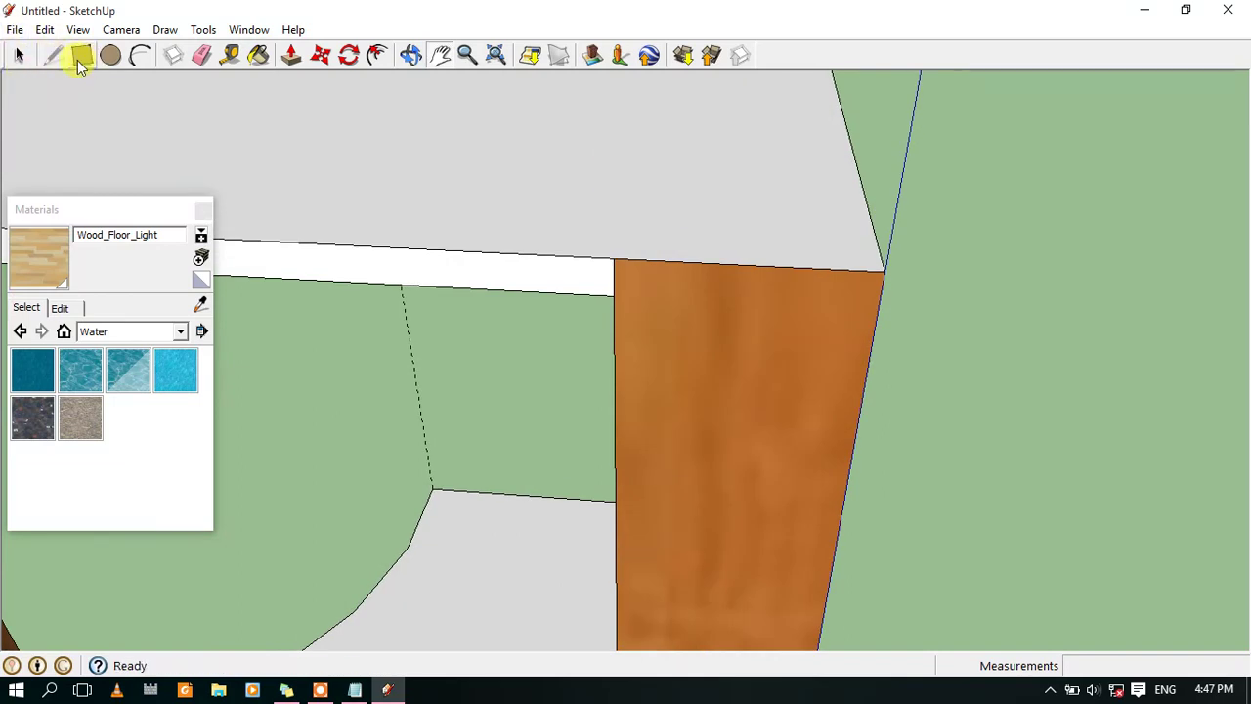
shift+middle_drag(544, 231, 554, 239)
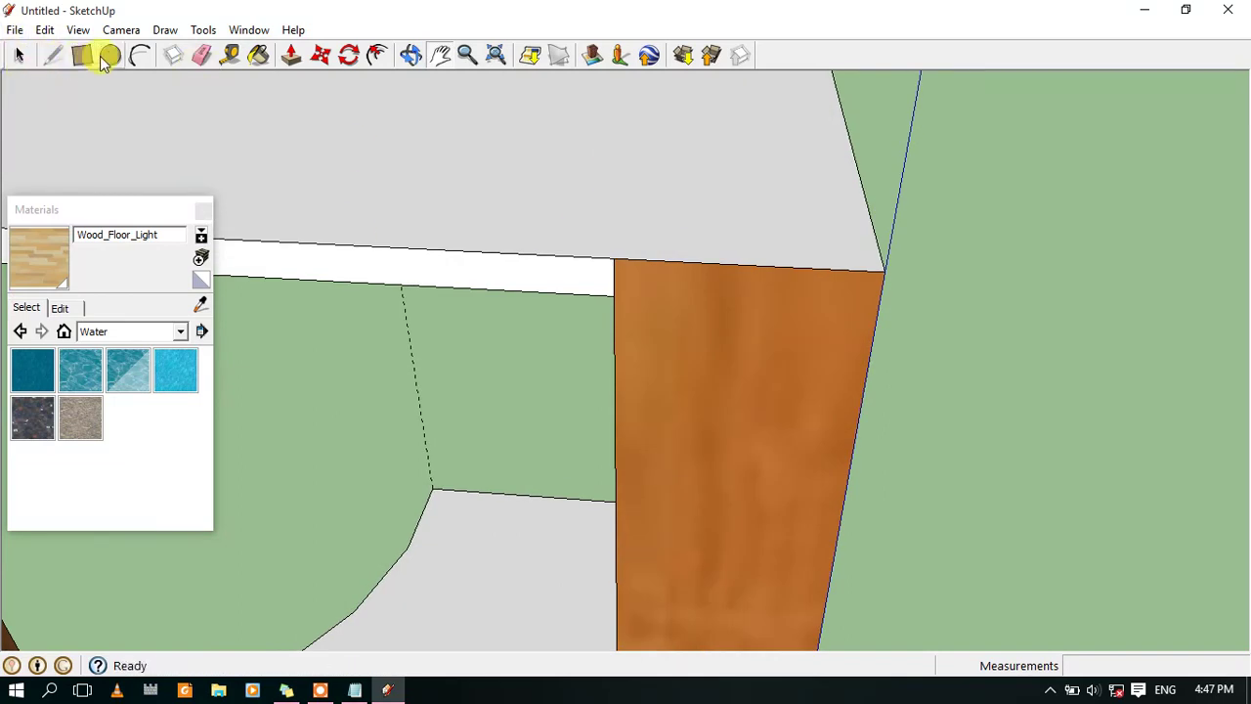
click(56, 58)
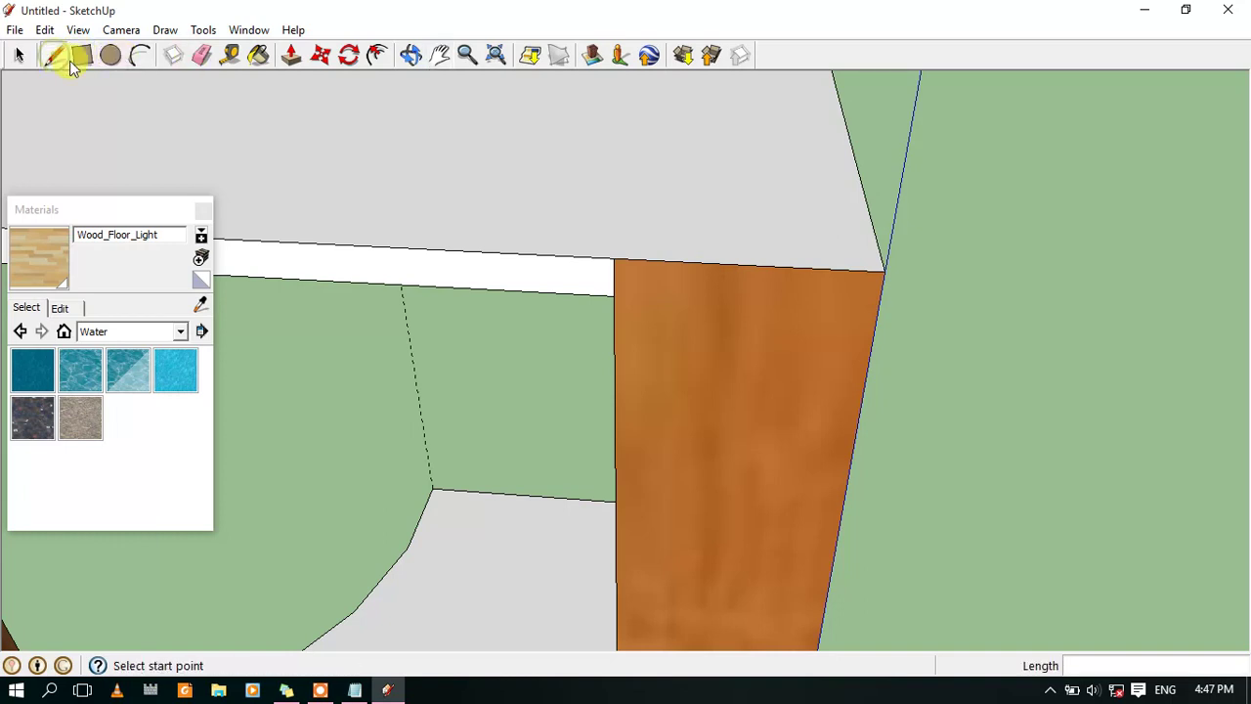
click(614, 294)
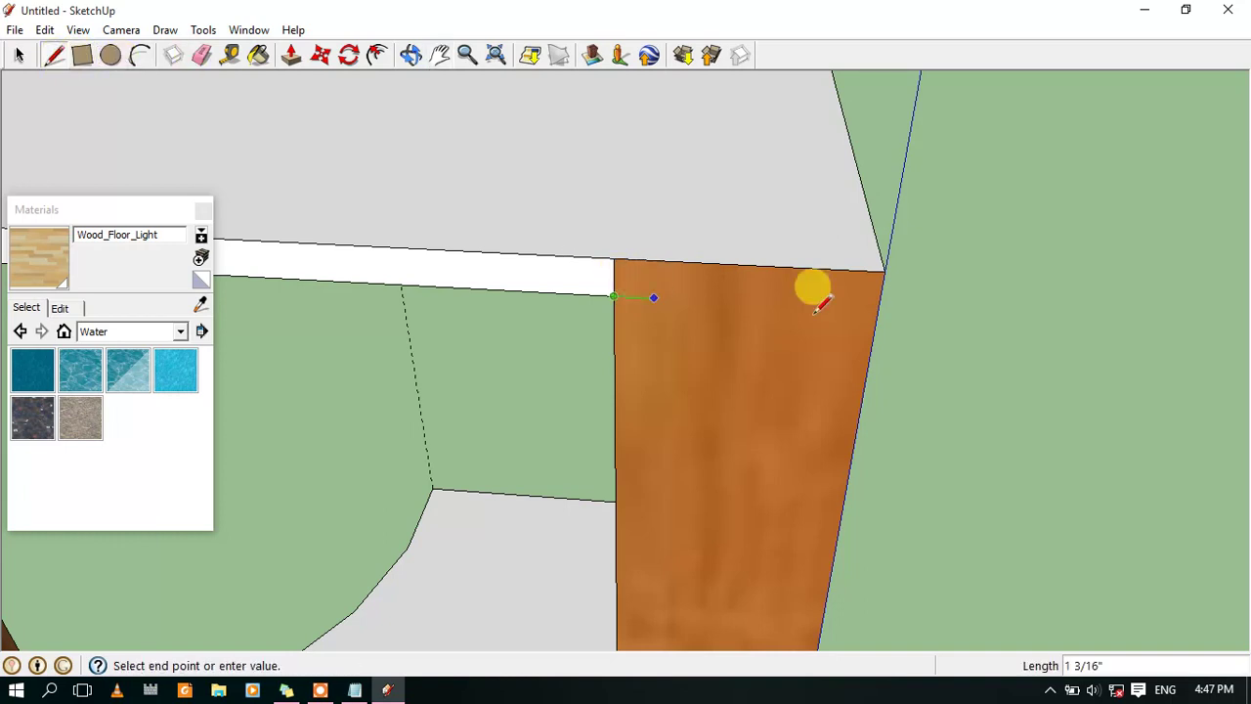
click(877, 309)
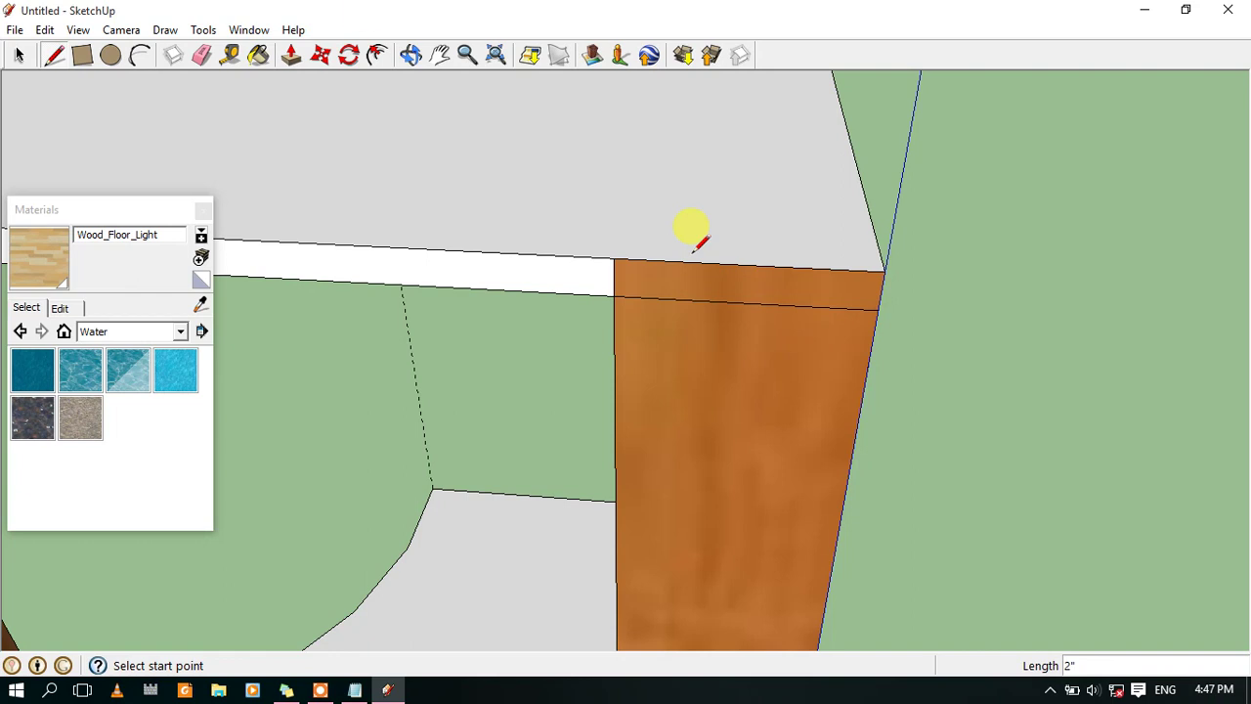
Draw another line across the wooden front panel just beneath the top slab
click(410, 57)
mouse_move(810, 273)
mouse_down()
mouse_move(433, 368)
mouse_move(768, 480)
mouse_move(675, 371)
mouse_move(712, 318)
mouse_up()
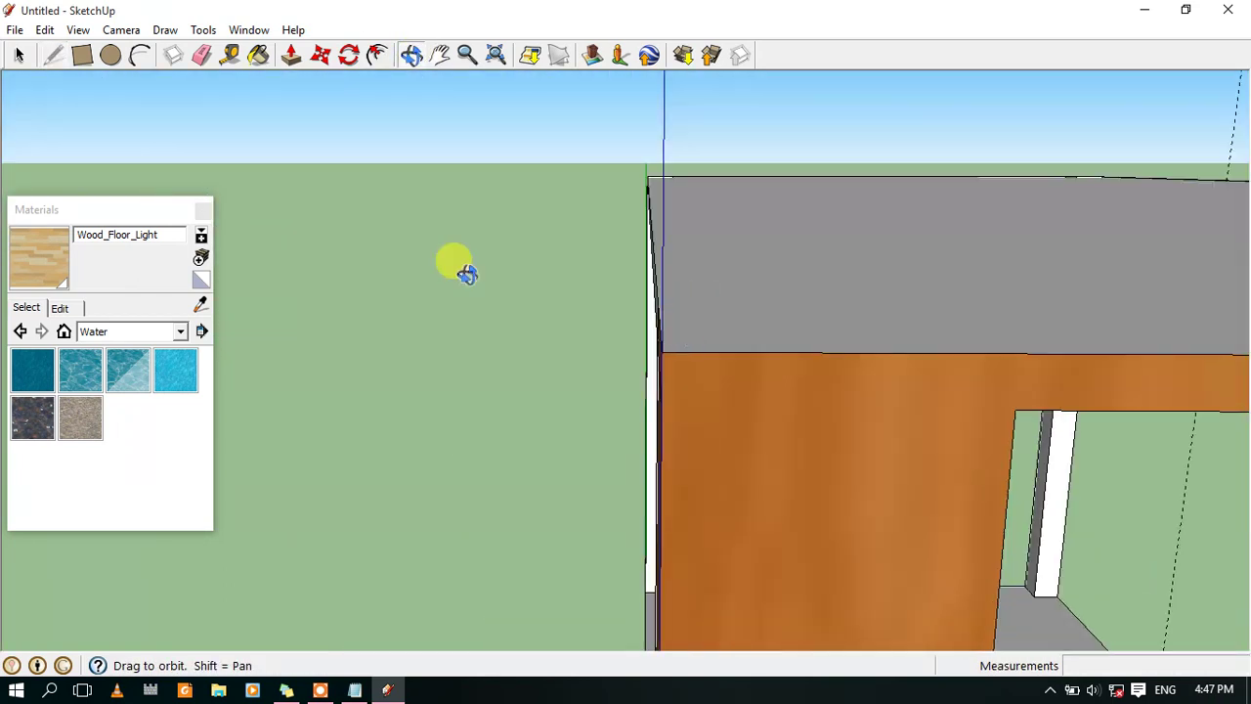
click(56, 56)
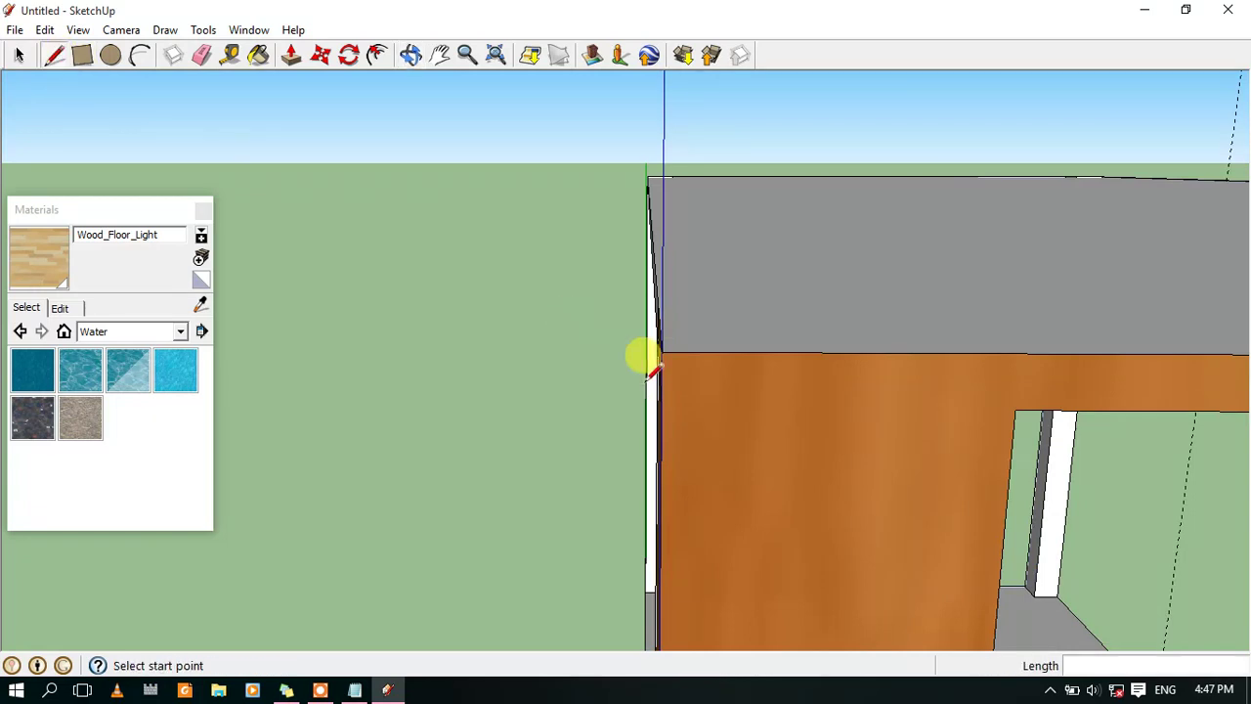
click(662, 407)
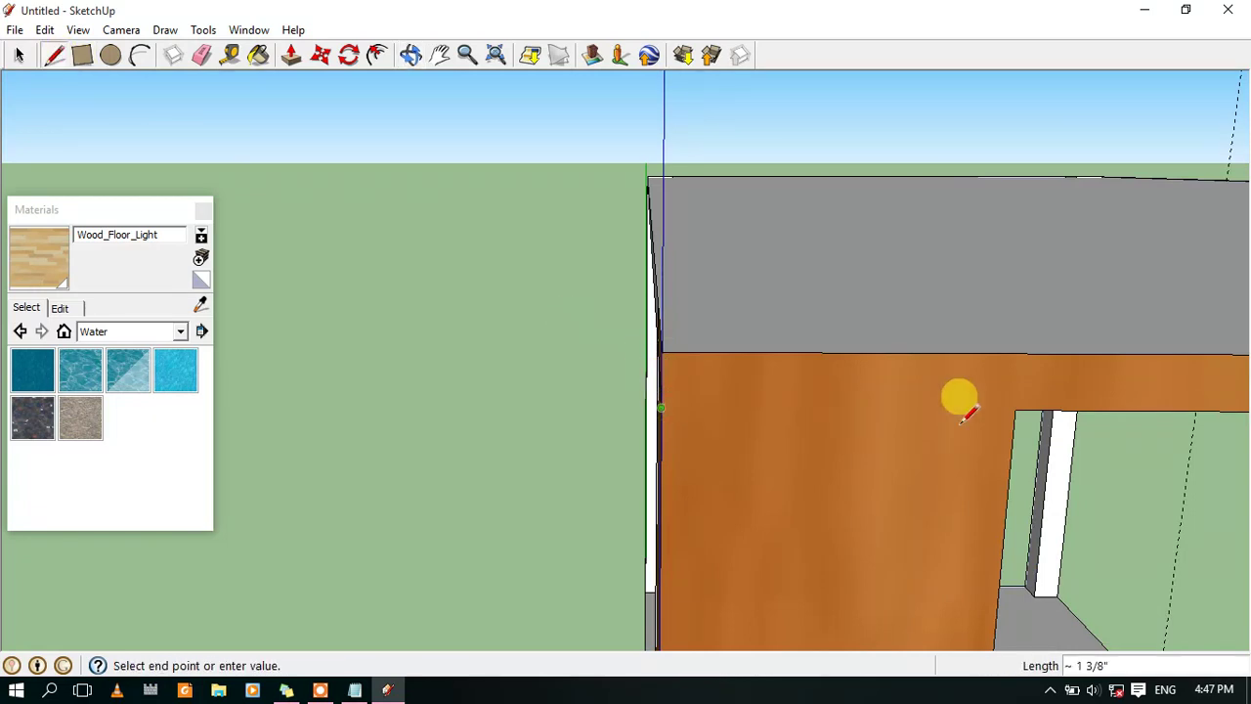
click(1016, 409)
mouse_move(994, 385)
middle_down()
mouse_move(899, 377)
mouse_move(994, 426)
mouse_move(990, 441)
middle_up()
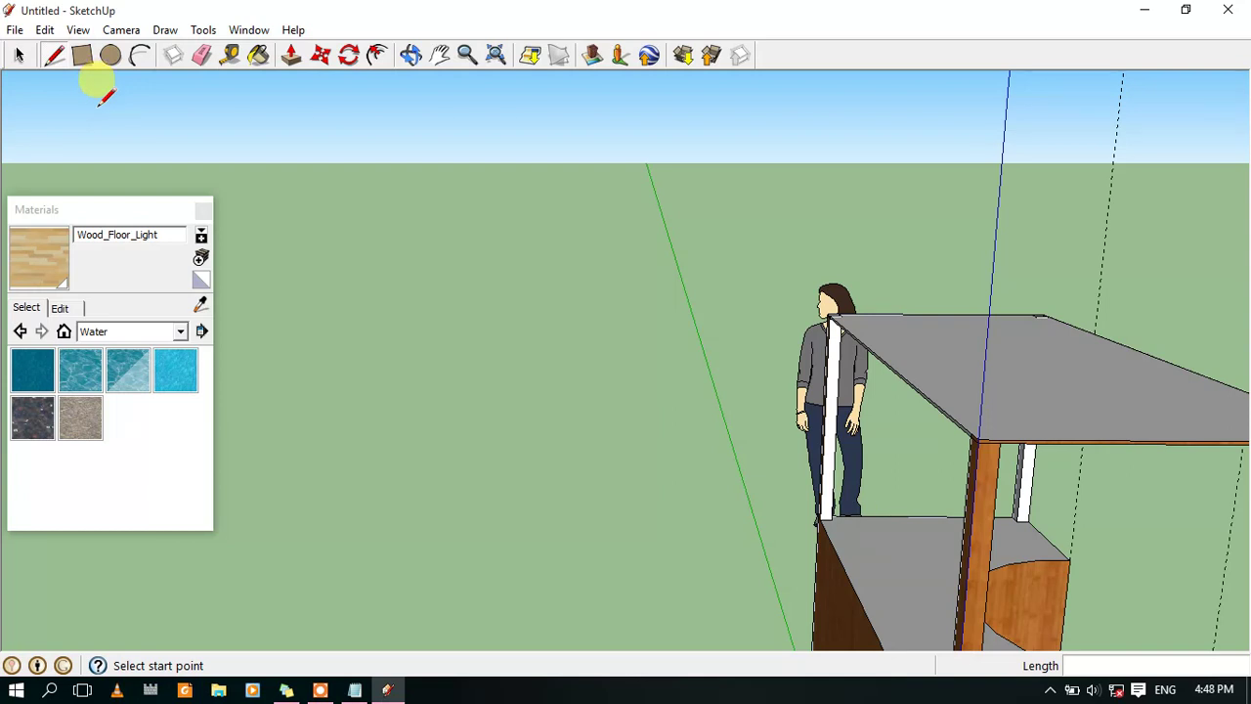
Draw an edge along the corner post's top, just under the tabletop
click(412, 55)
mouse_move(1111, 573)
mouse_down()
mouse_move(826, 511)
mouse_move(771, 586)
mouse_move(872, 577)
mouse_move(636, 407)
mouse_move(651, 424)
mouse_move(524, 350)
mouse_up()
scroll(578, 337, up, 2)
scroll(583, 335, up, 1)
scroll(586, 335, up, 1)
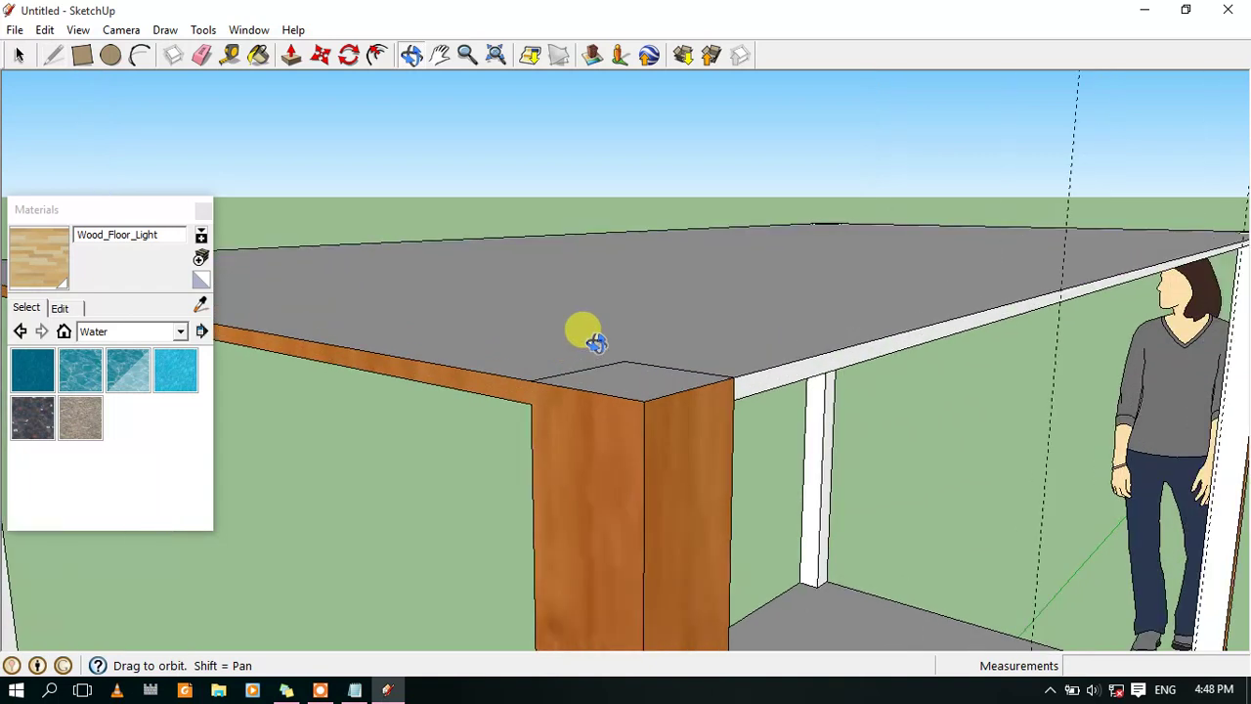
click(52, 57)
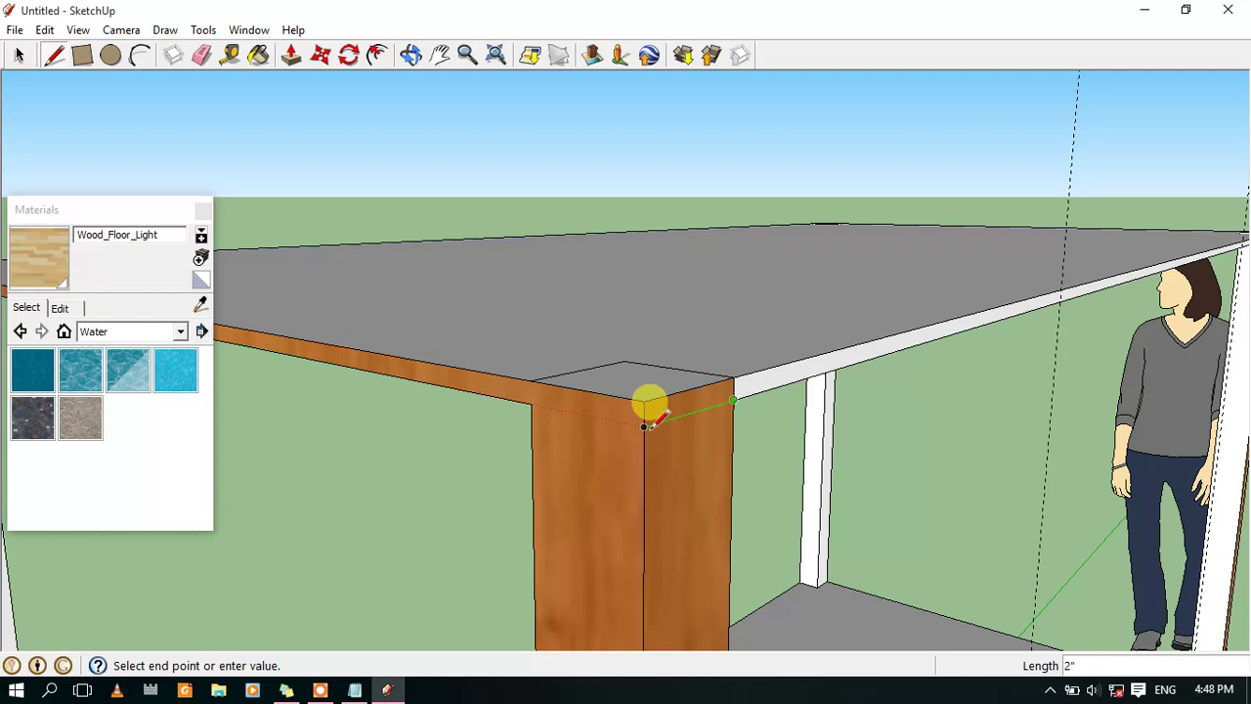
click(644, 426)
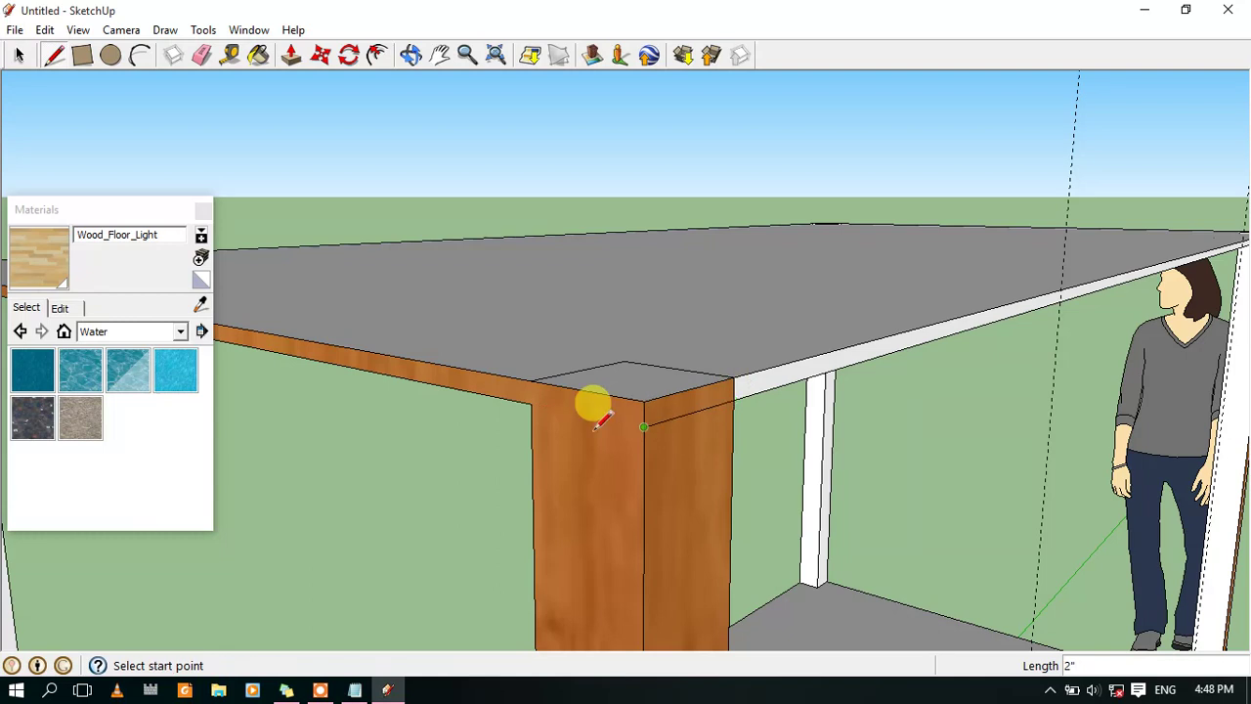
click(530, 402)
click(644, 426)
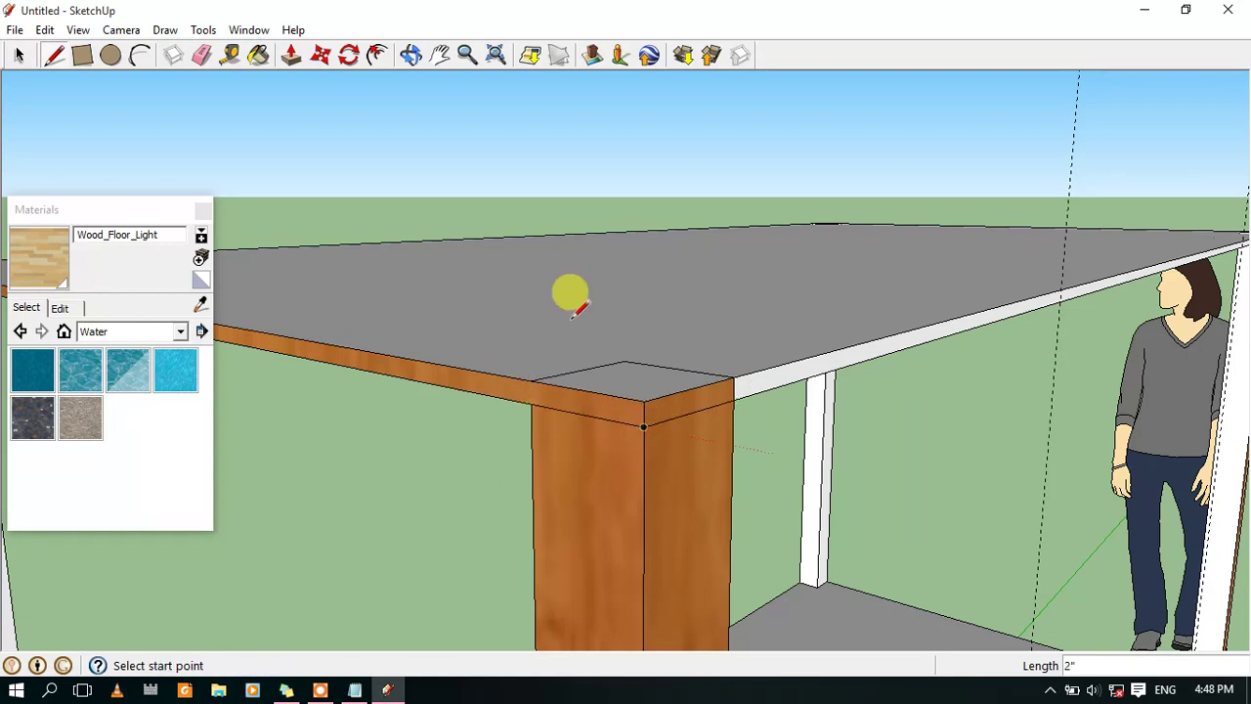
scroll(584, 394, down, 2)
scroll(584, 395, down, 1)
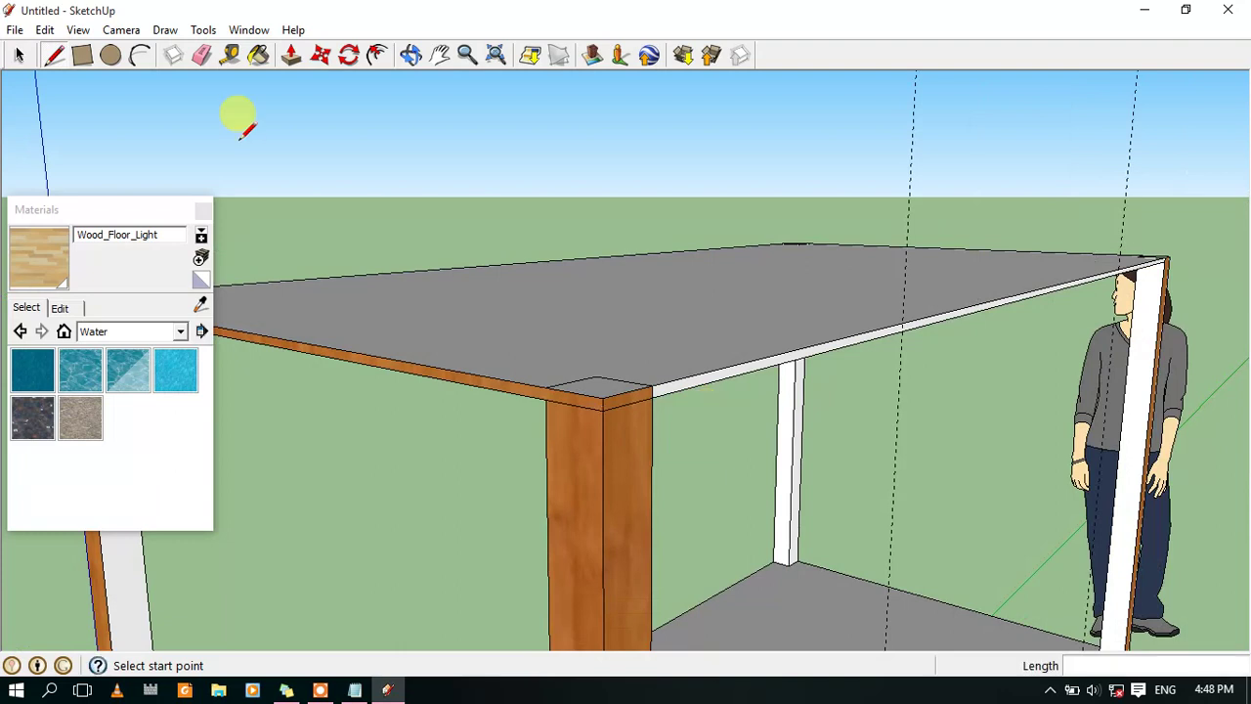
Draw an edge across another leg's front face just below the tabletop
click(408, 55)
mouse_move(944, 369)
mouse_down()
mouse_move(572, 466)
mouse_move(1055, 495)
mouse_move(929, 494)
mouse_move(838, 517)
mouse_move(681, 516)
mouse_move(482, 92)
mouse_up()
click(440, 56)
mouse_move(572, 378)
mouse_down()
mouse_move(628, 251)
mouse_move(496, 298)
mouse_up()
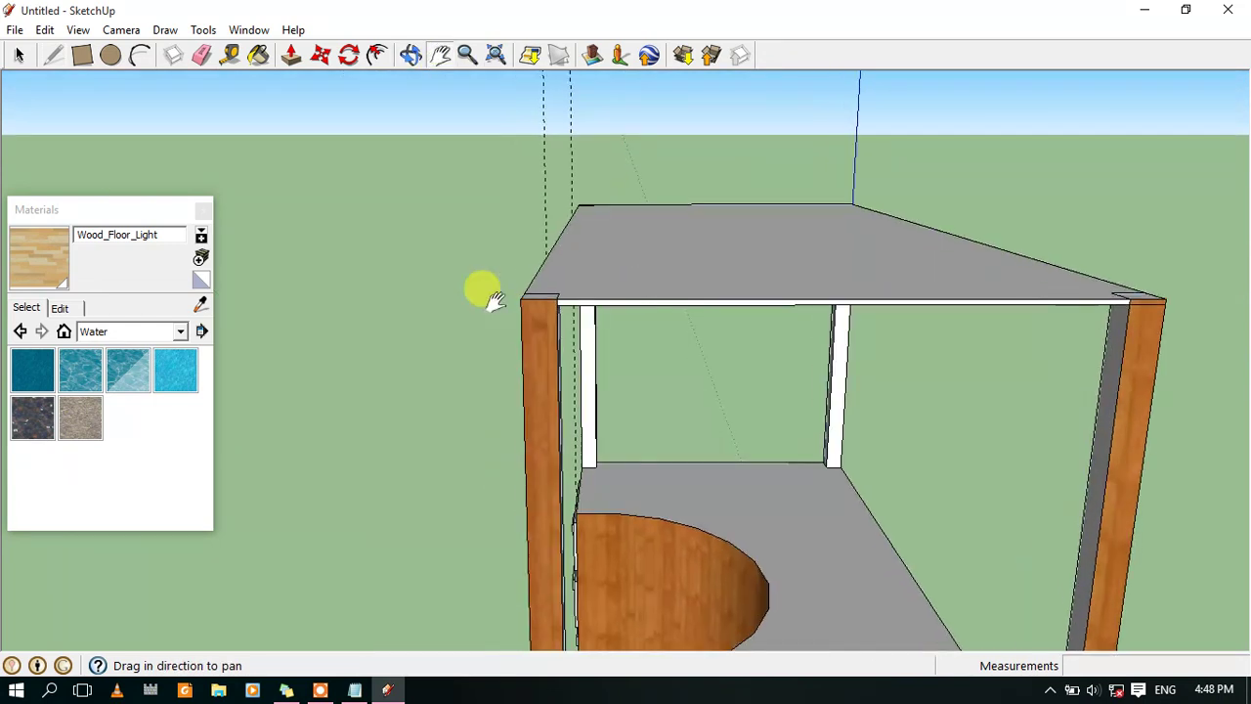
scroll(495, 283, up, 3)
scroll(522, 268, up, 2)
scroll(525, 270, up, 1)
scroll(525, 270, up, 1)
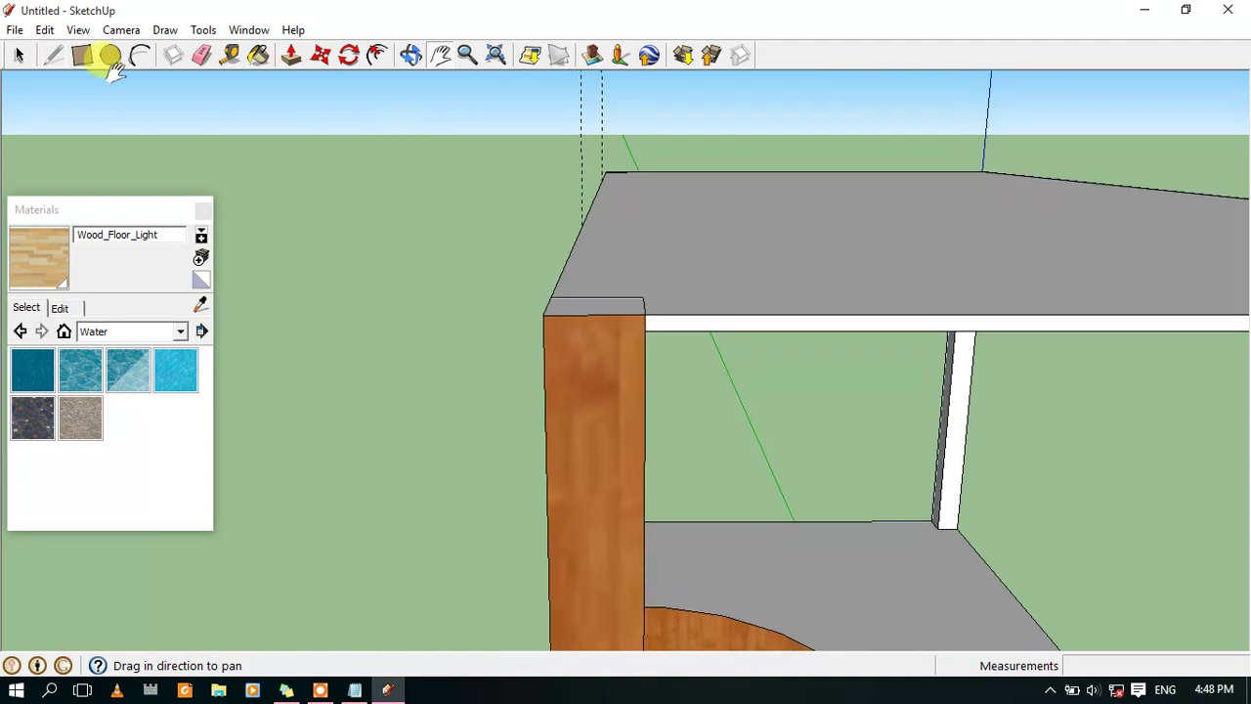
click(54, 56)
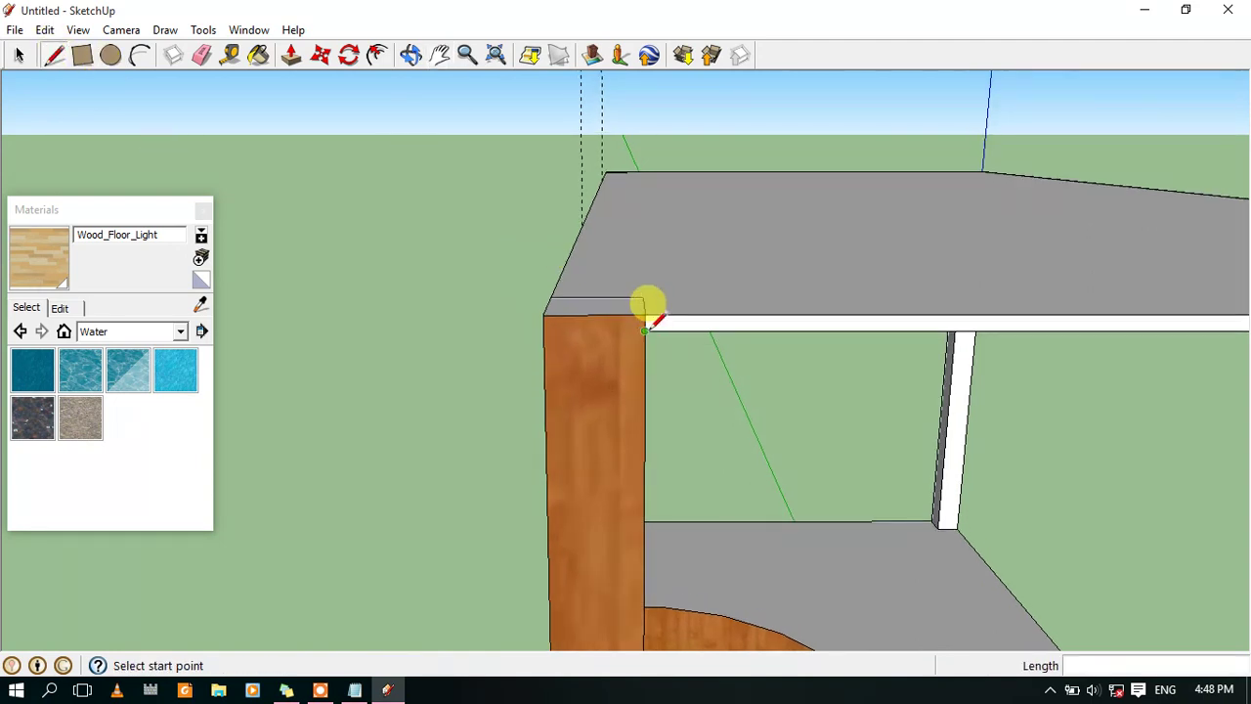
click(643, 331)
text(2")
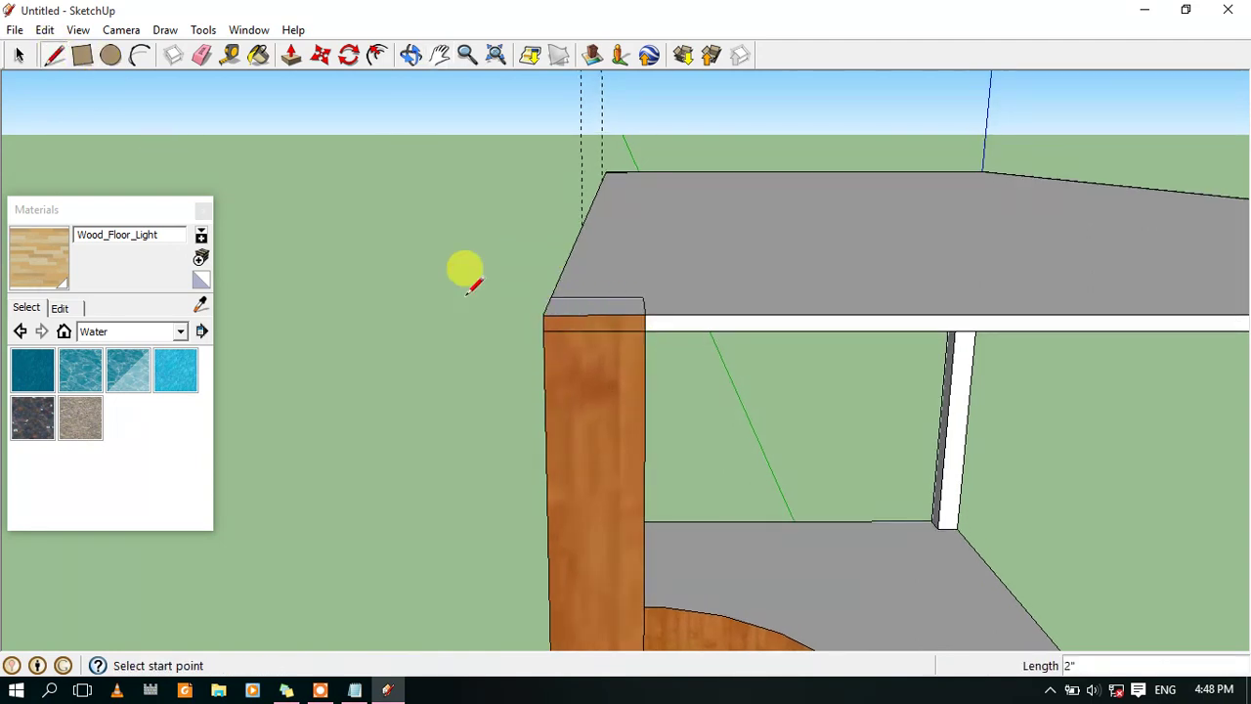
click(417, 56)
mouse_move(419, 234)
mouse_down()
mouse_move(851, 394)
mouse_move(880, 368)
mouse_move(526, 305)
mouse_up()
click(57, 57)
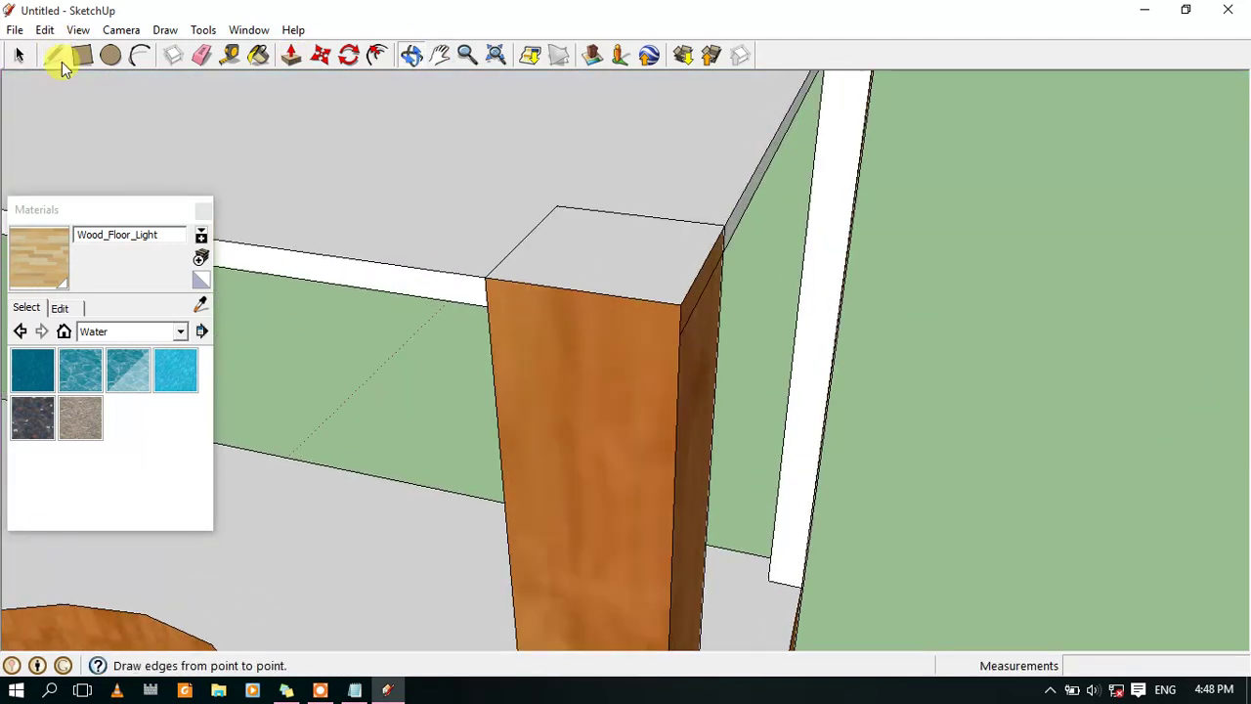
click(487, 305)
click(679, 336)
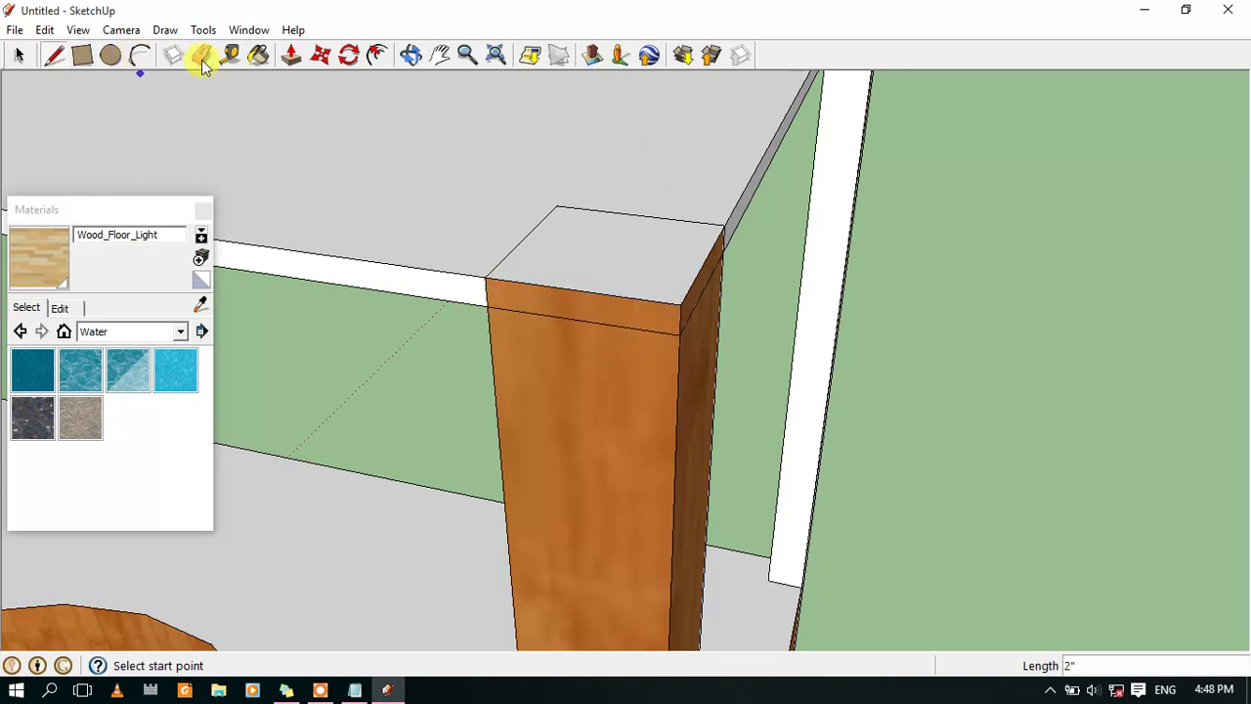
Orbit around the model to check the new edge on the leg
click(409, 54)
mouse_move(991, 355)
mouse_down()
mouse_move(984, 404)
mouse_move(912, 355)
mouse_move(628, 321)
mouse_move(941, 382)
mouse_move(1000, 427)
mouse_move(889, 502)
mouse_move(779, 266)
mouse_up()
mouse_move(718, 140)
mouse_down()
mouse_move(732, 218)
mouse_move(714, 165)
mouse_move(669, 154)
mouse_move(797, 214)
mouse_up()
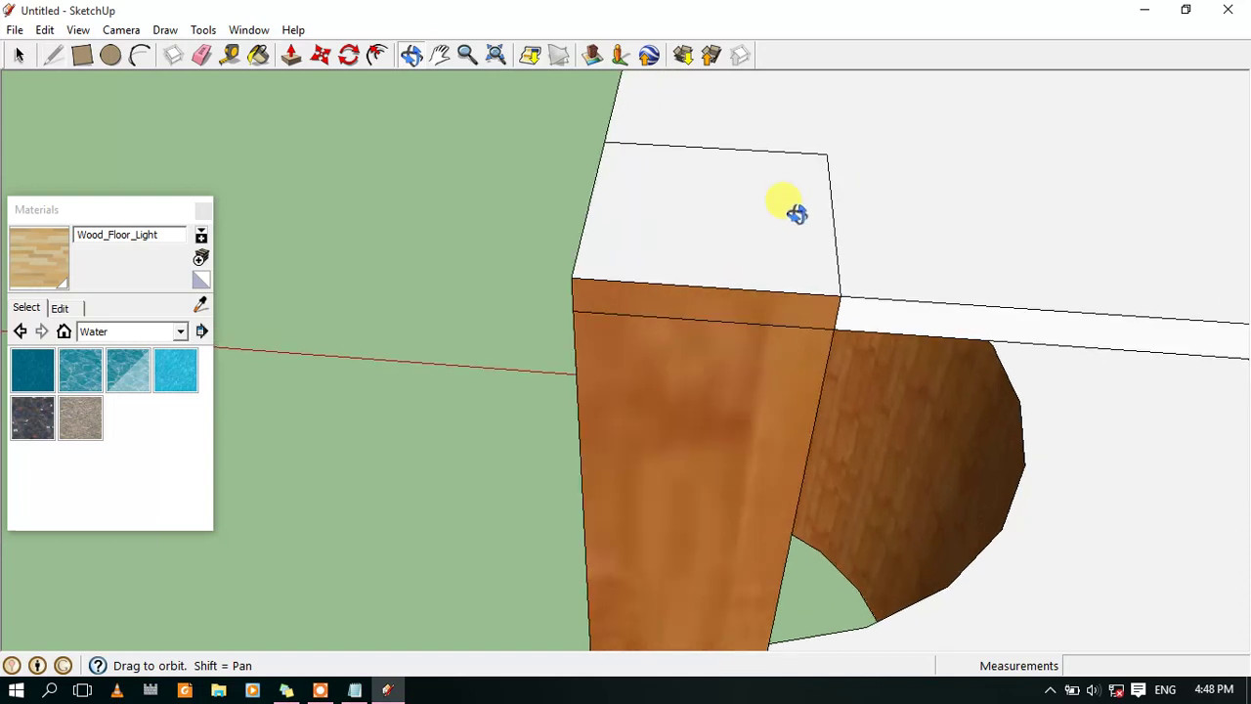
Erase the three stray edges at the first post's top
click(54, 58)
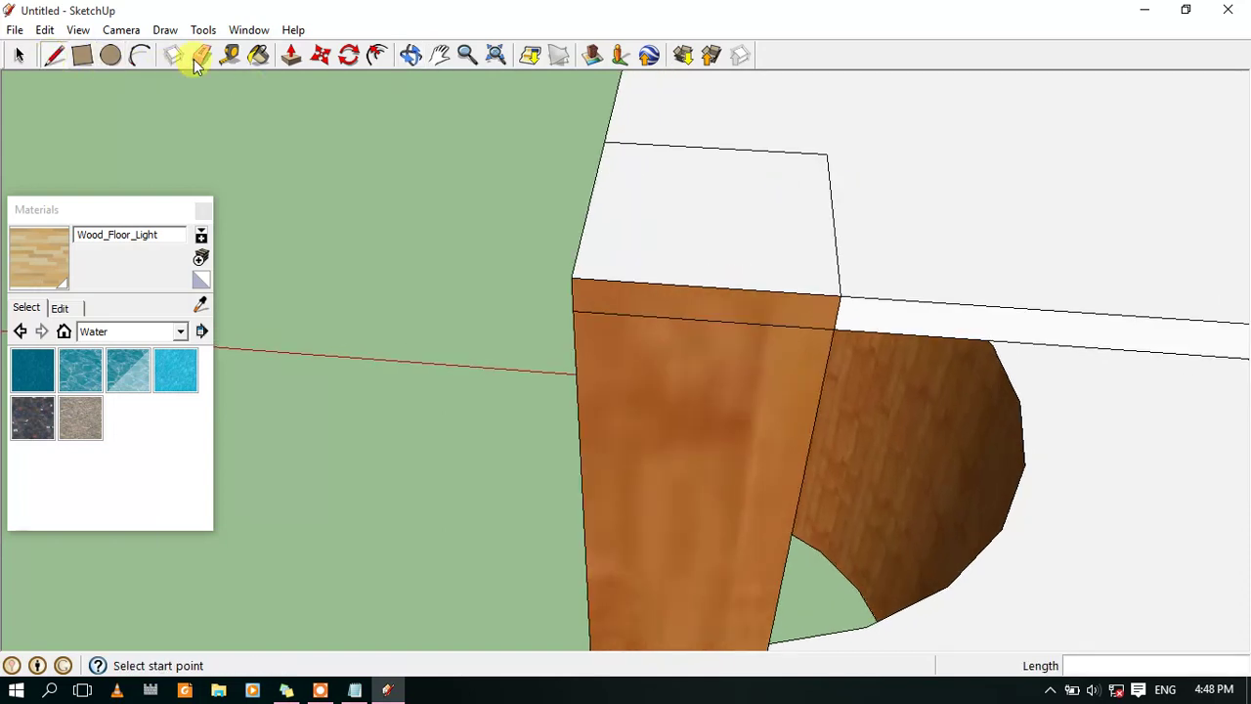
click(201, 57)
click(834, 215)
click(765, 148)
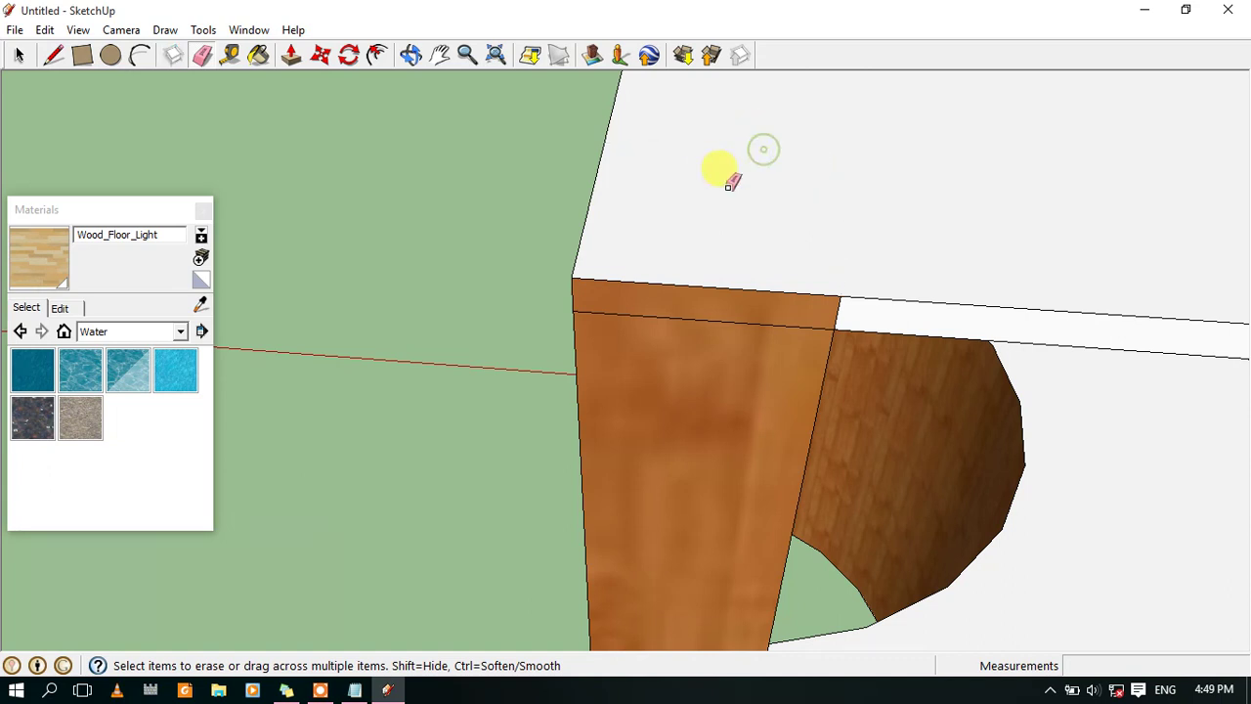
click(838, 307)
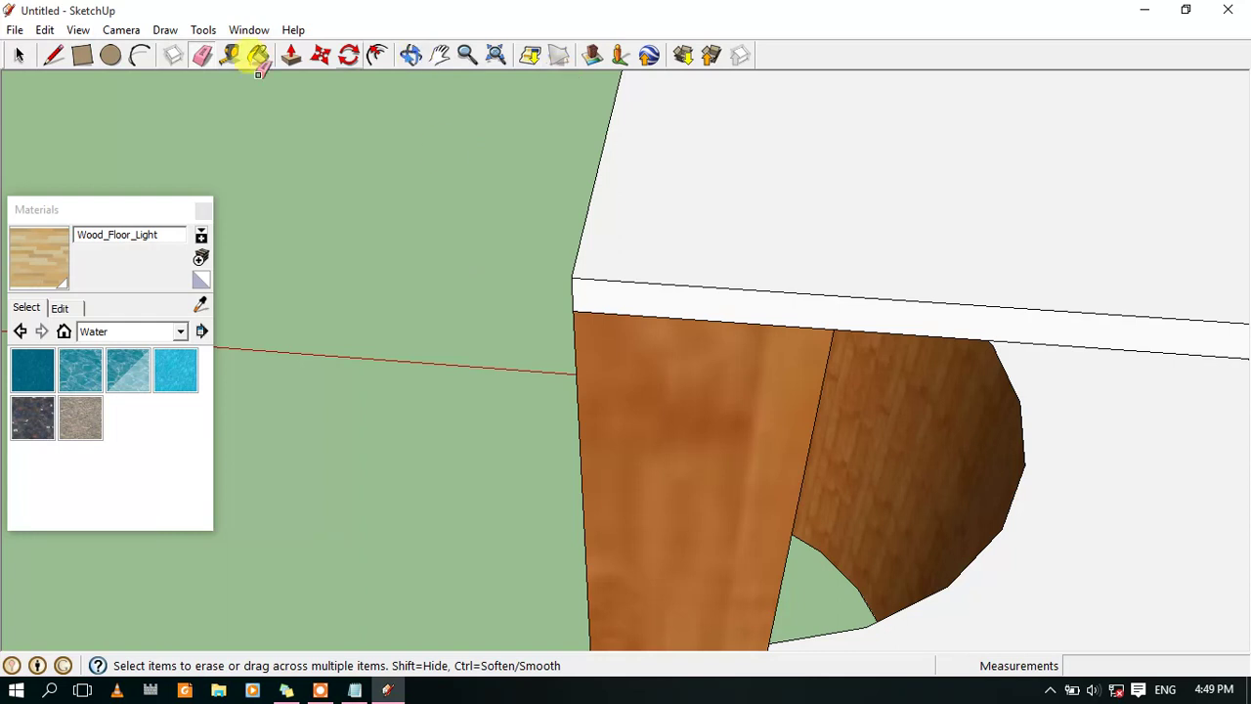
Erase the edge atop the other corner post and the diagonal edge on the desk top
click(412, 56)
mouse_move(637, 427)
mouse_down()
mouse_move(749, 419)
mouse_move(577, 354)
mouse_up()
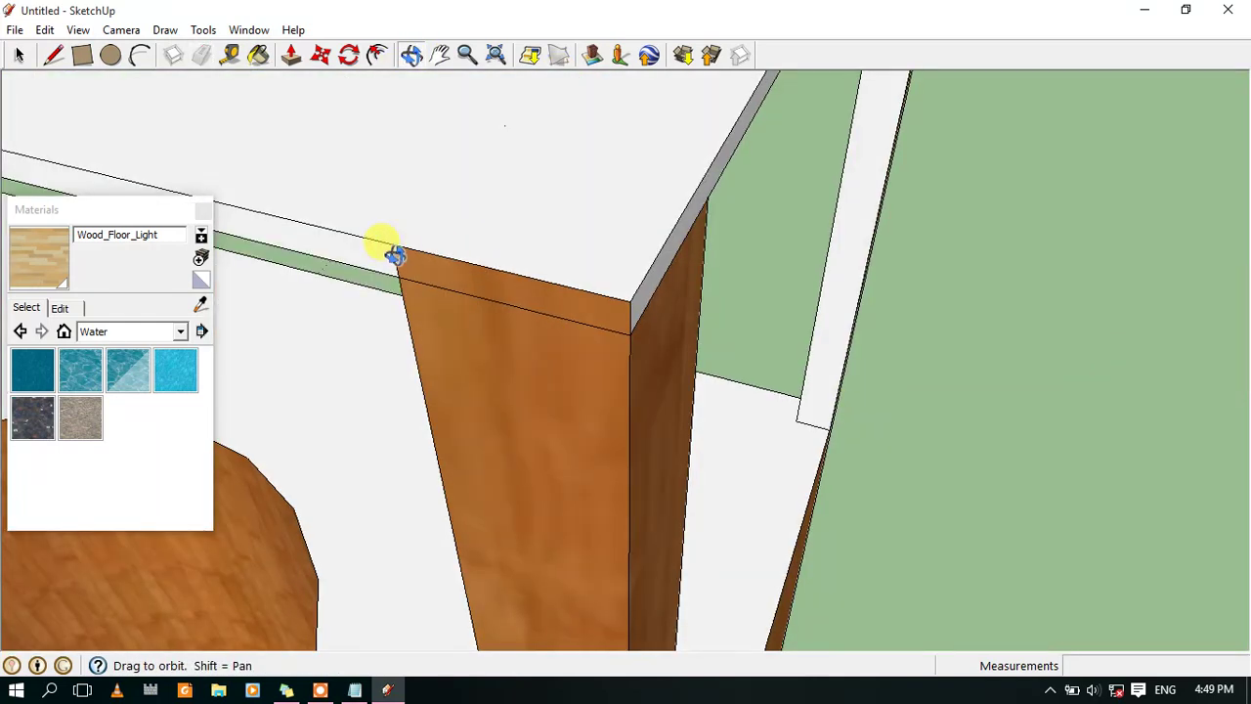
click(202, 54)
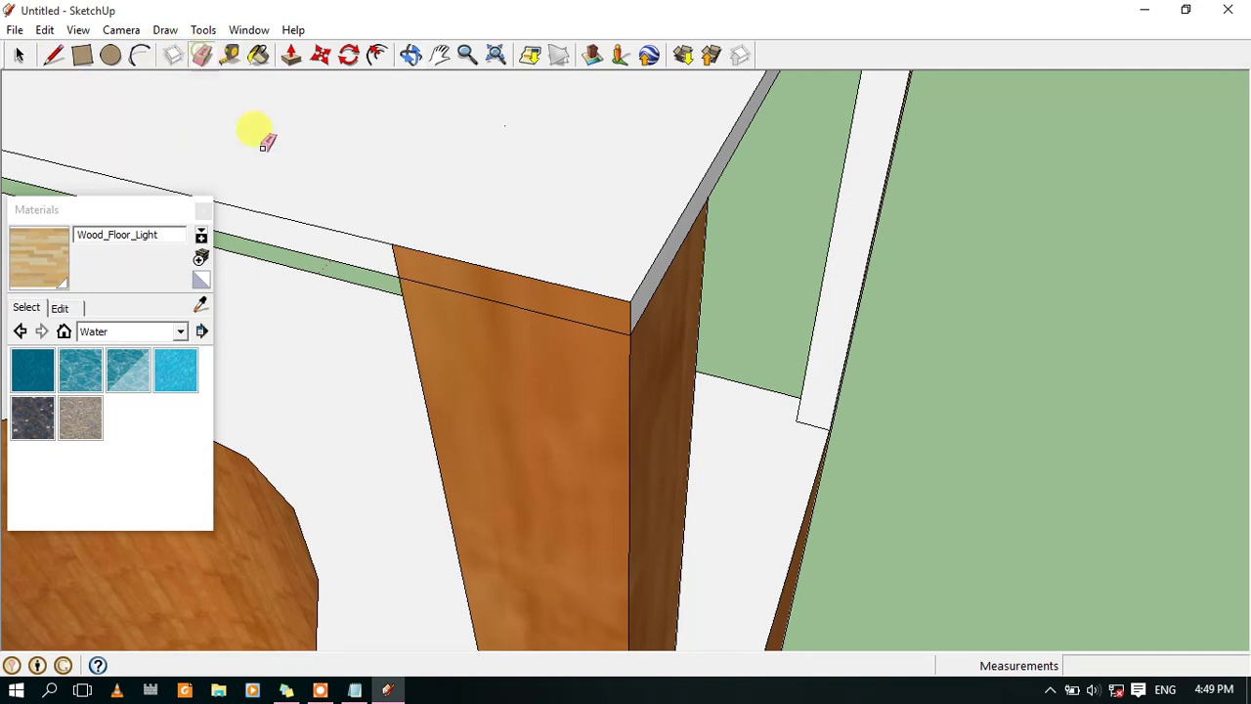
click(395, 259)
mouse_move(547, 283)
middle_down()
mouse_move(446, 237)
mouse_move(418, 195)
mouse_move(479, 223)
mouse_move(676, 191)
middle_up()
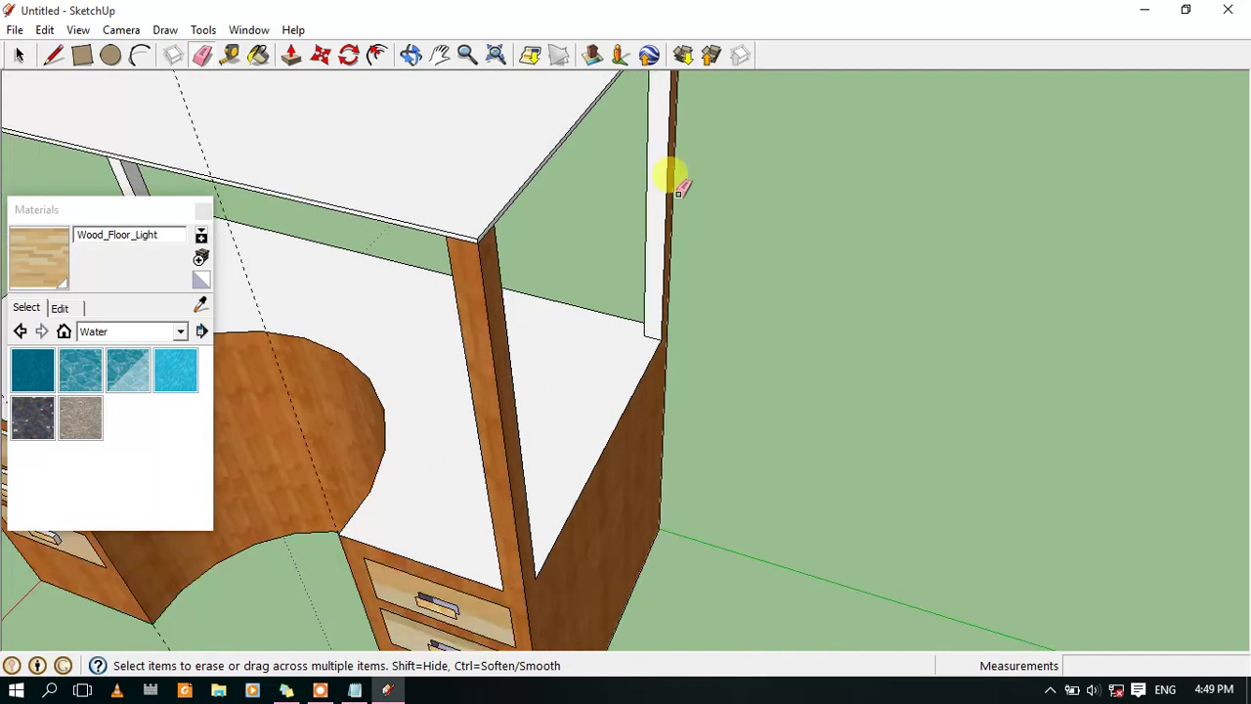
scroll(625, 200, down, 5)
mouse_move(567, 209)
middle_down()
mouse_move(260, 101)
mouse_move(176, 121)
middle_up()
scroll(234, 127, up, 4)
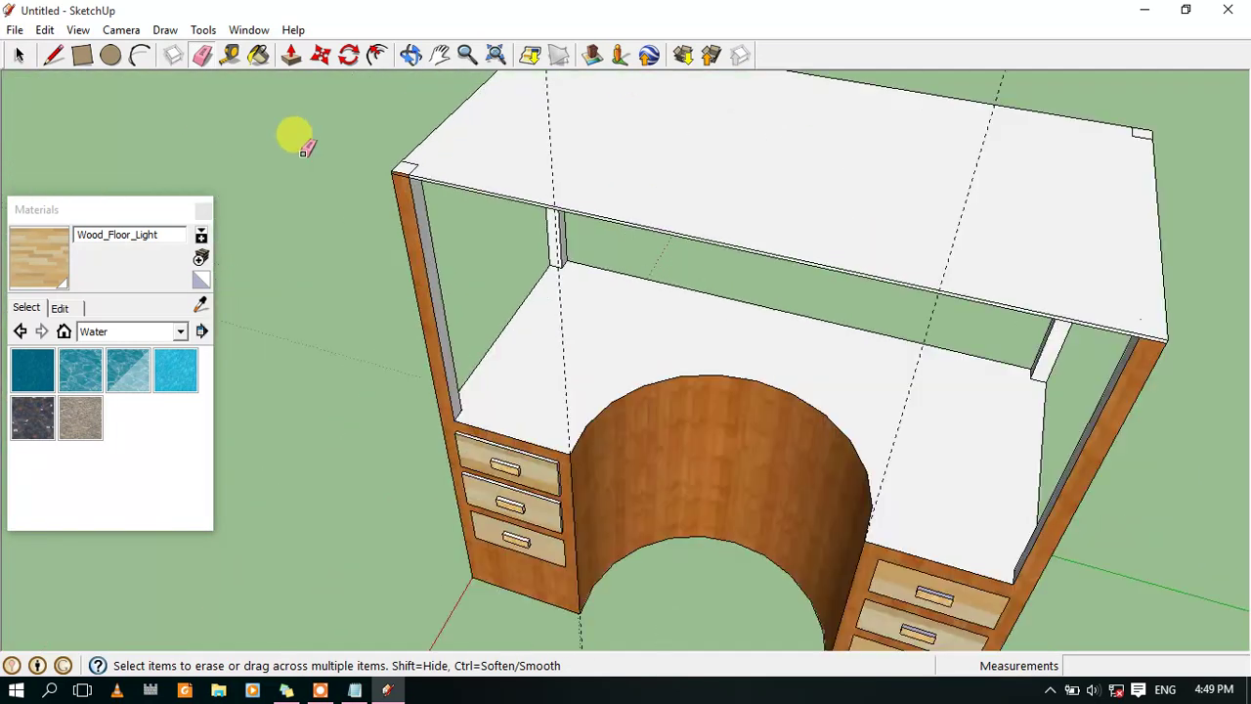
scroll(298, 140, up, 2)
scroll(371, 130, up, 2)
scroll(411, 185, up, 2)
scroll(459, 210, up, 1)
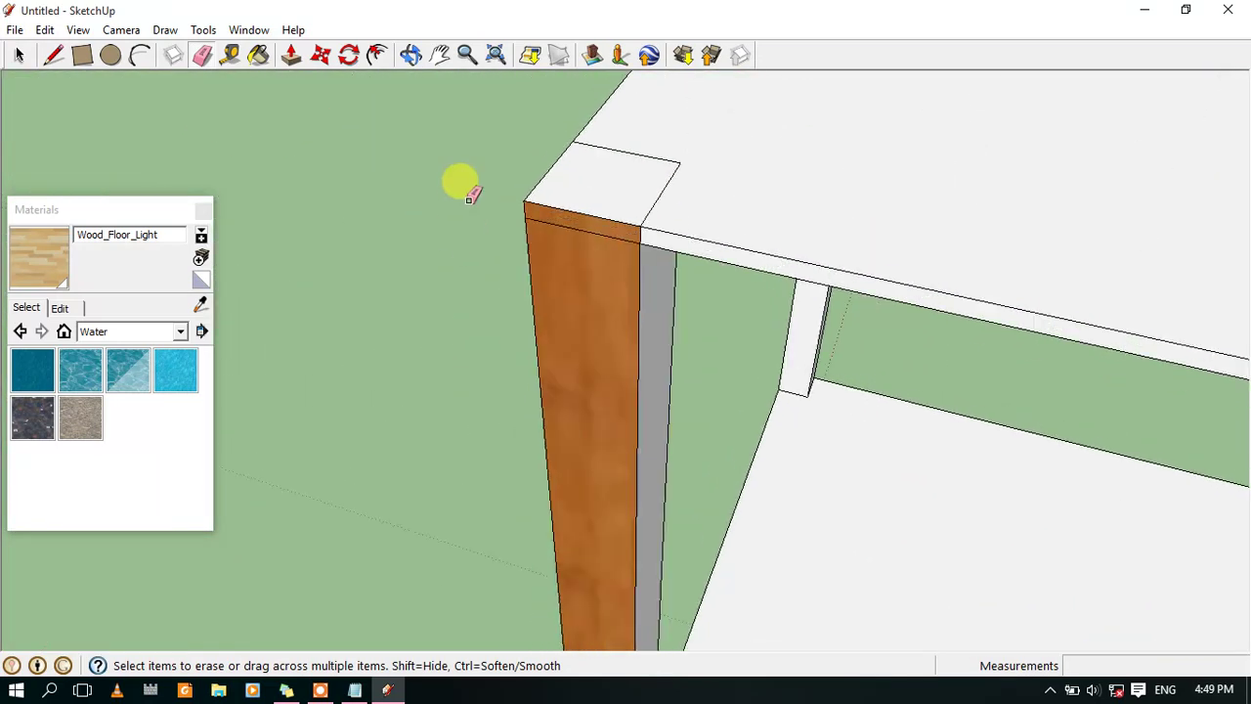
scroll(470, 194, up, 1)
drag(706, 170, 635, 234)
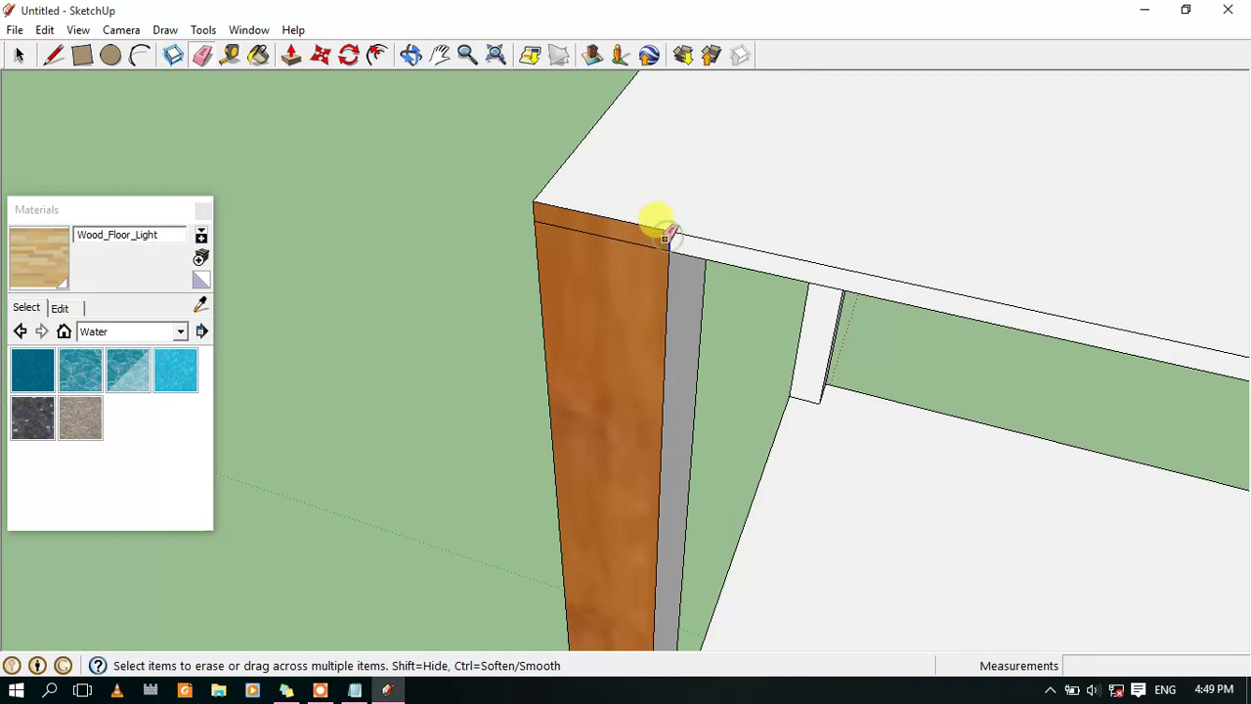
Erase the top-strip edge on the post by the curved cutout and the extra box-top edge
click(411, 55)
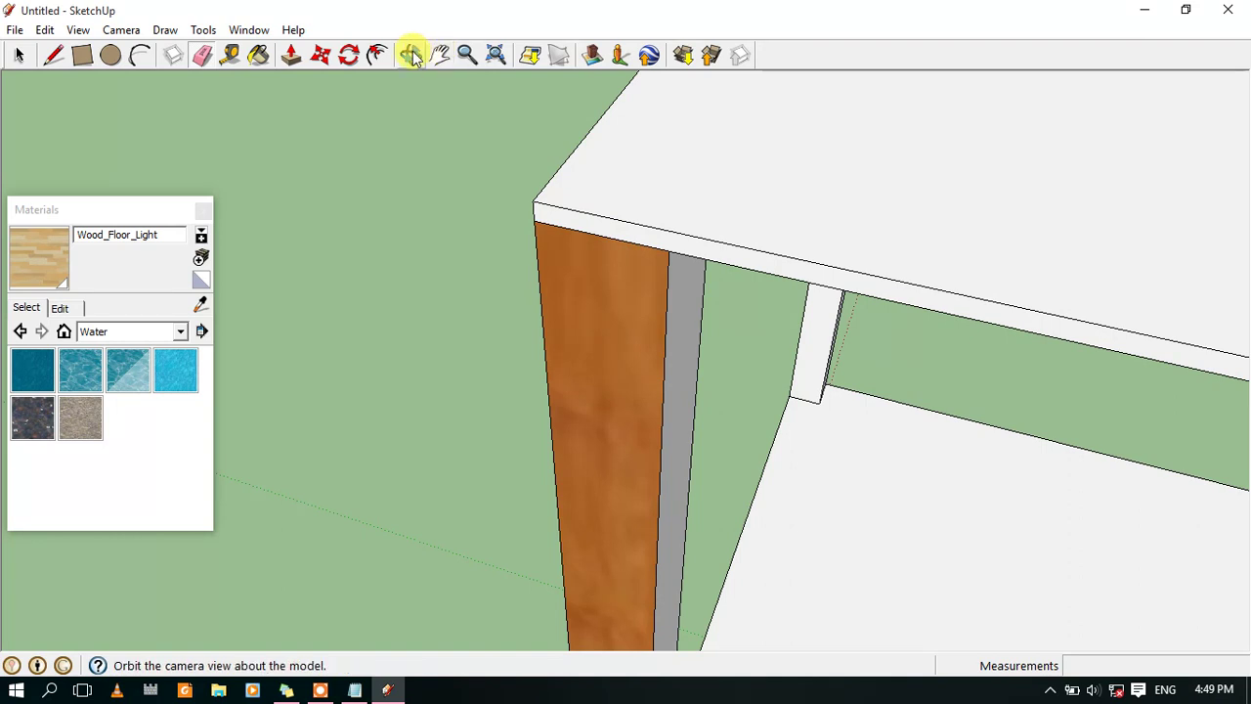
mouse_move(446, 214)
mouse_down()
mouse_move(445, 408)
mouse_move(558, 377)
mouse_move(460, 414)
mouse_move(480, 459)
mouse_move(463, 440)
mouse_move(639, 279)
mouse_move(615, 257)
mouse_move(689, 232)
mouse_move(785, 237)
mouse_move(480, 219)
mouse_up()
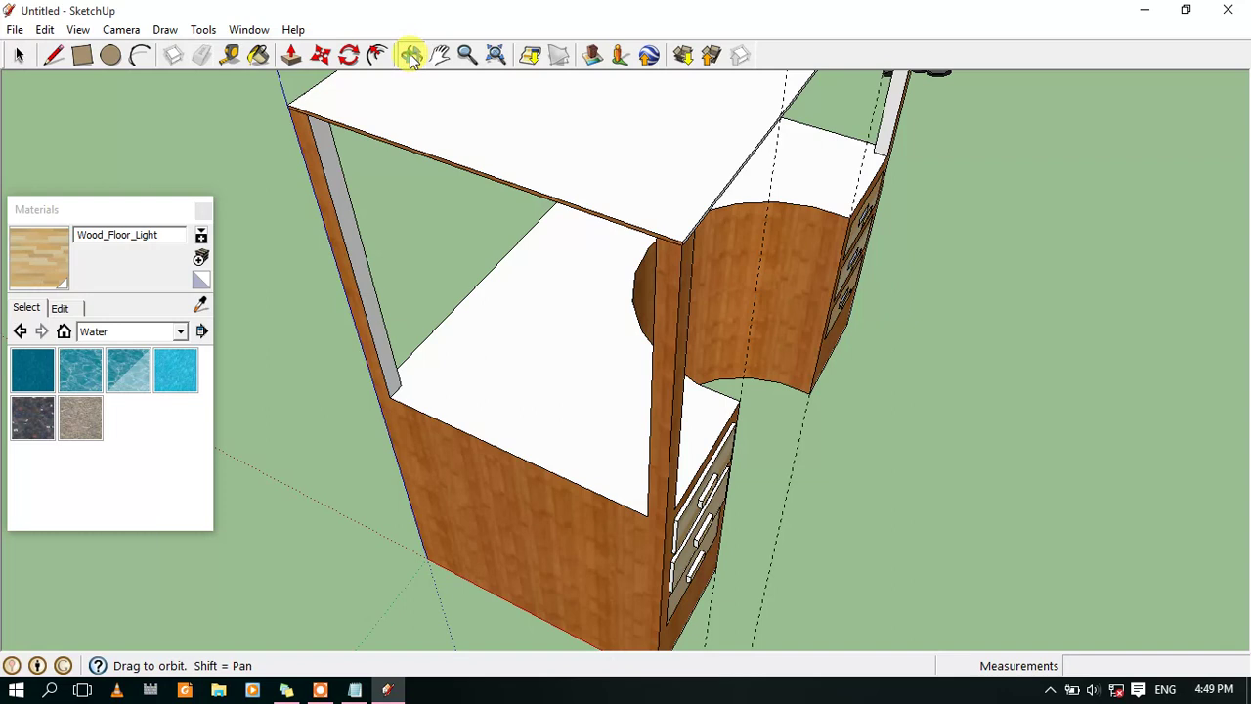
mouse_move(280, 196)
mouse_down()
mouse_move(600, 260)
mouse_move(762, 195)
mouse_move(662, 192)
mouse_up()
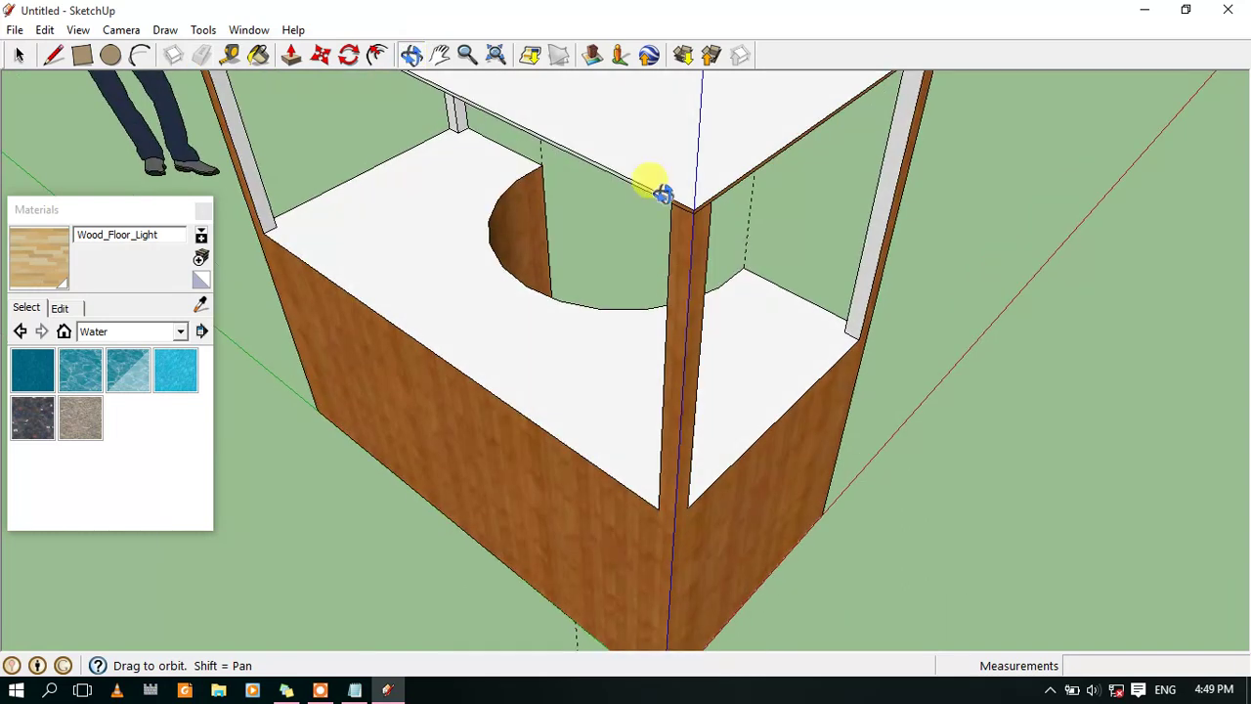
scroll(662, 192, up, 2)
scroll(705, 186, up, 2)
scroll(706, 185, up, 2)
scroll(705, 185, up, 2)
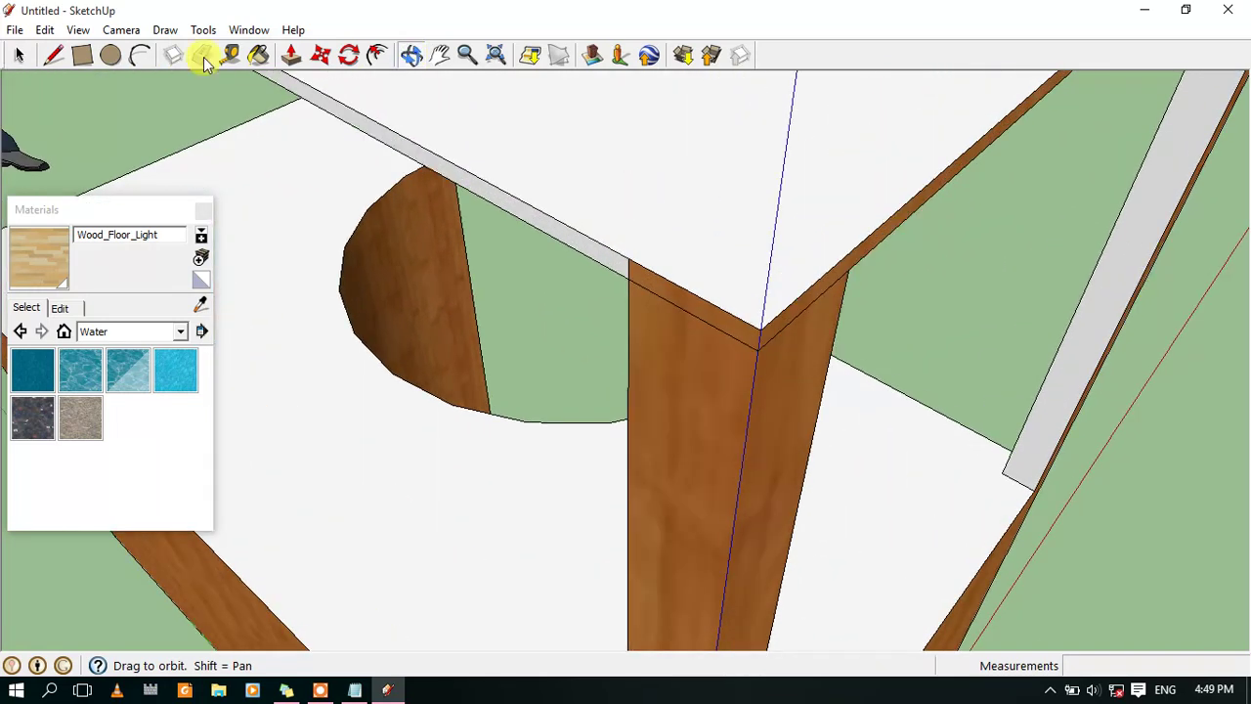
click(200, 56)
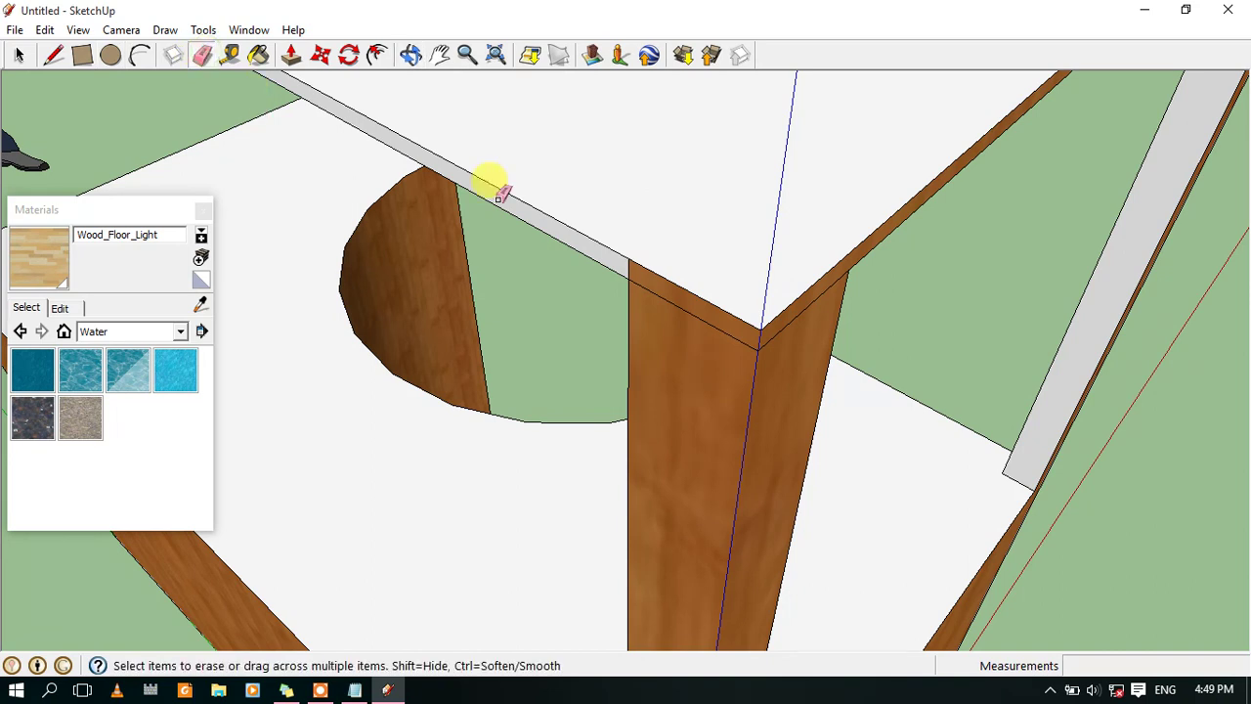
click(631, 265)
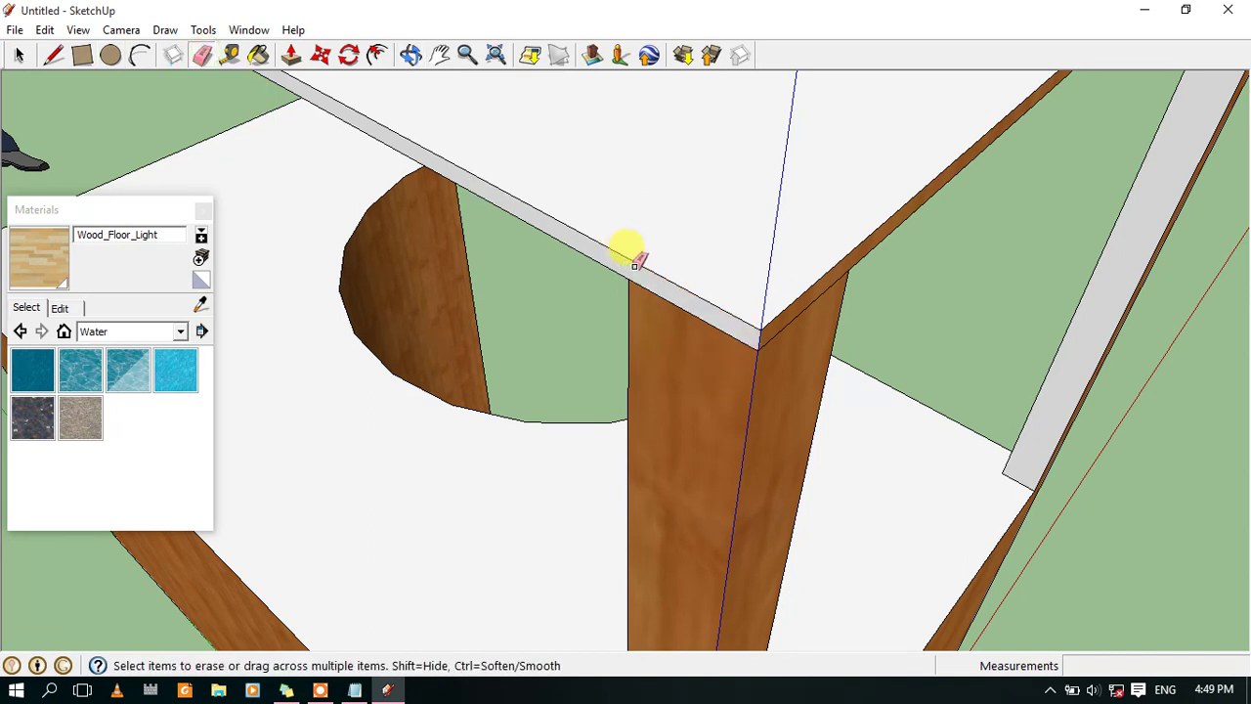
scroll(341, 131, down, 5)
scroll(302, 131, down, 1)
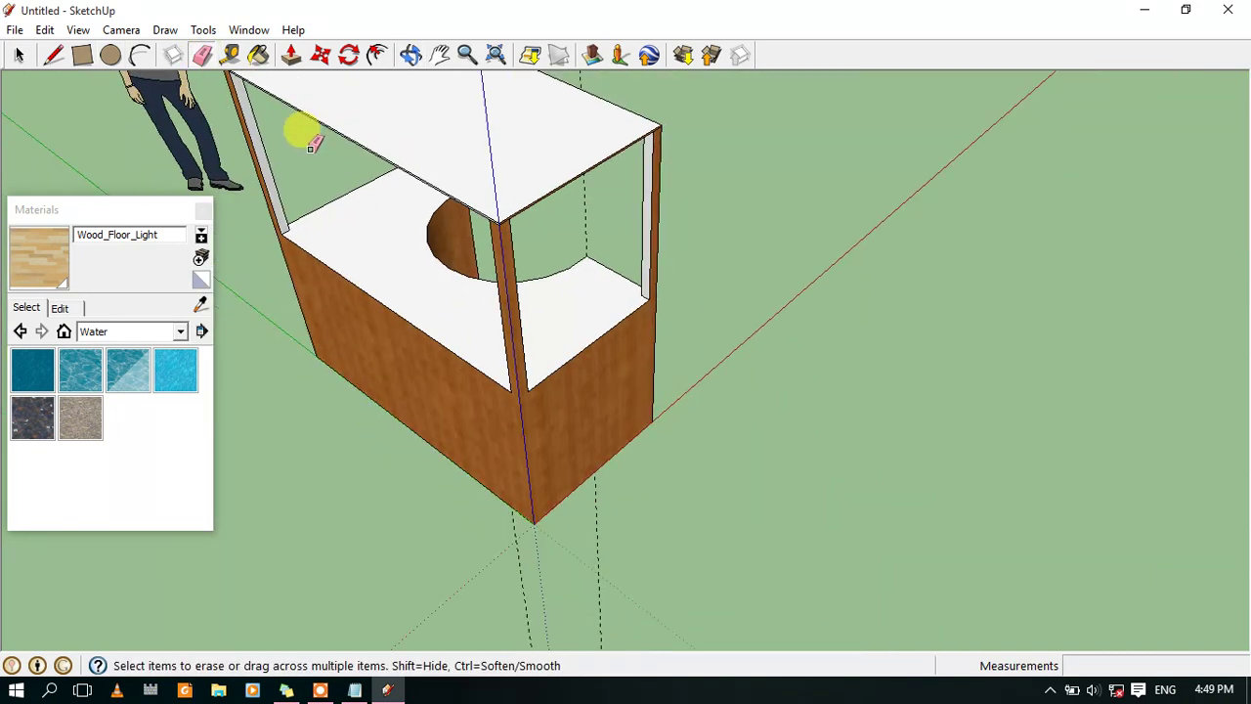
scroll(315, 152, down, 2)
scroll(245, 108, down, 1)
scroll(245, 73, up, 2)
scroll(306, 78, up, 2)
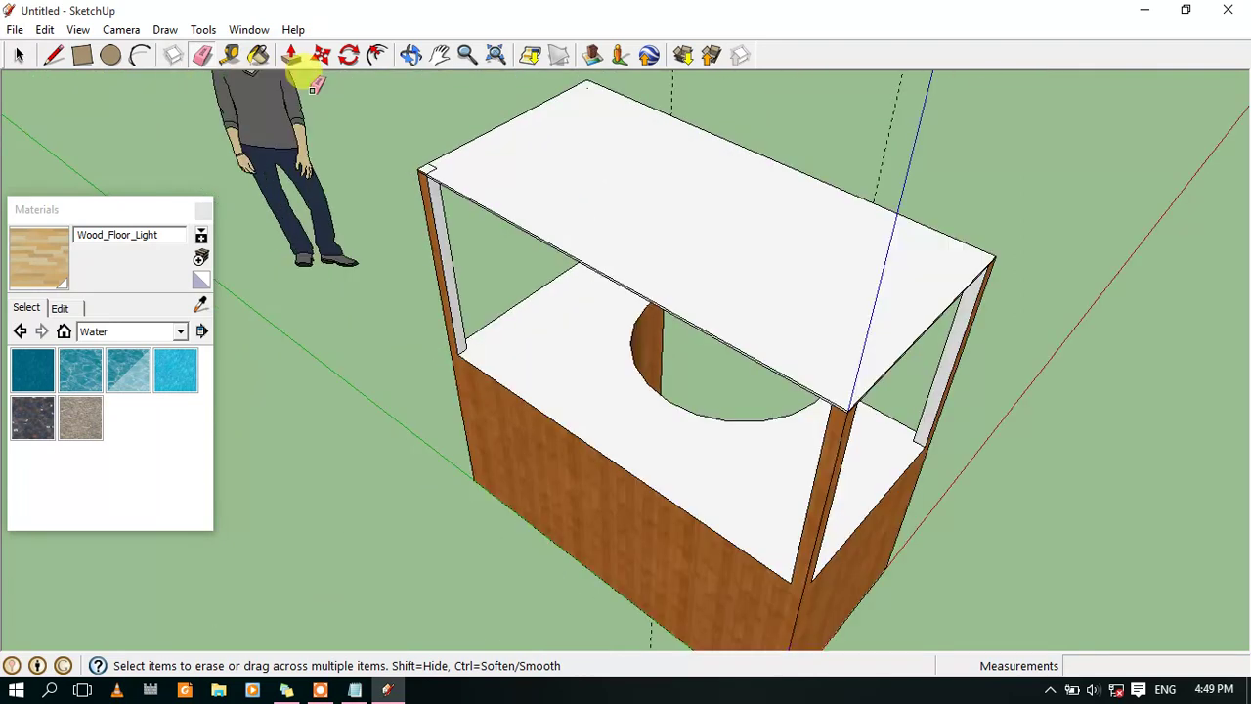
scroll(381, 117, up, 2)
scroll(433, 190, up, 1)
scroll(661, 449, up, 2)
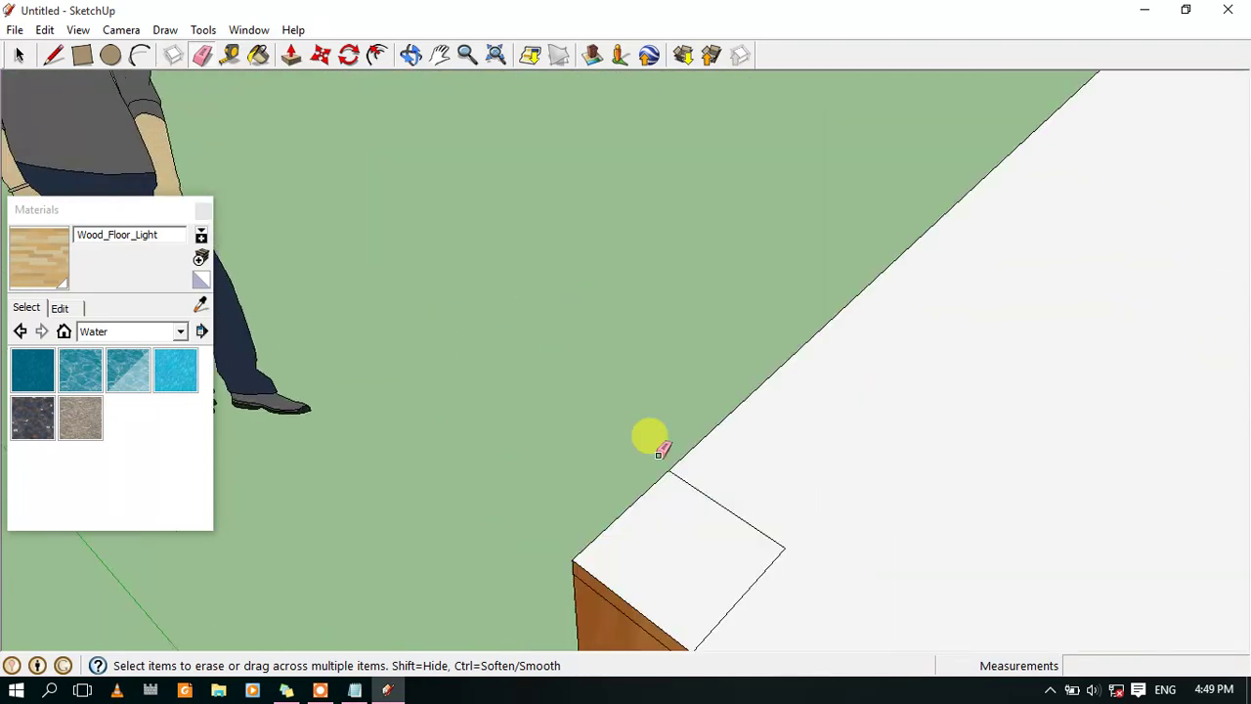
click(727, 509)
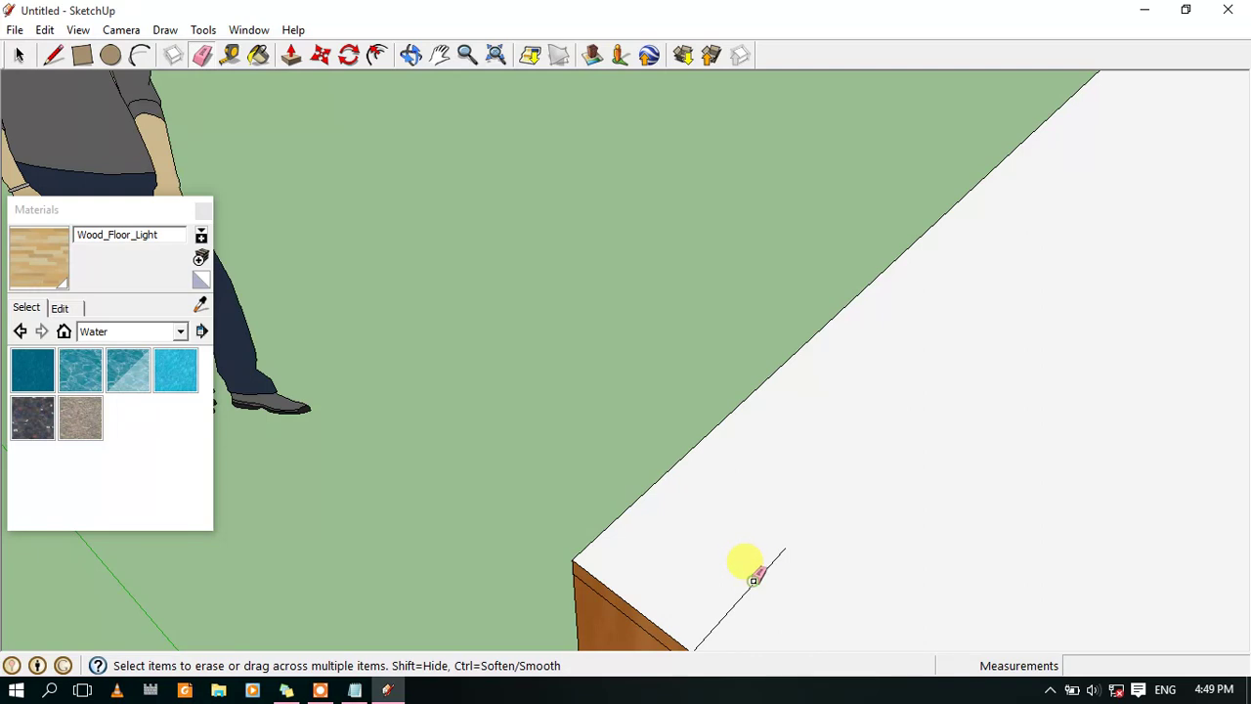
scroll(640, 532, down, 1)
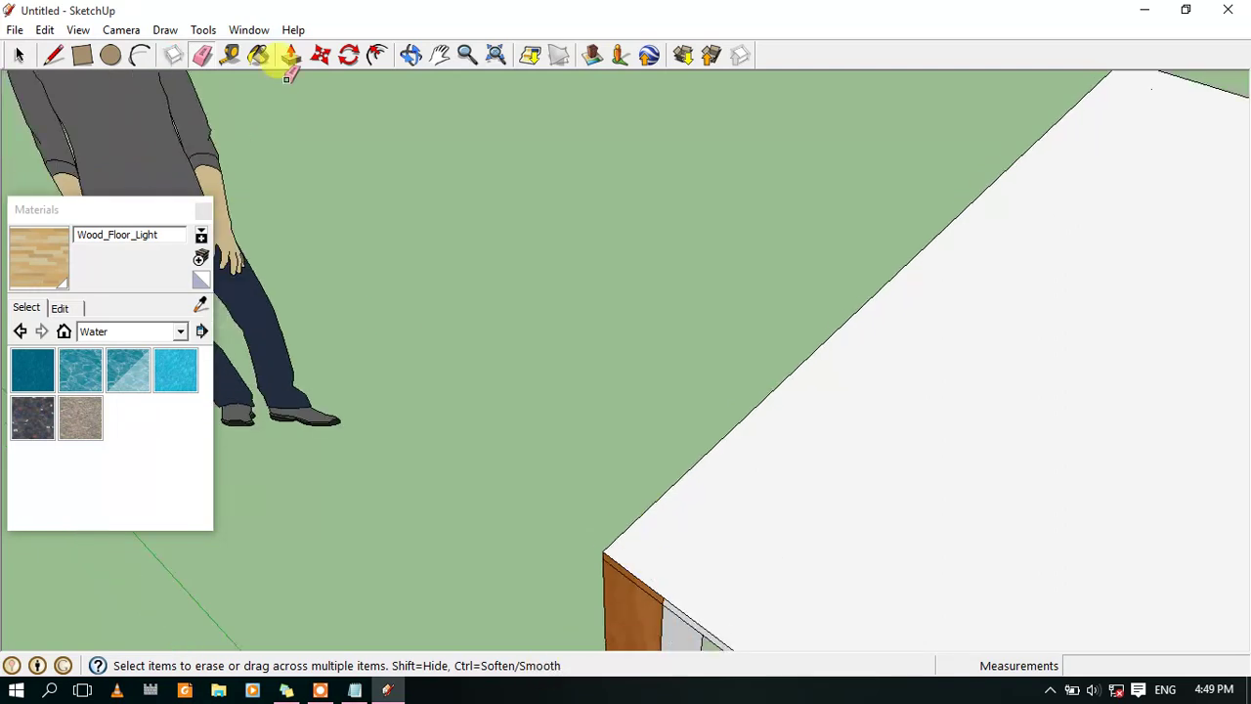
Orbit around the box corner, then back out to view the whole desk
click(411, 59)
mouse_move(537, 581)
mouse_down()
mouse_move(755, 479)
mouse_move(997, 215)
mouse_move(1111, 244)
mouse_move(1111, 220)
mouse_move(1117, 232)
mouse_move(1081, 229)
mouse_up()
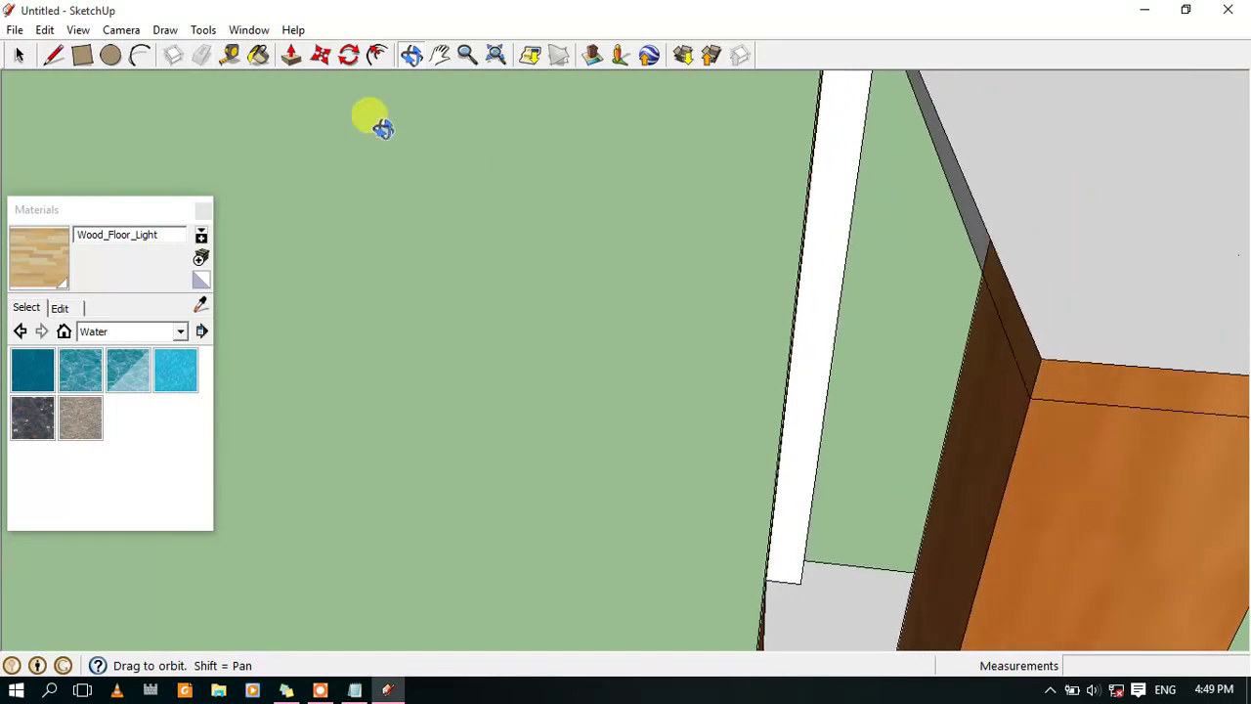
click(201, 55)
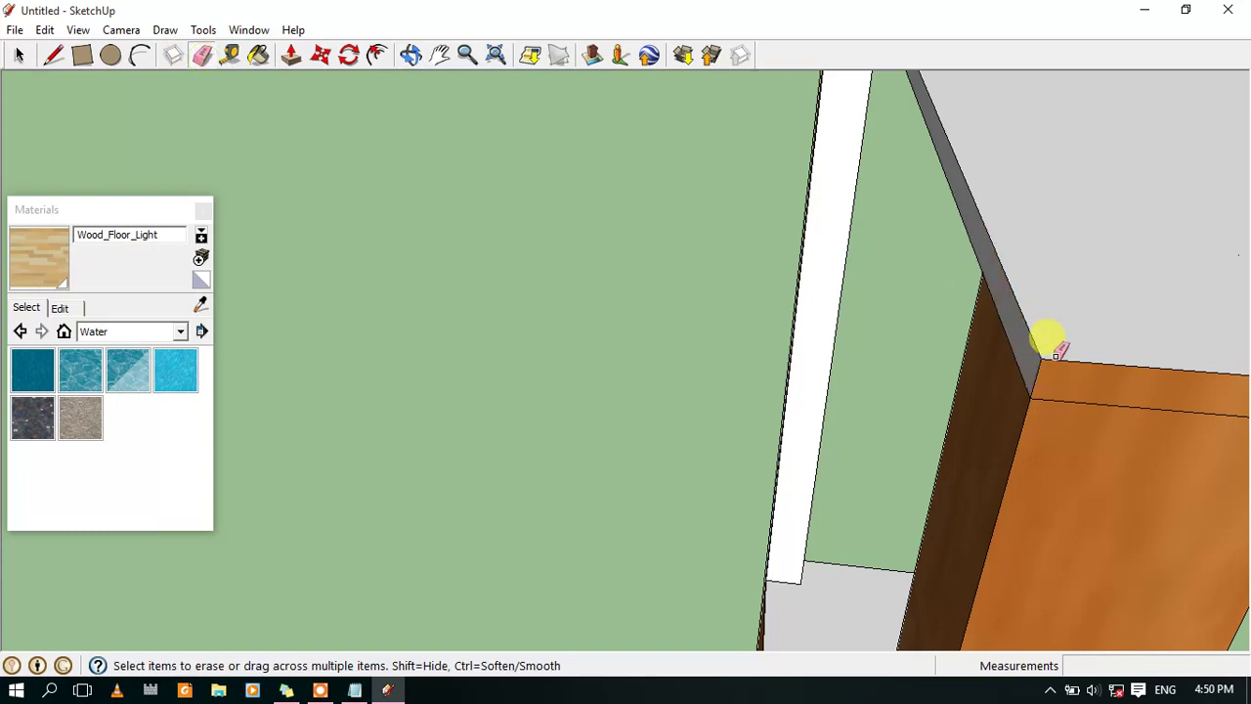
mouse_move(1125, 413)
middle_down()
mouse_move(1183, 463)
mouse_move(1231, 430)
mouse_move(1050, 397)
mouse_move(1075, 341)
mouse_move(1006, 335)
middle_up()
click(410, 55)
mouse_move(1046, 493)
mouse_down()
mouse_move(407, 362)
mouse_move(290, 483)
mouse_move(307, 475)
mouse_move(318, 513)
mouse_move(358, 519)
mouse_move(346, 158)
mouse_up()
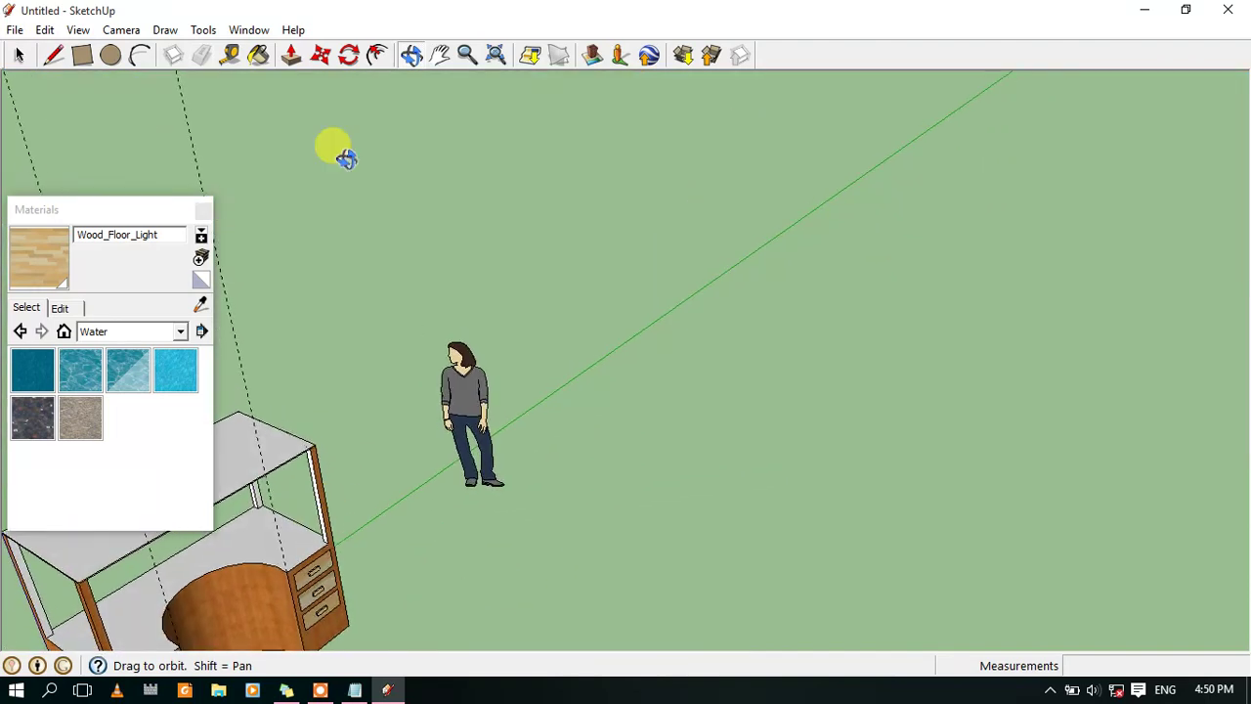
click(444, 55)
mouse_move(382, 439)
mouse_down()
mouse_move(573, 377)
mouse_move(577, 397)
mouse_up()
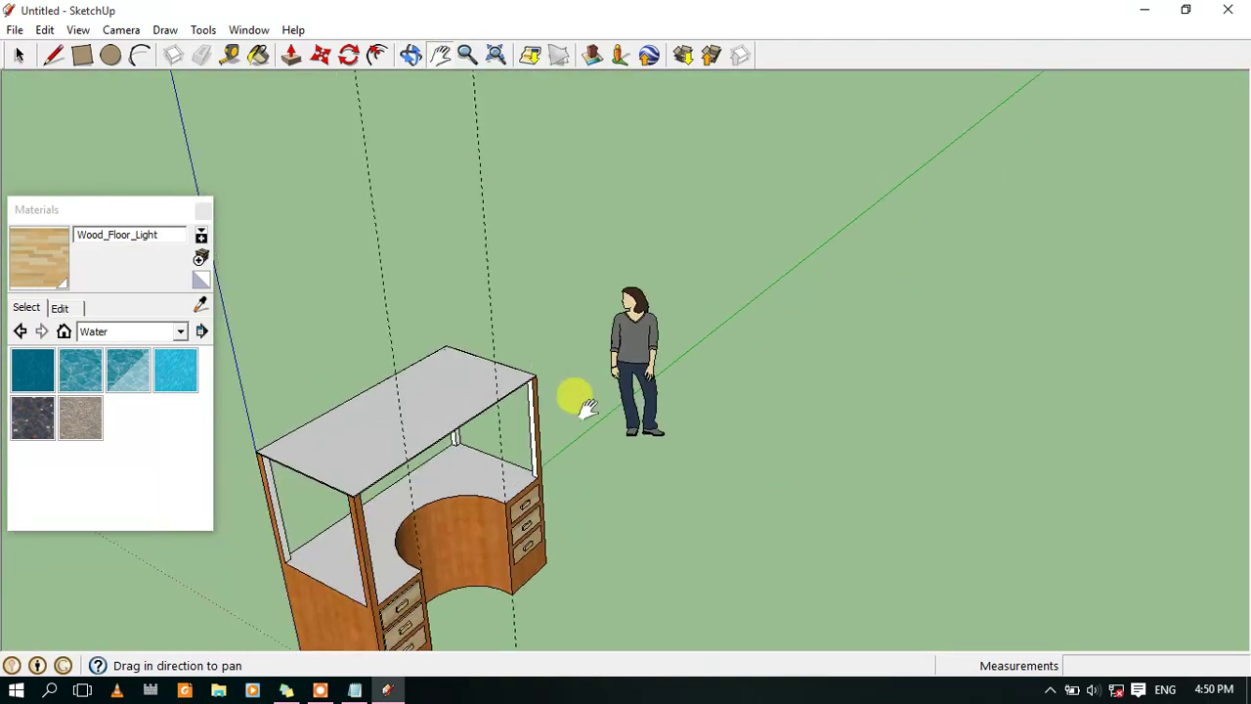
scroll(459, 450, up, 3)
scroll(346, 469, up, 2)
scroll(352, 435, up, 2)
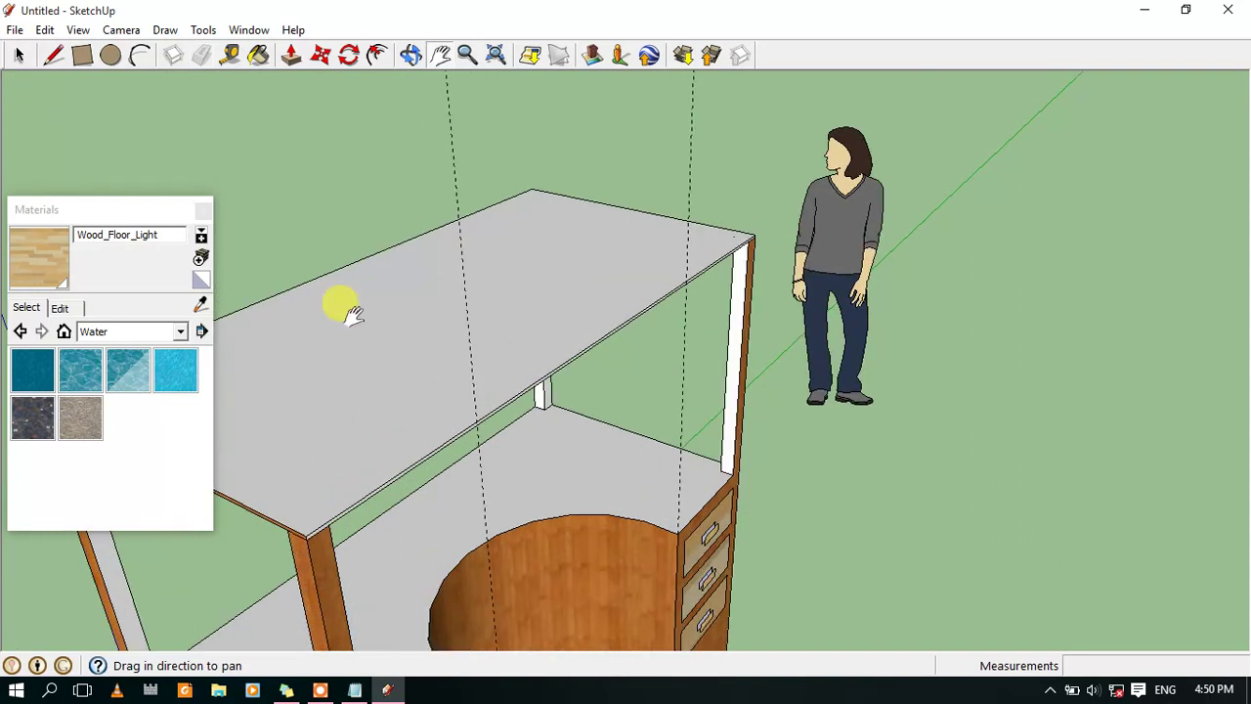
Push/Pull the top box 3' taller and orbit to view the stand from the front
click(286, 55)
click(358, 301)
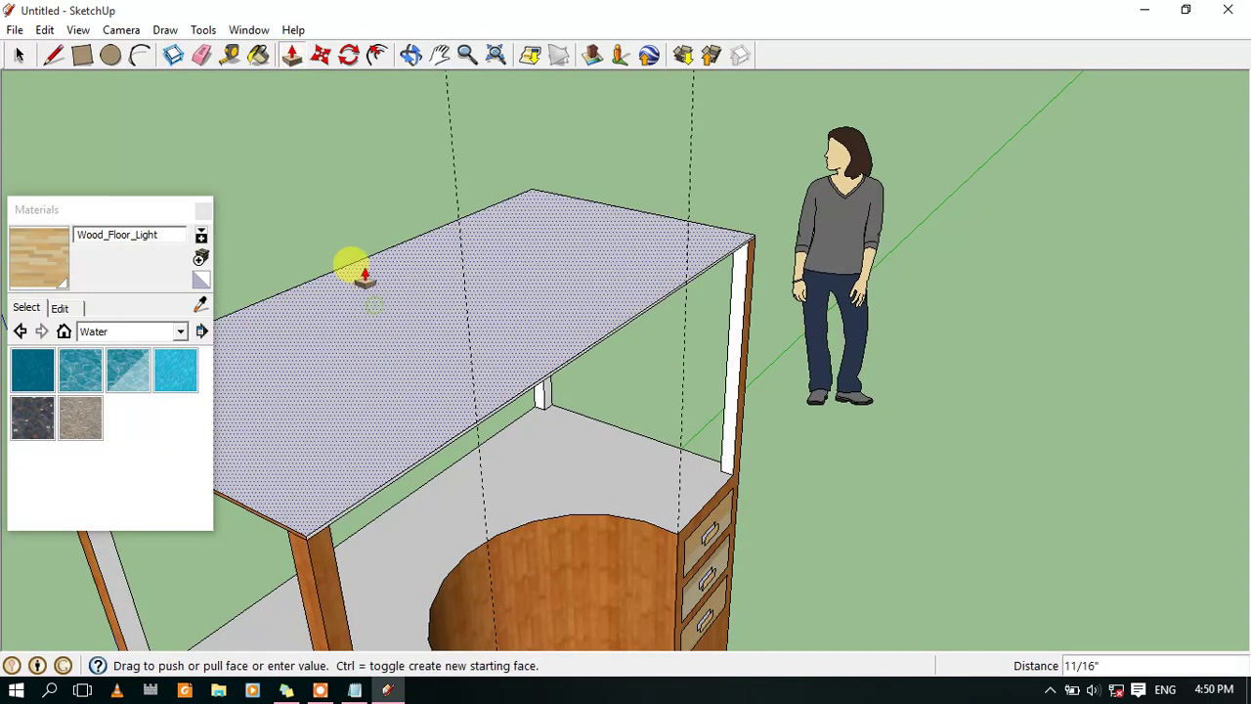
click(349, 195)
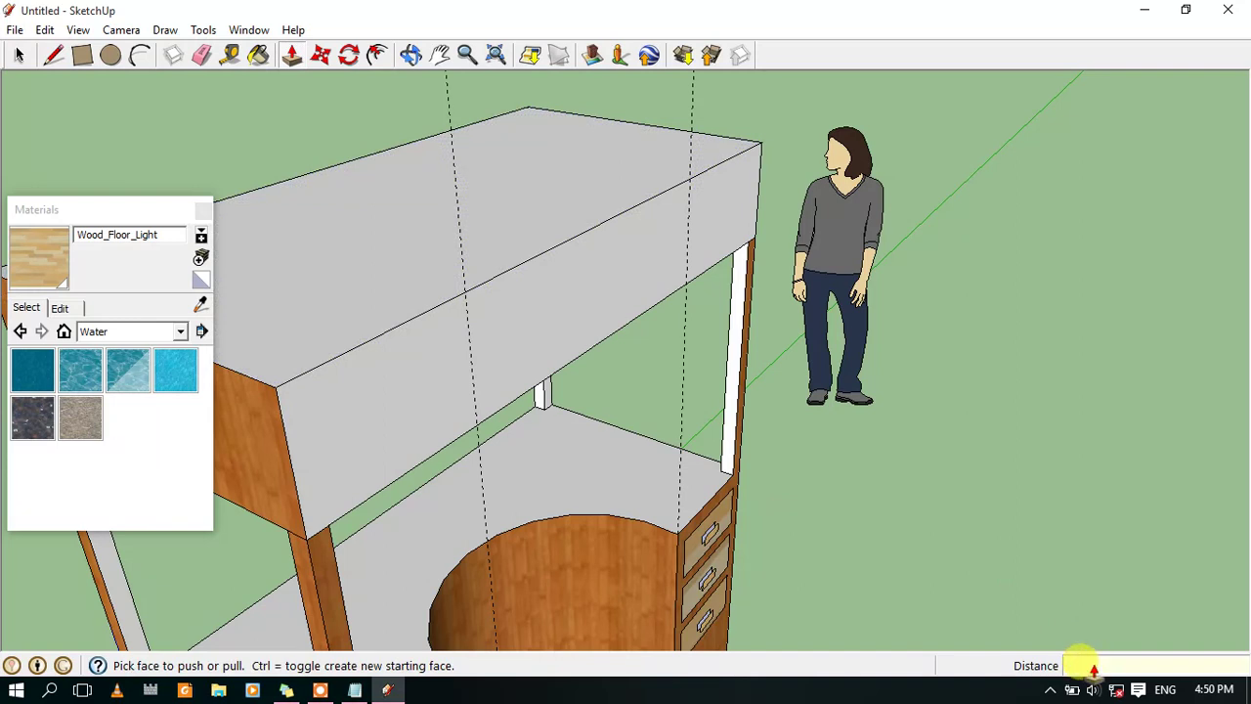
text(3)
key(Return)
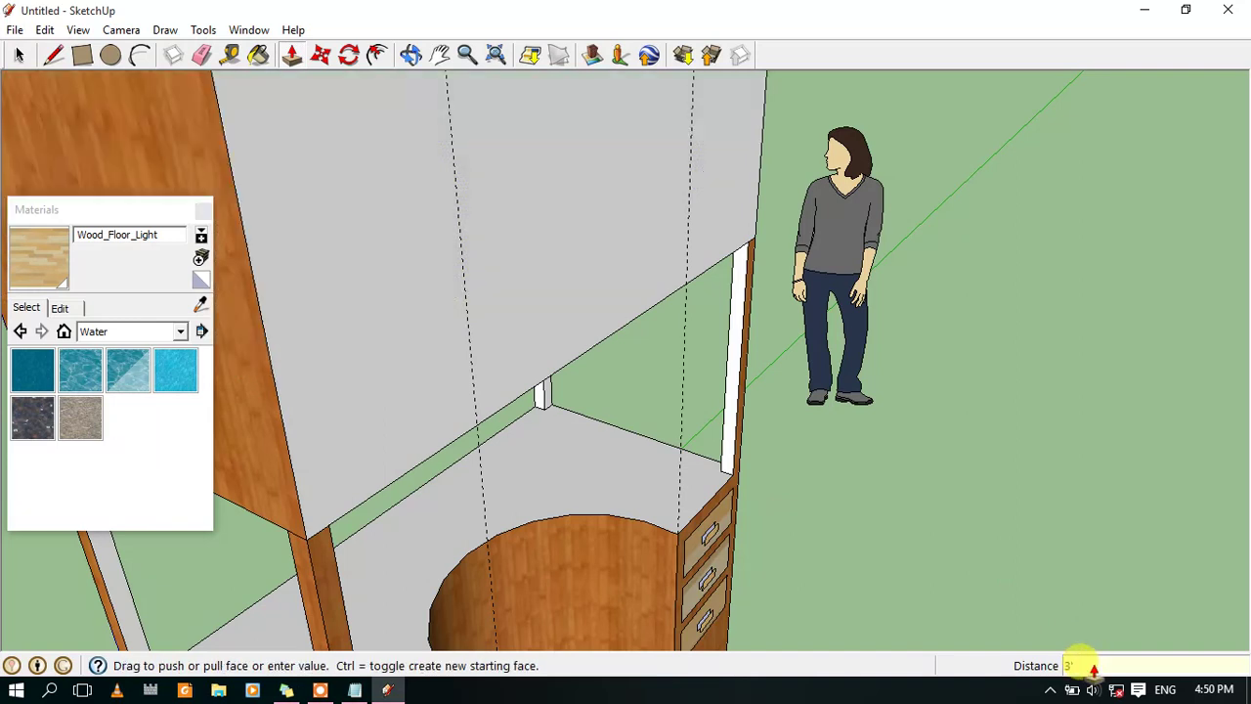
scroll(651, 561, down, 2)
scroll(677, 640, down, 2)
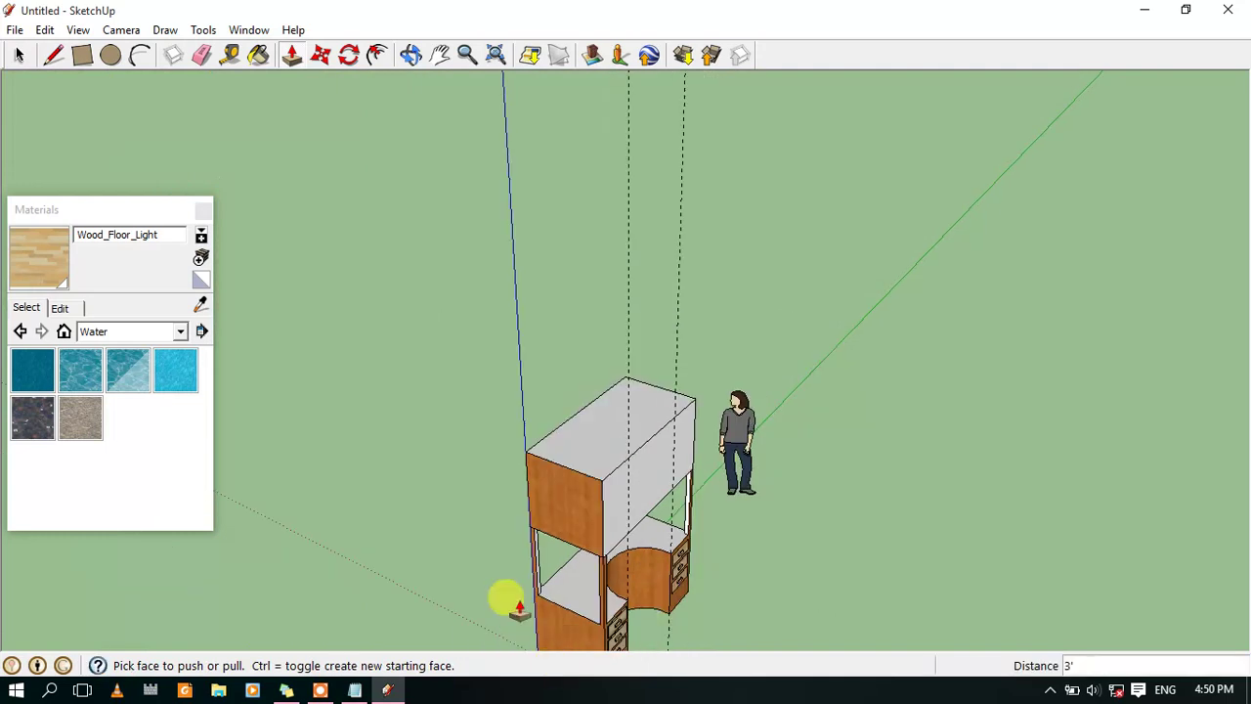
scroll(502, 595, up, 2)
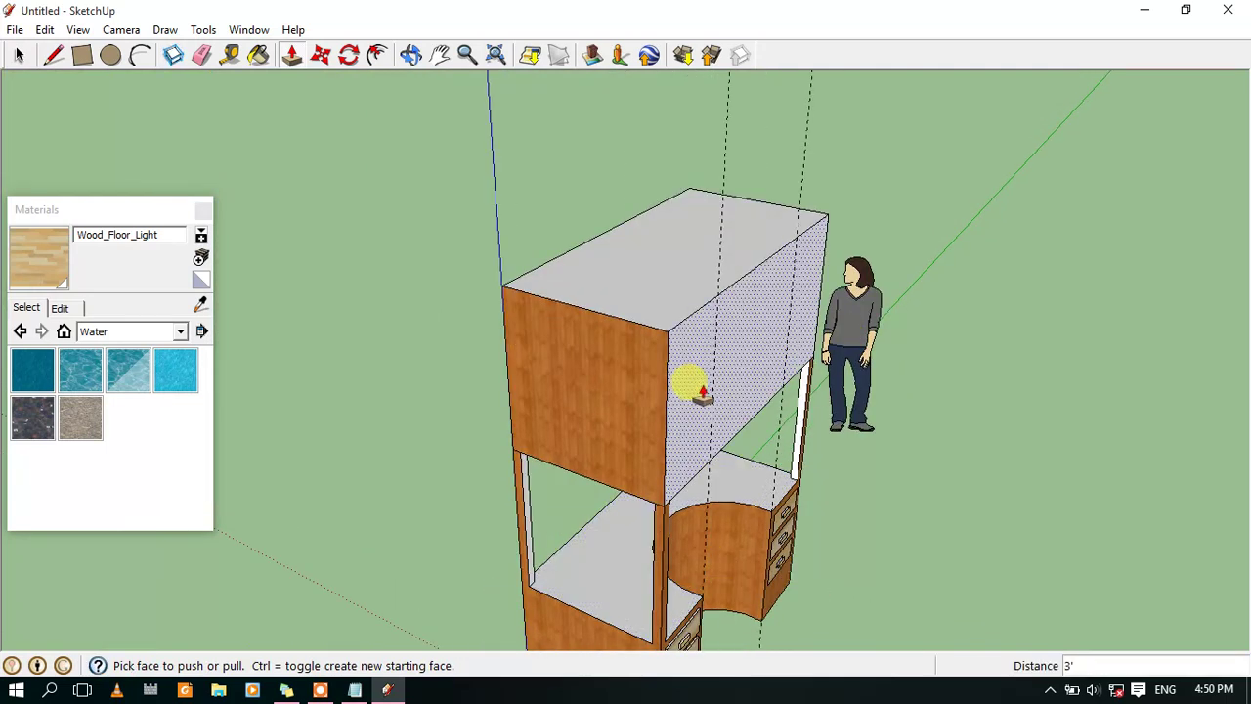
scroll(709, 437, down, 1)
scroll(702, 399, down, 1)
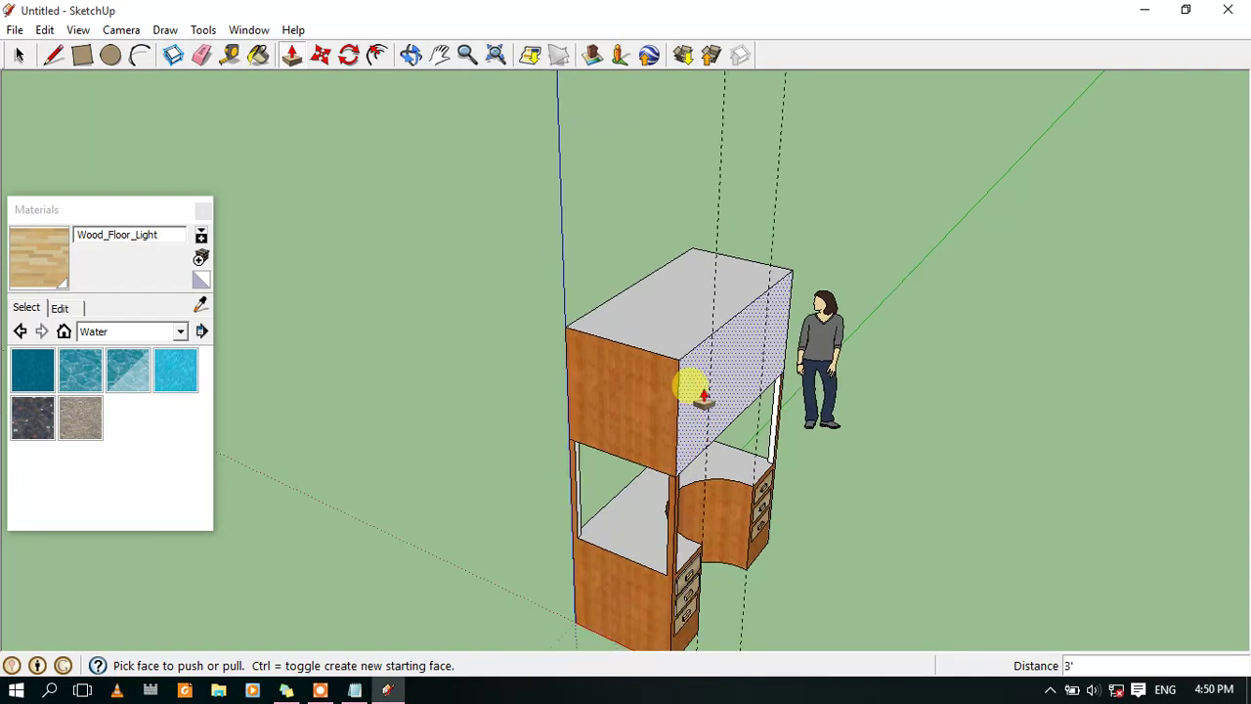
click(411, 53)
mouse_move(1006, 474)
mouse_down()
mouse_move(642, 497)
mouse_move(397, 469)
mouse_move(598, 433)
mouse_up()
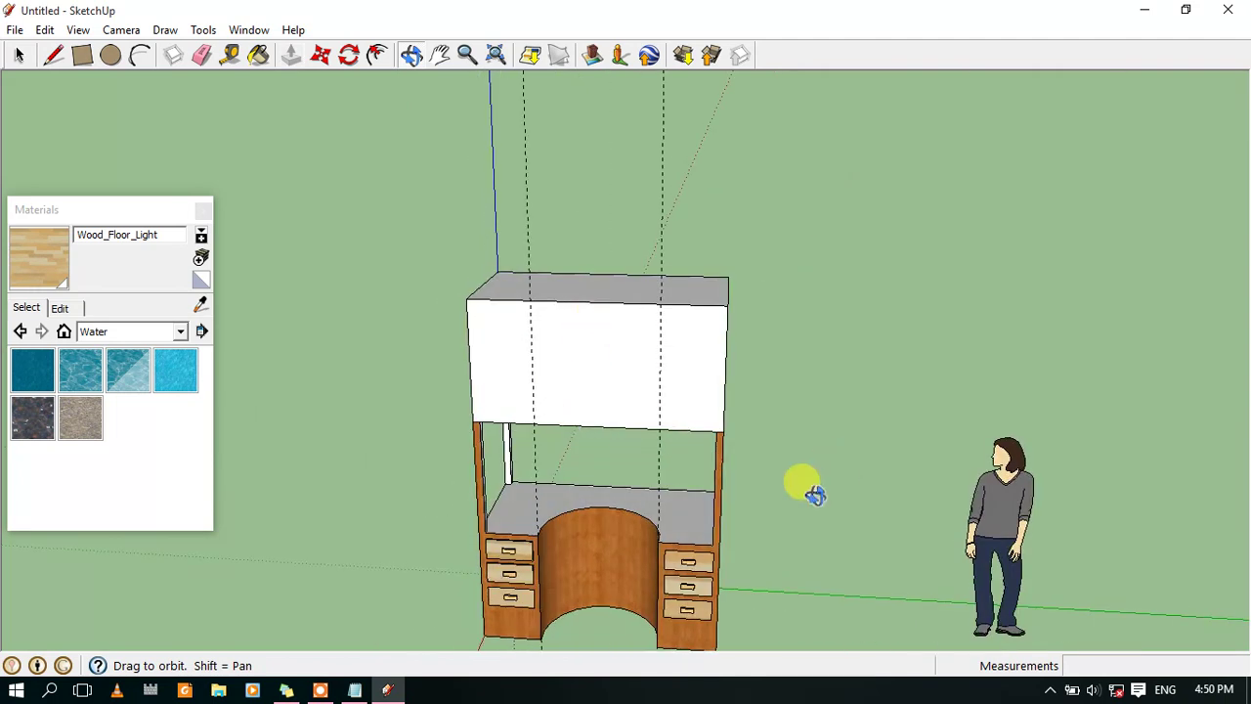
Push the box's top face down 1' 1 15/16"
click(289, 54)
click(586, 283)
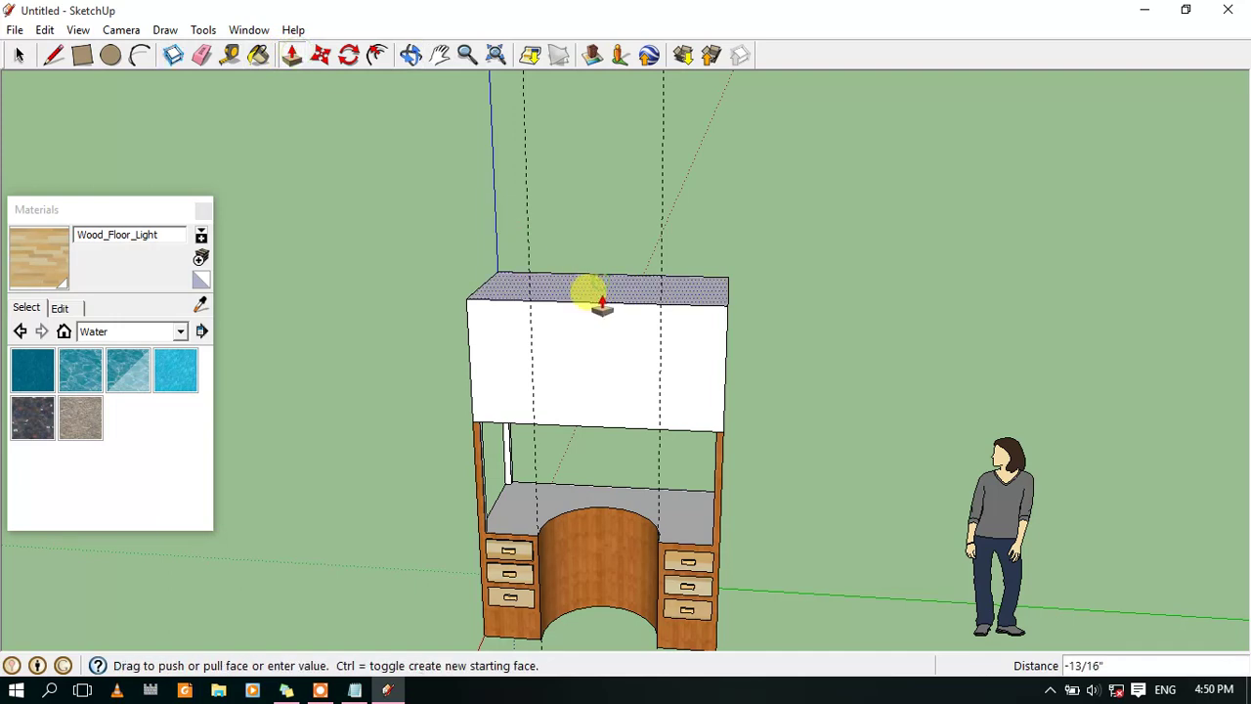
click(599, 348)
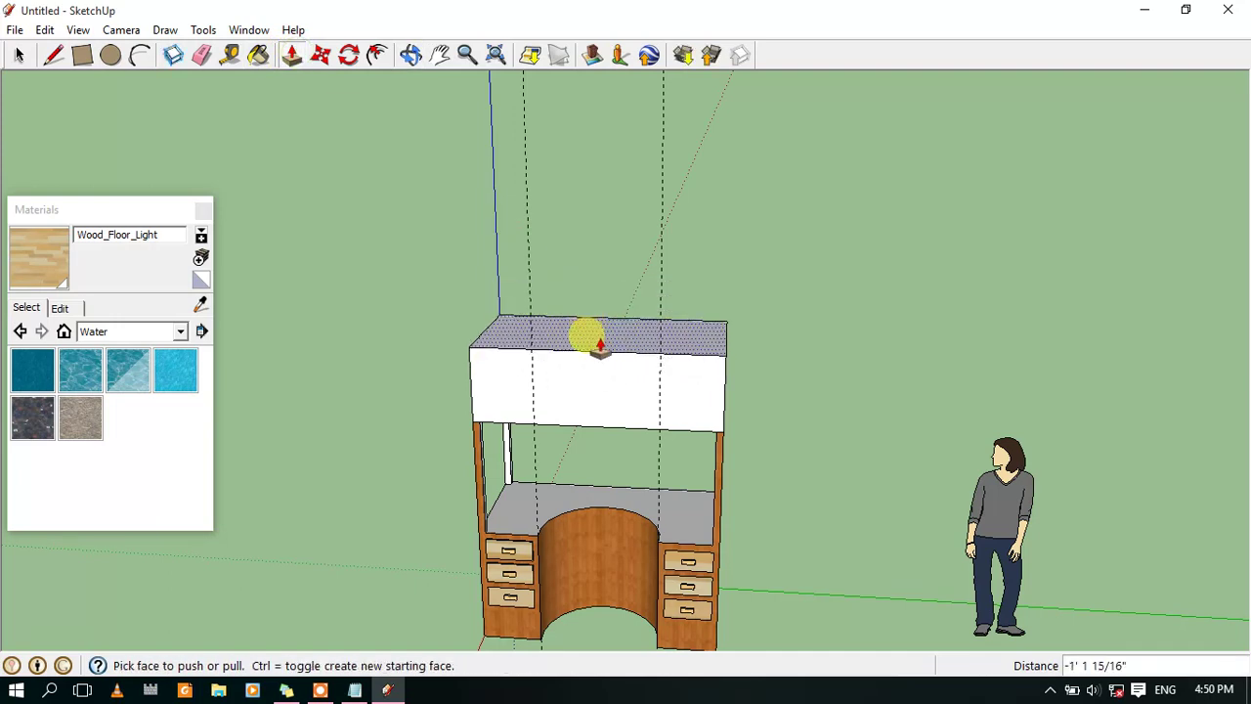
scroll(539, 327, up, 3)
scroll(548, 460, down, 1)
scroll(548, 476, up, 2)
scroll(519, 505, up, 1)
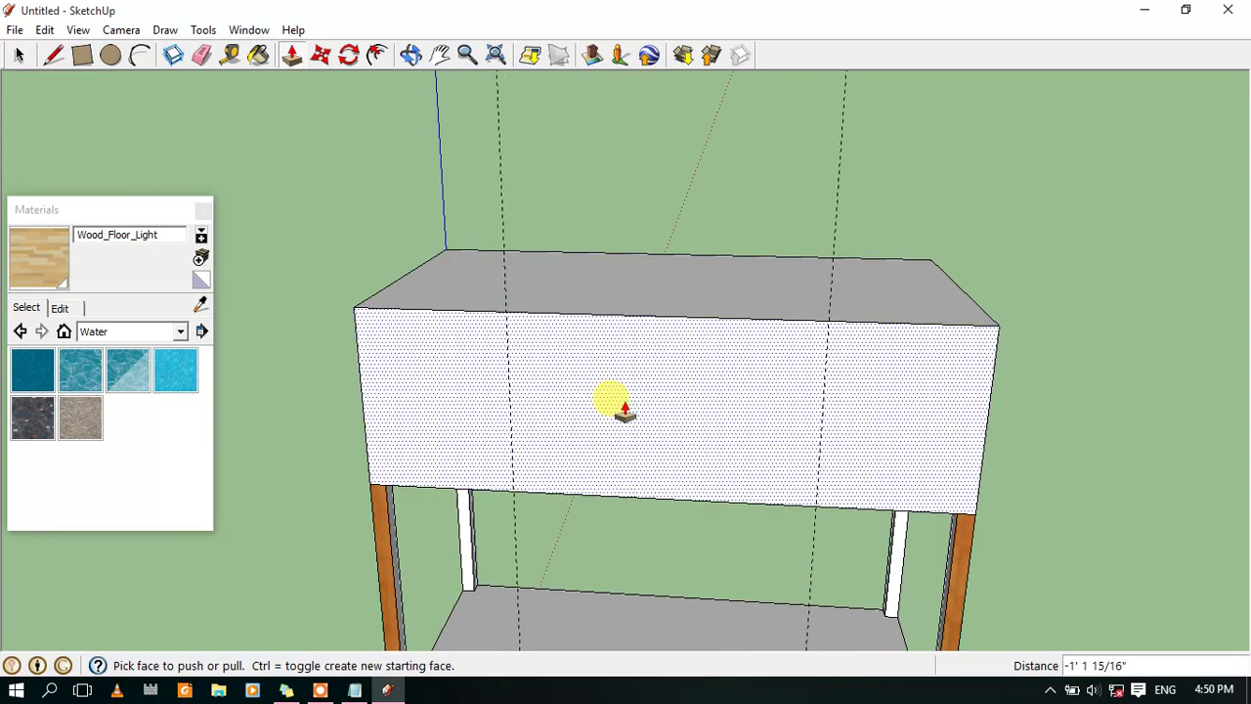
Pull the box's front face out 1' 5 1/4" to overhang the counter
click(622, 408)
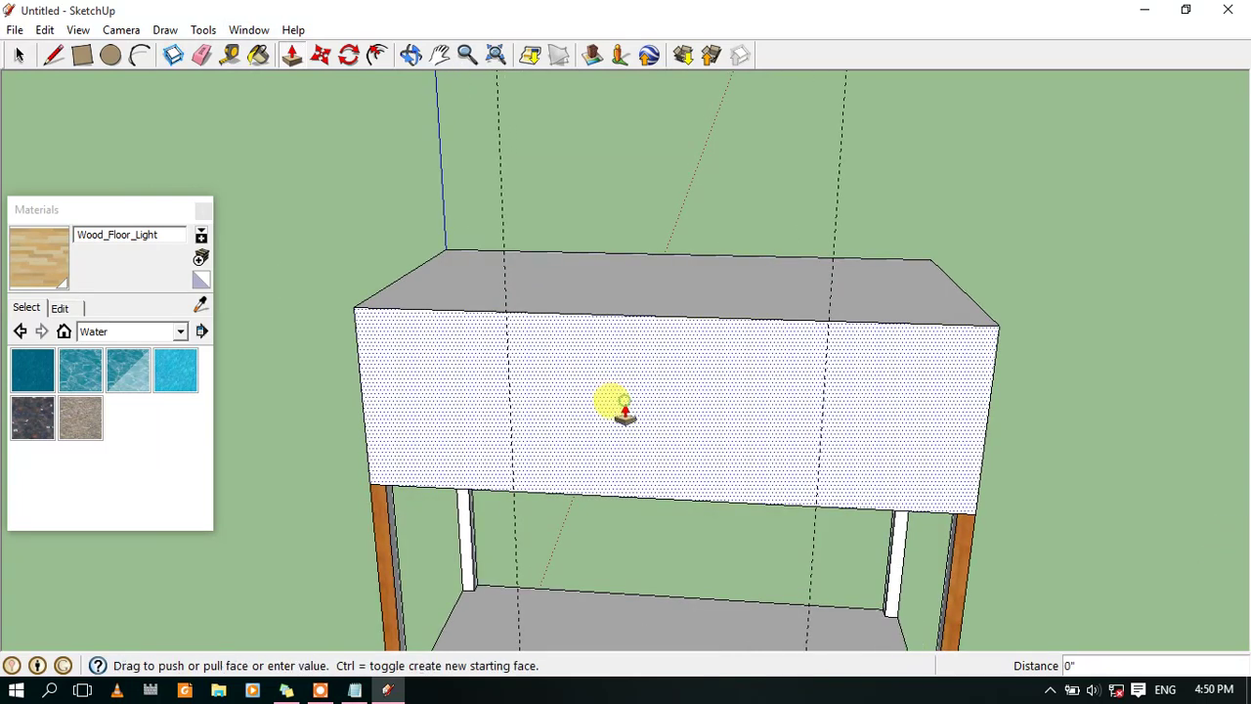
click(594, 463)
scroll(664, 479, down, 3)
scroll(674, 483, down, 3)
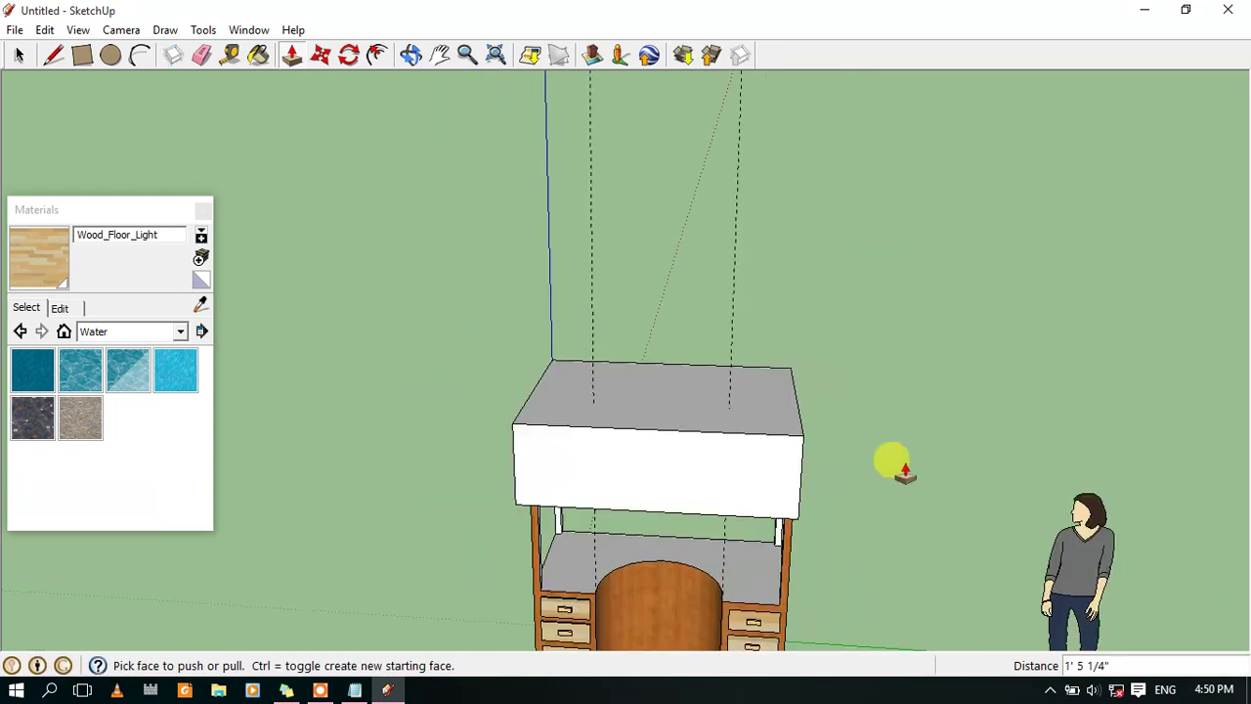
click(411, 57)
mouse_move(949, 581)
mouse_down()
mouse_move(749, 597)
mouse_move(348, 447)
mouse_move(377, 446)
mouse_move(430, 489)
mouse_move(399, 508)
mouse_move(282, 505)
mouse_move(494, 505)
mouse_move(488, 494)
mouse_move(507, 487)
mouse_up()
scroll(507, 487, up, 1)
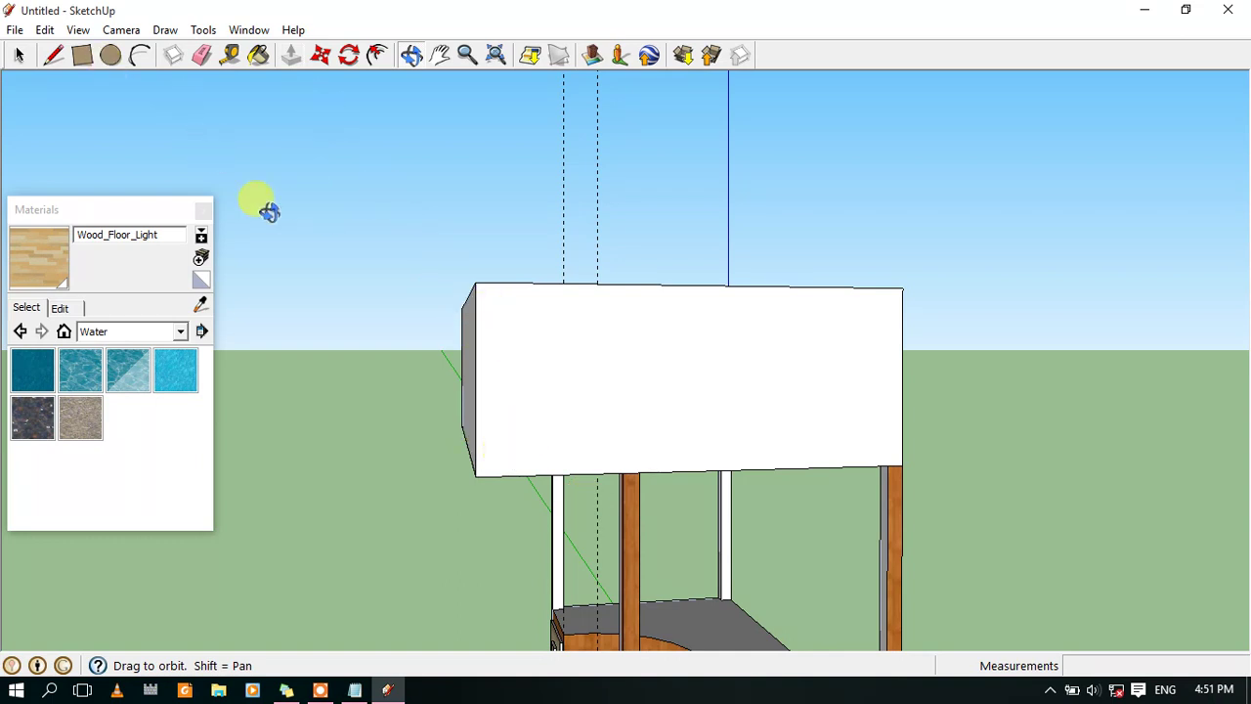
Draw a half-circle arc on the box's bottom edge and push its face in 2 inches
click(140, 55)
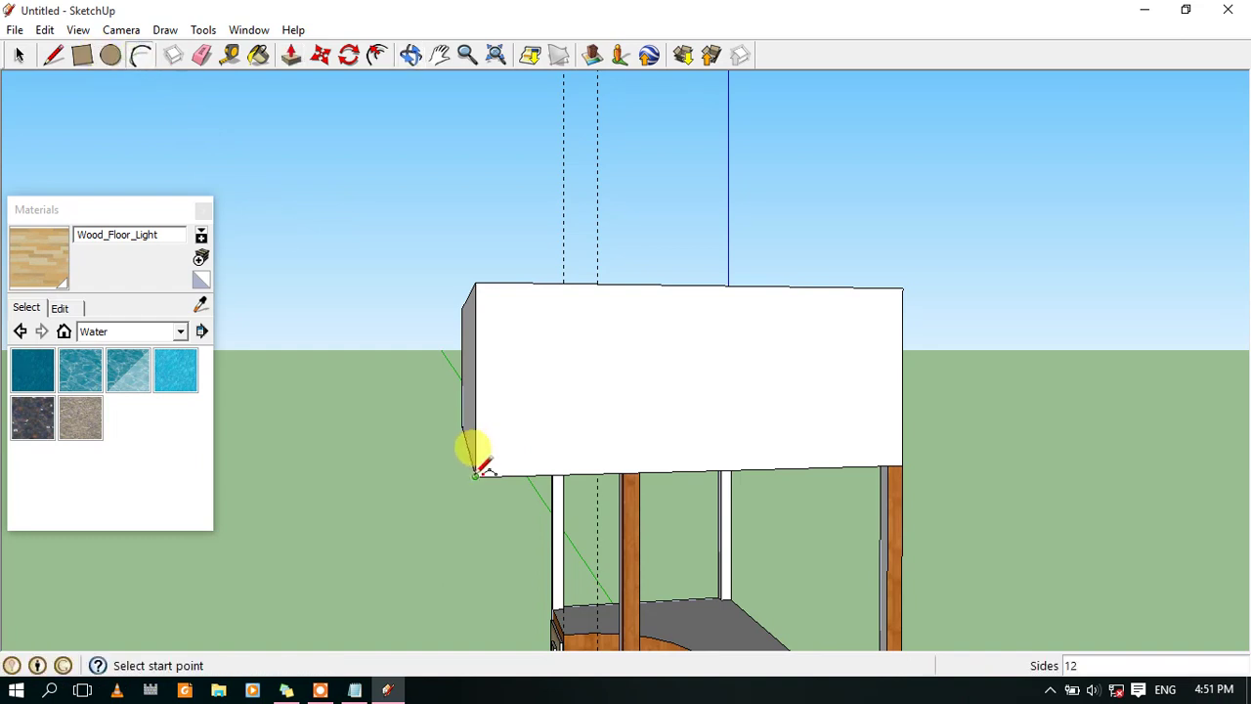
click(622, 473)
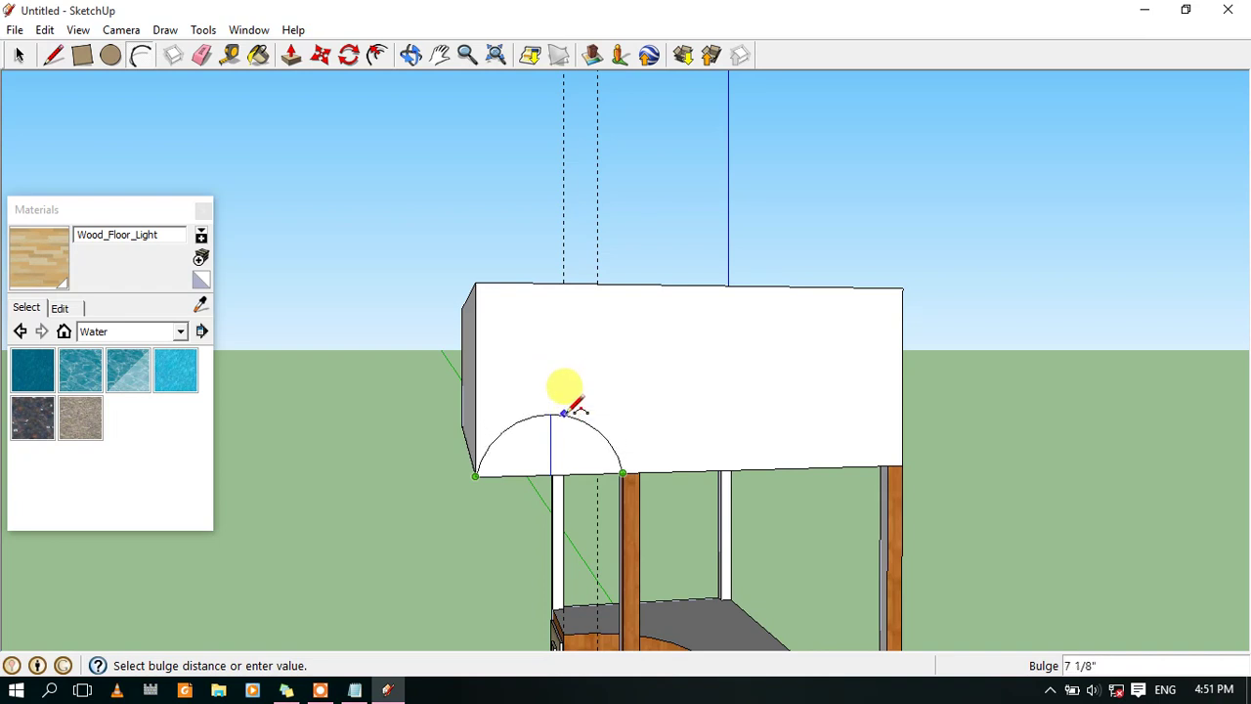
click(565, 412)
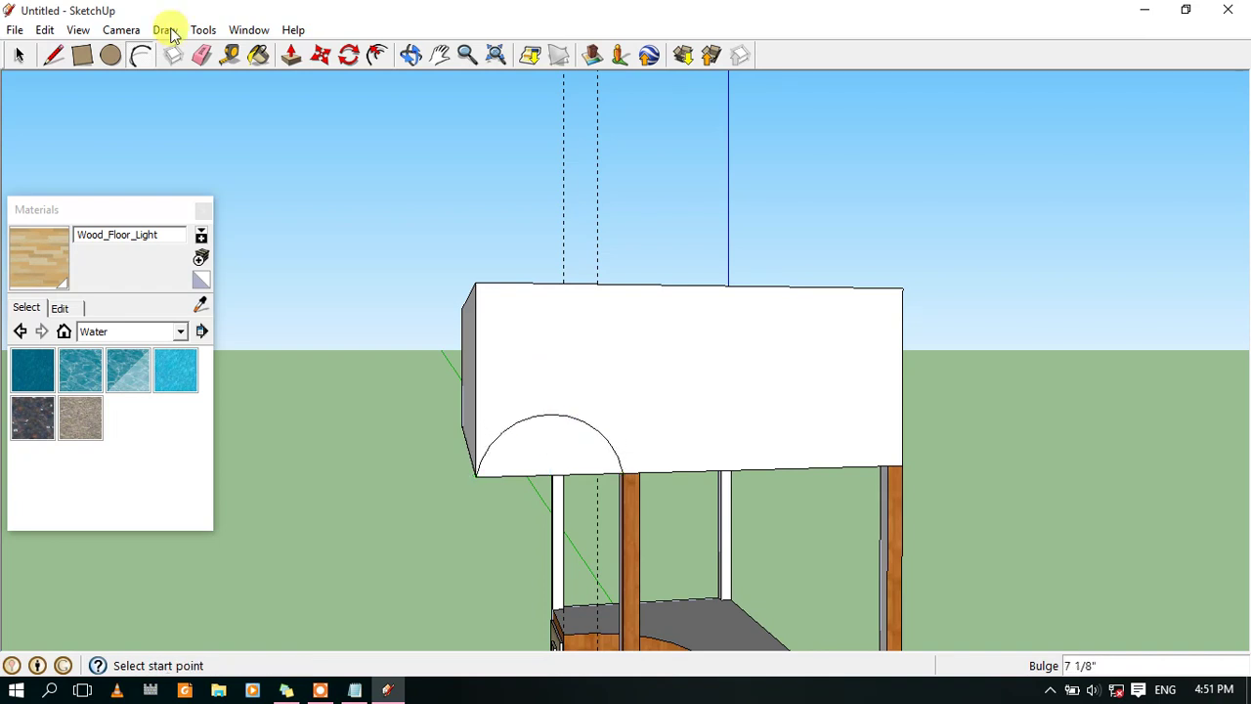
click(290, 53)
click(542, 461)
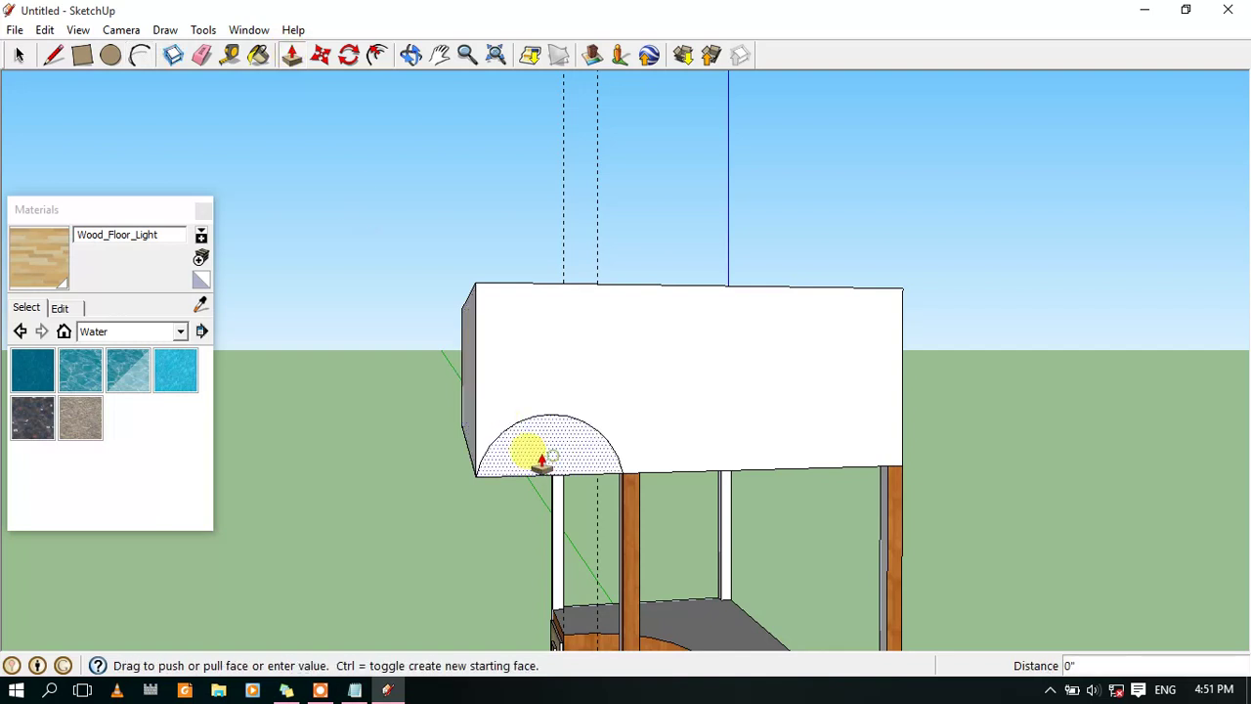
click(494, 465)
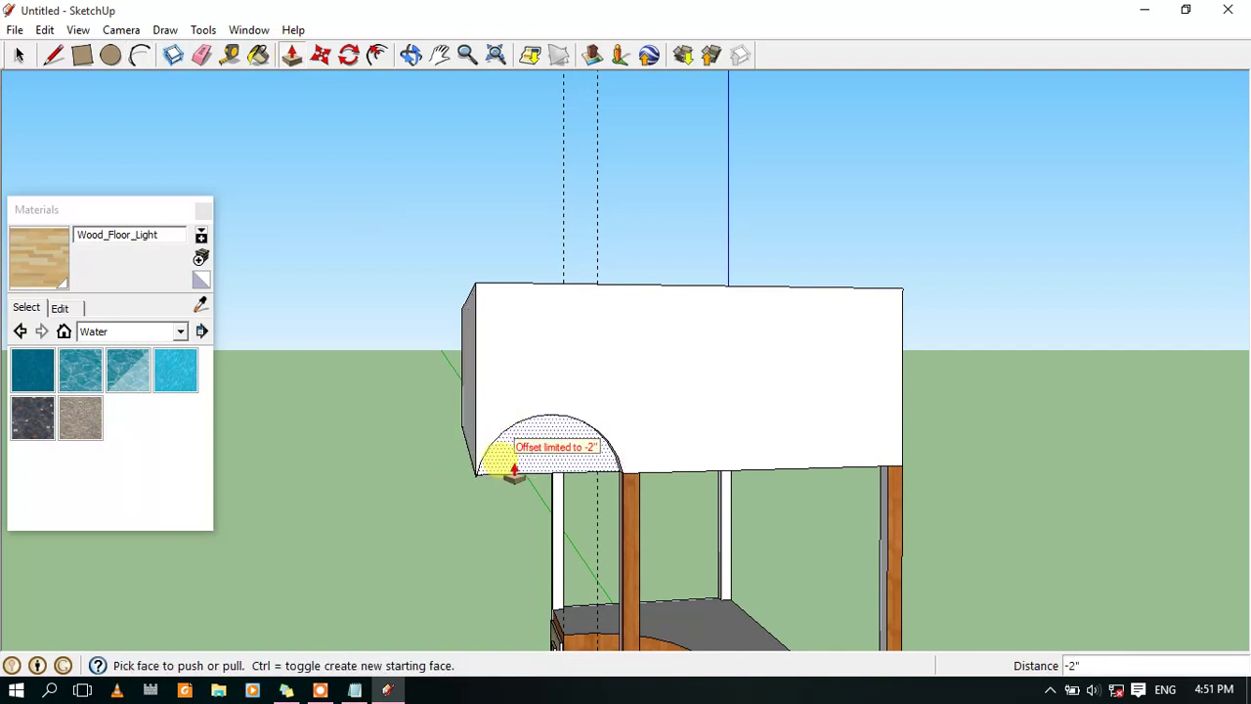
Push the half-circle face deeper until it cuts through the box's left end
scroll(515, 471, down, 1)
scroll(533, 464, up, 2)
scroll(518, 430, up, 2)
click(481, 361)
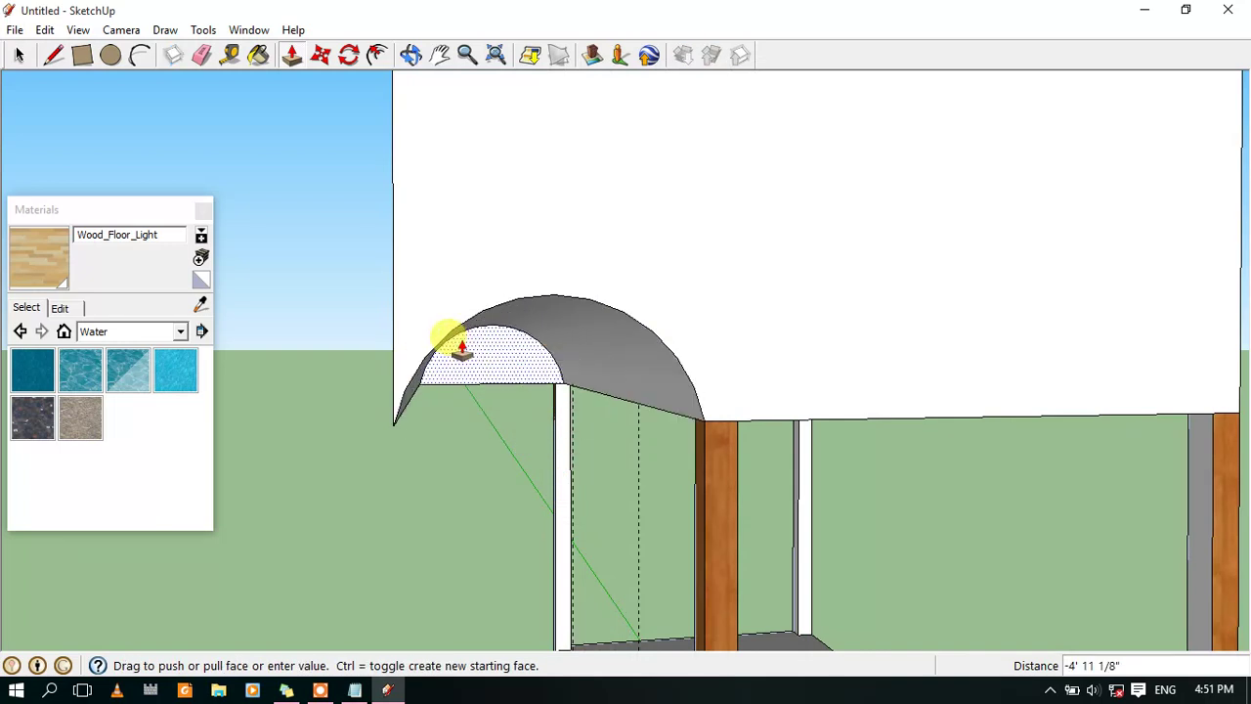
click(459, 349)
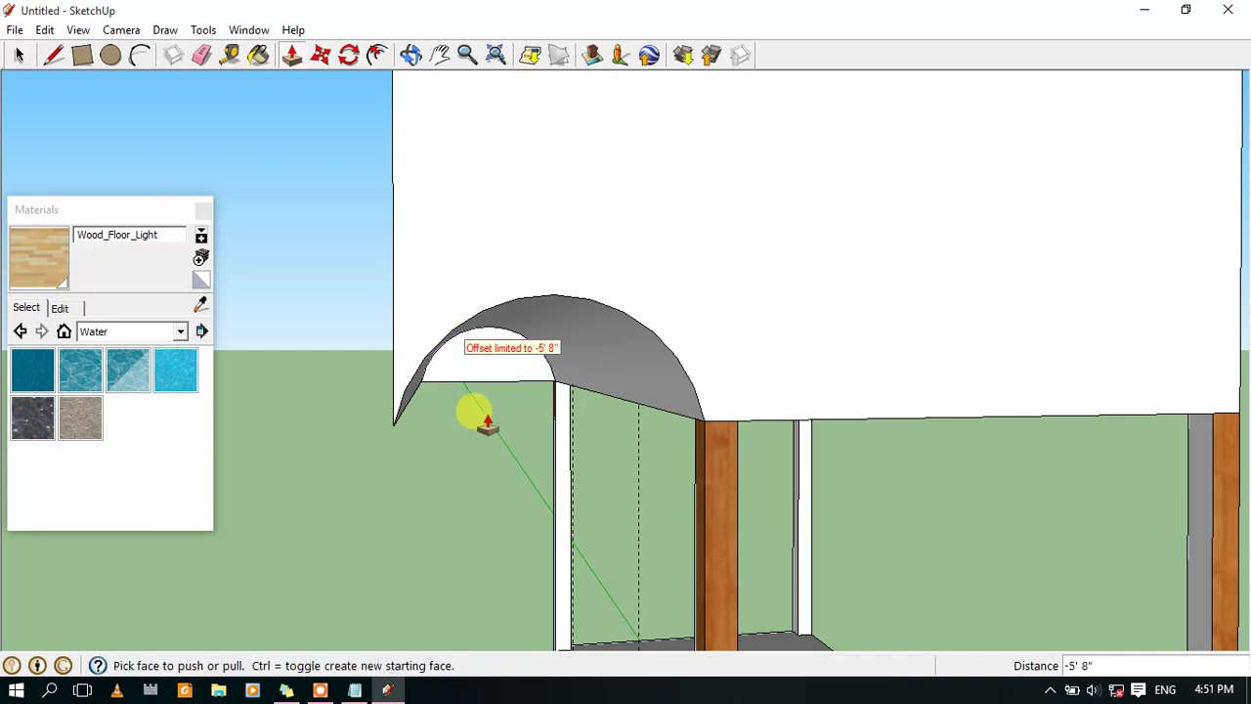
scroll(476, 371, up, 2)
scroll(471, 349, up, 3)
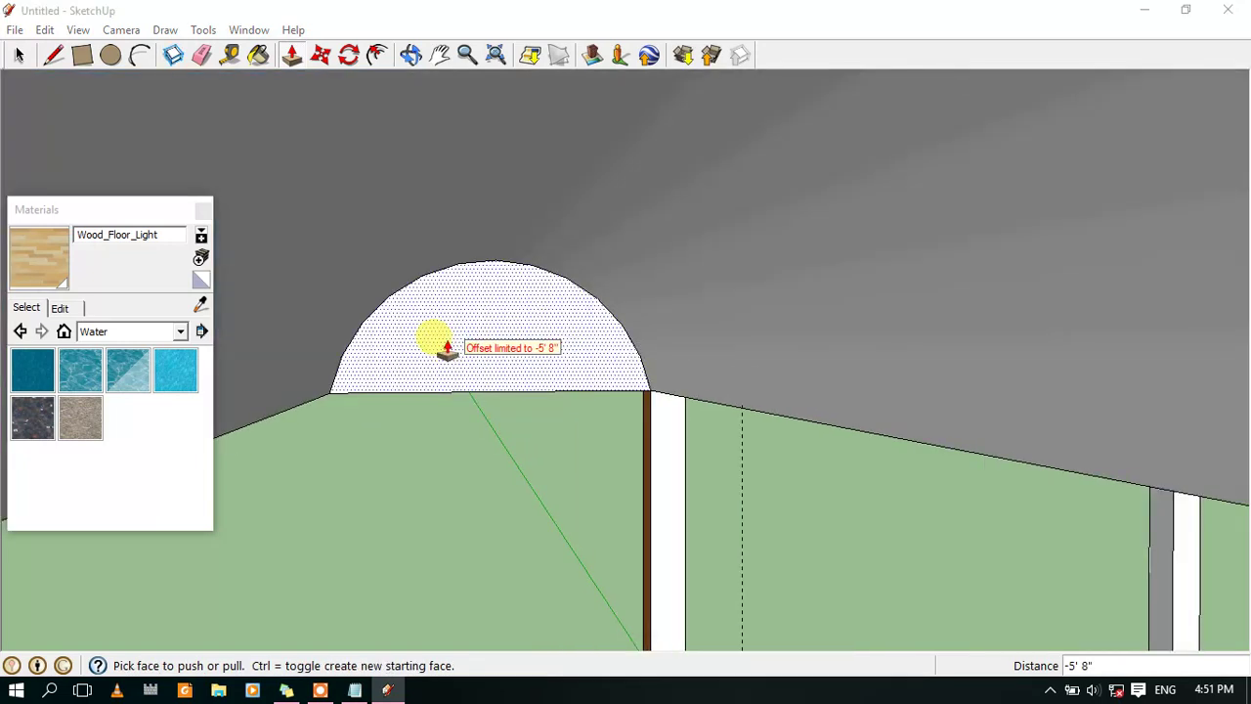
scroll(454, 347, down, 1)
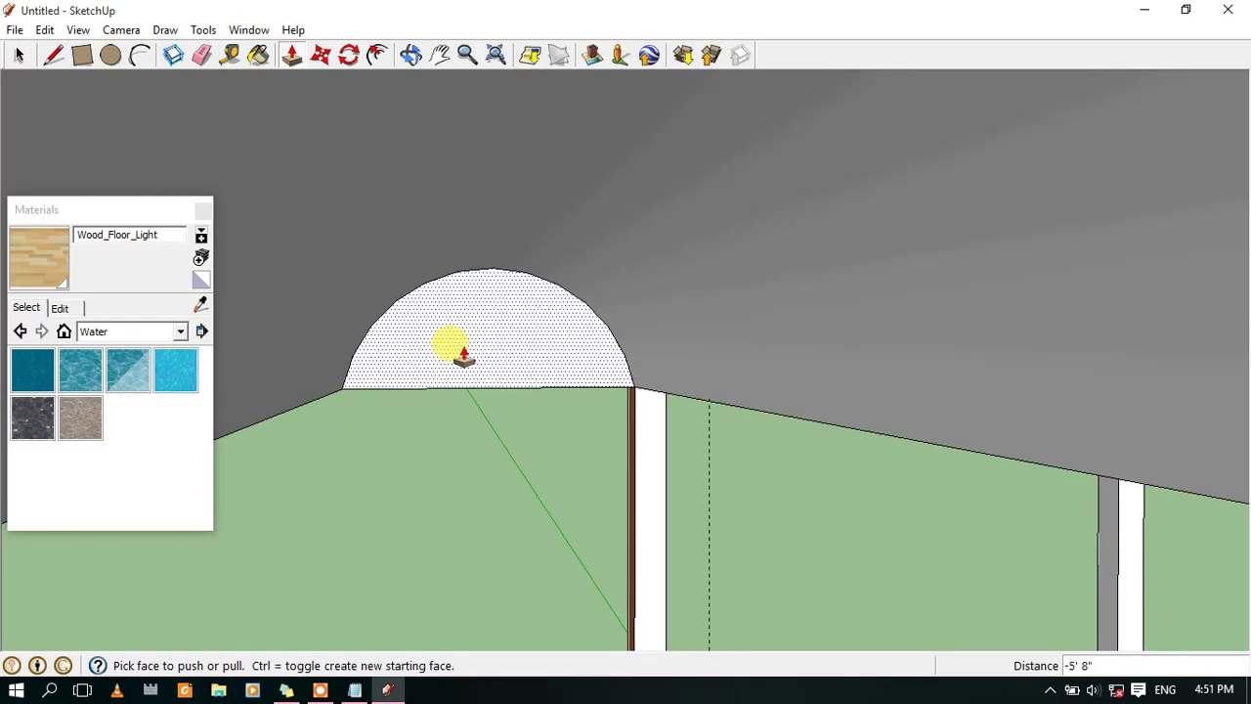
scroll(467, 357, down, 2)
scroll(470, 367, down, 2)
scroll(459, 364, up, 2)
scroll(453, 361, up, 1)
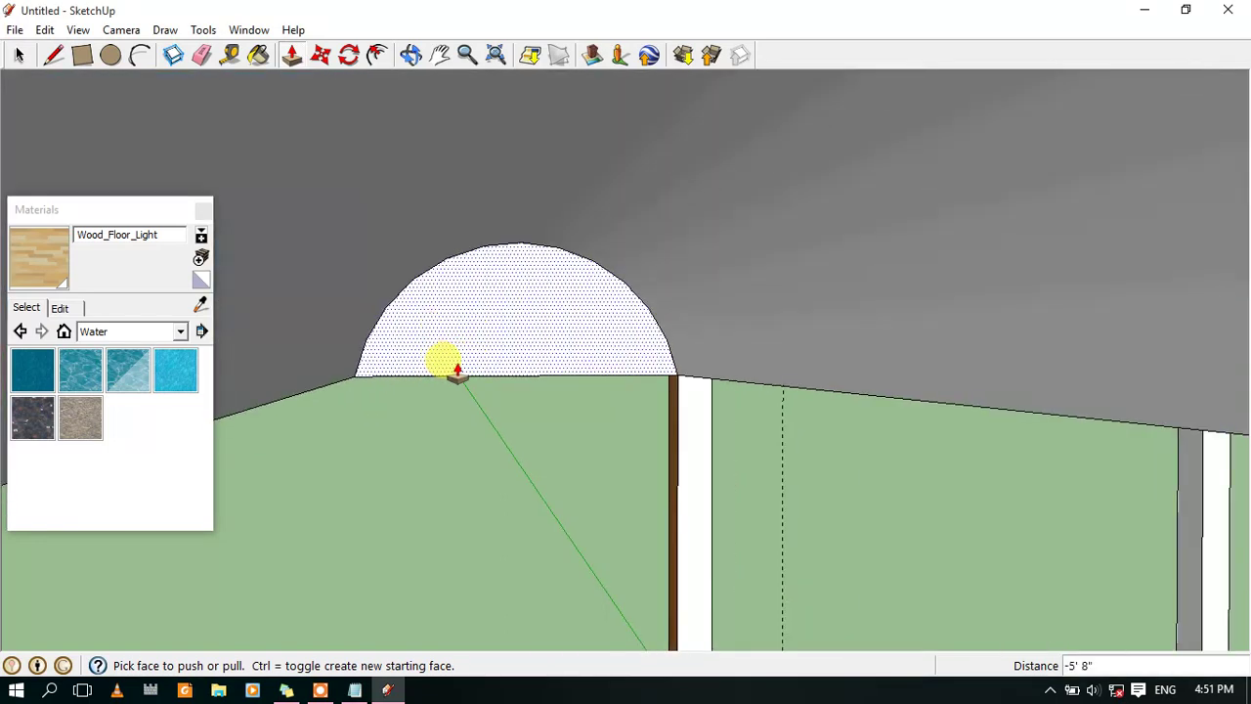
scroll(440, 354, up, 1)
Erase the leftover edge and face across the arch opening
click(203, 56)
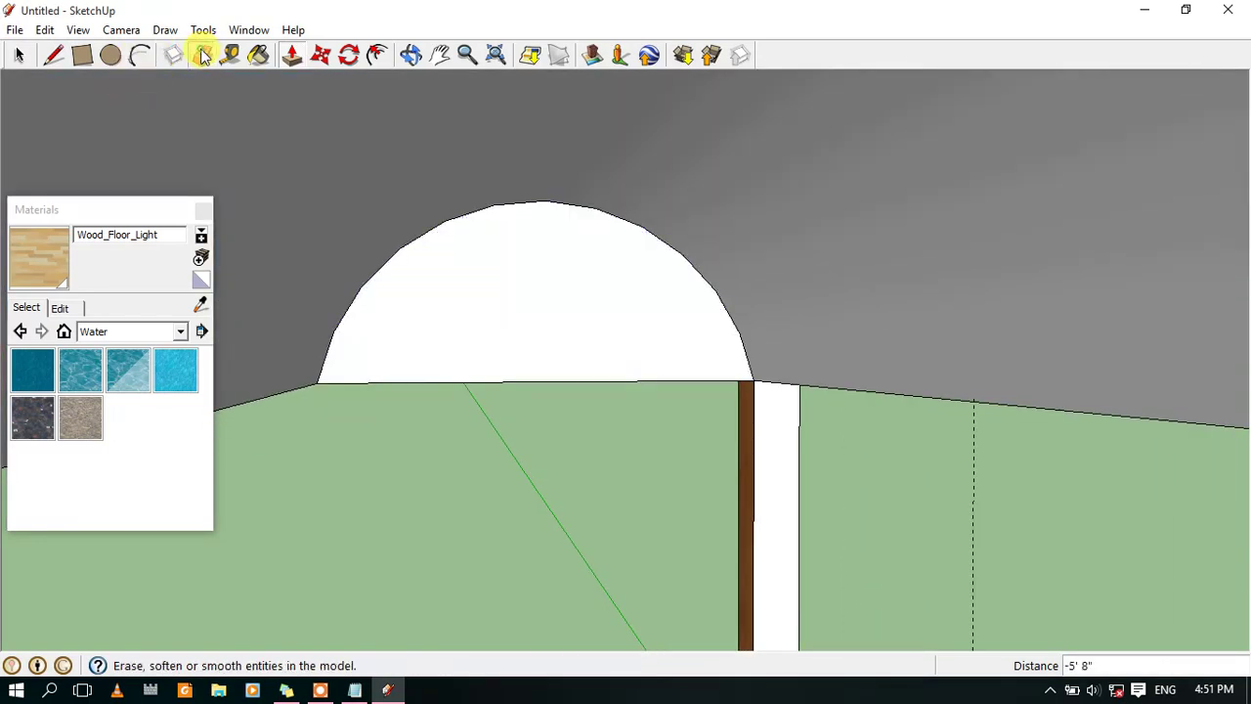
click(479, 380)
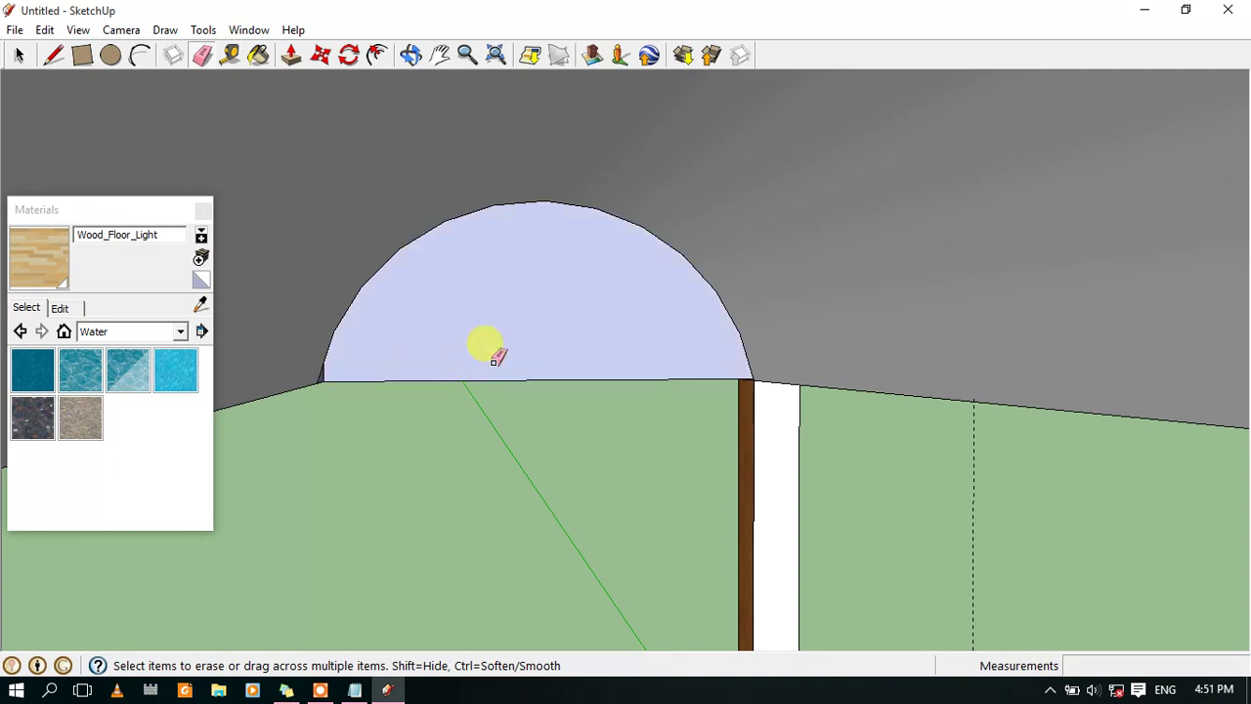
click(491, 379)
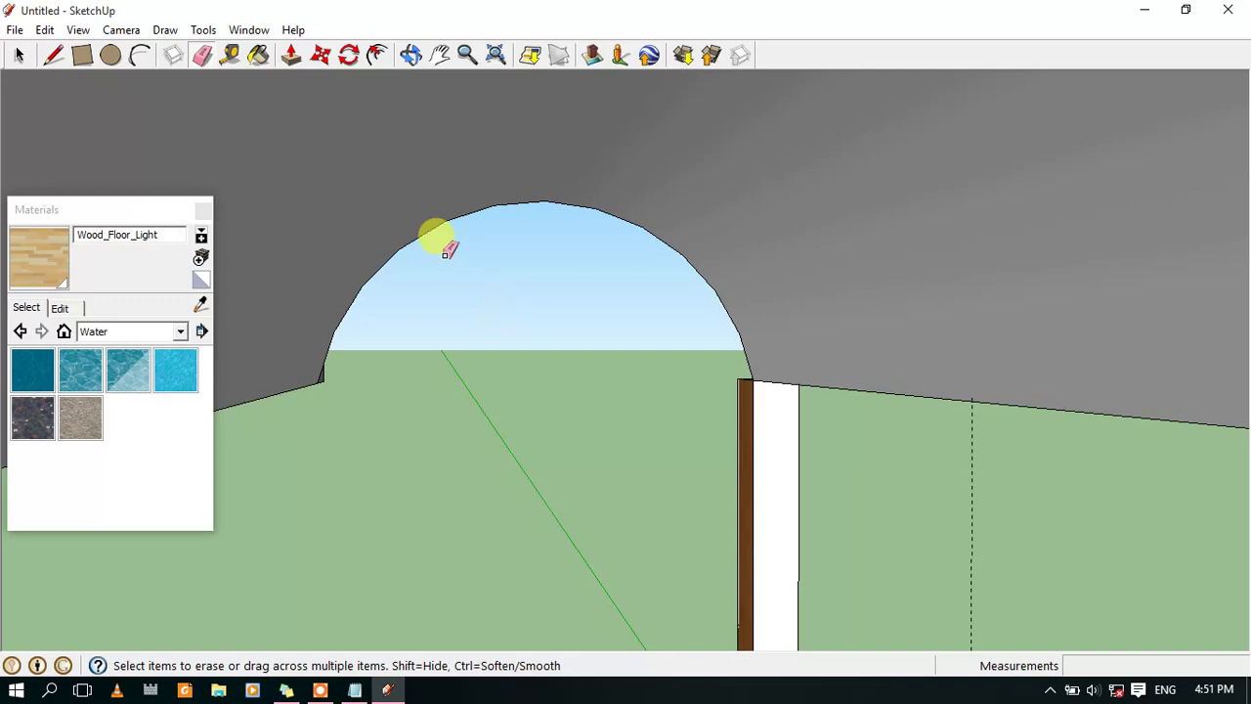
click(18, 57)
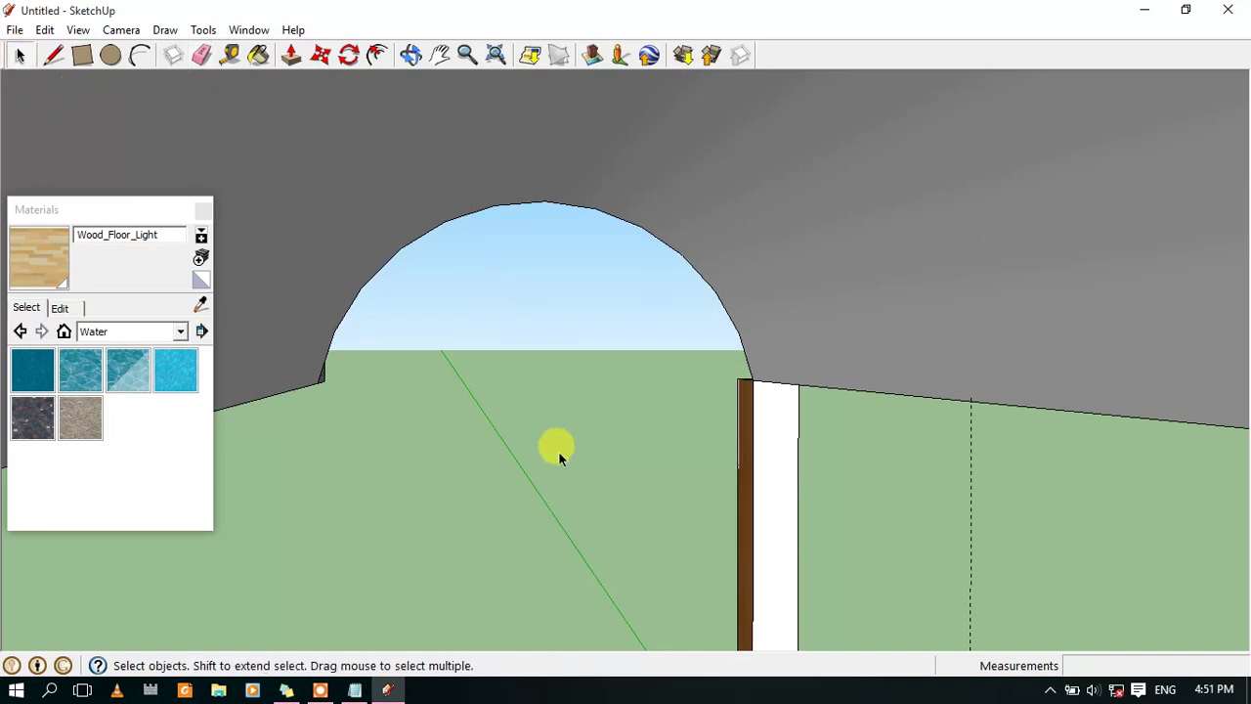
Pan and orbit the view around the arch, ending looking down on the white box
click(435, 56)
mouse_move(521, 335)
mouse_down()
mouse_move(1130, 290)
mouse_move(953, 327)
mouse_up()
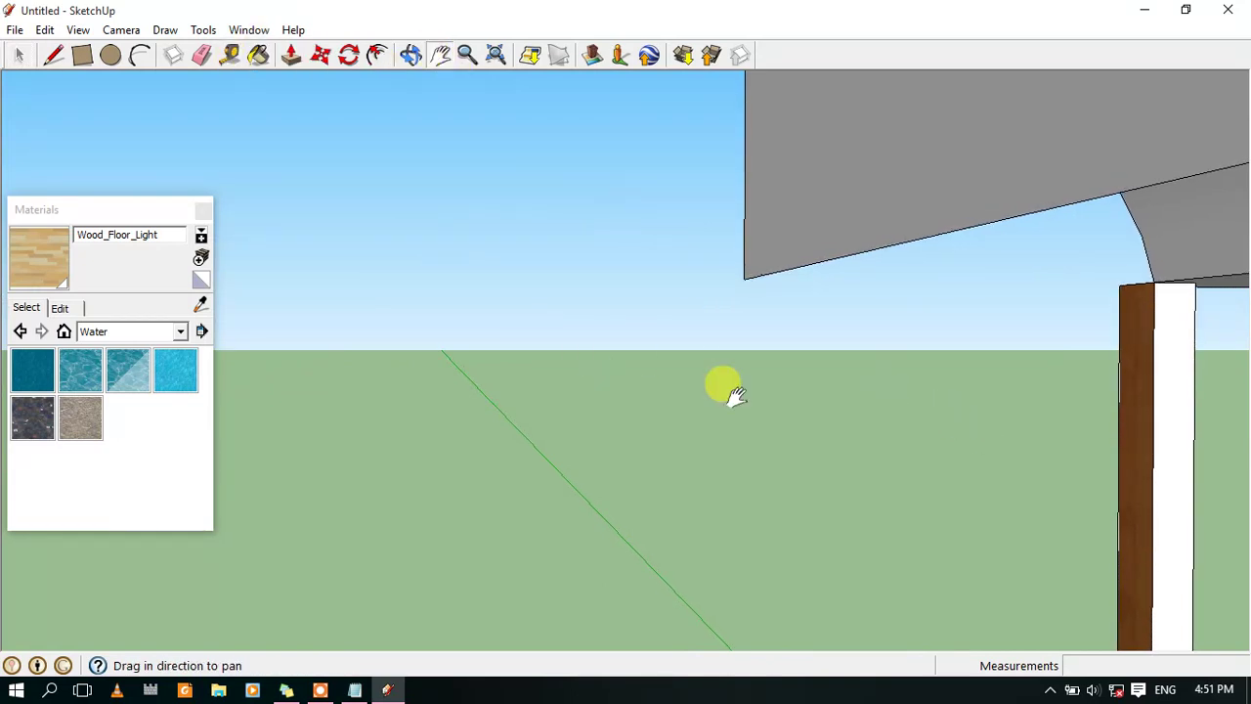
drag(723, 411, 186, 410)
mouse_move(757, 381)
mouse_down()
mouse_move(958, 377)
mouse_move(1231, 447)
mouse_move(718, 410)
mouse_move(357, 592)
mouse_move(393, 530)
mouse_move(615, 511)
mouse_move(788, 595)
mouse_up()
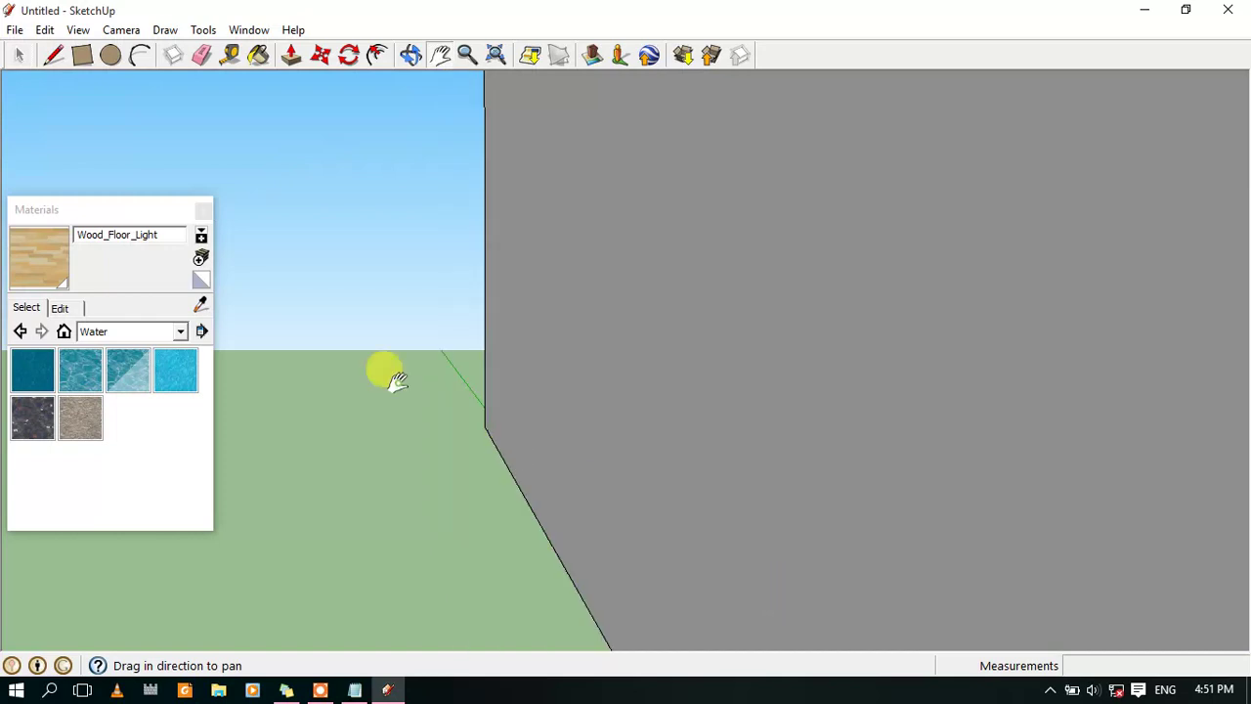
drag(391, 377, 1107, 629)
drag(971, 586, 460, 182)
click(411, 56)
mouse_move(525, 366)
mouse_down()
mouse_move(1145, 572)
mouse_move(1117, 558)
mouse_up()
drag(1011, 558, 938, 574)
mouse_move(1055, 306)
mouse_down()
mouse_move(898, 343)
mouse_move(548, 368)
mouse_move(421, 326)
mouse_move(444, 212)
mouse_move(446, 242)
mouse_move(467, 253)
mouse_up()
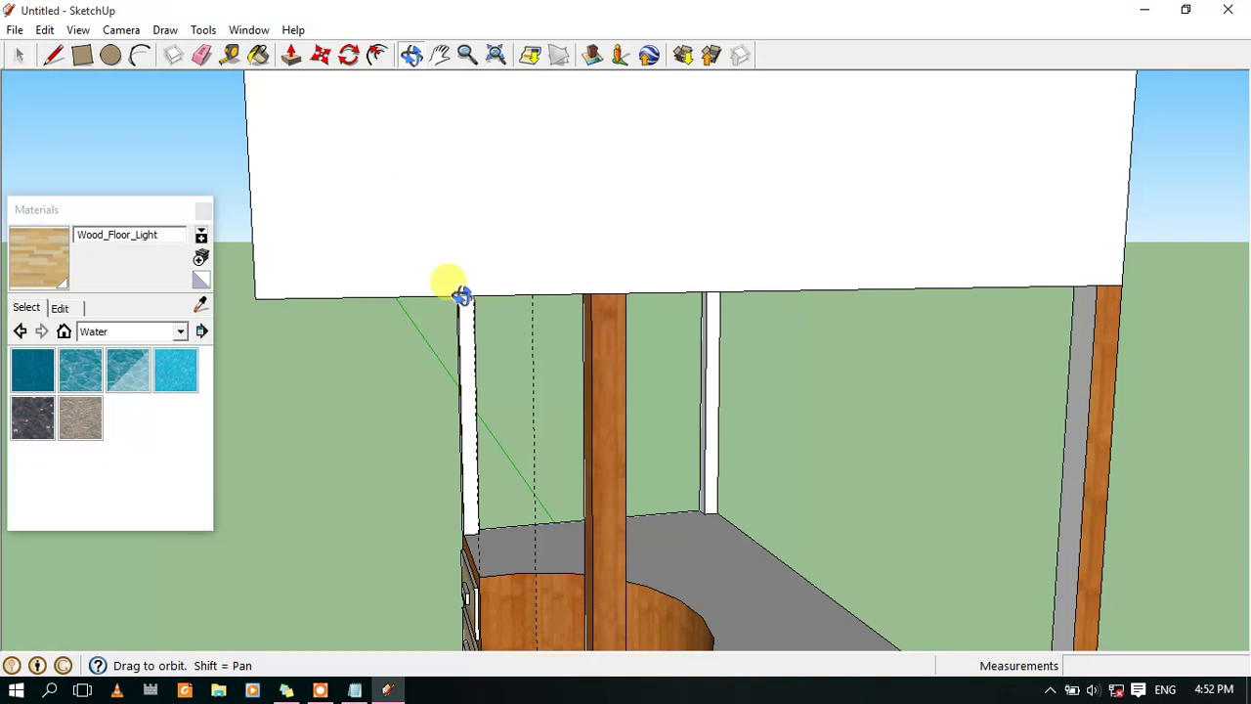
Draw a semicircle arc along the canopy front face's lower edge
click(138, 56)
click(255, 296)
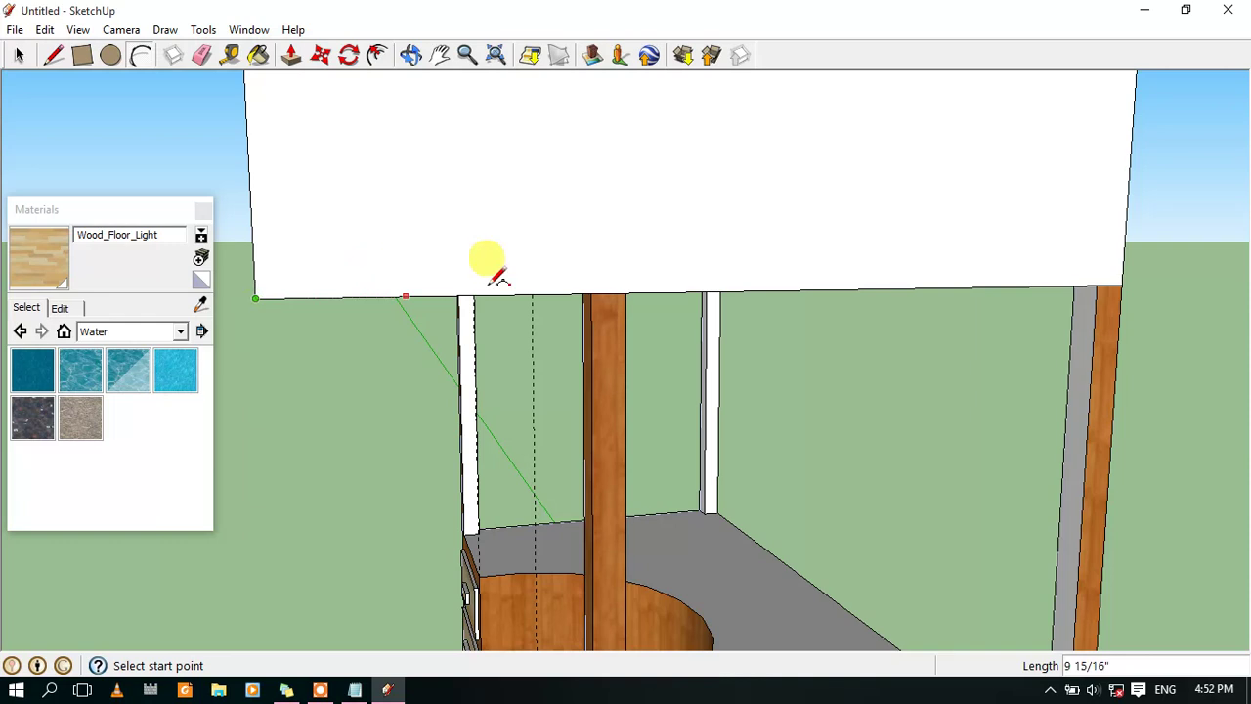
click(538, 293)
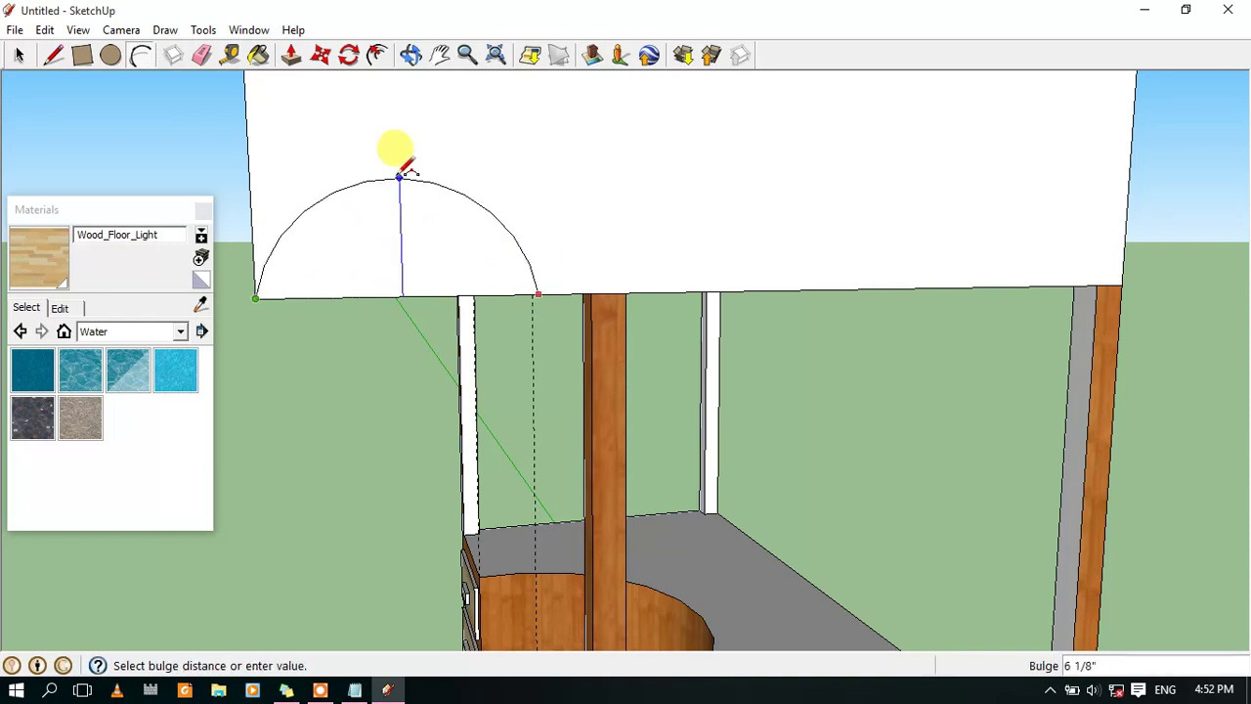
click(399, 173)
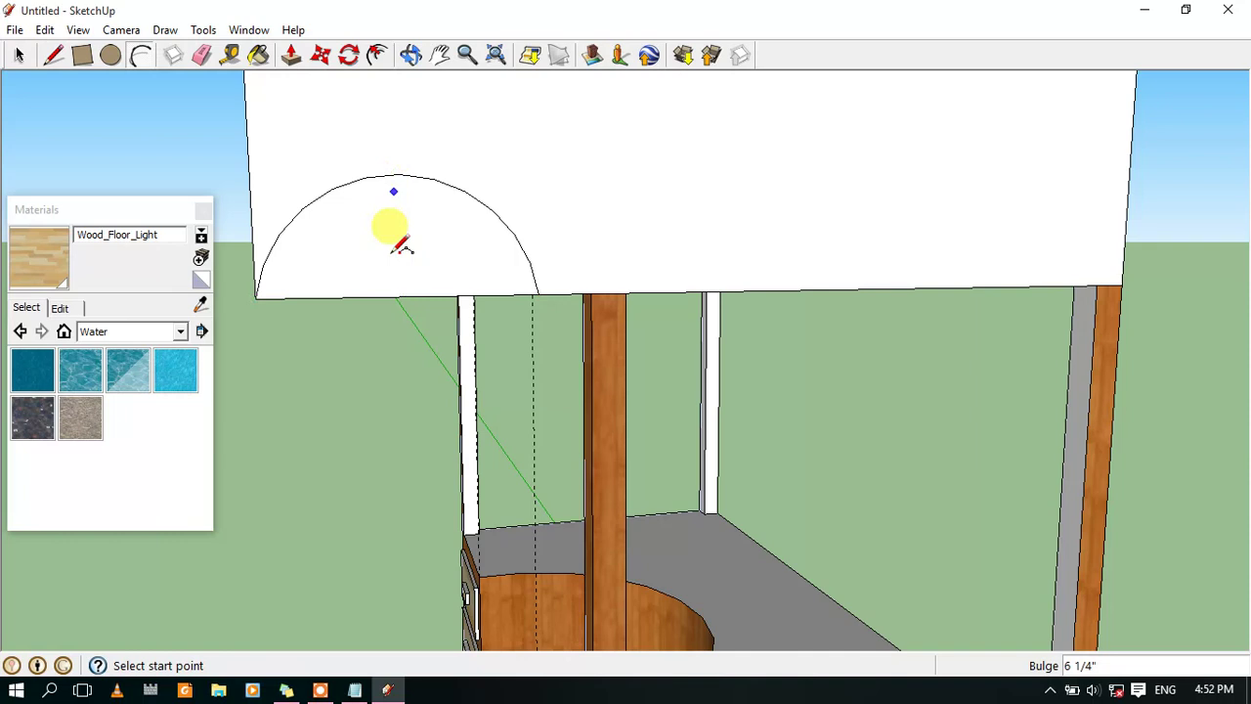
Undo an overlong semicircle extrusion and erase the stray bottom edge and half-dome faces
click(290, 56)
click(383, 253)
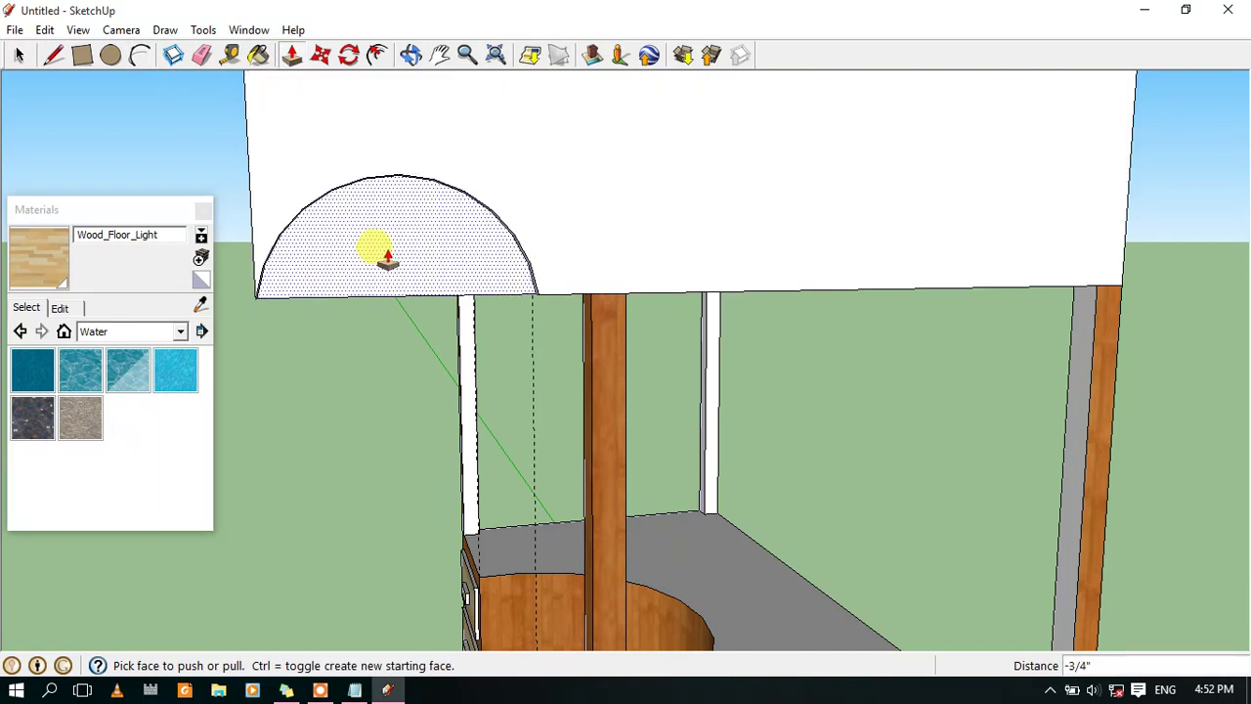
click(346, 238)
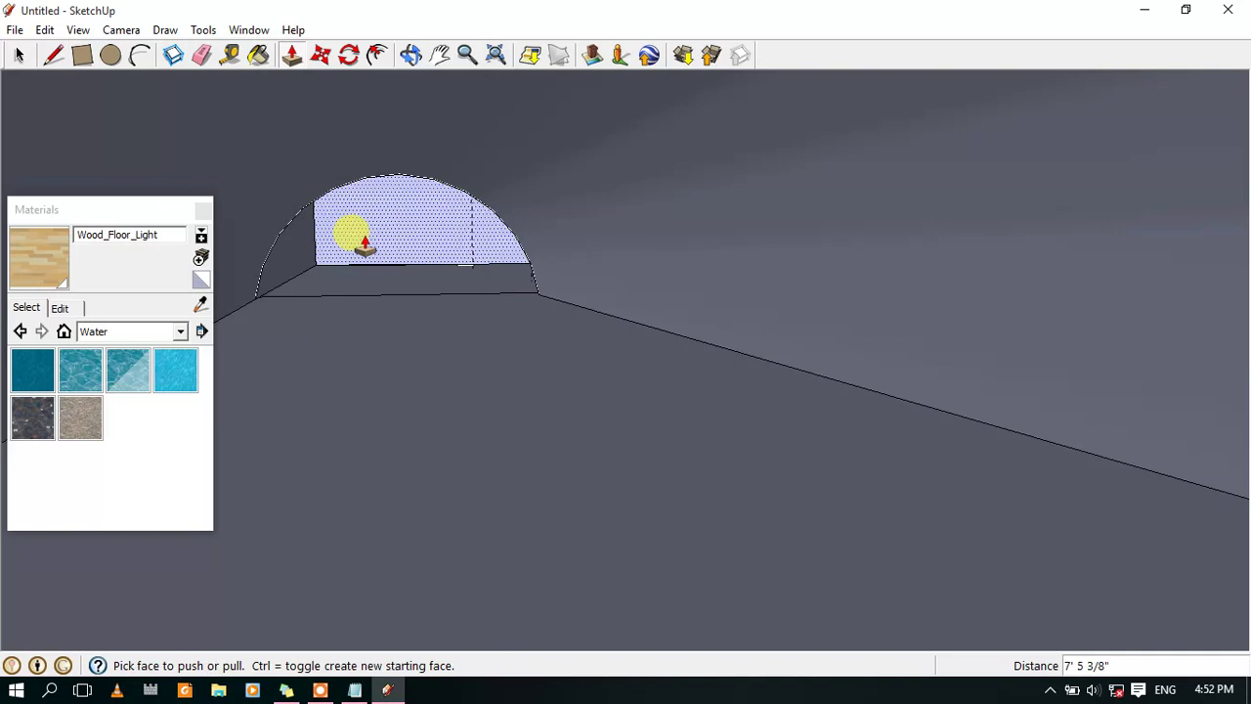
key(ctrl+z)
click(383, 251)
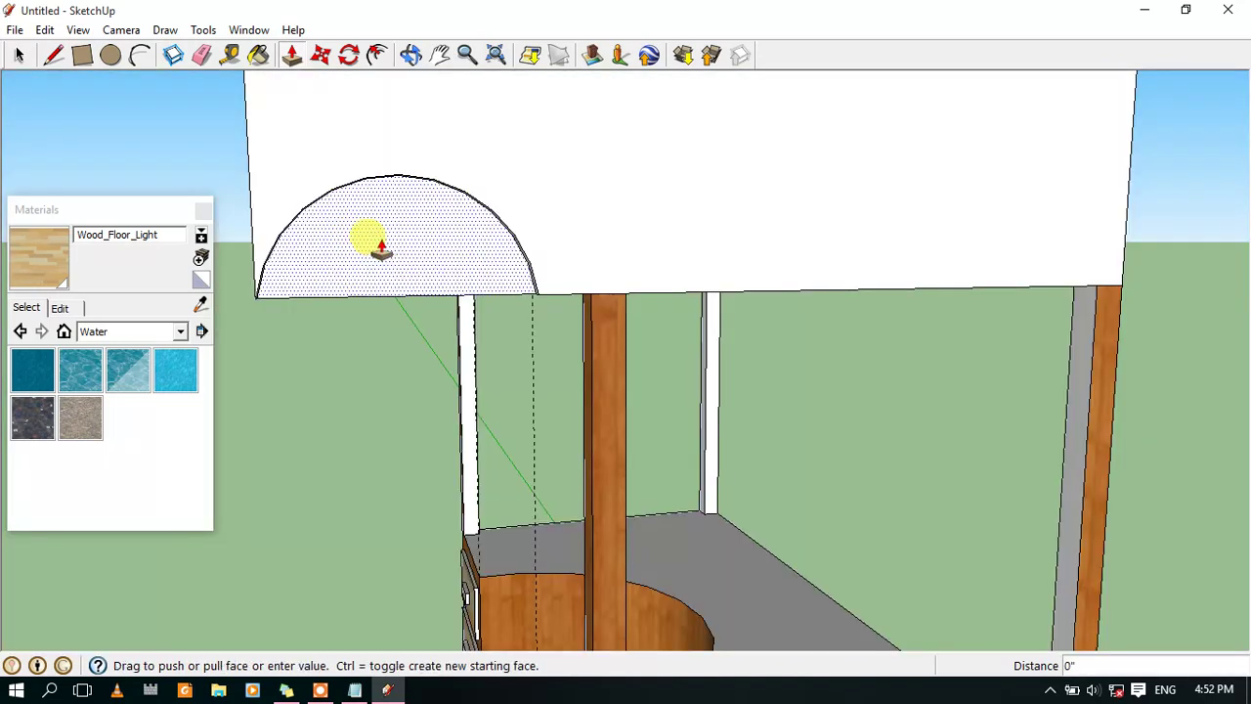
click(201, 55)
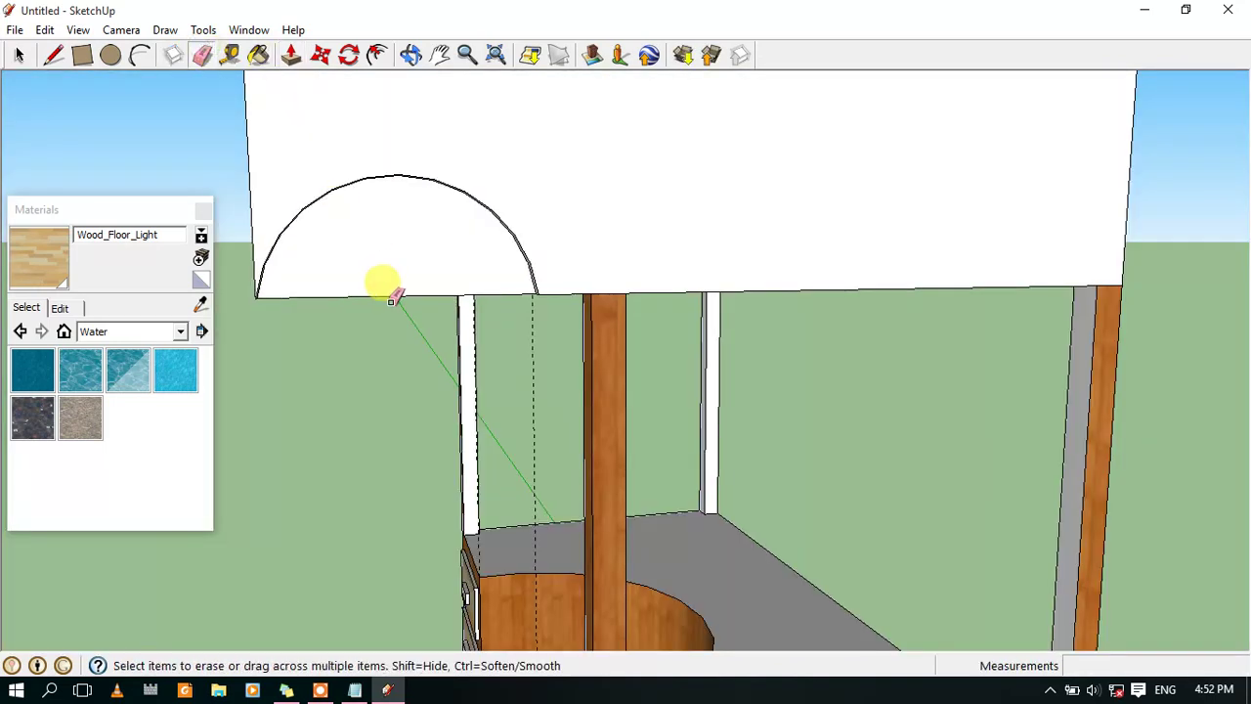
click(391, 294)
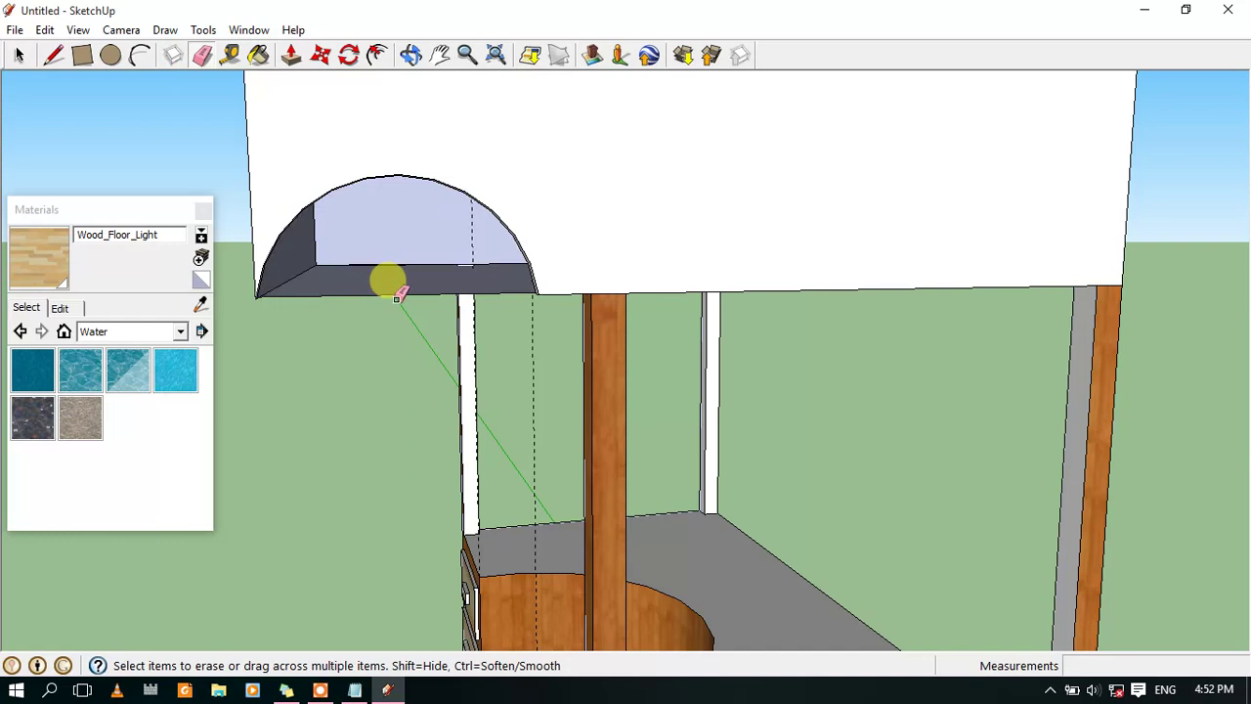
click(396, 294)
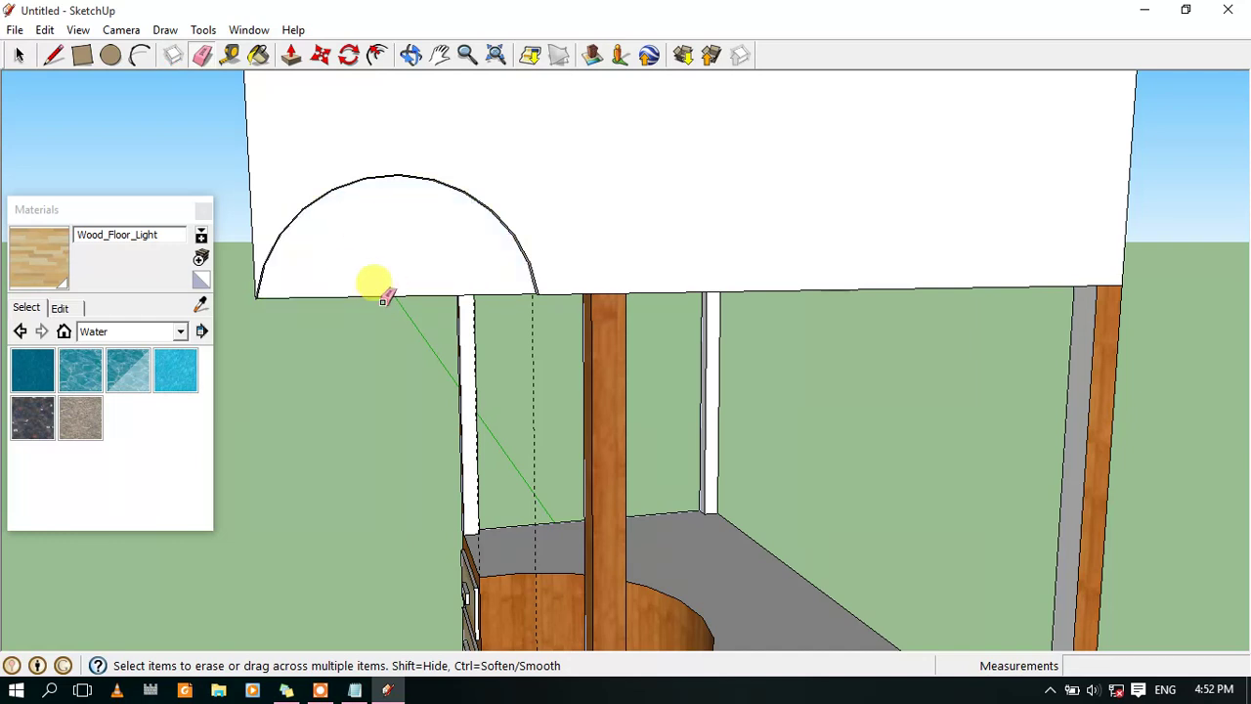
scroll(371, 282, up, 2)
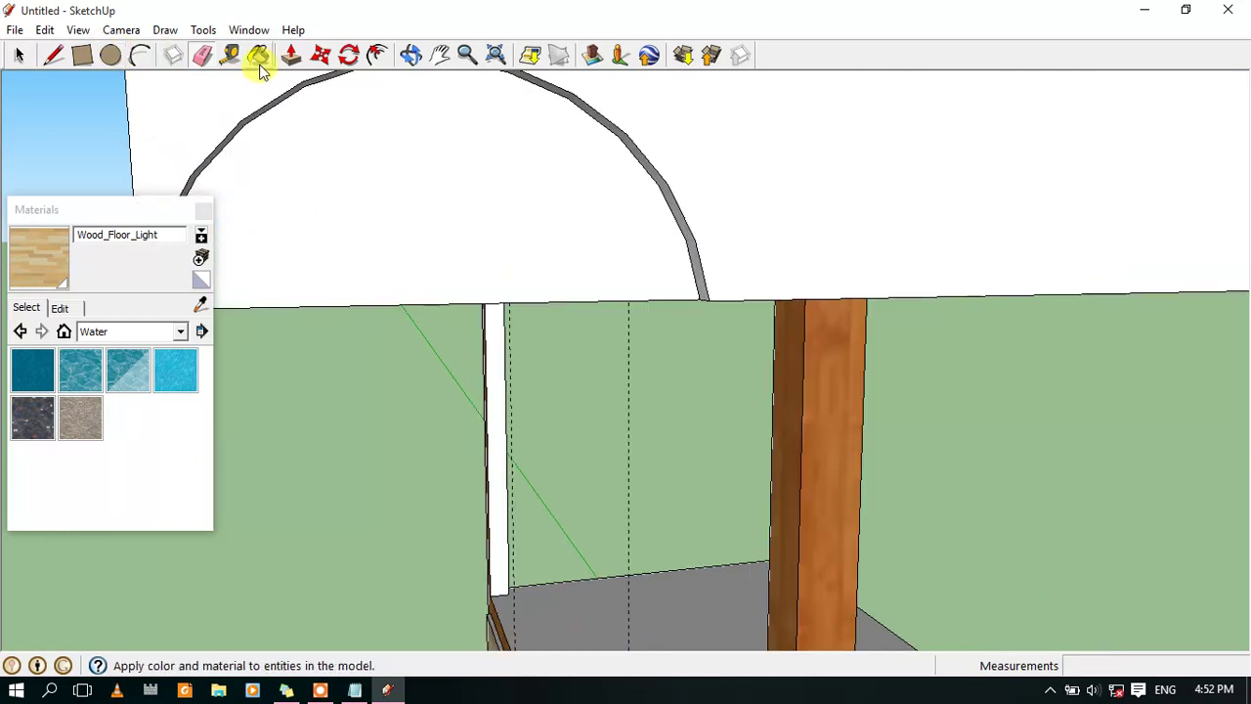
Push the semicircle face in, then pull the half-disc out 2 inches
click(291, 54)
click(422, 247)
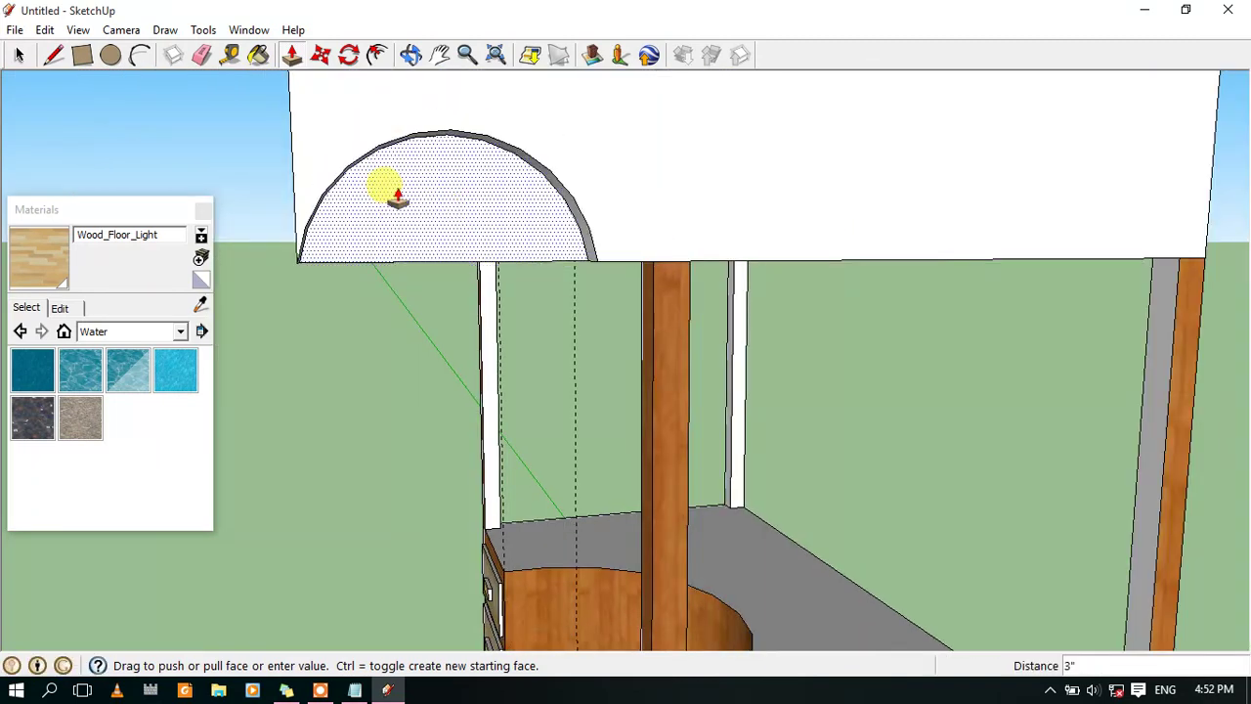
click(418, 212)
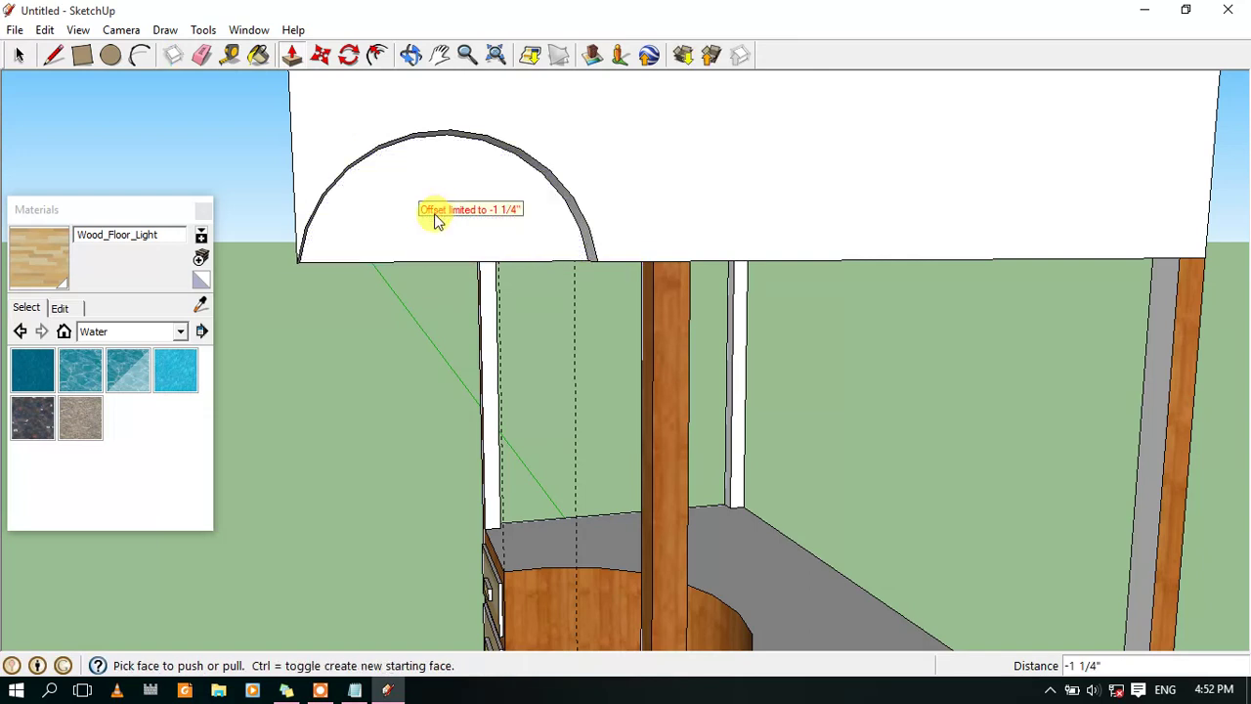
click(385, 196)
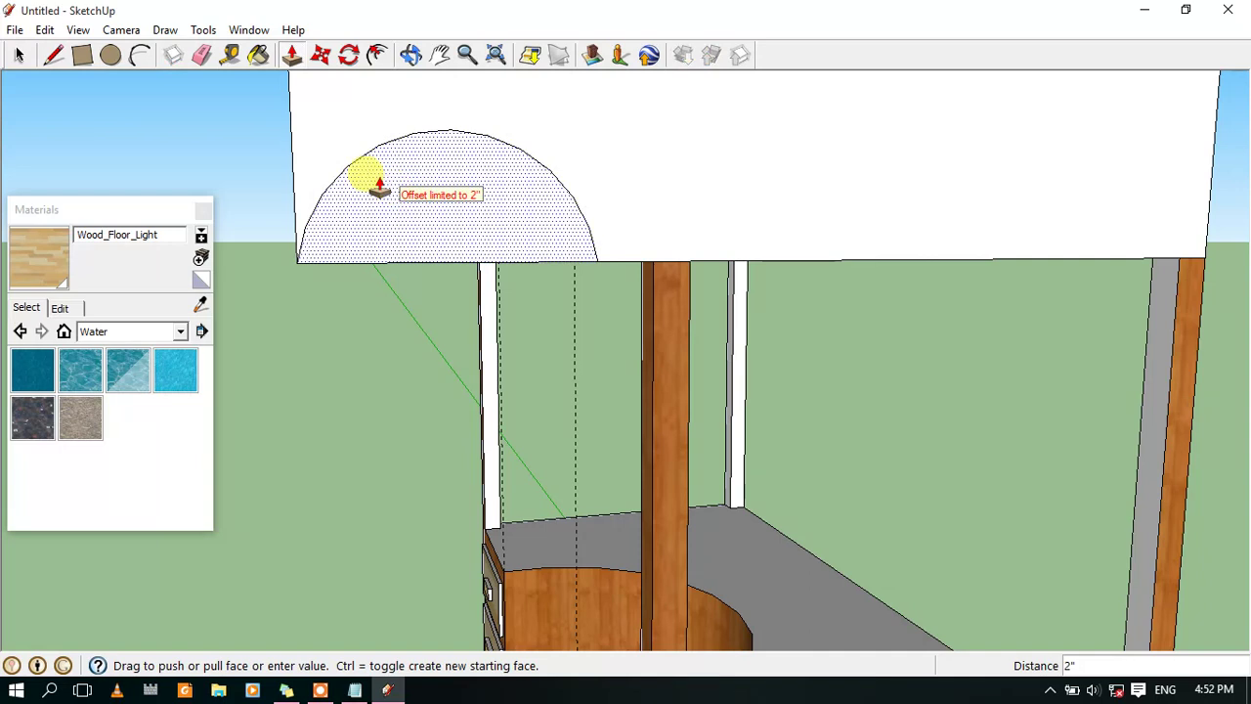
click(372, 176)
scroll(401, 201, up, 2)
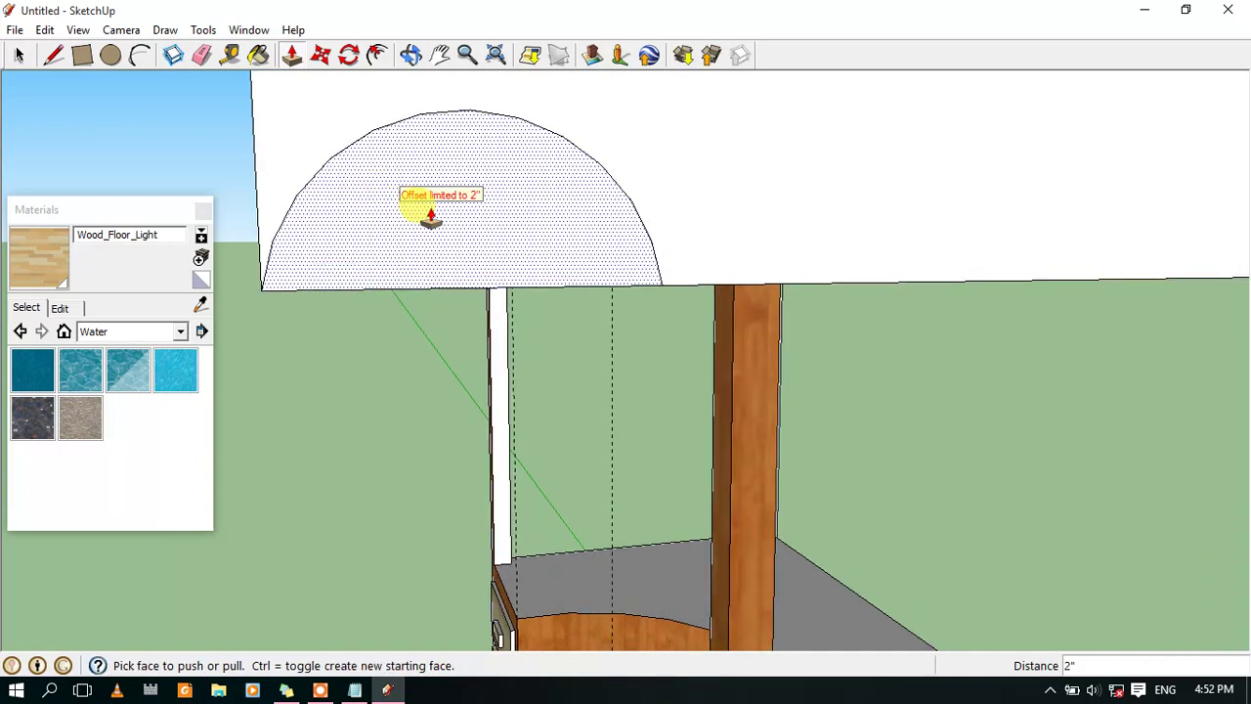
click(411, 54)
drag(559, 208, 625, 146)
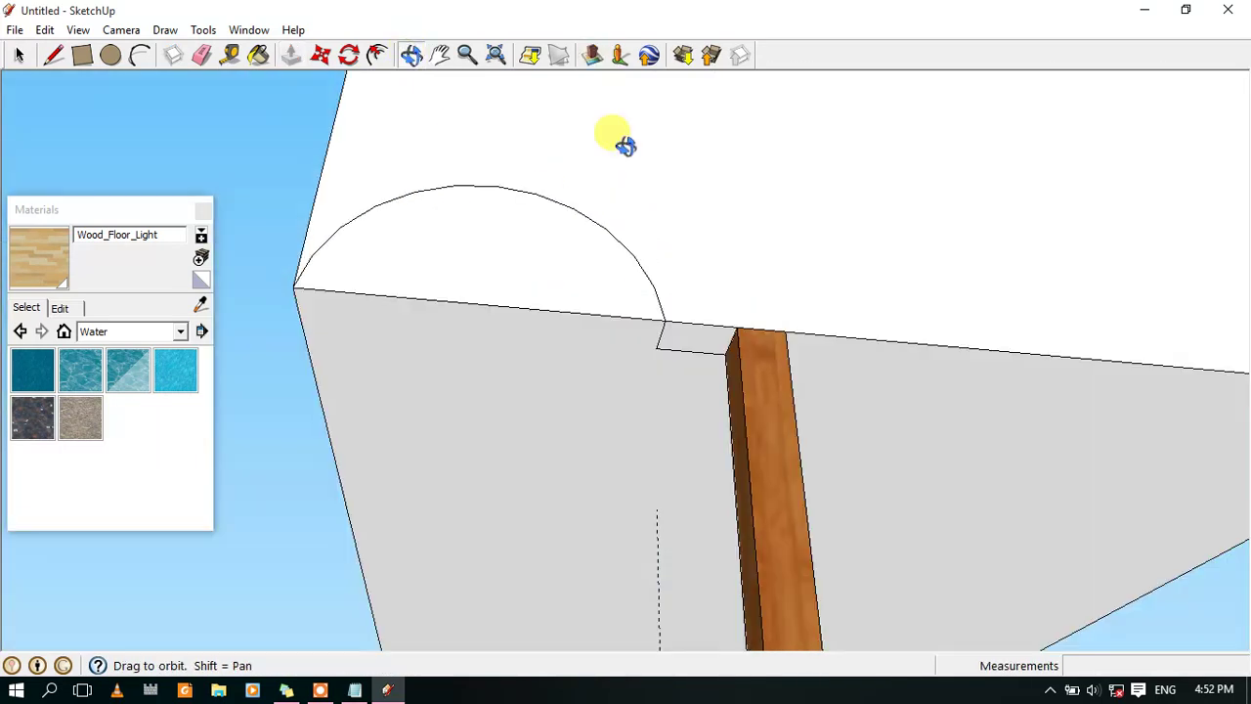
Push the half-disc face downward into a half-cylinder beside the wooden stand
drag(608, 364, 526, 243)
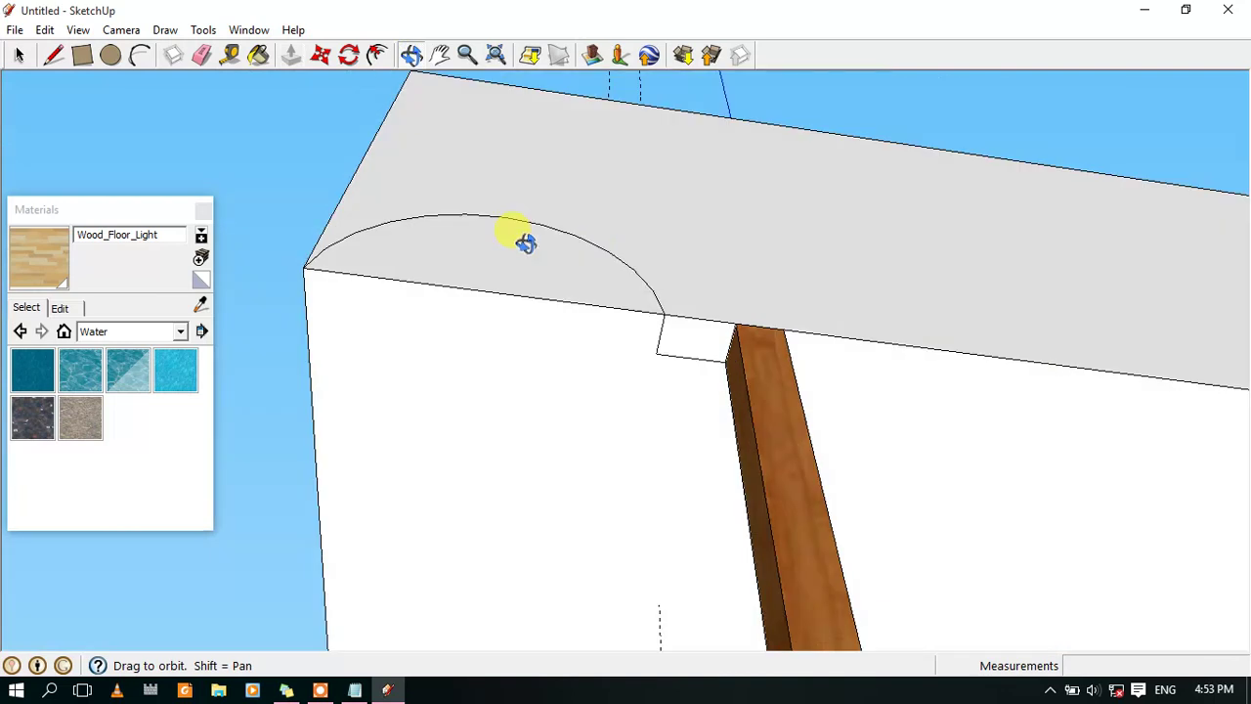
click(292, 55)
mouse_move(492, 325)
mouse_down()
mouse_move(510, 494)
mouse_move(503, 572)
mouse_up()
scroll(485, 578, down, 3)
scroll(498, 596, down, 2)
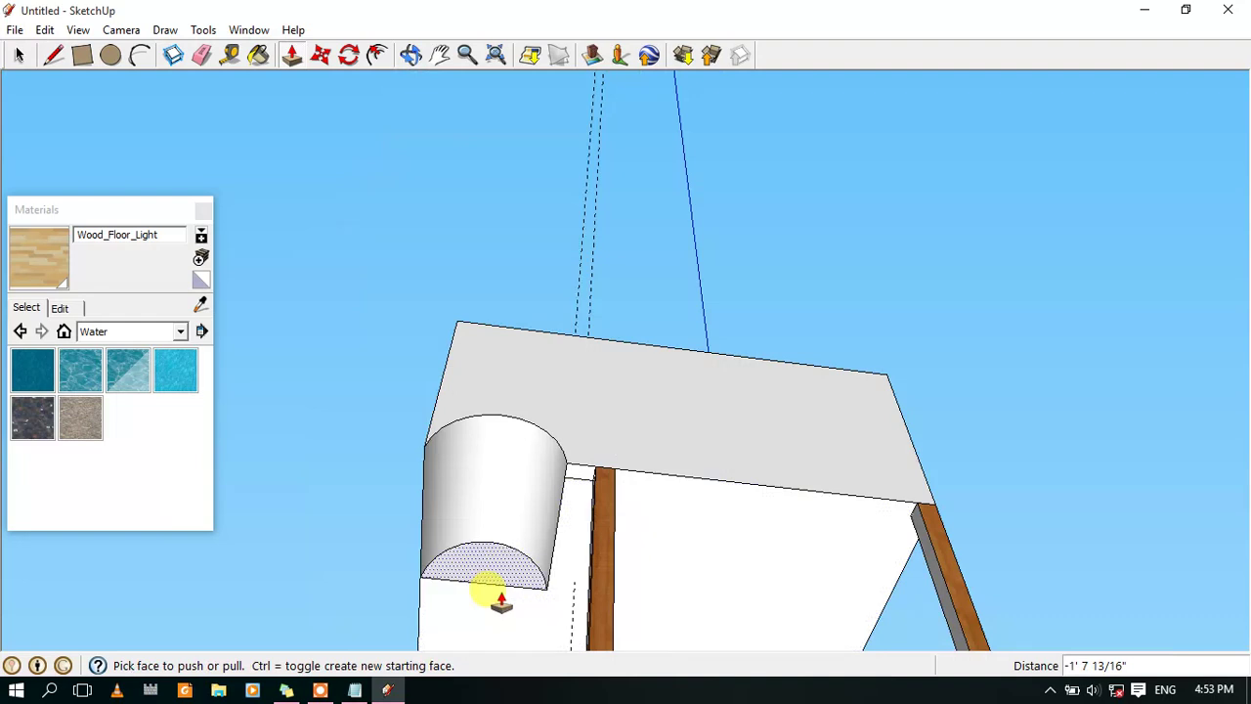
scroll(493, 601, up, 4)
click(441, 51)
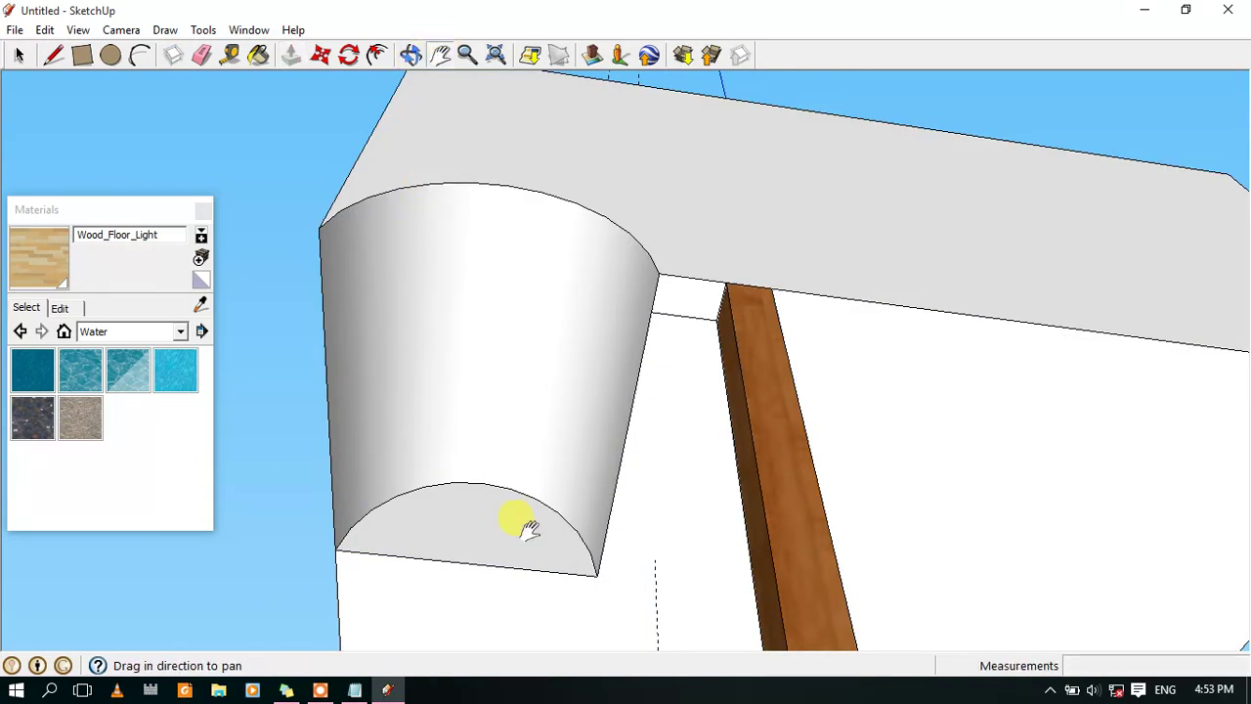
mouse_move(527, 438)
mouse_down()
mouse_move(558, 224)
mouse_move(491, 199)
mouse_move(527, 535)
mouse_up()
Extend the half-cylinder further down toward the base, to 1' 11 1/16" total
click(293, 53)
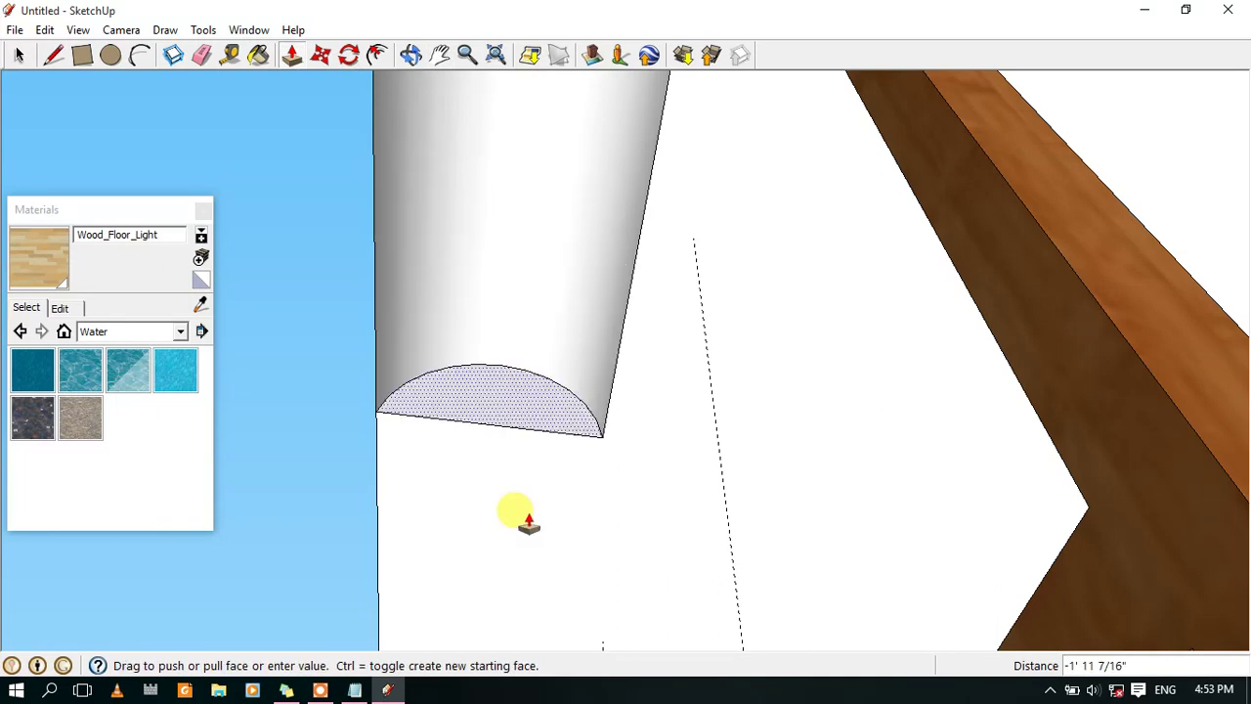
scroll(528, 536, down, 5)
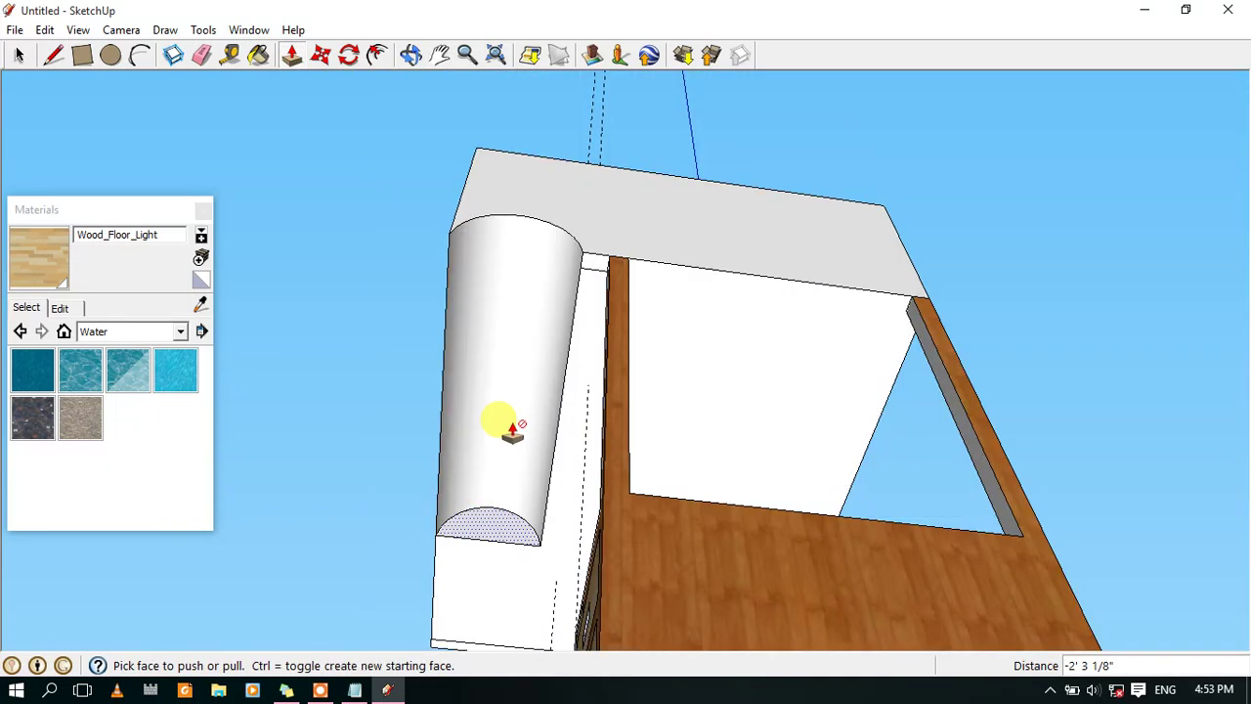
click(442, 56)
drag(559, 482, 587, 362)
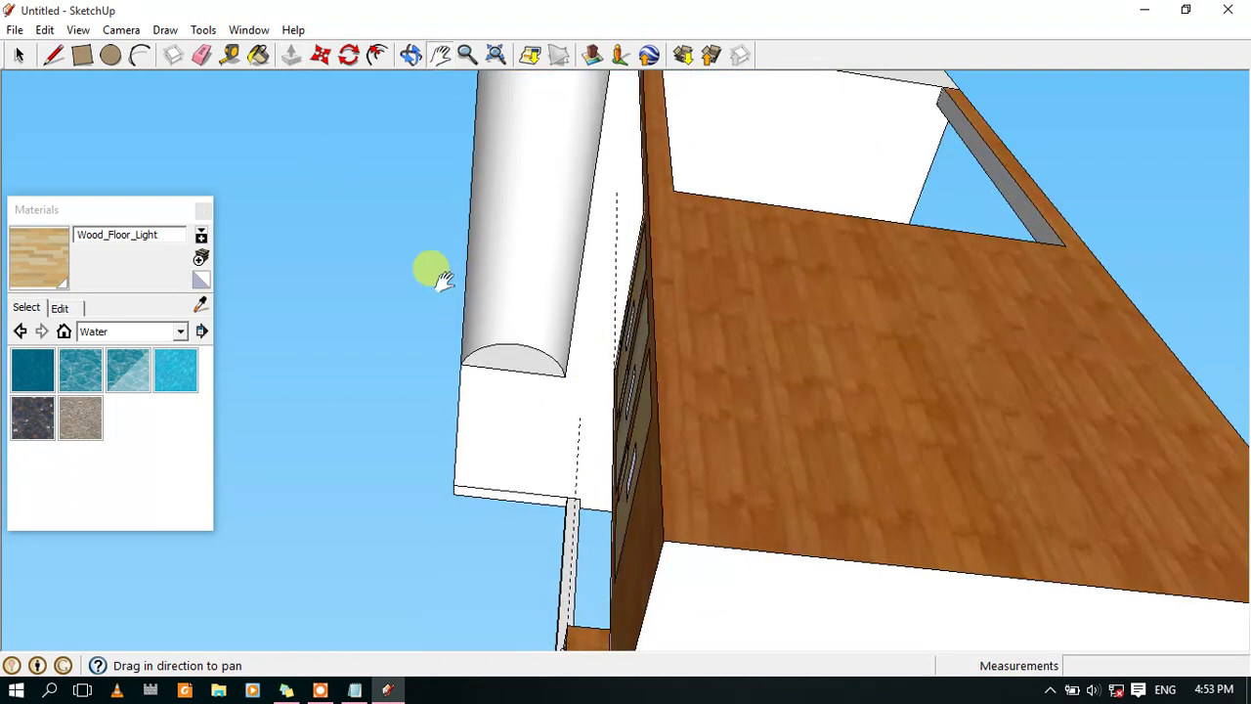
drag(441, 278, 437, 293)
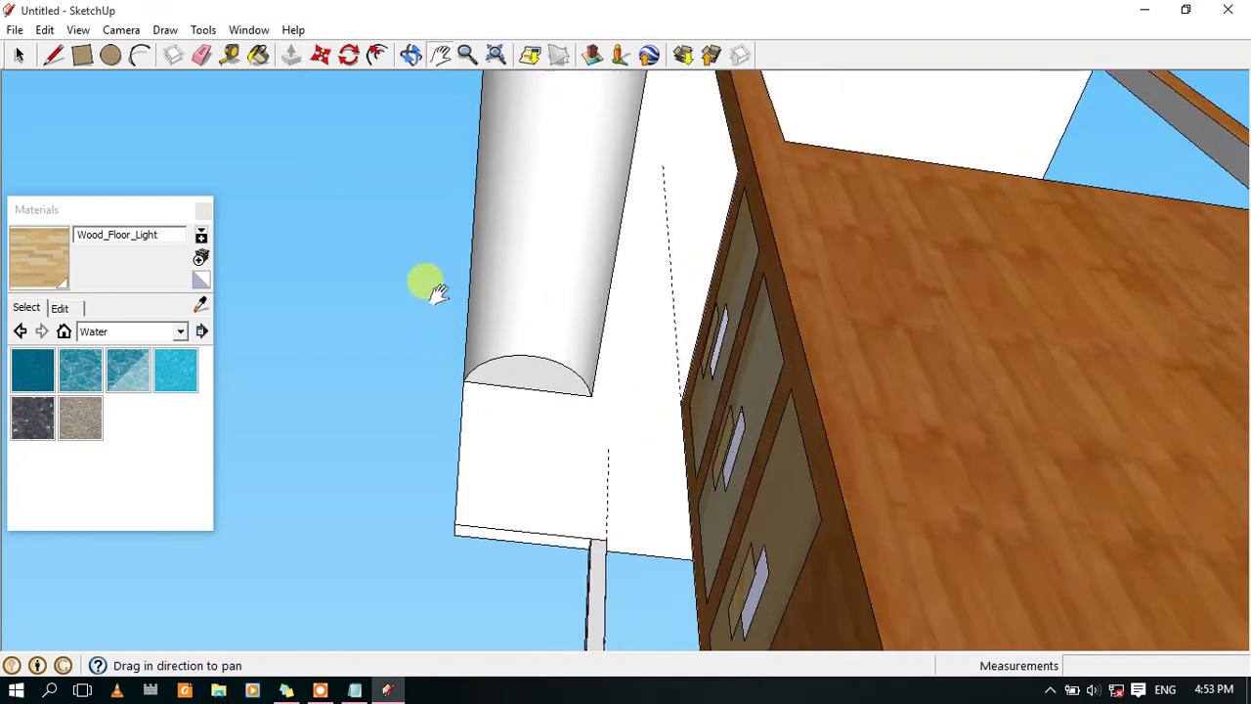
click(290, 56)
drag(528, 371, 523, 521)
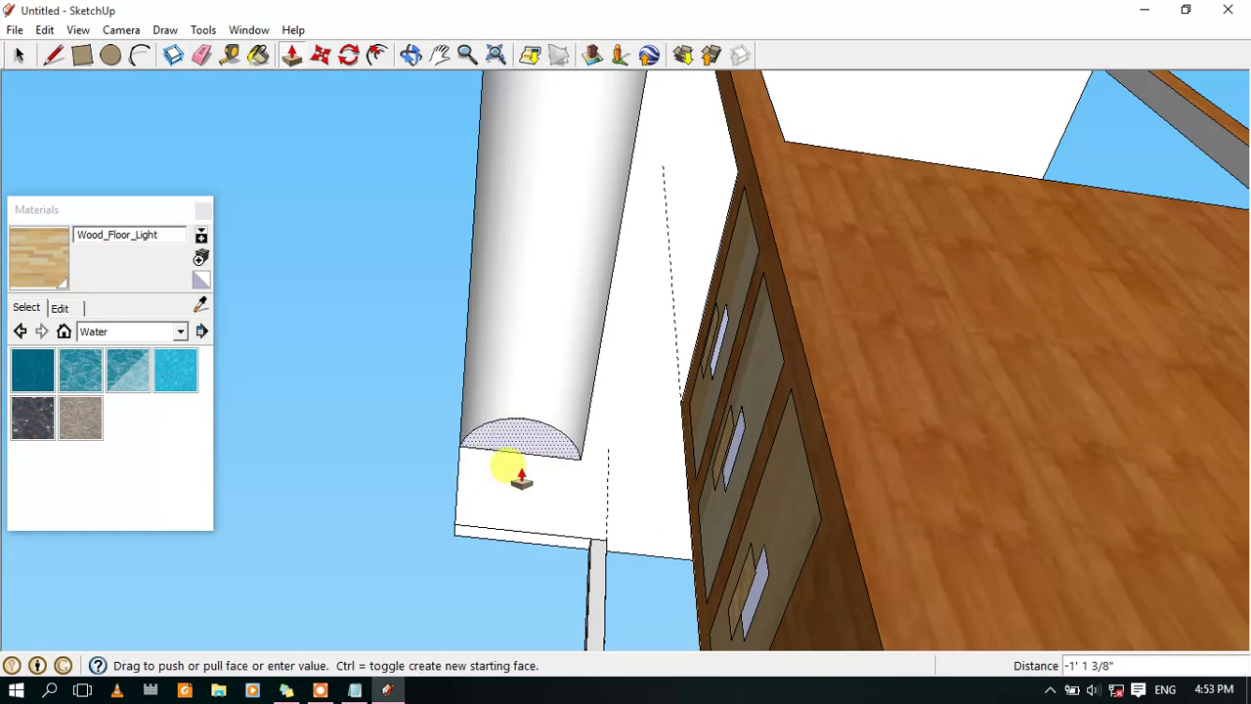
click(523, 528)
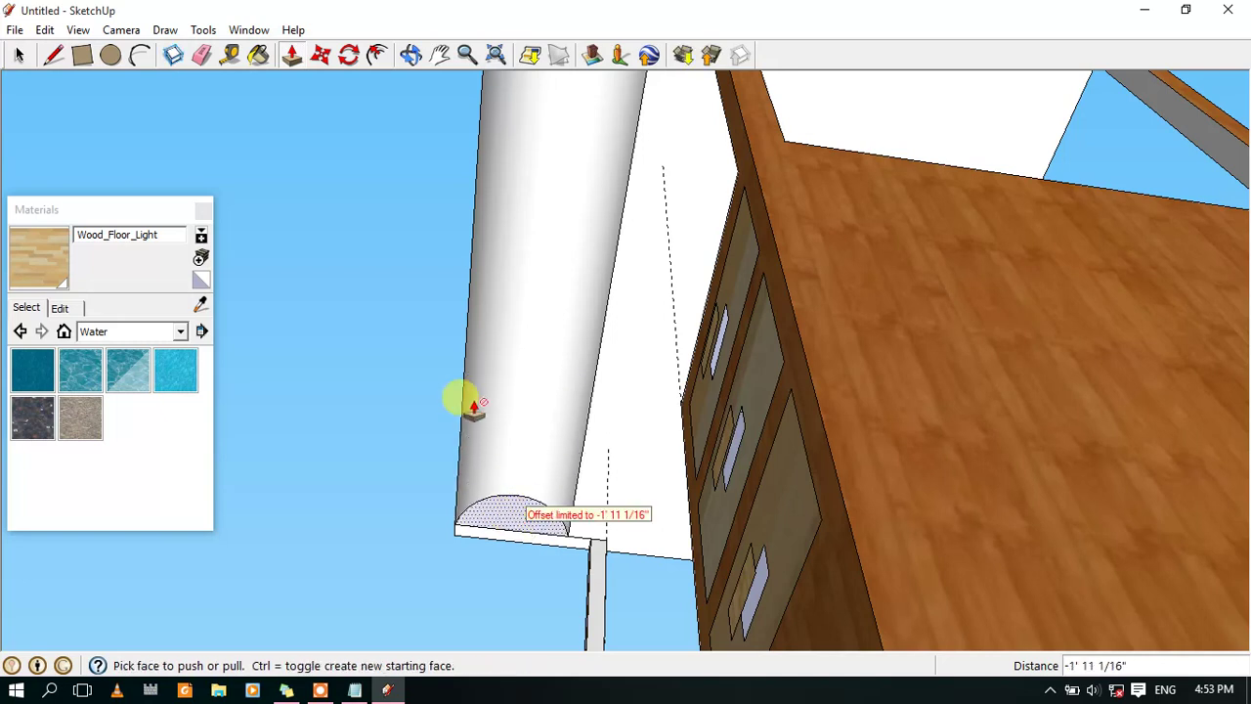
scroll(450, 263, down, 3)
scroll(435, 225, down, 3)
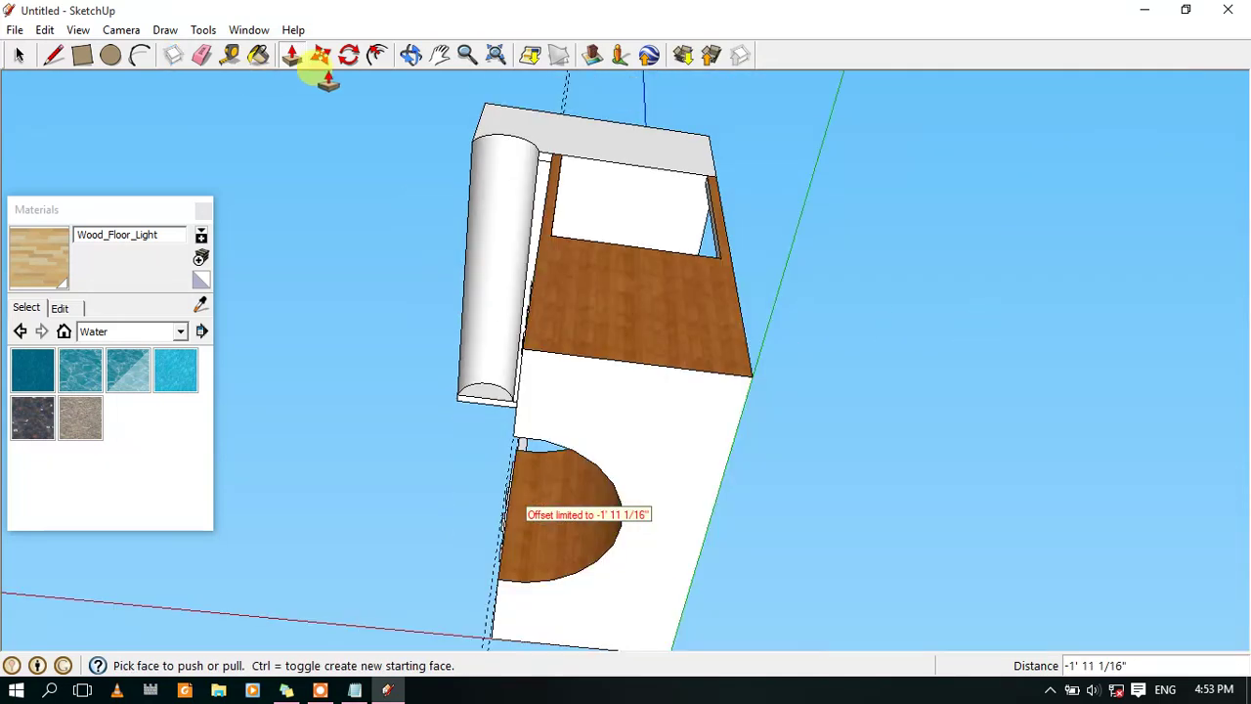
click(408, 56)
mouse_move(670, 322)
mouse_down()
mouse_move(647, 524)
mouse_move(671, 480)
mouse_move(642, 299)
mouse_up()
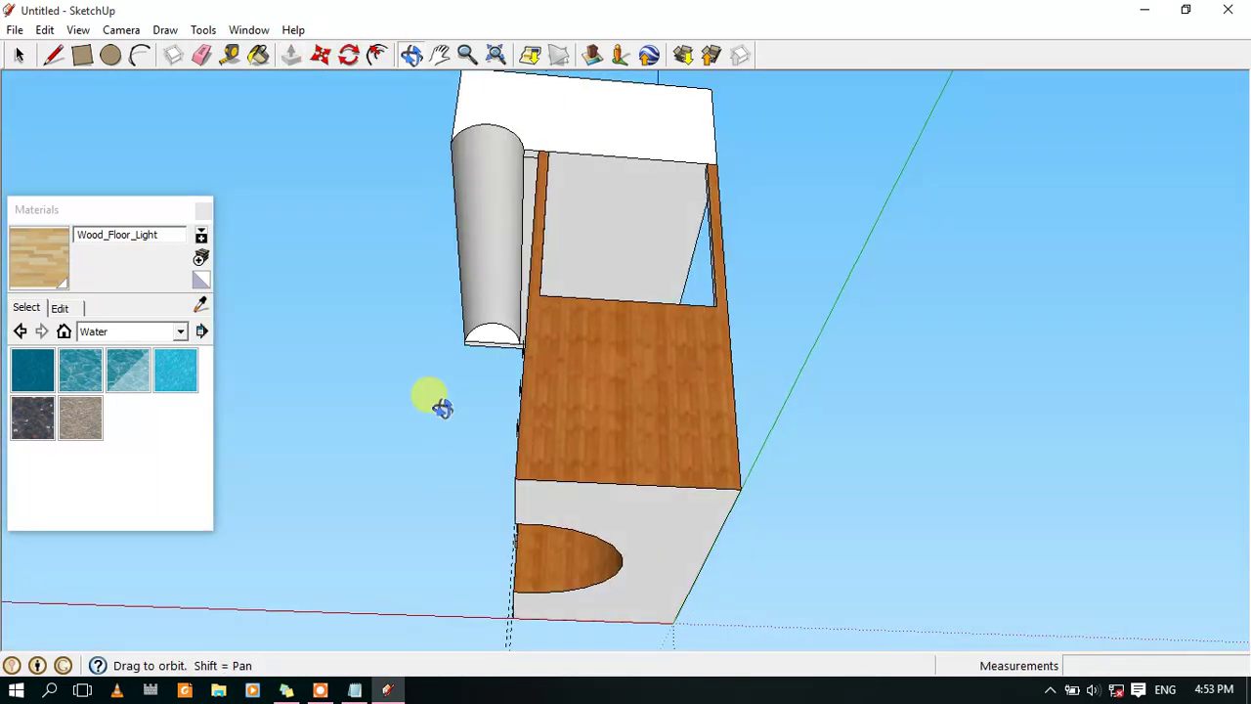
scroll(460, 265, up, 3)
scroll(550, 369, up, 3)
mouse_move(550, 369)
mouse_down()
mouse_move(564, 385)
mouse_move(514, 342)
mouse_up()
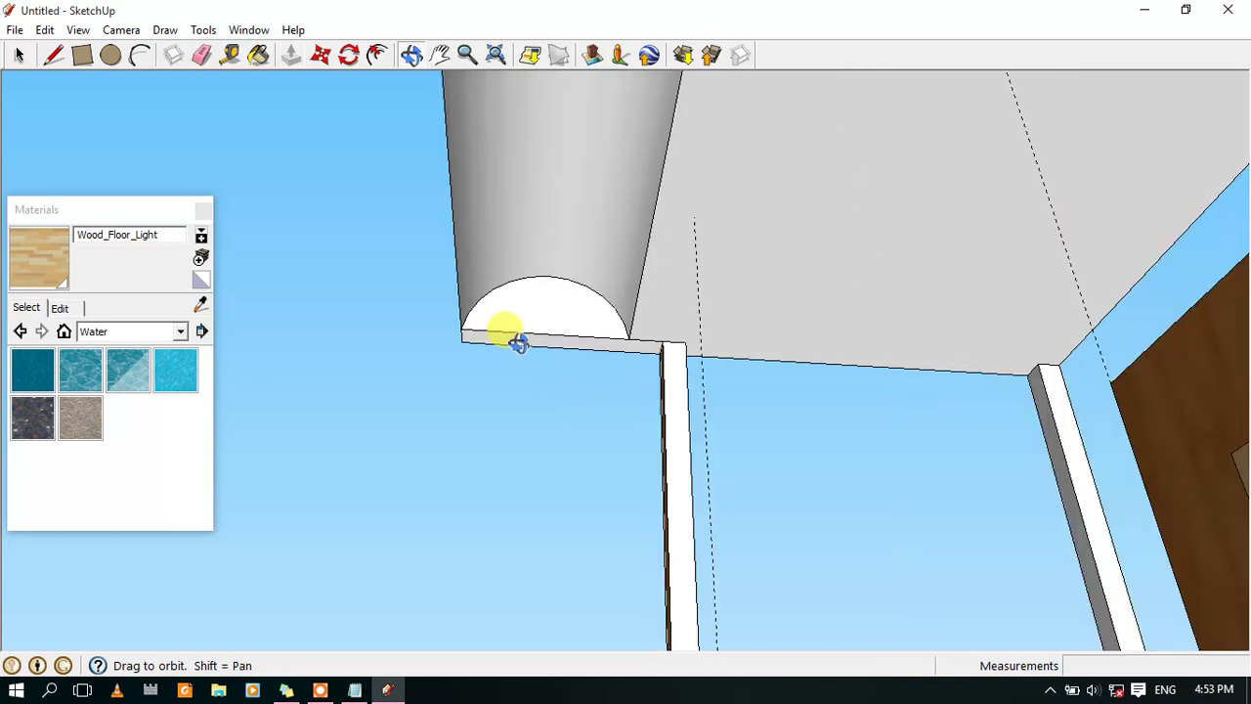
scroll(533, 341, up, 3)
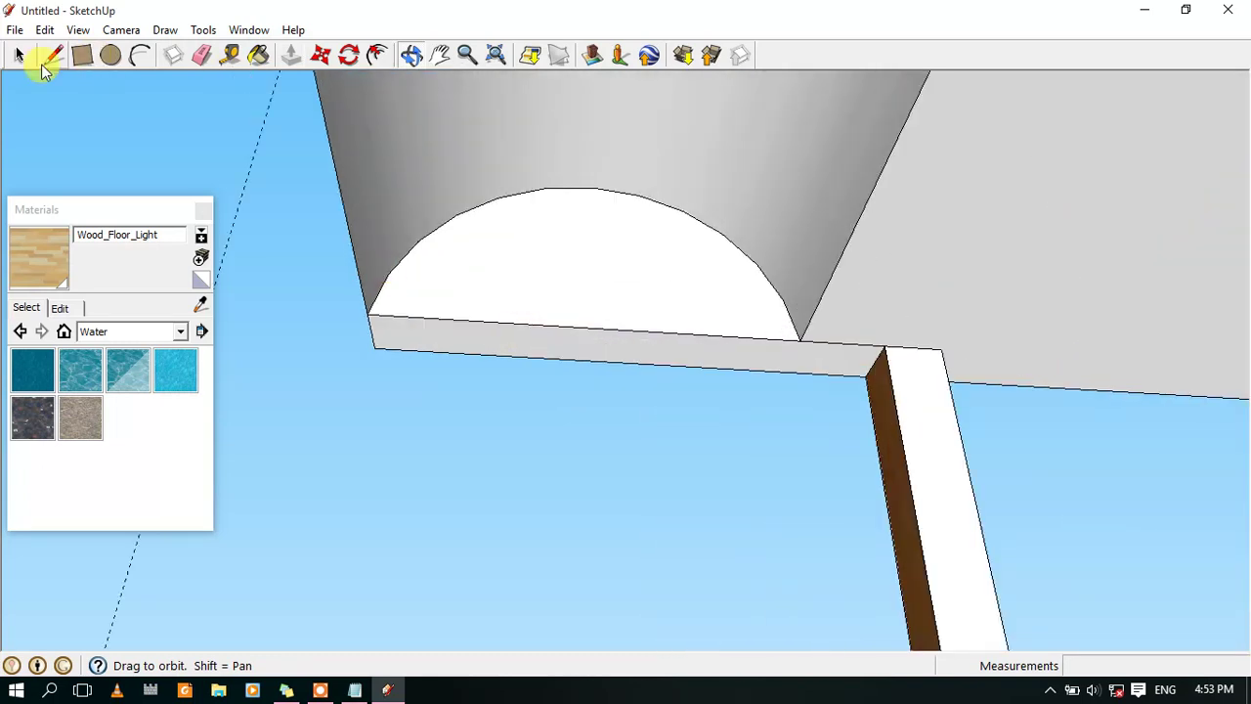
Add a 2-inch edge at the semicircle corner and push the end face back 2 inches
click(52, 57)
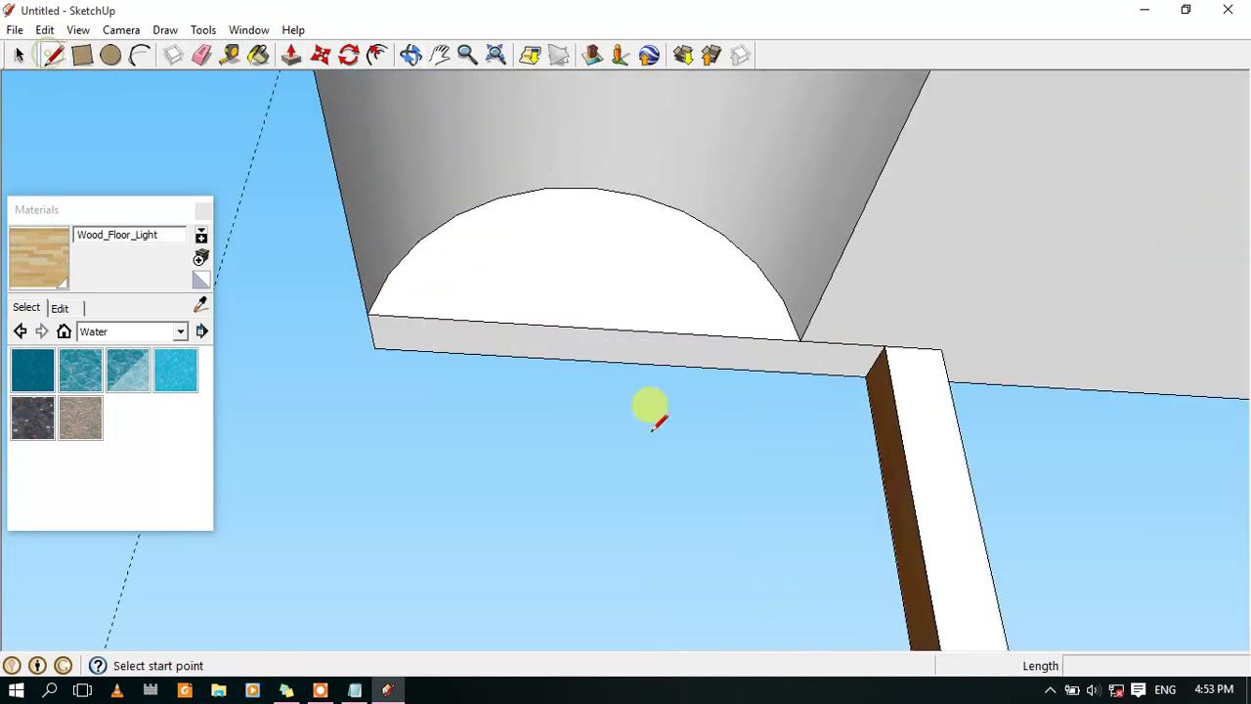
click(799, 338)
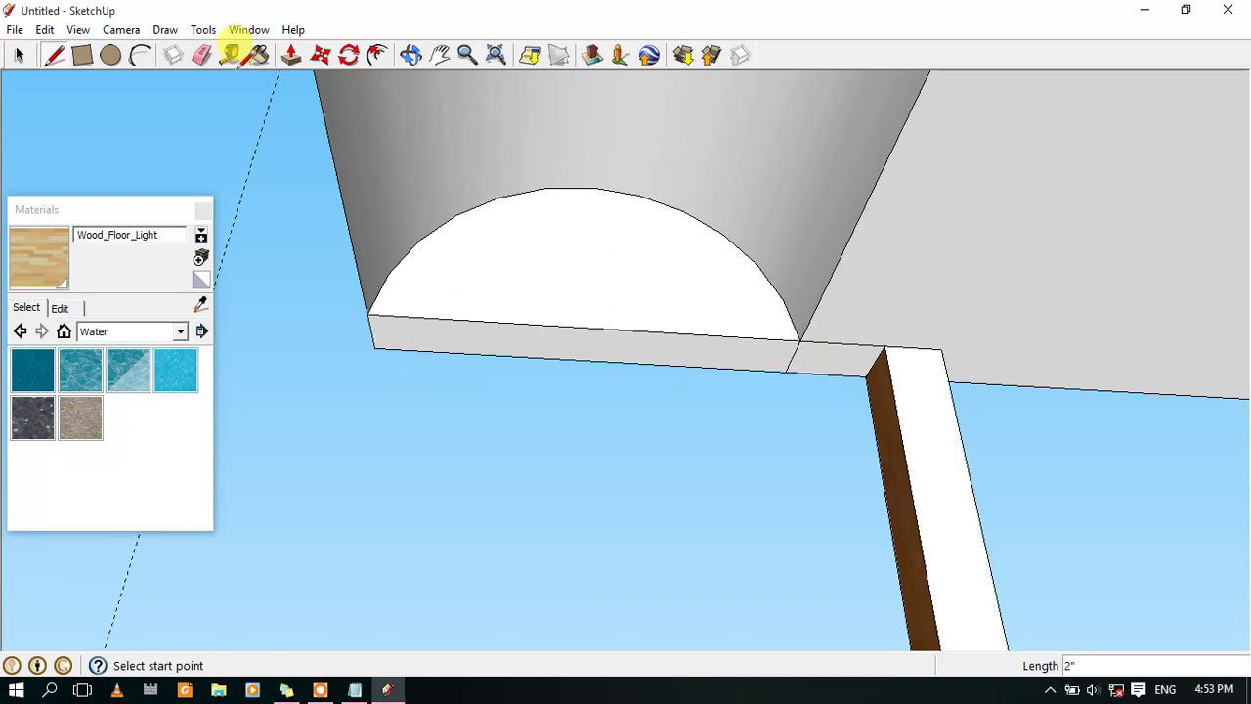
click(289, 56)
drag(550, 219, 549, 259)
middle_drag(498, 234, 564, 176)
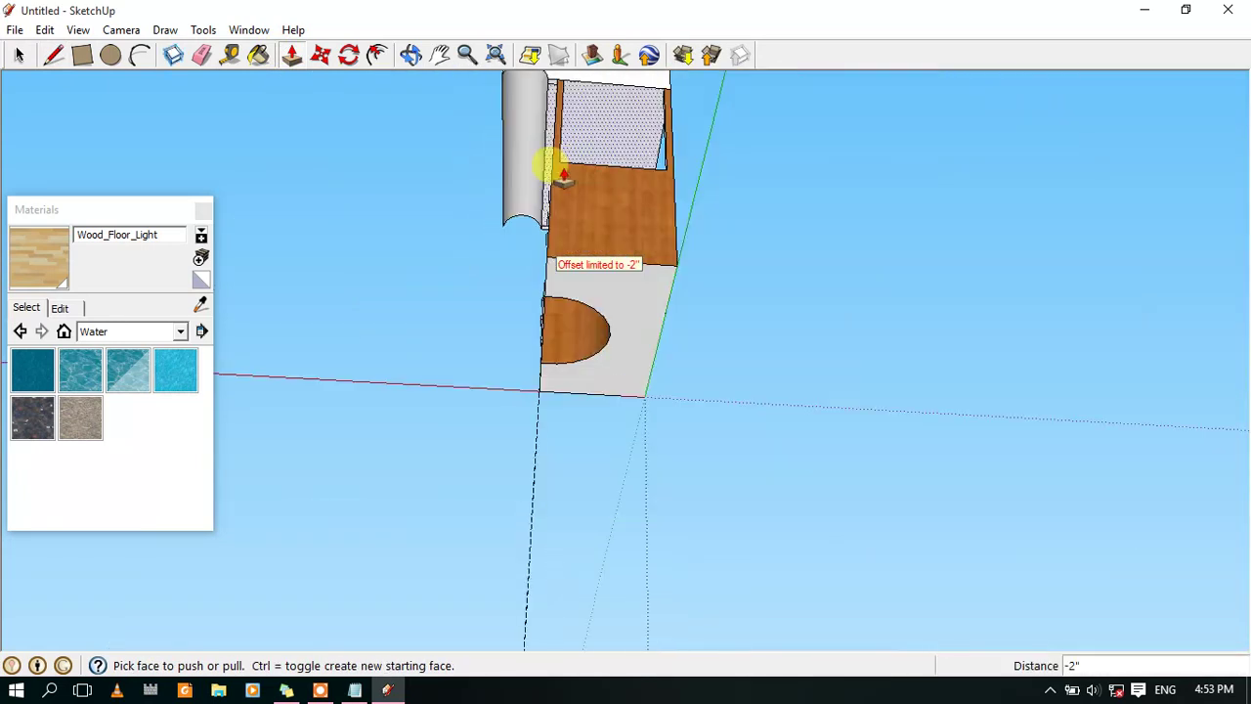
click(410, 54)
mouse_move(615, 163)
mouse_down()
mouse_move(718, 489)
mouse_move(606, 466)
mouse_move(621, 485)
mouse_move(609, 460)
mouse_move(823, 462)
mouse_move(753, 456)
mouse_move(1142, 505)
mouse_move(946, 448)
mouse_up()
Extend the roof box face outward by 4 7/8 inches
mouse_move(514, 332)
mouse_down()
mouse_move(742, 427)
mouse_move(522, 329)
mouse_move(773, 243)
mouse_up()
mouse_move(284, 307)
mouse_down()
mouse_move(576, 346)
mouse_move(467, 367)
mouse_move(762, 352)
mouse_move(273, 349)
mouse_move(668, 293)
mouse_move(215, 377)
mouse_move(329, 399)
mouse_move(242, 383)
mouse_move(517, 338)
mouse_move(587, 357)
mouse_up()
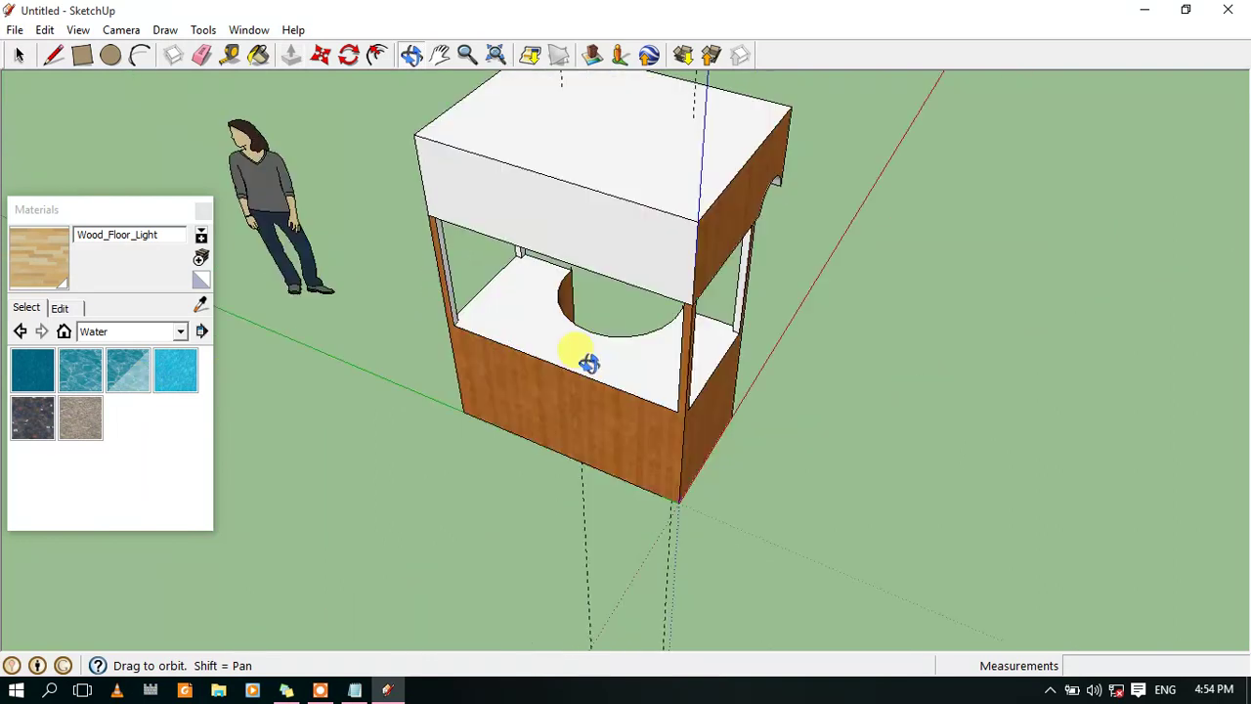
scroll(533, 167, up, 3)
scroll(542, 194, down, 3)
mouse_move(632, 210)
mouse_down()
mouse_move(620, 167)
mouse_move(578, 131)
mouse_up()
scroll(561, 166, up, 2)
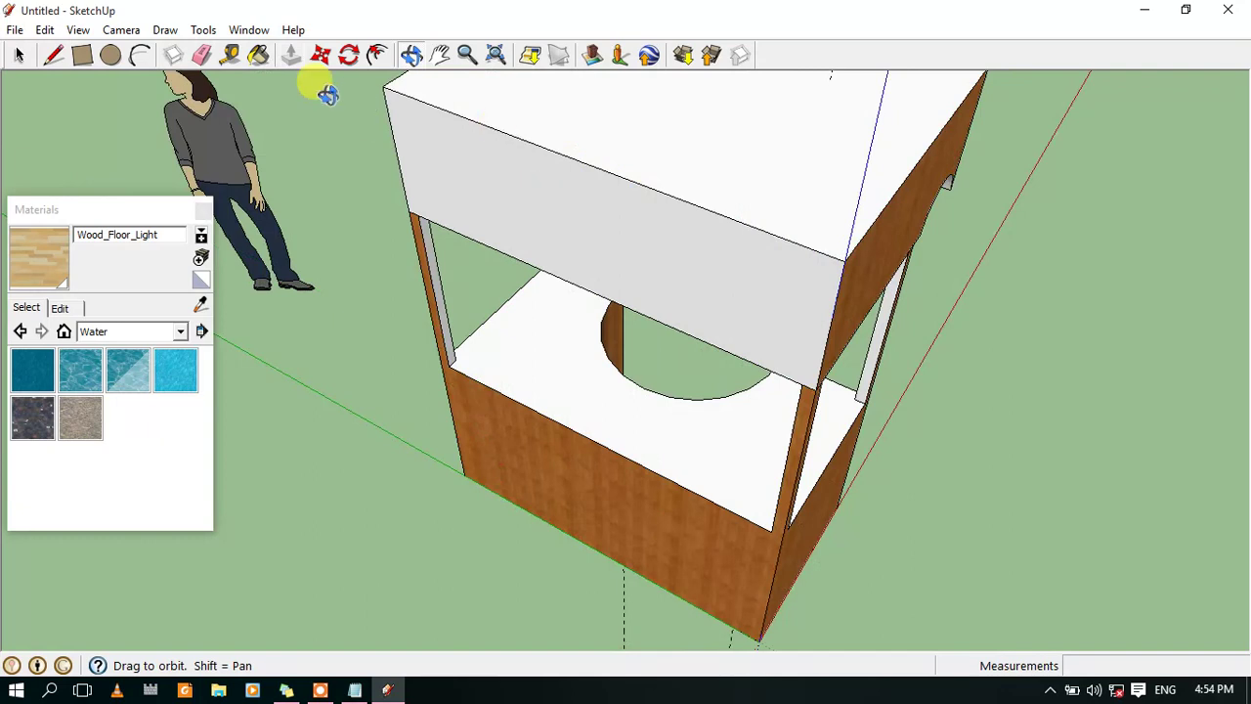
click(289, 59)
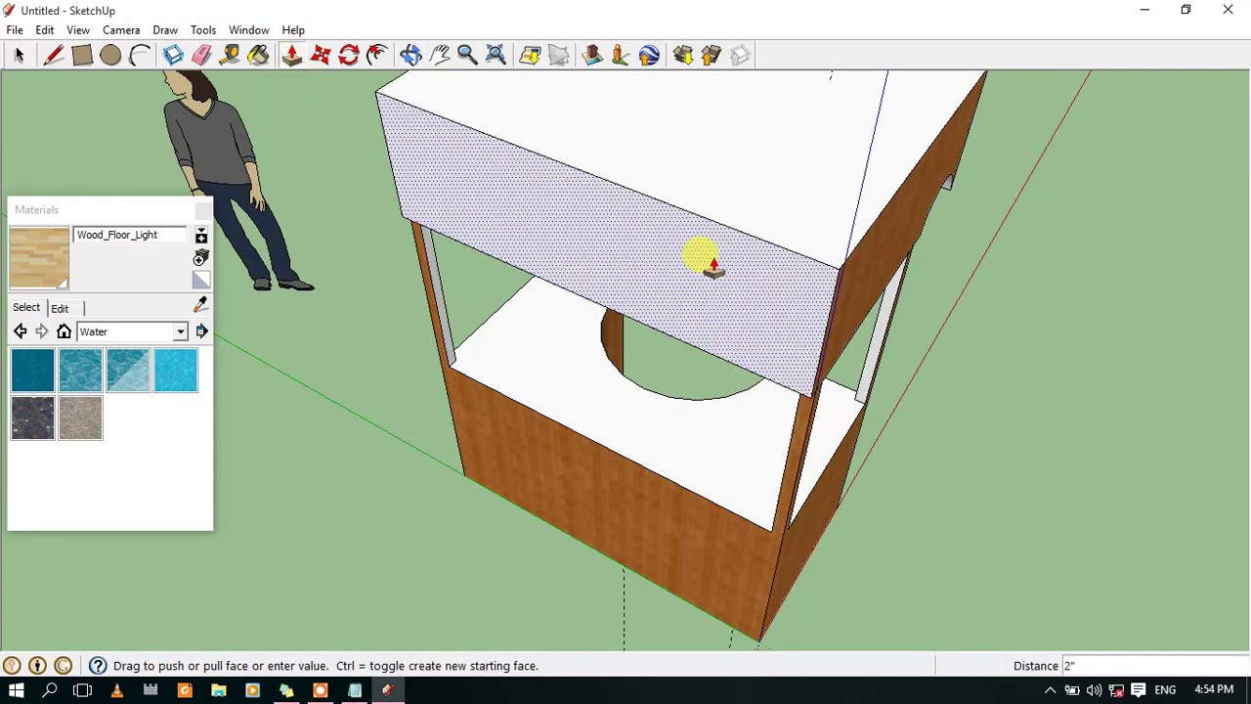
click(694, 278)
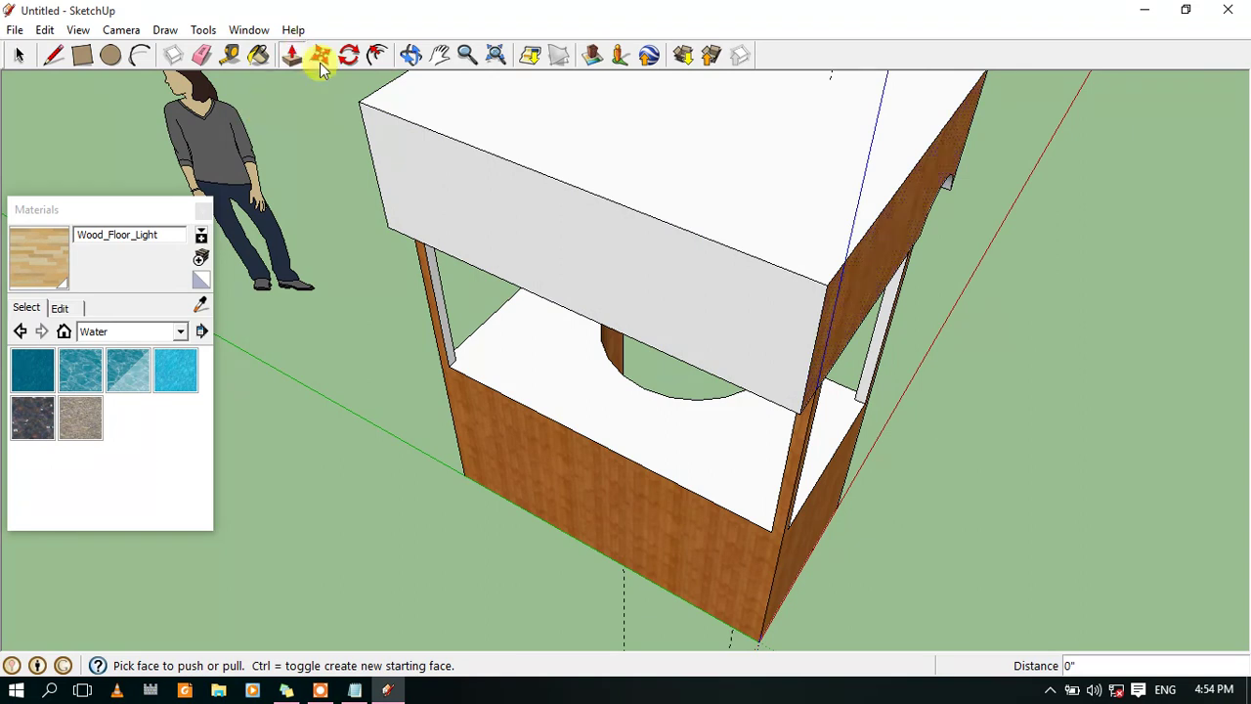
Paint the roof top with Roofing_Tile_Spanish from the Roofing materials
click(411, 55)
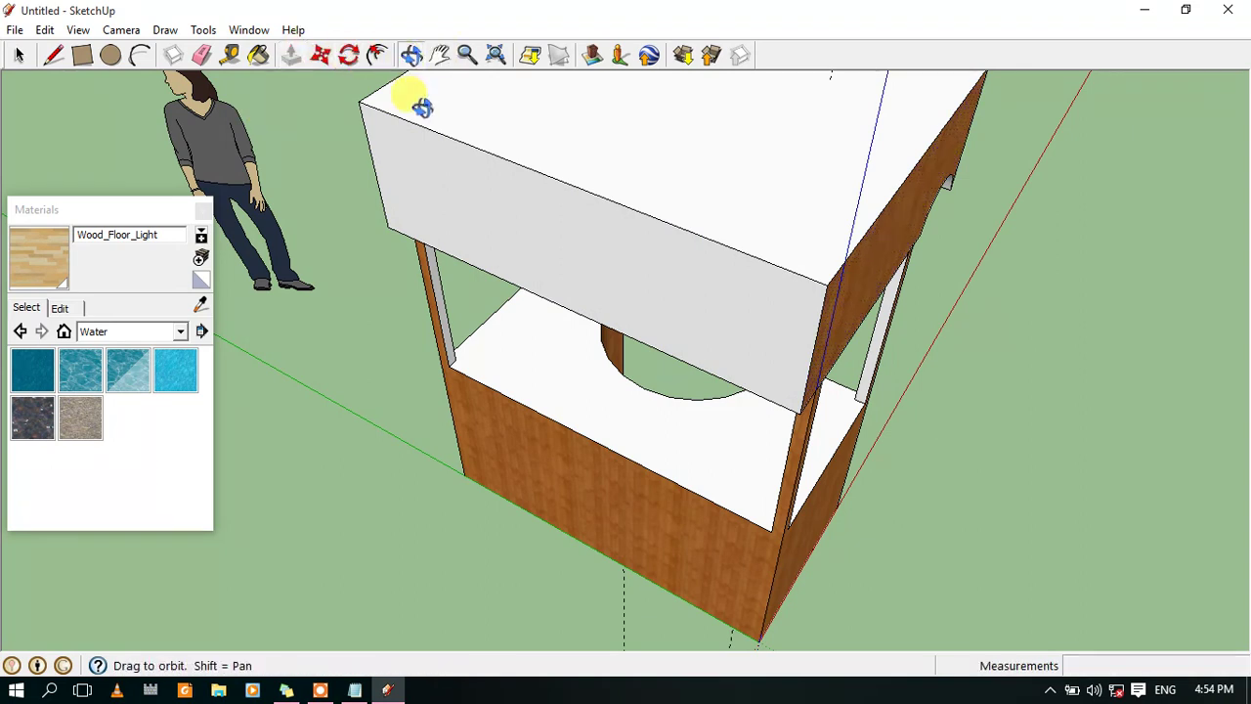
mouse_move(759, 349)
mouse_down()
mouse_move(863, 391)
mouse_move(592, 306)
mouse_move(682, 151)
mouse_move(882, 142)
mouse_move(732, 182)
mouse_move(511, 196)
mouse_move(857, 271)
mouse_move(410, 182)
mouse_move(321, 346)
mouse_move(424, 463)
mouse_move(371, 447)
mouse_move(608, 394)
mouse_move(475, 302)
mouse_move(703, 265)
mouse_move(592, 391)
mouse_move(618, 459)
mouse_move(499, 382)
mouse_up()
mouse_move(644, 370)
mouse_down()
mouse_move(372, 413)
mouse_move(522, 433)
mouse_move(141, 337)
mouse_up()
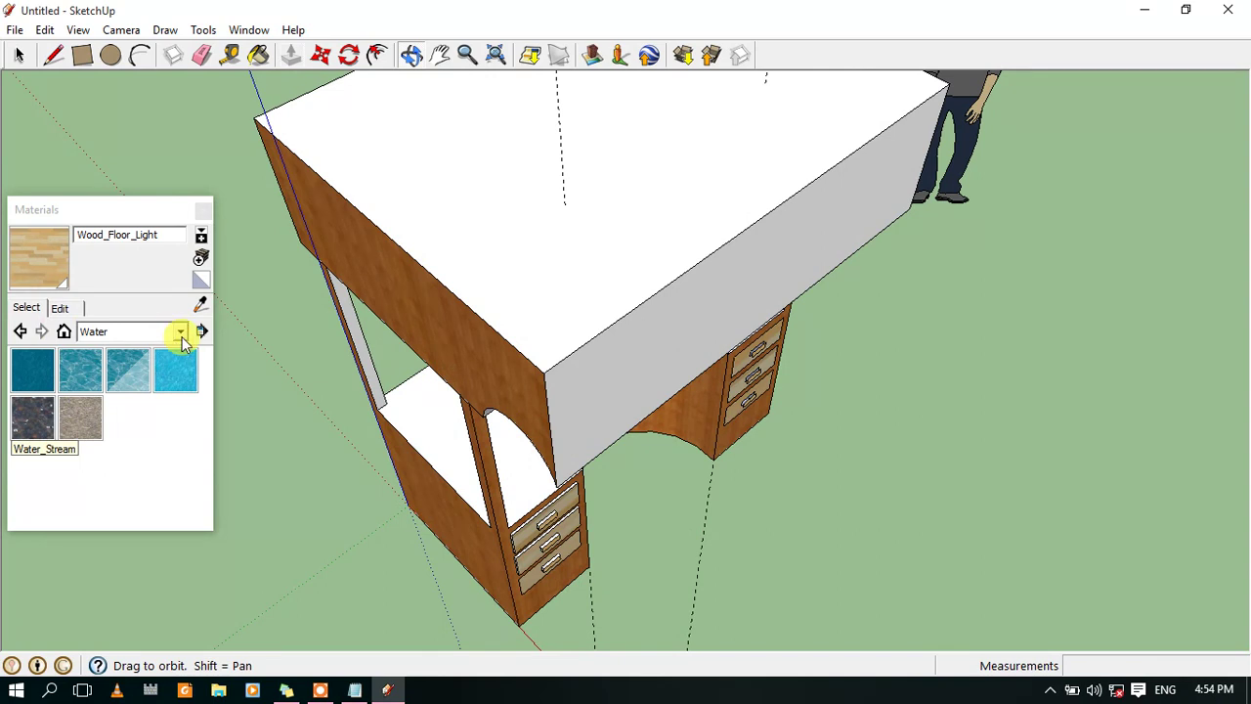
click(181, 333)
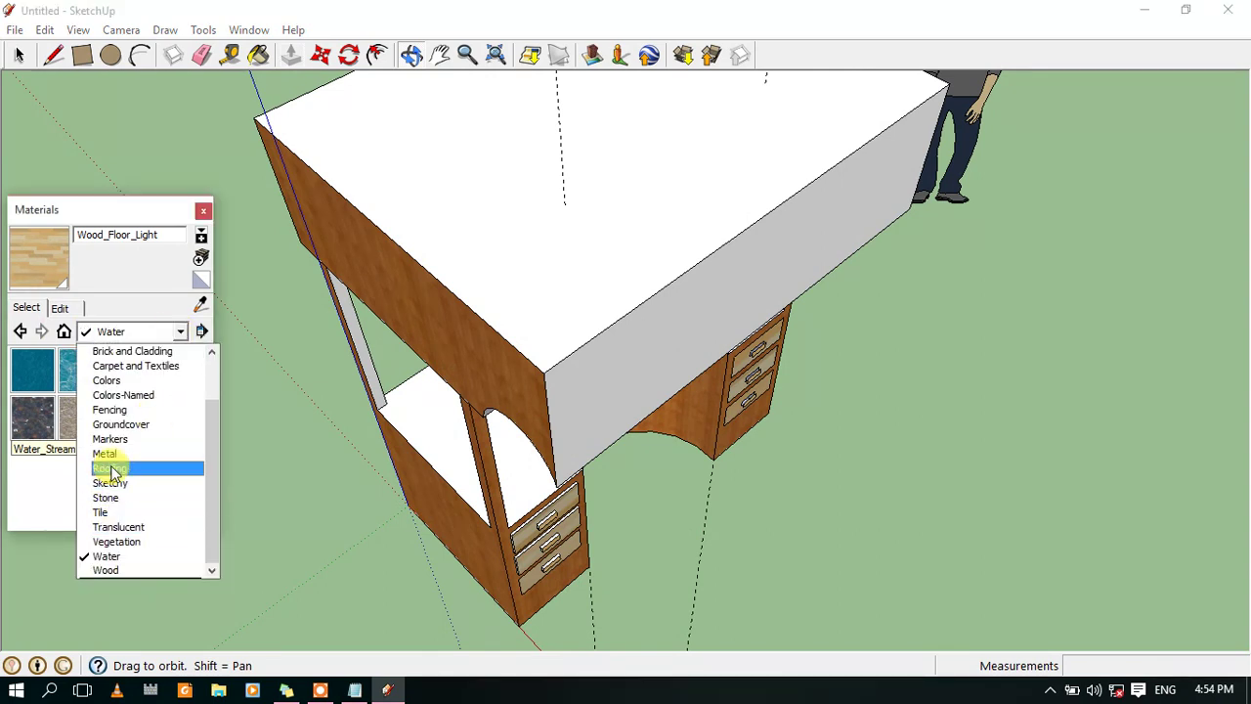
click(111, 470)
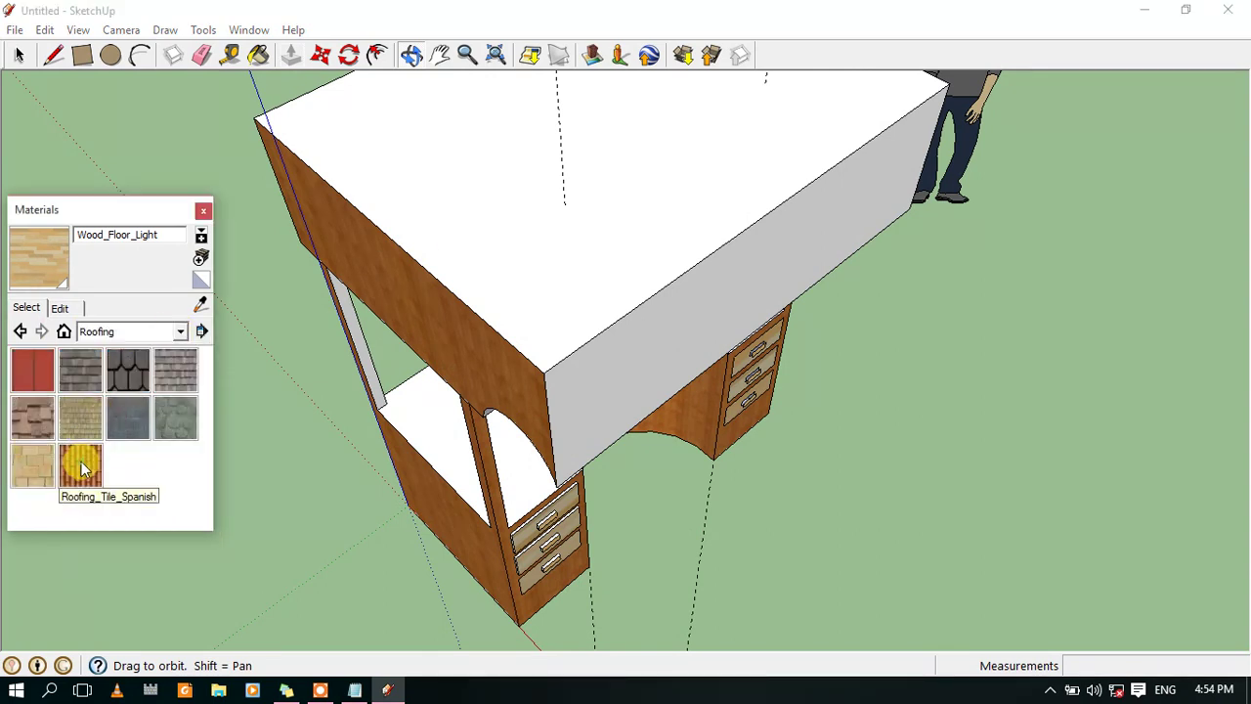
click(83, 469)
click(561, 205)
Replace the roof top's Spanish tiles with Roofing_Shingles_Wood
middle_drag(521, 190, 555, 195)
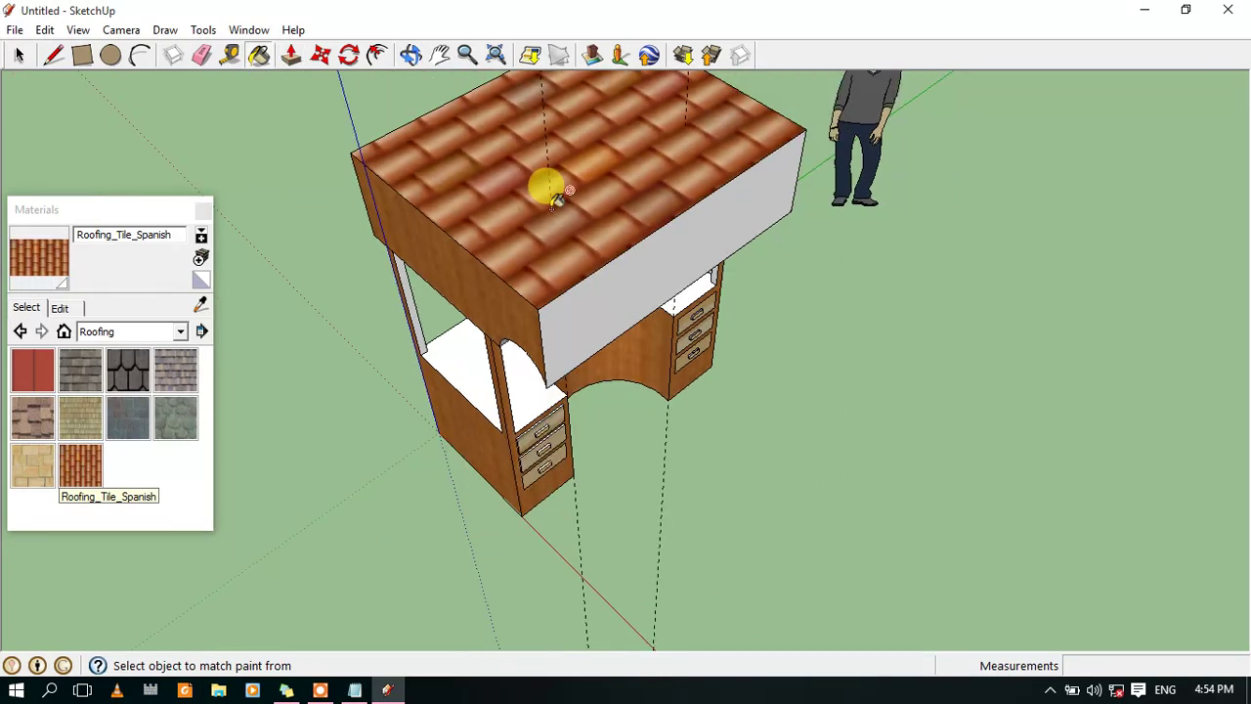
scroll(555, 196, down, 5)
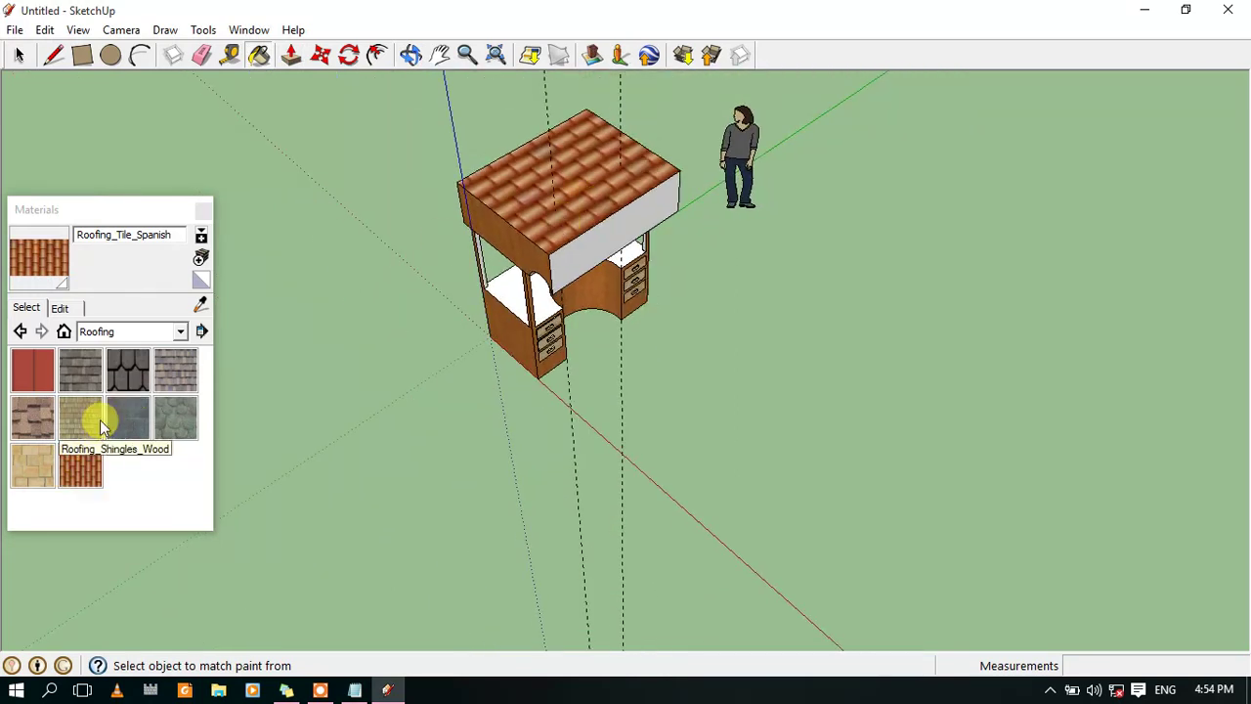
click(33, 471)
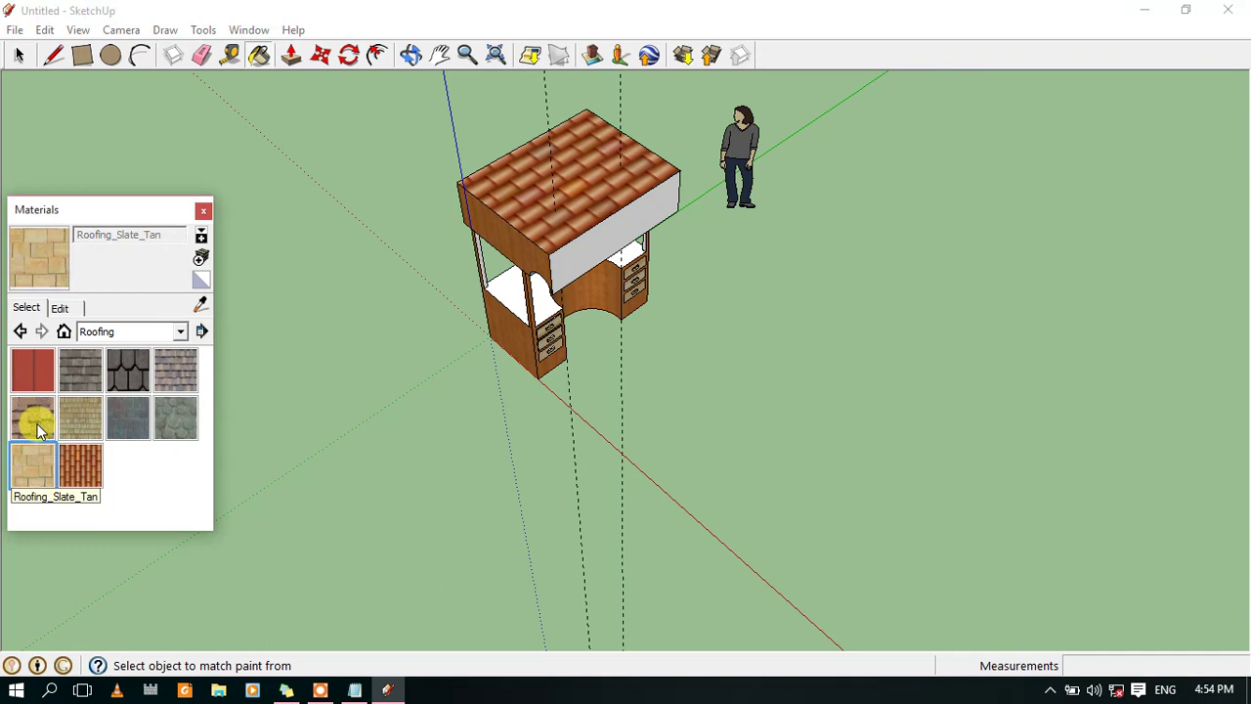
click(35, 418)
click(176, 371)
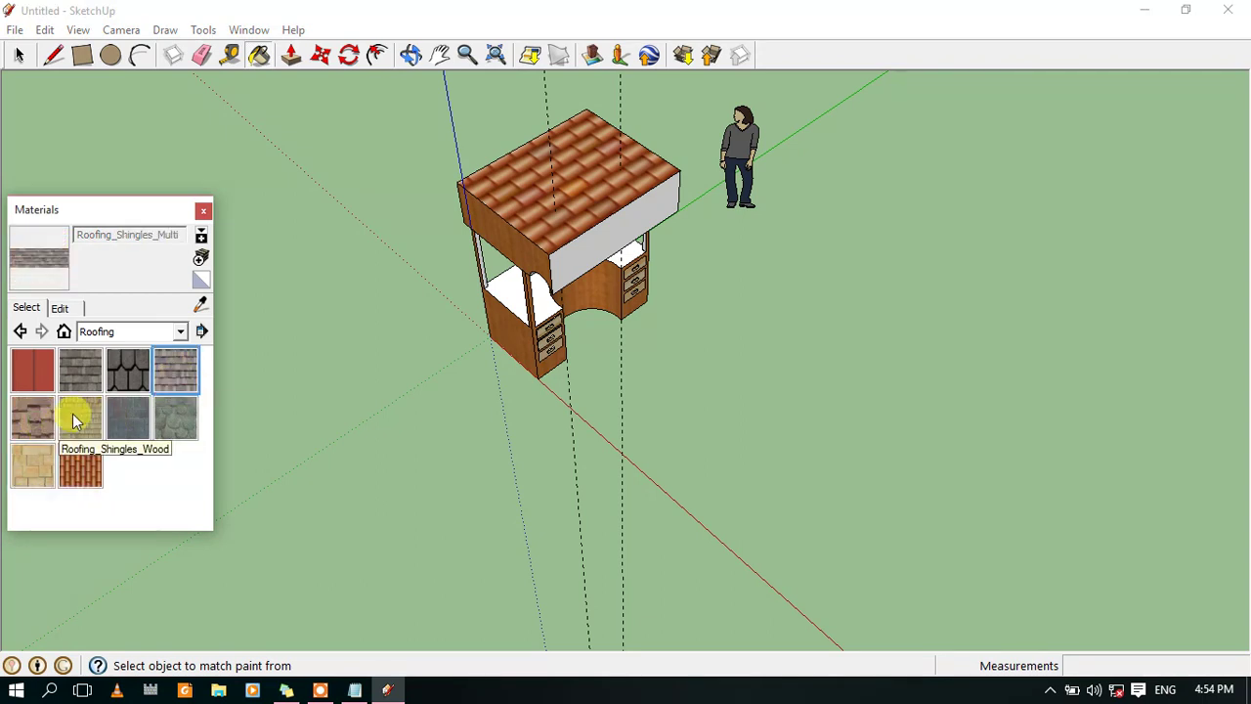
click(78, 416)
click(520, 183)
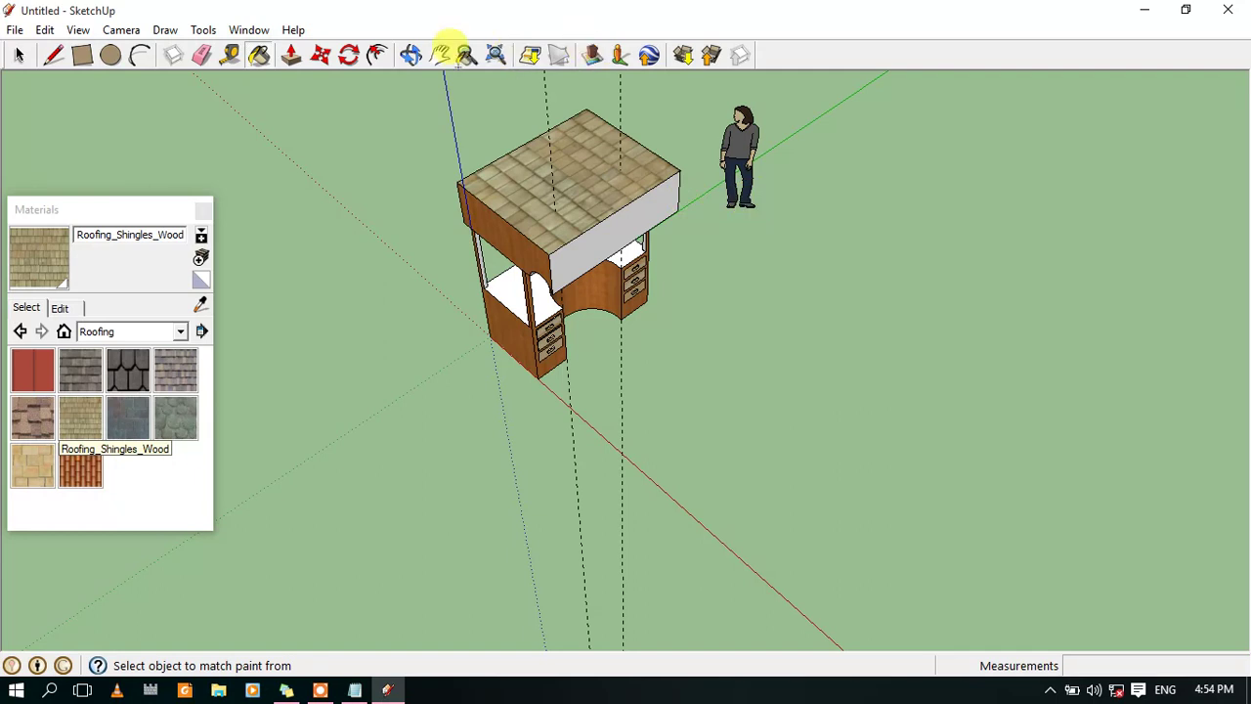
click(410, 55)
mouse_move(733, 220)
mouse_down()
mouse_move(223, 141)
mouse_move(818, 209)
mouse_move(606, 271)
mouse_move(427, 201)
mouse_move(861, 290)
mouse_move(753, 349)
mouse_move(605, 259)
mouse_move(614, 245)
mouse_up()
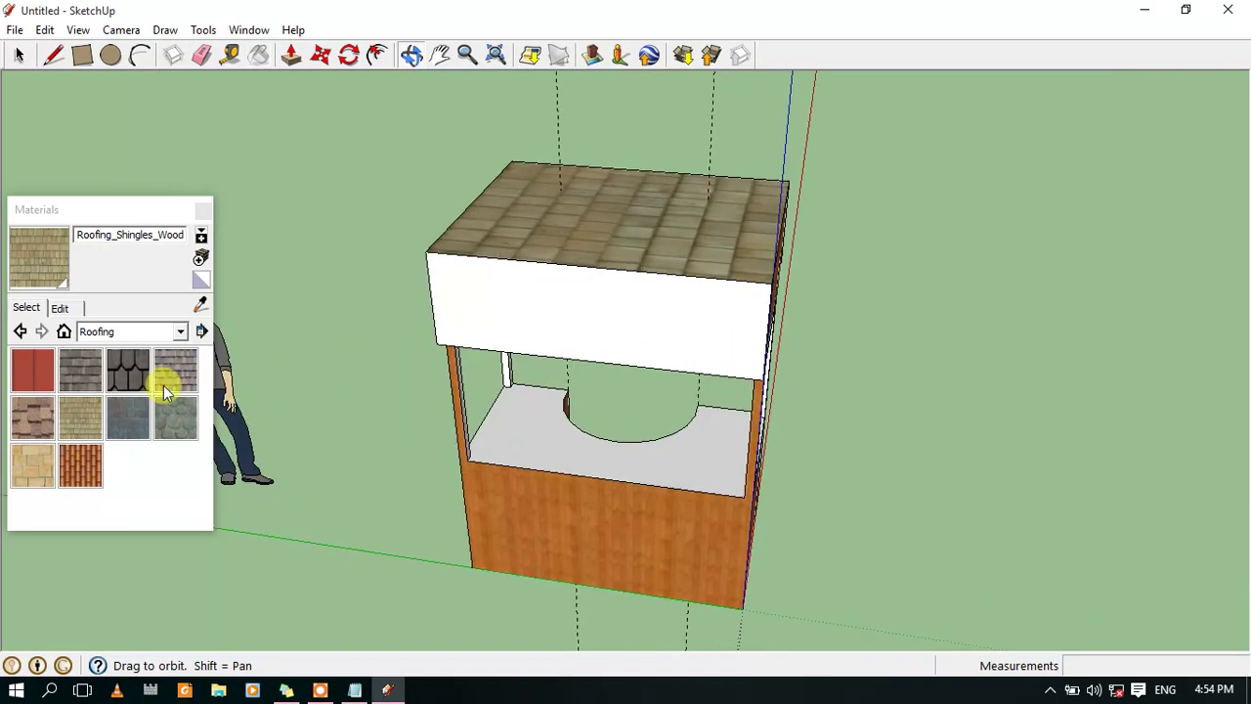
Pick Wood_OSB from the Wood materials and paint the roof box's front face
click(181, 332)
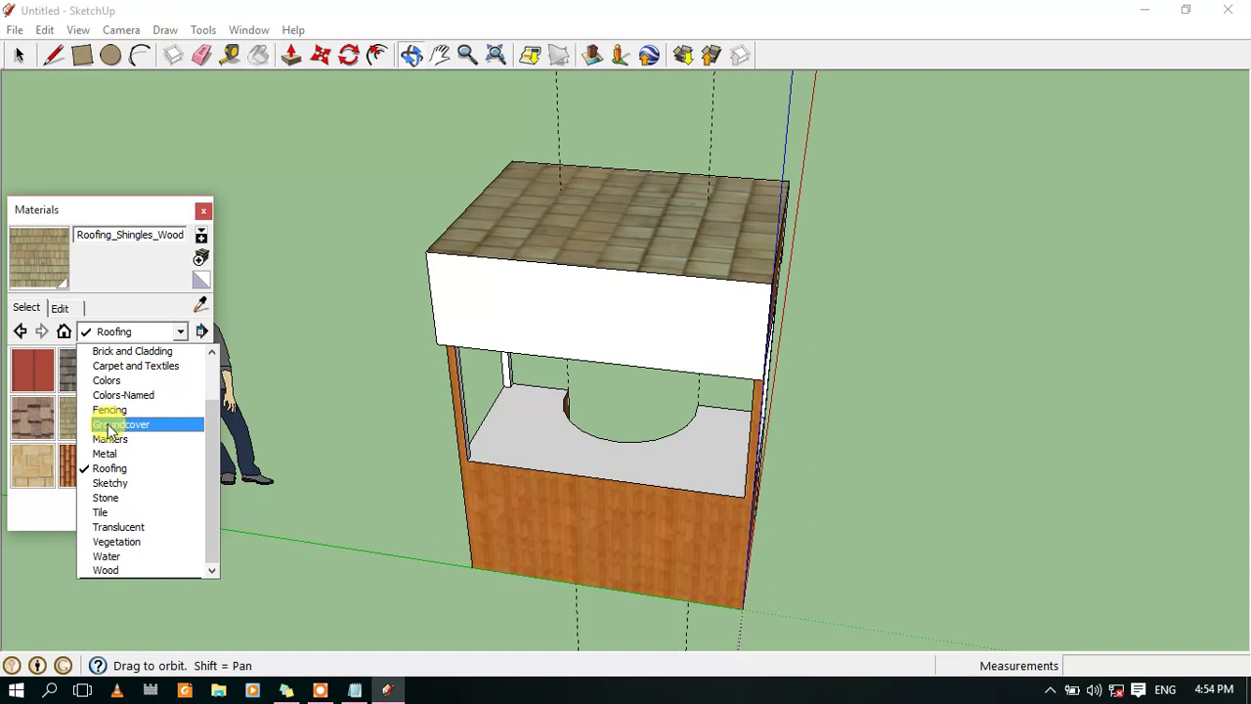
click(101, 499)
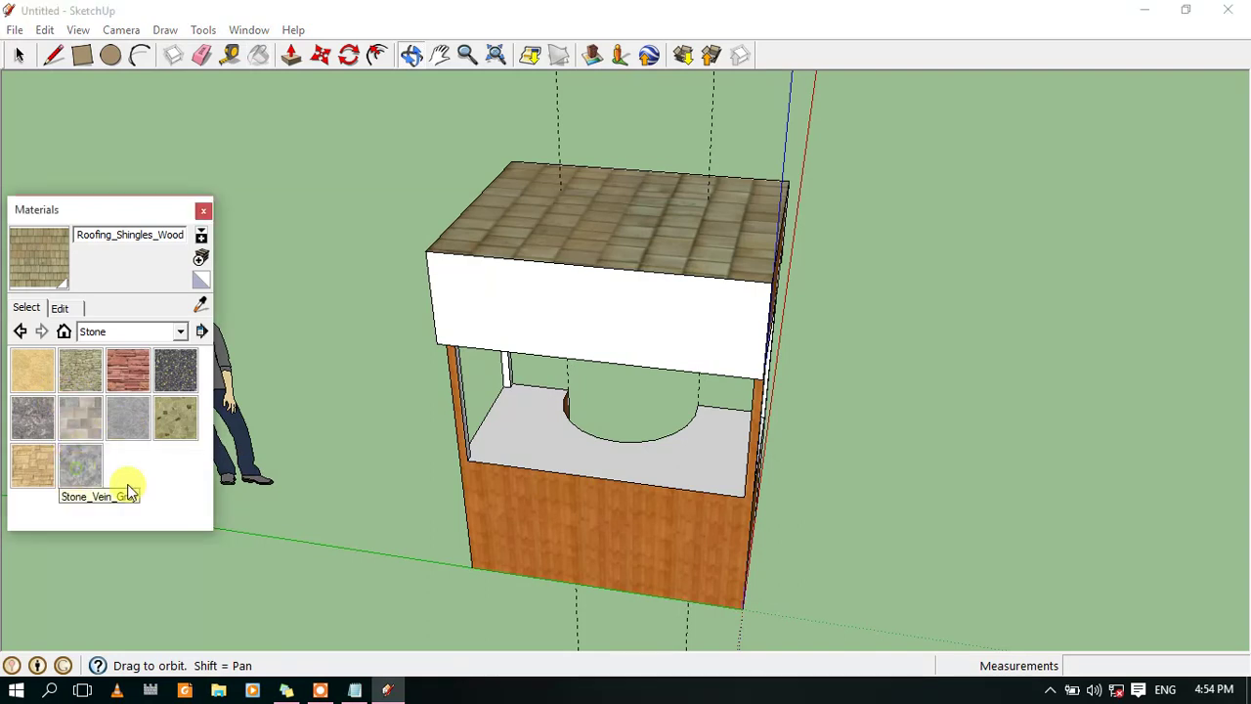
click(80, 466)
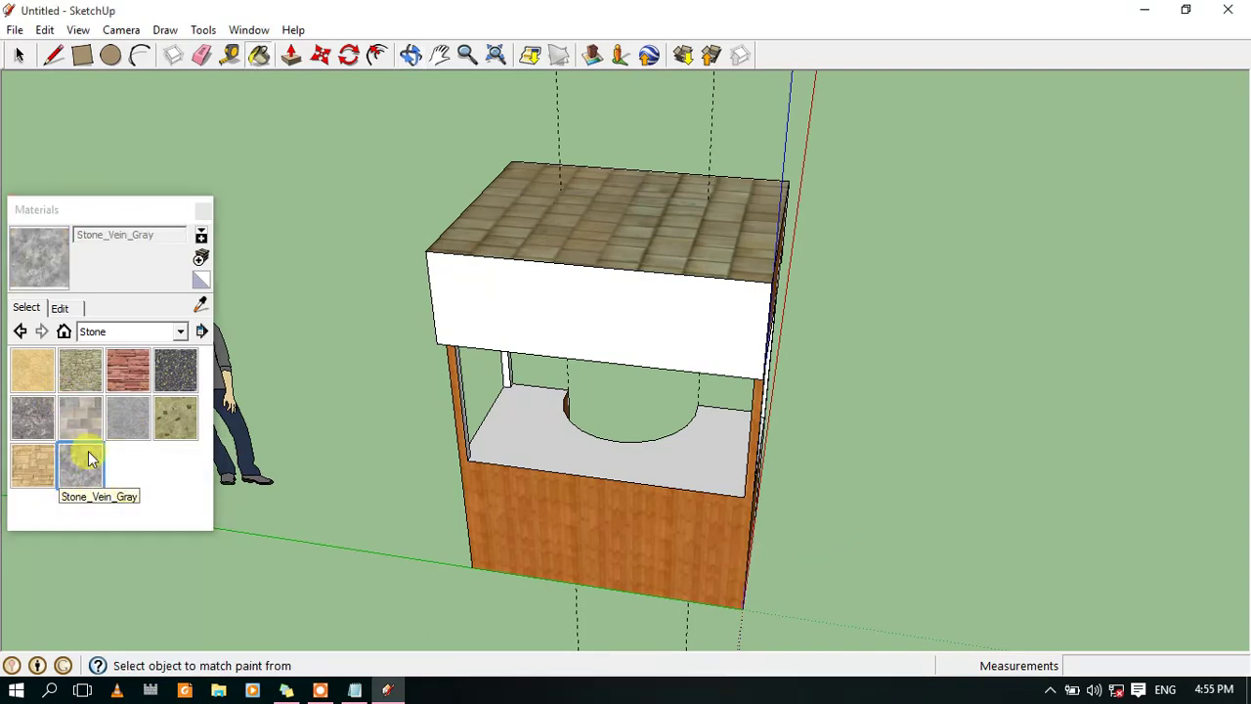
click(180, 331)
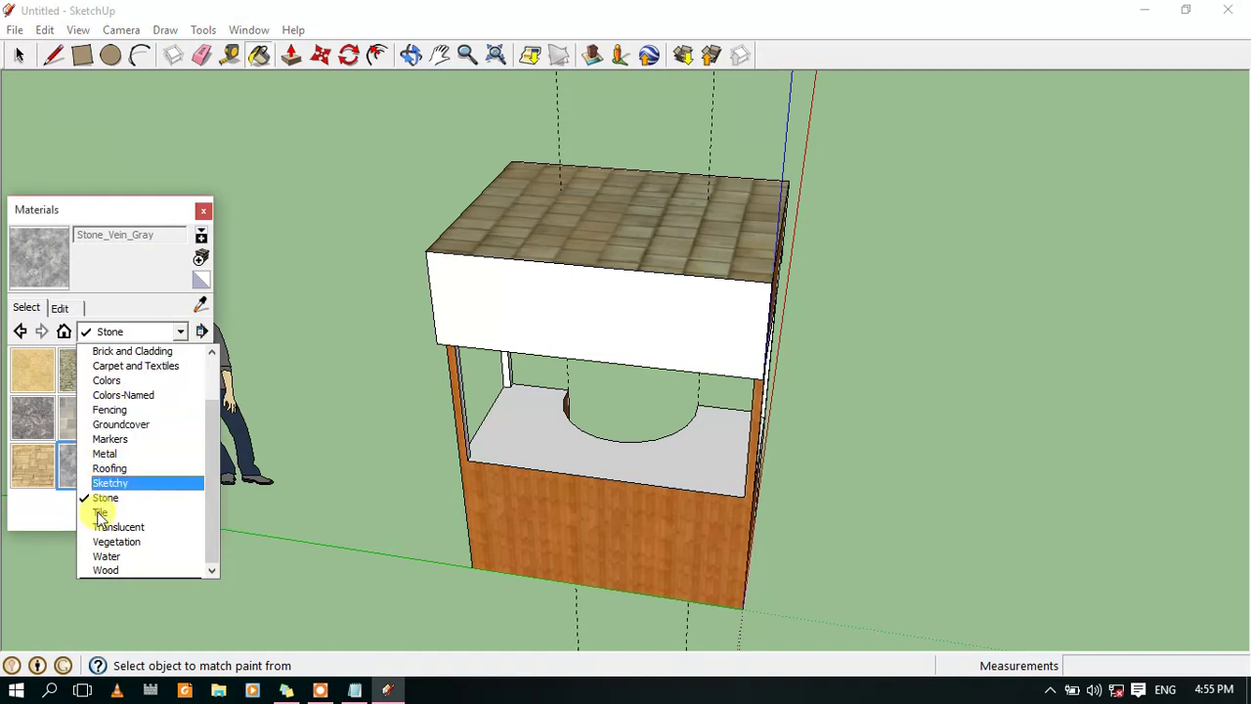
click(105, 569)
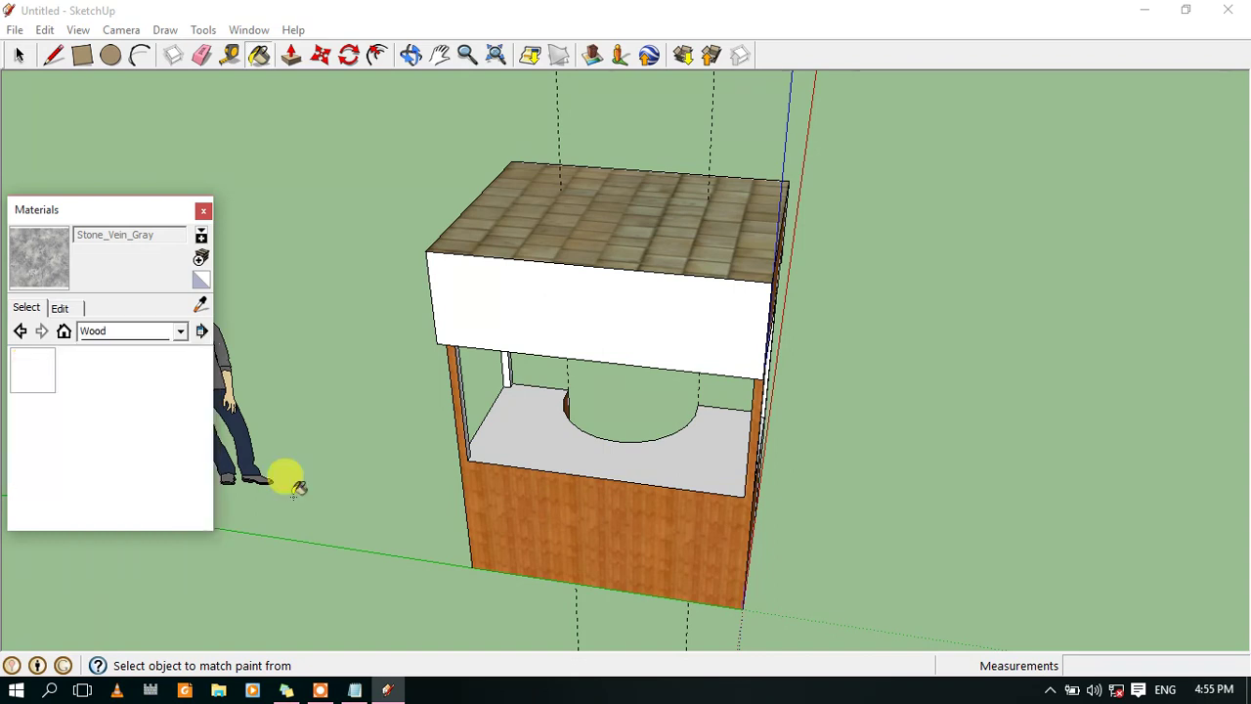
click(84, 379)
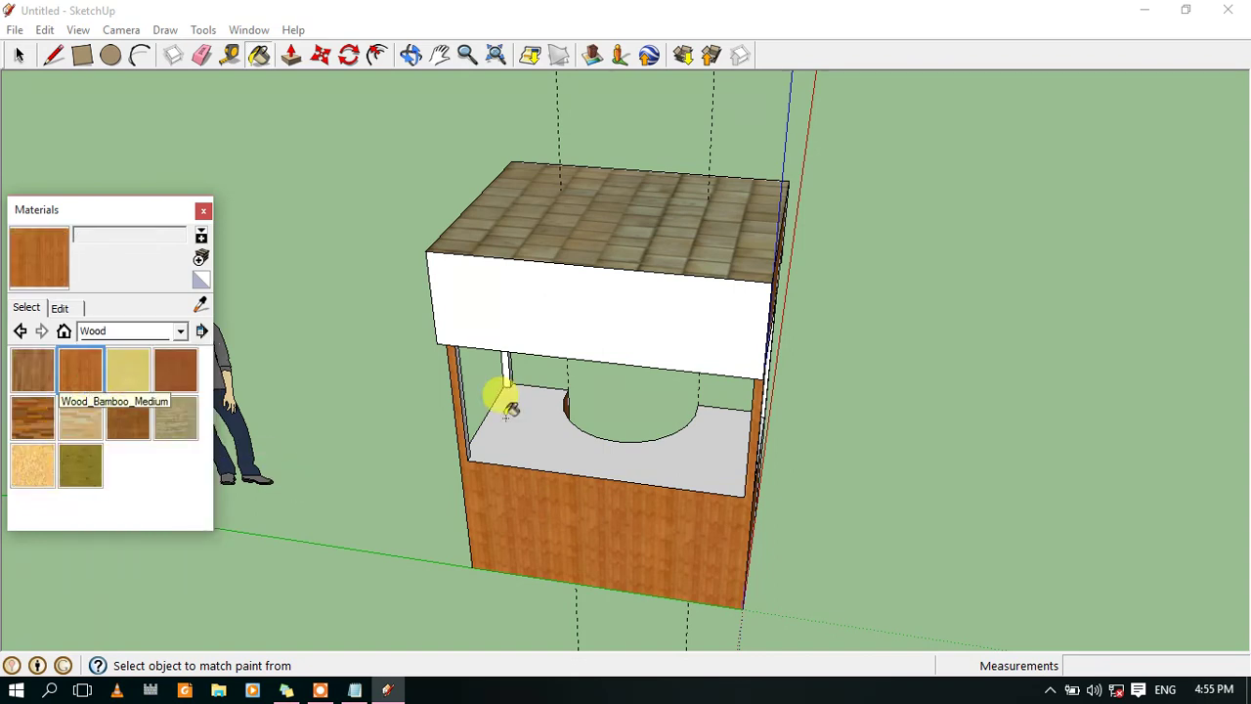
click(48, 474)
click(684, 298)
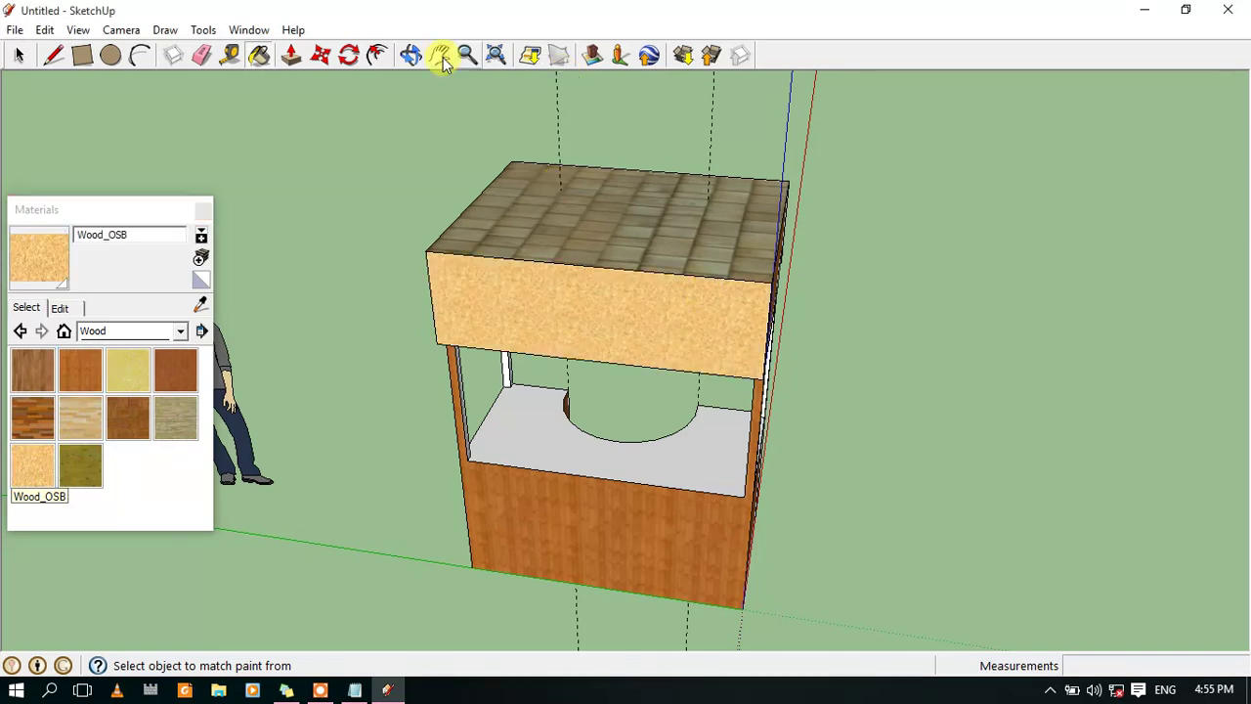
Paint the roof box's side faces and the counter top with Wood_OSB
click(410, 55)
drag(913, 362, 495, 340)
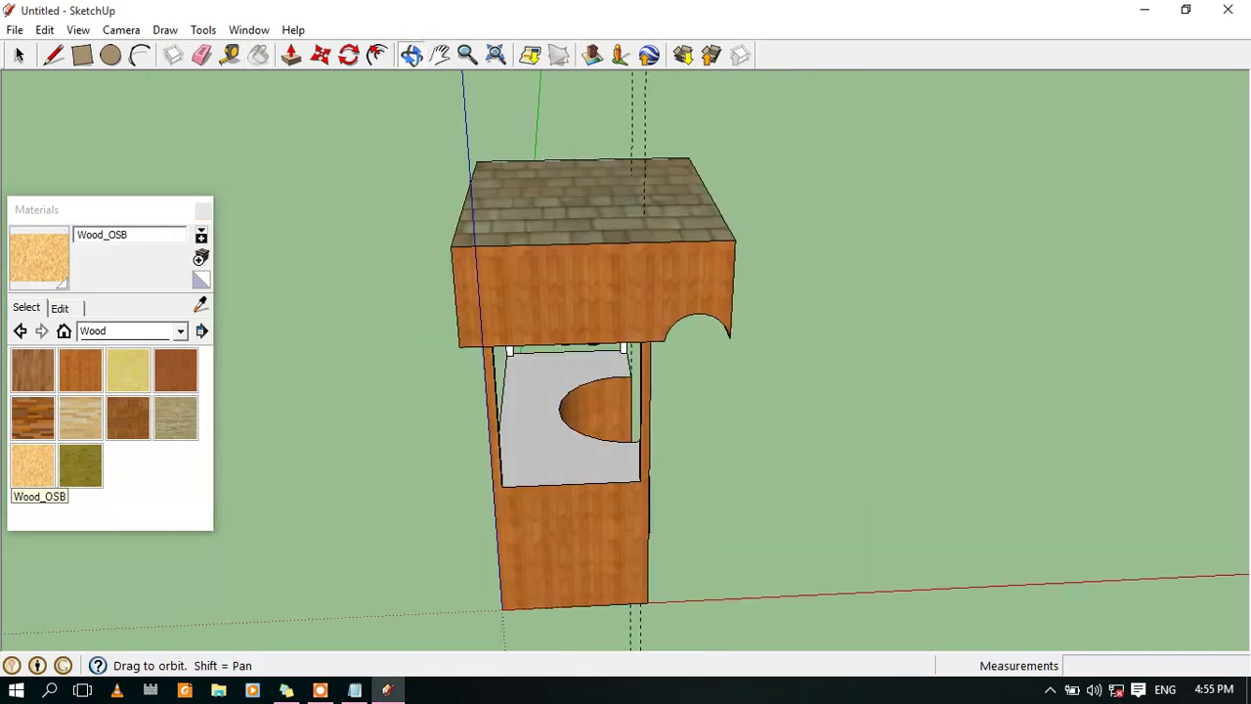
click(44, 454)
click(606, 283)
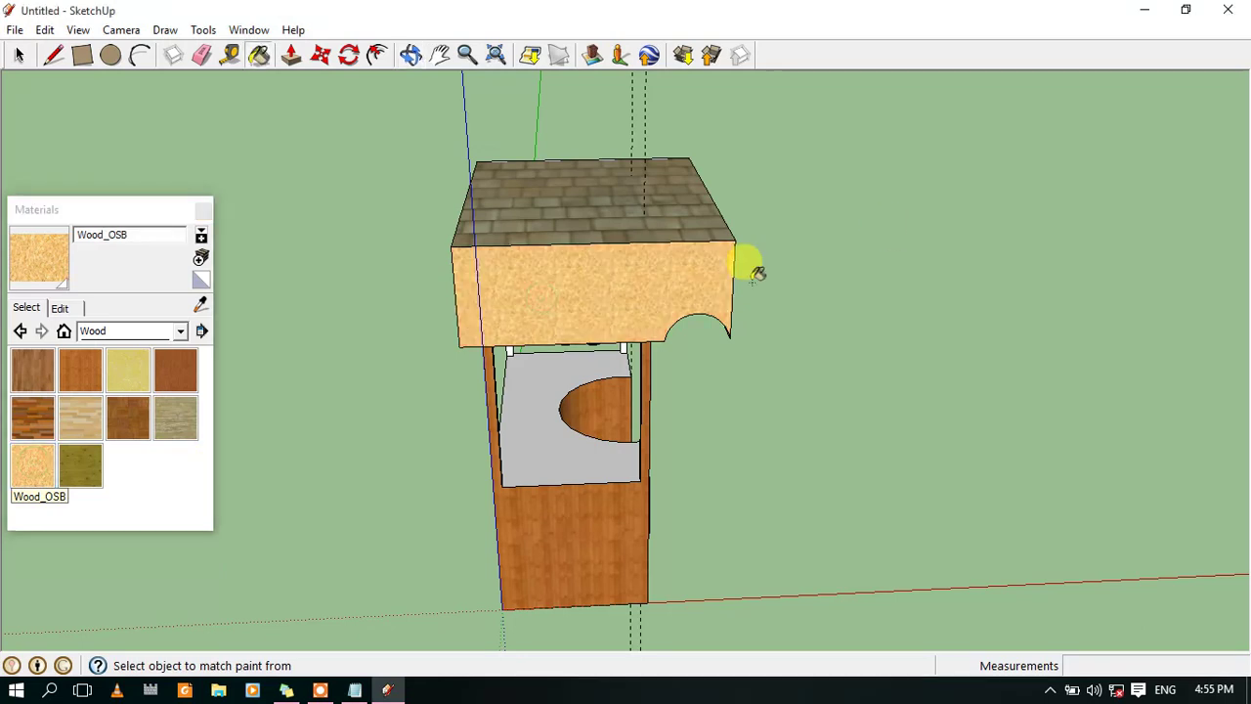
click(410, 55)
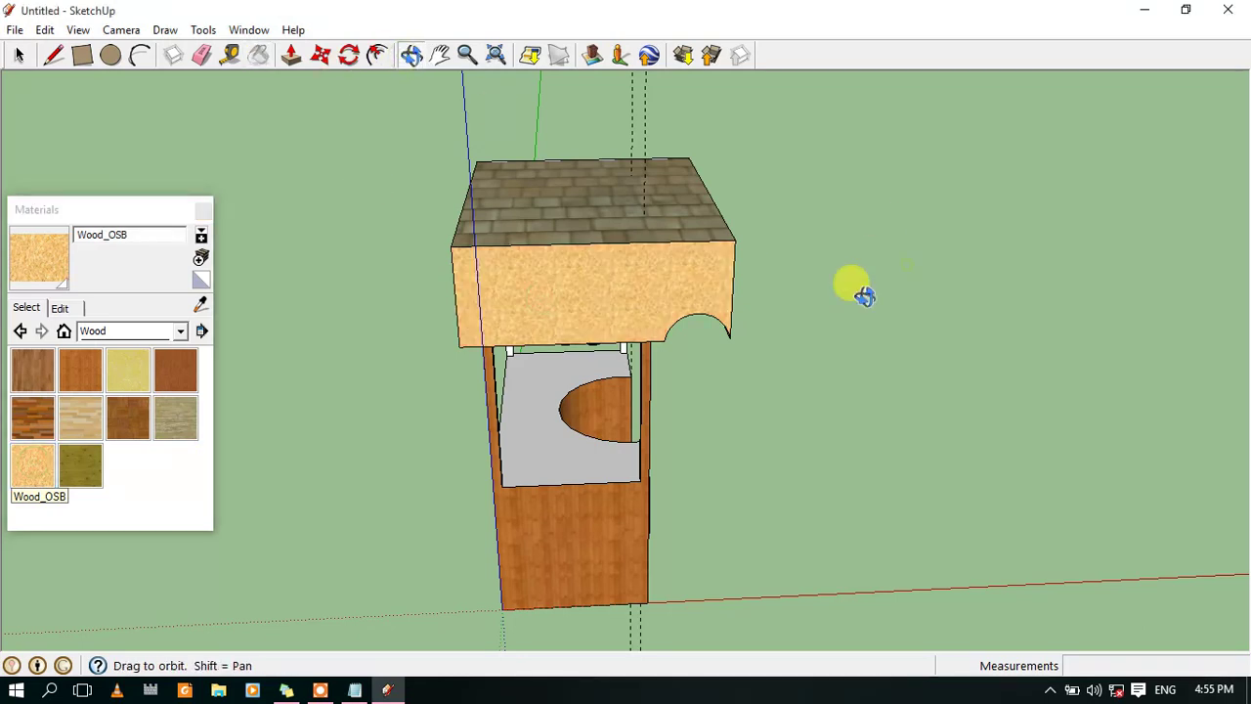
drag(860, 284, 607, 264)
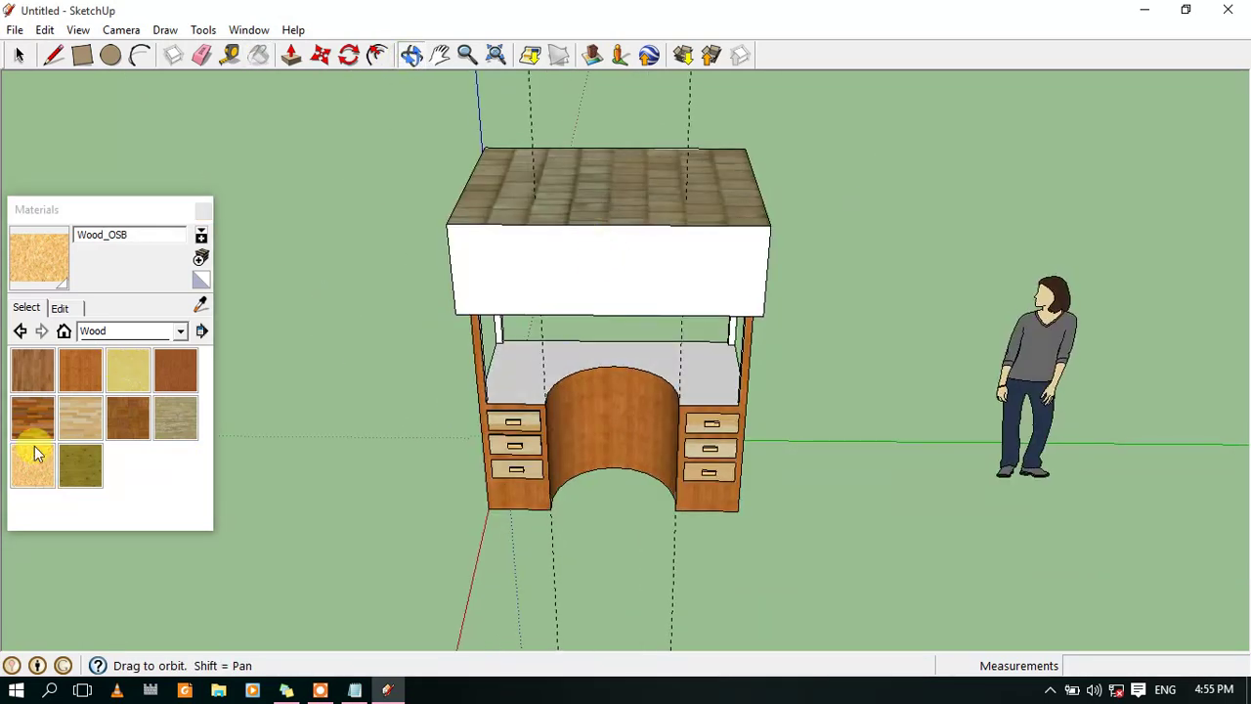
click(32, 462)
click(700, 266)
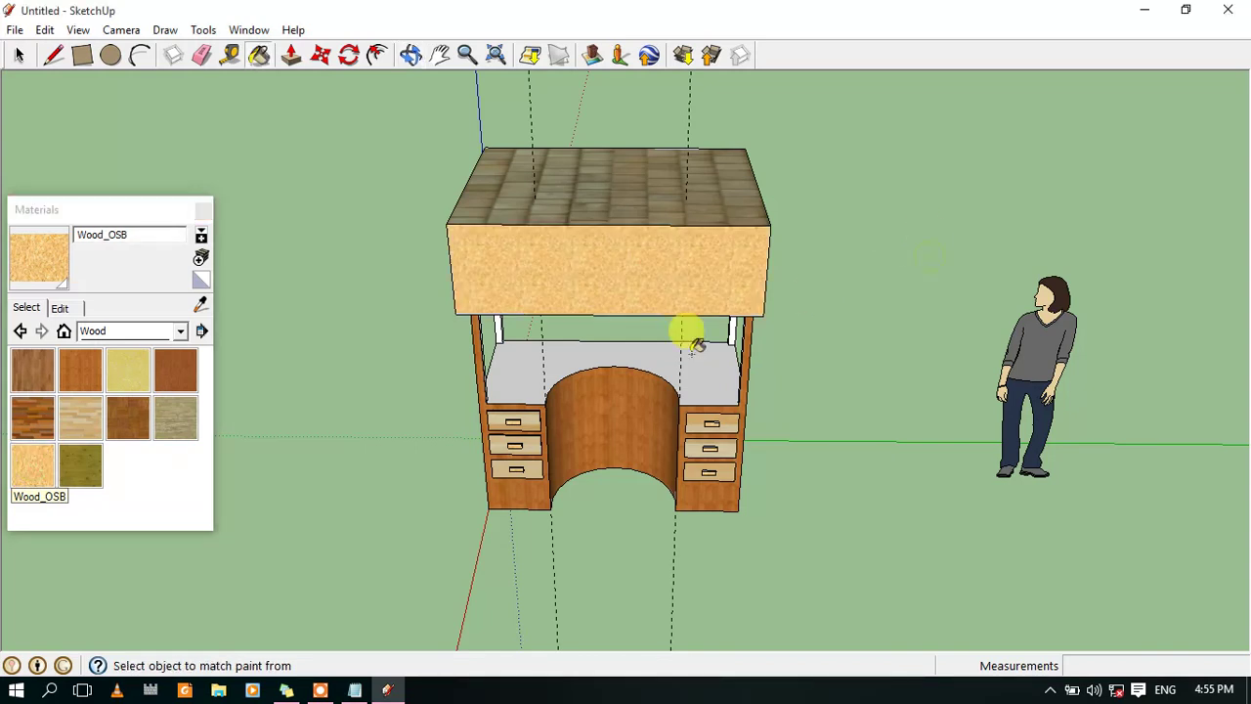
click(691, 349)
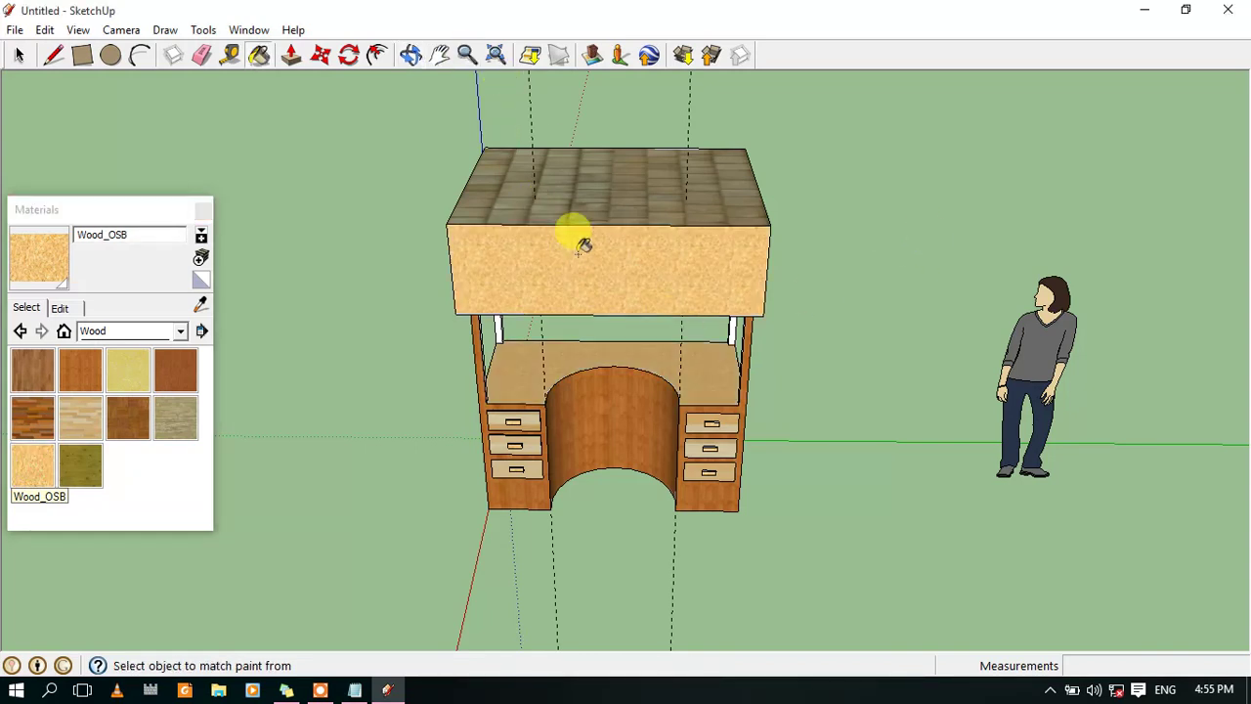
Cover the roof box's last remaining side with Wood_OSB
click(411, 55)
mouse_move(810, 260)
mouse_down()
mouse_move(570, 348)
mouse_move(544, 319)
mouse_move(580, 224)
mouse_up()
click(32, 466)
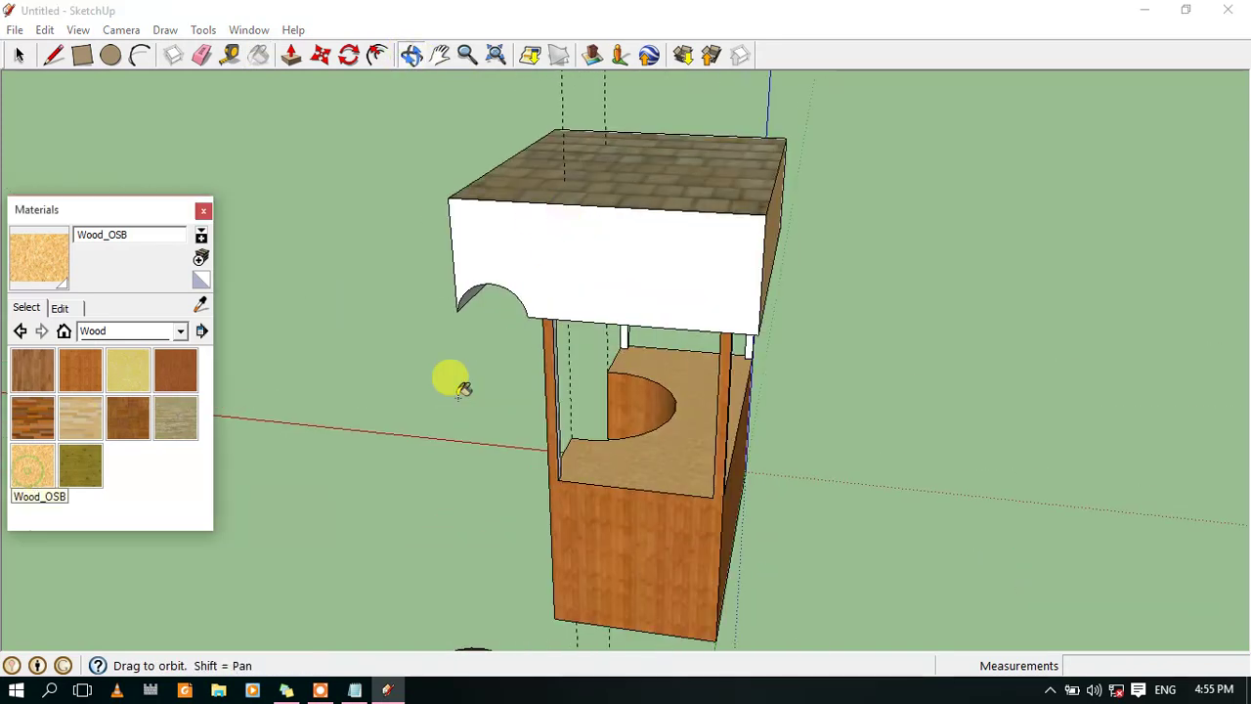
click(601, 252)
scroll(621, 283, down, 3)
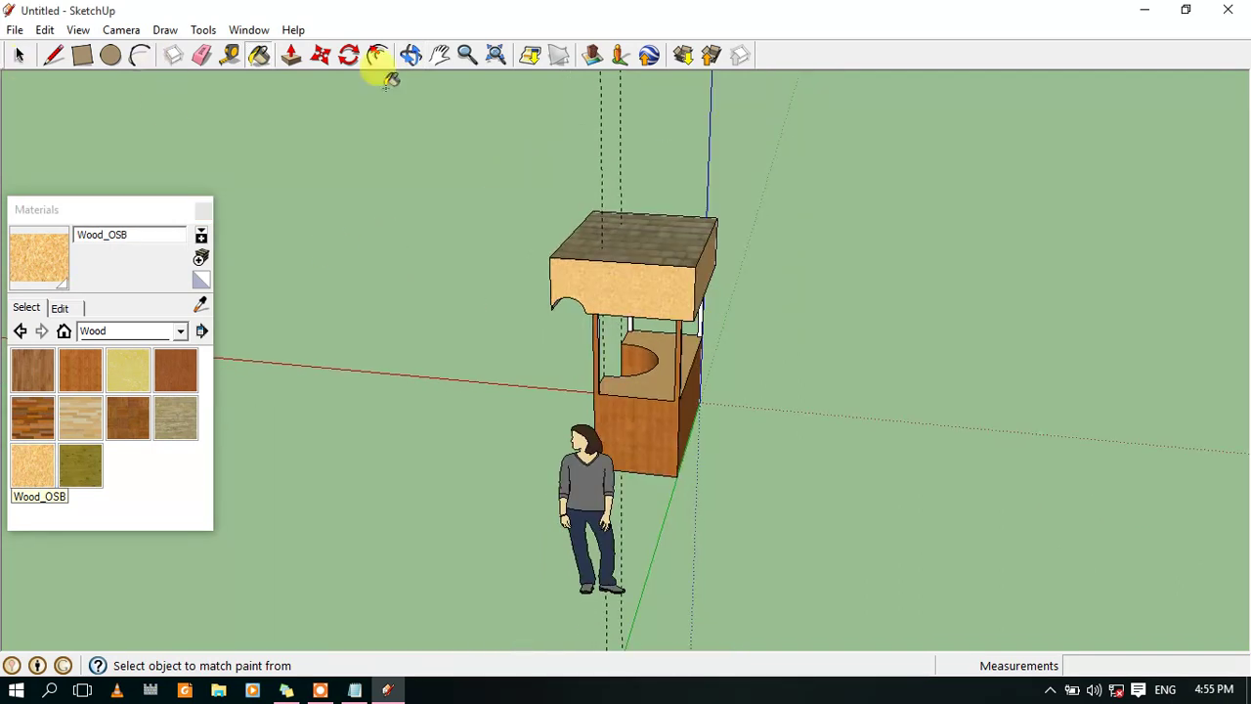
click(409, 55)
mouse_move(391, 218)
mouse_down()
mouse_move(1010, 313)
mouse_move(573, 348)
mouse_move(909, 345)
mouse_move(480, 502)
mouse_move(870, 397)
mouse_move(530, 483)
mouse_move(257, 445)
mouse_move(662, 508)
mouse_move(753, 505)
mouse_move(435, 521)
mouse_move(282, 494)
mouse_move(639, 550)
mouse_move(849, 502)
mouse_move(446, 575)
mouse_move(564, 542)
mouse_move(606, 651)
mouse_move(508, 617)
mouse_move(525, 499)
mouse_move(538, 589)
mouse_move(667, 536)
mouse_move(603, 452)
mouse_move(545, 77)
mouse_move(550, 115)
mouse_up()
click(54, 56)
click(21, 57)
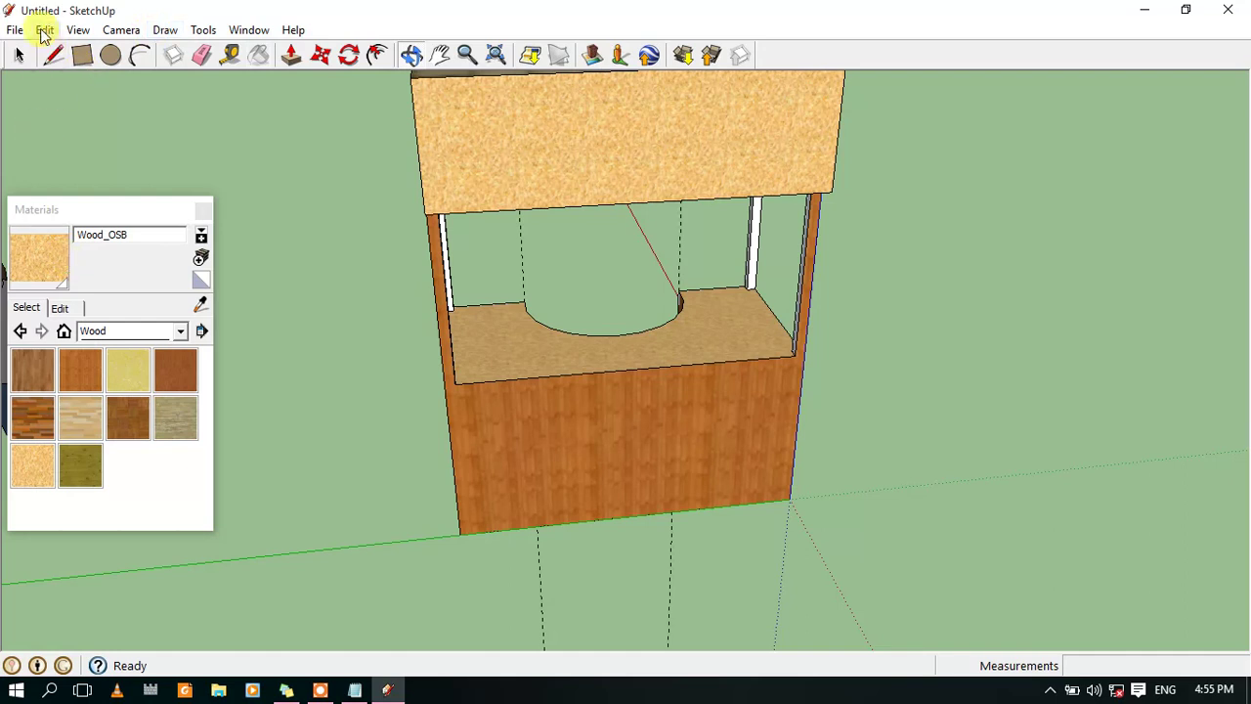
Create 3D text 'Elmer's Pizza House' in Tahoma, 10" high, extruded 1"
click(166, 30)
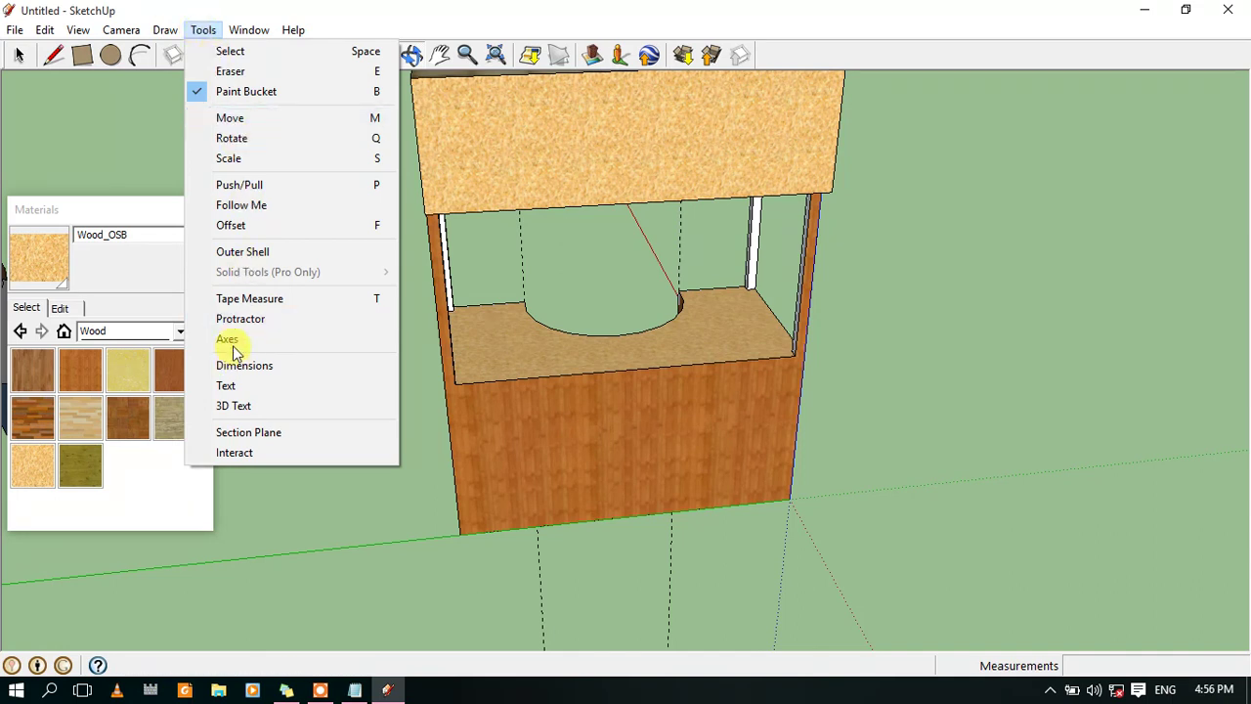
click(241, 406)
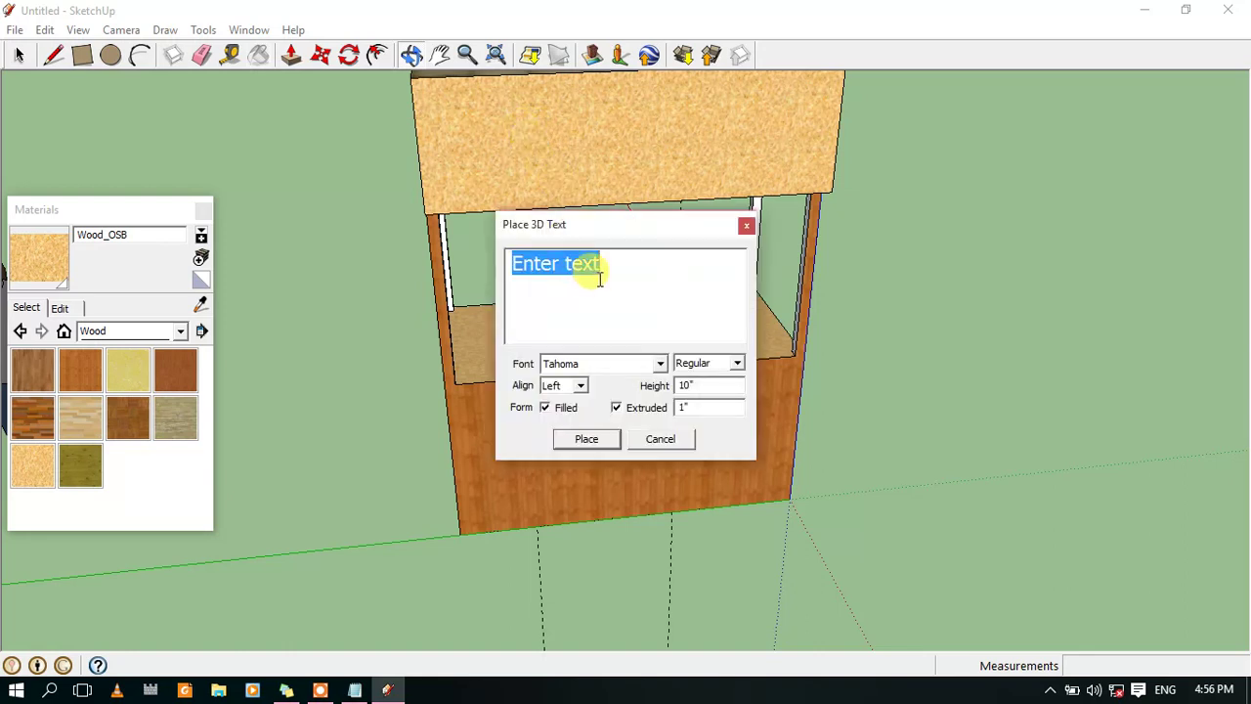
key(BackSpace)
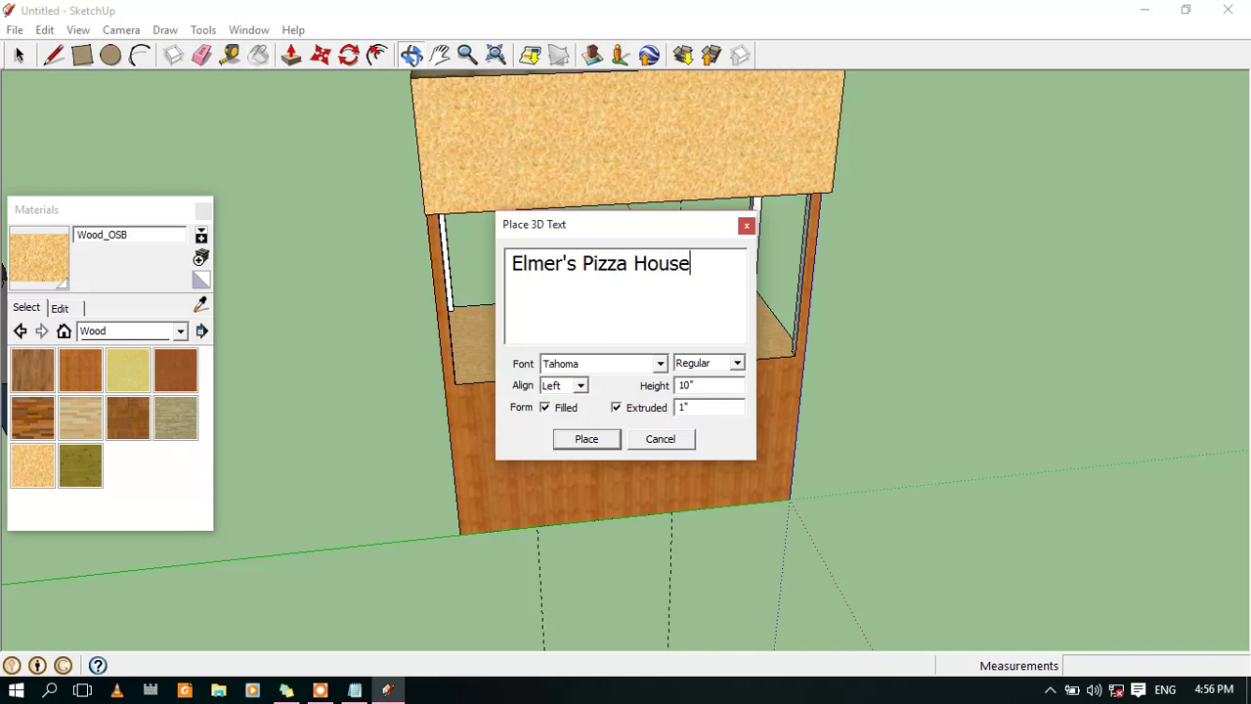
click(587, 439)
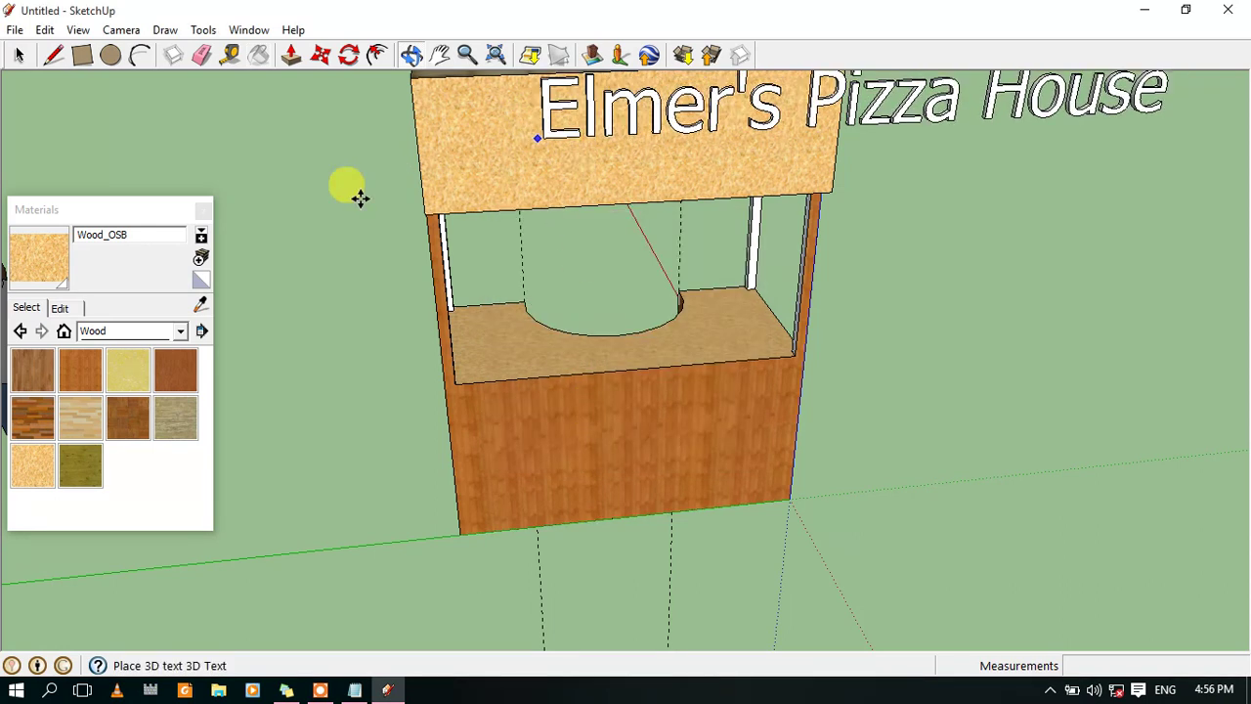
Set the 'Elmer's Pizza House' text on the header board and slide it left over the header
click(459, 171)
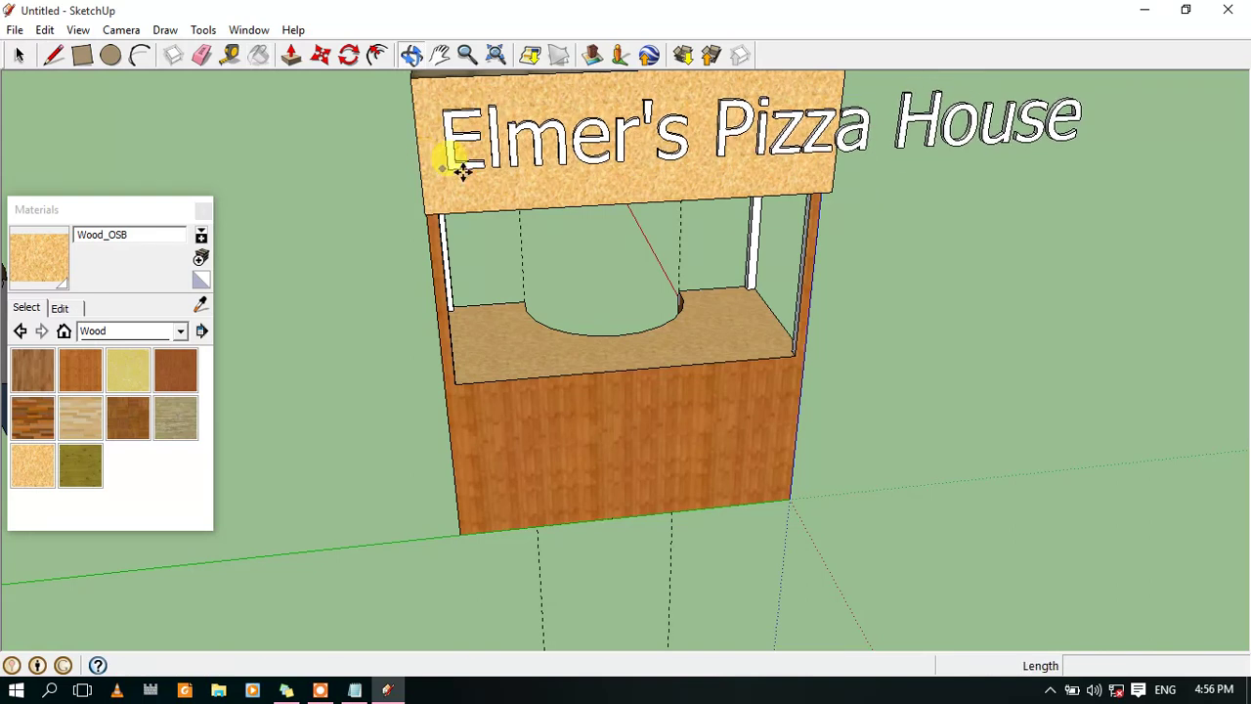
drag(1071, 111, 886, 128)
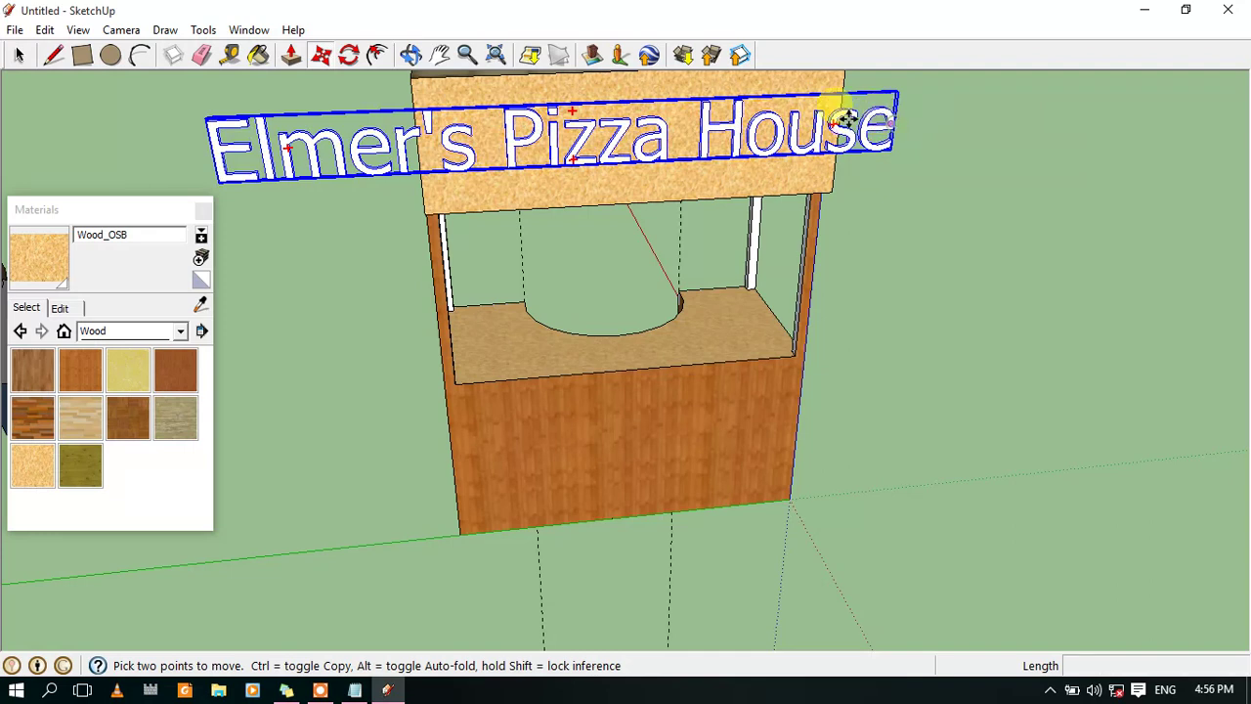
scroll(586, 129, down, 2)
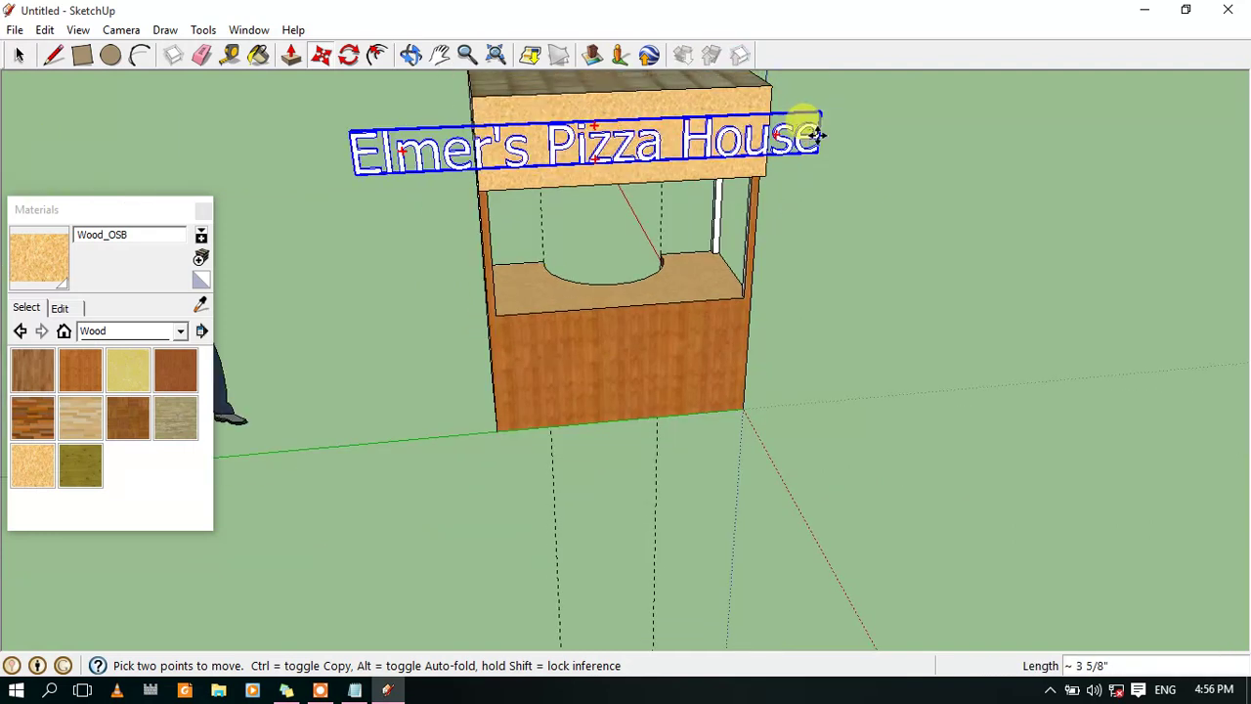
drag(829, 132, 826, 127)
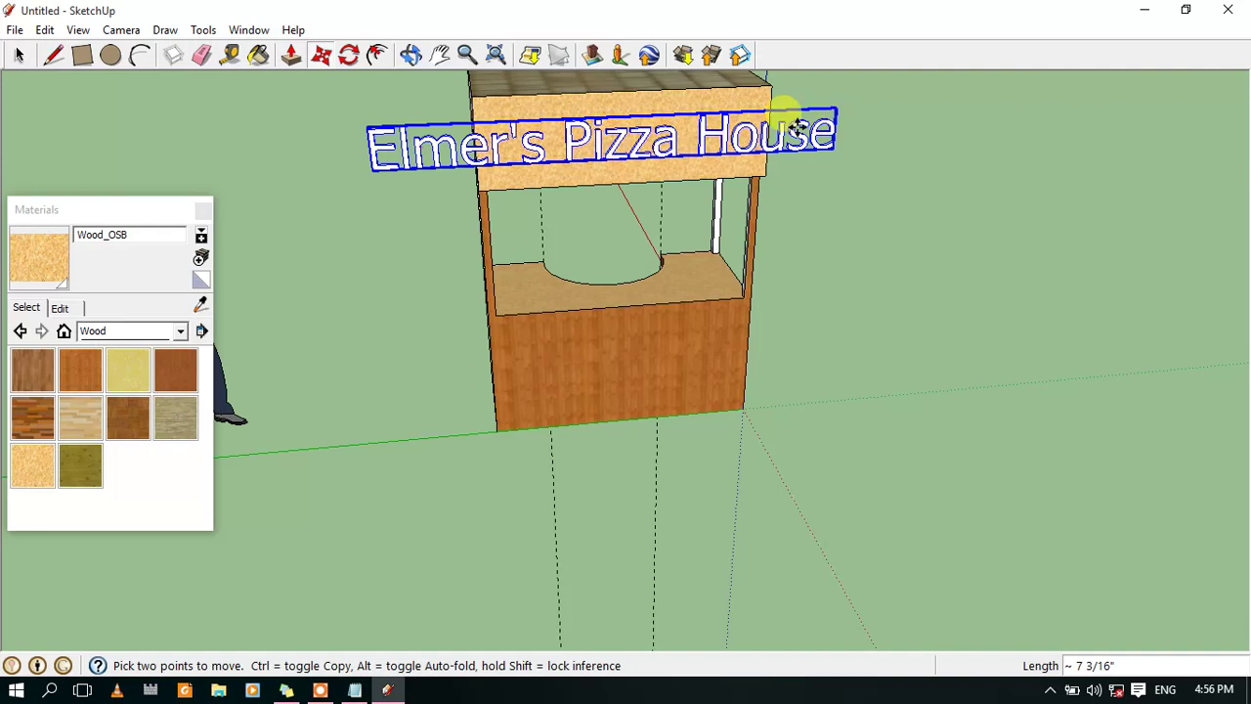
scroll(639, 111, up, 1)
scroll(567, 106, up, 2)
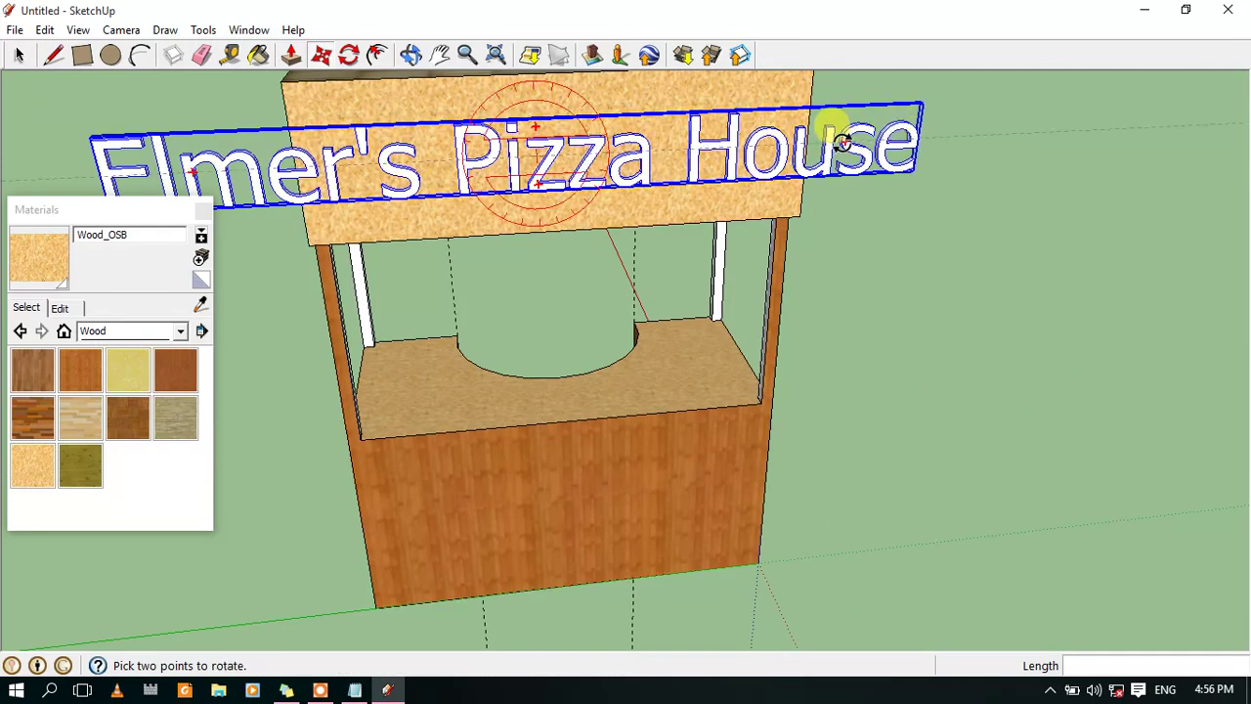
Move the sign by its left end to a new spot along the header front
click(321, 56)
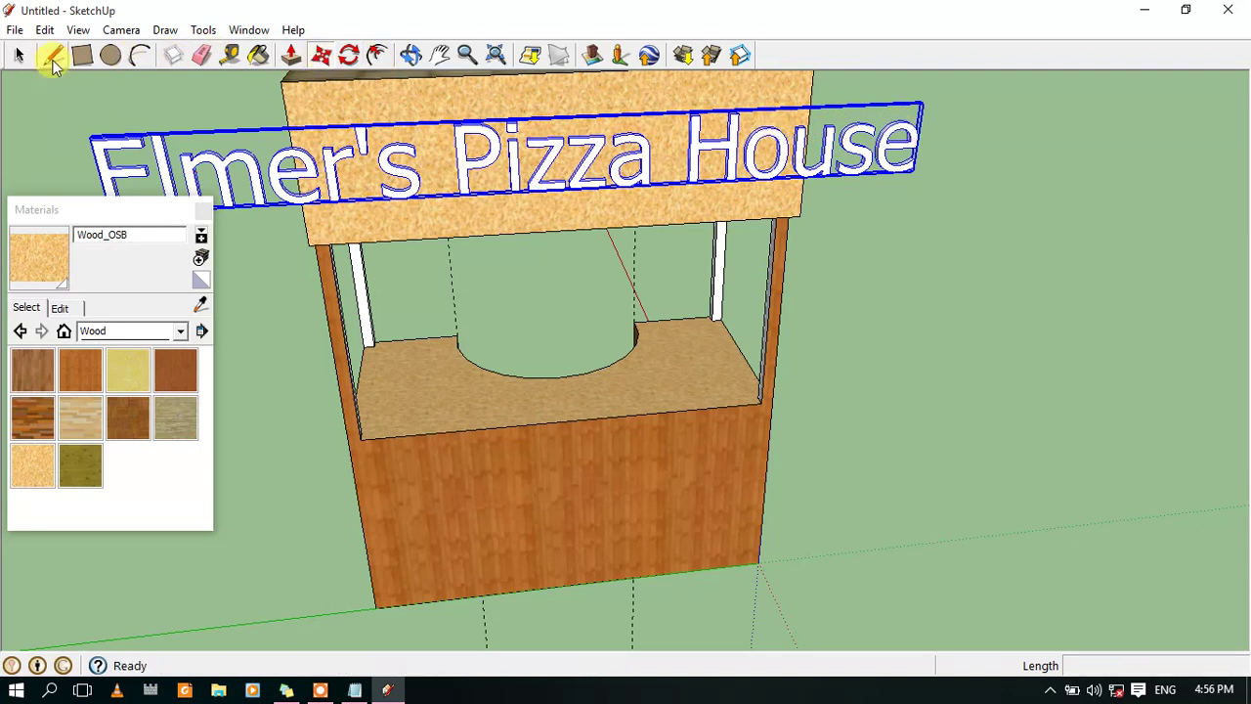
scroll(547, 113, down, 3)
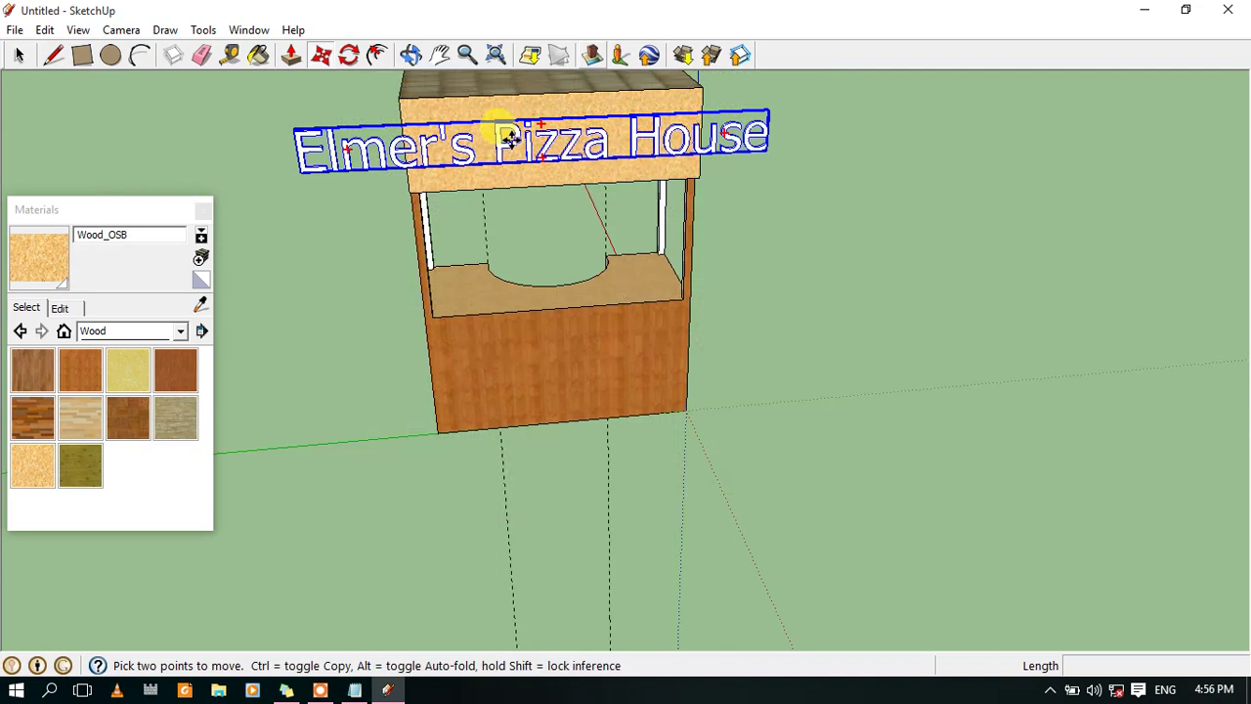
scroll(533, 137, up, 1)
scroll(528, 131, down, 1)
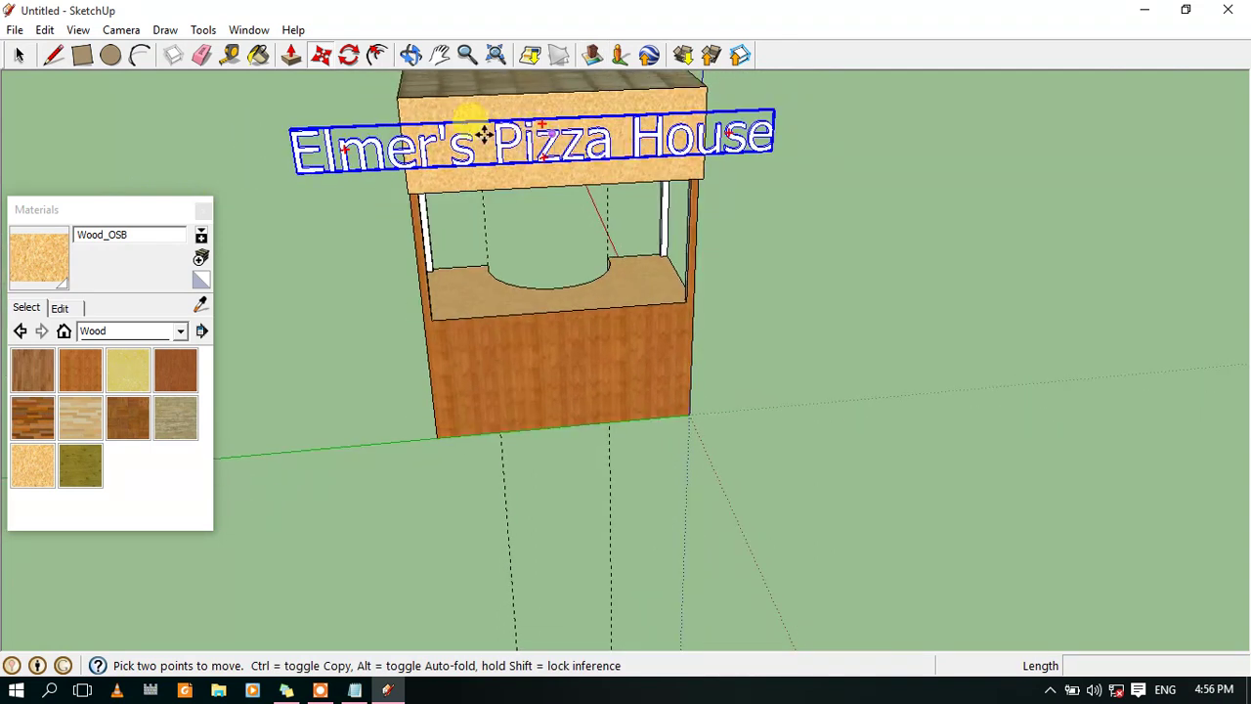
click(306, 147)
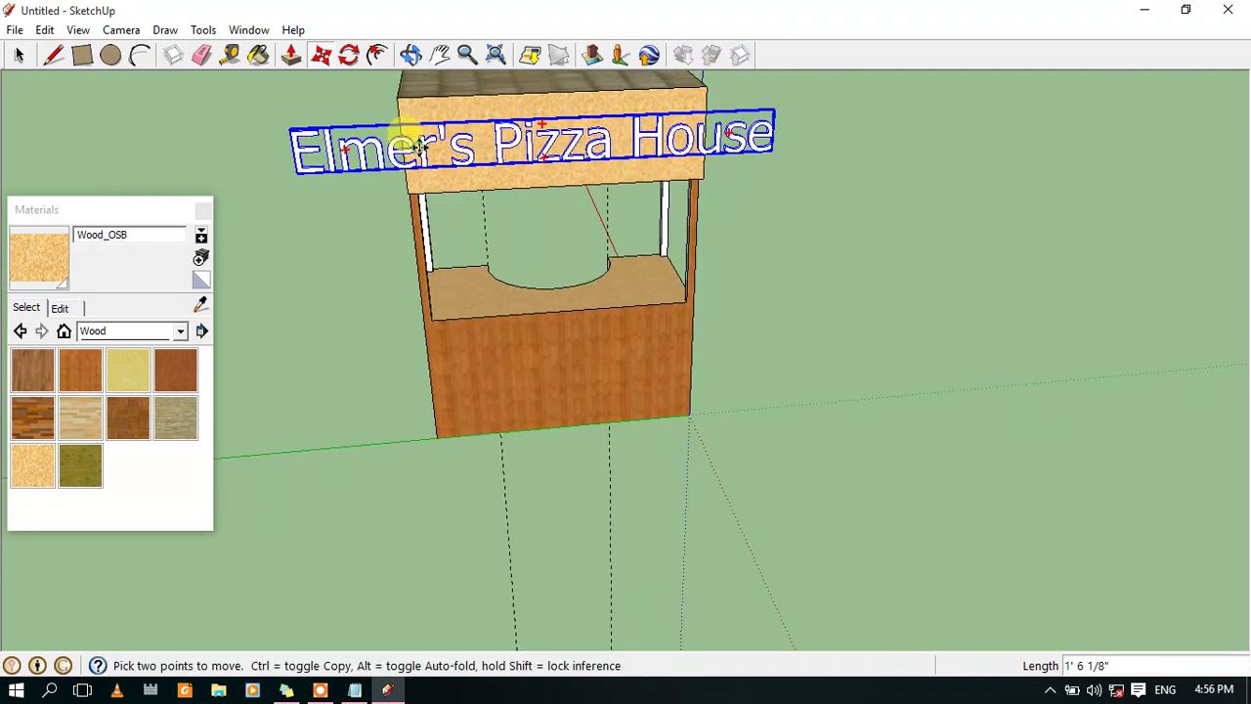
click(464, 147)
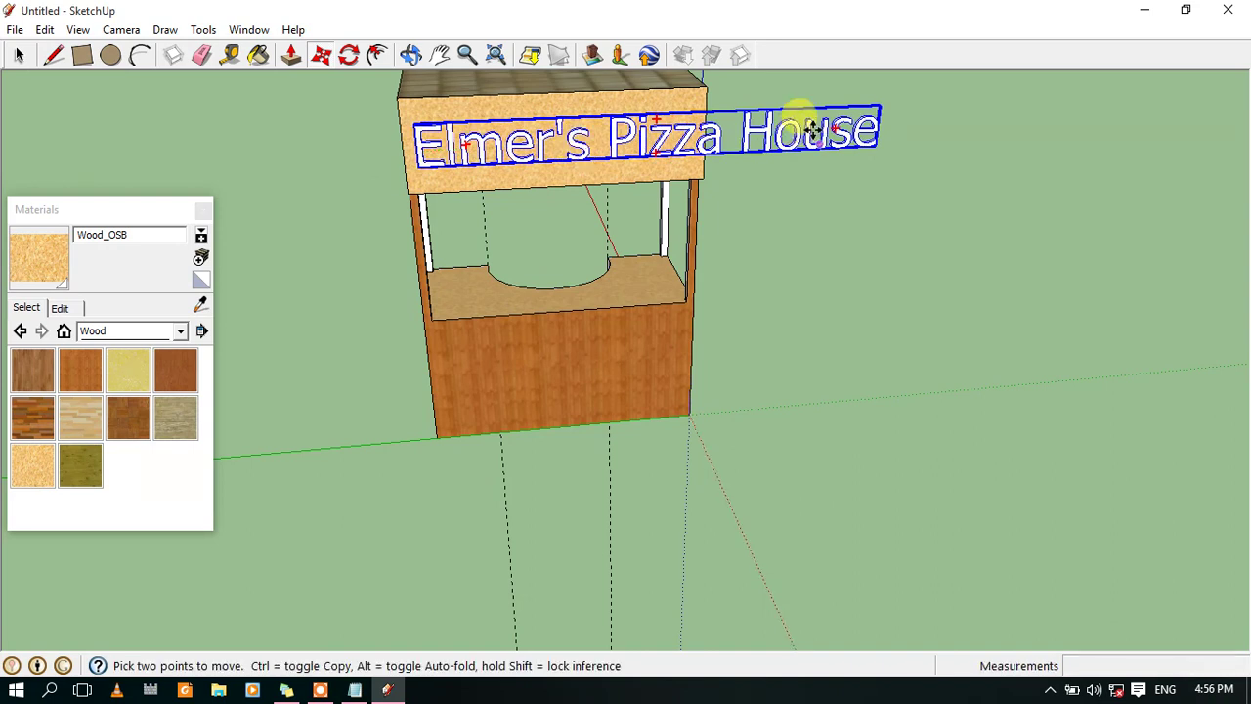
scroll(841, 122, up, 2)
Shift the sign by its right end so it spans the header, slightly overhanging right
key(q)
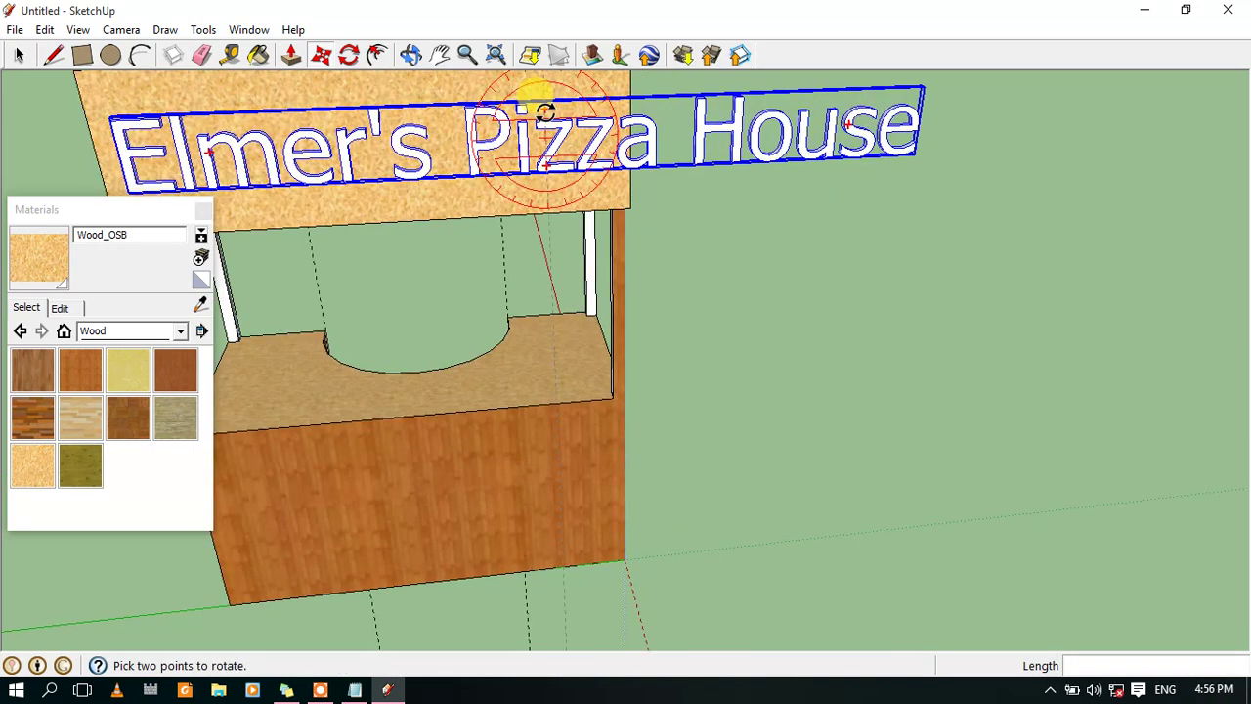
key(m)
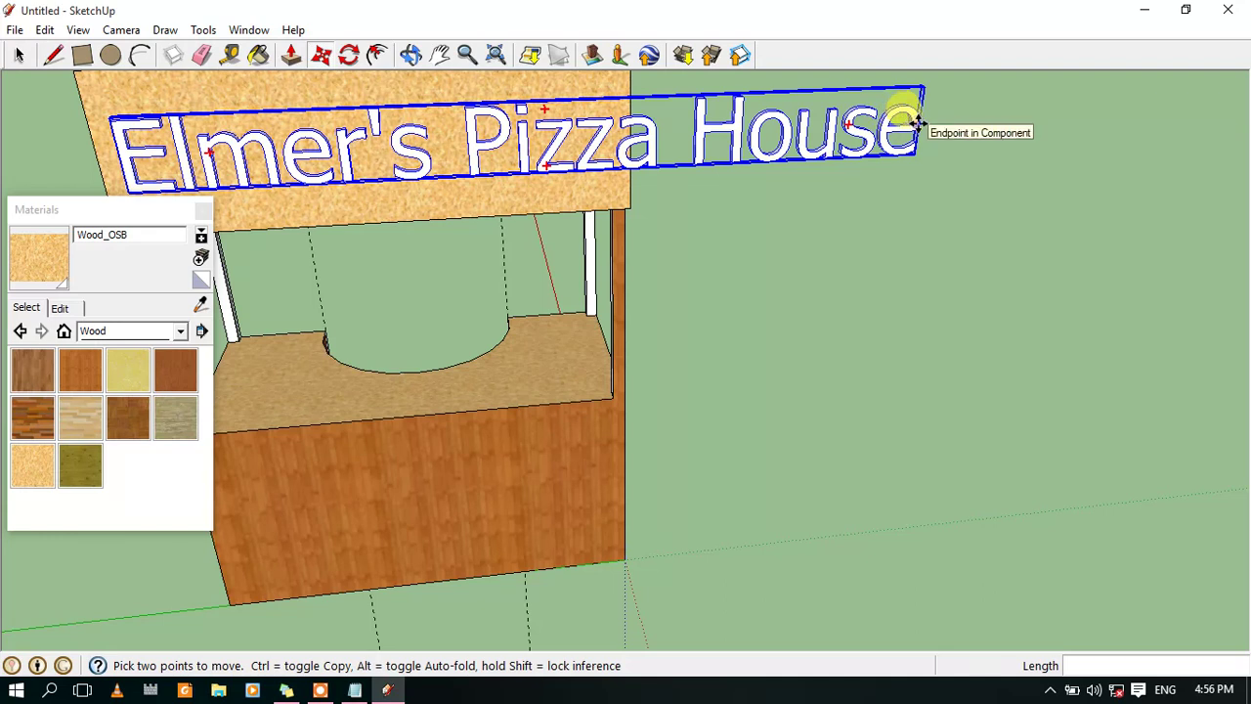
click(917, 122)
click(801, 134)
scroll(244, 108, down, 5)
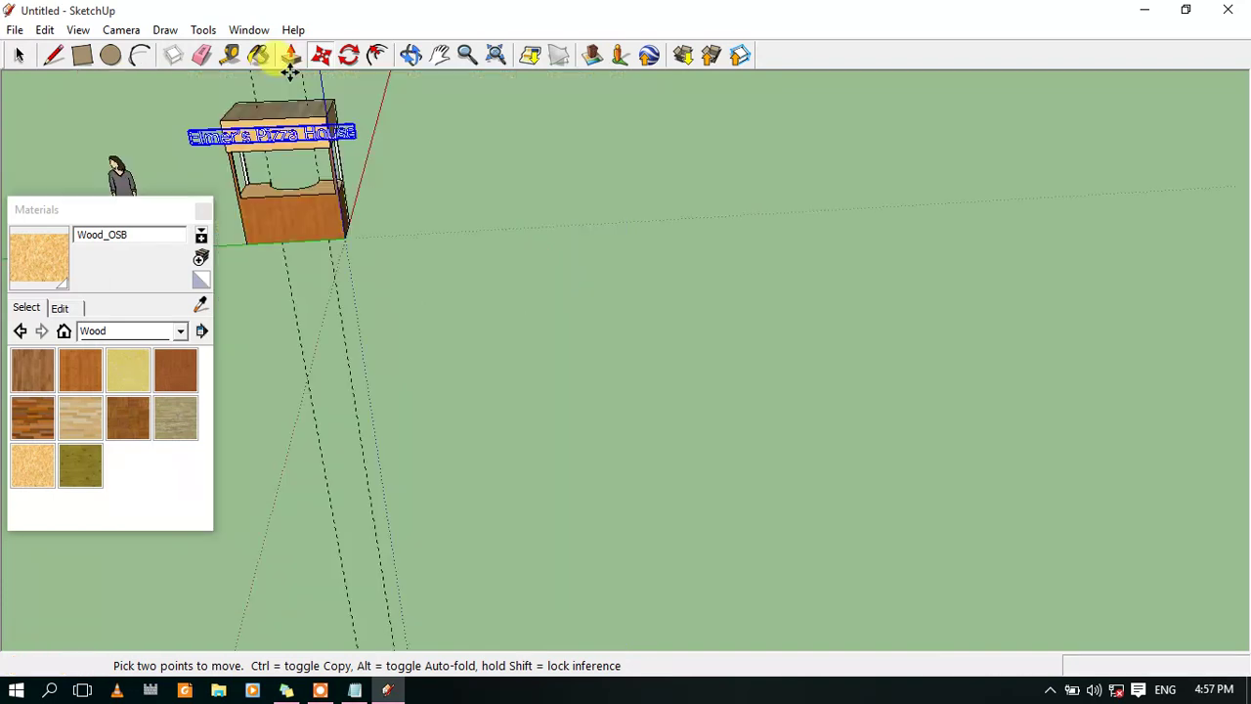
scroll(335, 84, up, 2)
scroll(317, 87, up, 2)
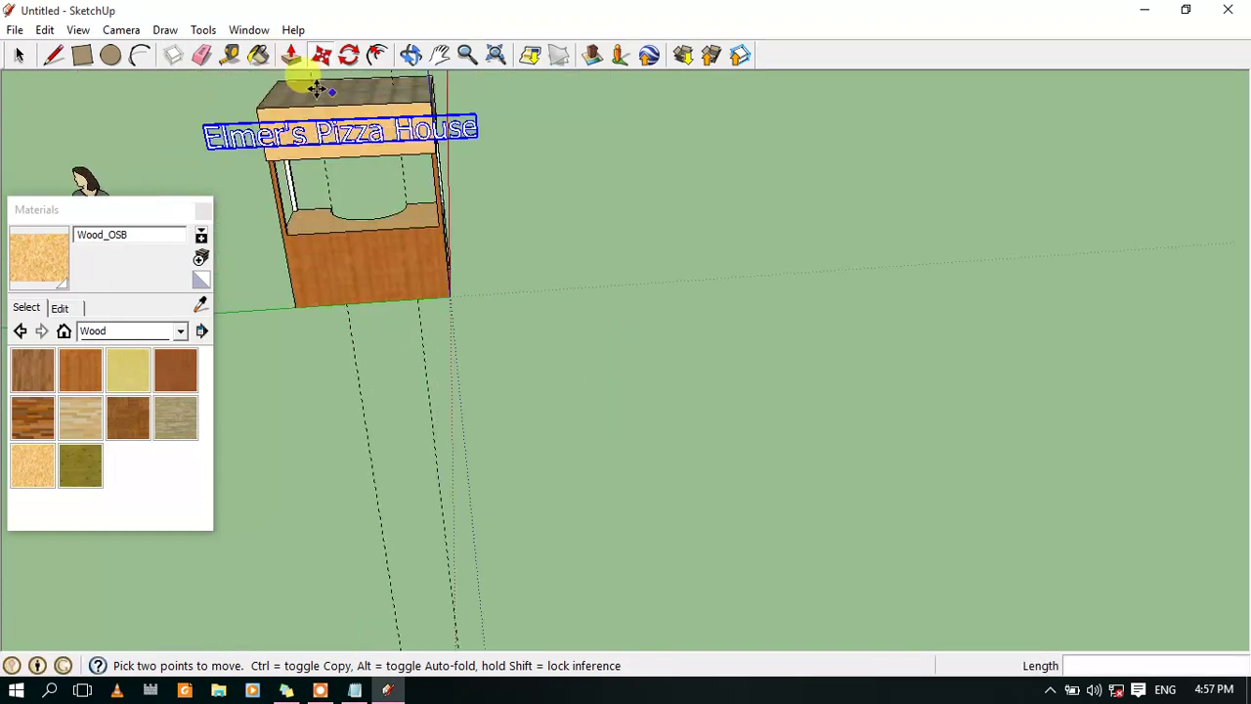
scroll(317, 88, up, 1)
scroll(280, 101, up, 2)
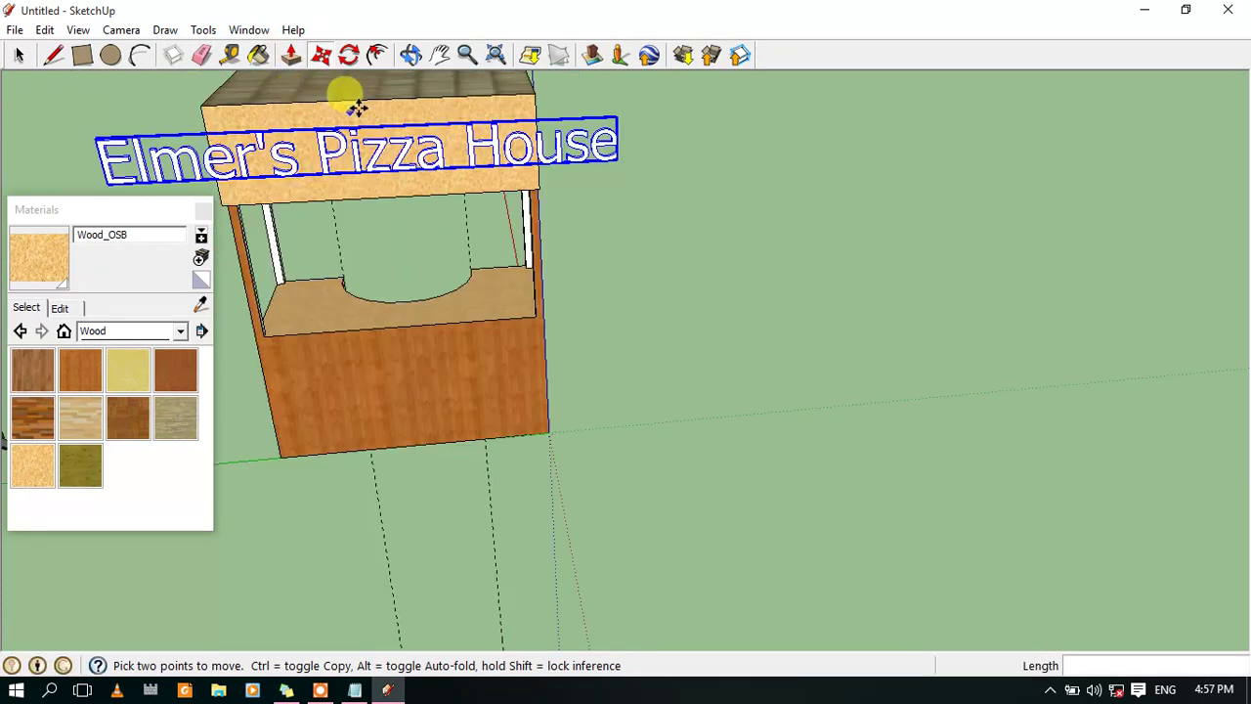
click(257, 117)
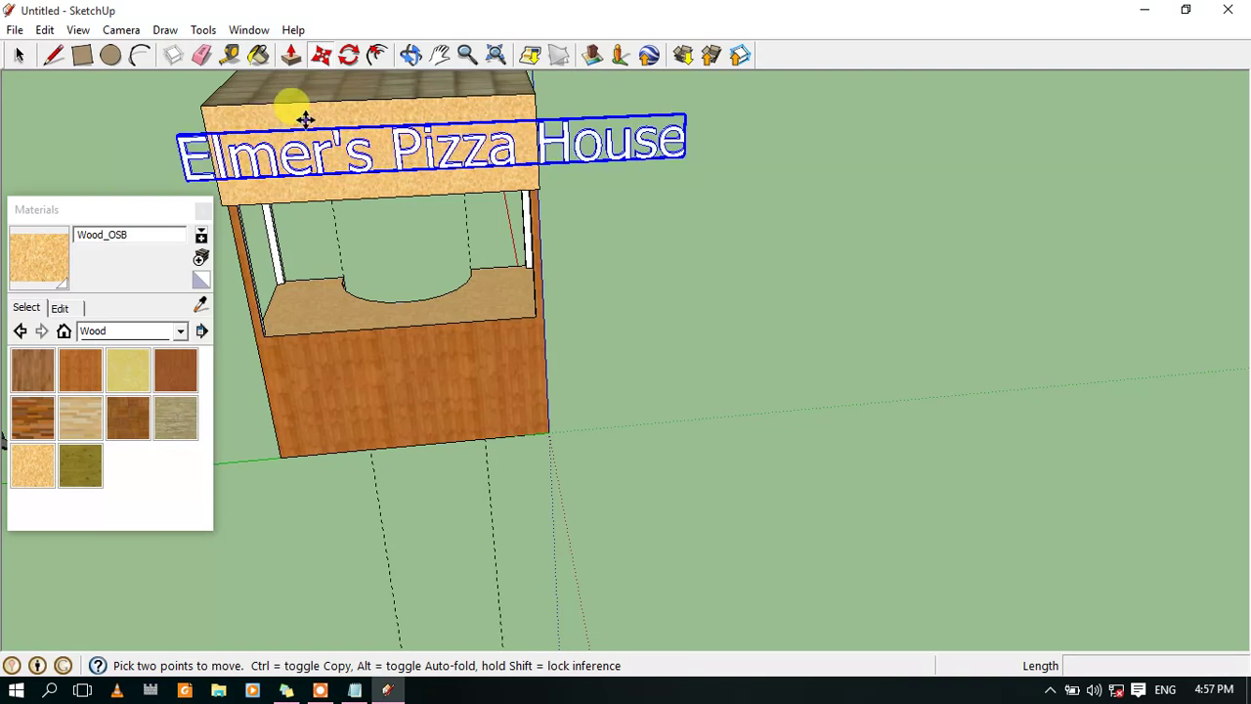
Drop the old sign, then set new 3D Text to a height of 10 for placement
click(319, 120)
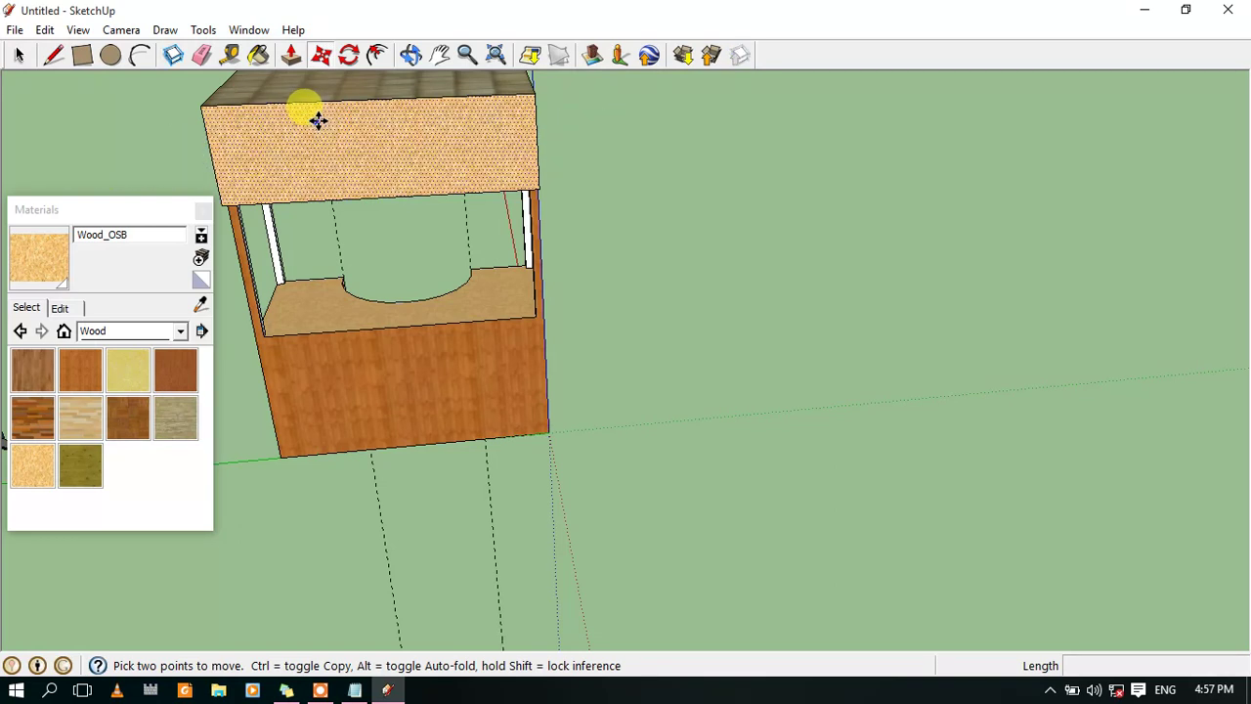
click(202, 29)
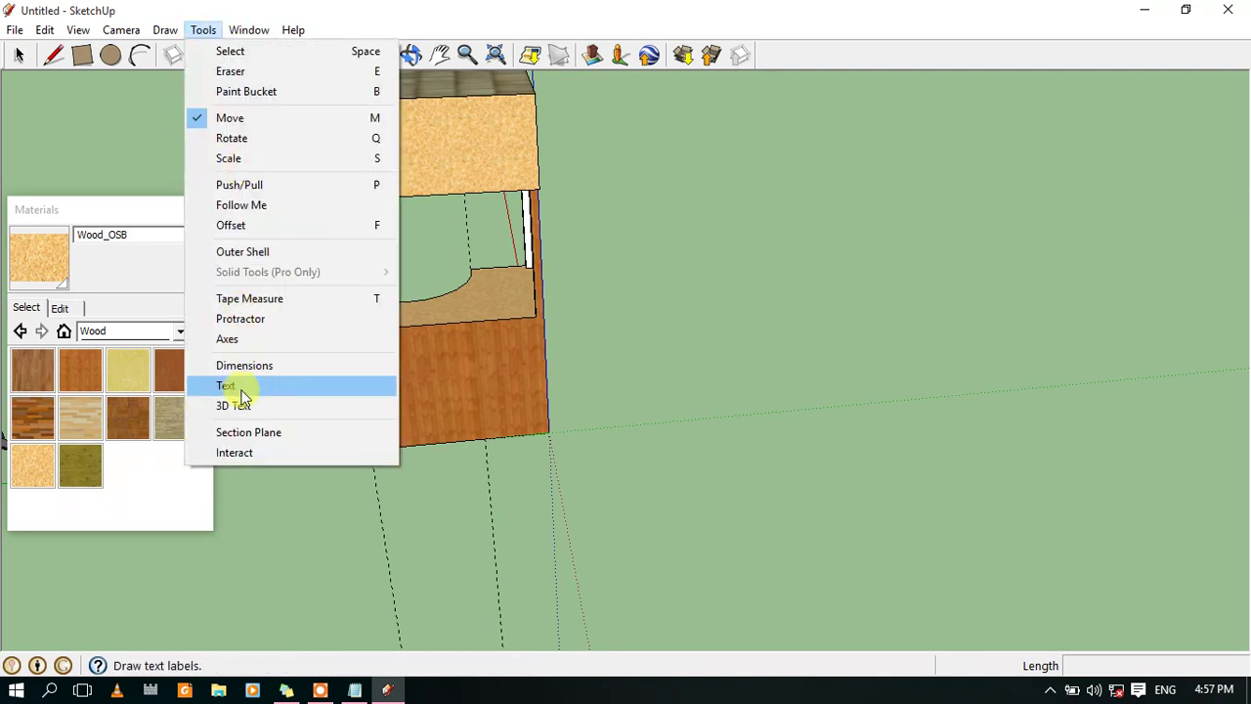
key(Escape)
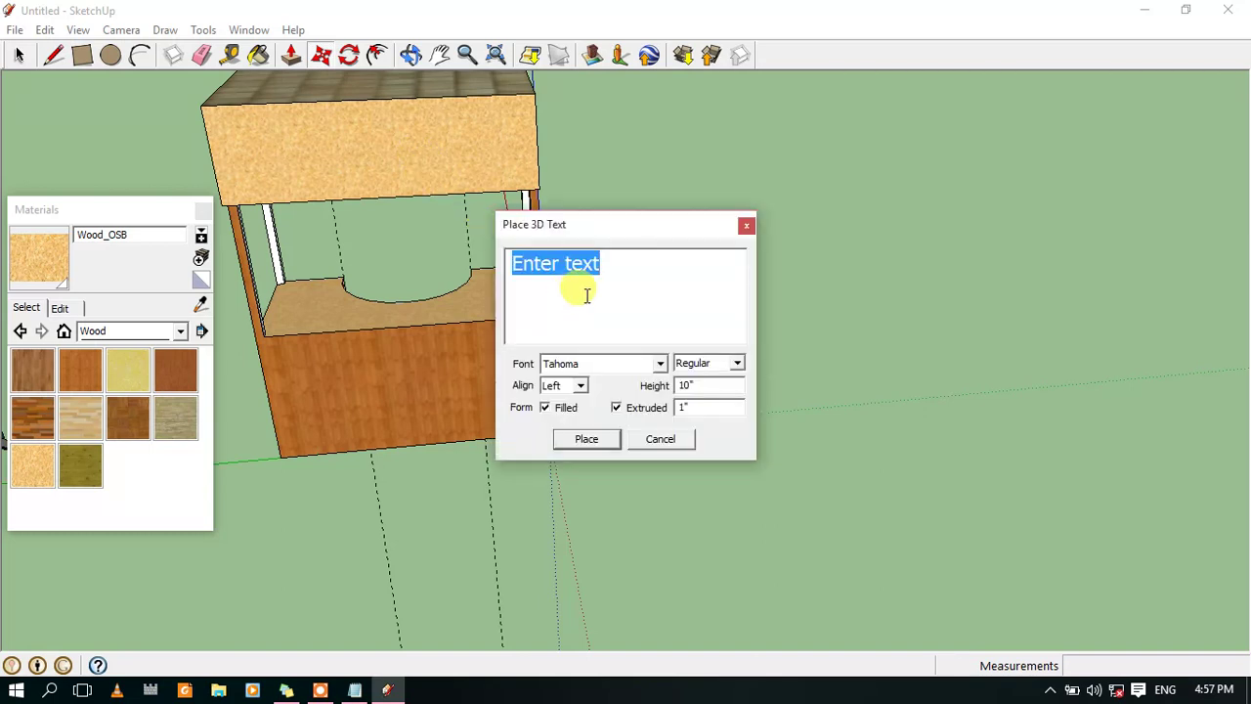
click(687, 385)
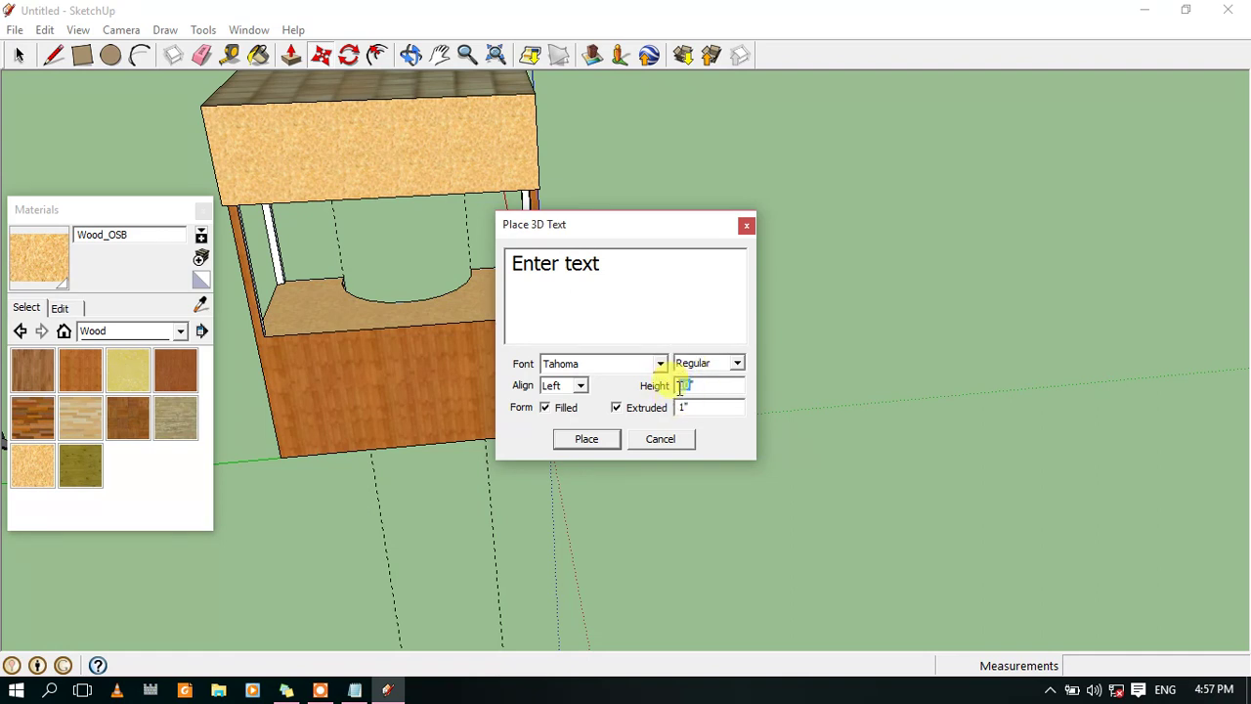
text(10)
click(589, 441)
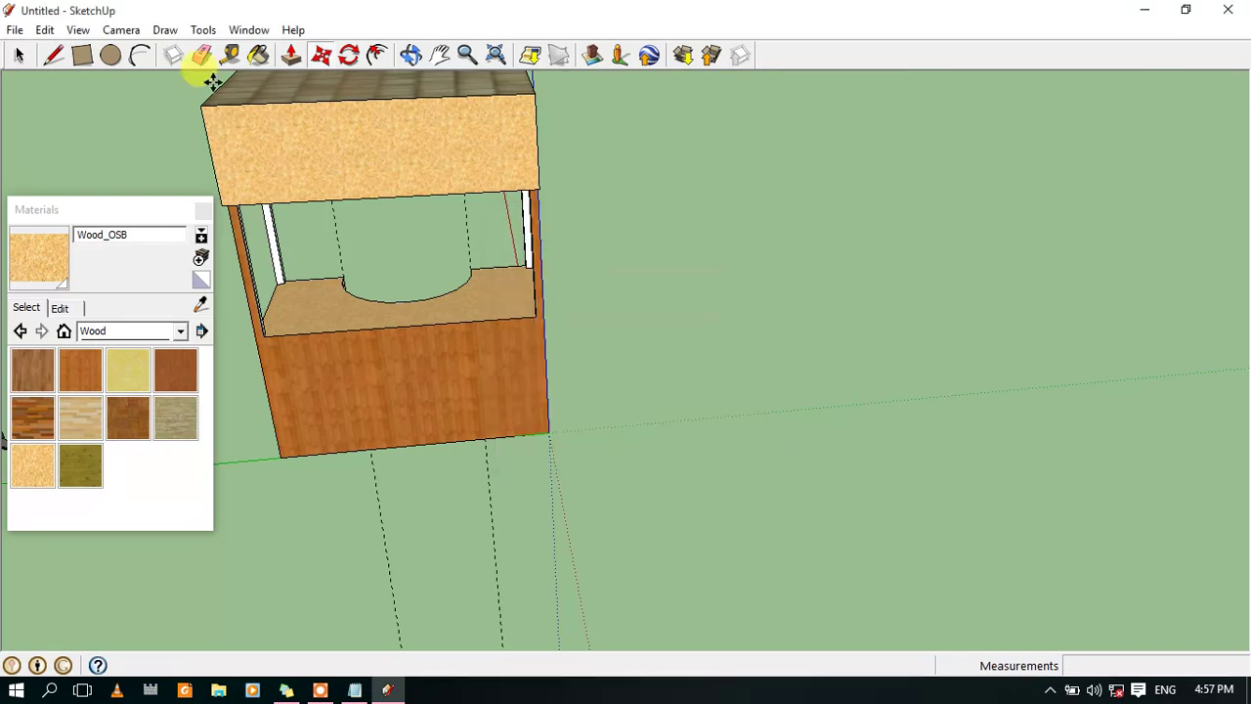
Place the 'Enter text' placeholder on the header and briefly try editing the component
click(286, 154)
scroll(283, 136, up, 2)
right_click(350, 149)
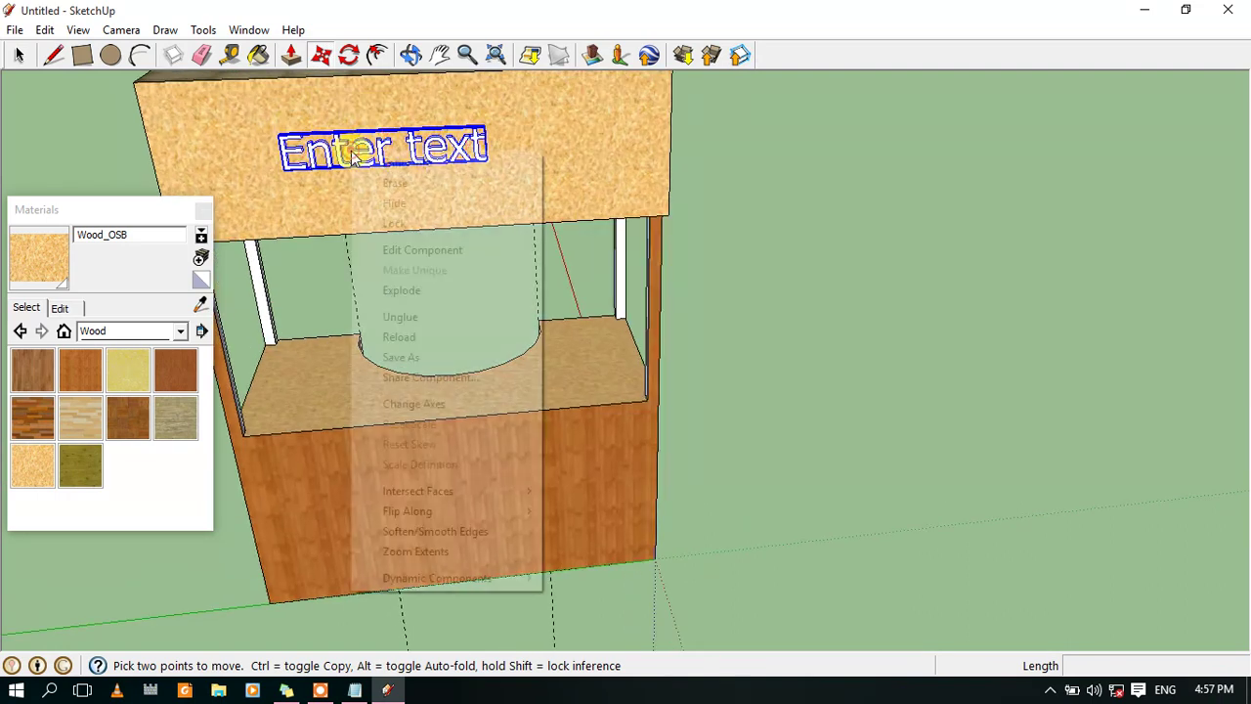
click(403, 252)
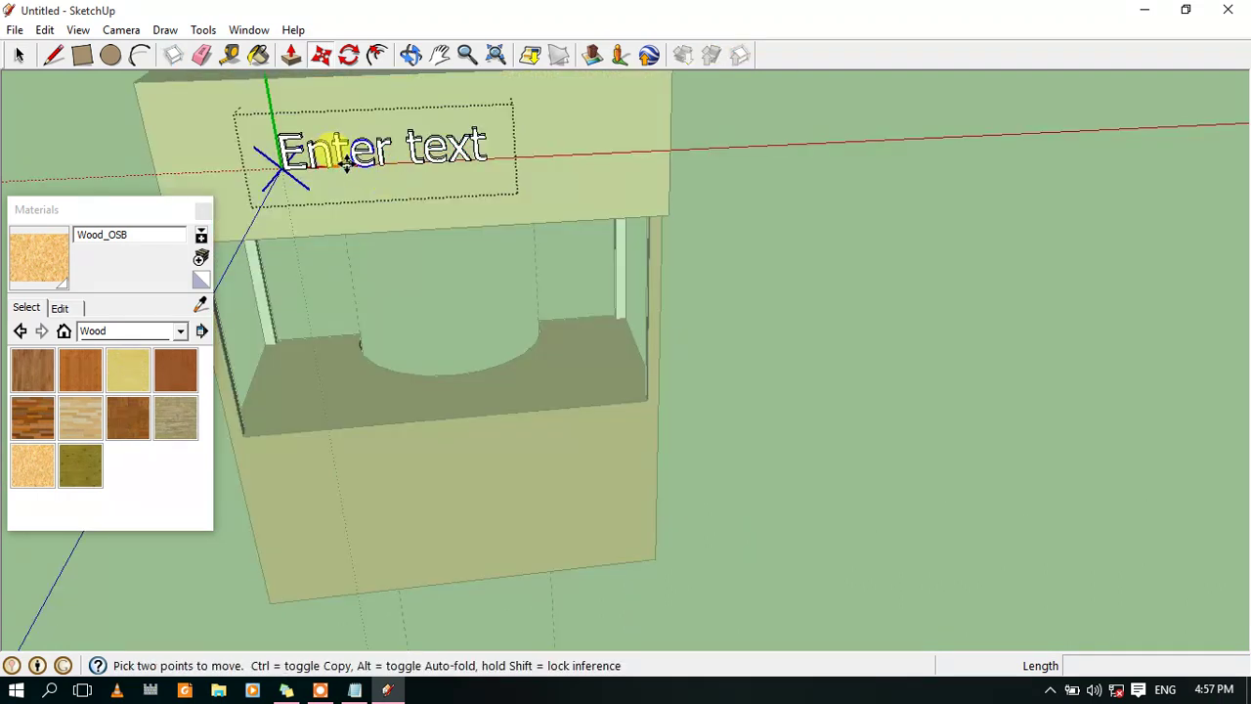
click(338, 156)
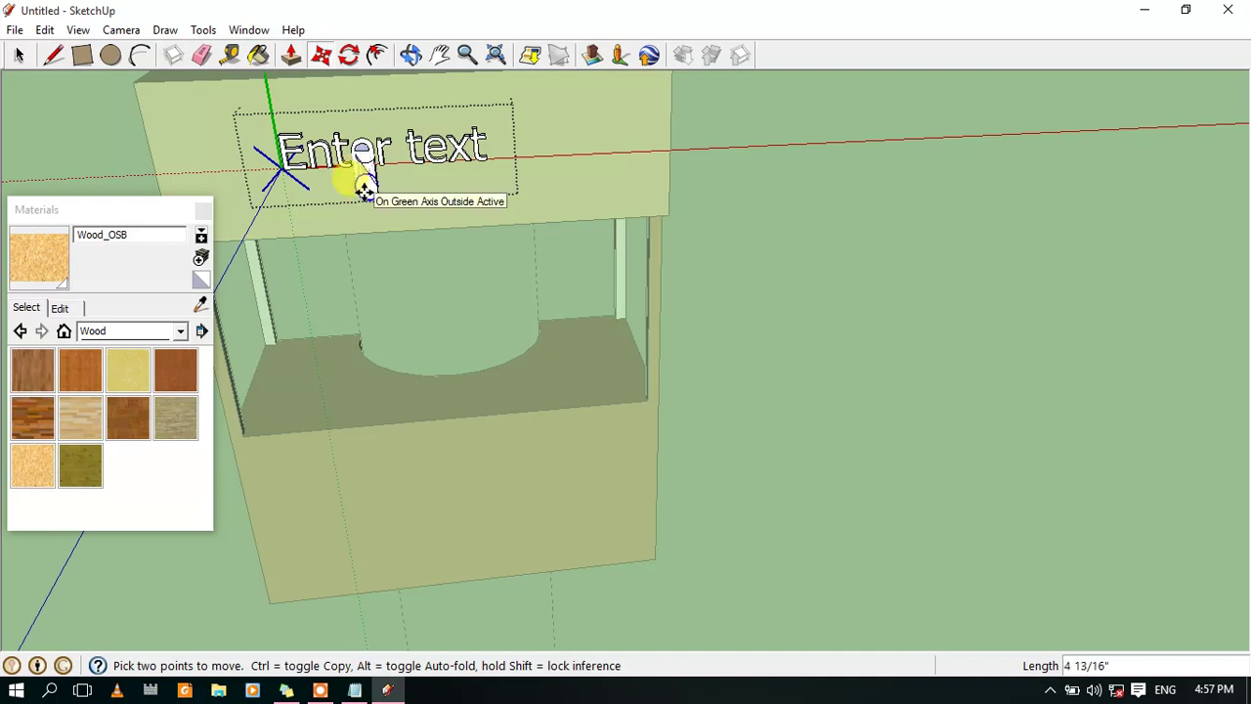
key(Escape)
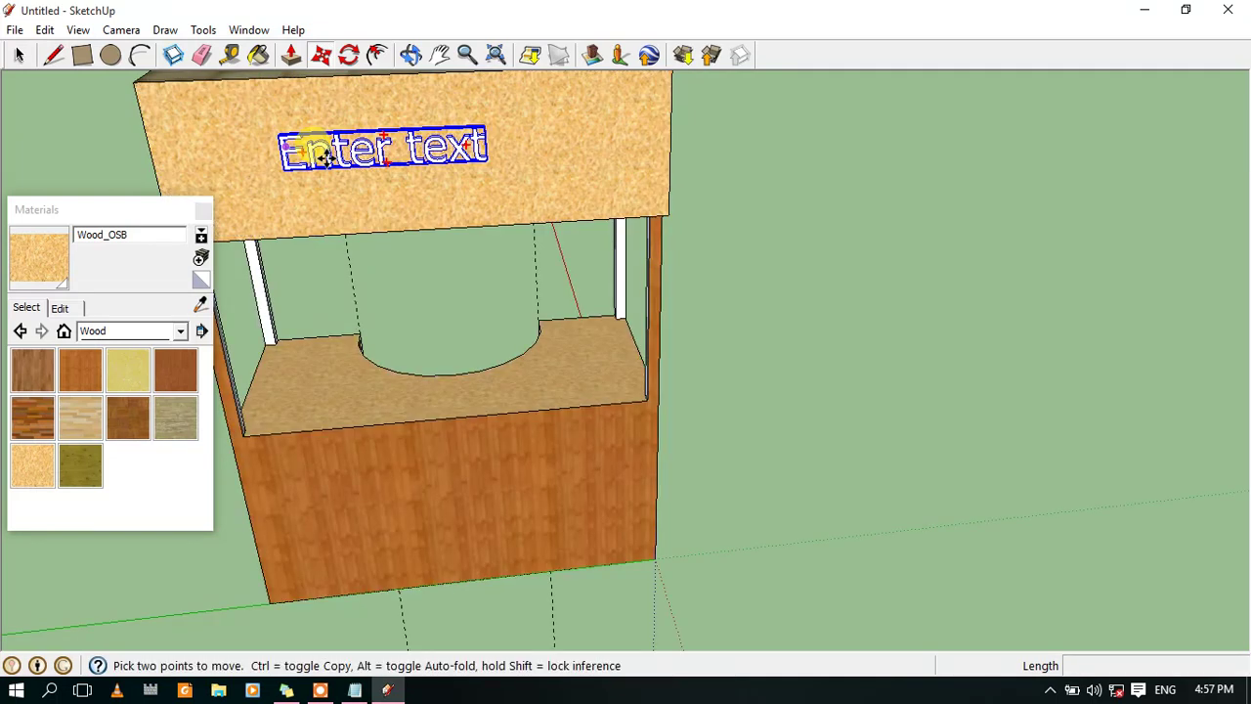
Nudge the placeholder text right, then erase it from the right-click menu
click(330, 156)
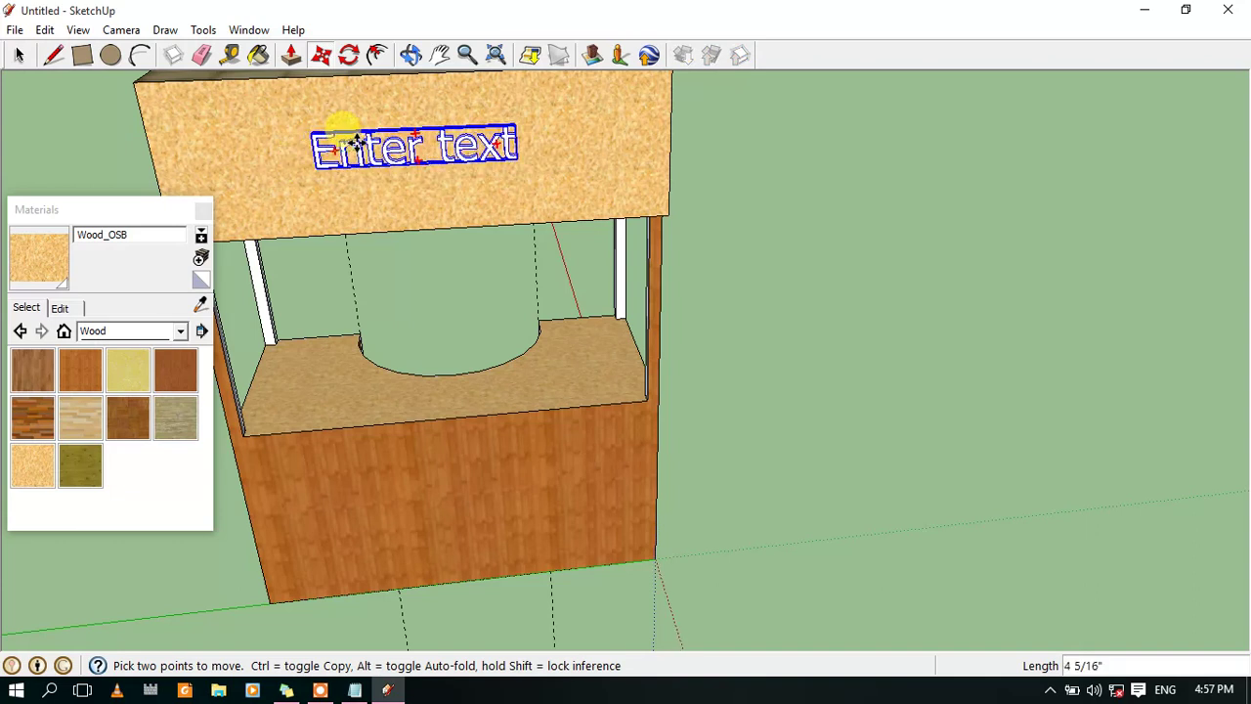
click(371, 146)
right_click(375, 147)
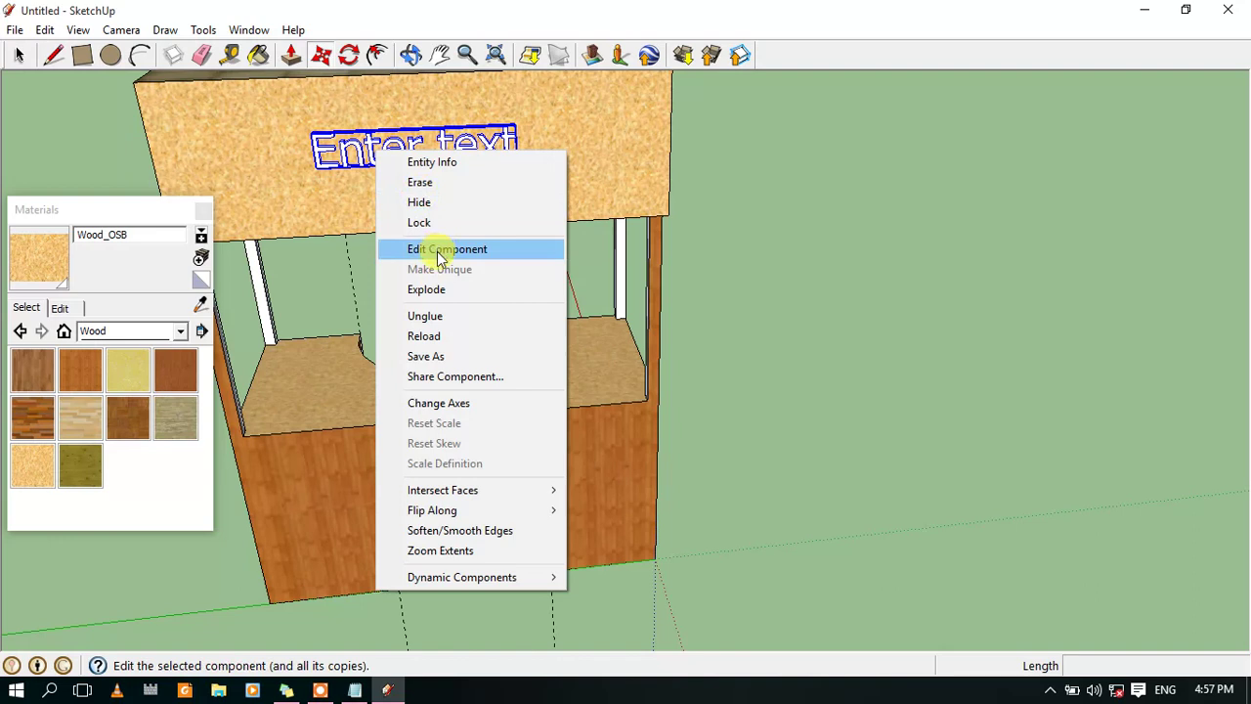
click(425, 185)
click(323, 56)
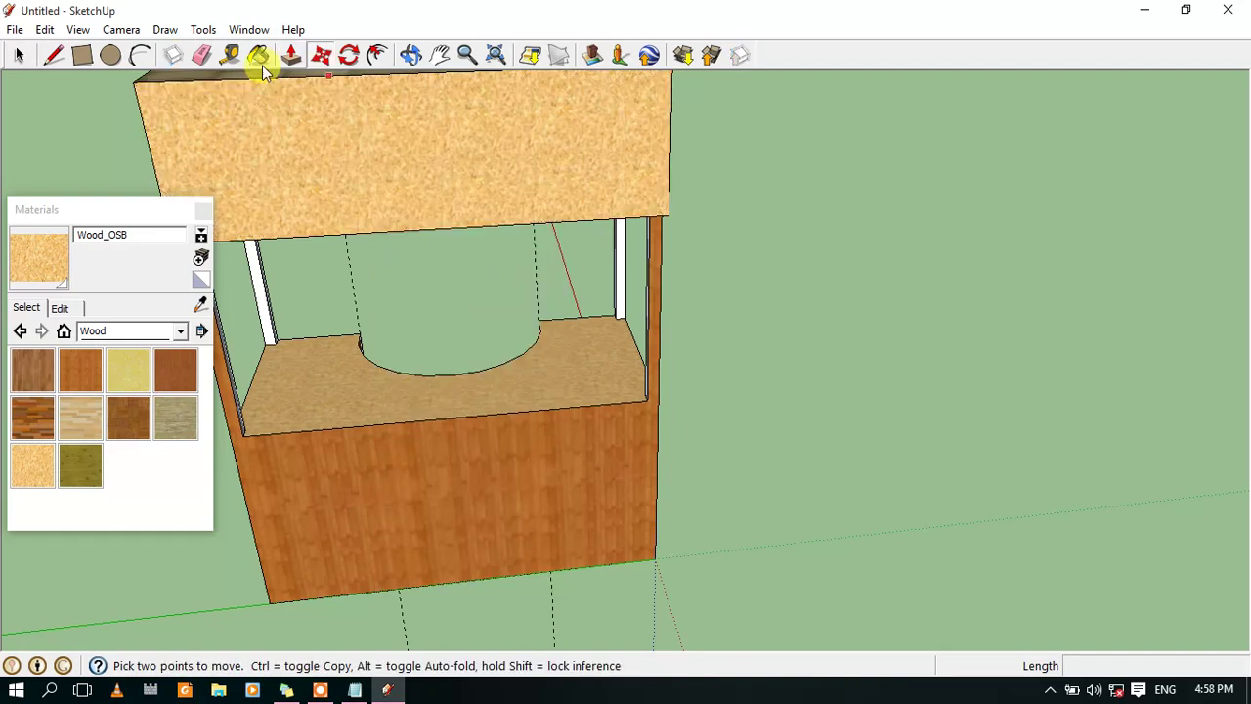
Enter 'Elmer's Pizza' as 3D text and place it on the sign board's front face
click(205, 31)
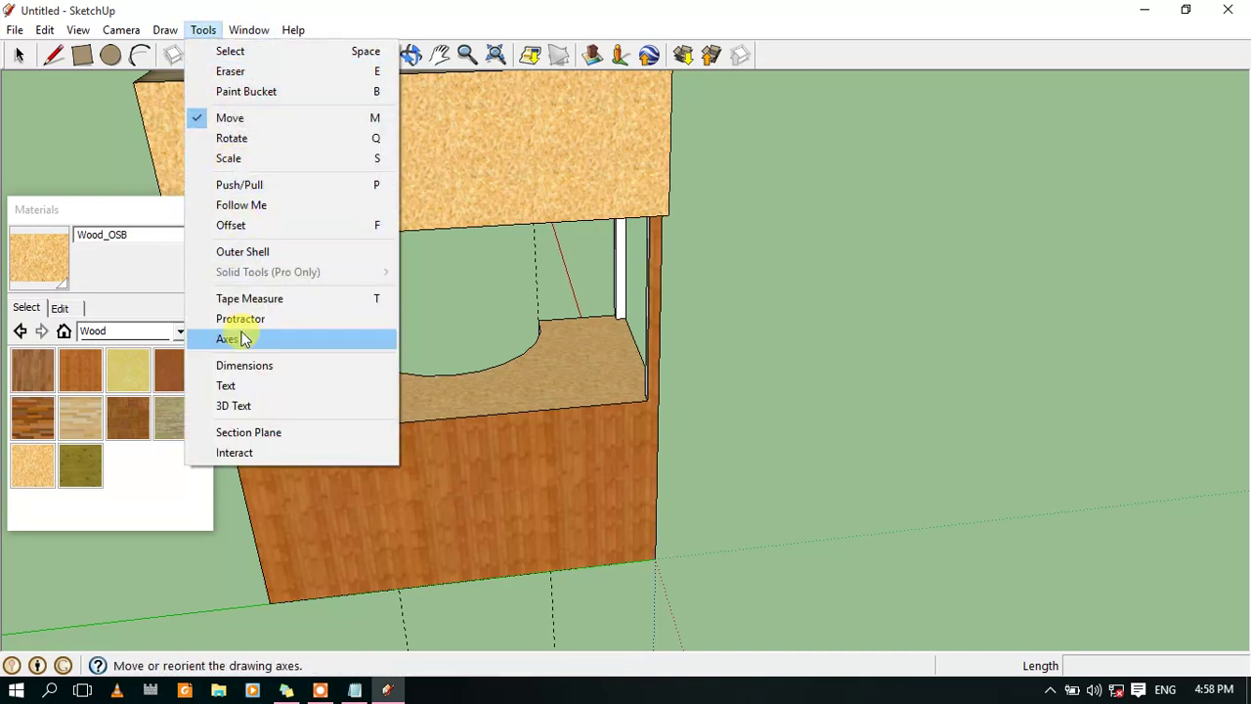
click(470, 192)
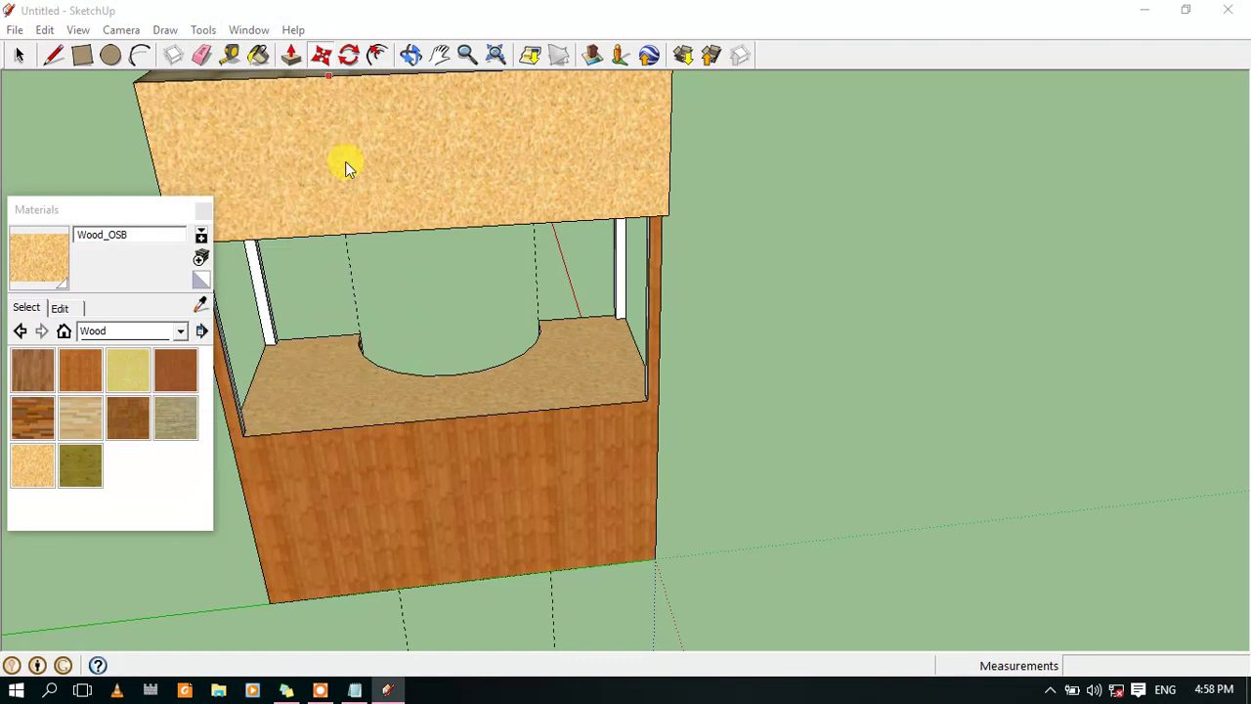
text(Elmer)
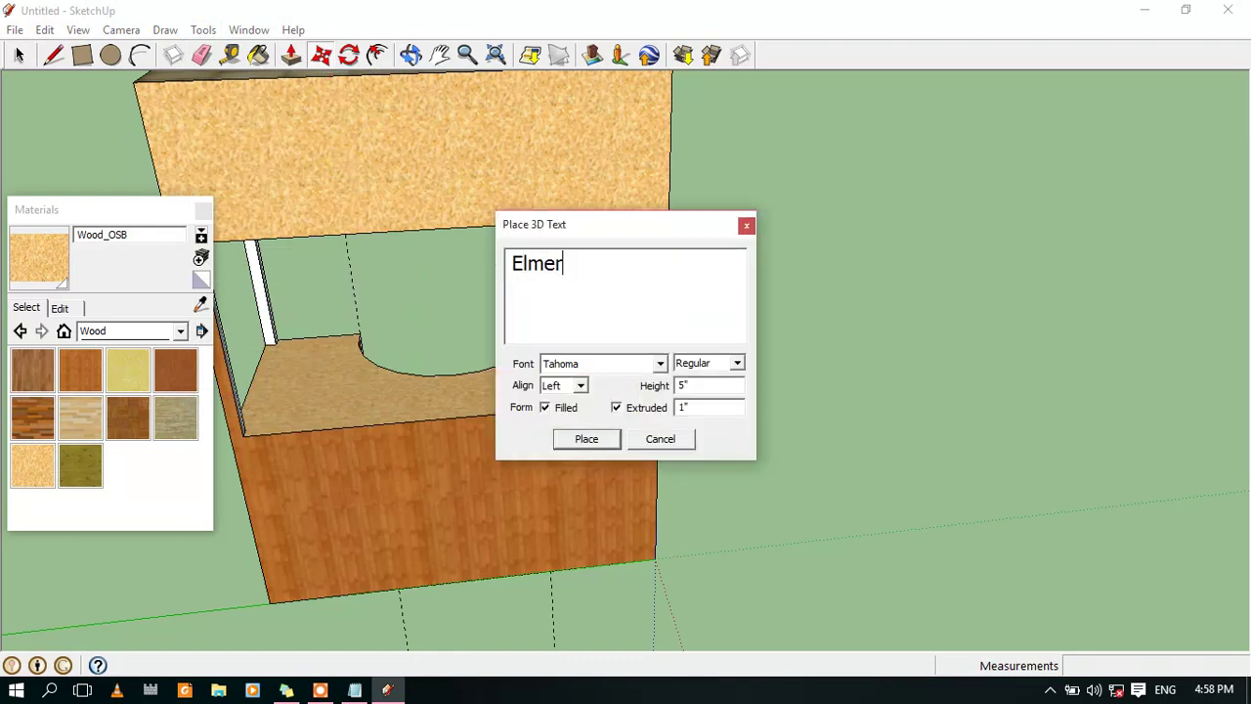
text(')
click(578, 439)
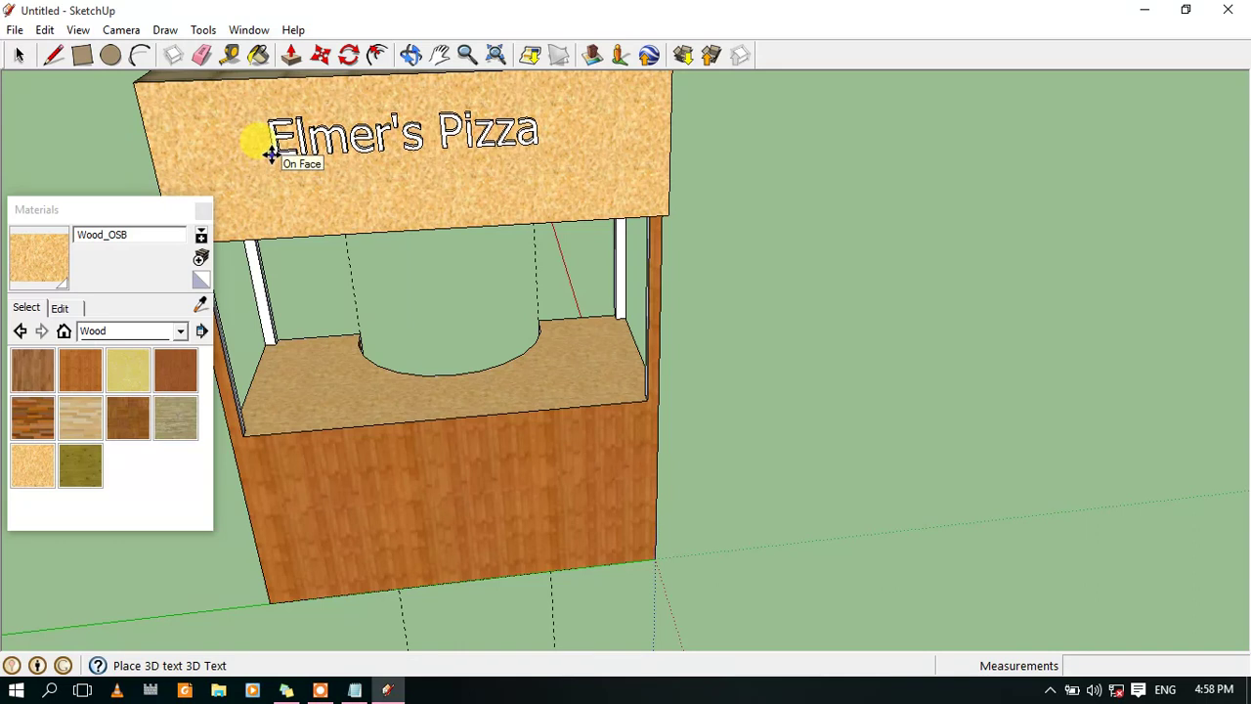
click(271, 155)
scroll(291, 166, down, 3)
Orbit around the booth to inspect the roof, sign, drawers and arch from several angles
scroll(265, 136, down, 3)
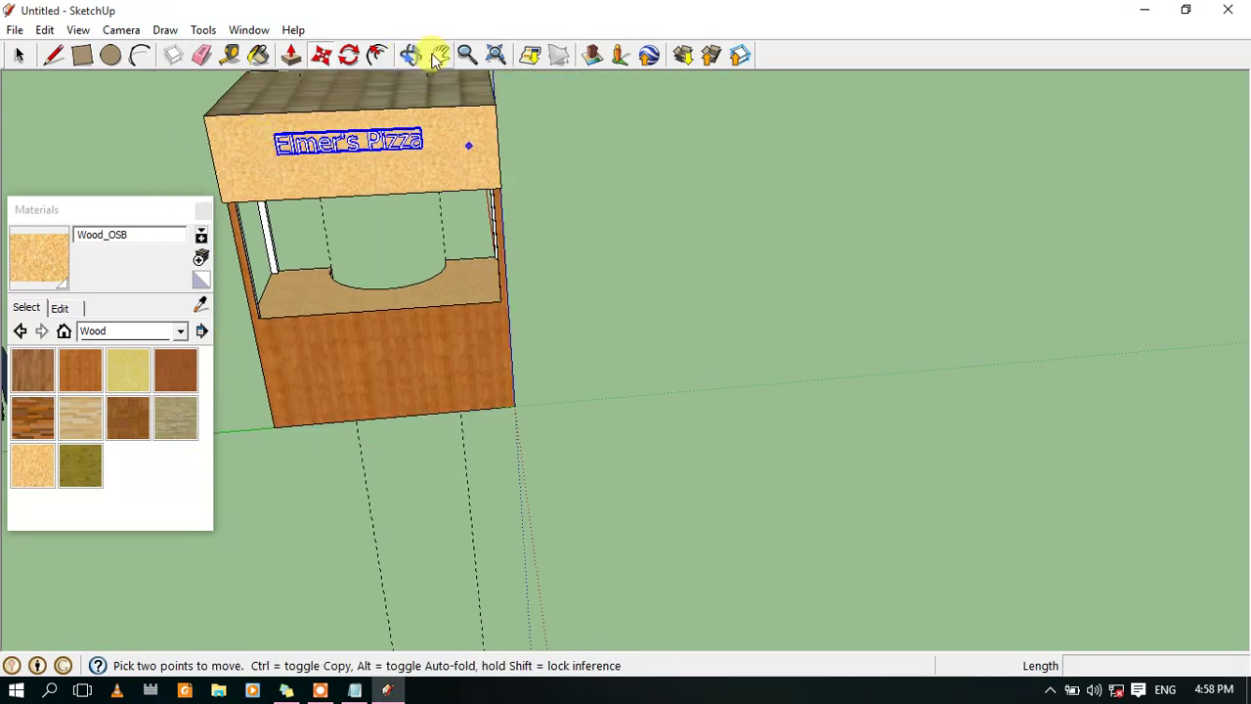
click(411, 55)
mouse_move(572, 224)
mouse_down()
mouse_move(134, 280)
mouse_move(856, 213)
mouse_move(271, 282)
mouse_move(732, 329)
mouse_move(796, 315)
mouse_move(694, 242)
mouse_move(779, 187)
mouse_move(1010, 234)
mouse_move(817, 374)
mouse_move(518, 318)
mouse_move(1022, 329)
mouse_move(720, 394)
mouse_move(595, 365)
mouse_move(801, 339)
mouse_move(854, 385)
mouse_move(662, 419)
mouse_move(647, 341)
mouse_move(668, 349)
mouse_move(678, 333)
mouse_up()
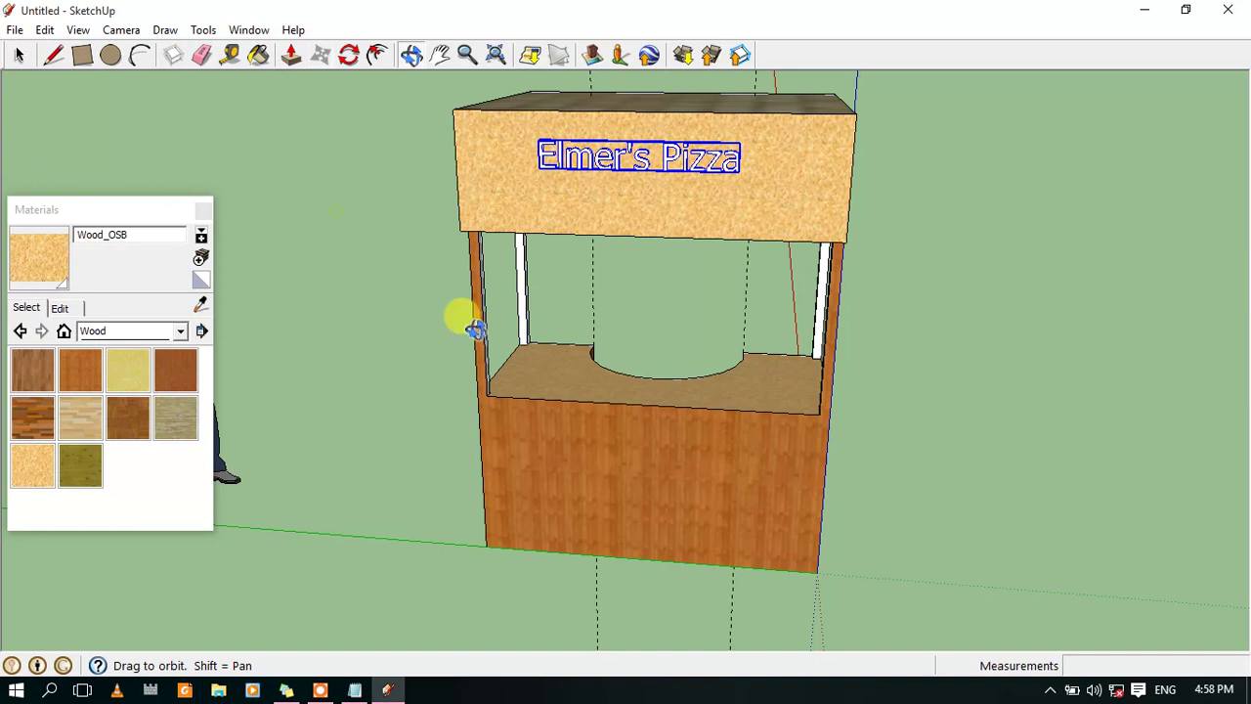
drag(469, 329, 712, 357)
mouse_move(342, 353)
mouse_down()
mouse_move(830, 414)
mouse_move(237, 394)
mouse_up()
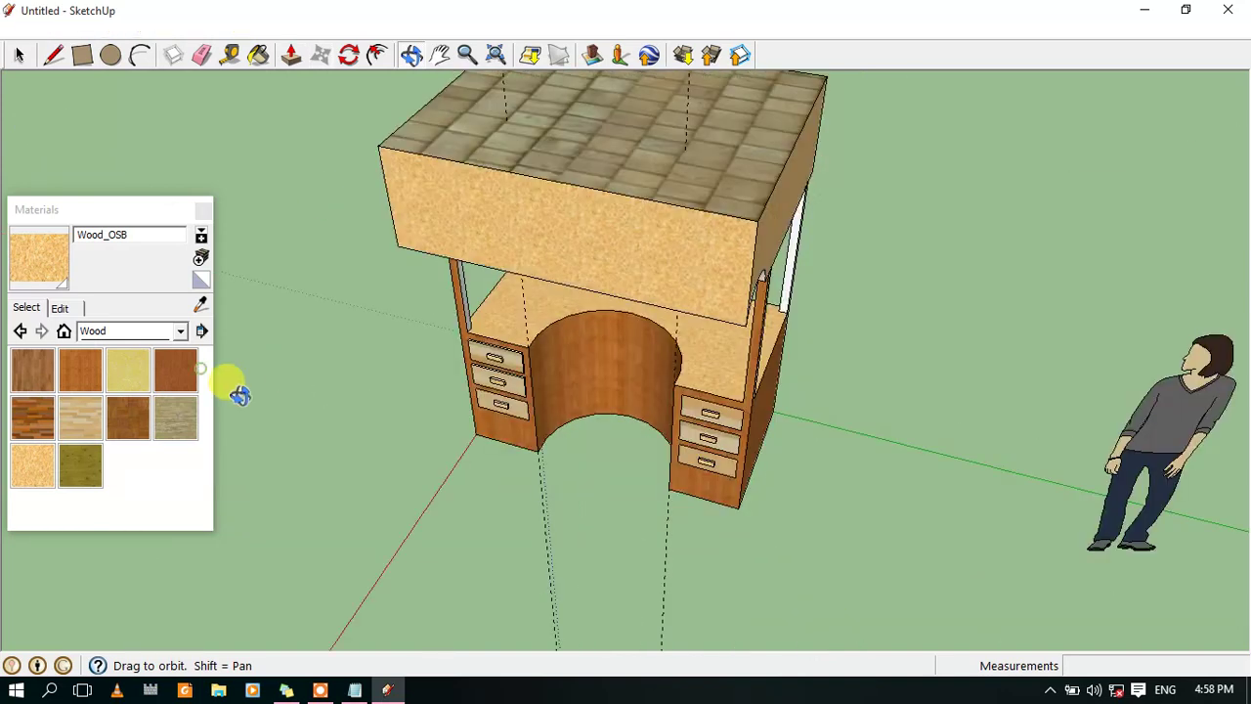
mouse_move(579, 486)
mouse_down()
mouse_move(674, 419)
mouse_move(558, 427)
mouse_move(502, 500)
mouse_move(570, 396)
mouse_up()
scroll(569, 396, down, 3)
scroll(517, 251, up, 2)
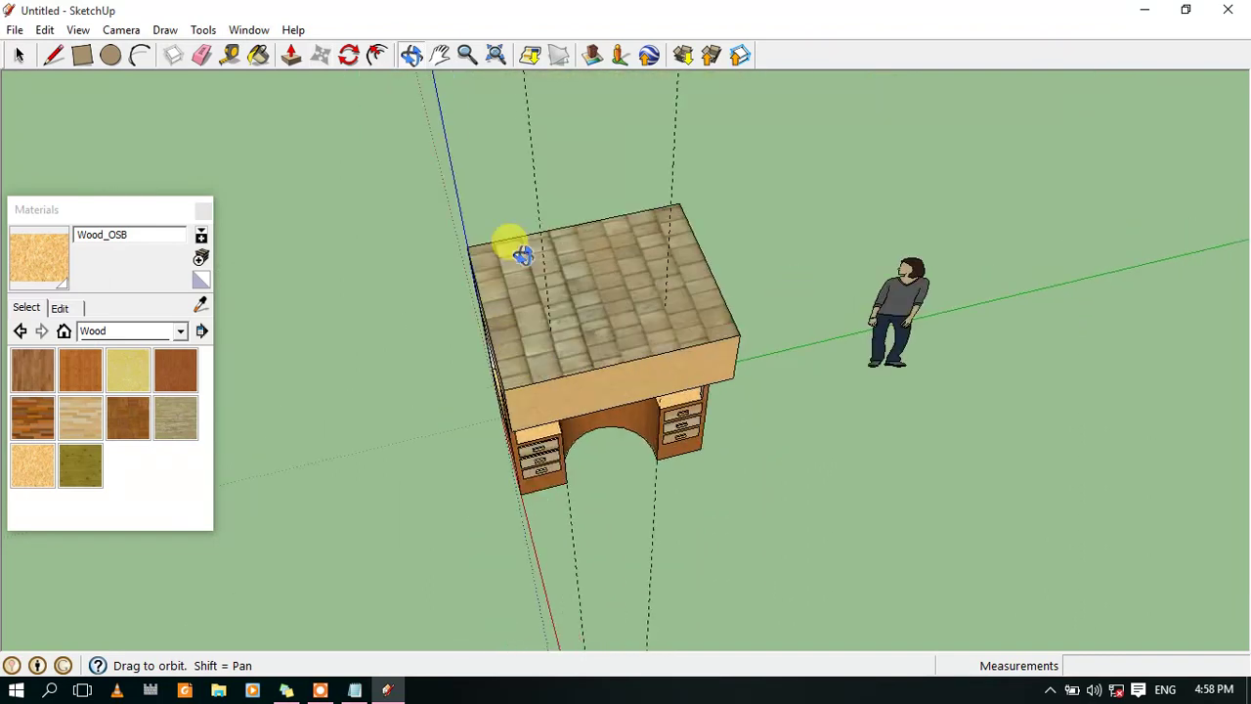
drag(517, 252, 539, 438)
mouse_move(614, 445)
mouse_down()
mouse_move(636, 296)
mouse_move(656, 299)
mouse_up()
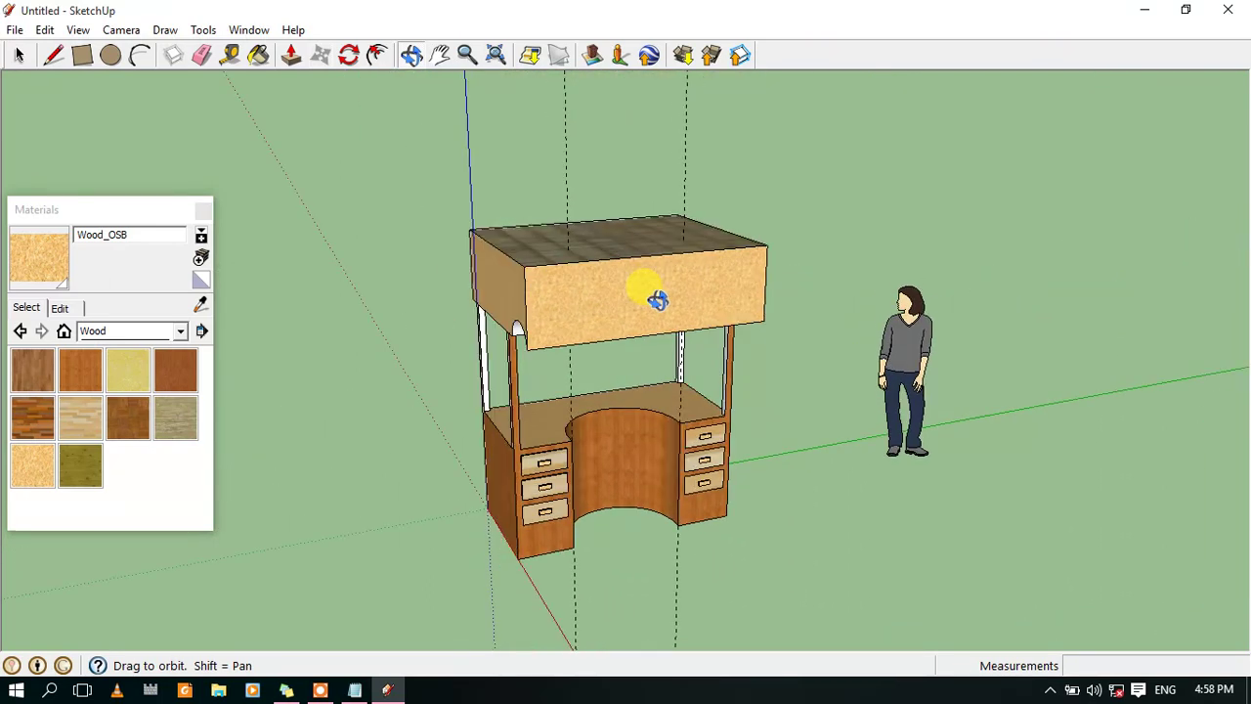
click(14, 29)
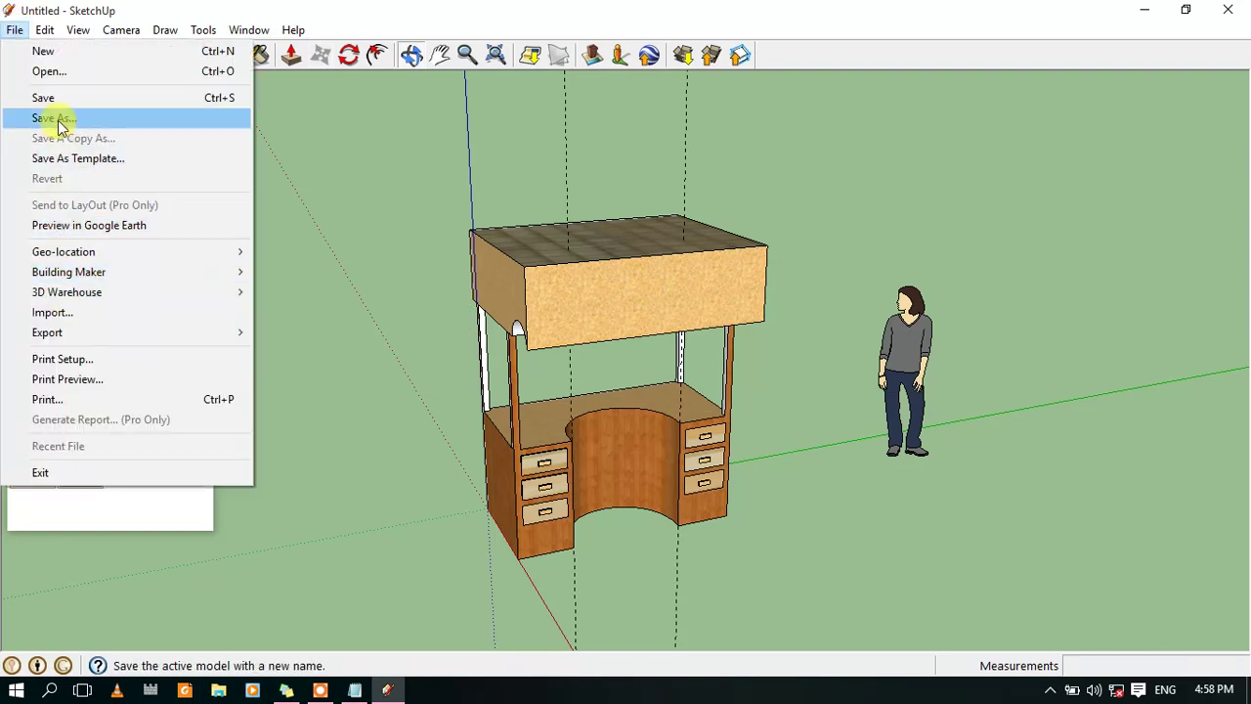
Start Save As and browse to the UEM folder in Local Disk > TM
click(58, 121)
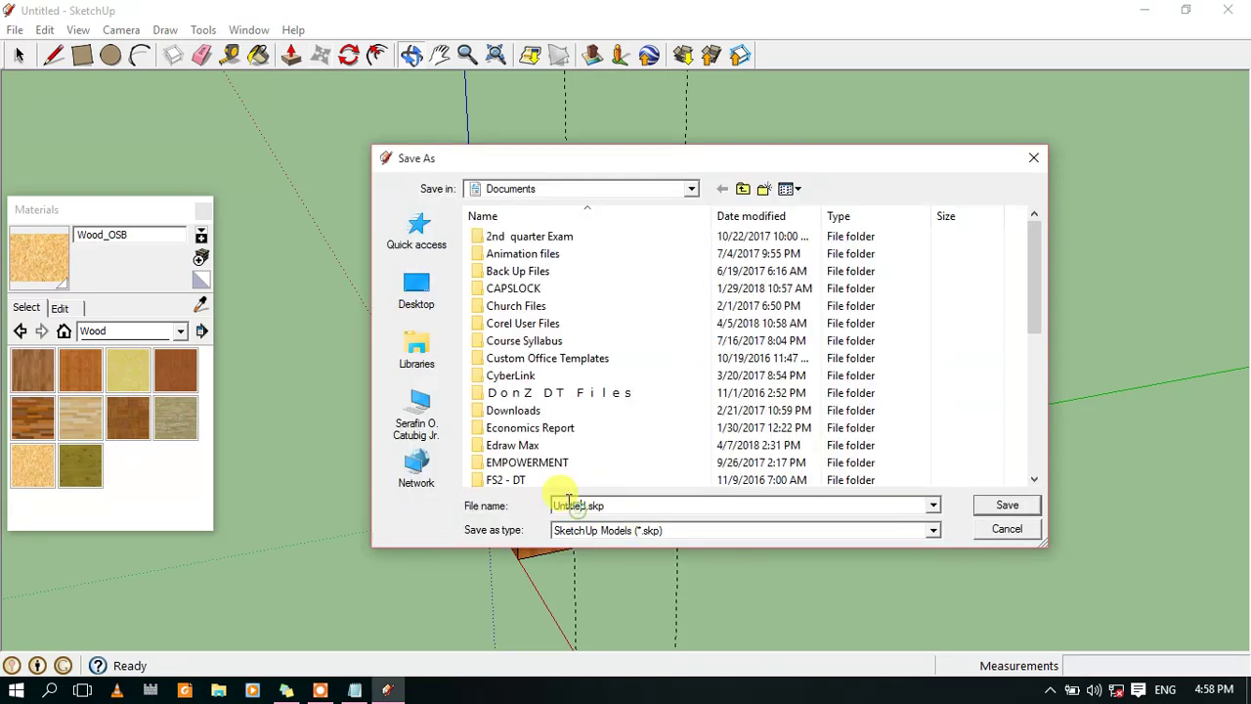
click(416, 350)
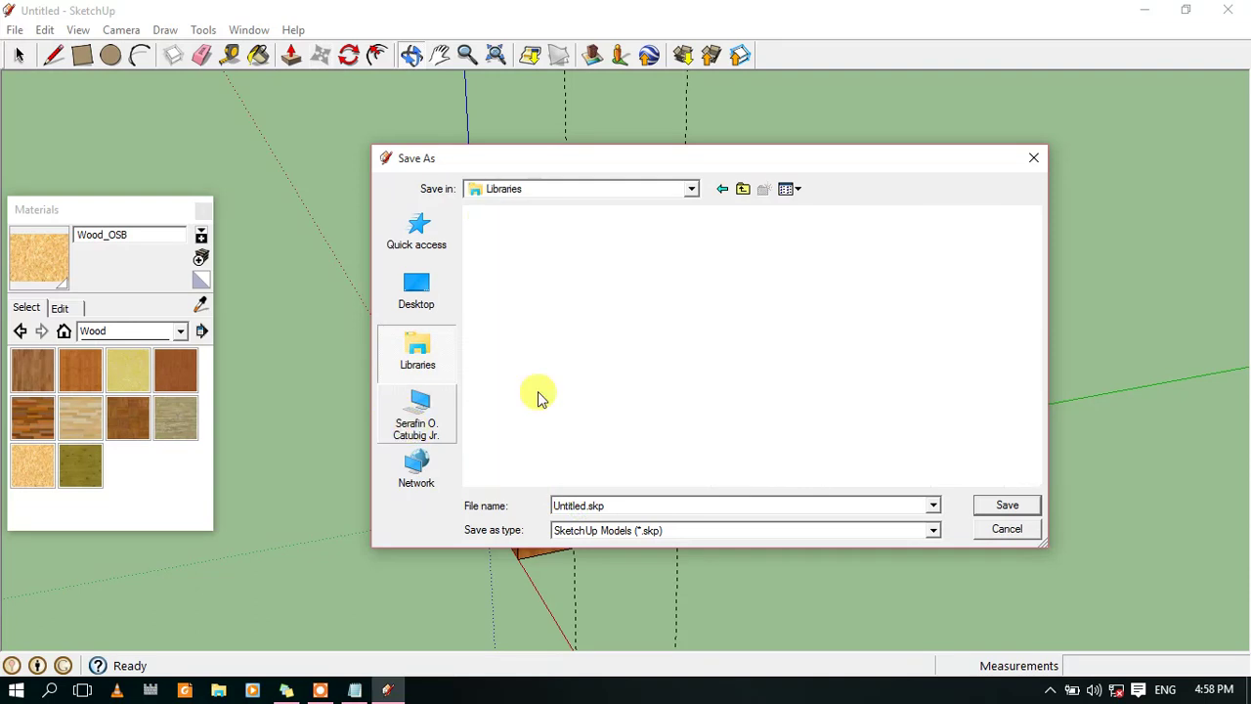
click(414, 420)
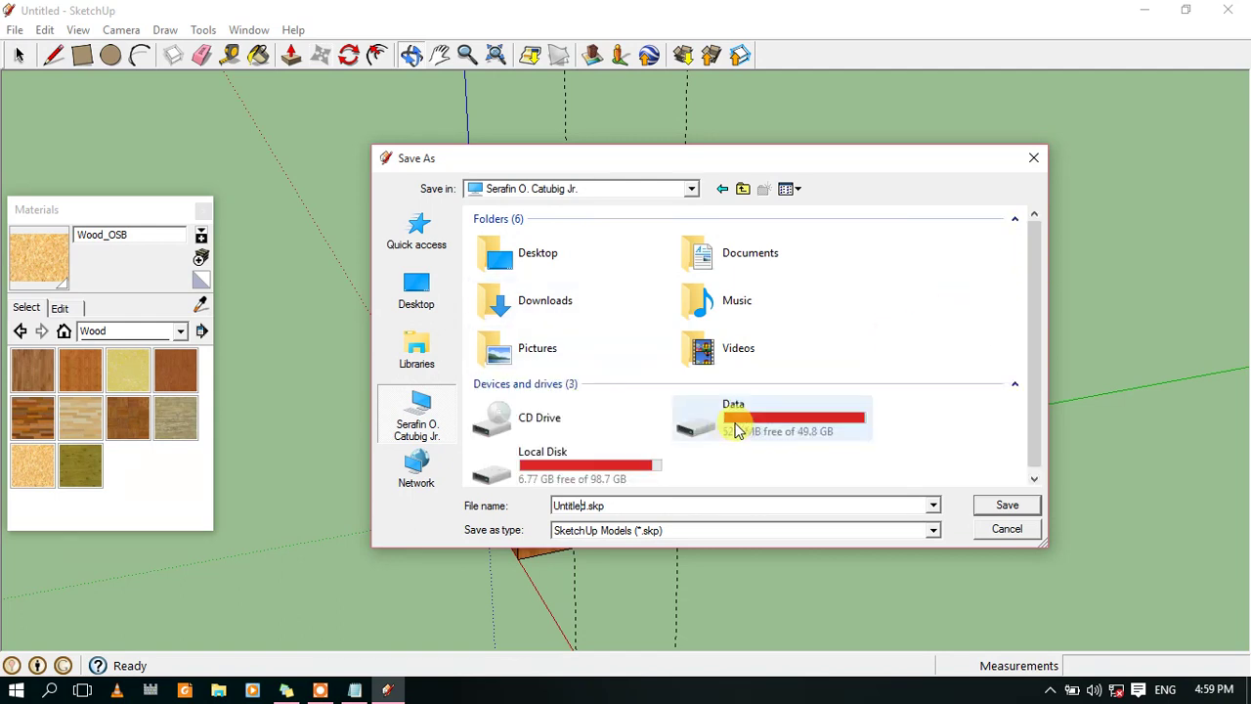
drag(1034, 312, 1058, 436)
click(588, 468)
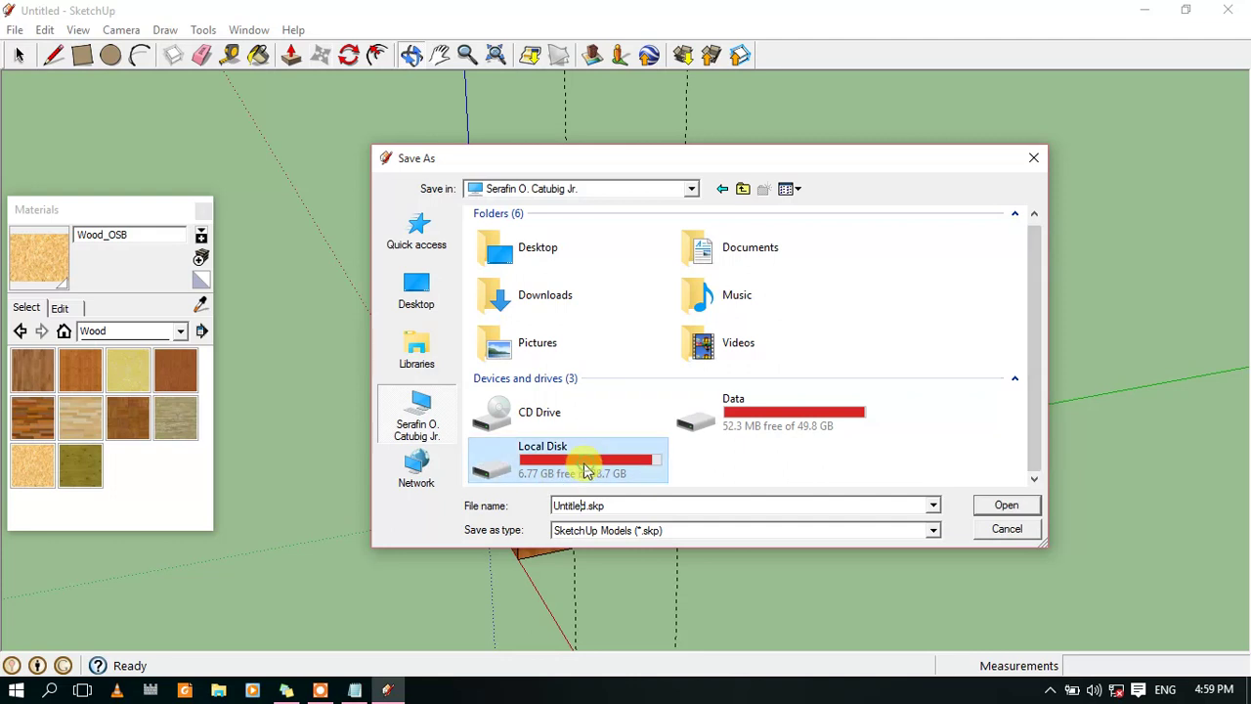
double_click(585, 471)
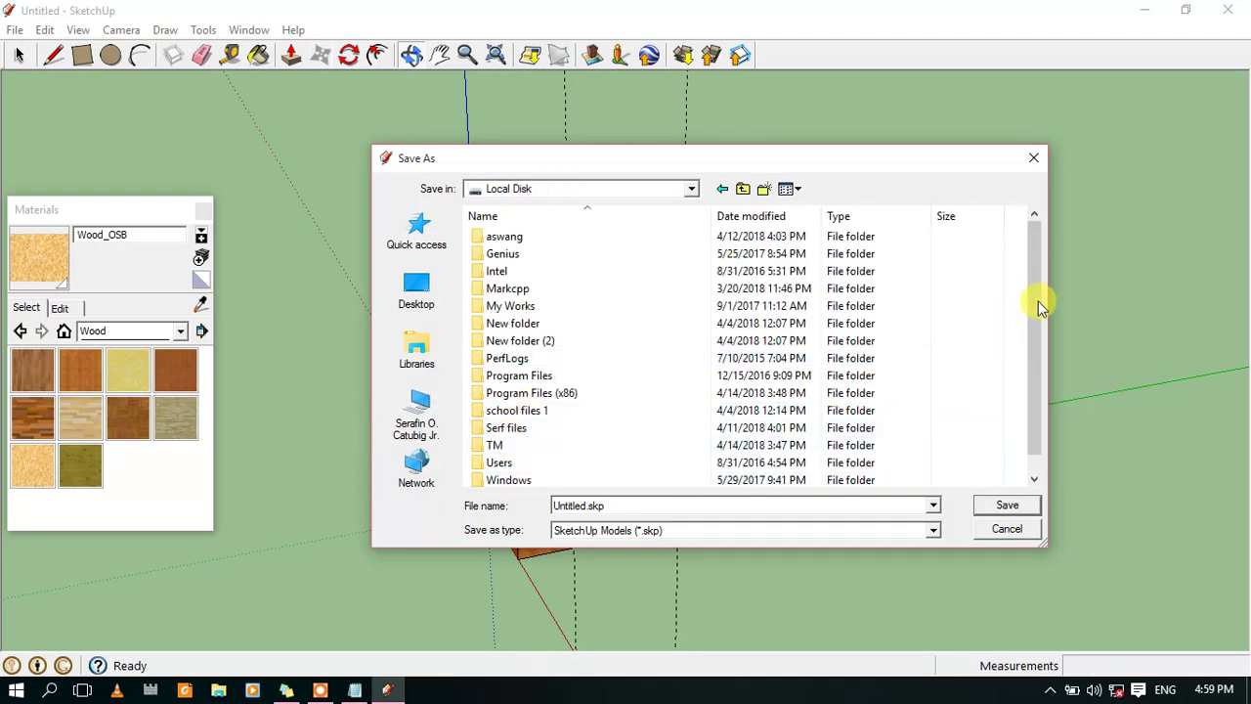
drag(1037, 301, 1044, 399)
click(496, 429)
double_click(500, 431)
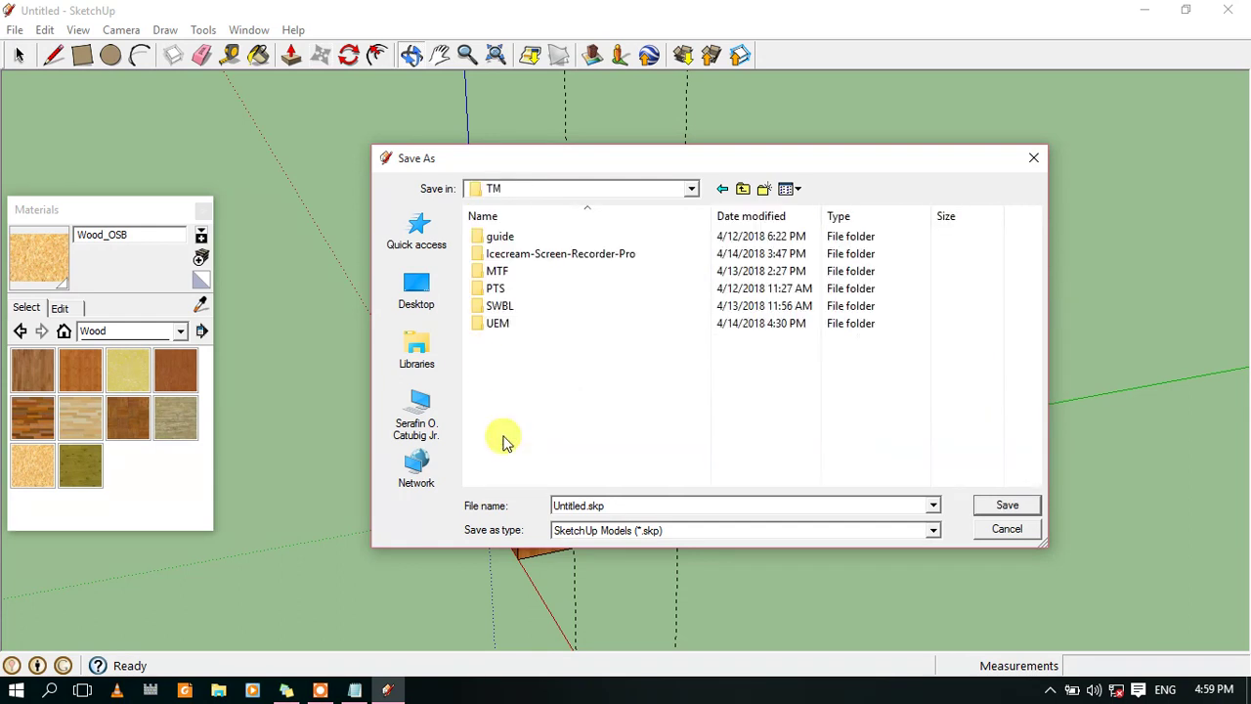
click(500, 326)
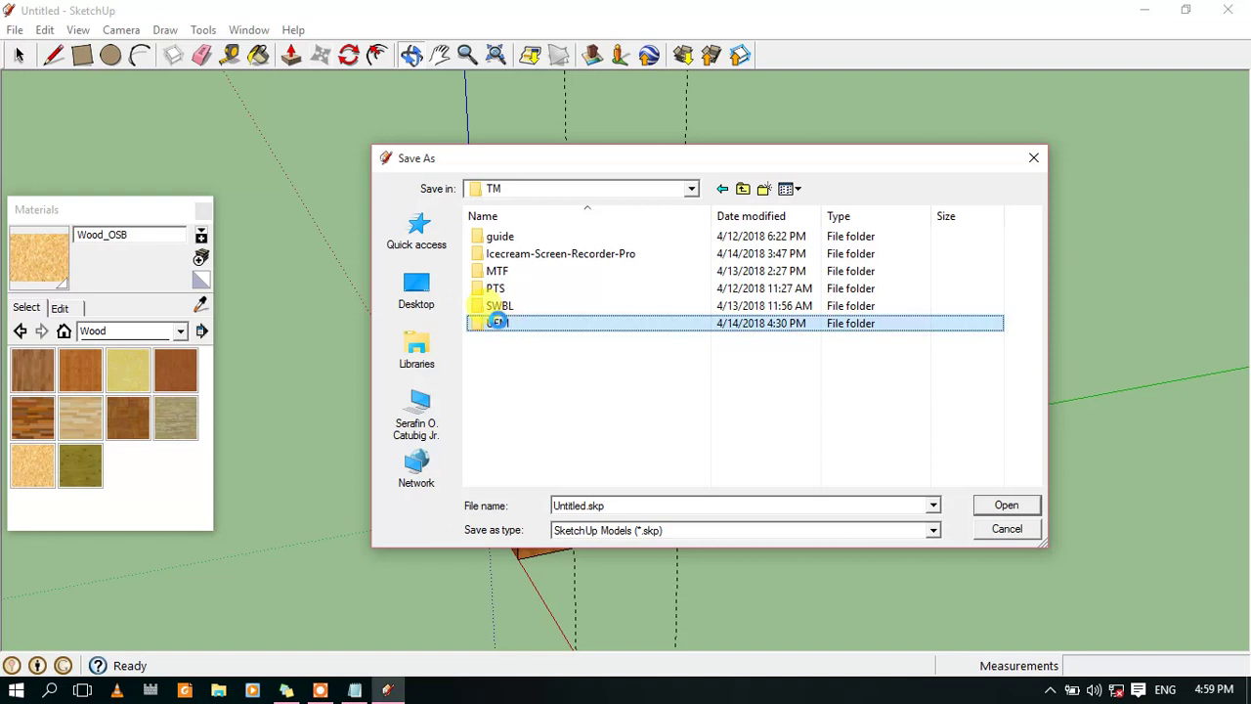
double_click(498, 322)
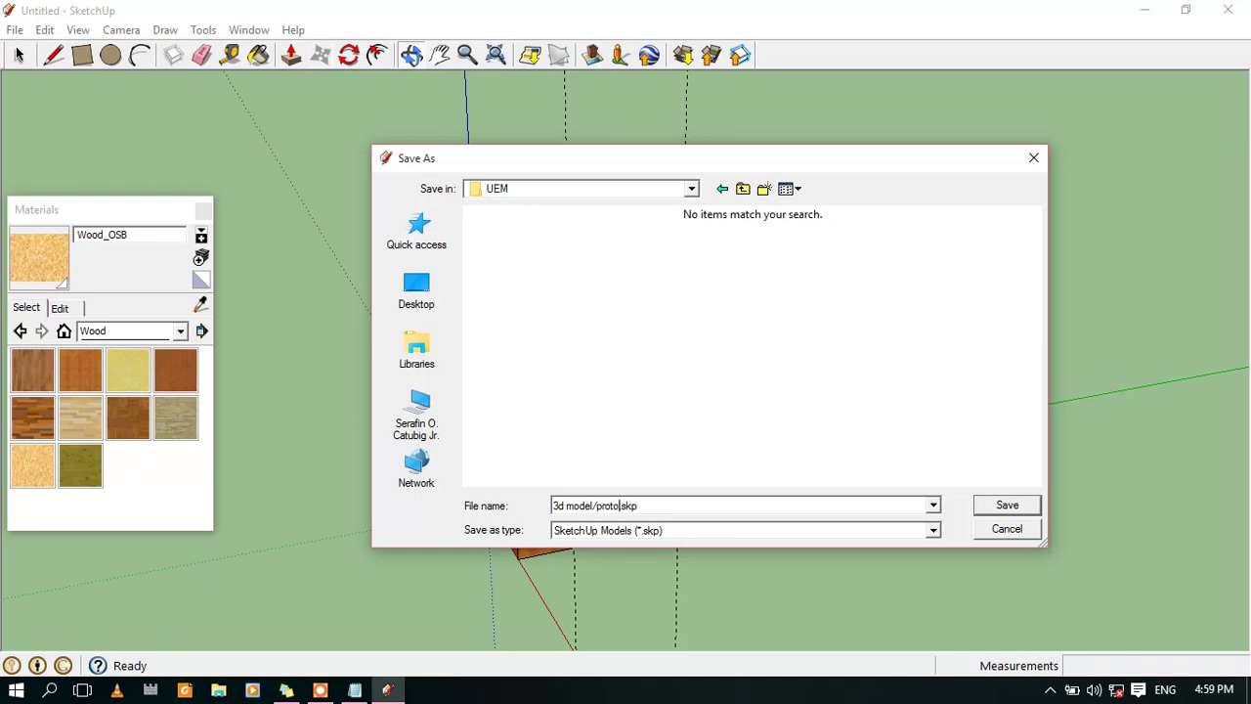
text(3d model/prototyp)
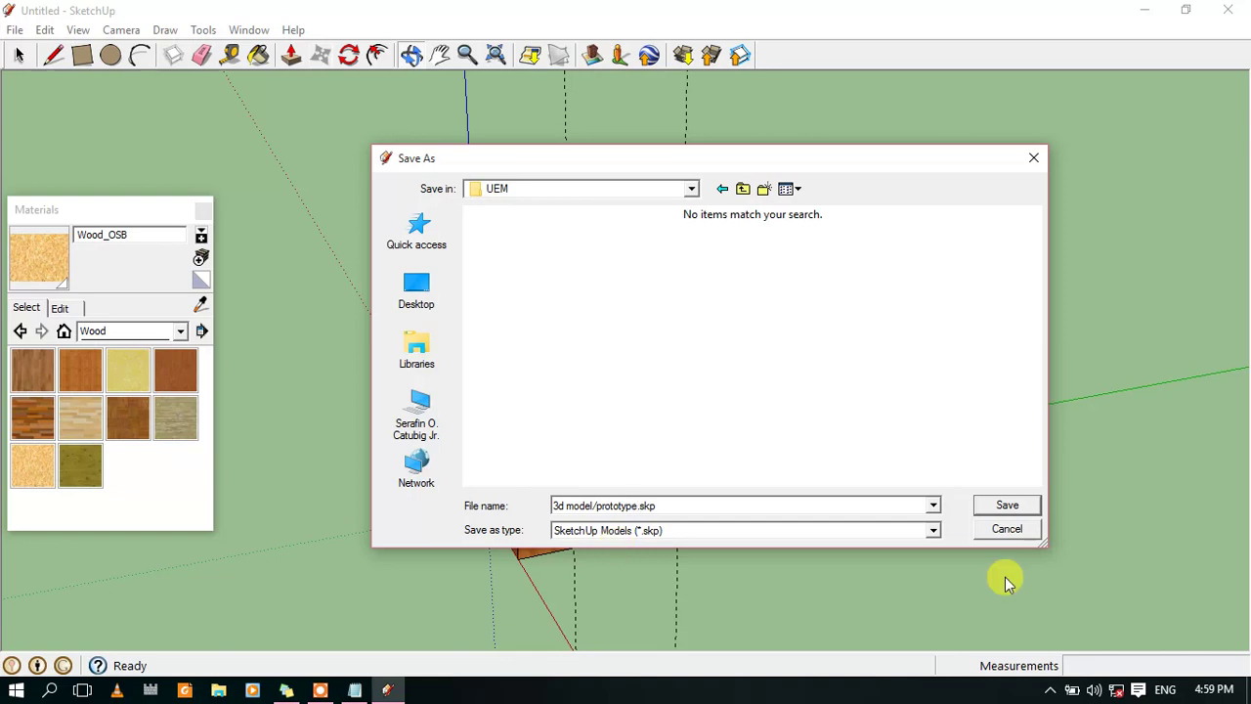
Save as '3d model_prototype.skp', replacing the rejected slash with an underscore
click(1006, 505)
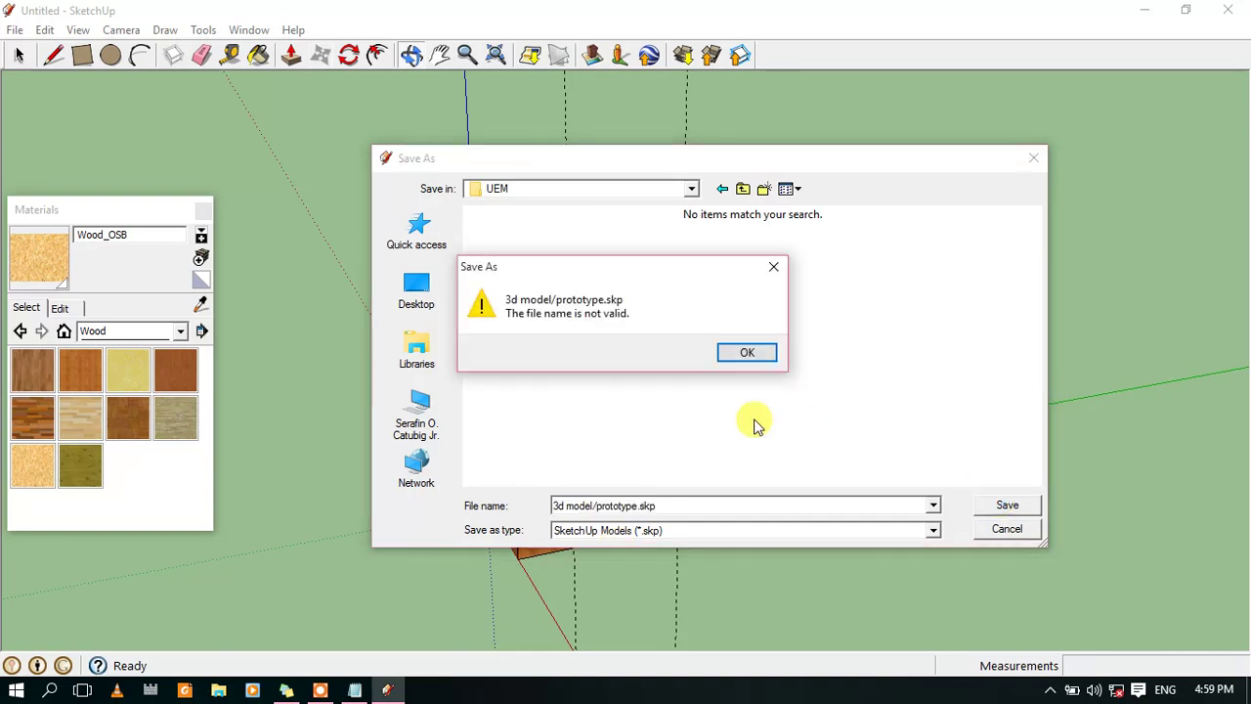
click(745, 354)
click(596, 505)
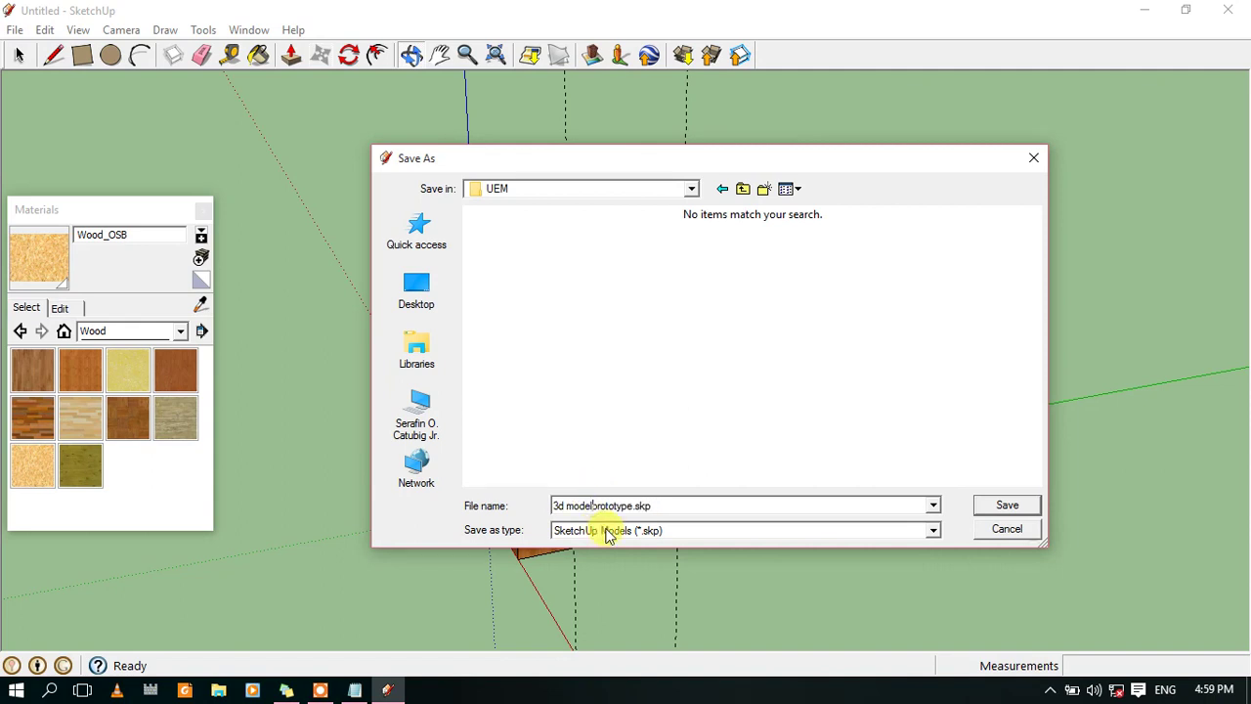
text(_)
click(1007, 505)
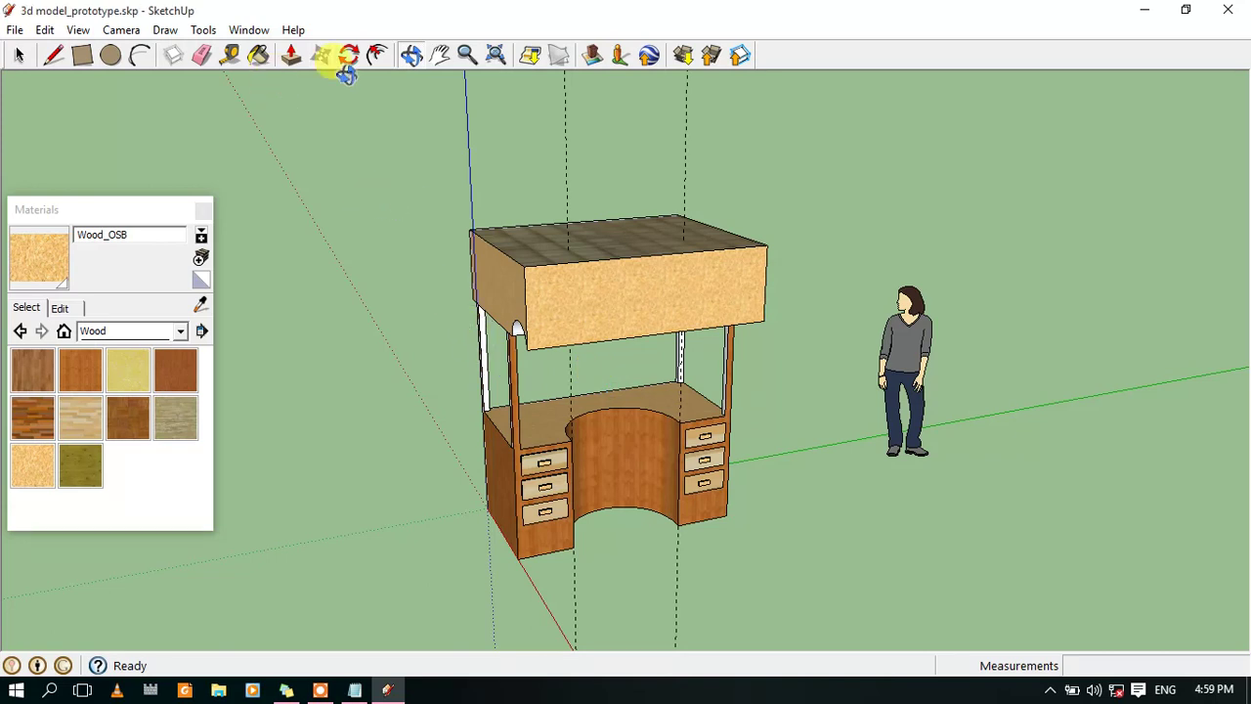
click(411, 55)
mouse_move(545, 305)
mouse_down()
mouse_move(1173, 296)
mouse_move(594, 362)
mouse_move(977, 397)
mouse_up()
scroll(683, 293, up, 2)
scroll(713, 298, up, 3)
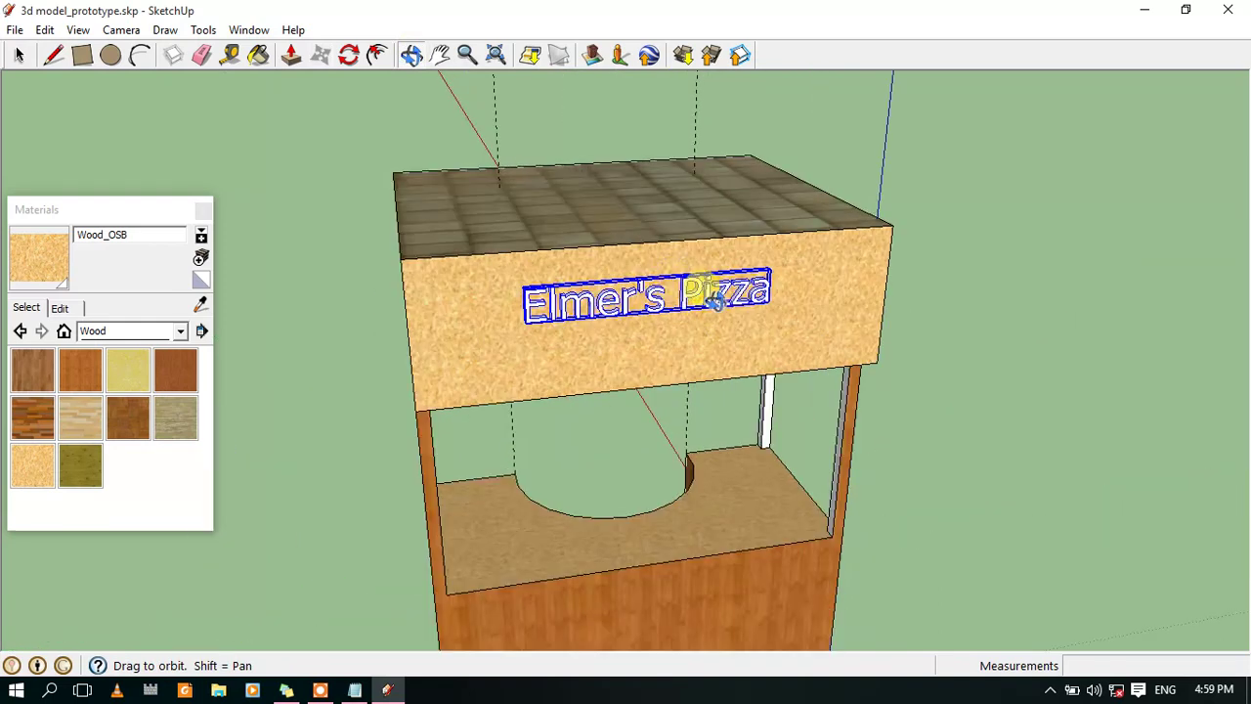
click(17, 55)
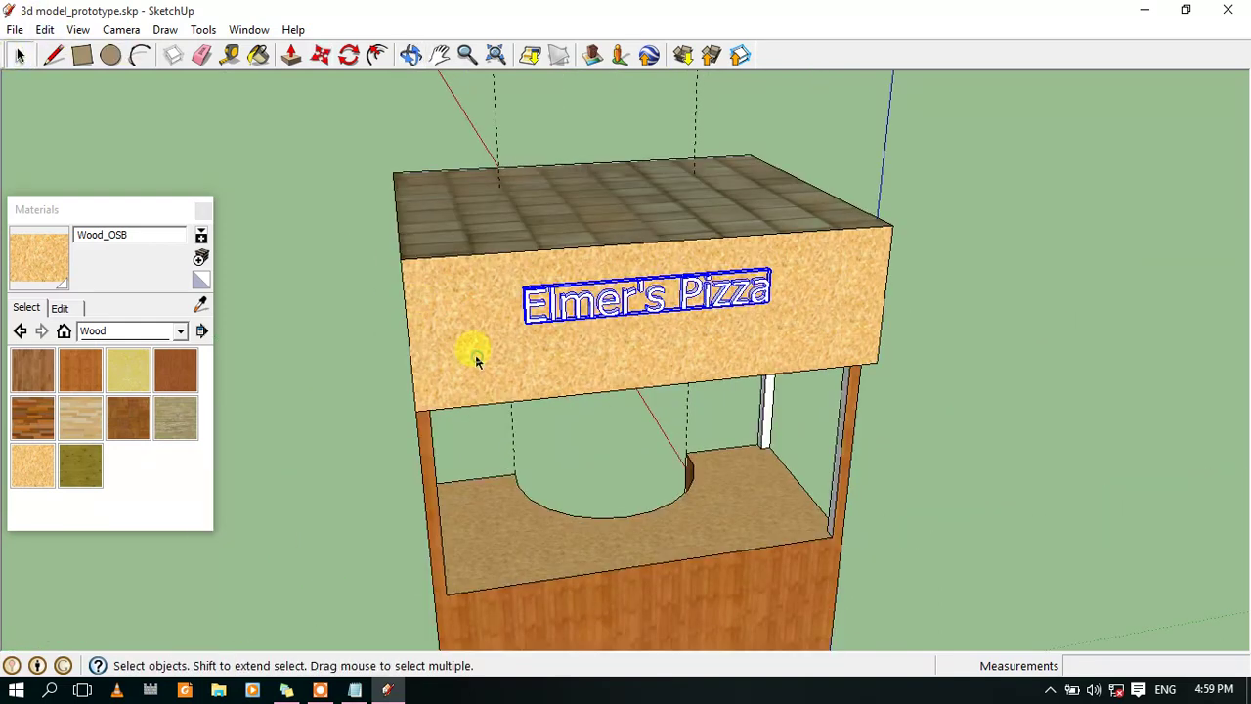
click(542, 367)
scroll(841, 336, down, 3)
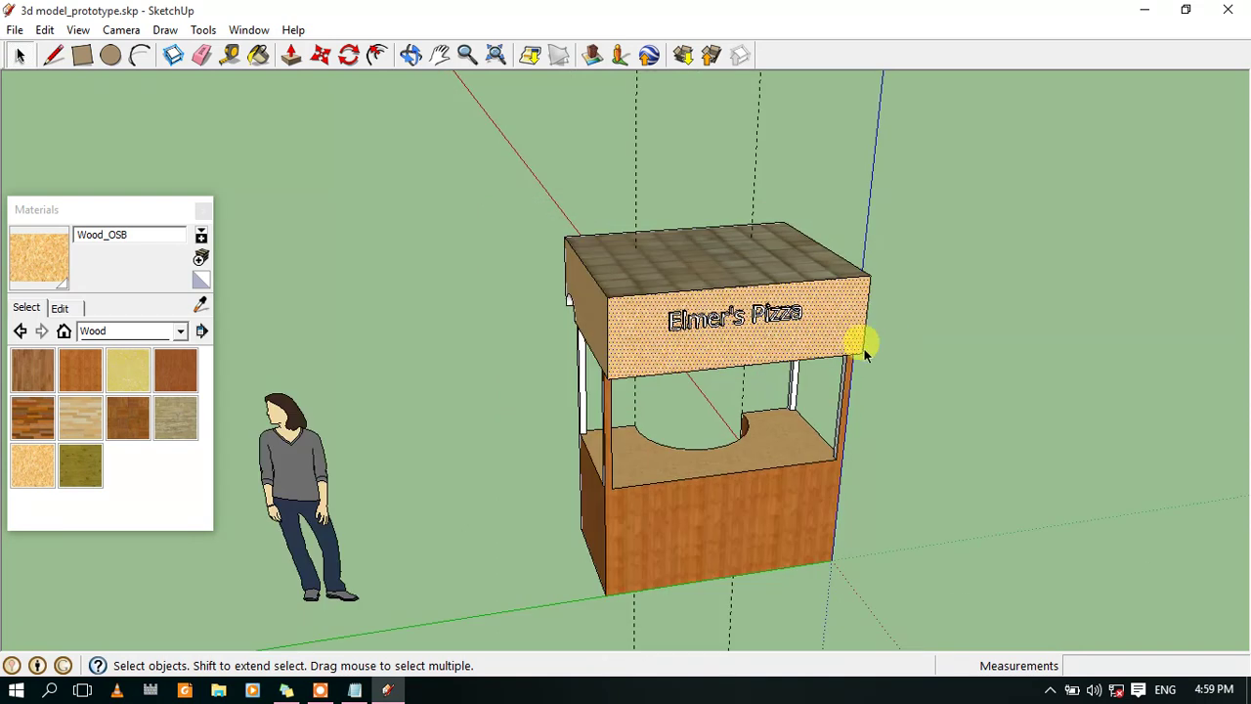
scroll(763, 339, up, 3)
scroll(746, 300, up, 1)
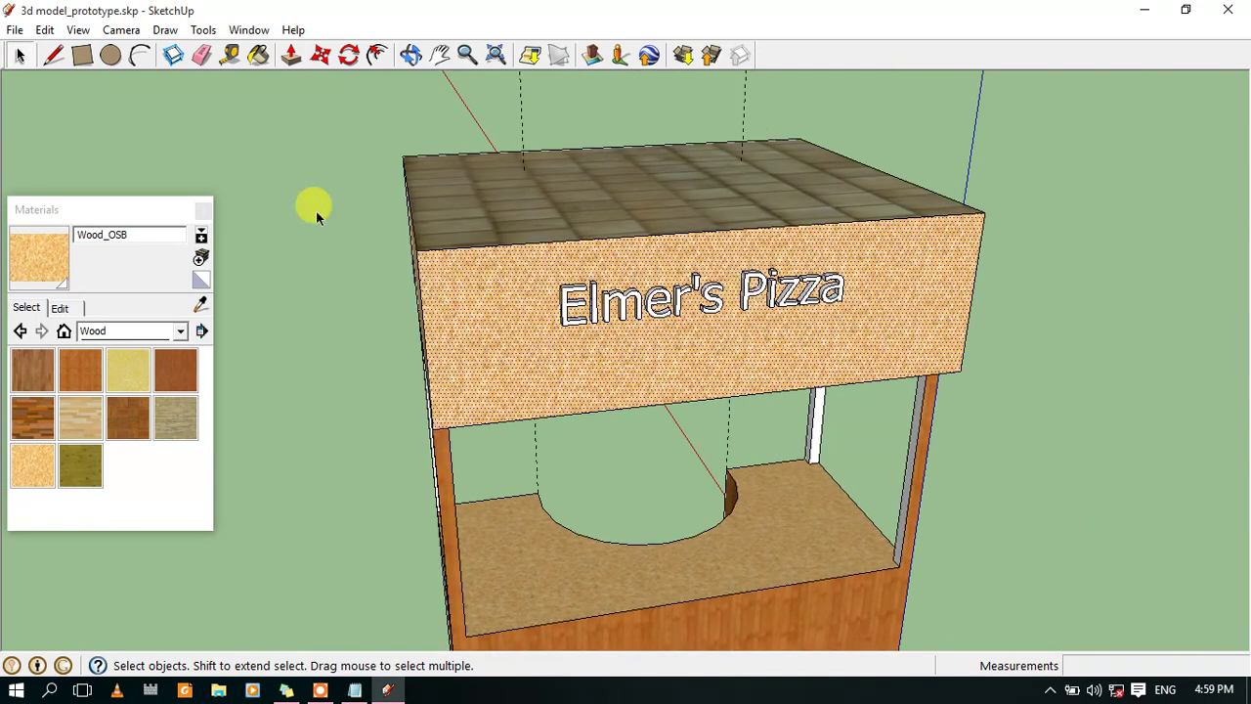
click(14, 29)
click(329, 167)
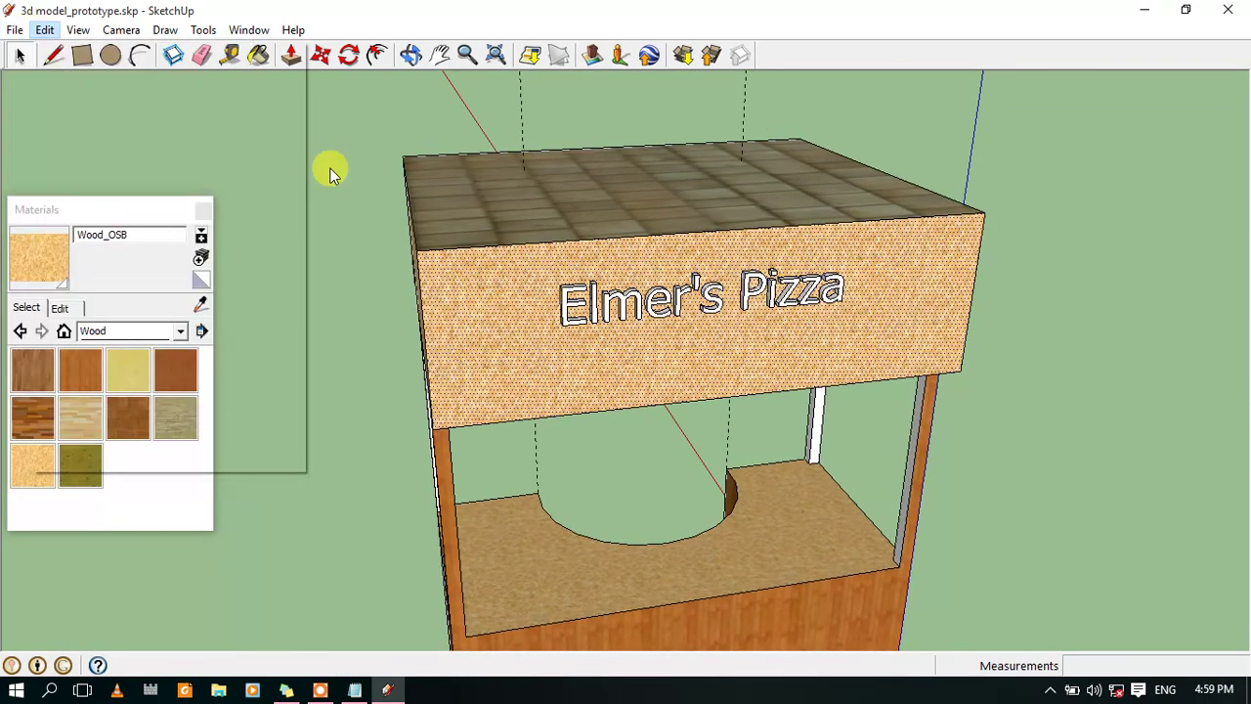
click(346, 177)
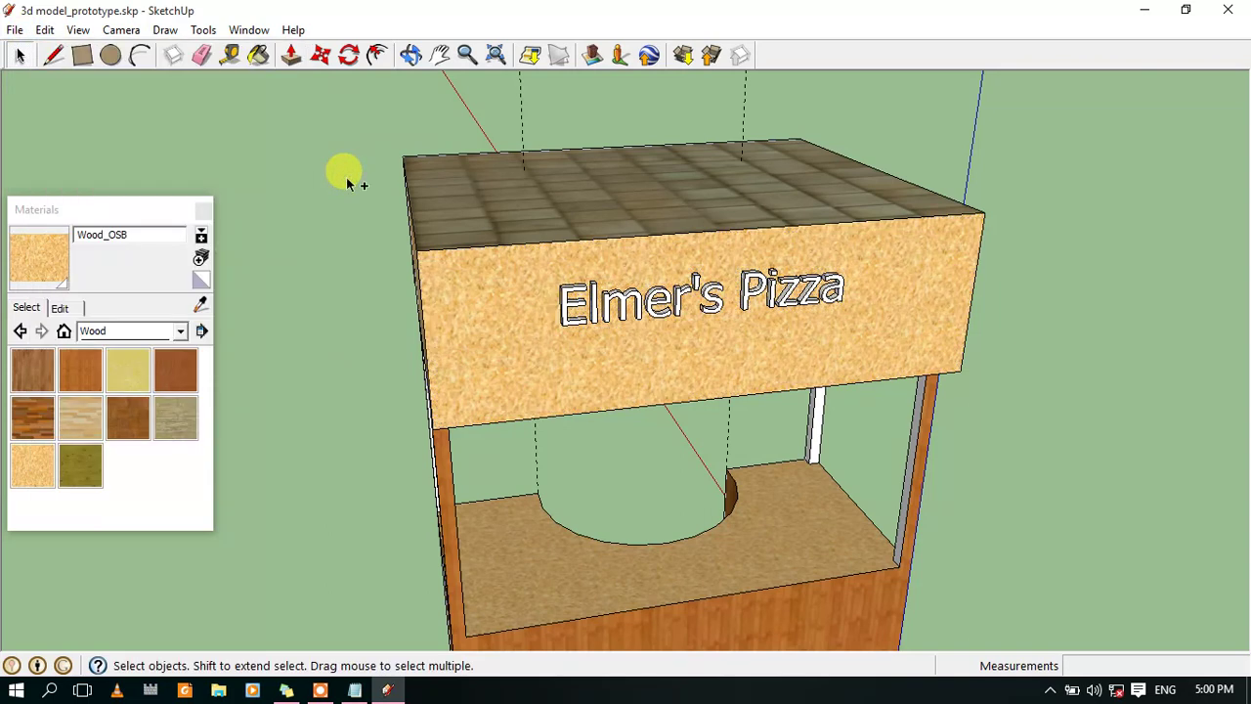